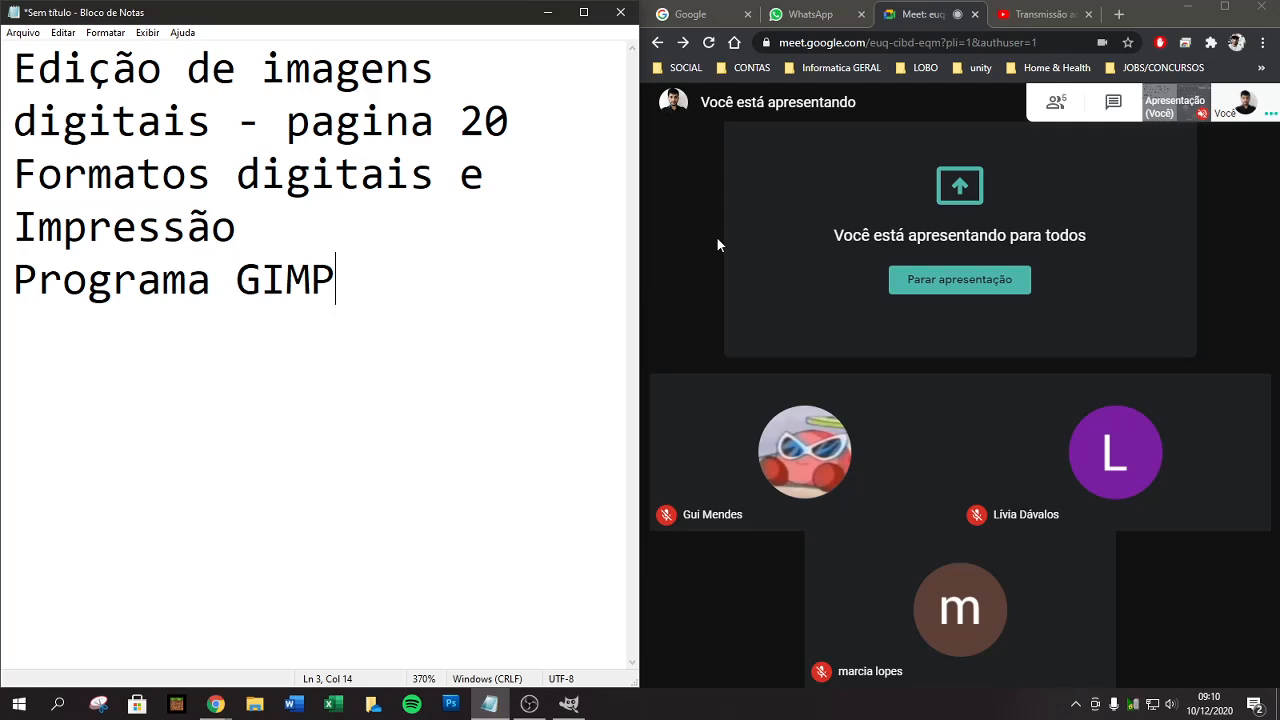
Step: Search the web for "gimp" in a new browser tab and open the official gimp.org website
mouse_move(857, 254)
drag(348, 297, 211, 293)
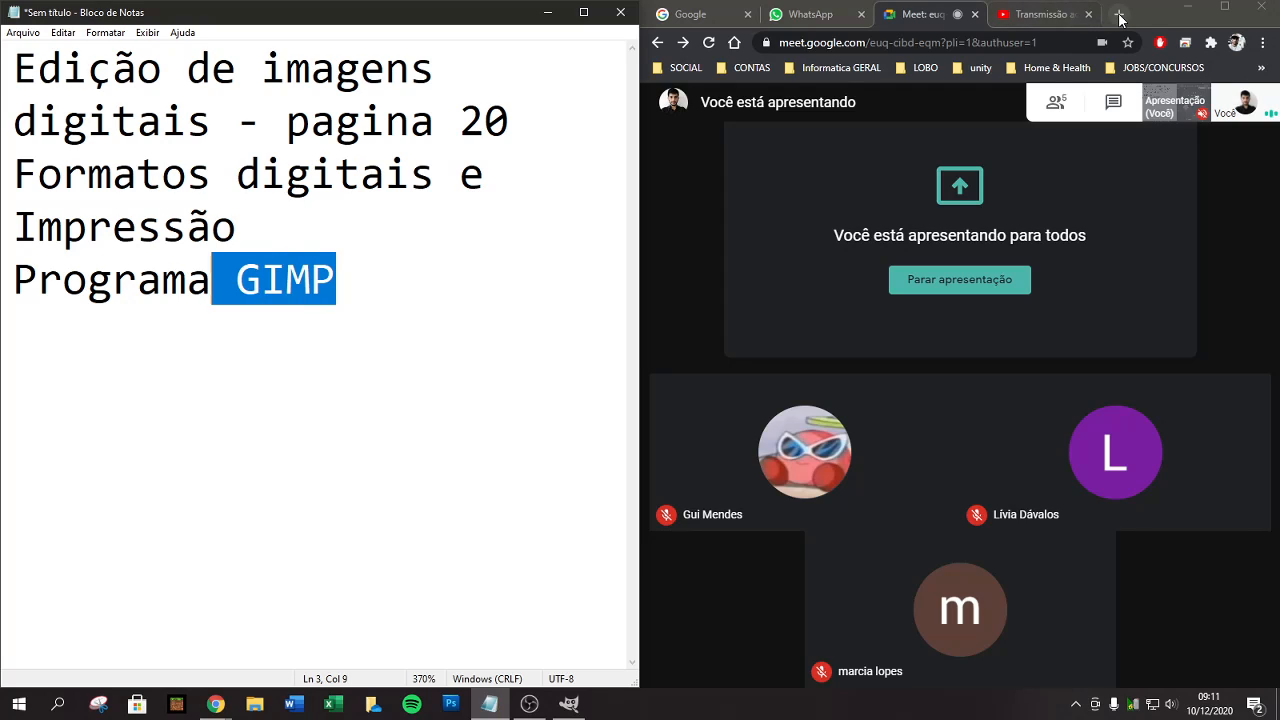
click(1119, 15)
text(gimp)
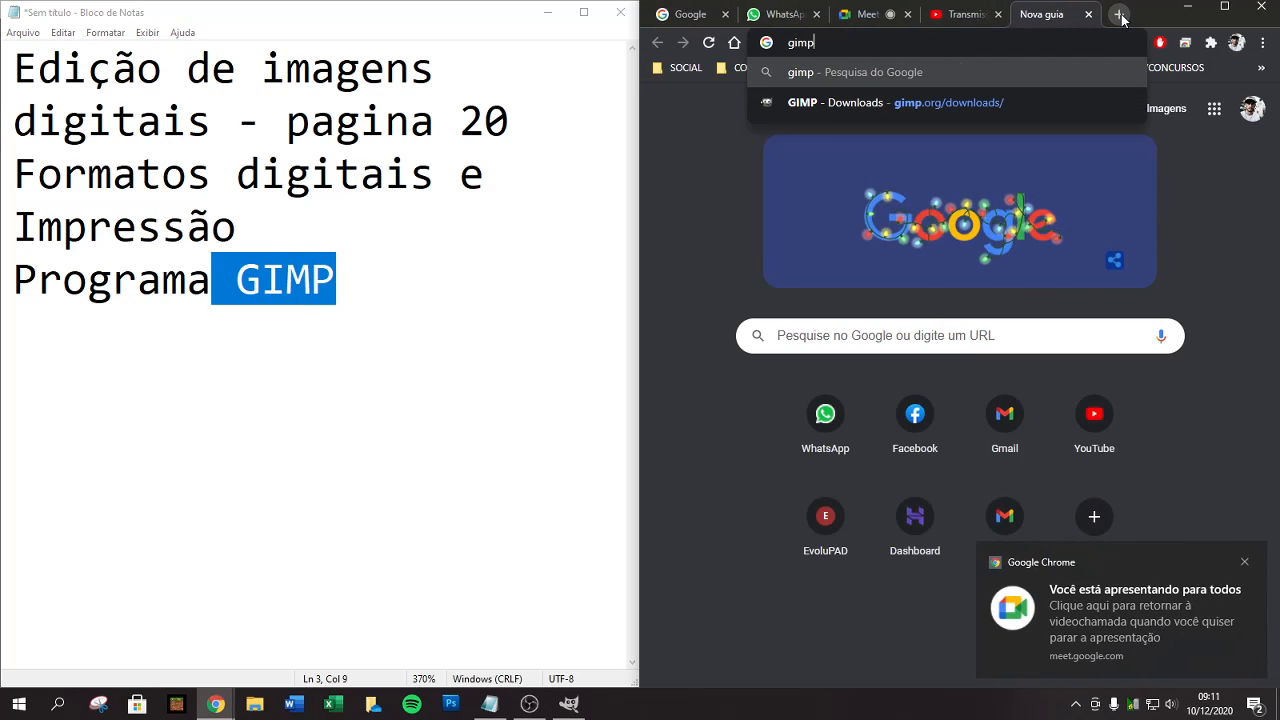
key(Return)
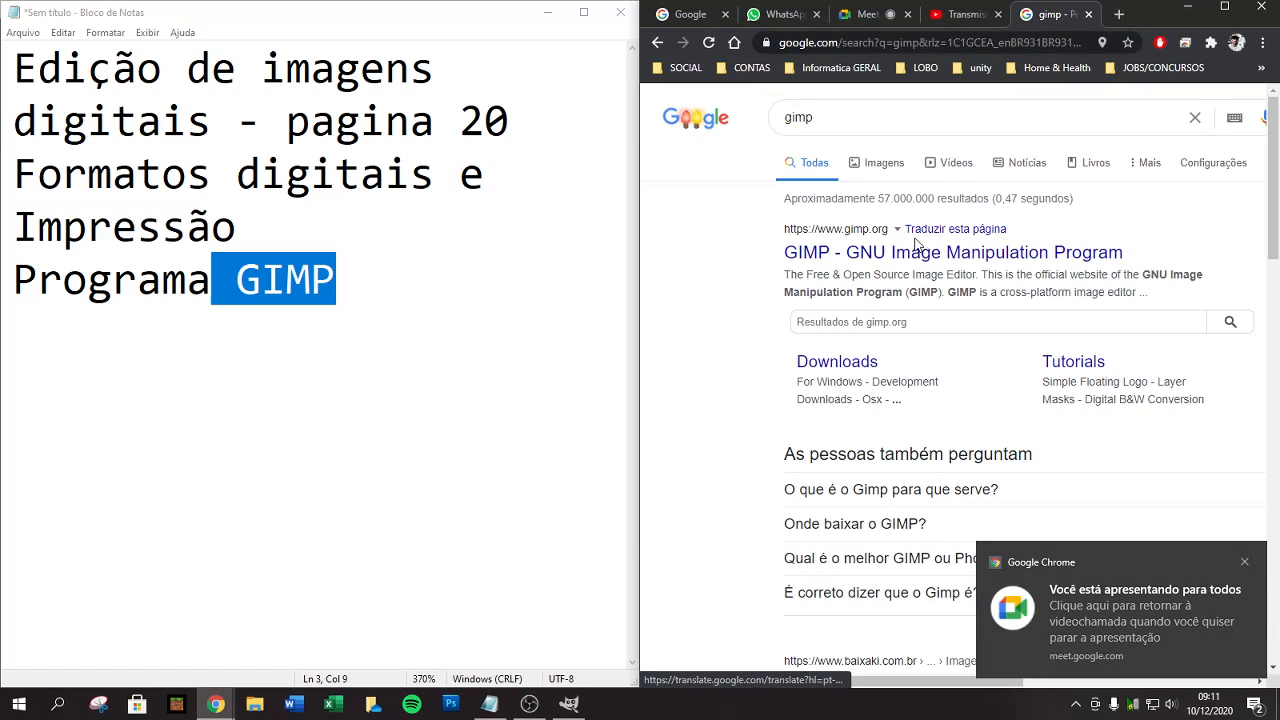
click(870, 252)
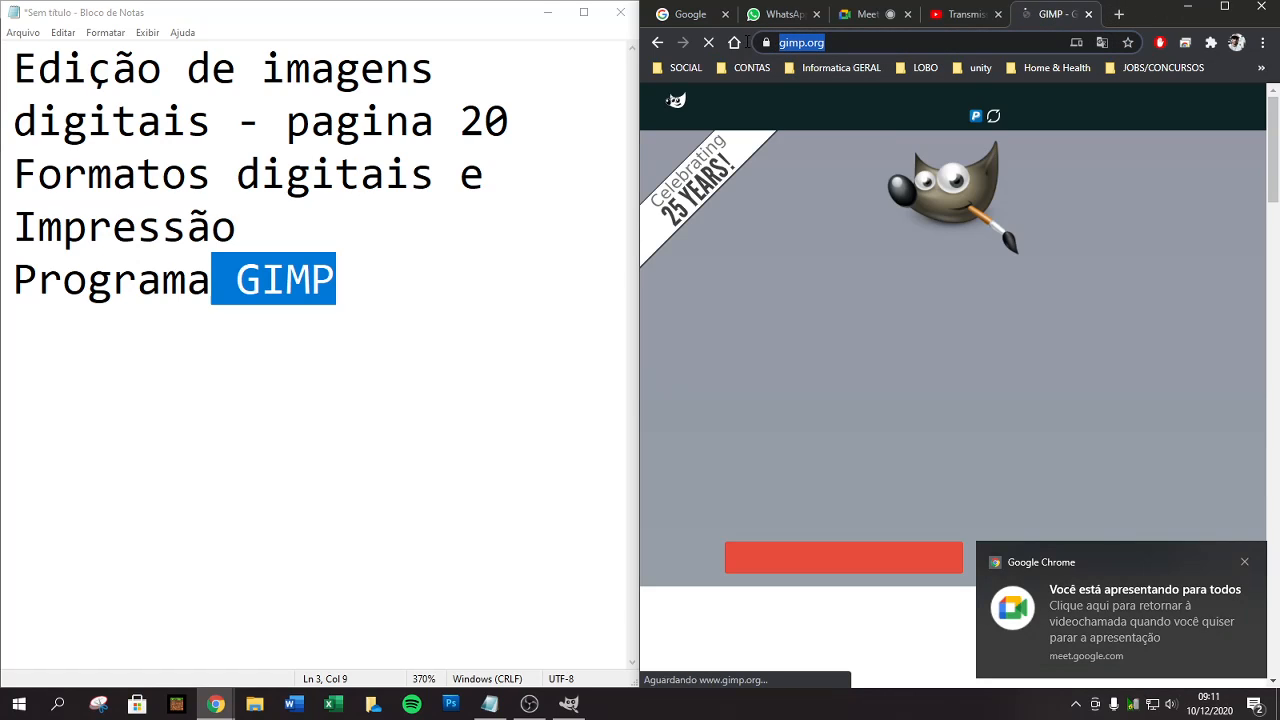
click(463, 277)
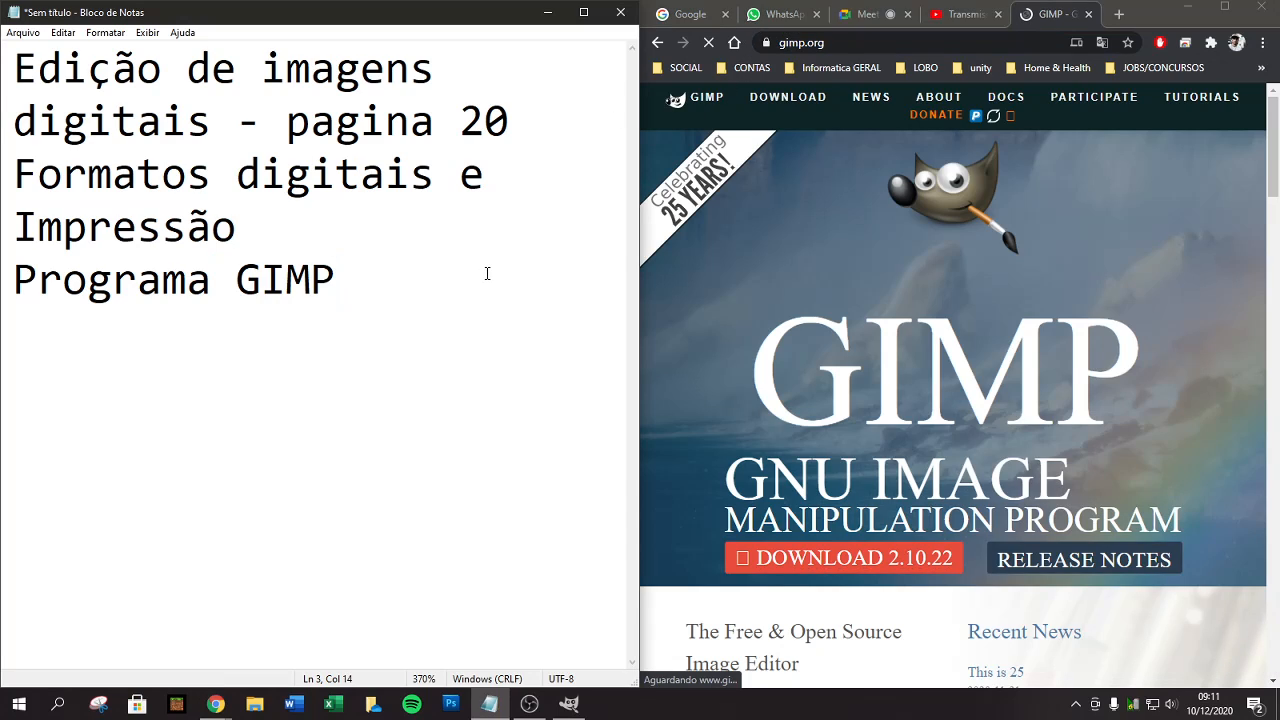
key(Return)
text(baix)
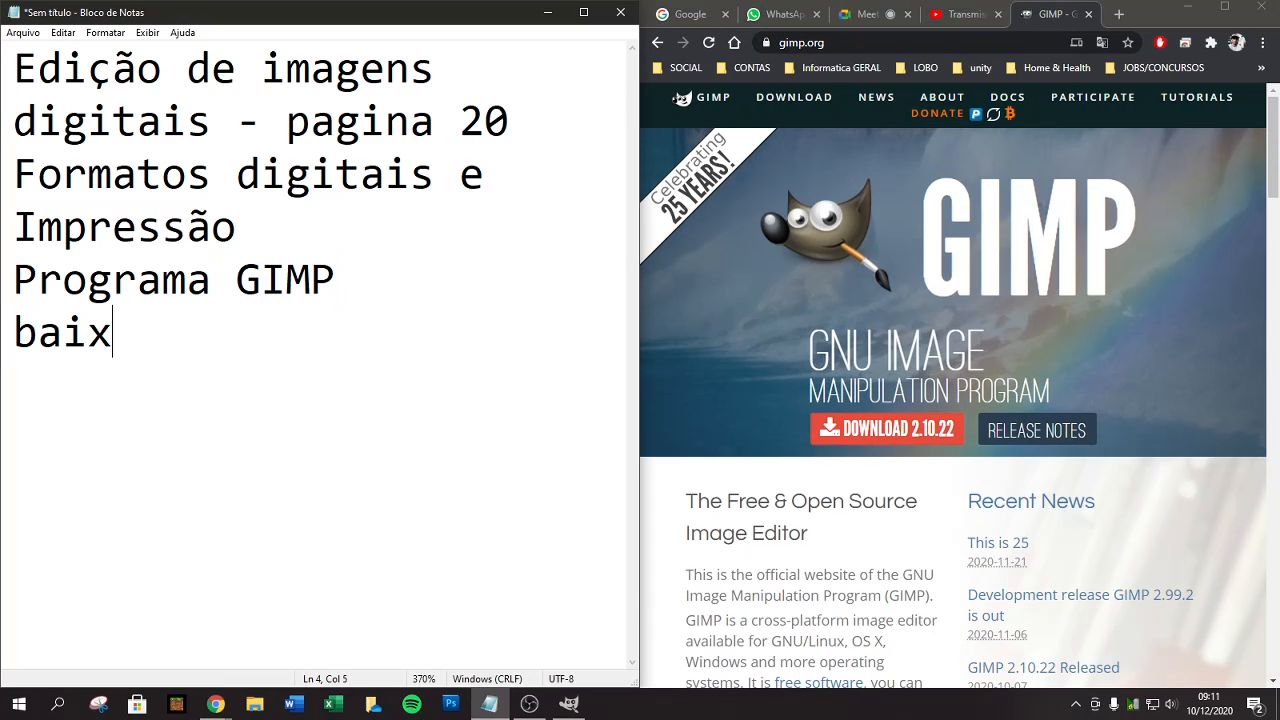
text(a em :)
text(https://www.gimp.org/)
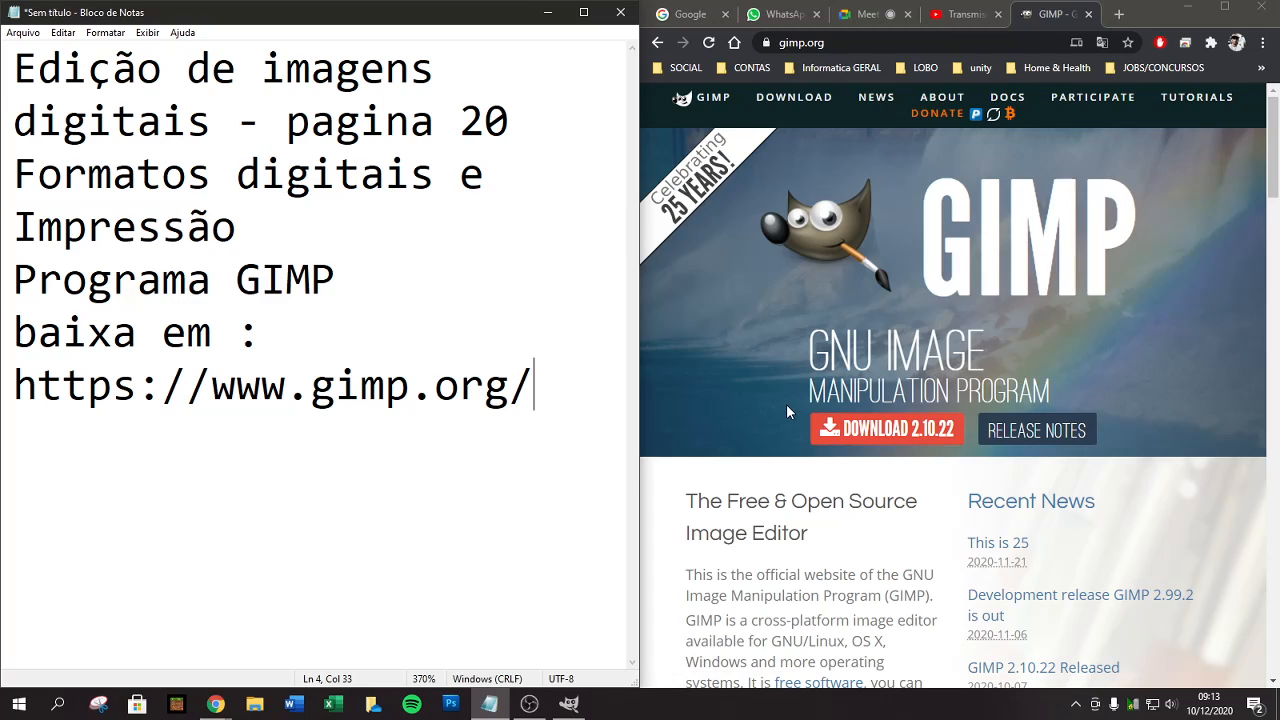
Step: Look through the feature sections of the GIMP home page and return to its beginning
scroll(909, 479, down, 1)
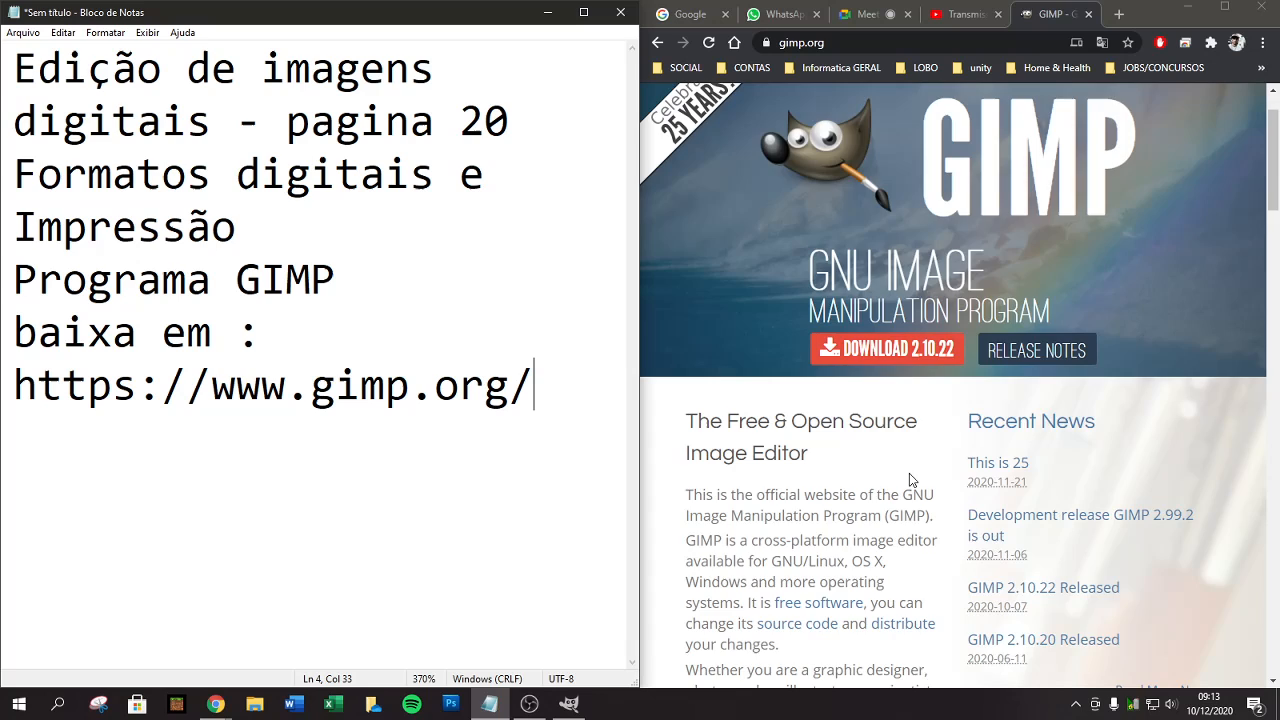
scroll(909, 473, down, 8)
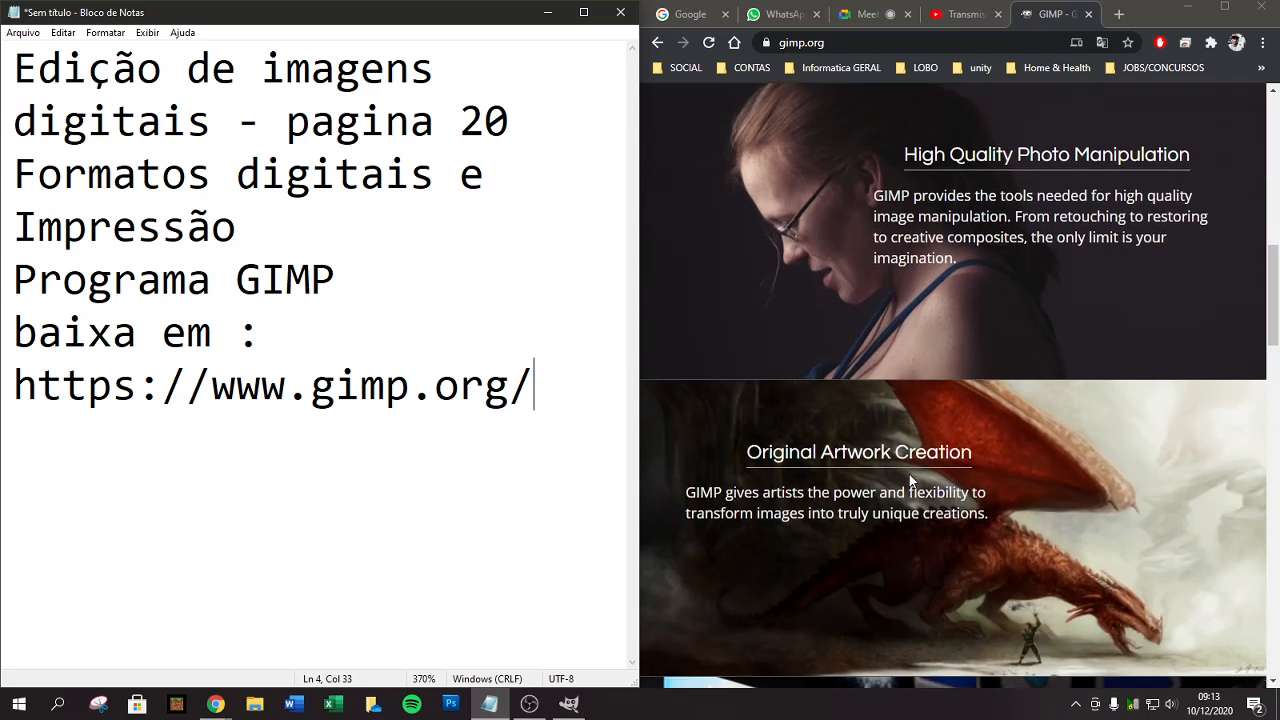
scroll(909, 480, down, 3)
scroll(909, 480, up, 15)
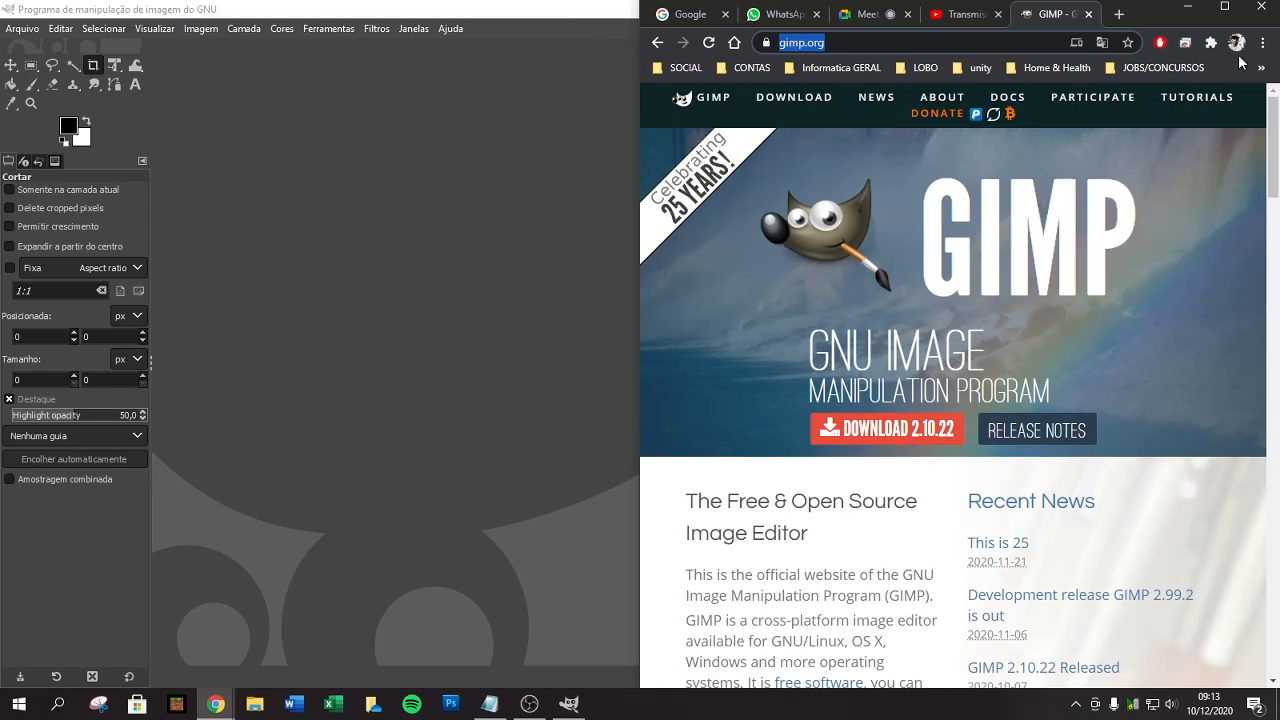
Step: Check the video call and live stream pages, return to the GIMP page and minimize the browser to reveal GIMP
click(862, 16)
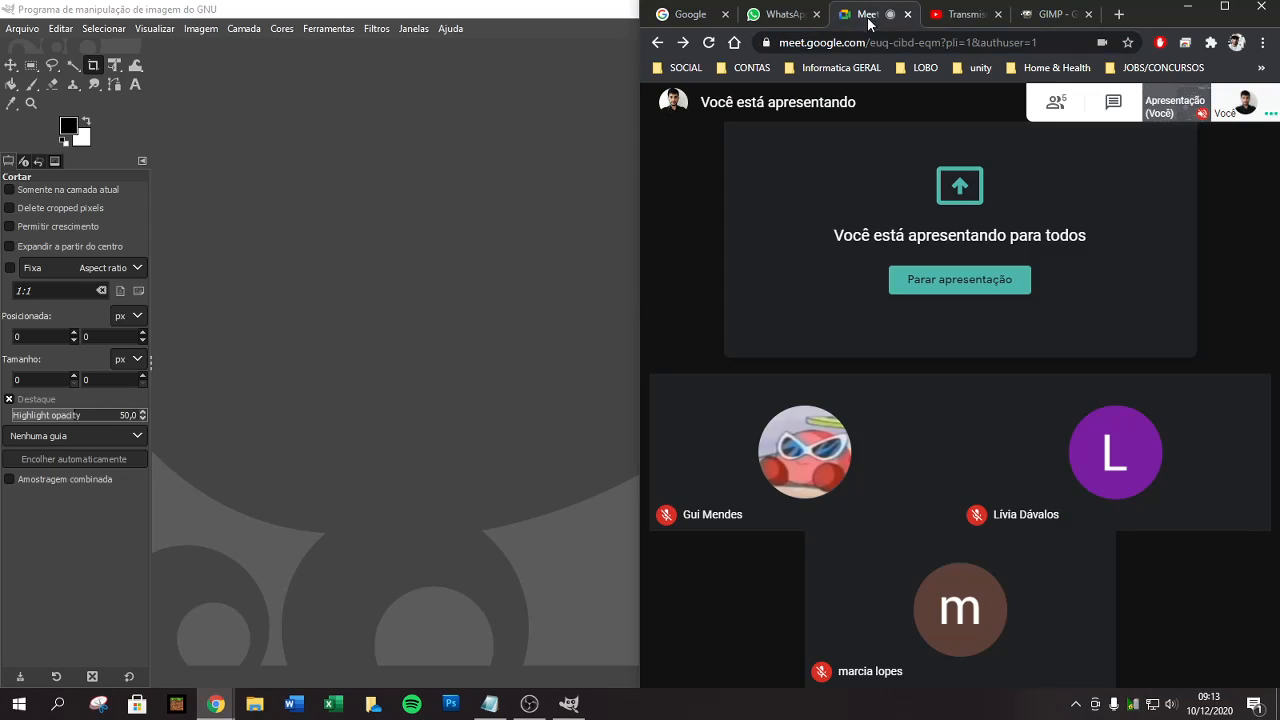
click(1025, 16)
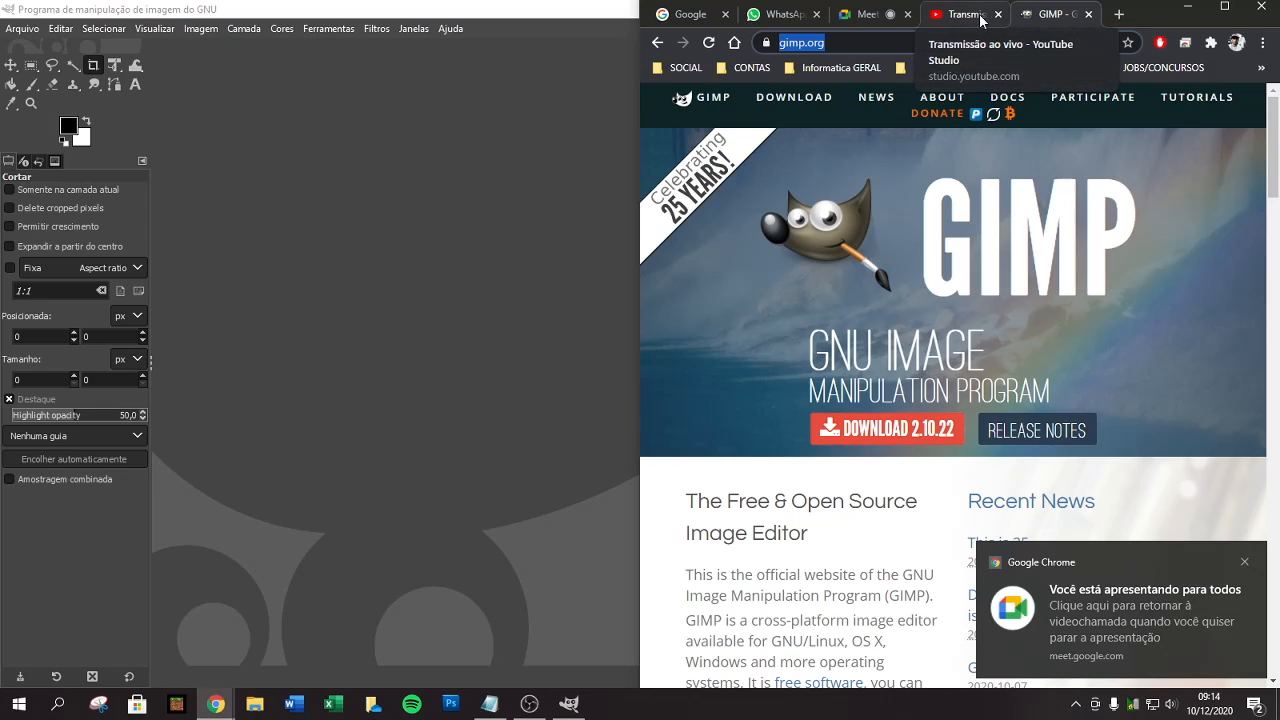
click(981, 18)
click(1042, 16)
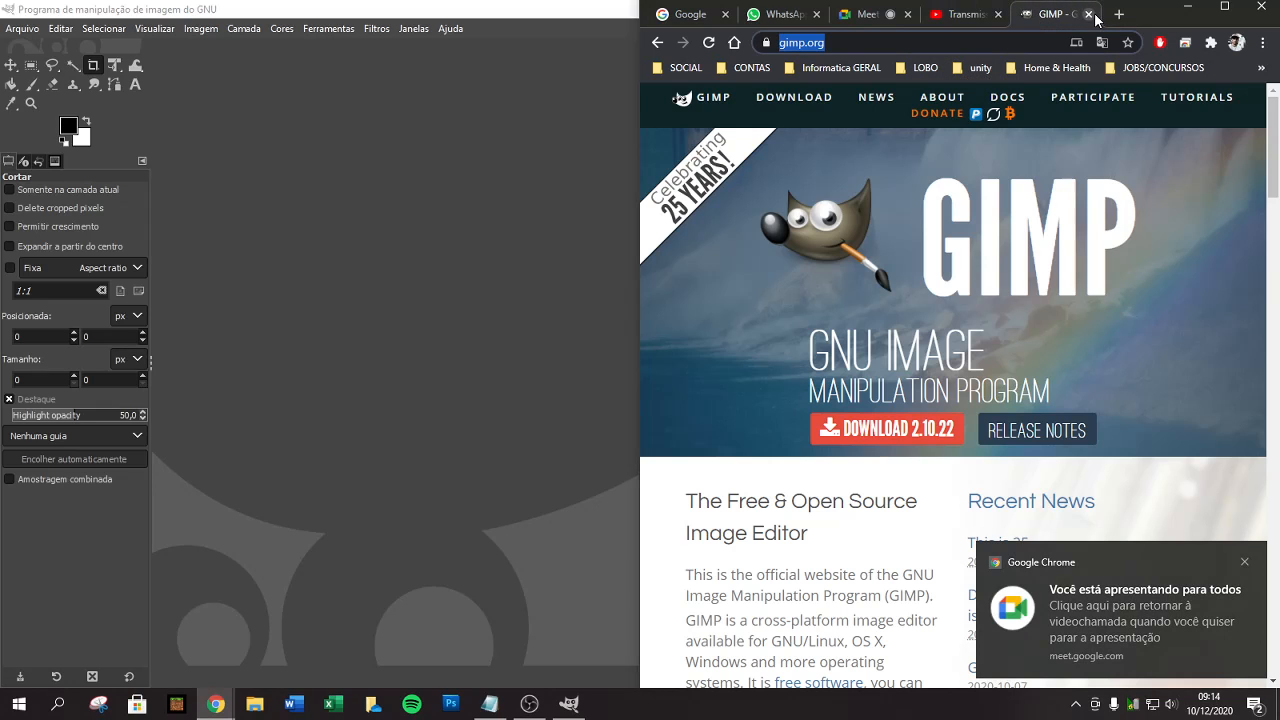
click(1185, 8)
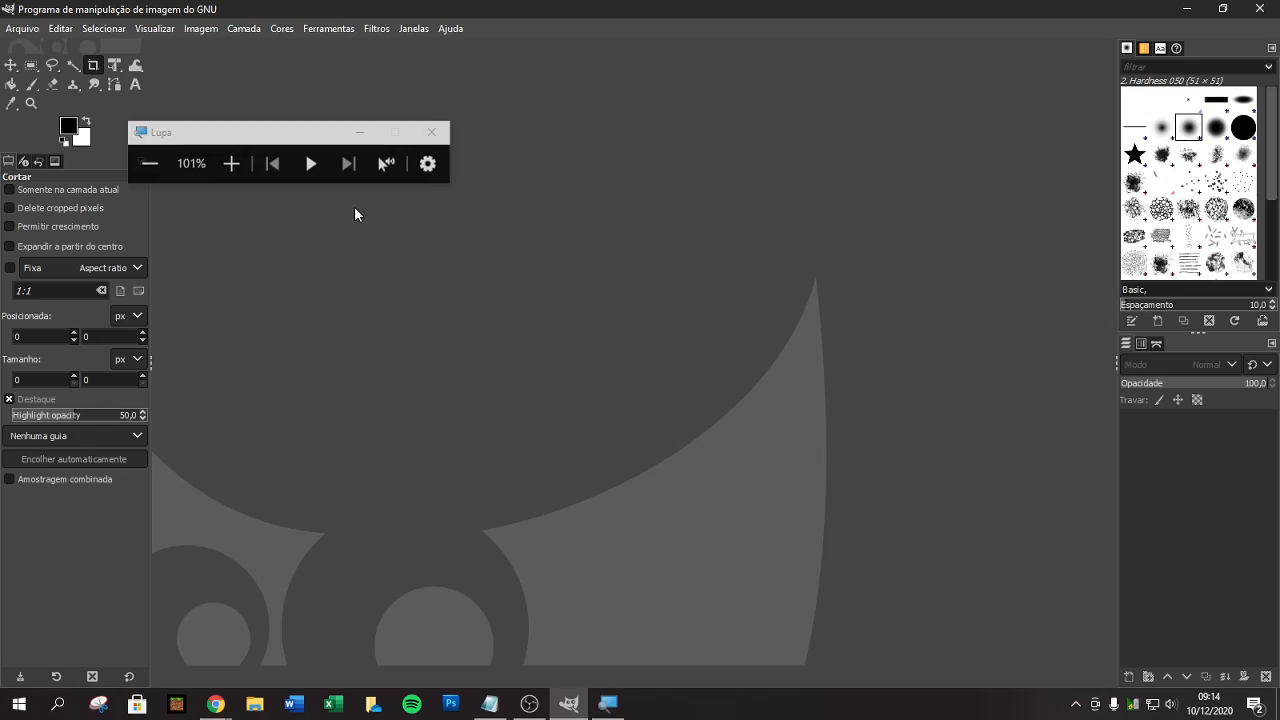
Step: Open GIMP's Preferências at the Tema page and choose the System interface theme
key(super+plus)
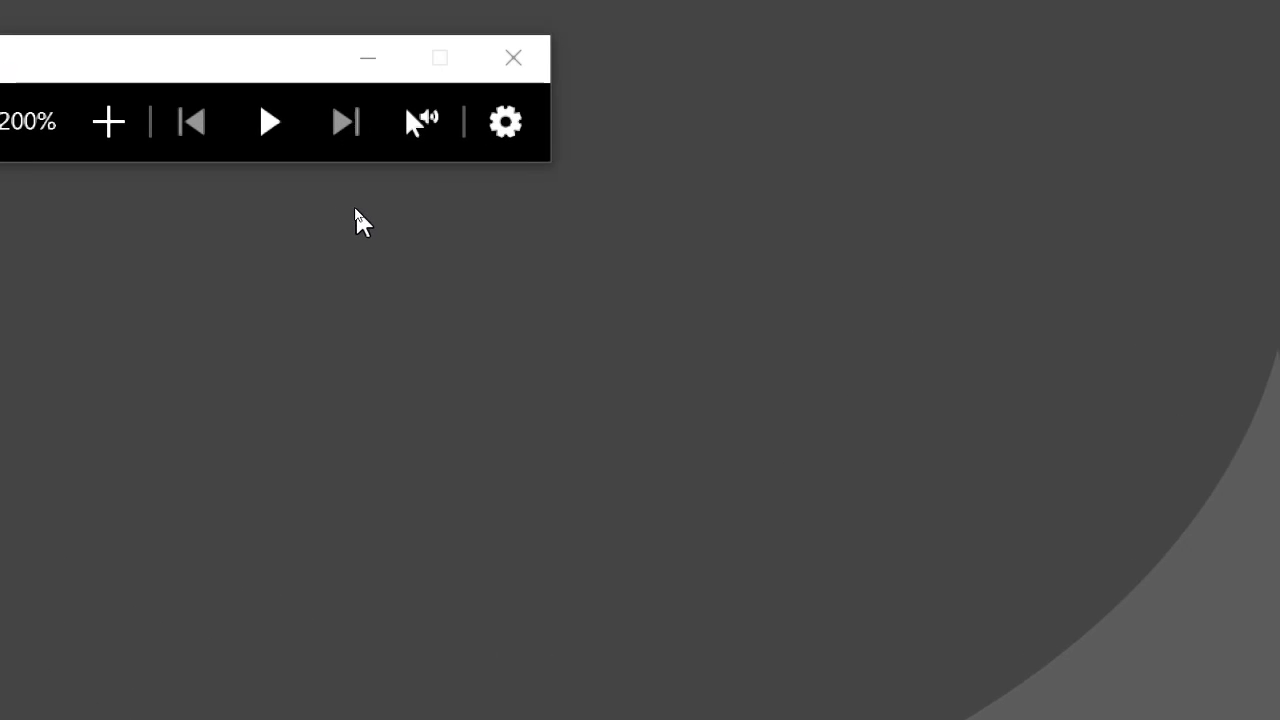
click(370, 62)
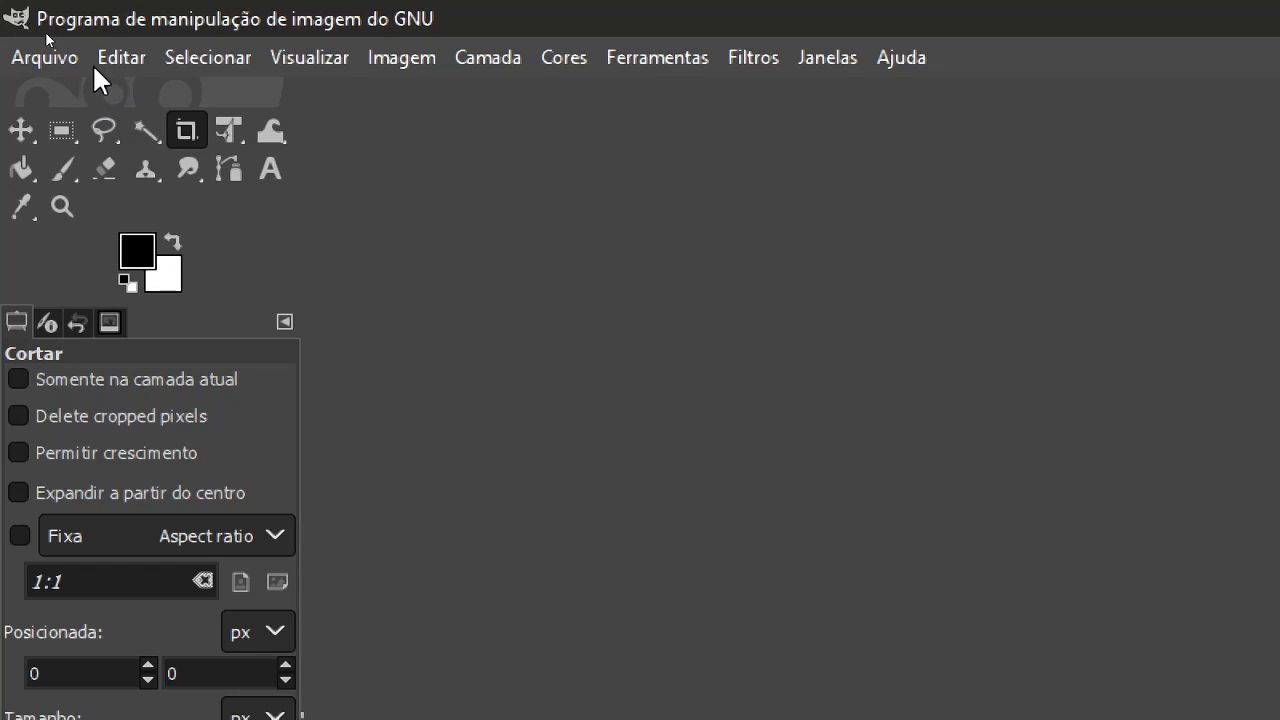
click(120, 58)
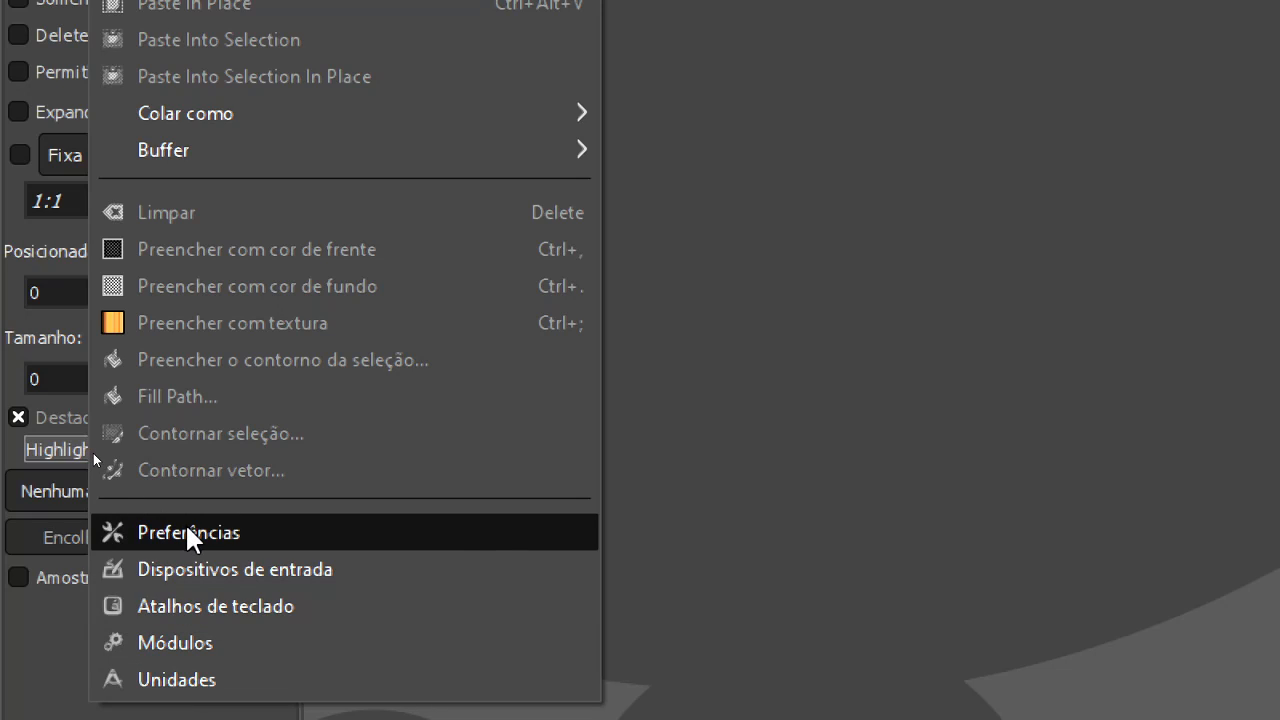
click(187, 532)
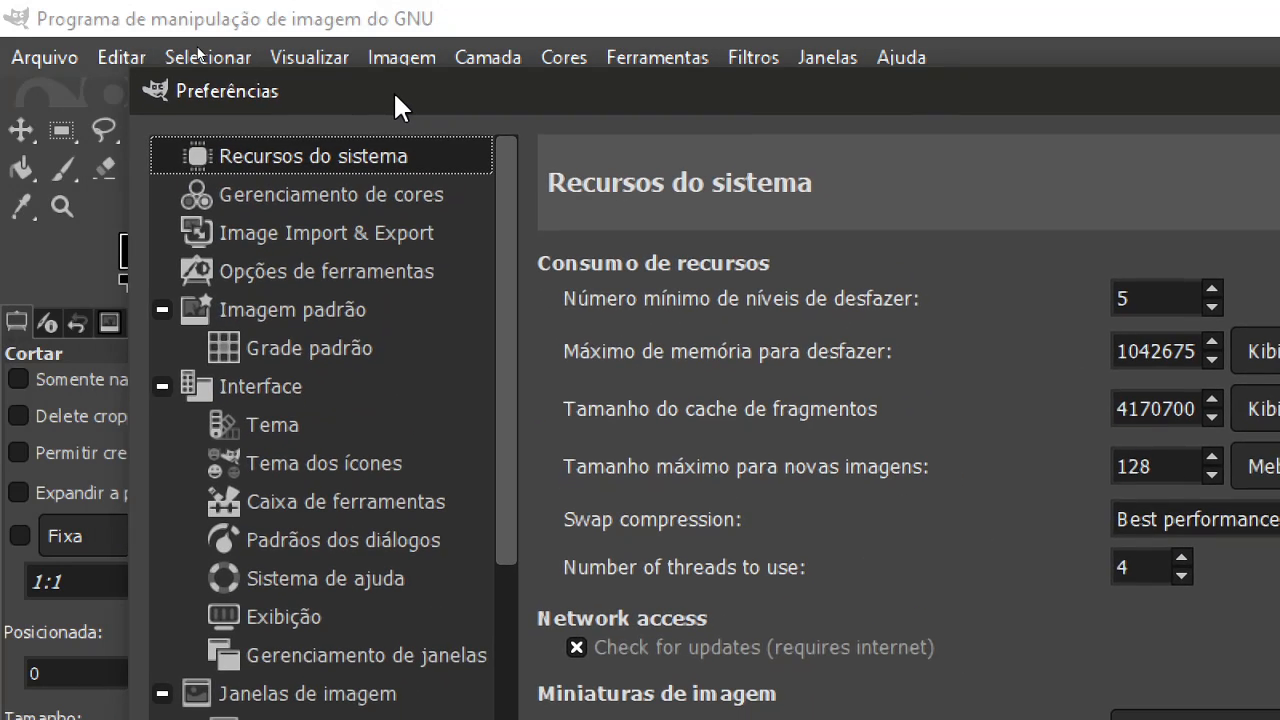
click(254, 434)
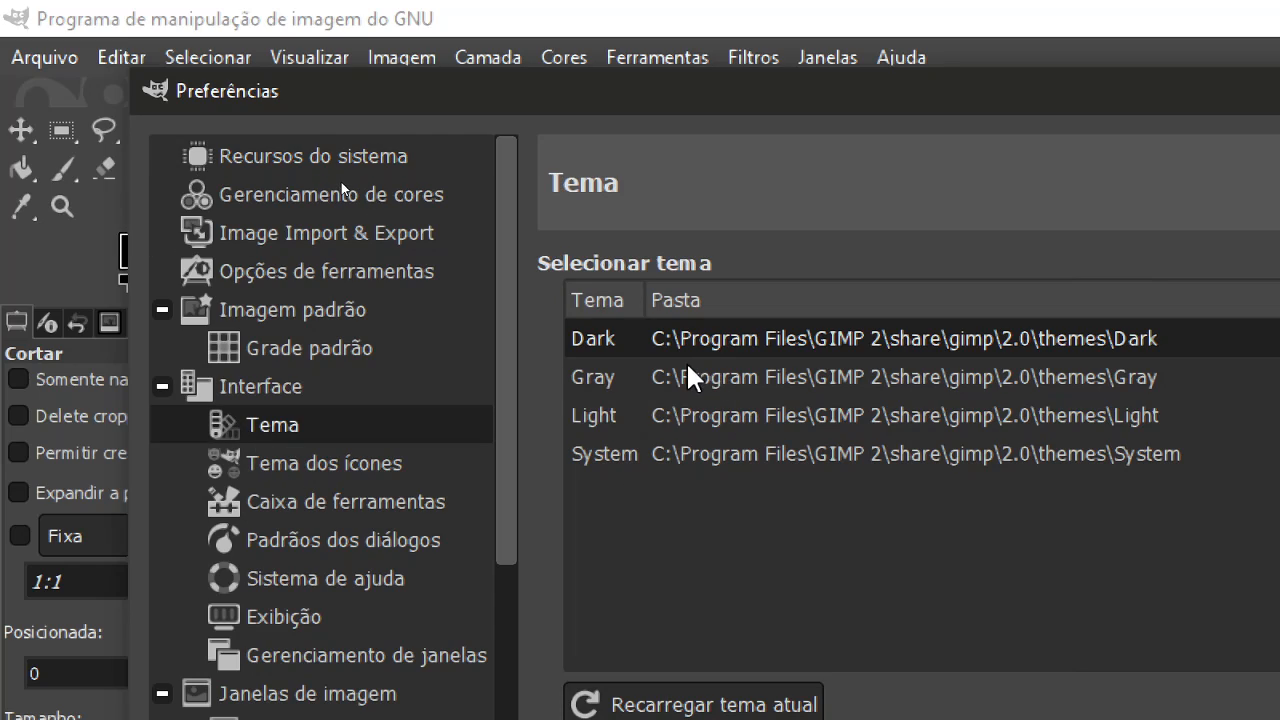
click(600, 454)
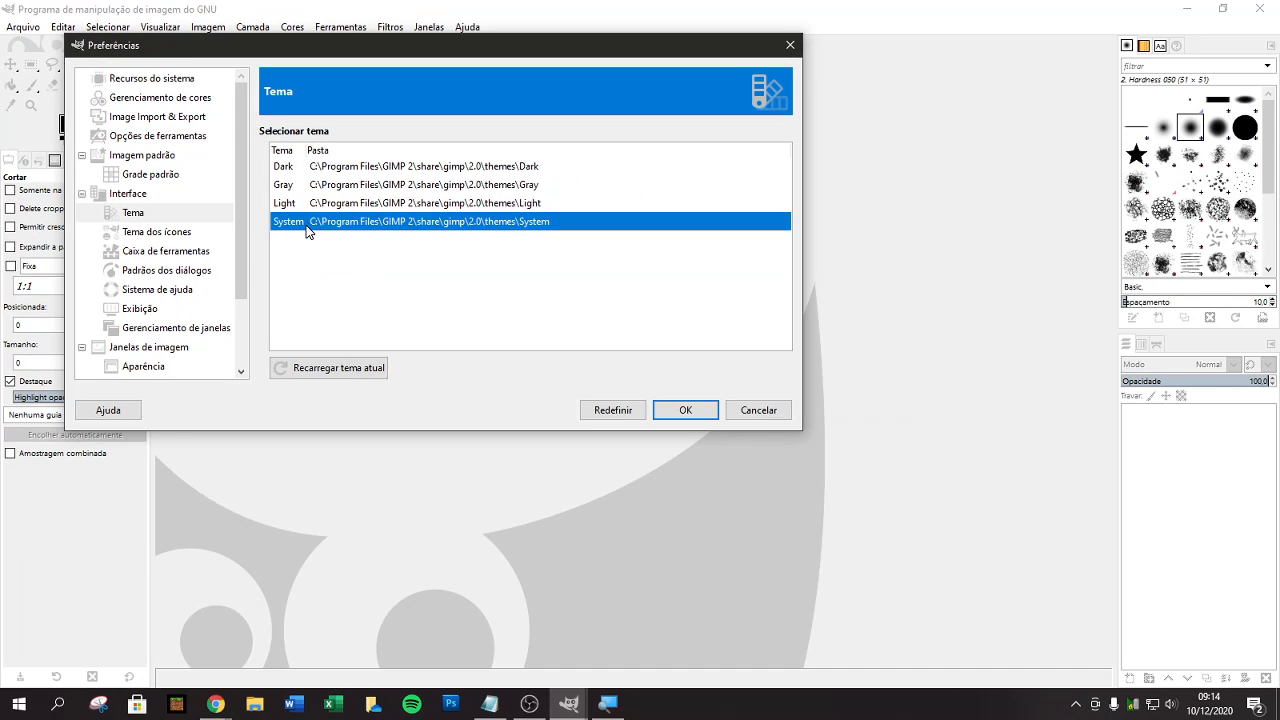
Step: Switch to the Meet call in the browser, admit the waiting participant and return to GIMP's preferences
key(alt+Tab)
key(alt+Tab)
key(alt+Tab)
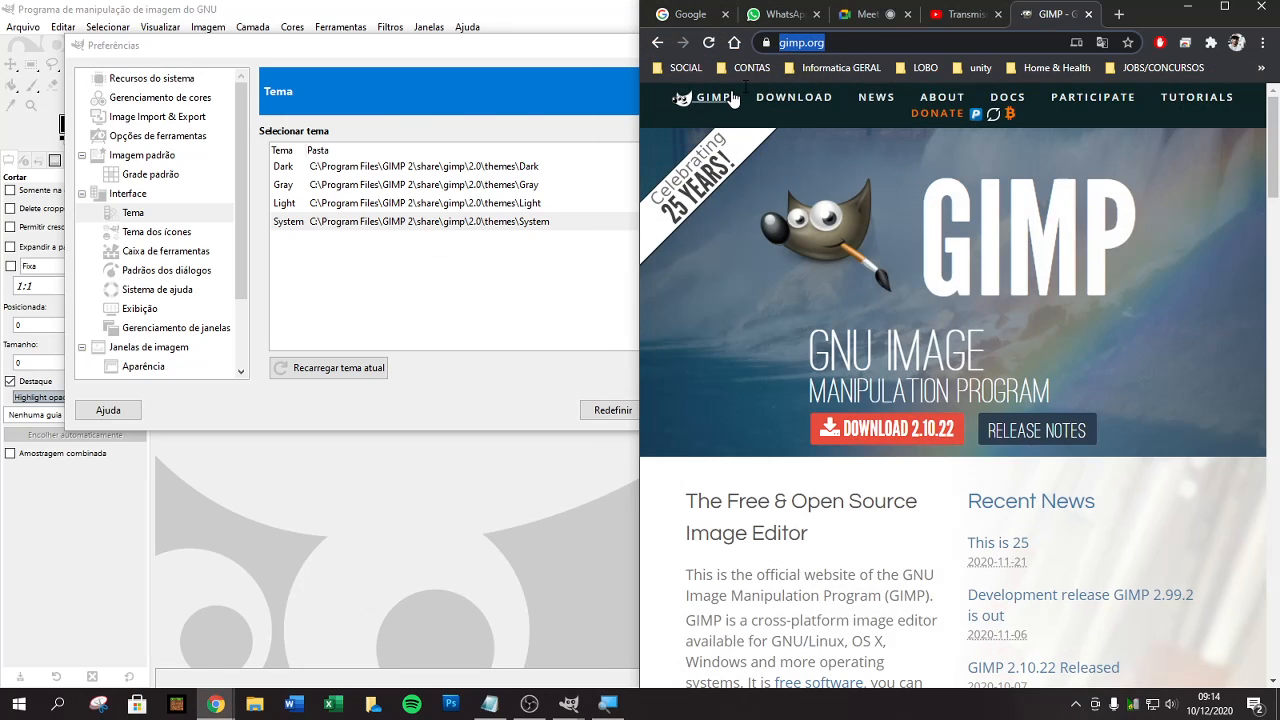
click(860, 14)
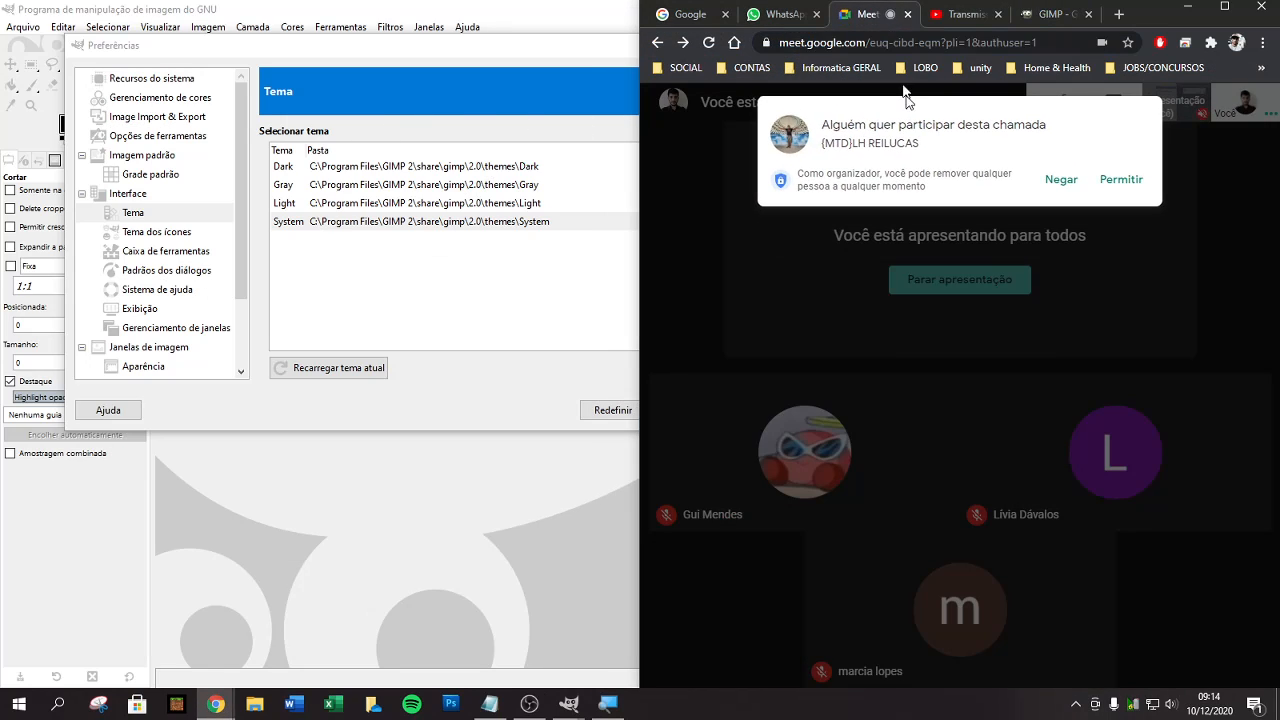
click(1123, 181)
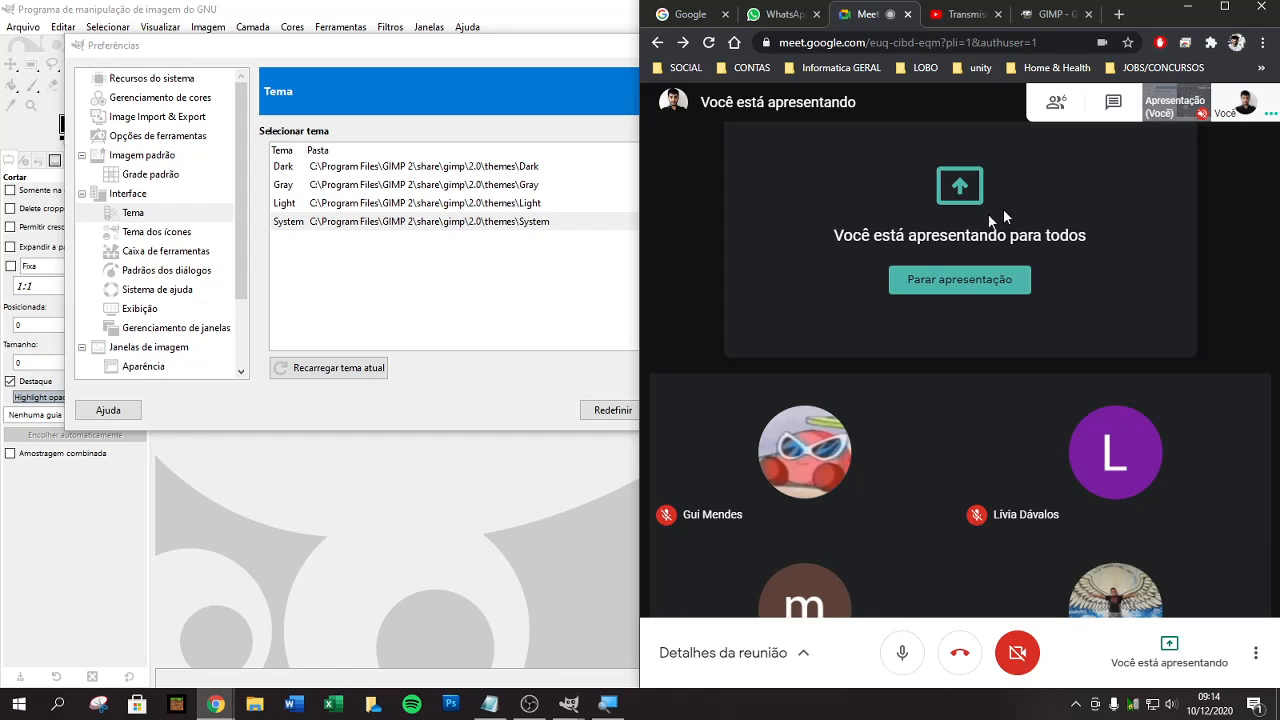
click(491, 323)
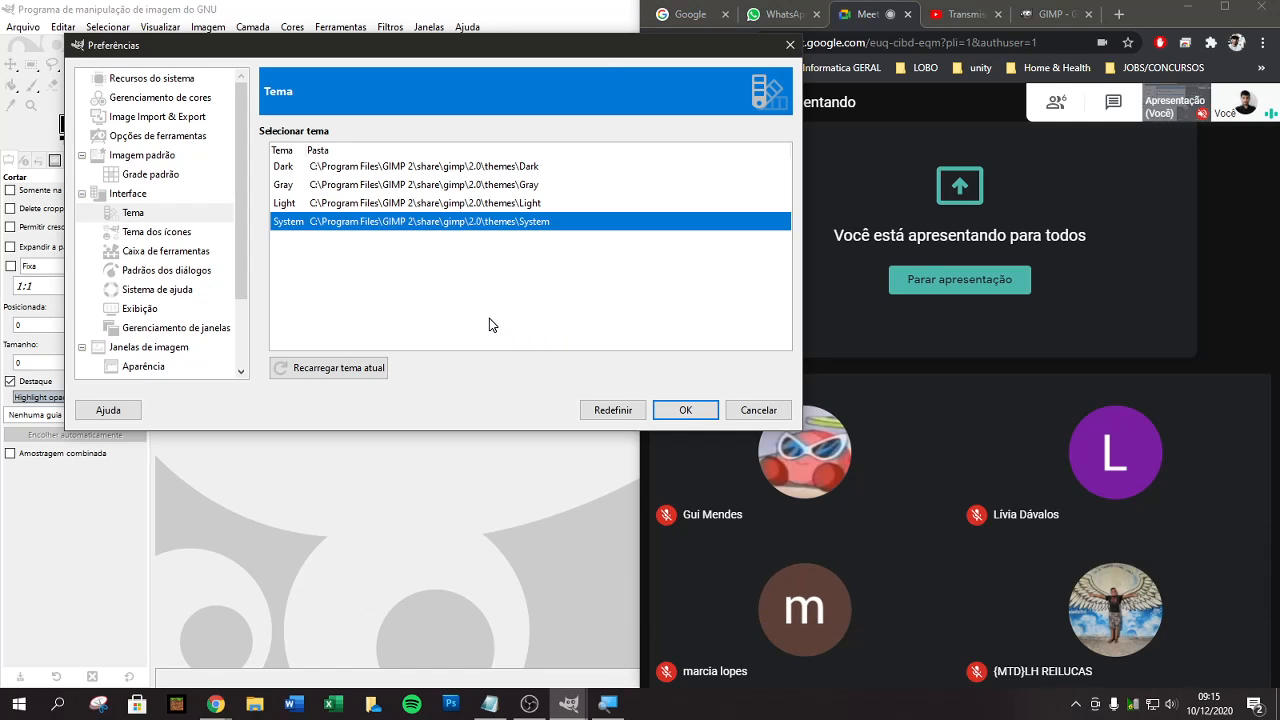
click(1180, 8)
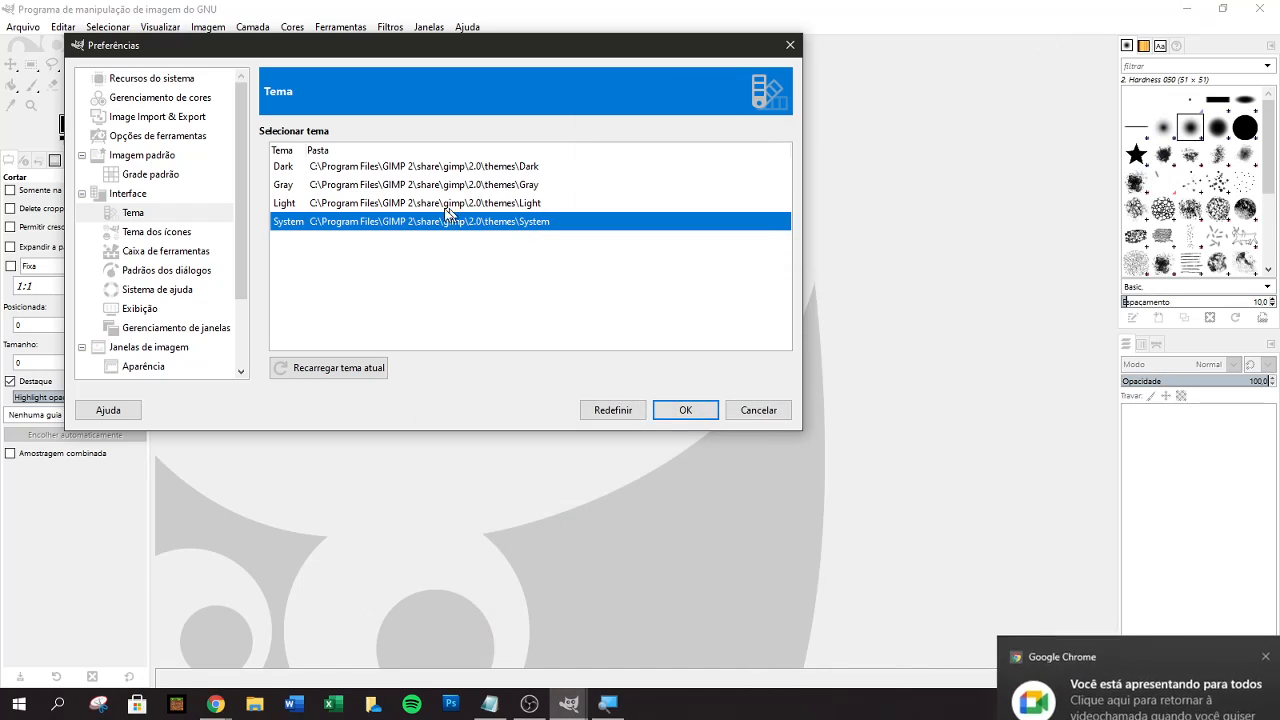
Step: Set the interface theme to Light and the icon theme to Color, moving the preferences window clear of the toolbox
drag(467, 51, 626, 154)
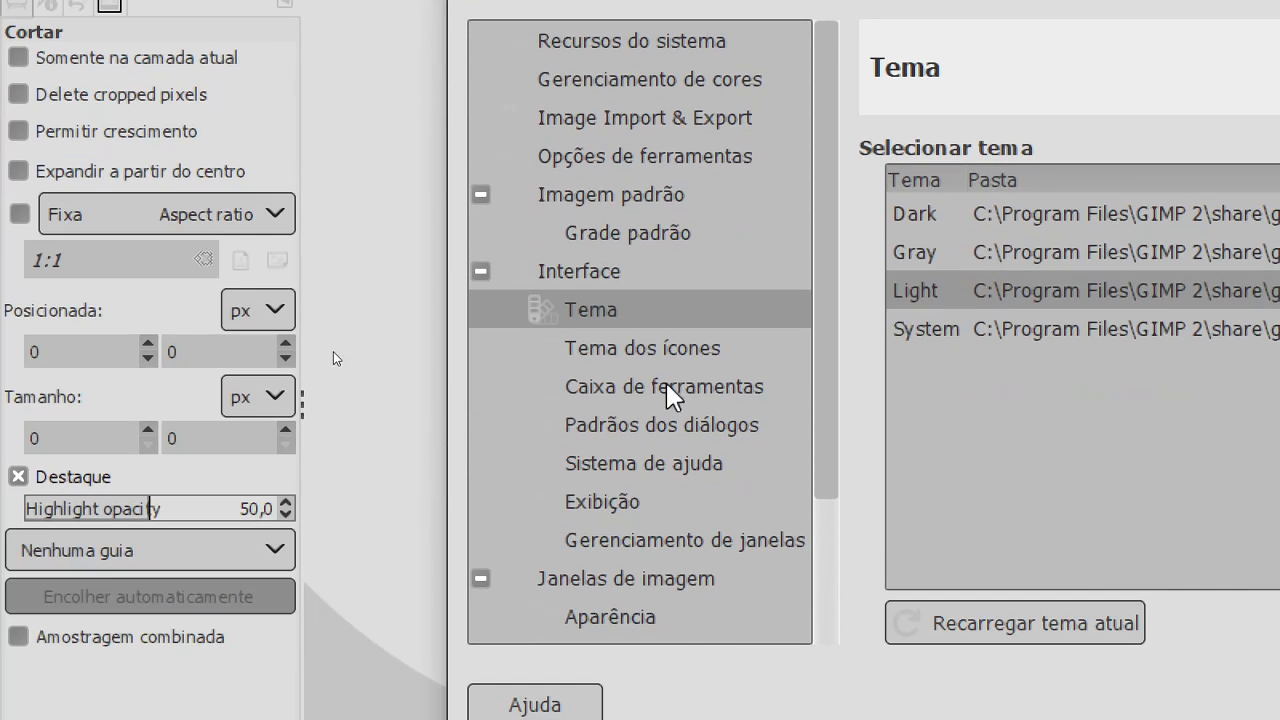
click(595, 350)
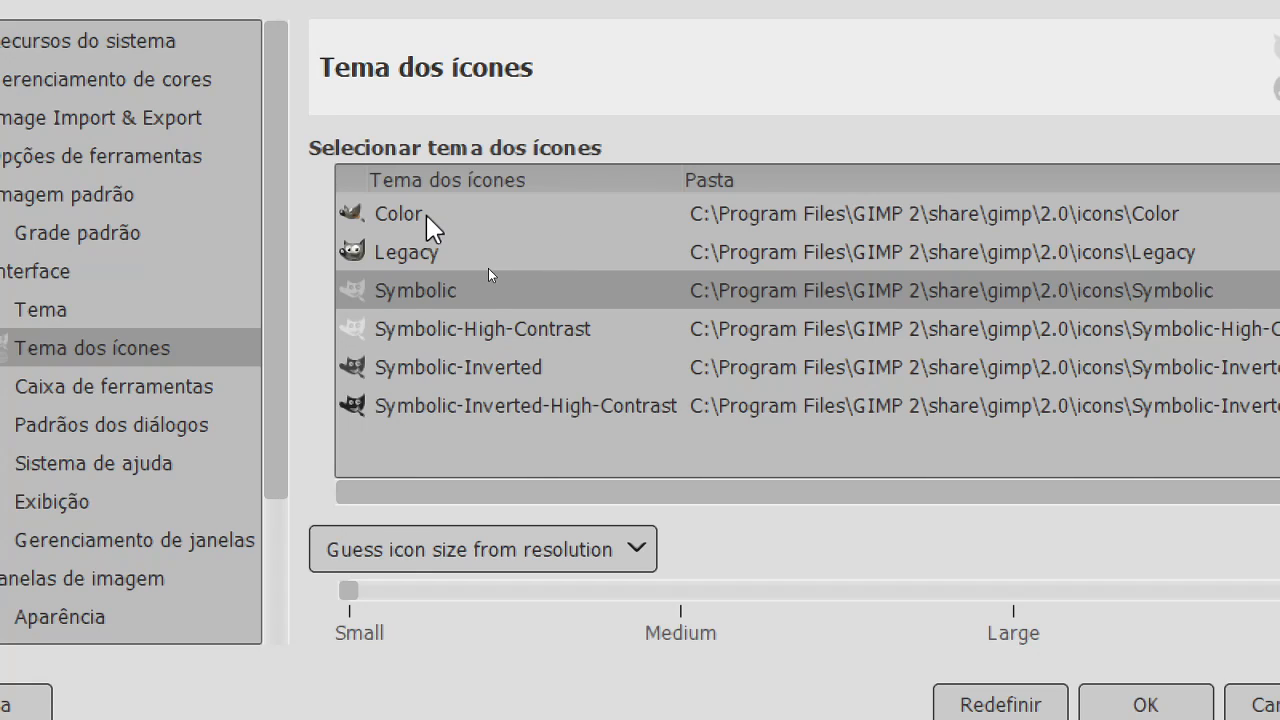
click(427, 214)
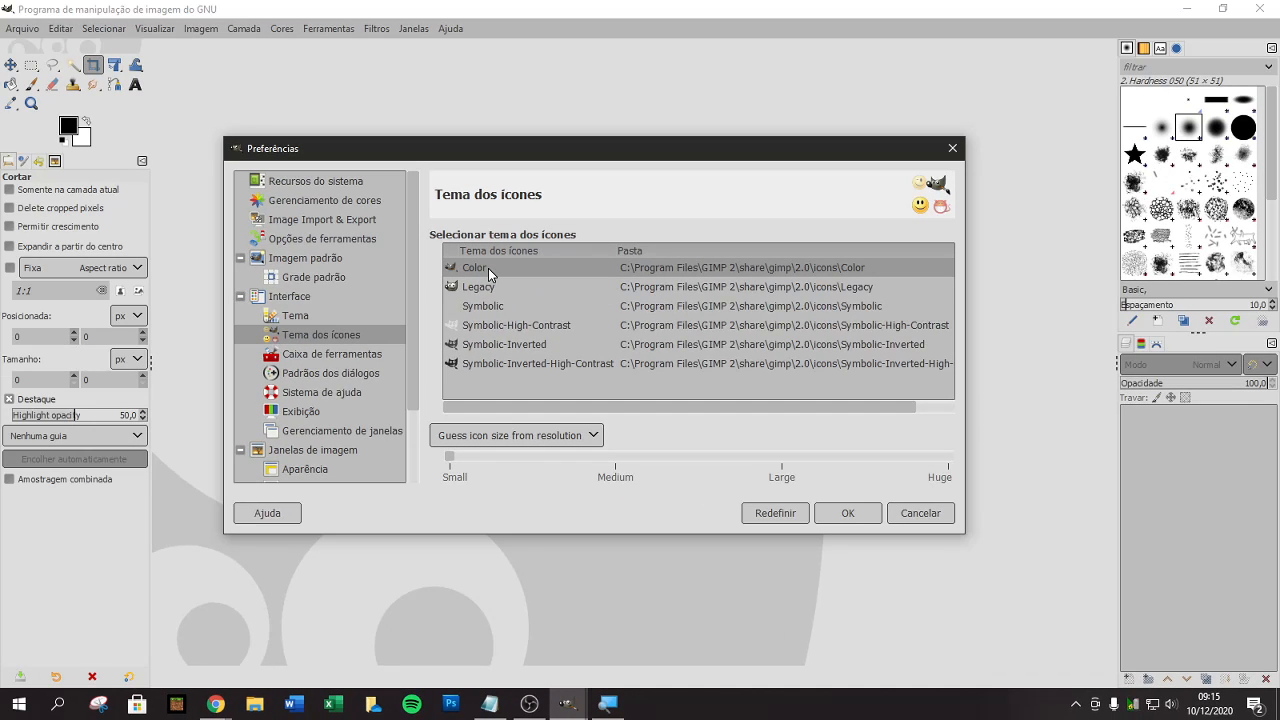
Step: Switch the icon sizing to Custom icon size and set it to Large
click(530, 437)
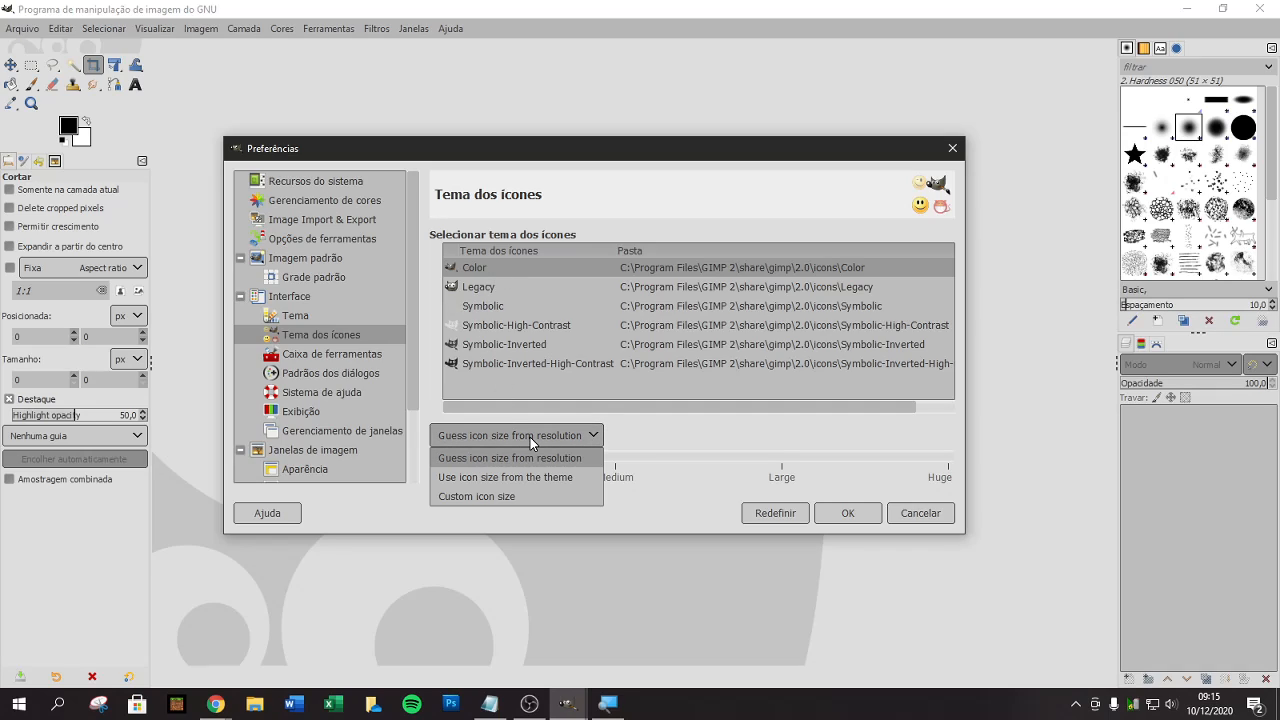
click(499, 494)
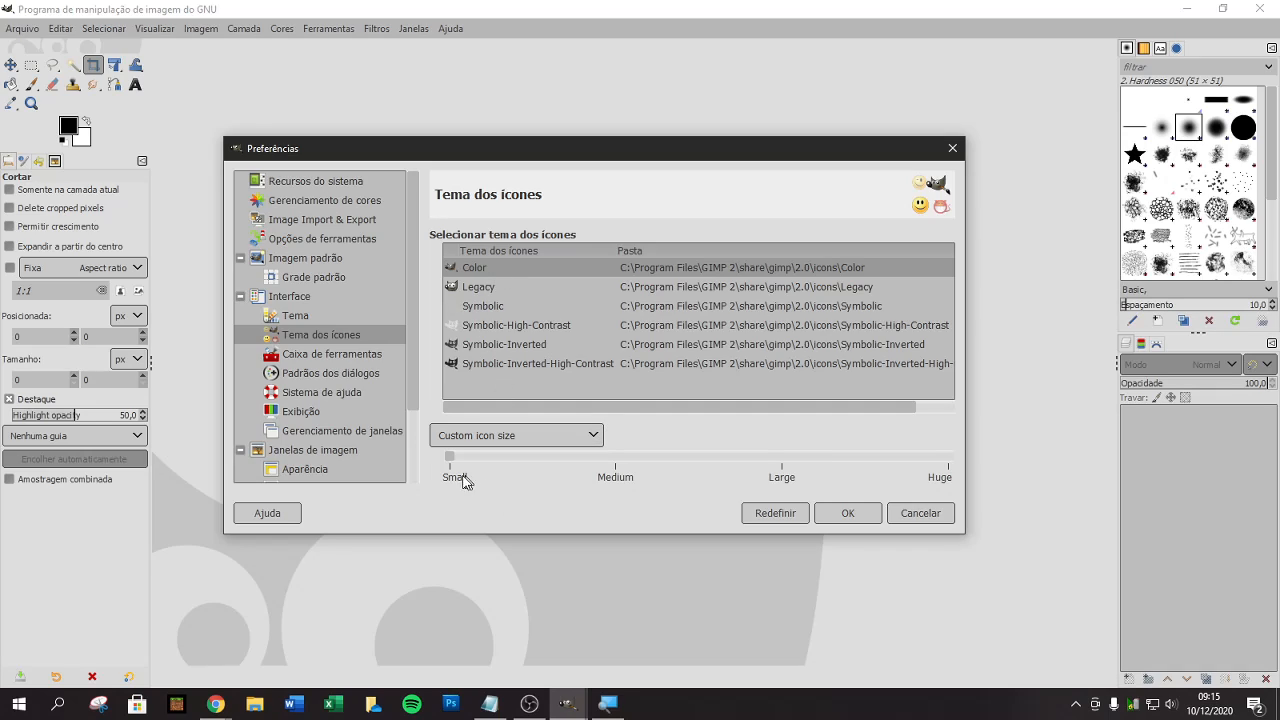
drag(450, 458, 781, 458)
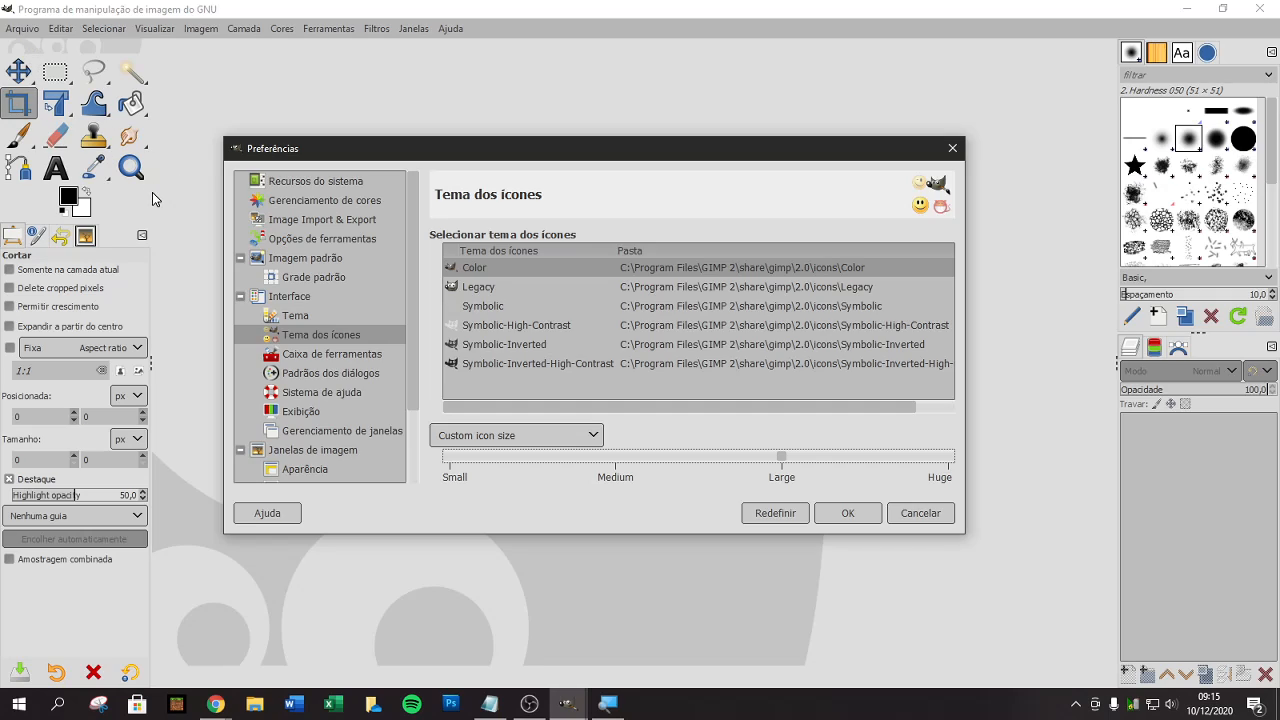
Step: Examine the grouped tools behind the rectangle selection and bucket fill icons in the toolbox
drag(152, 195, 208, 200)
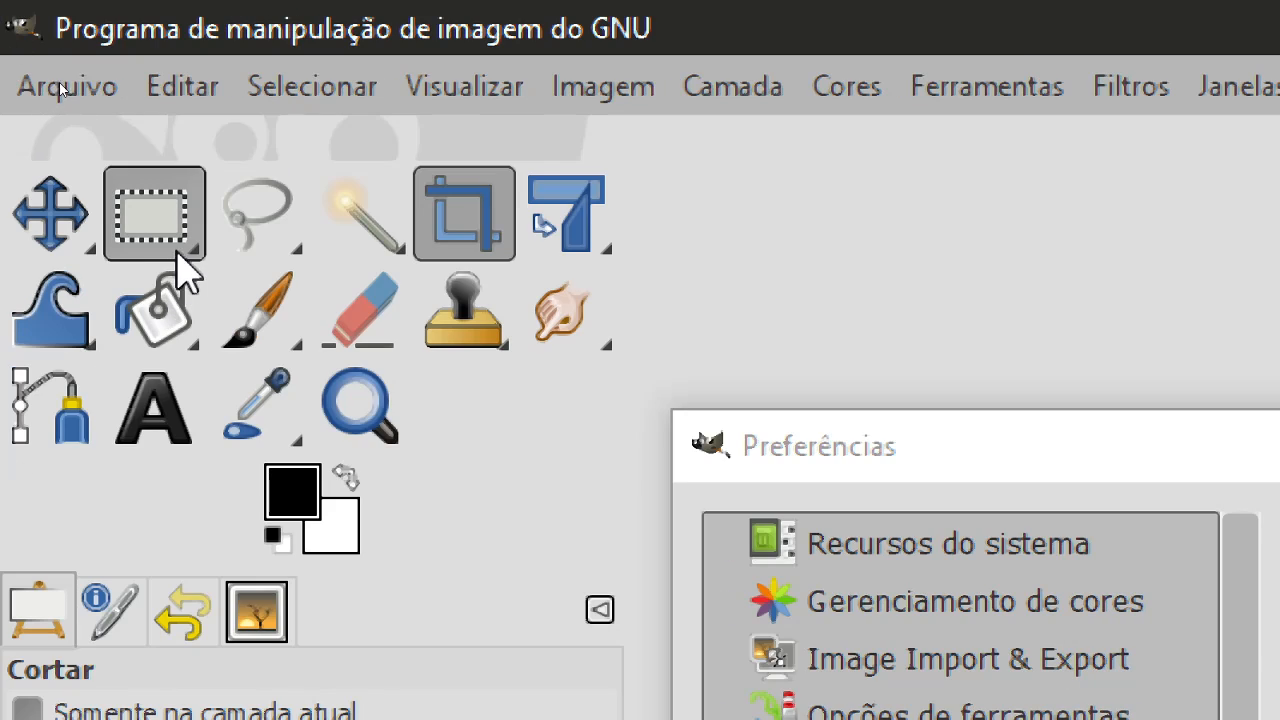
right_click(195, 262)
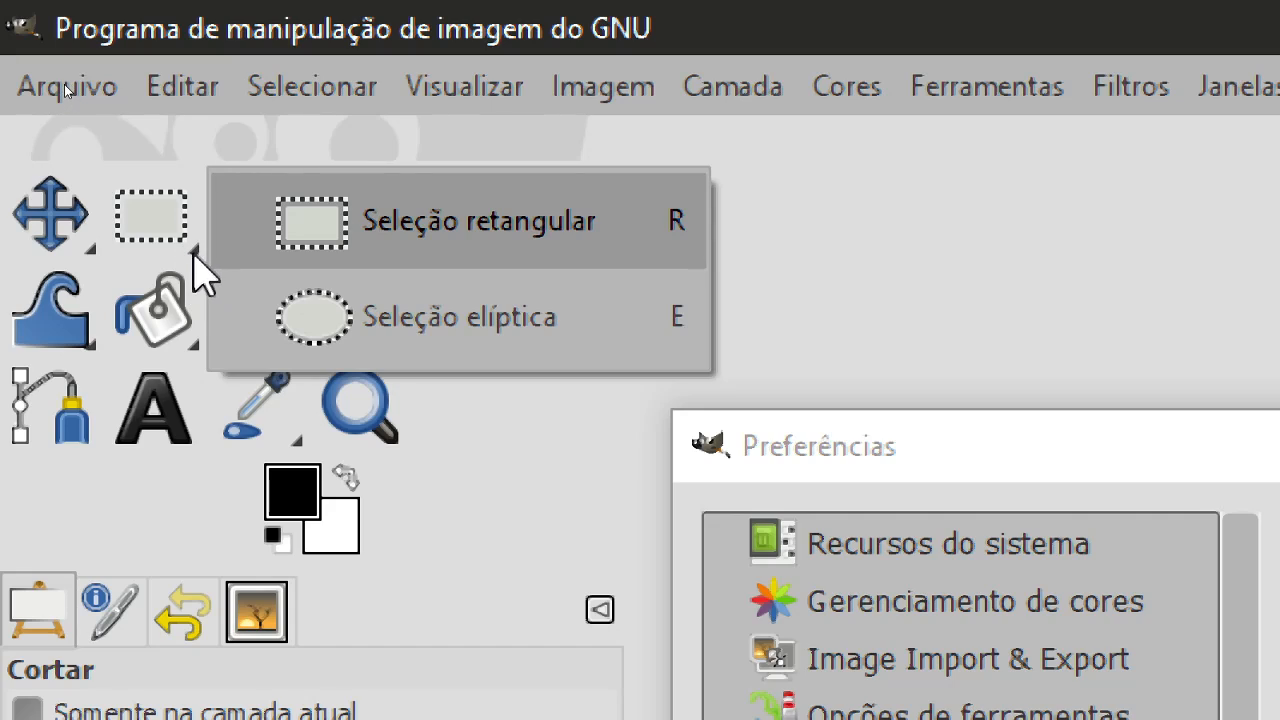
click(191, 347)
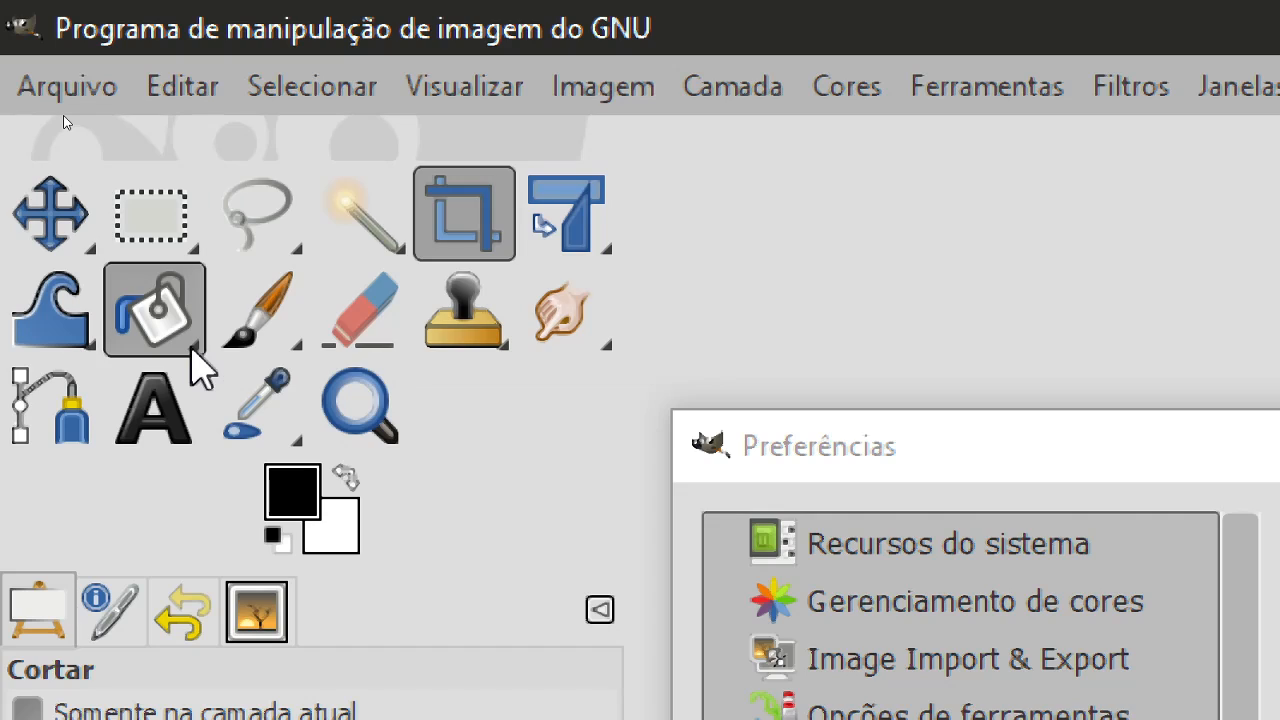
right_click(192, 350)
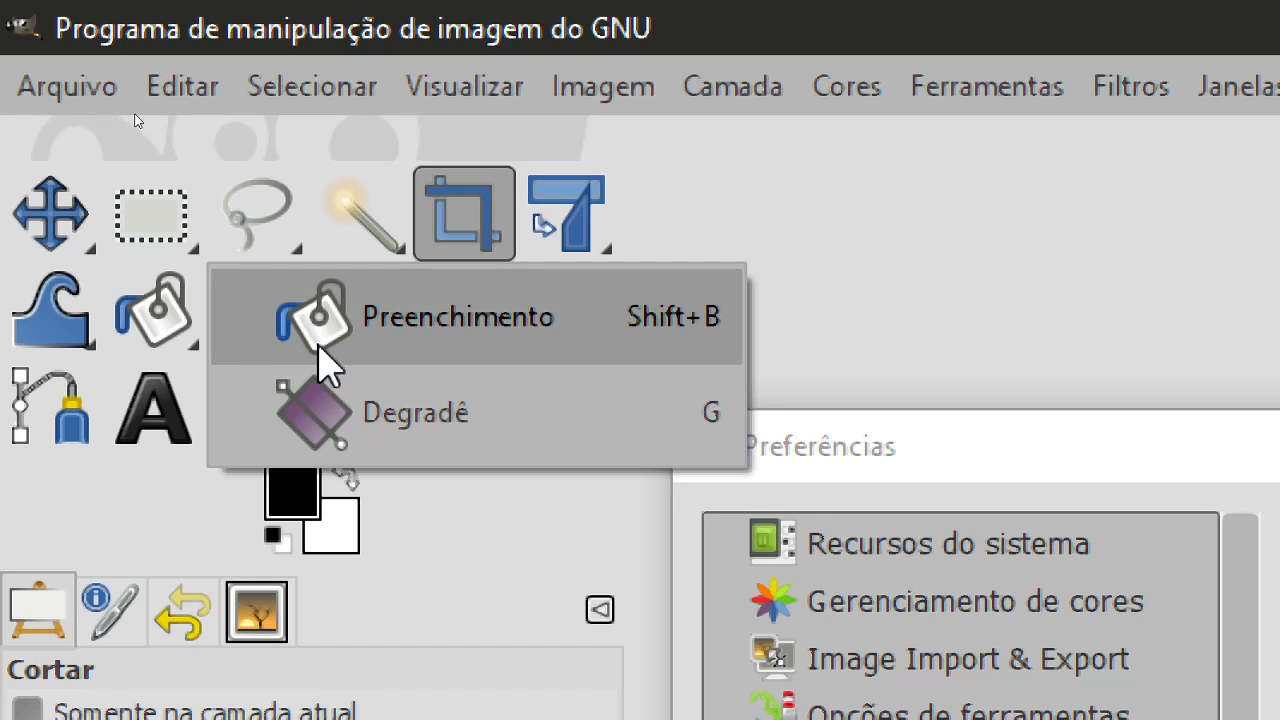
Step: Look through the dialog defaults, help system, display, window management and theme pages of the preferences
click(988, 304)
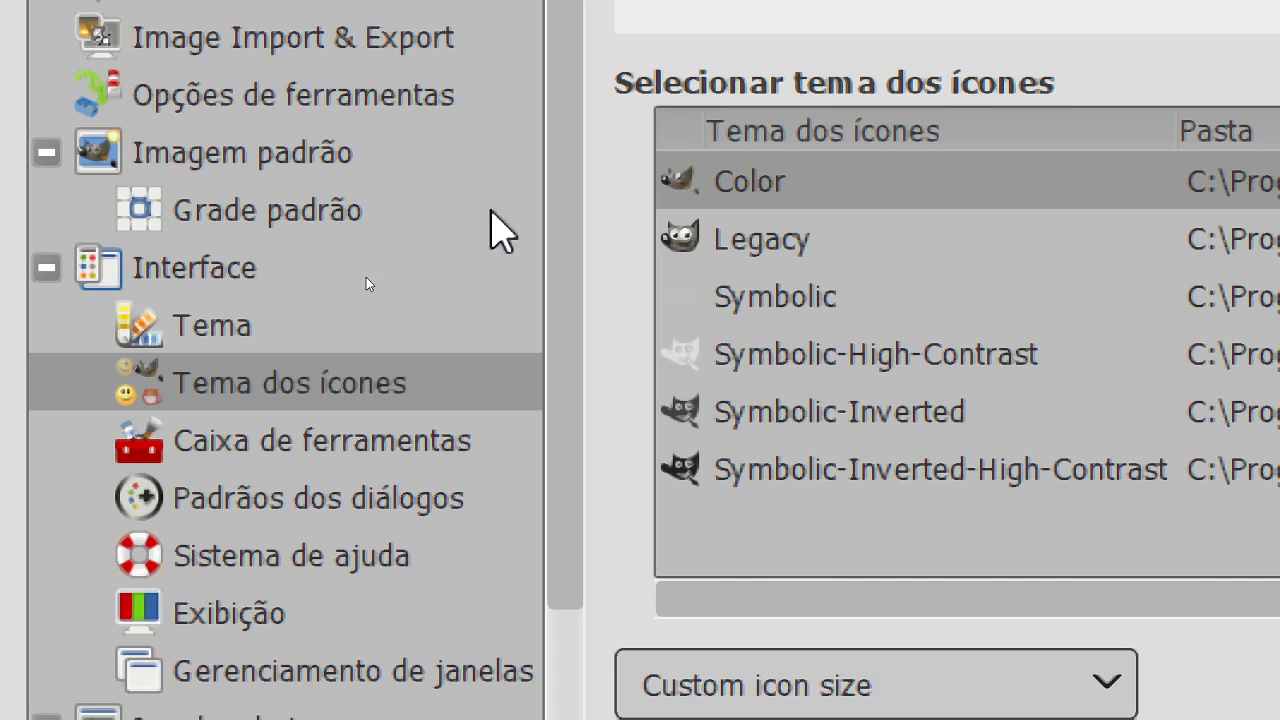
click(257, 494)
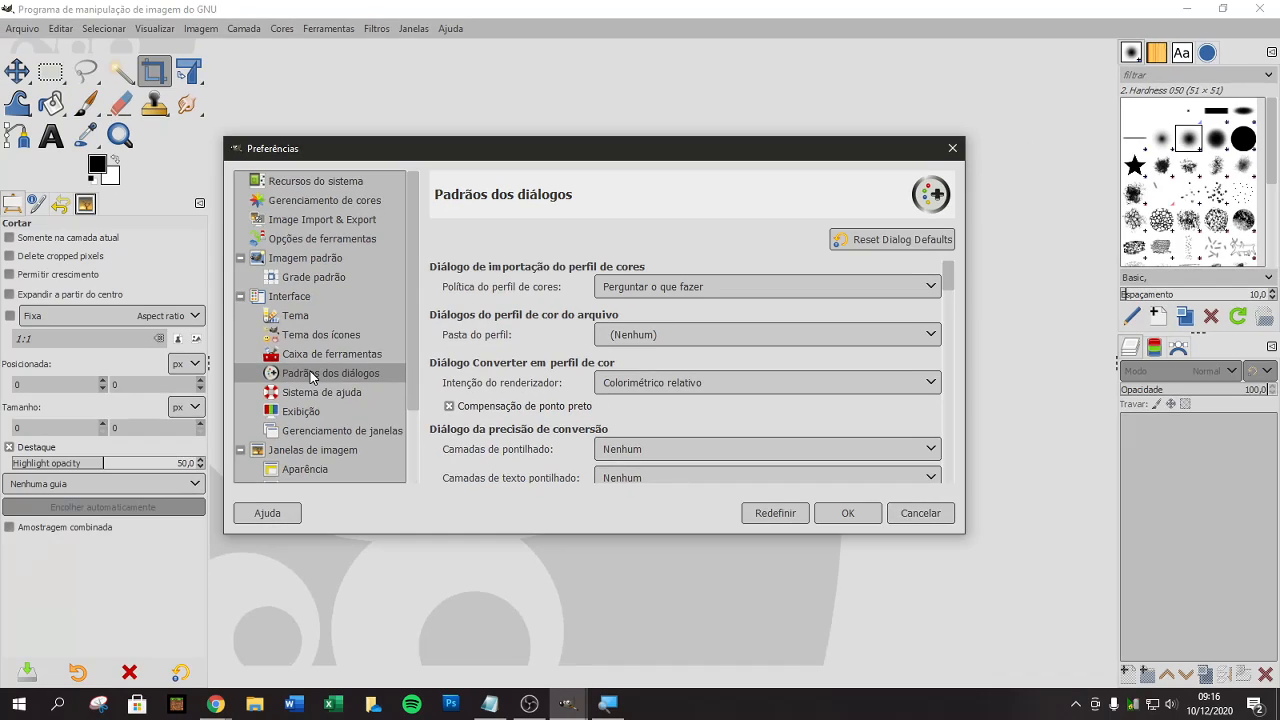
click(308, 396)
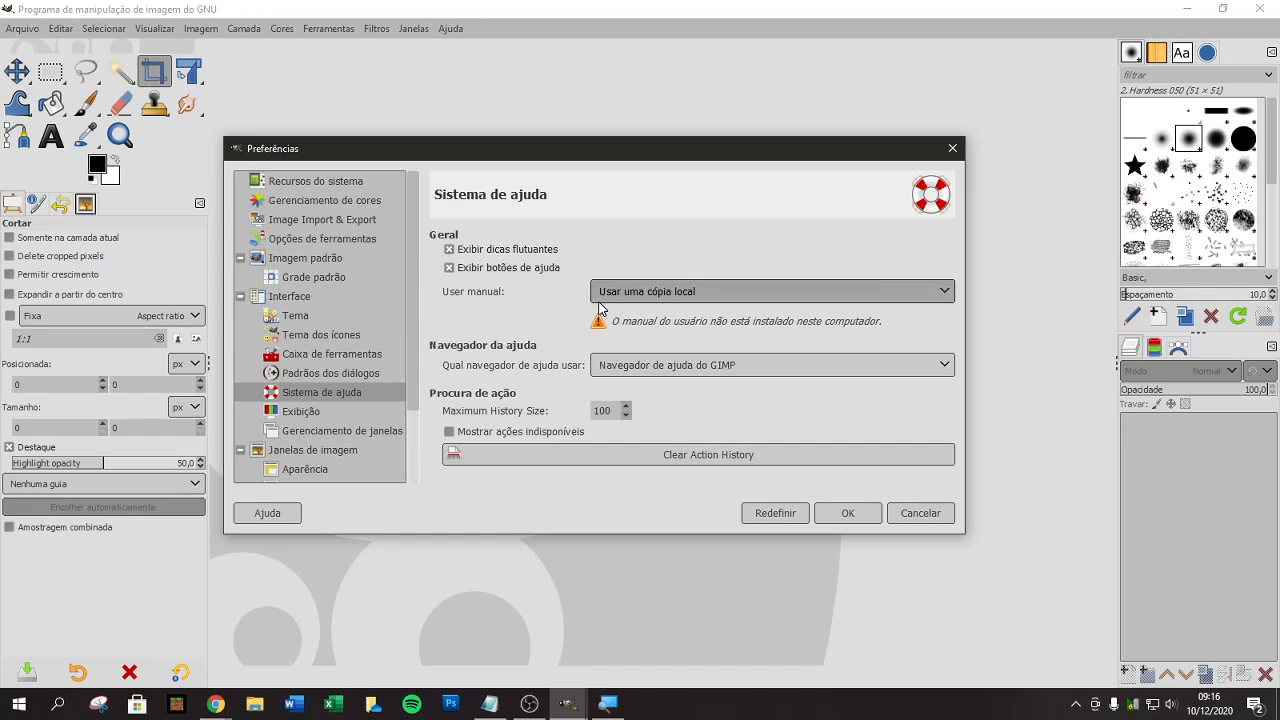
click(292, 417)
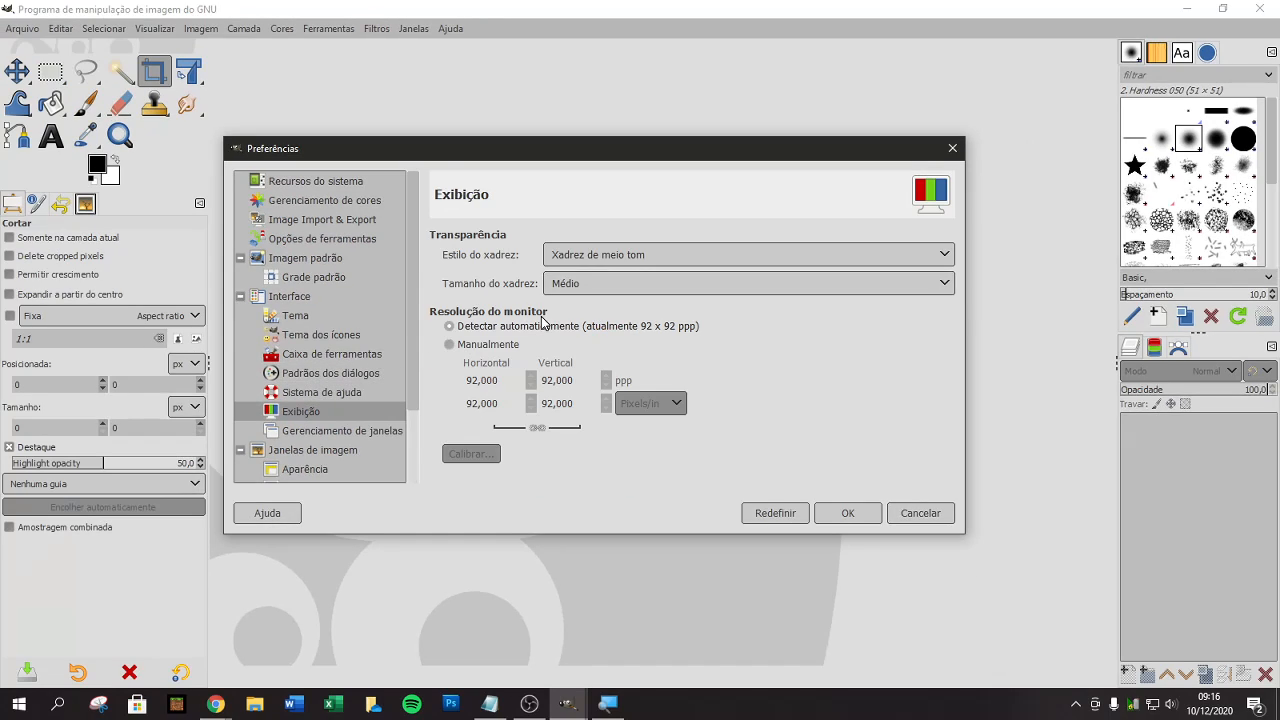
click(320, 432)
click(300, 318)
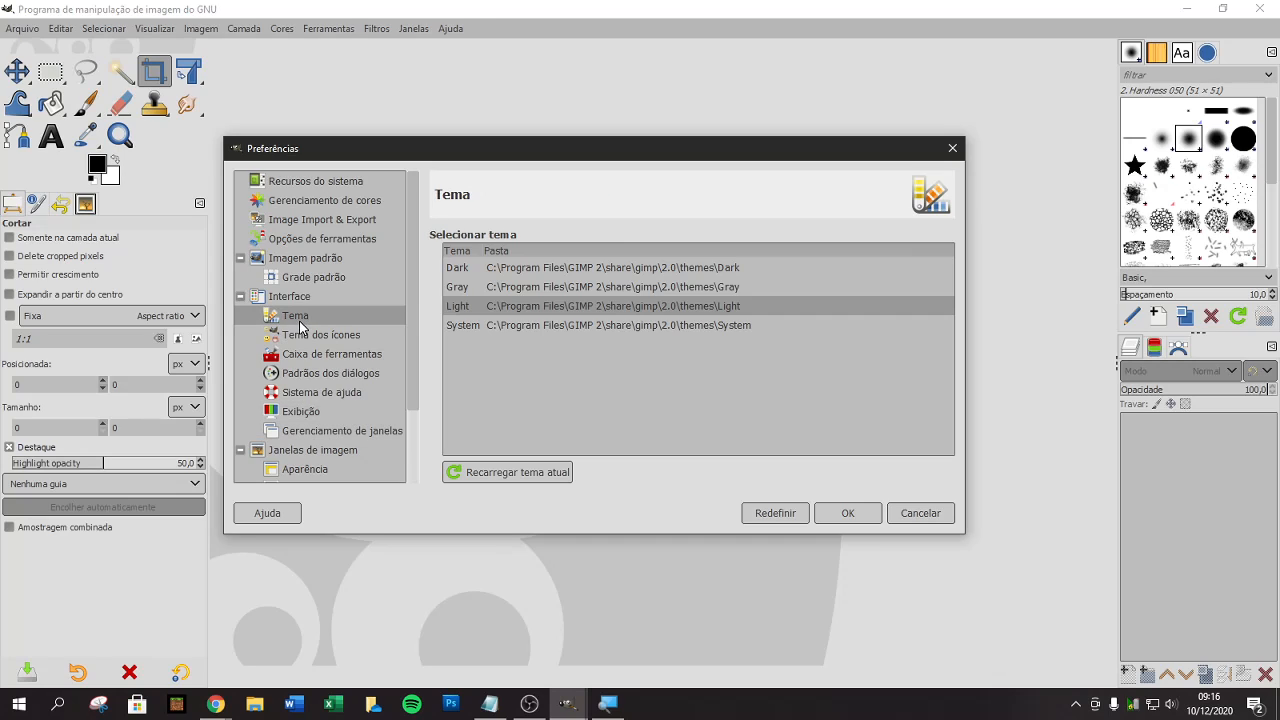
Step: In the toolbox preferences, set the tool group menu mode to Show on click and display the active brush, pattern, gradient and image
click(298, 356)
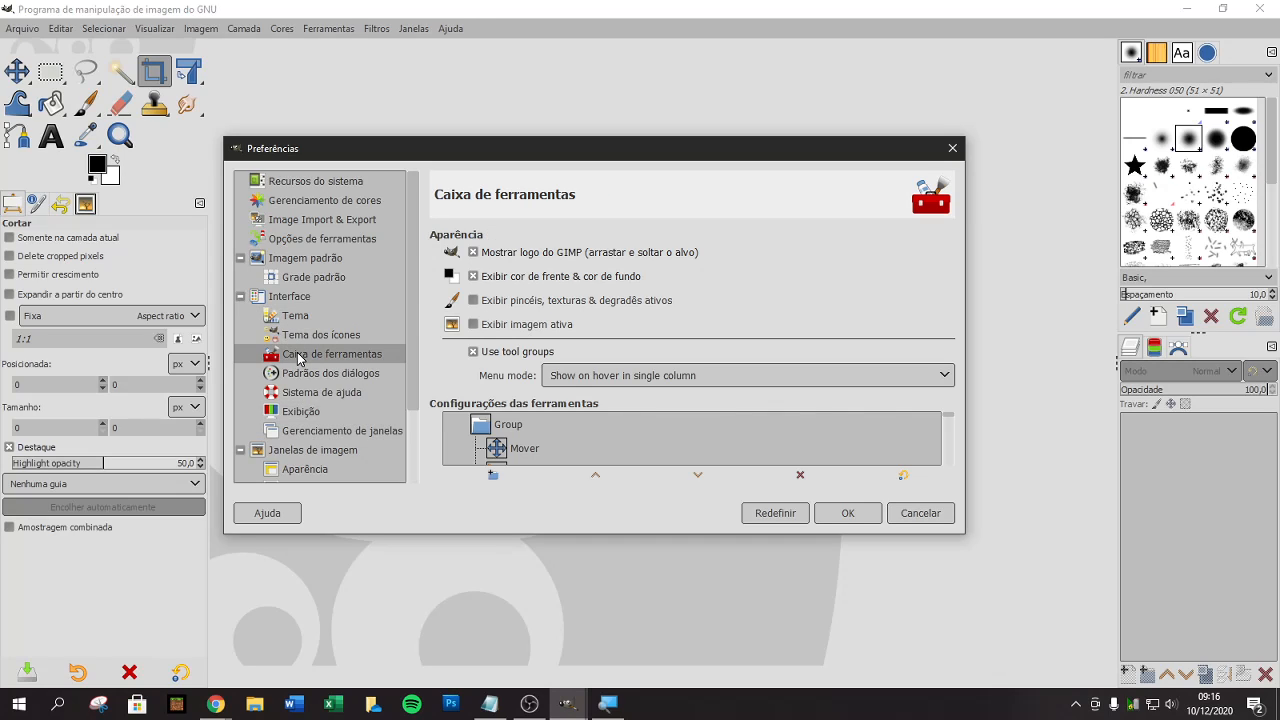
click(614, 380)
click(607, 398)
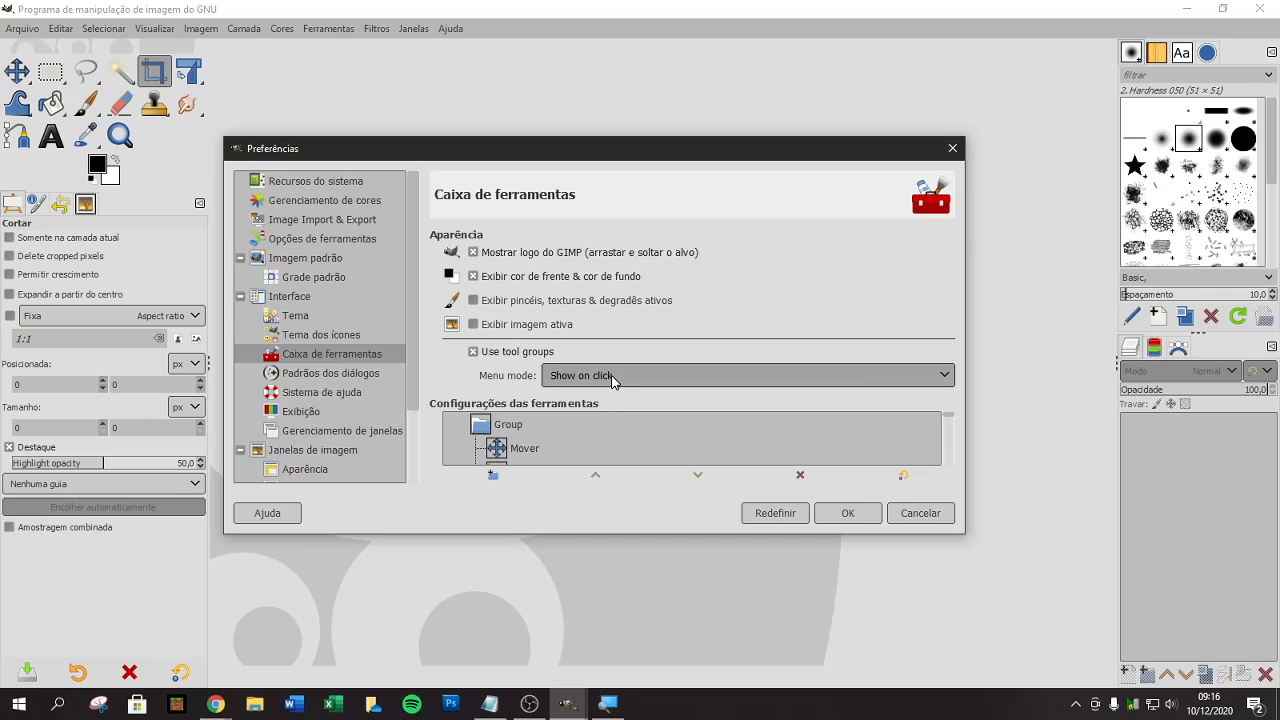
click(474, 301)
click(474, 326)
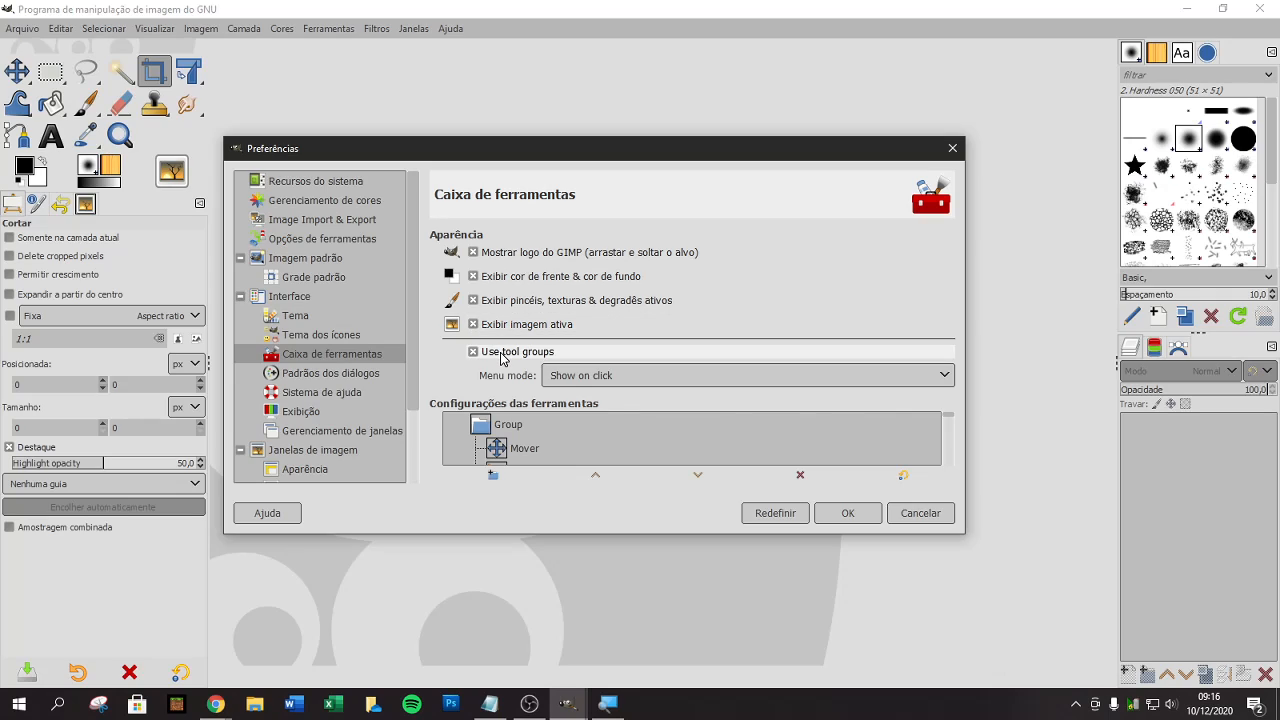
Step: Try reordering the toolbox by shifting the group containing Mover down the tool list and back up
click(484, 430)
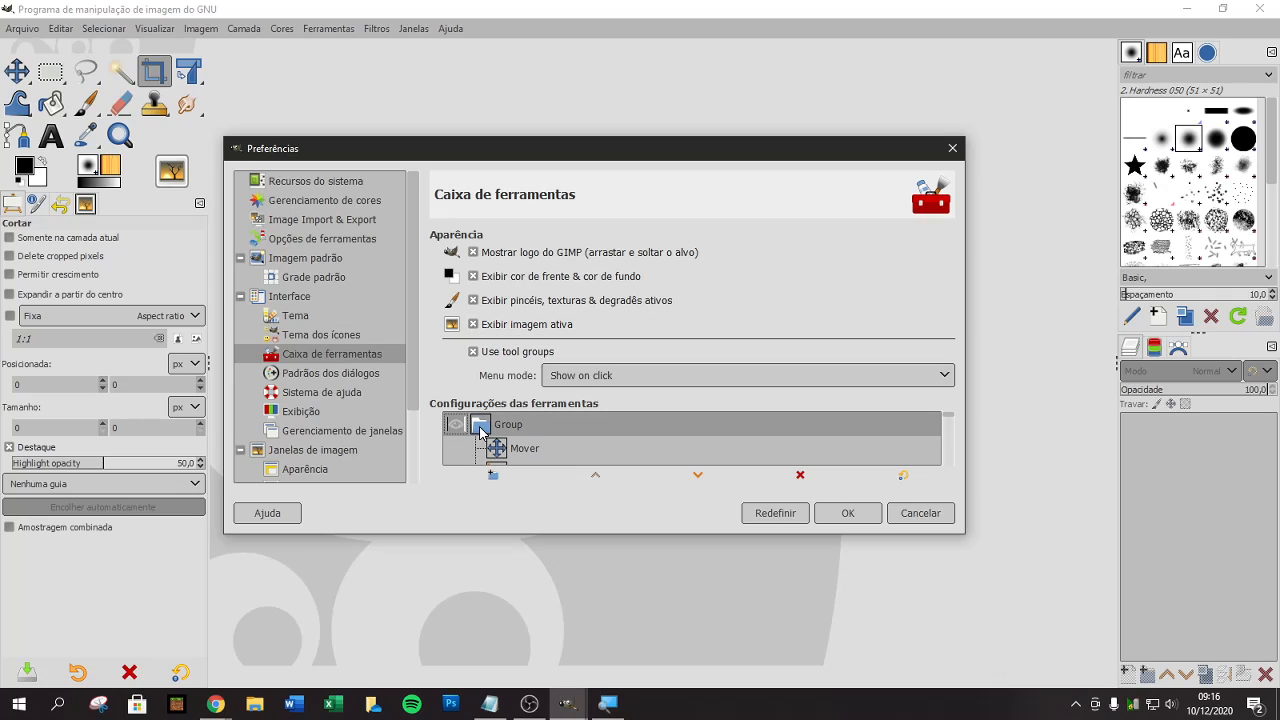
click(686, 481)
click(634, 480)
click(684, 479)
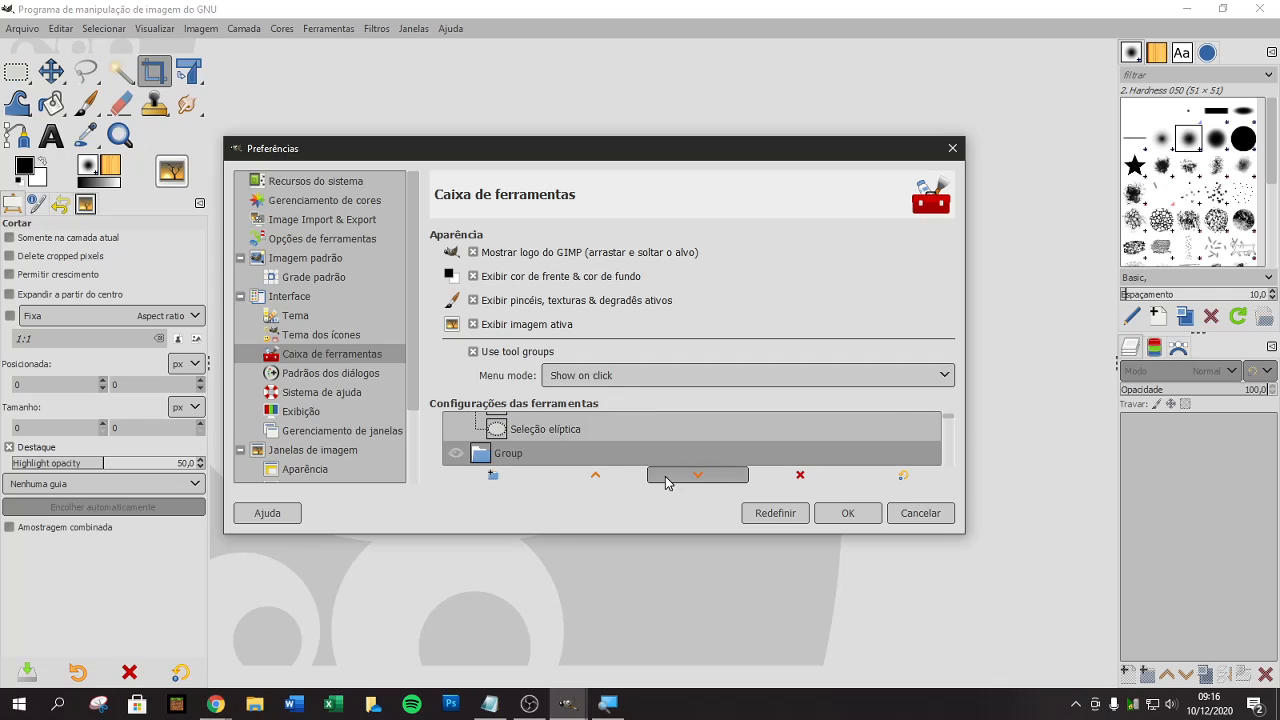
click(613, 482)
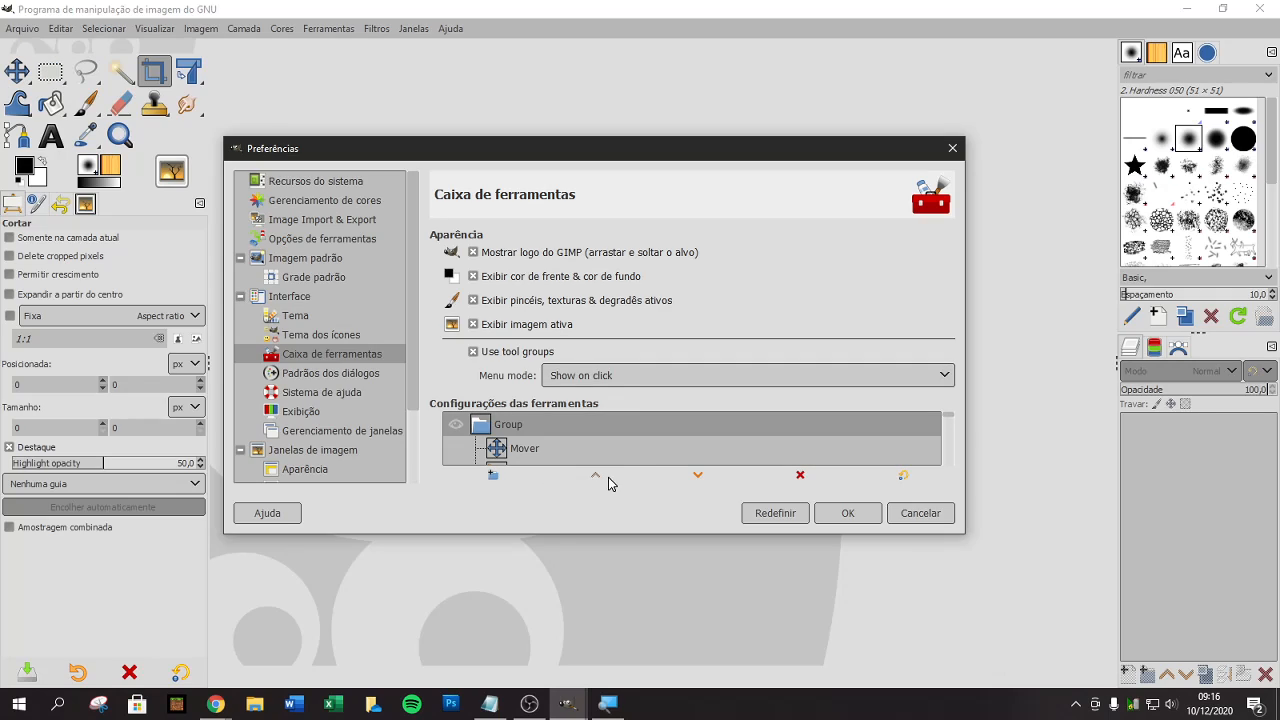
Step: Ungroup the toolbox groups containing Mover, Seleção retangular and Seleção livre so their tools are listed individually
click(822, 486)
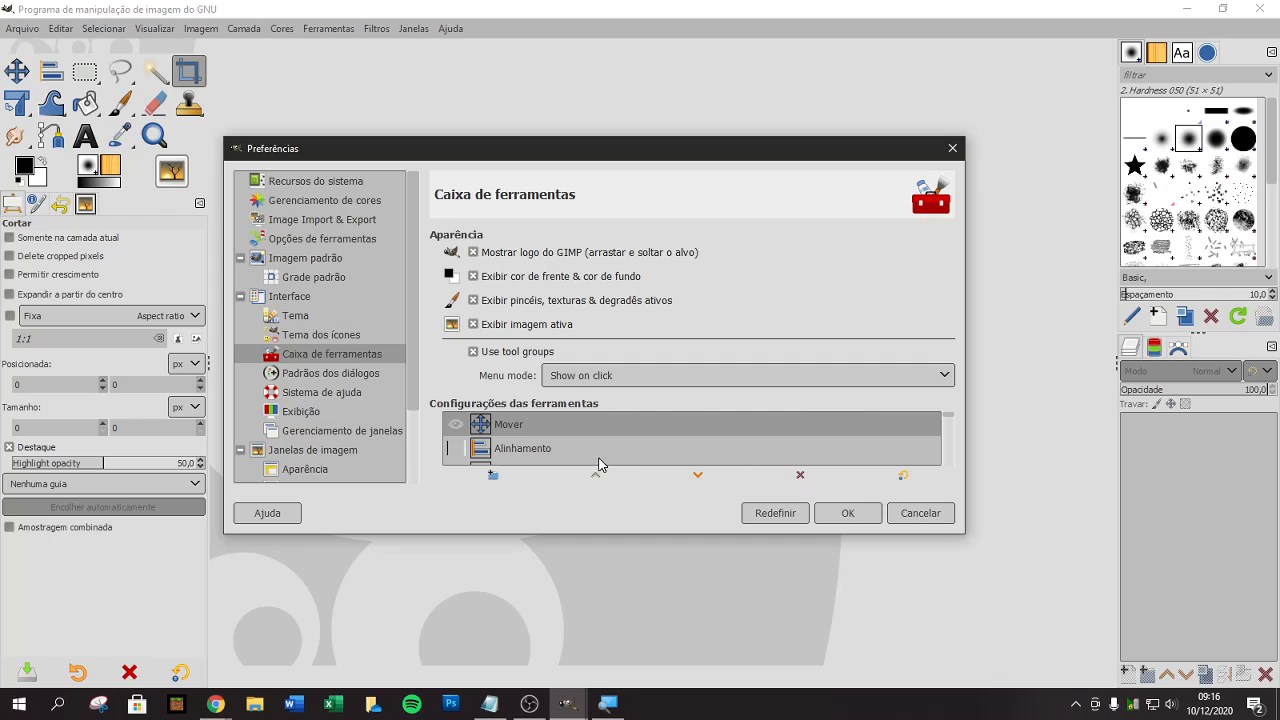
scroll(600, 461, down, 1)
scroll(600, 461, down, 1)
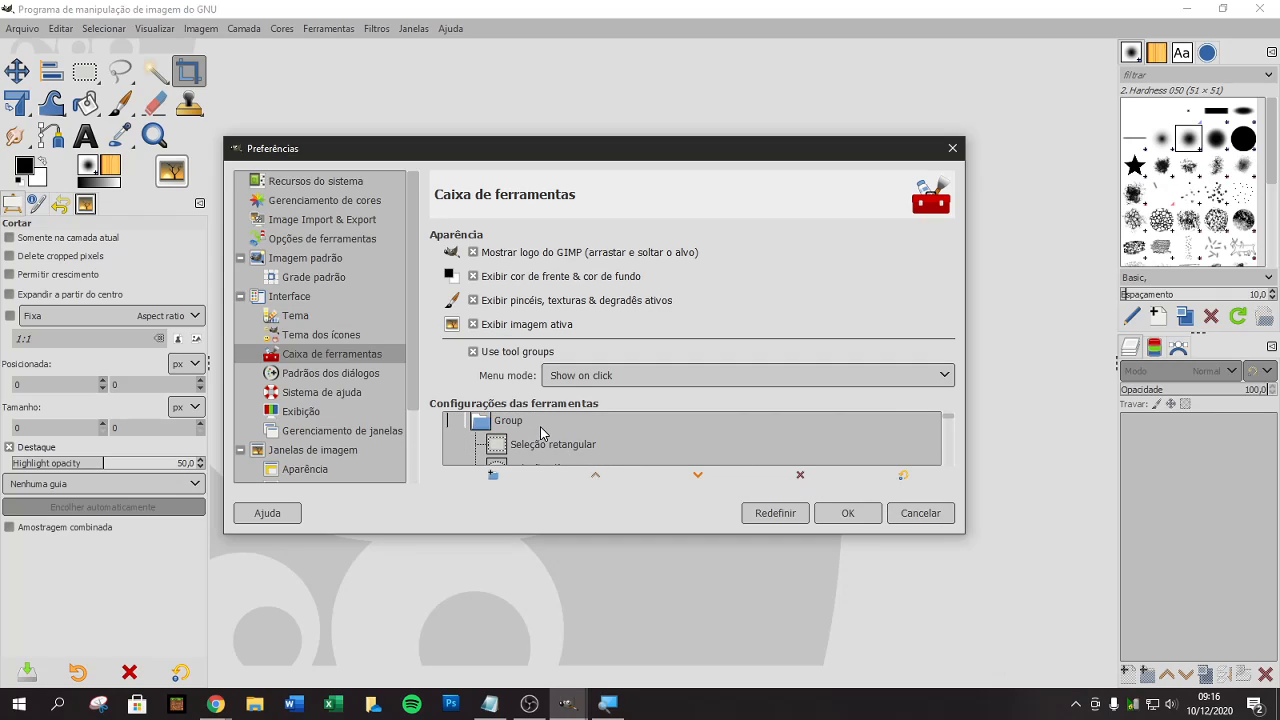
click(800, 478)
scroll(540, 450, down, 2)
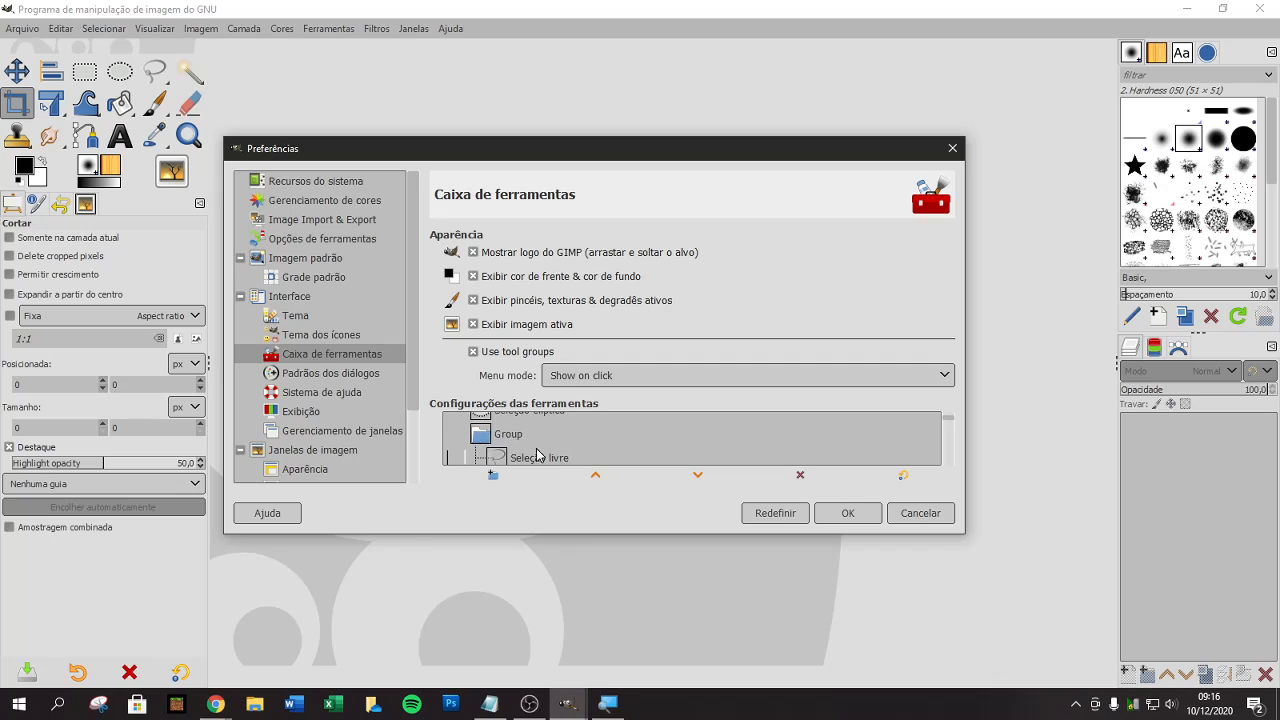
click(533, 436)
click(800, 476)
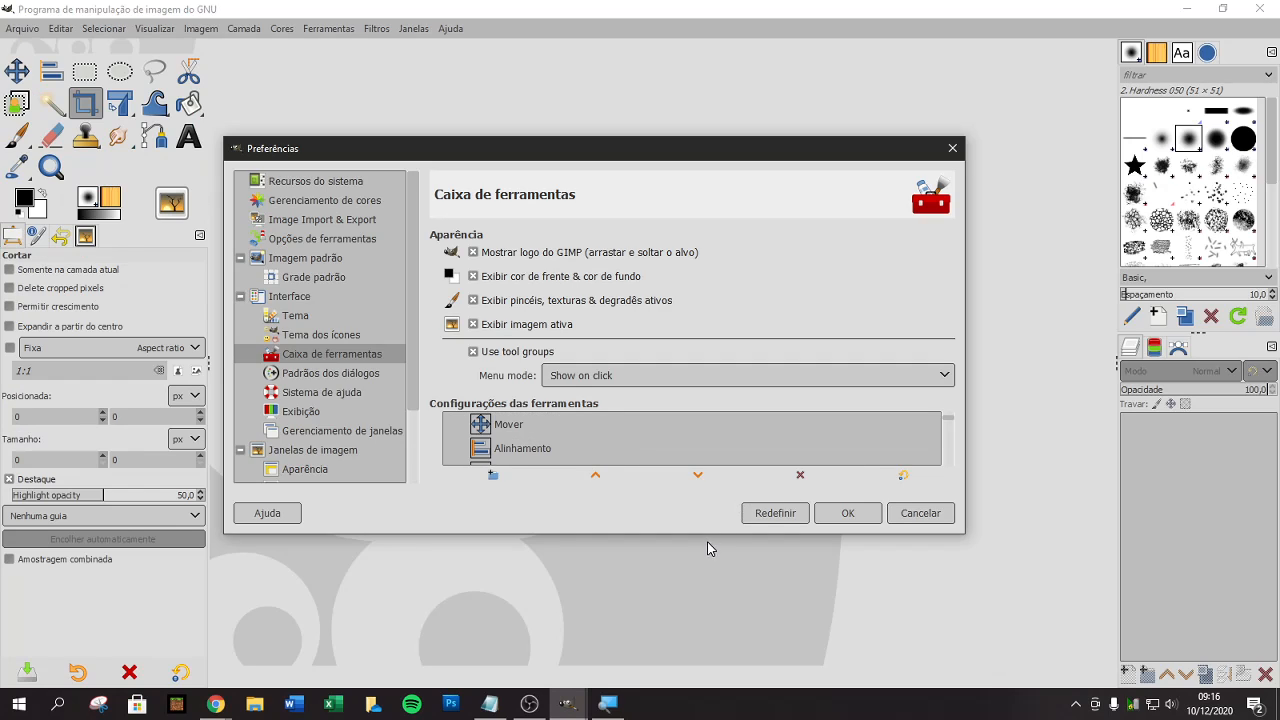
Step: Enlarge and reposition the preferences window, and ungroup the Transformação unificada and Seleção contígua tool groups
drag(707, 541, 703, 676)
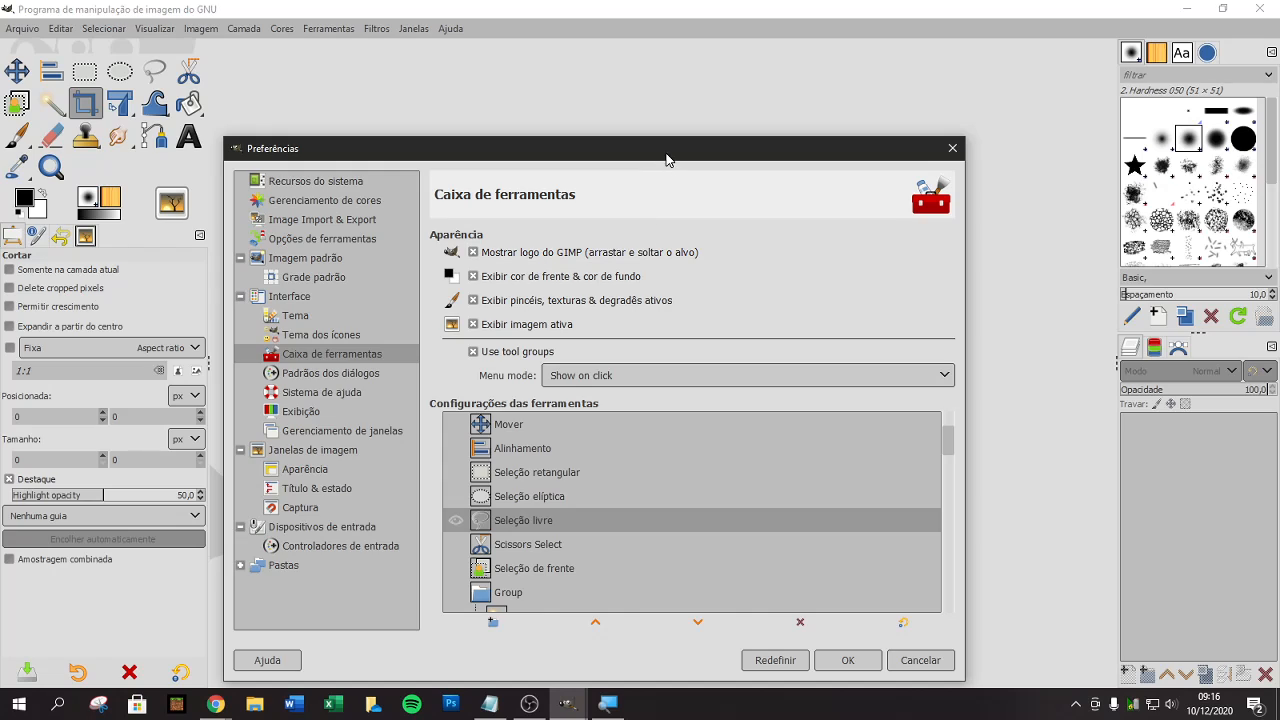
drag(666, 157, 676, 78)
scroll(519, 478, down, 3)
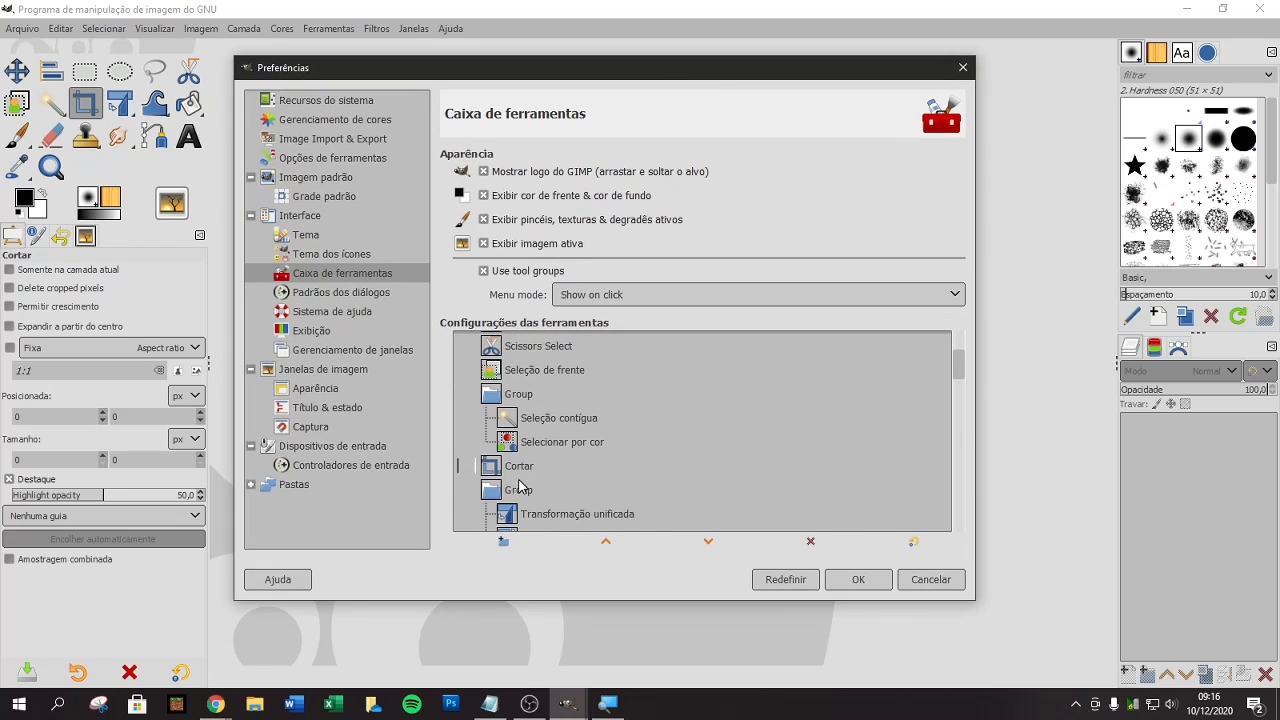
click(772, 555)
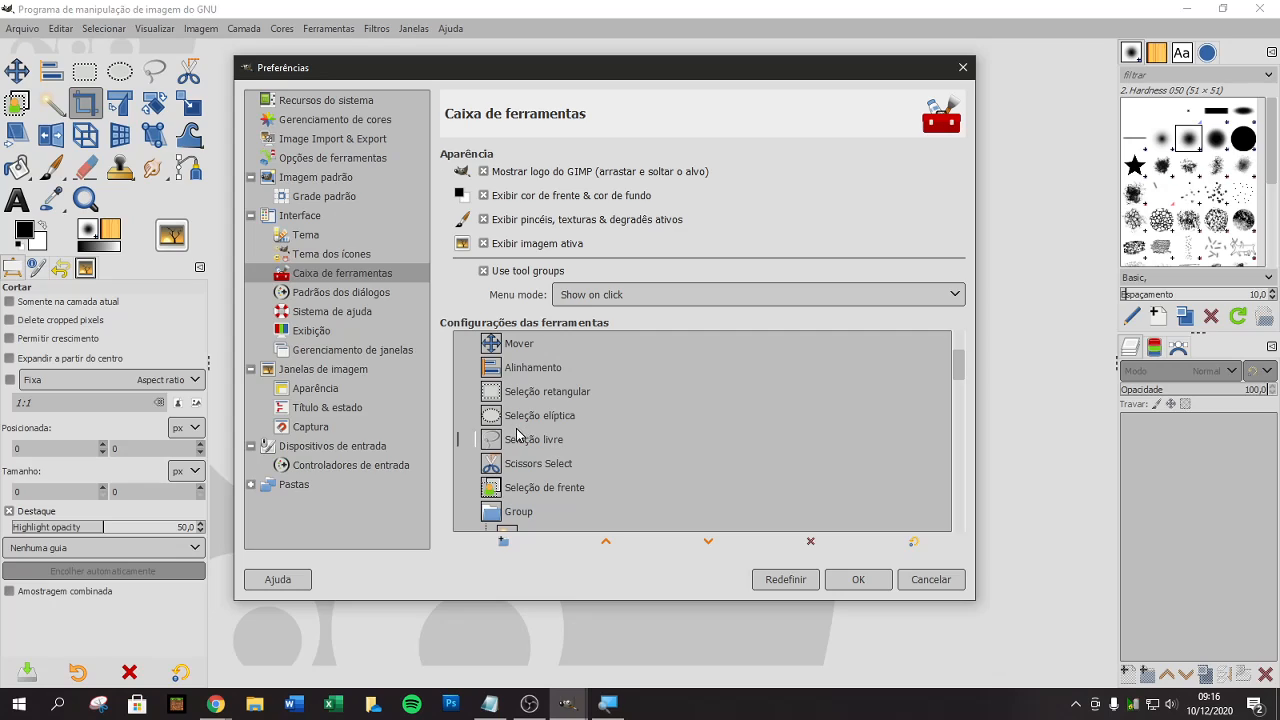
click(810, 541)
Step: Ungroup the Transformação Deformação group and the painting group containing Pincel, Lápis and Aerógrafo
scroll(604, 453, down, 5)
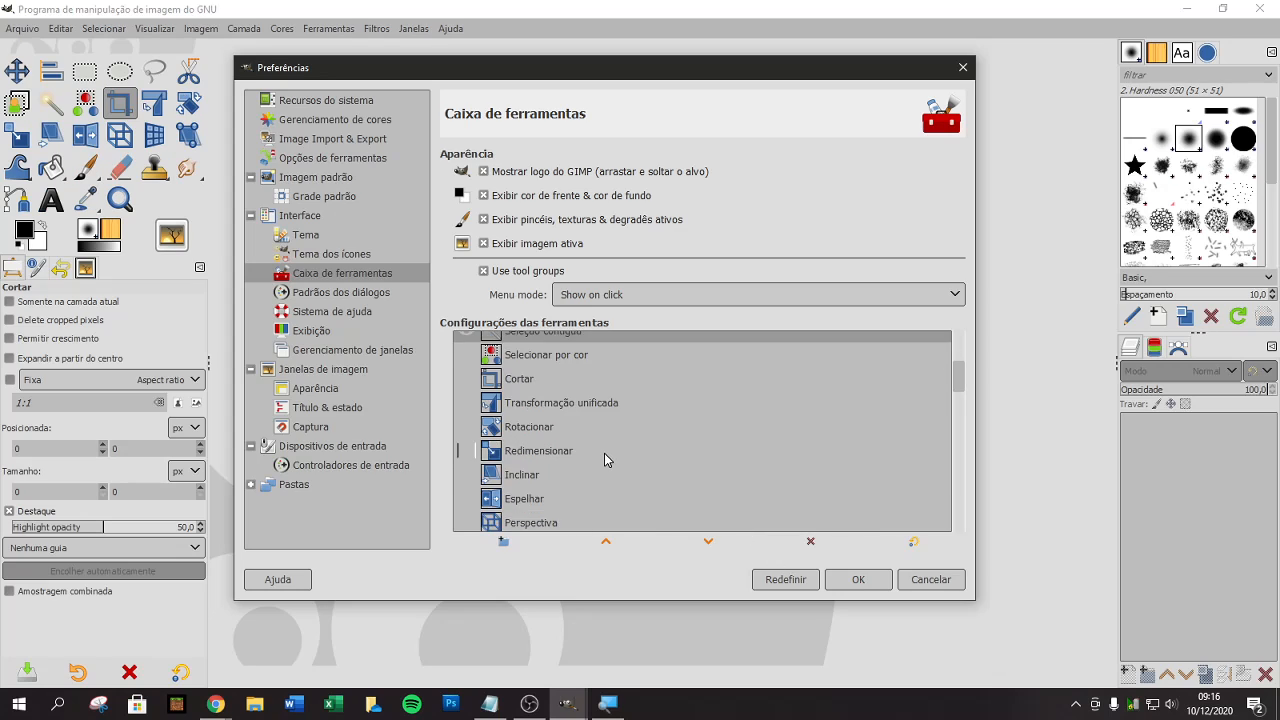
click(502, 410)
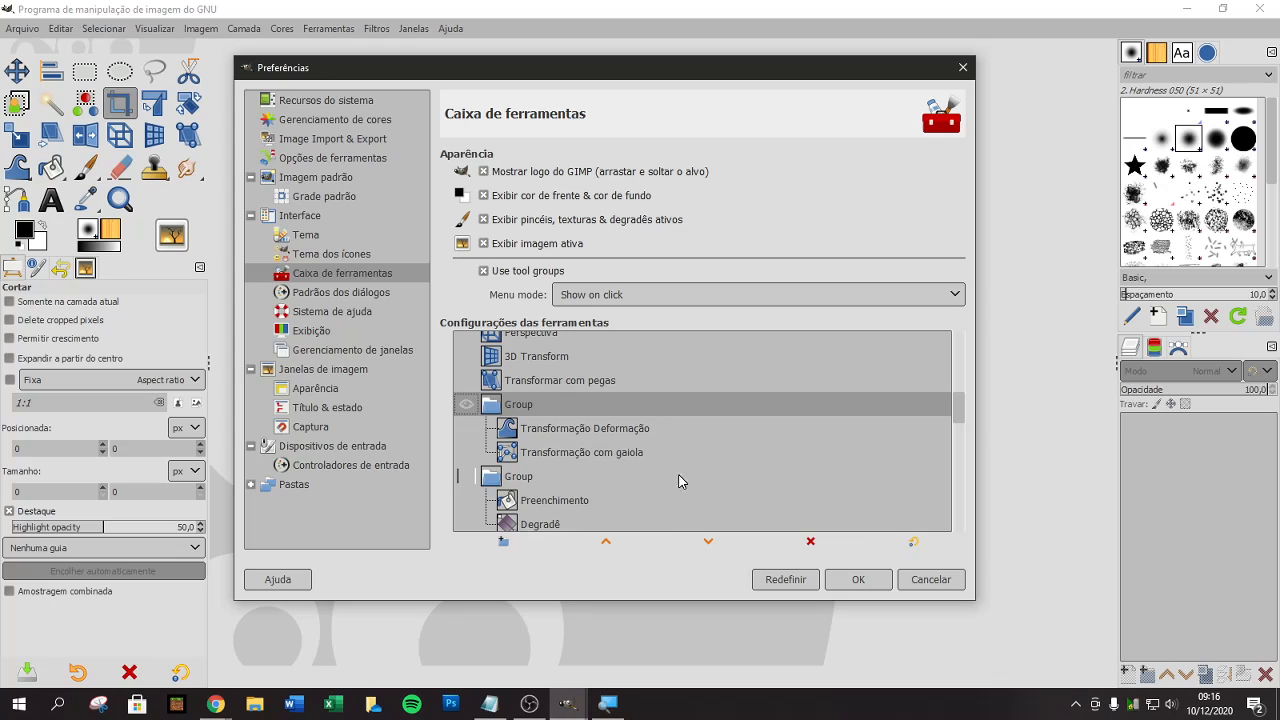
click(810, 541)
scroll(580, 468, down, 5)
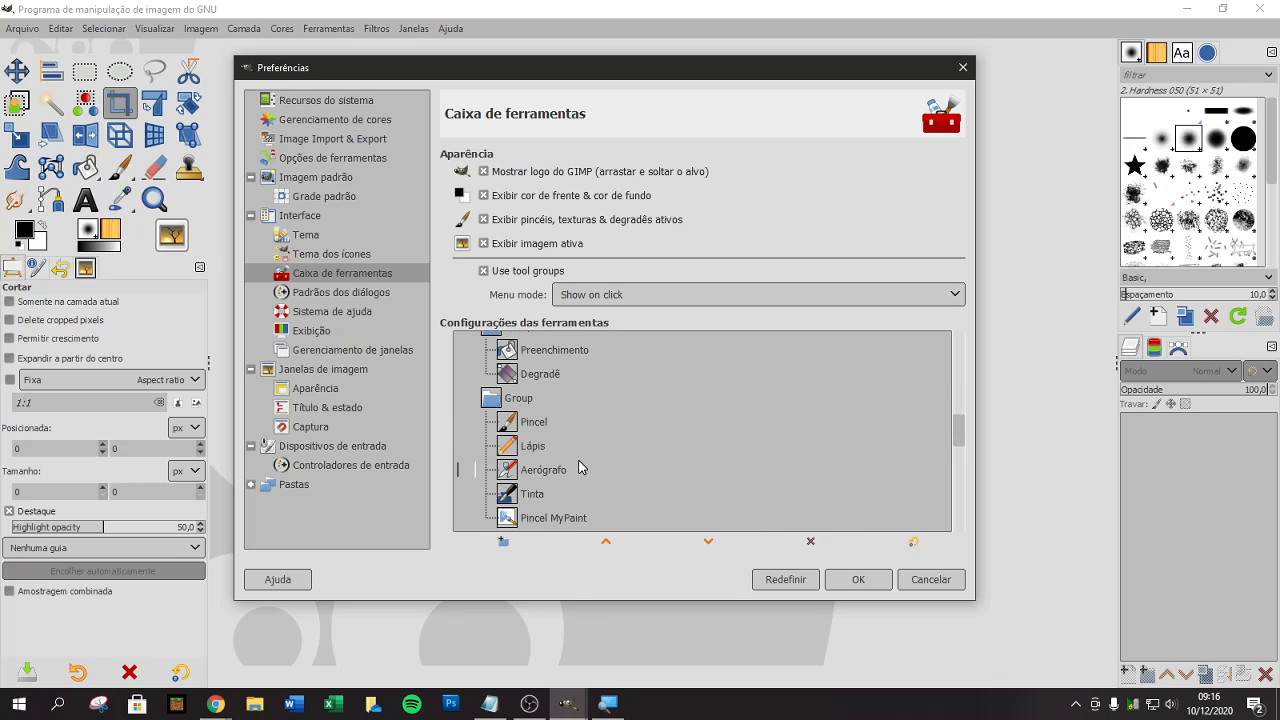
click(527, 405)
click(810, 541)
Step: Ungroup the cloning group containing Clonar and Healing, and the group of smudge and blur tools
scroll(590, 468, down, 5)
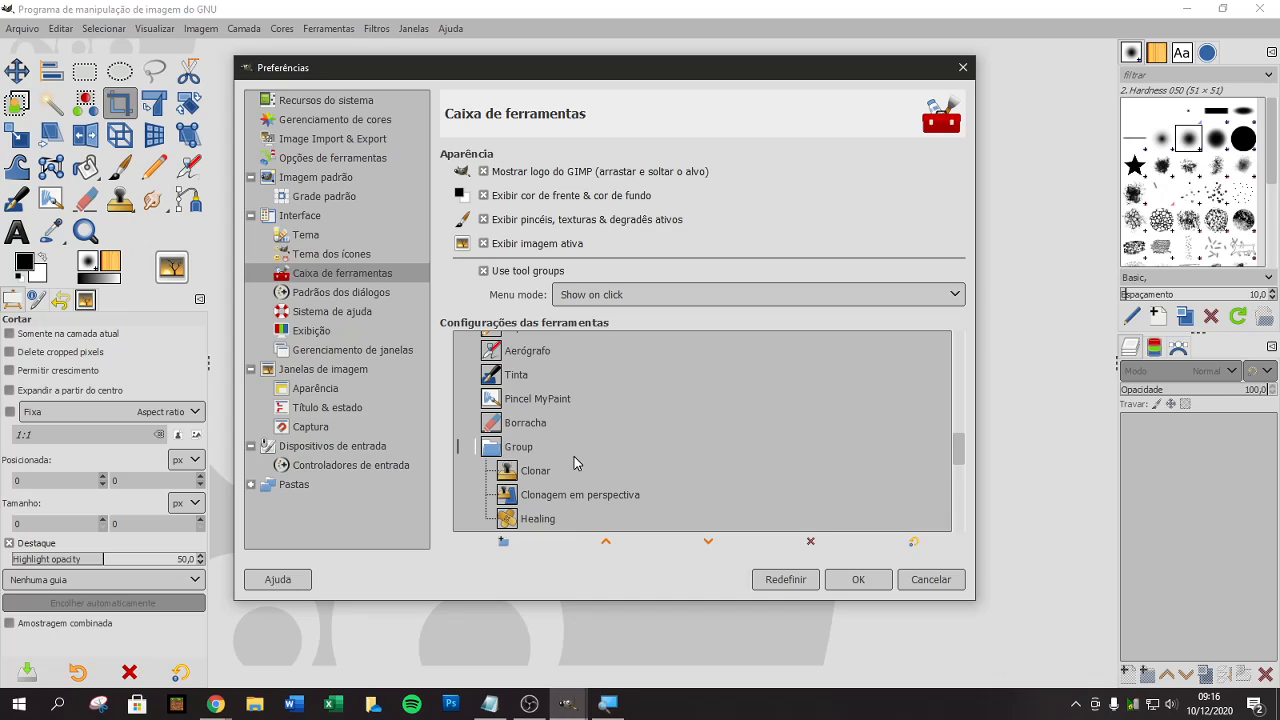
click(556, 456)
click(810, 541)
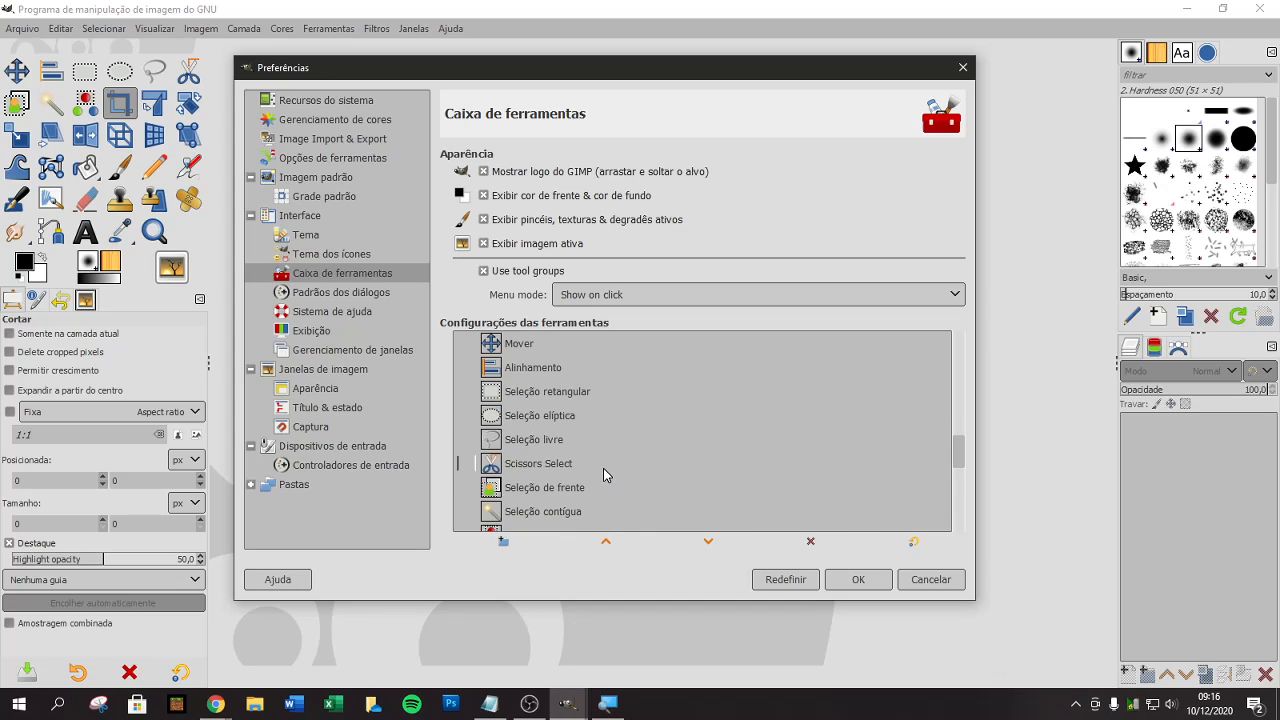
scroll(603, 468, down, 5)
click(530, 400)
click(810, 541)
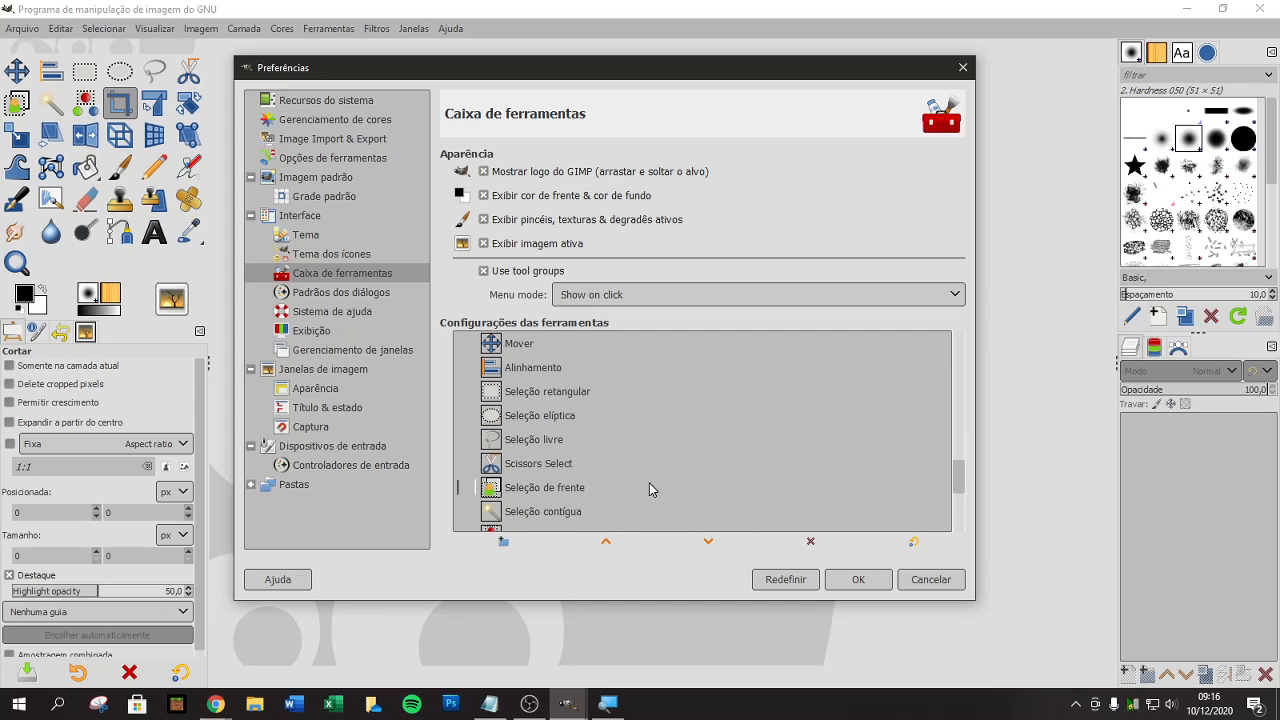
Step: Ungroup the Seletor de cores and Medidas tools and accept the preferences
scroll(630, 475, down, 5)
click(537, 356)
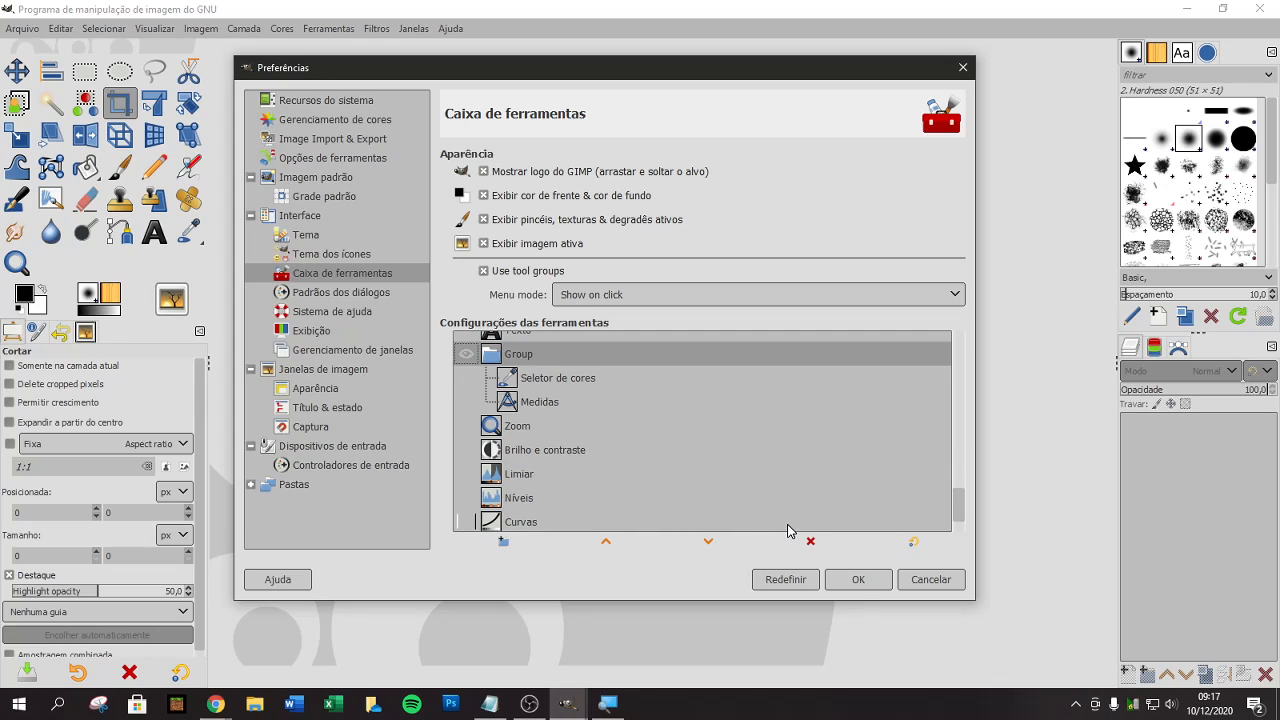
click(810, 541)
scroll(597, 442, down, 5)
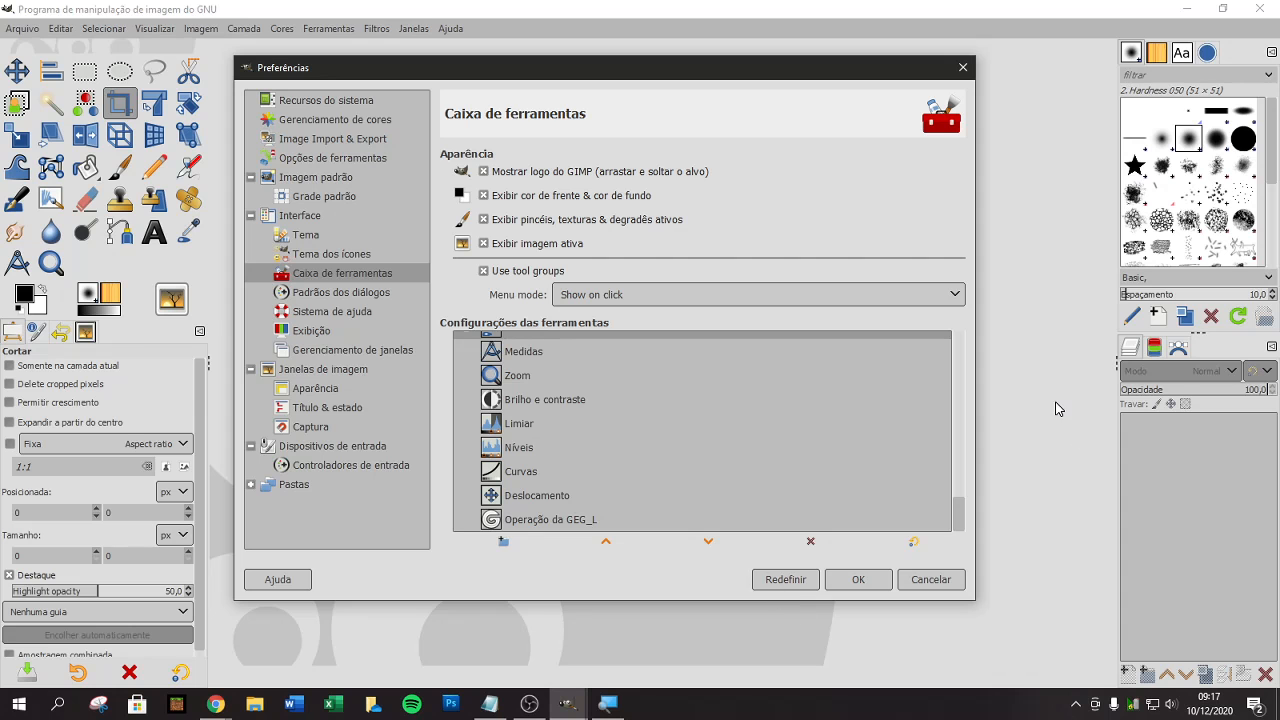
click(860, 579)
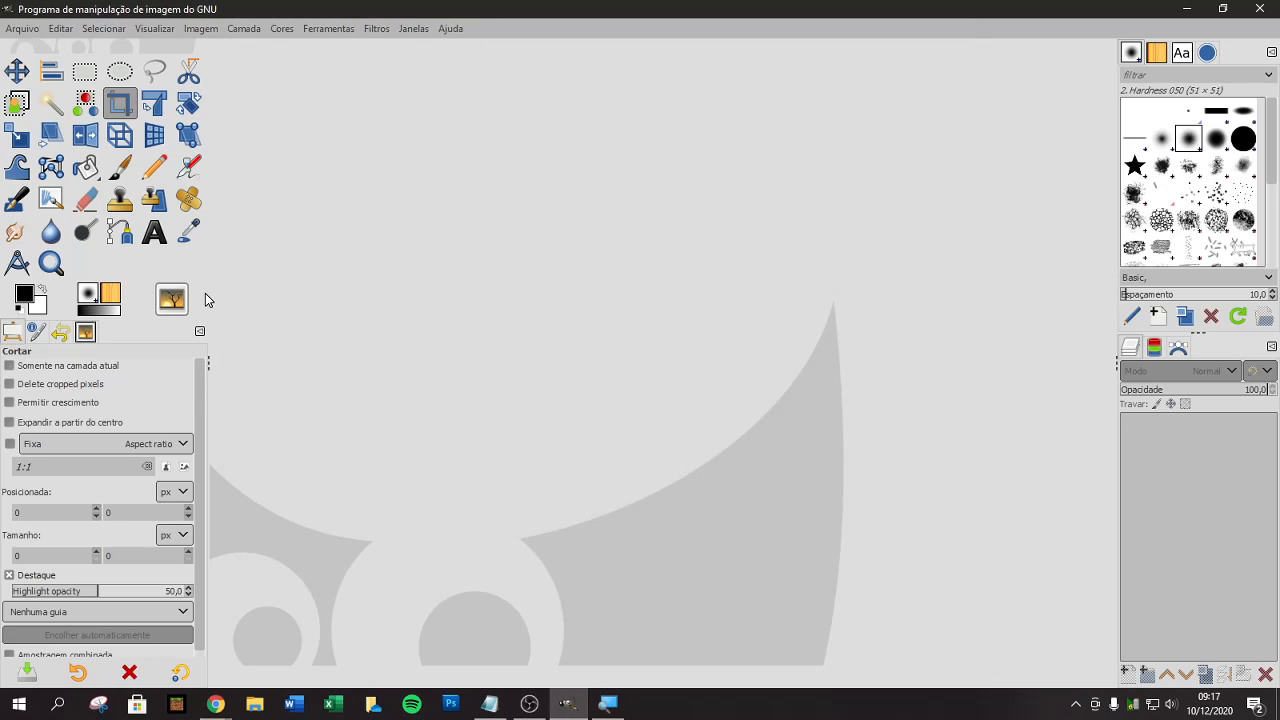
Step: Widen the toolbox dock slightly and the brushes and layers dock until its tab names are readable
drag(207, 293, 234, 292)
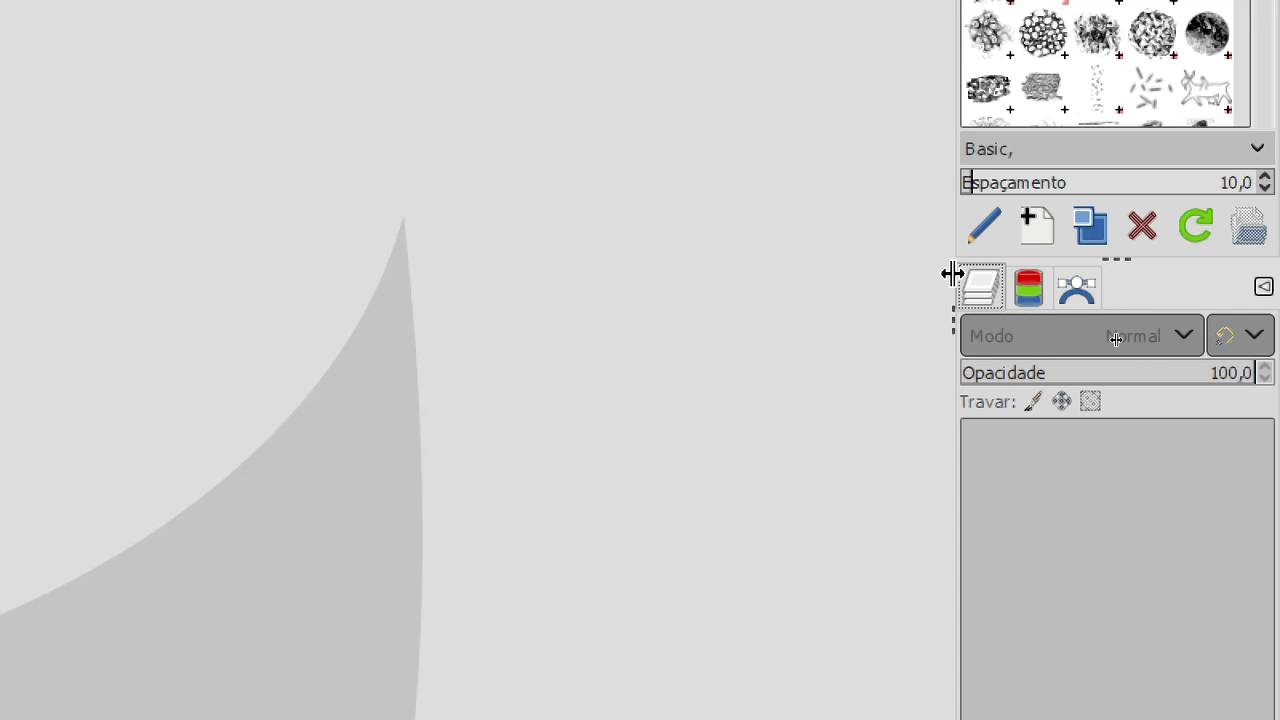
drag(952, 280, 831, 293)
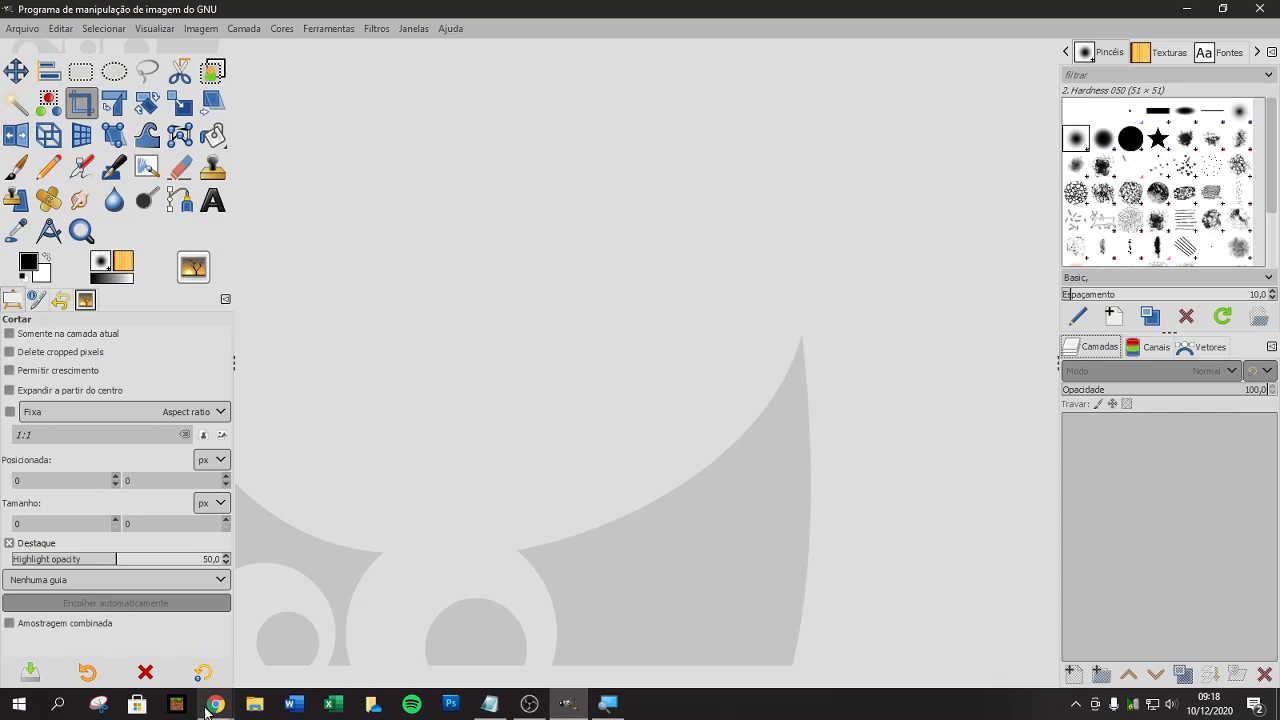
Step: Switch to the Meet call in the browser, read its chat messages and bring up the Notepad lesson notes
mouse_move(215, 704)
click(150, 657)
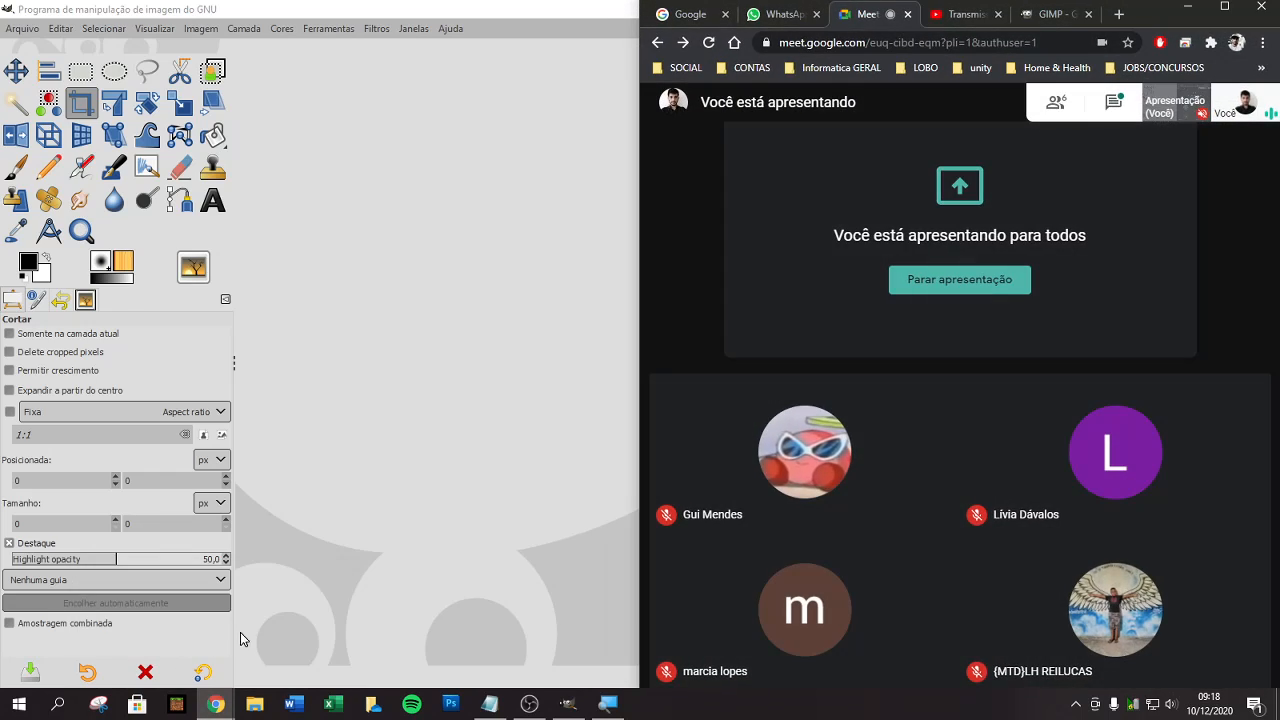
click(1112, 103)
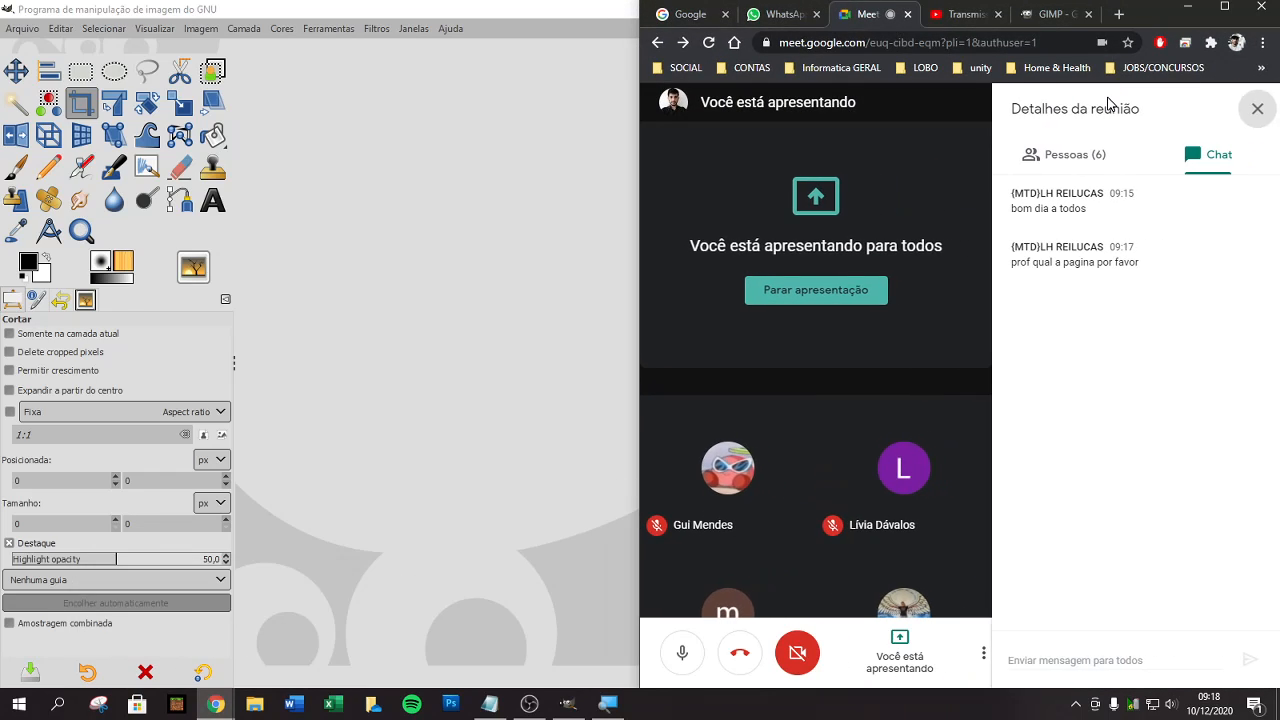
click(1257, 108)
click(489, 704)
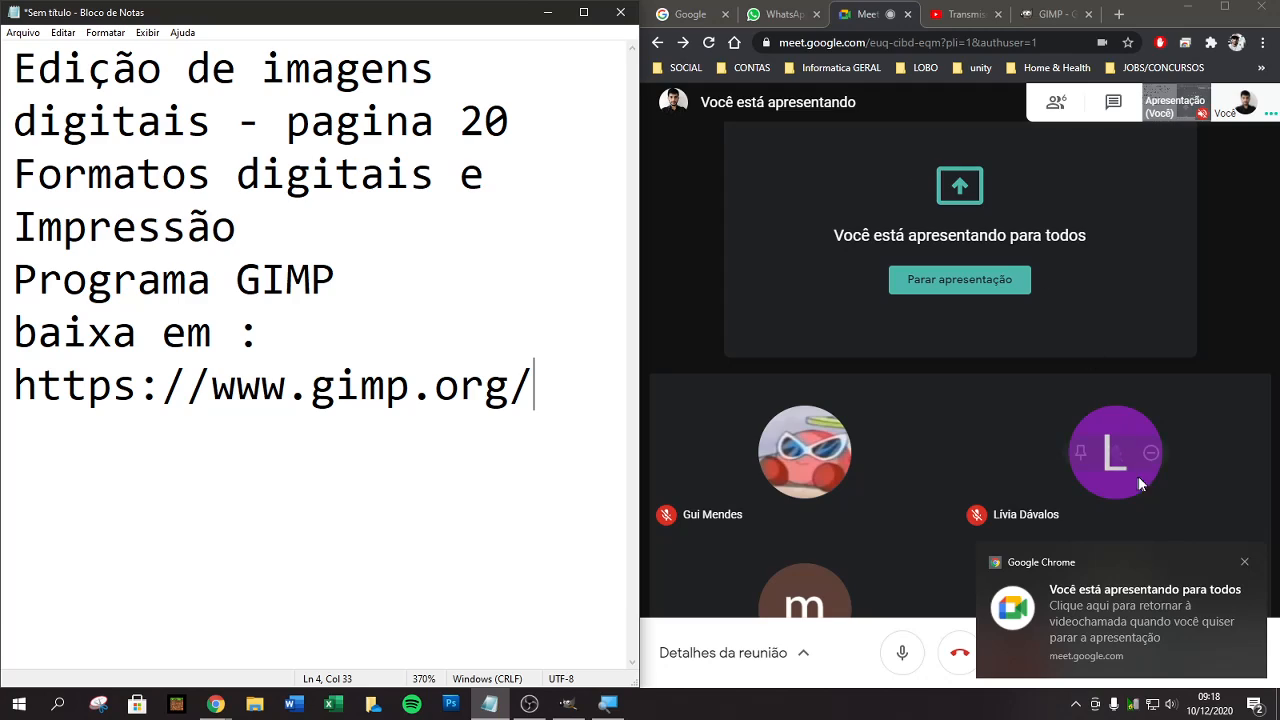
click(1244, 562)
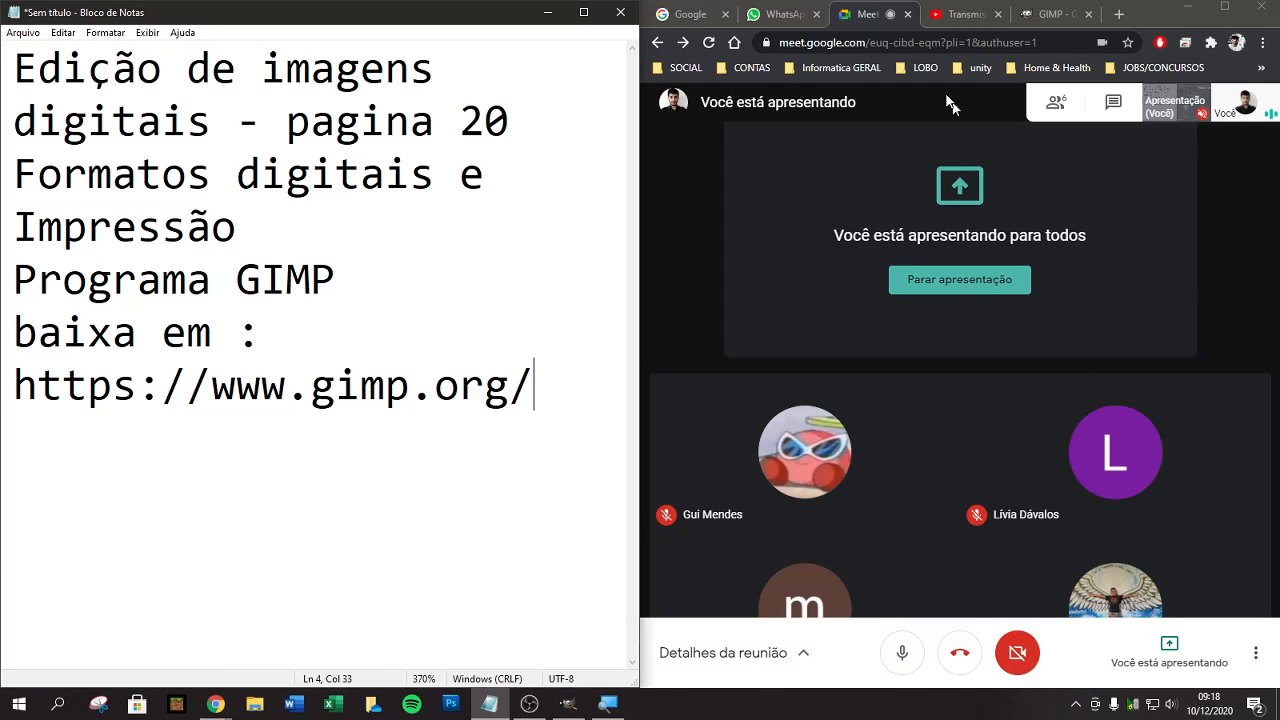
Step: Close the transmission and GIMP website tabs in the browser and open a new tab
click(997, 14)
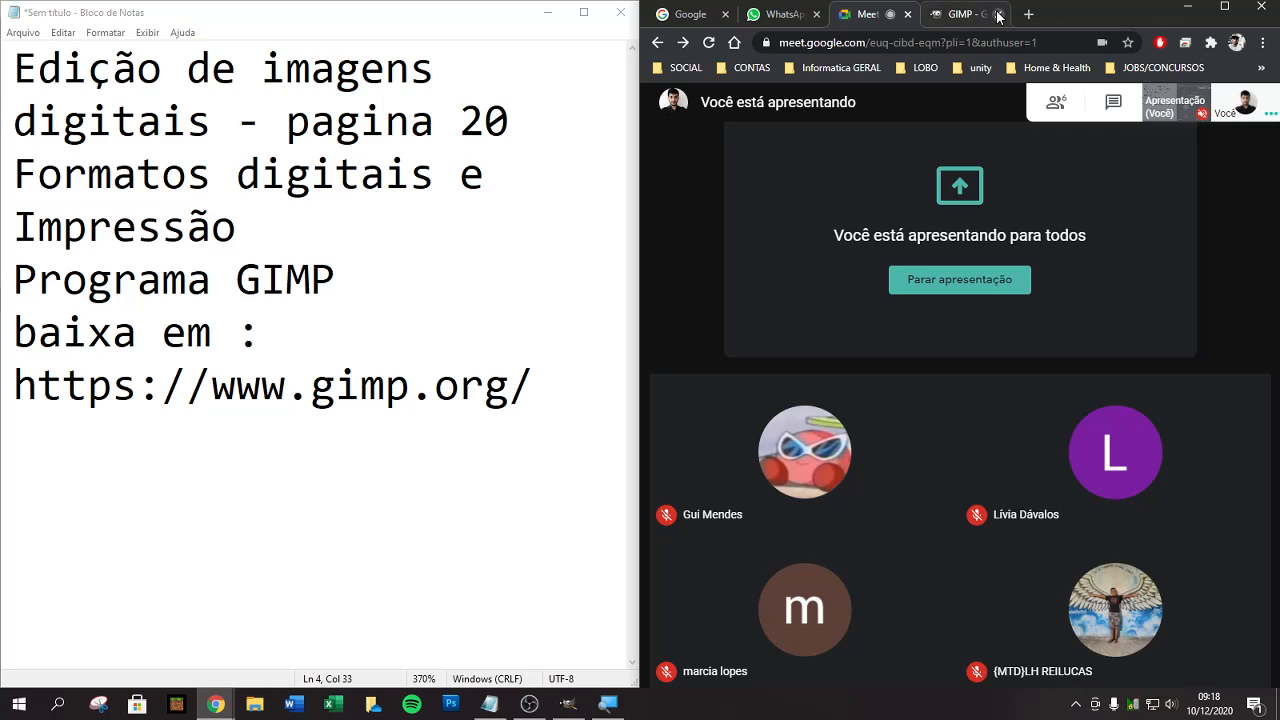
click(997, 14)
click(1027, 14)
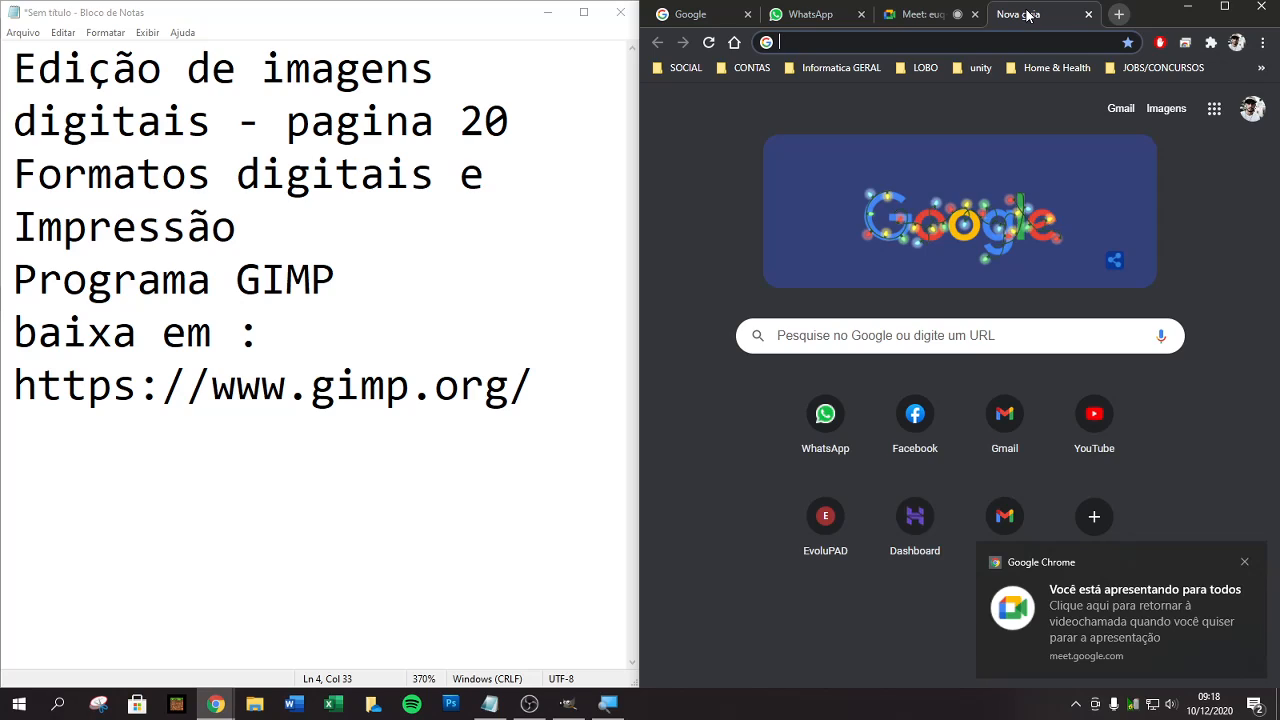
Step: Search Google Images for "paisagem" and browse the landscape results
text(paisagem)
key(Return)
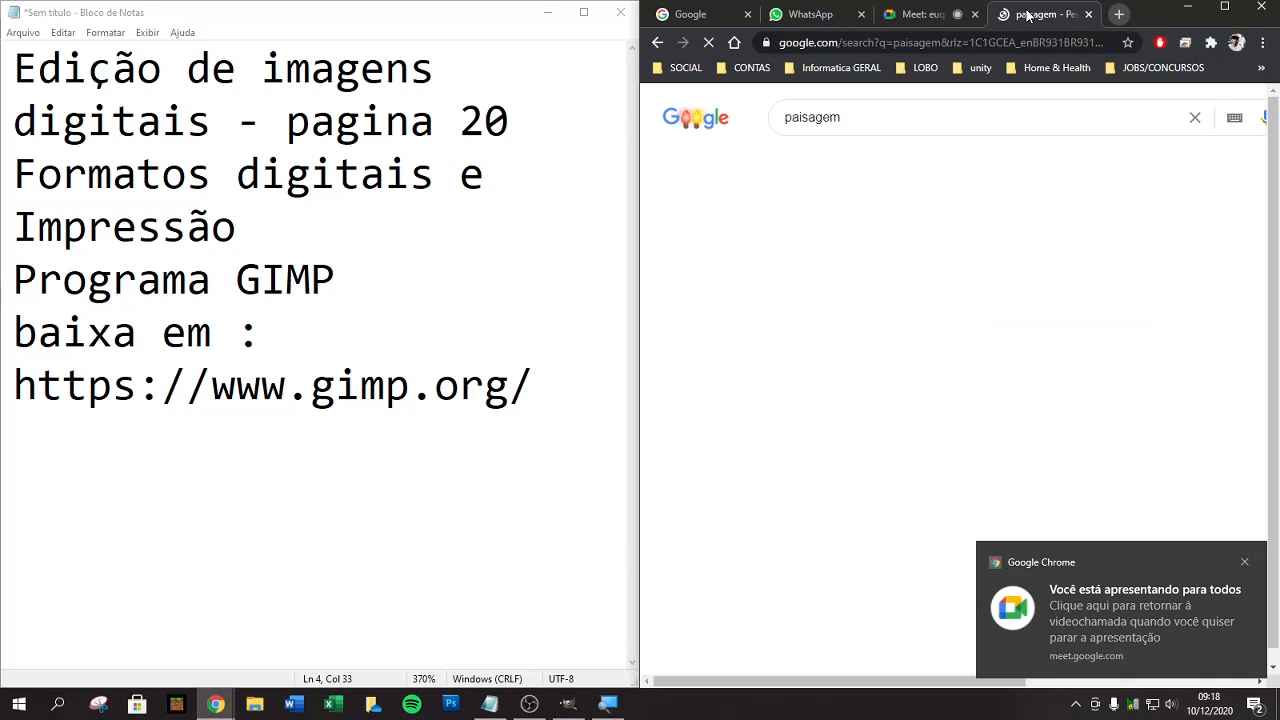
click(885, 161)
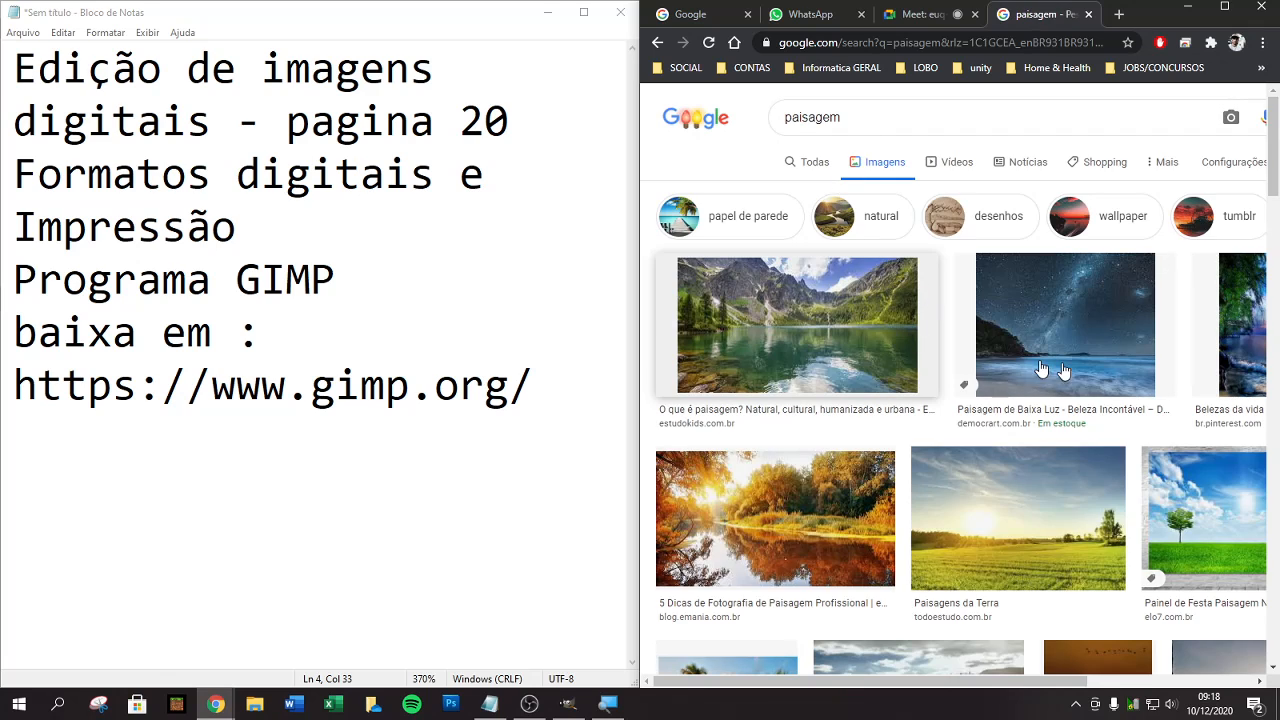
scroll(1055, 409, down, 3)
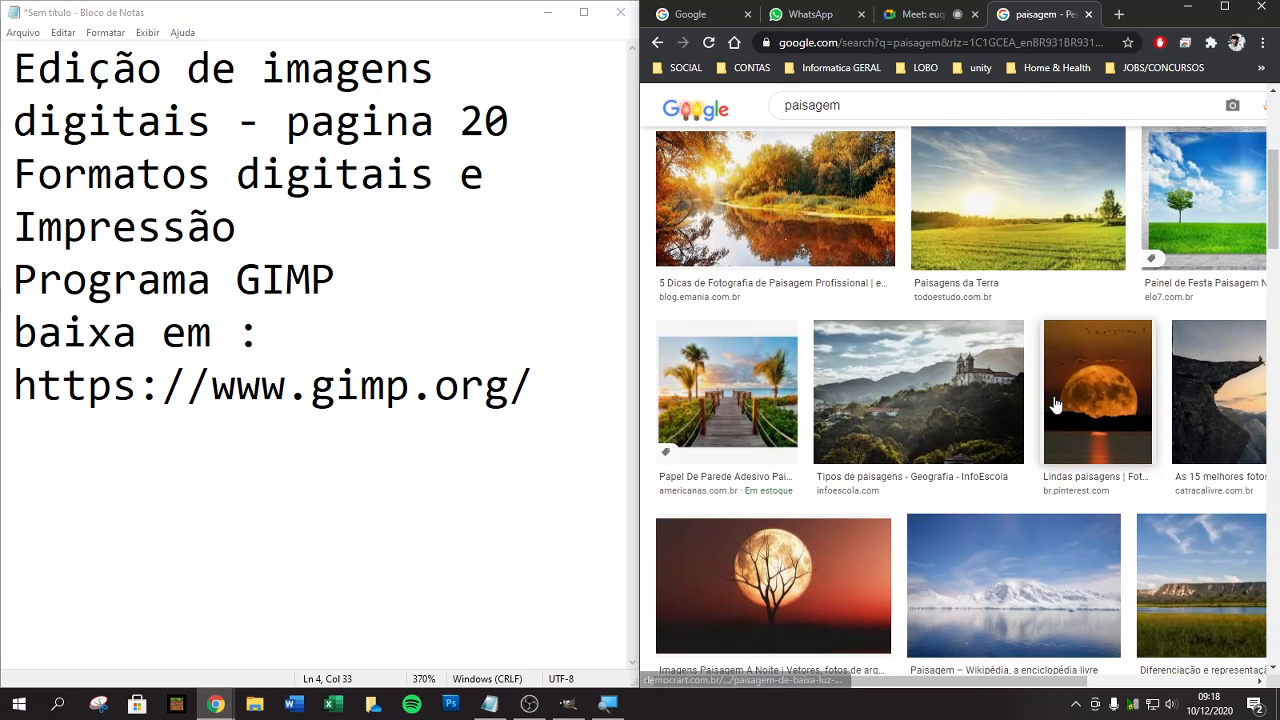
Step: Check which file type the palm-tree boardwalk image would be saved as, without saving it
click(722, 408)
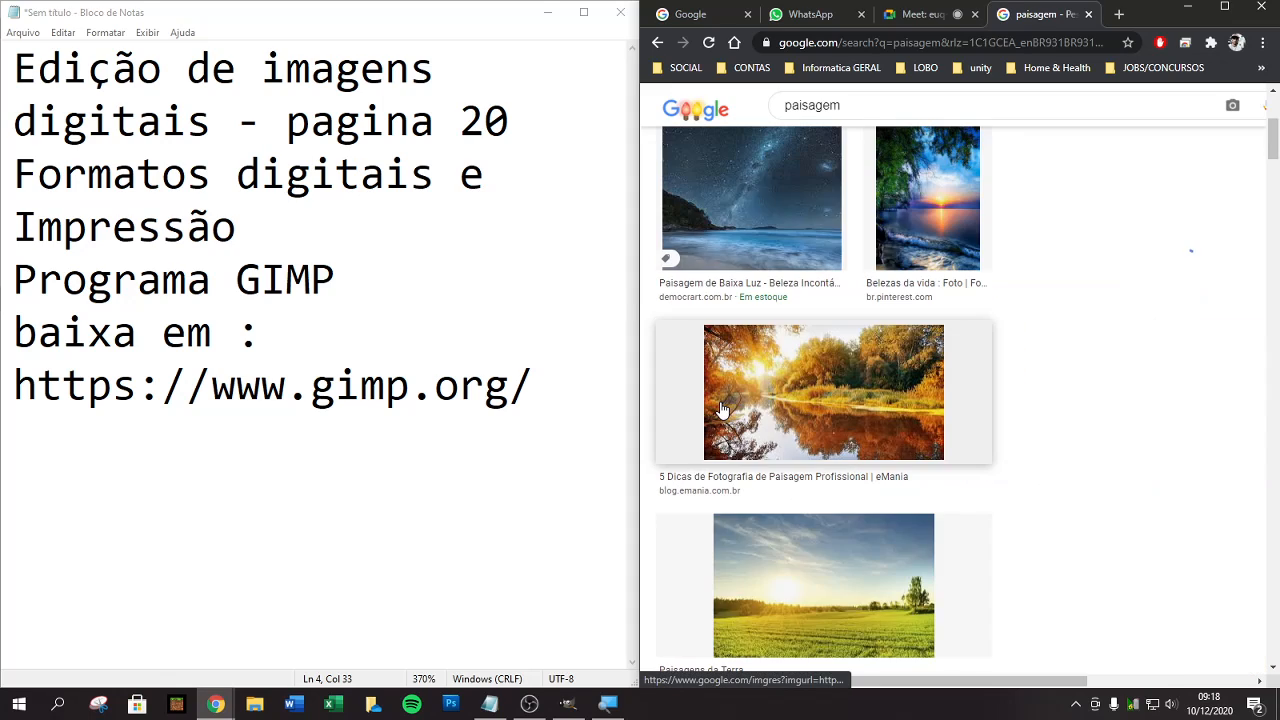
right_click(1089, 264)
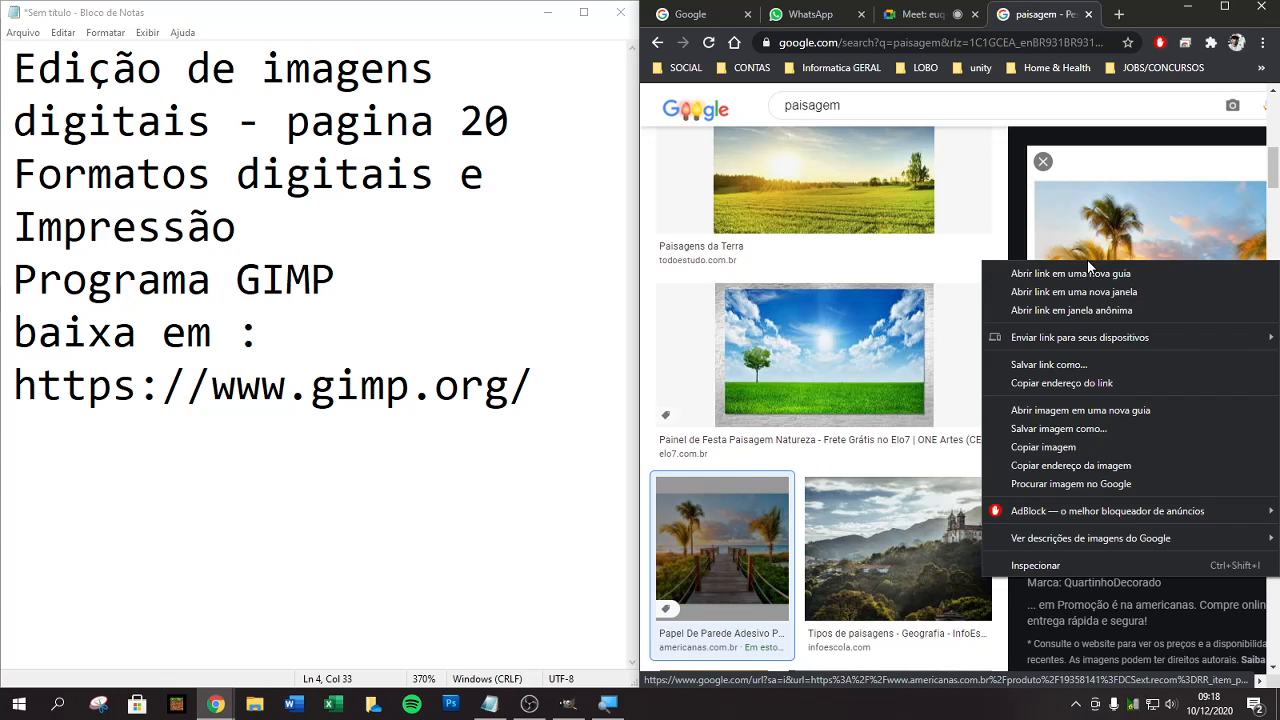
click(1048, 429)
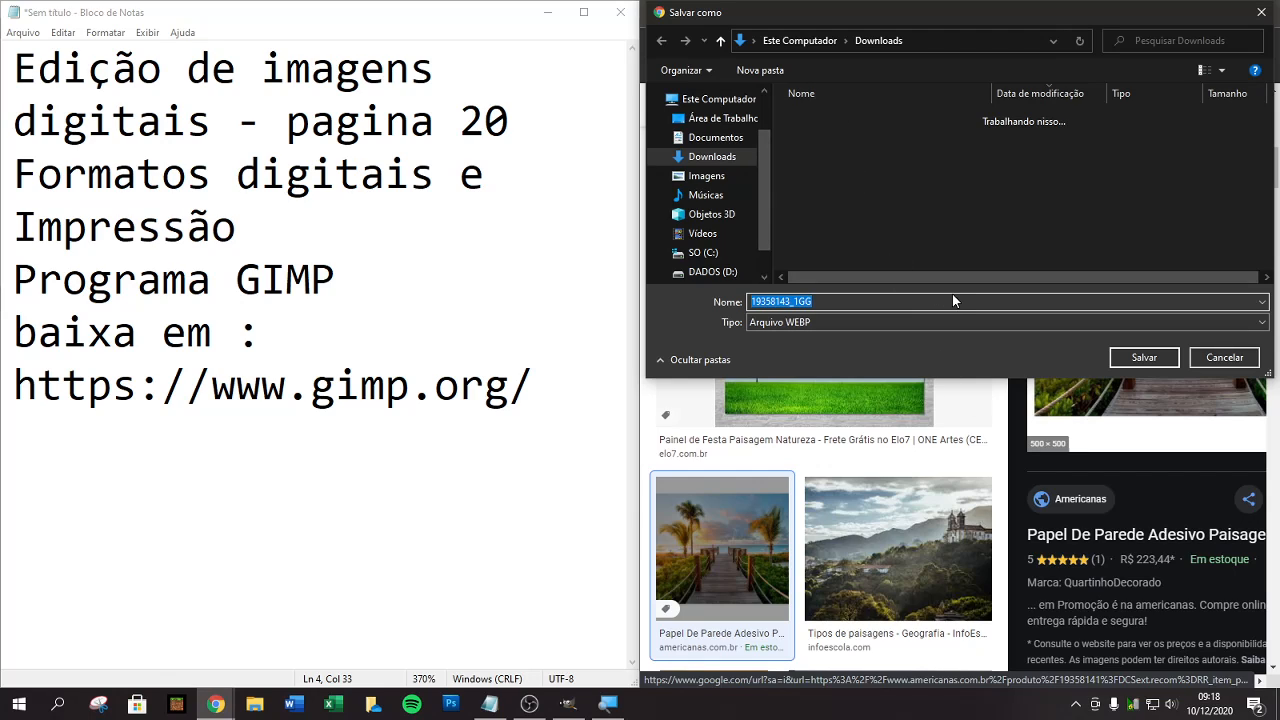
click(1224, 358)
right_click(1092, 294)
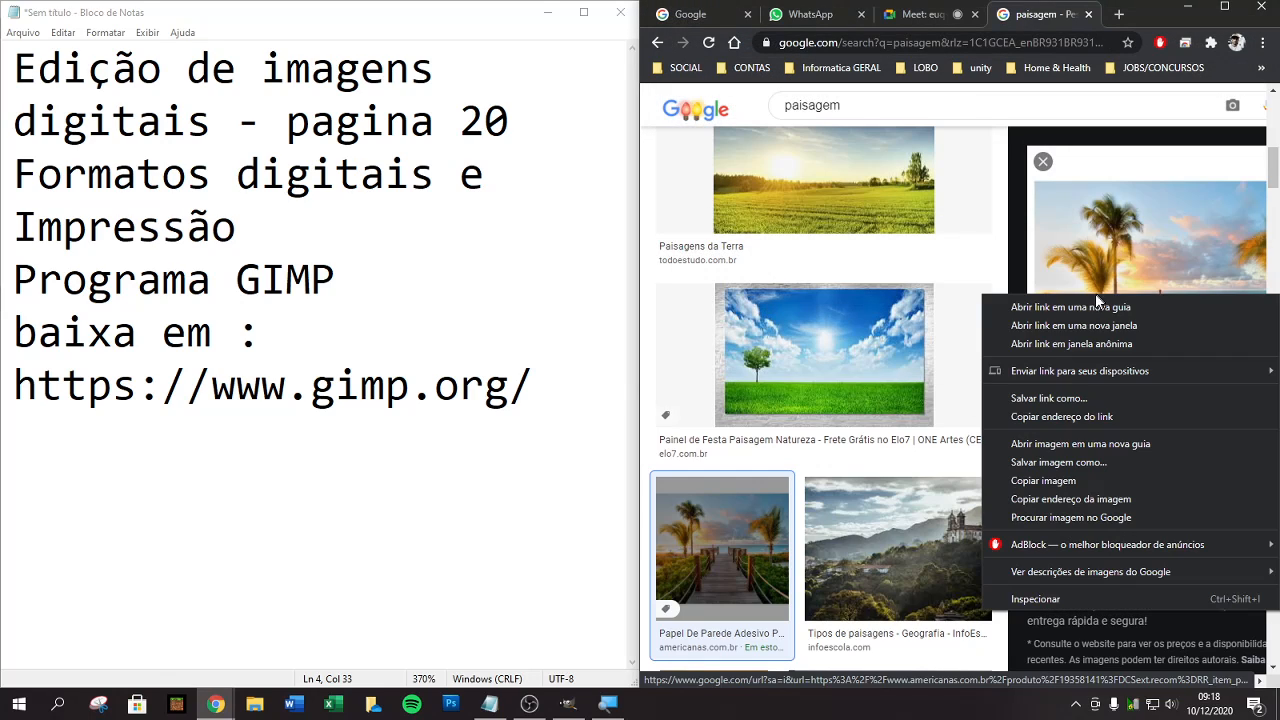
click(1068, 463)
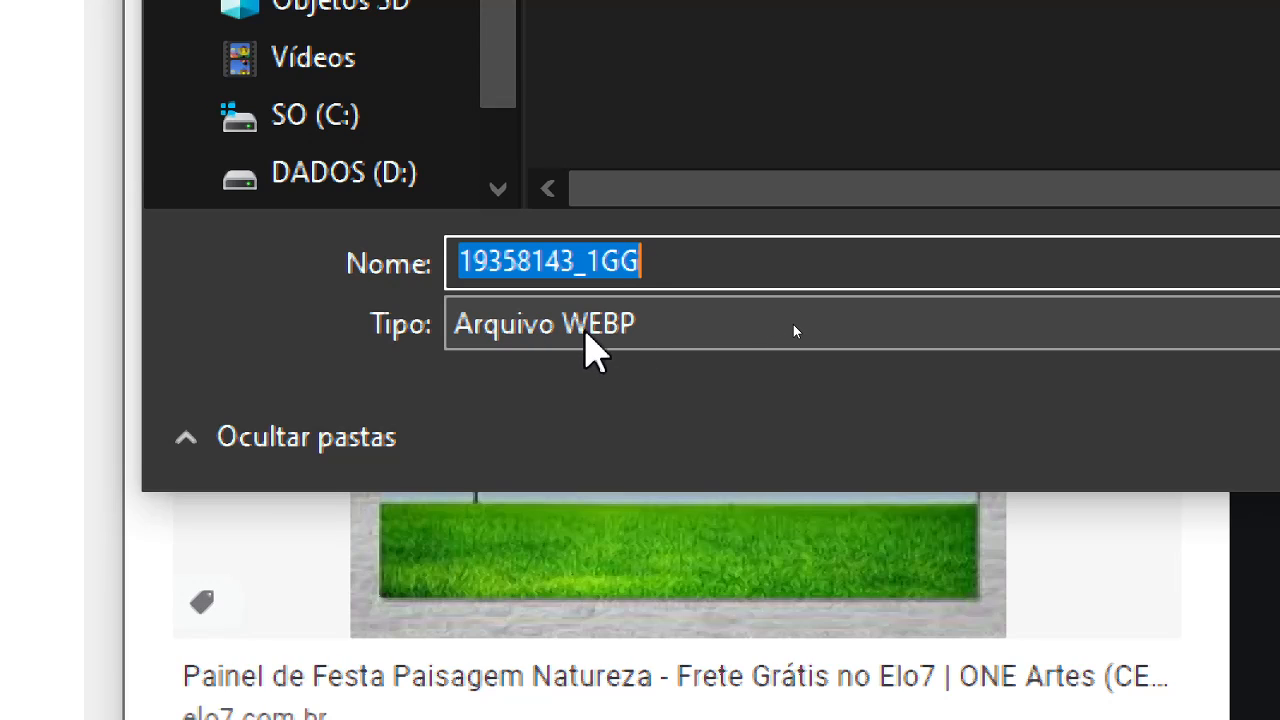
key(Escape)
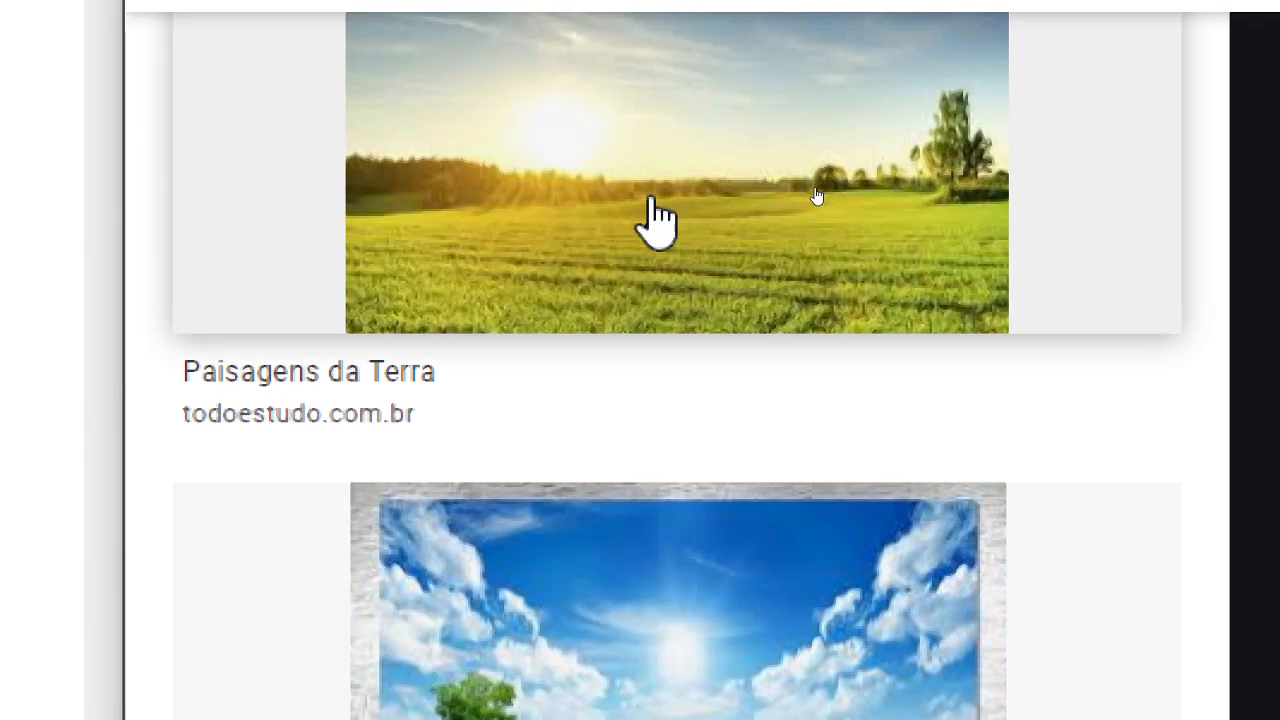
Step: Save the Paisagens da Terra sunrise field image to Downloads as the JPEG paisagem-natural-1024x679
click(652, 200)
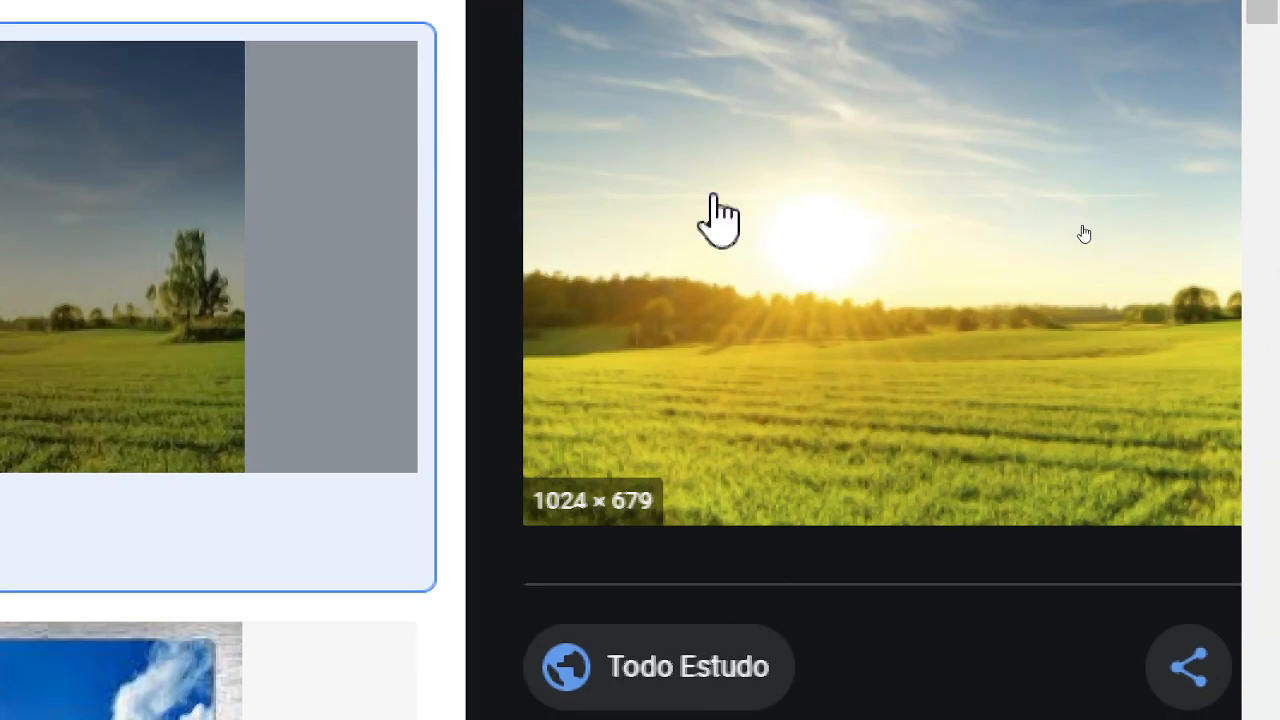
right_click(694, 315)
click(645, 636)
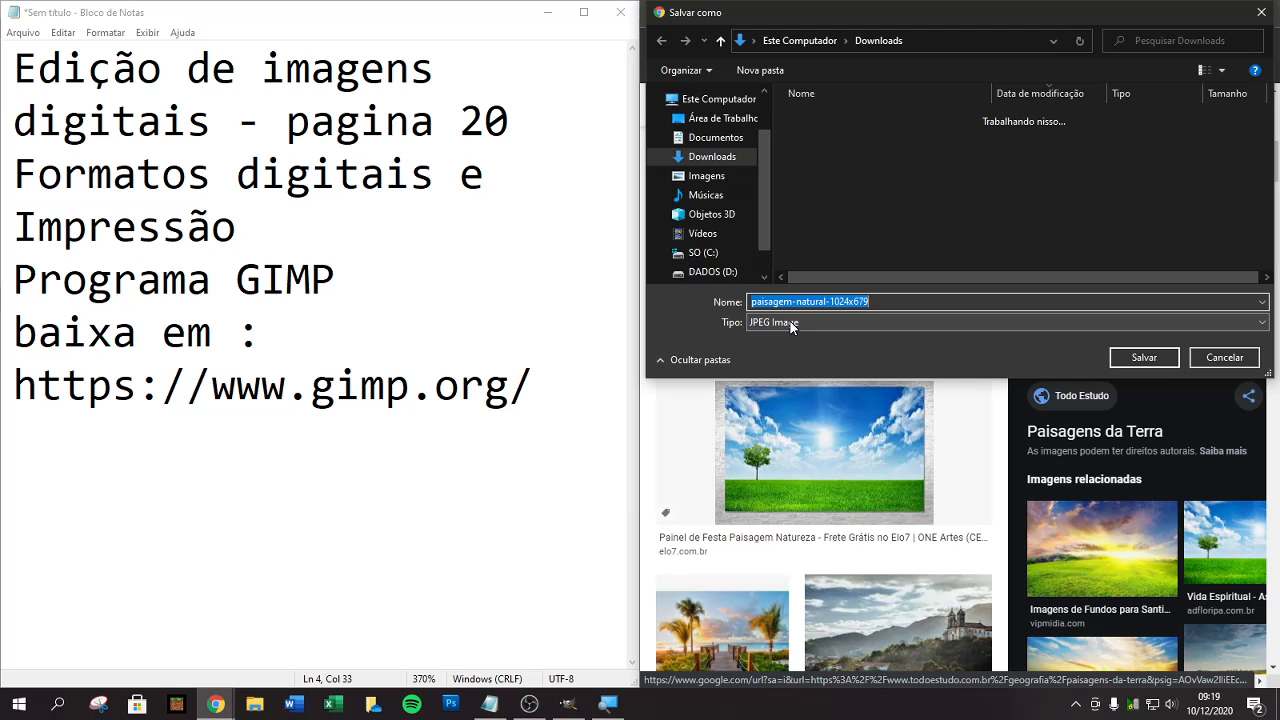
click(1144, 357)
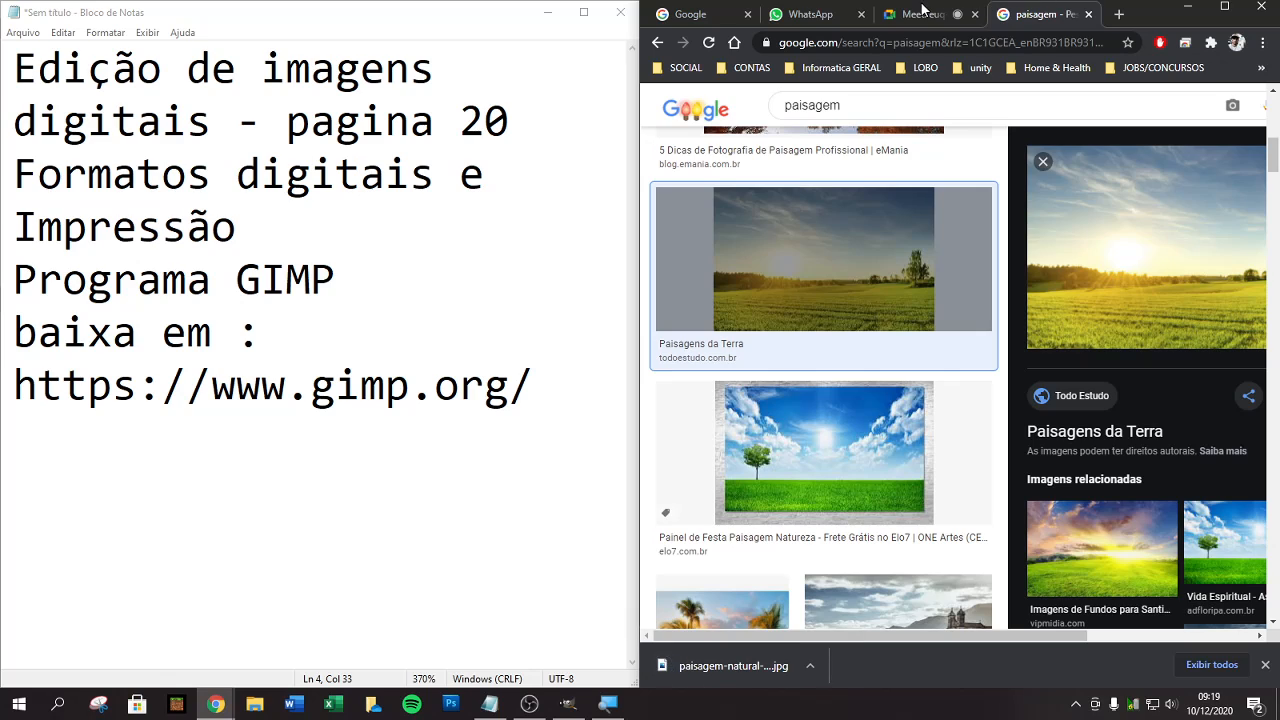
Step: Close the paisagem image search tab, minimize the browser and switch to GIMP
click(1088, 14)
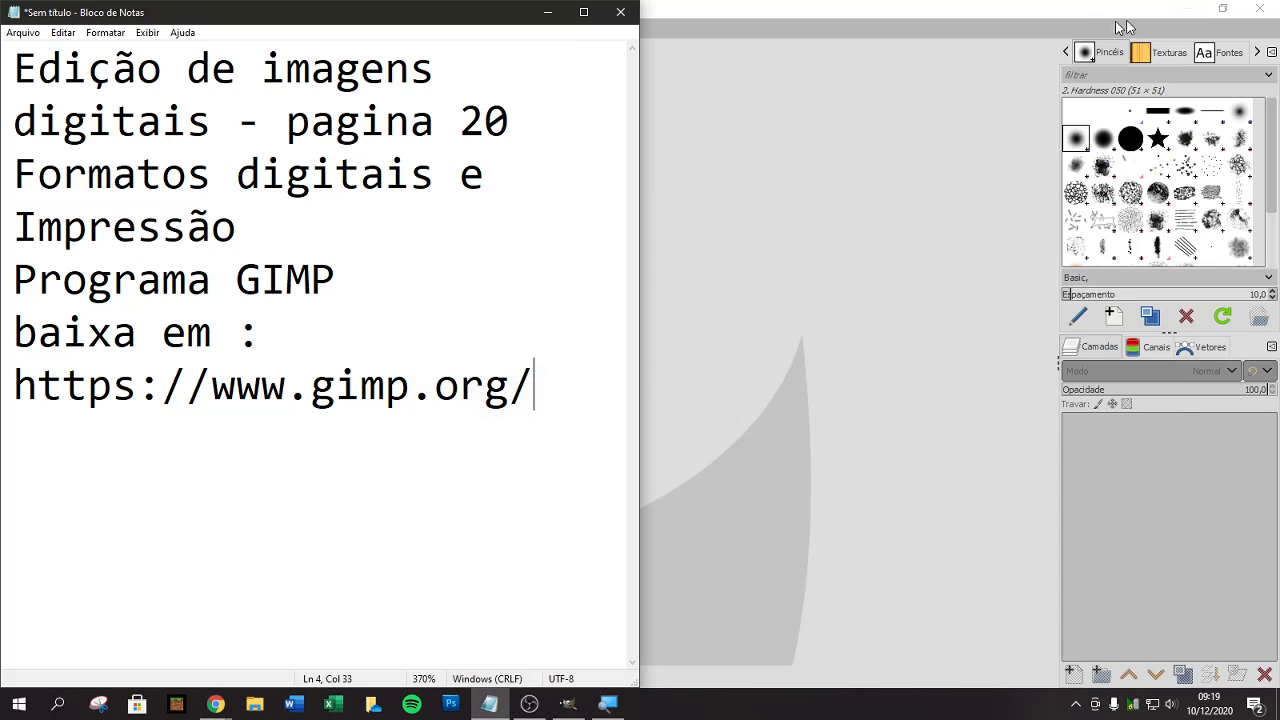
click(1187, 6)
click(686, 177)
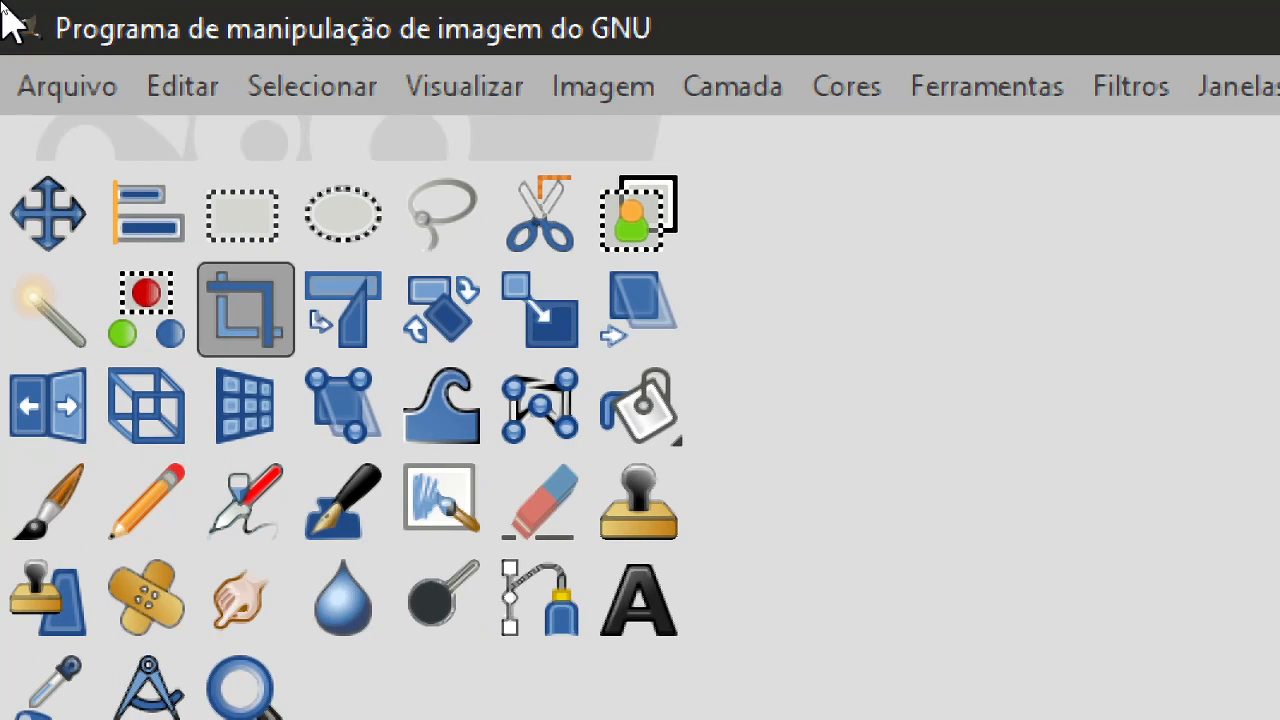
Step: Open the image paisagem-natural-1024x679.jpg from the user's Downloads folder
click(55, 90)
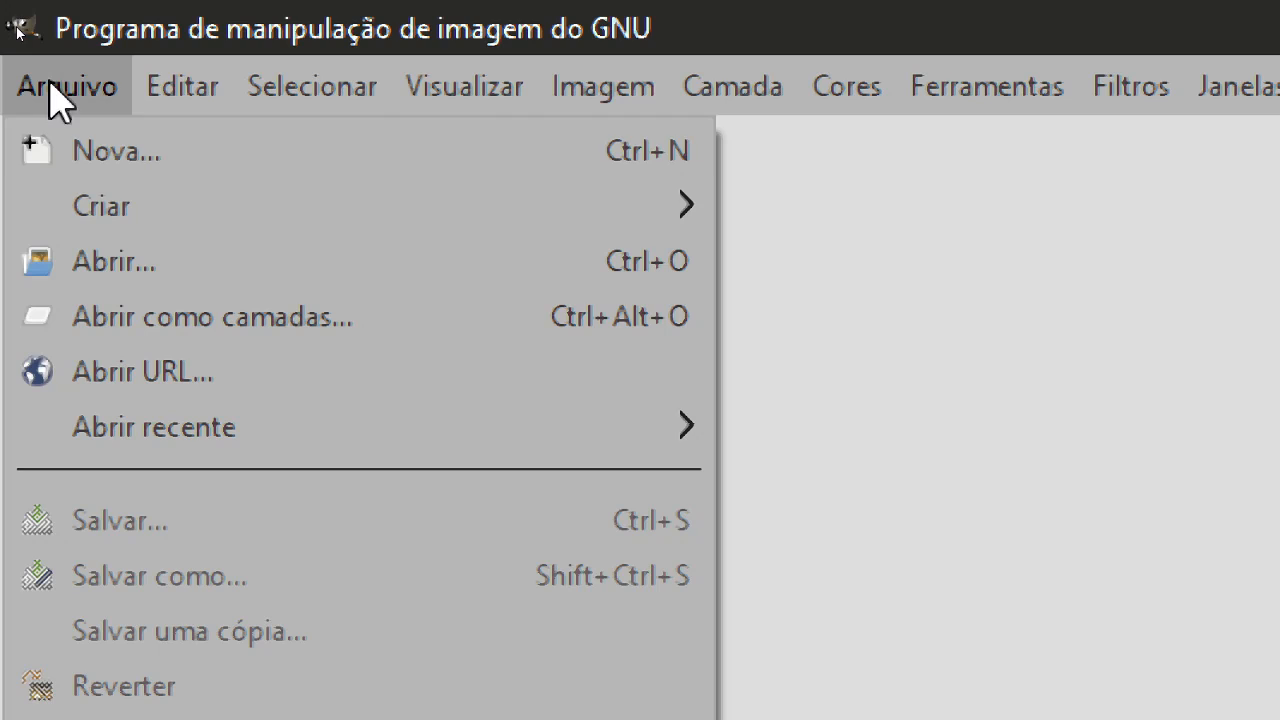
click(151, 279)
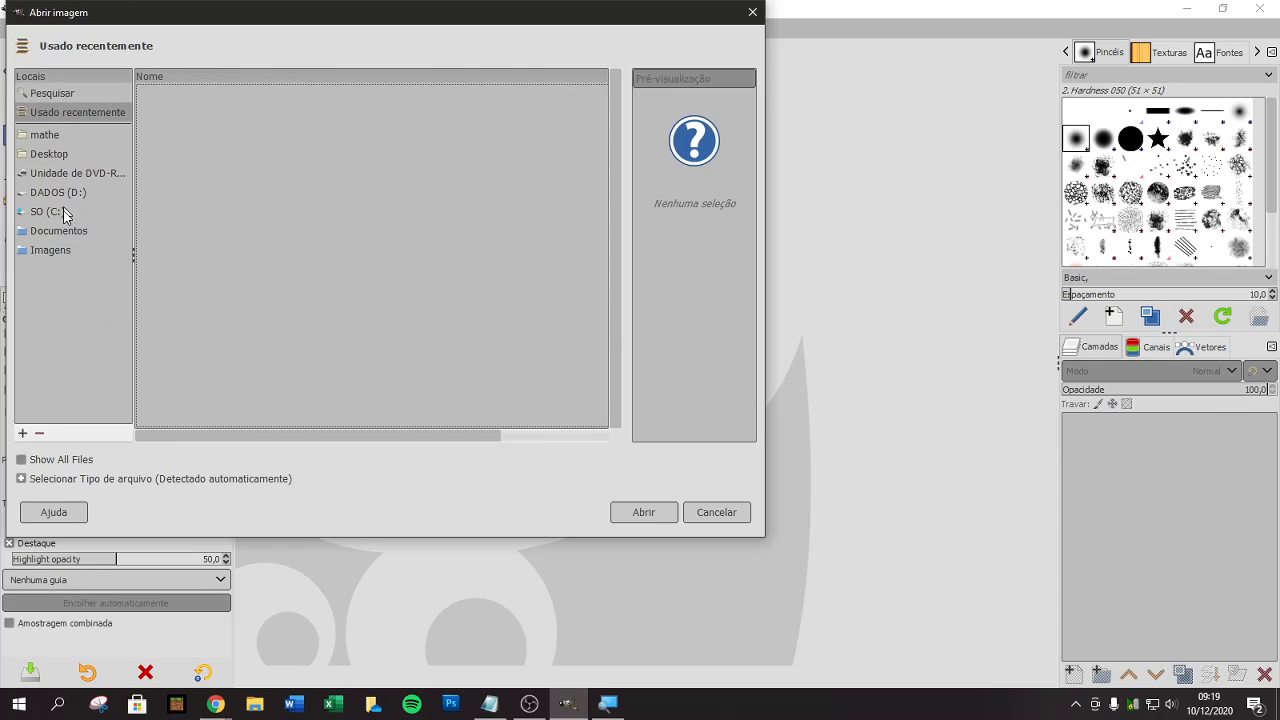
click(62, 237)
click(140, 46)
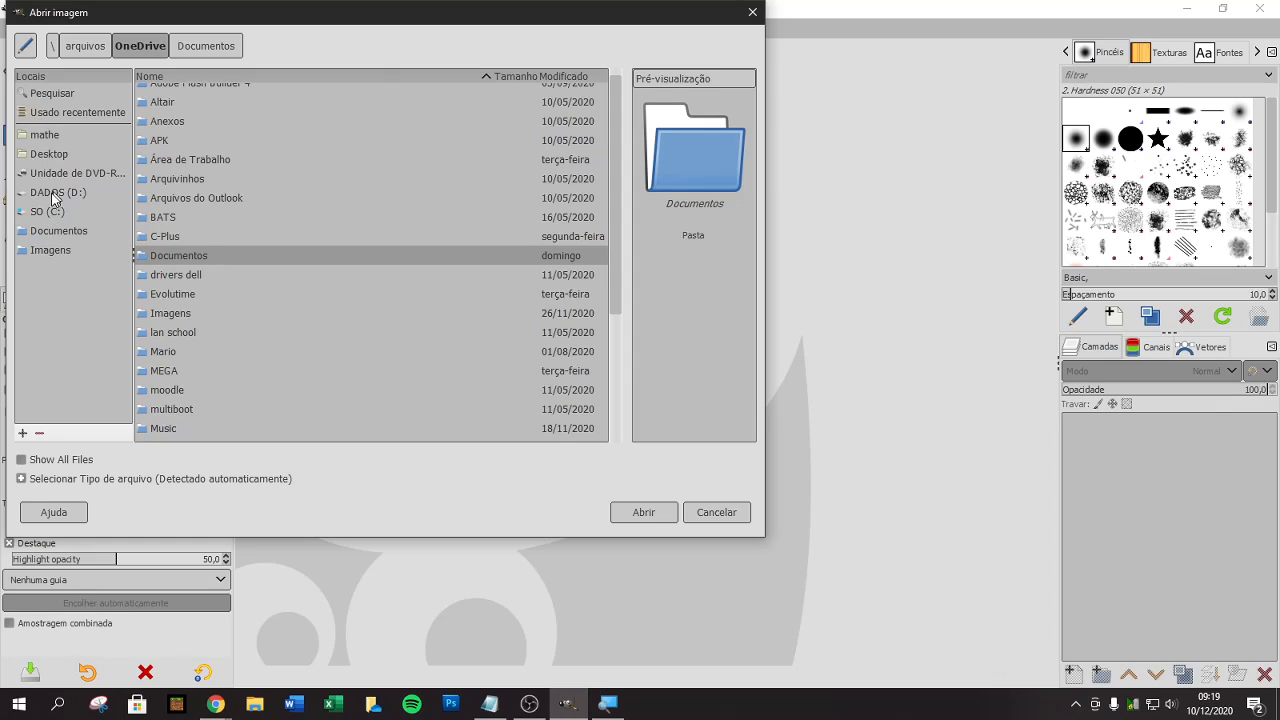
click(57, 160)
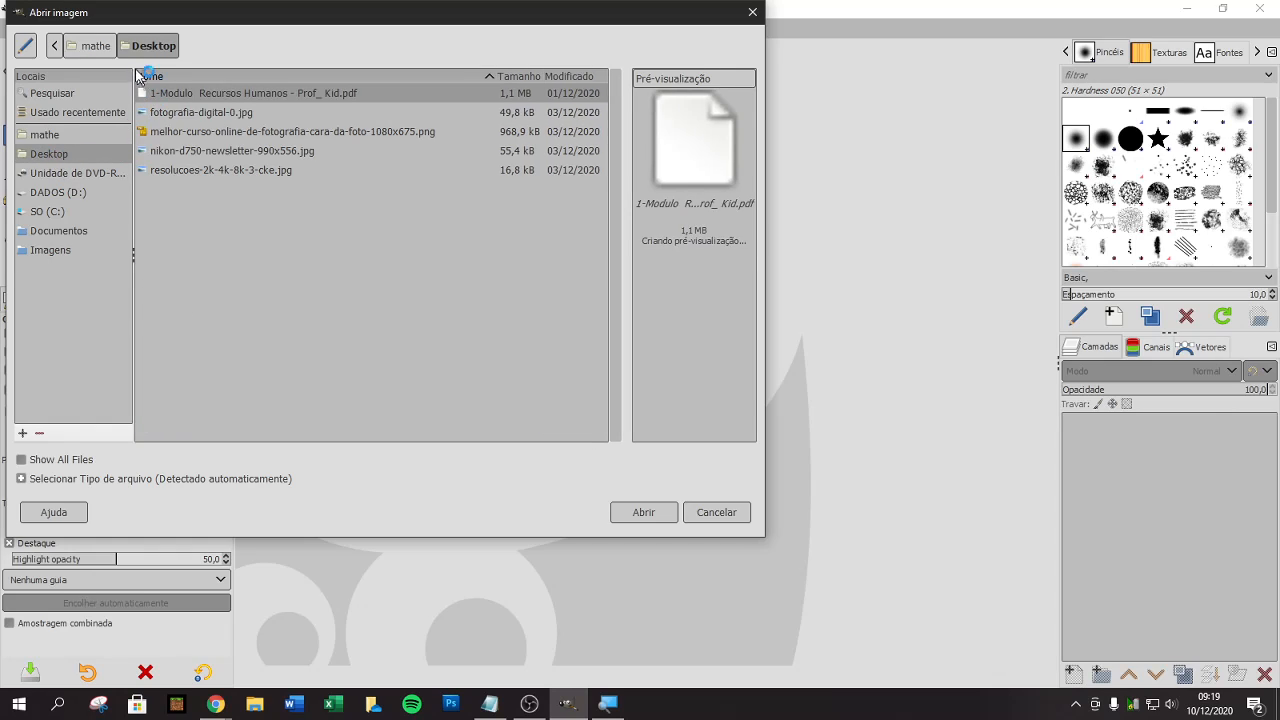
click(92, 47)
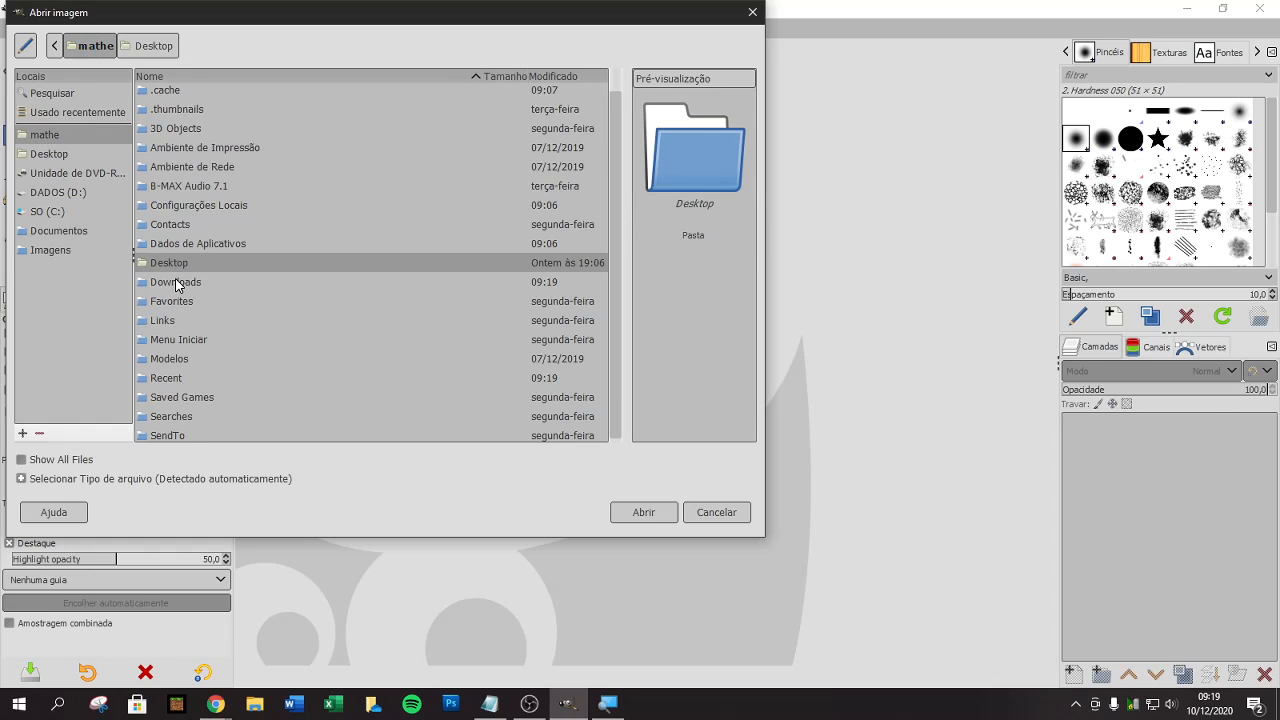
double_click(176, 284)
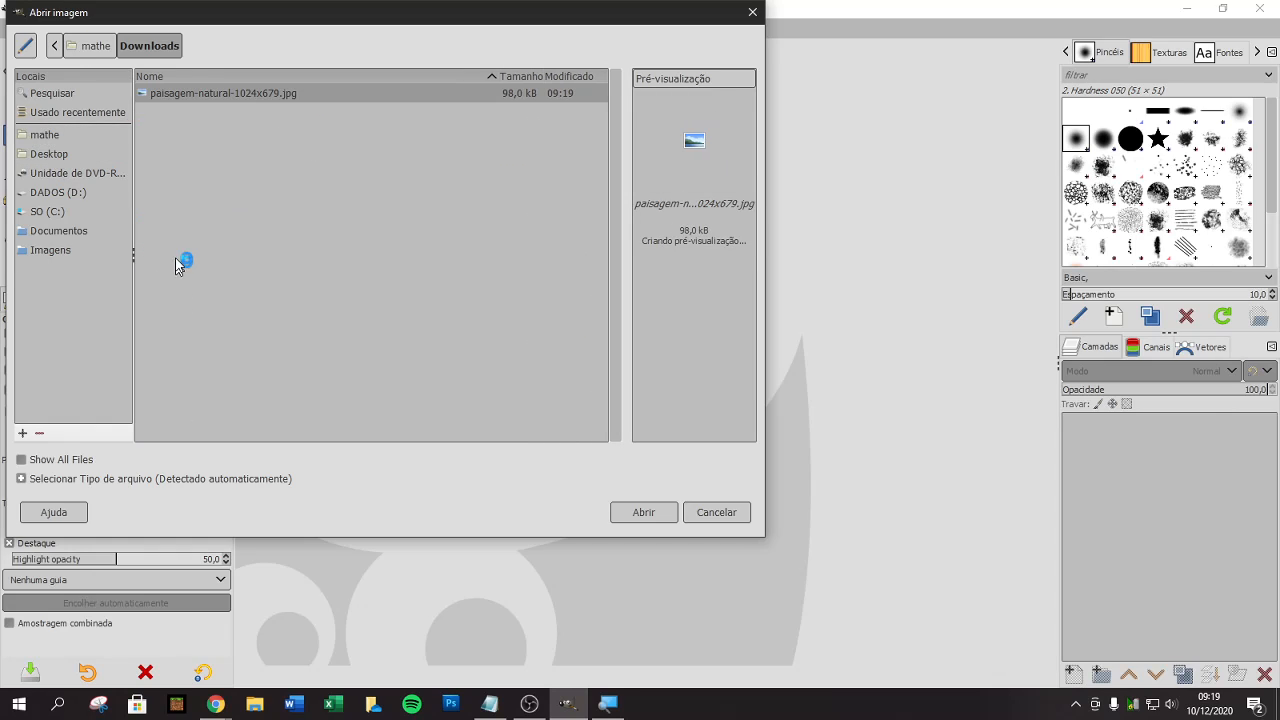
right_click(69, 291)
click(100, 266)
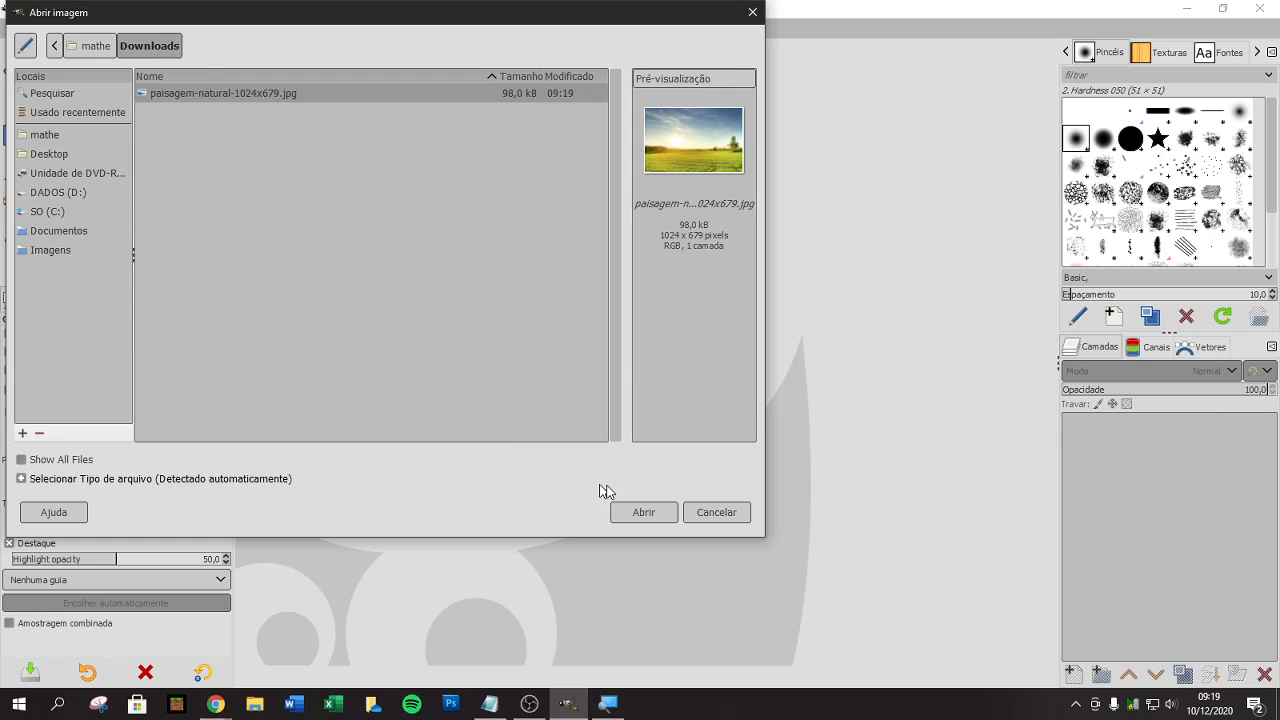
click(644, 512)
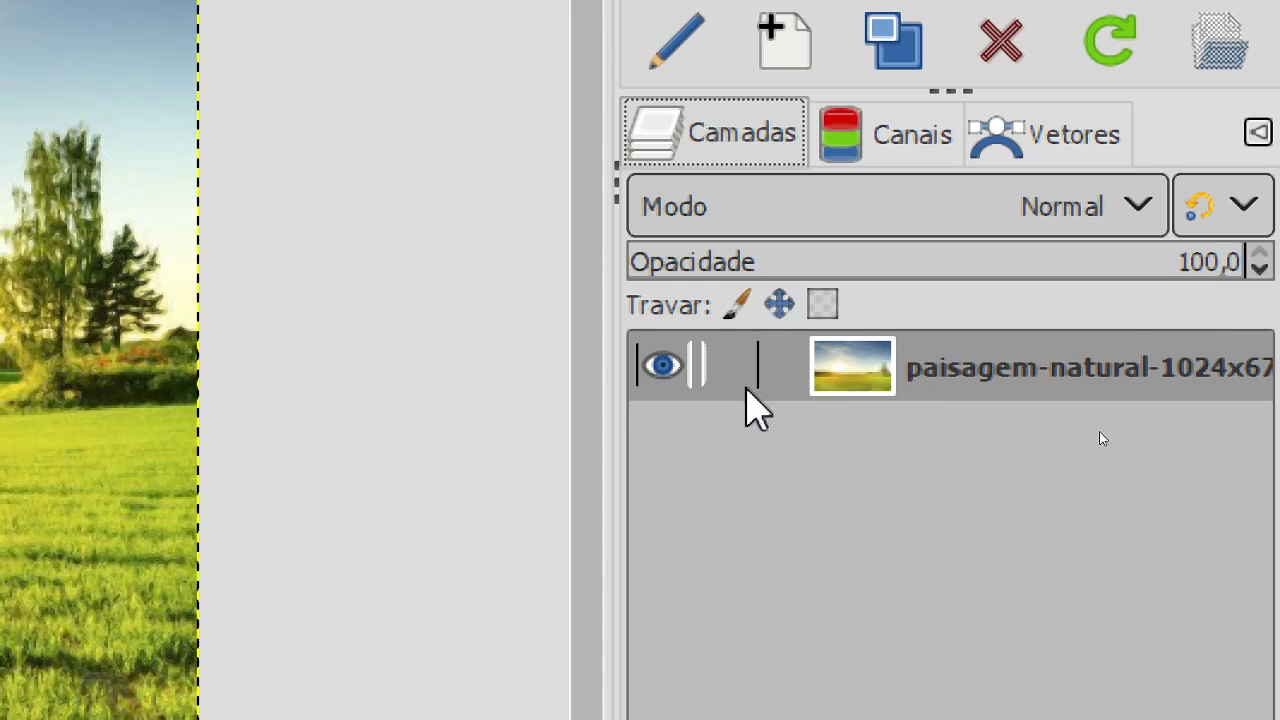
Step: Toggle the landscape layer's visibility off and back on several times
click(675, 380)
click(675, 380)
click(674, 378)
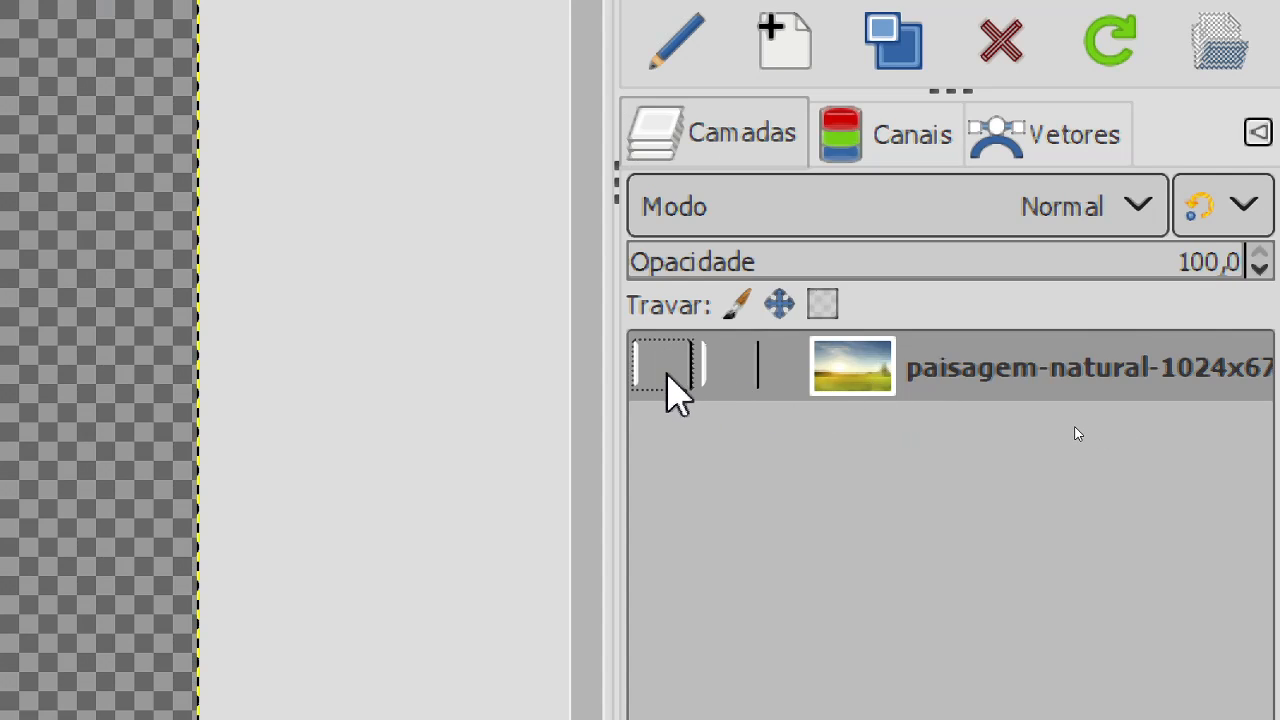
click(668, 377)
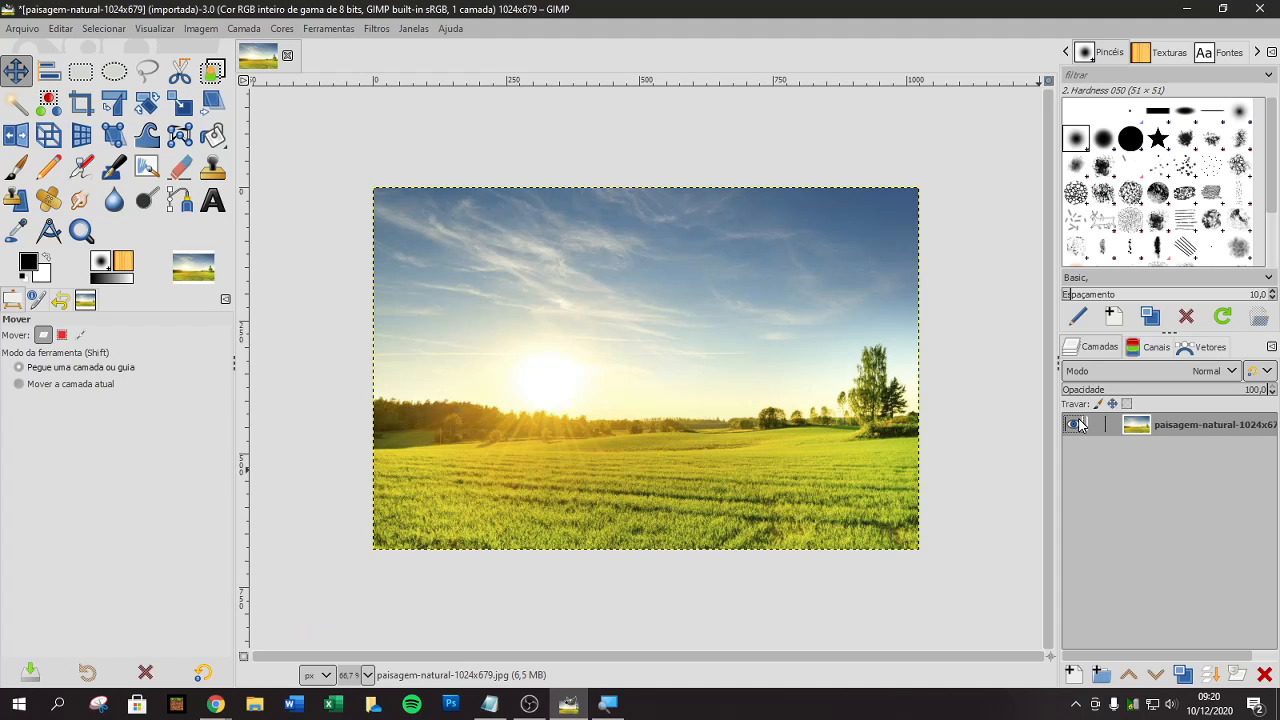
click(1078, 430)
click(1077, 432)
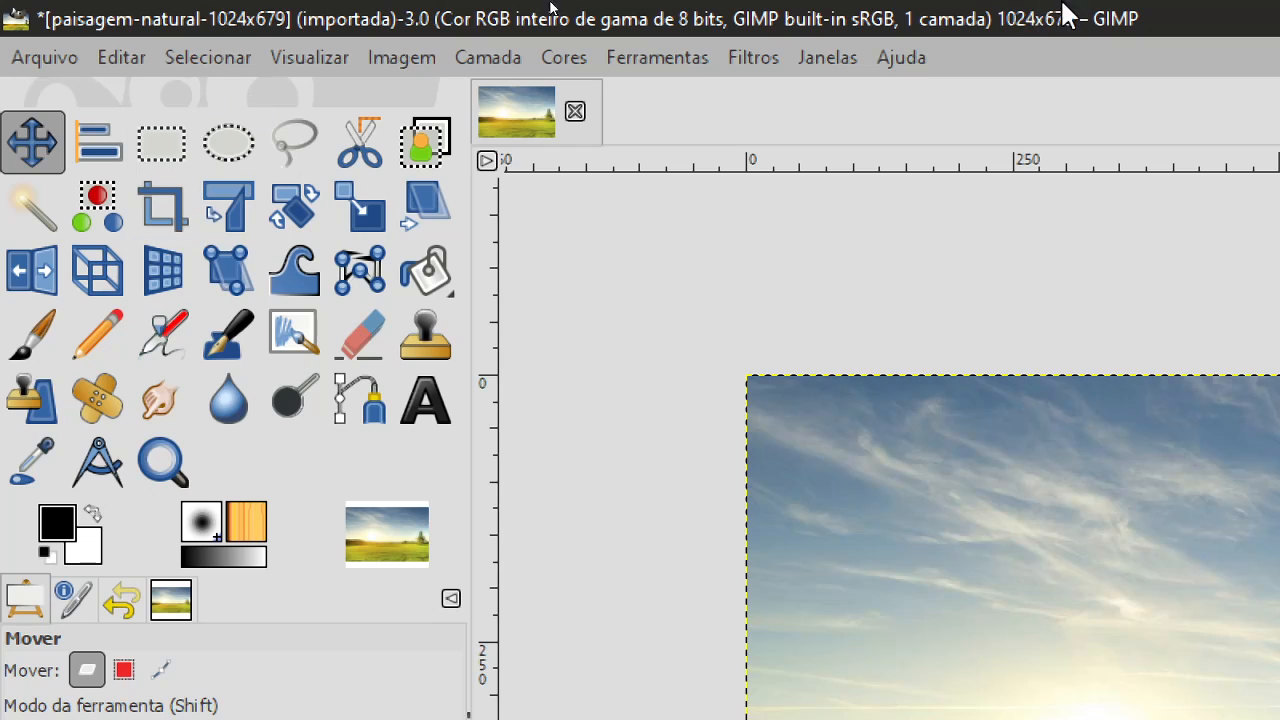
Step: Examine the window options, including Diálogos de encaixe recentes, Diálogos de encaixe and Posição dos separadores
click(766, 58)
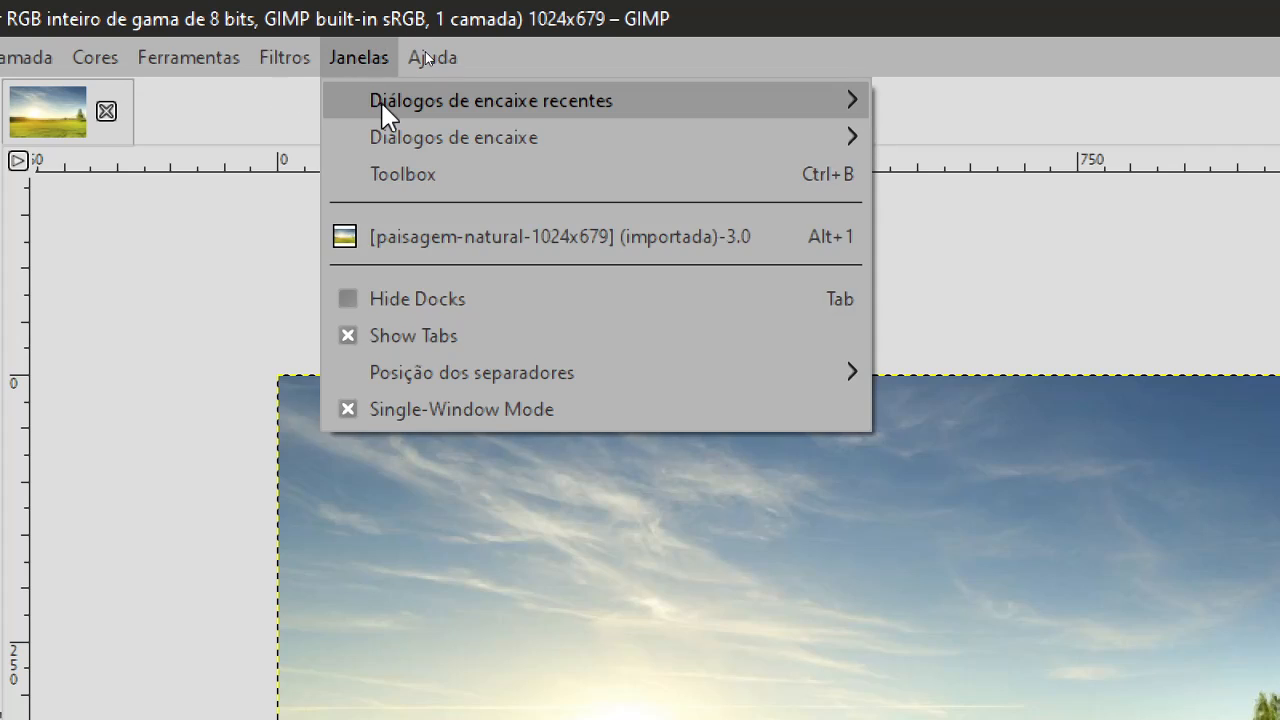
mouse_move(380, 100)
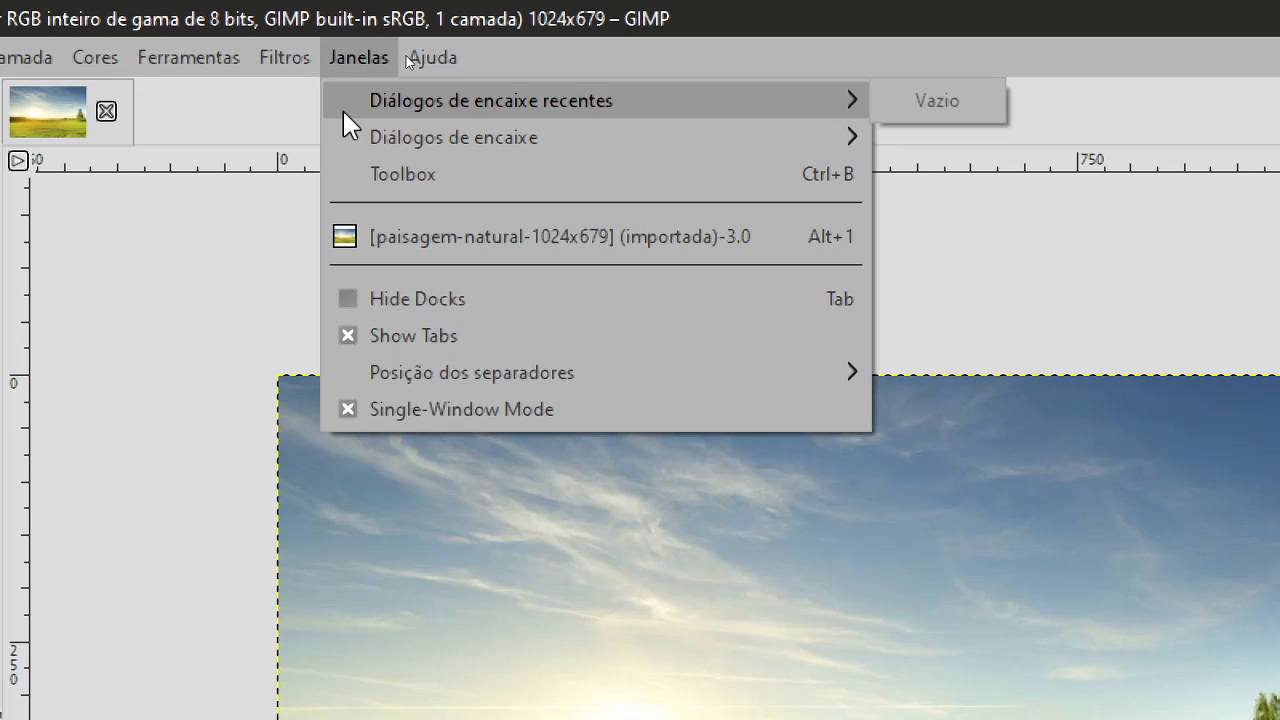
mouse_move(369, 134)
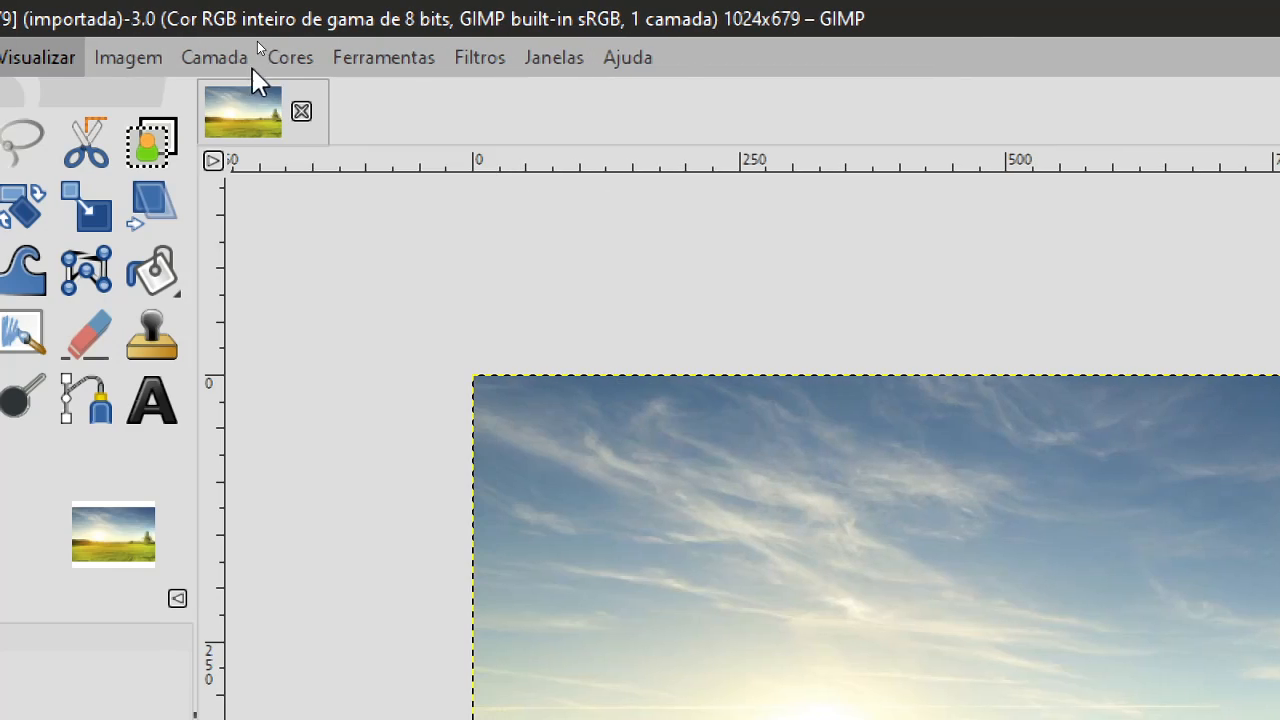
click(19, 57)
click(771, 320)
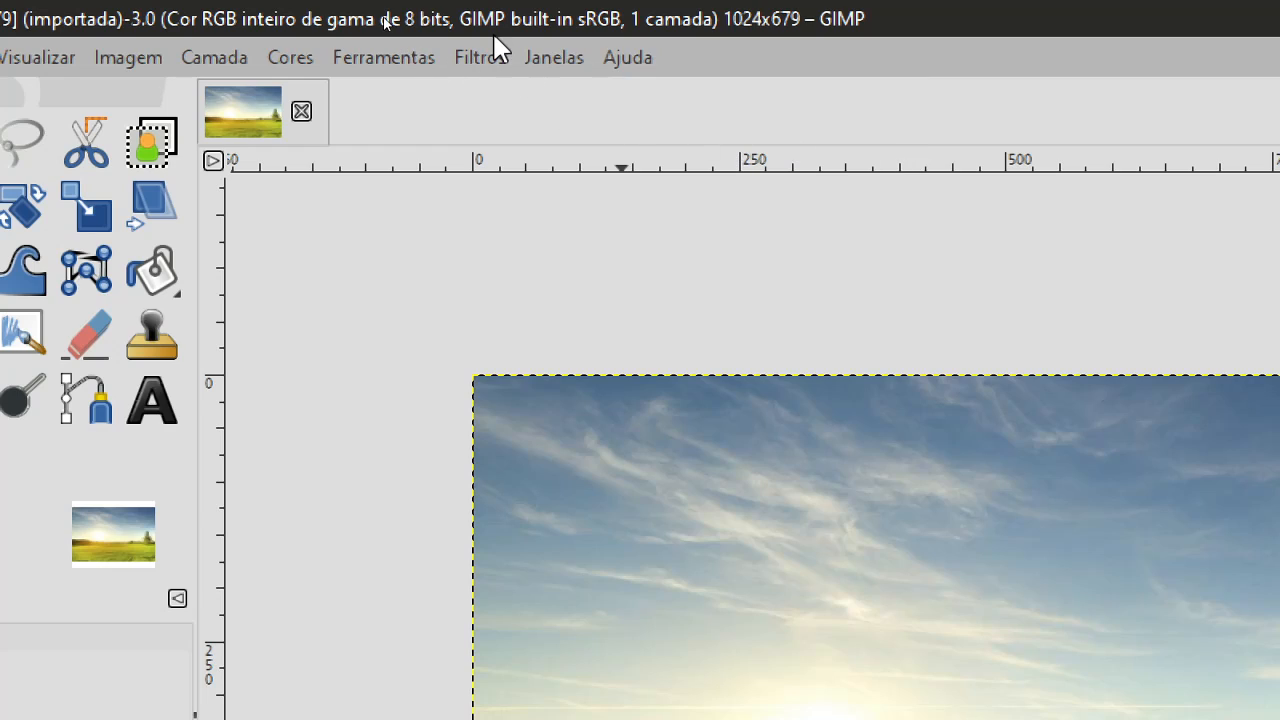
click(566, 58)
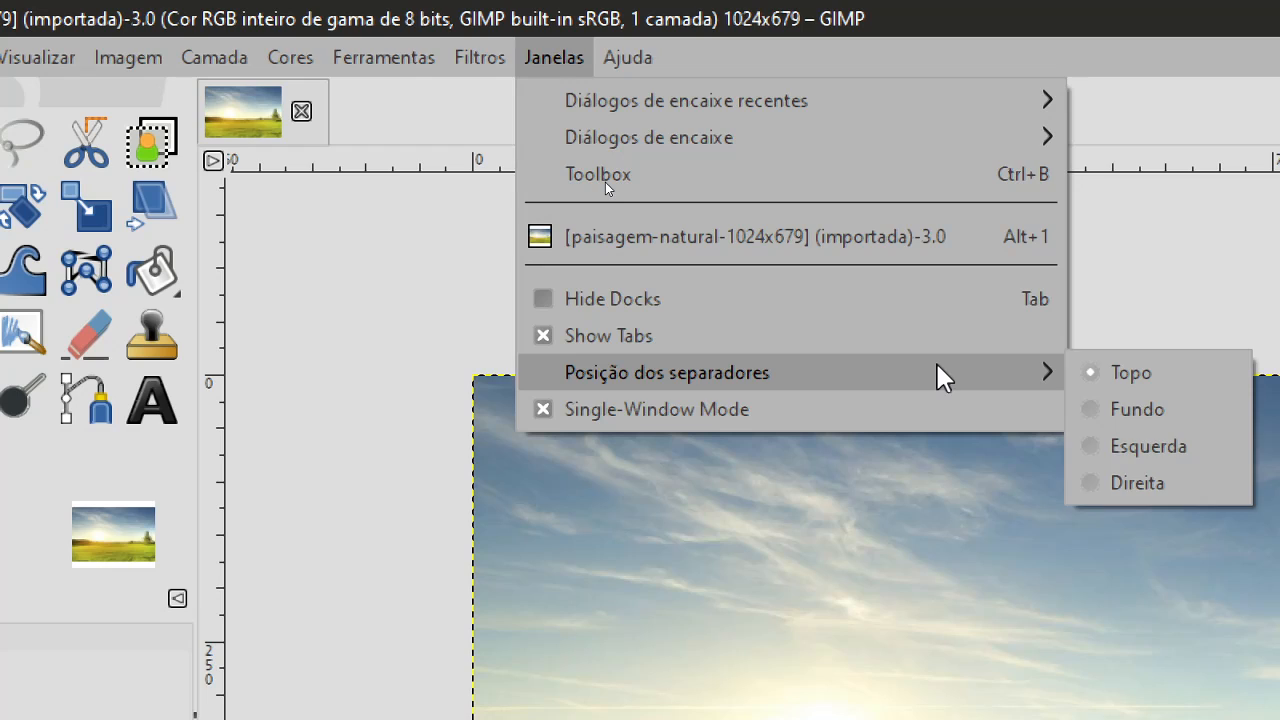
mouse_move(961, 138)
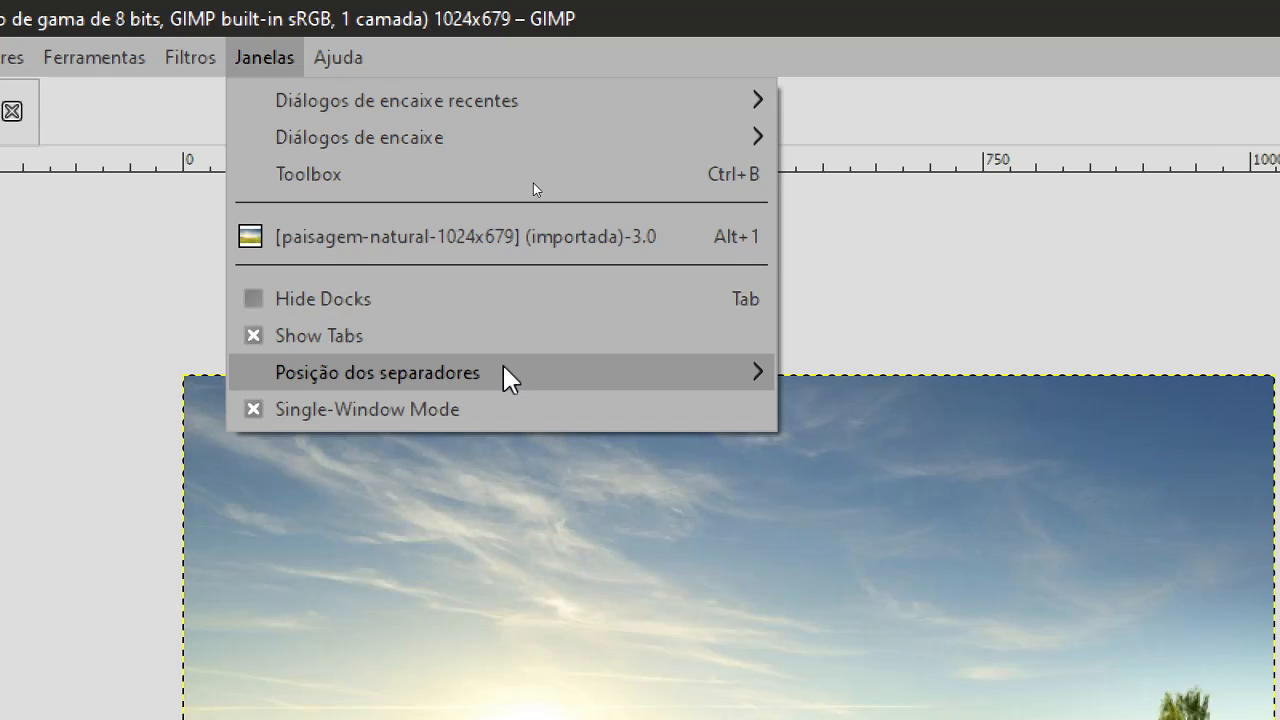
mouse_move(505, 370)
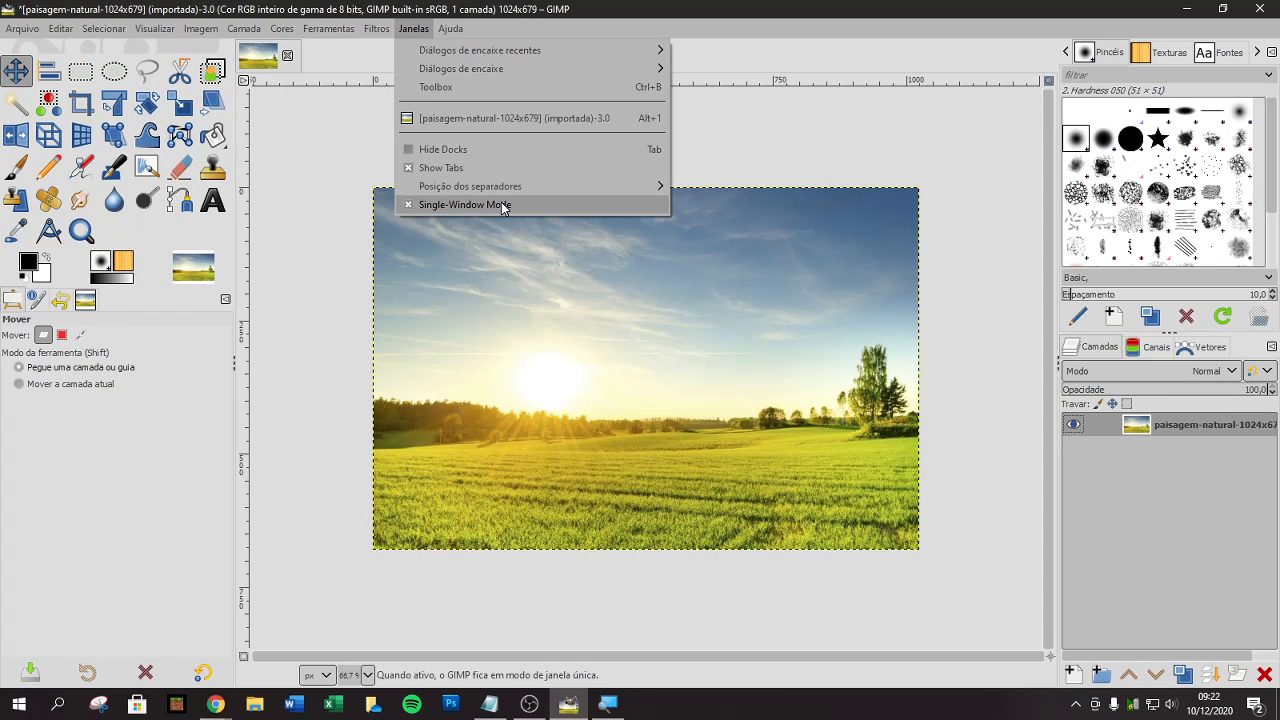
Step: Turn off Single-Window Mode and move the image window and the toolbox window away from the screen edge
click(501, 202)
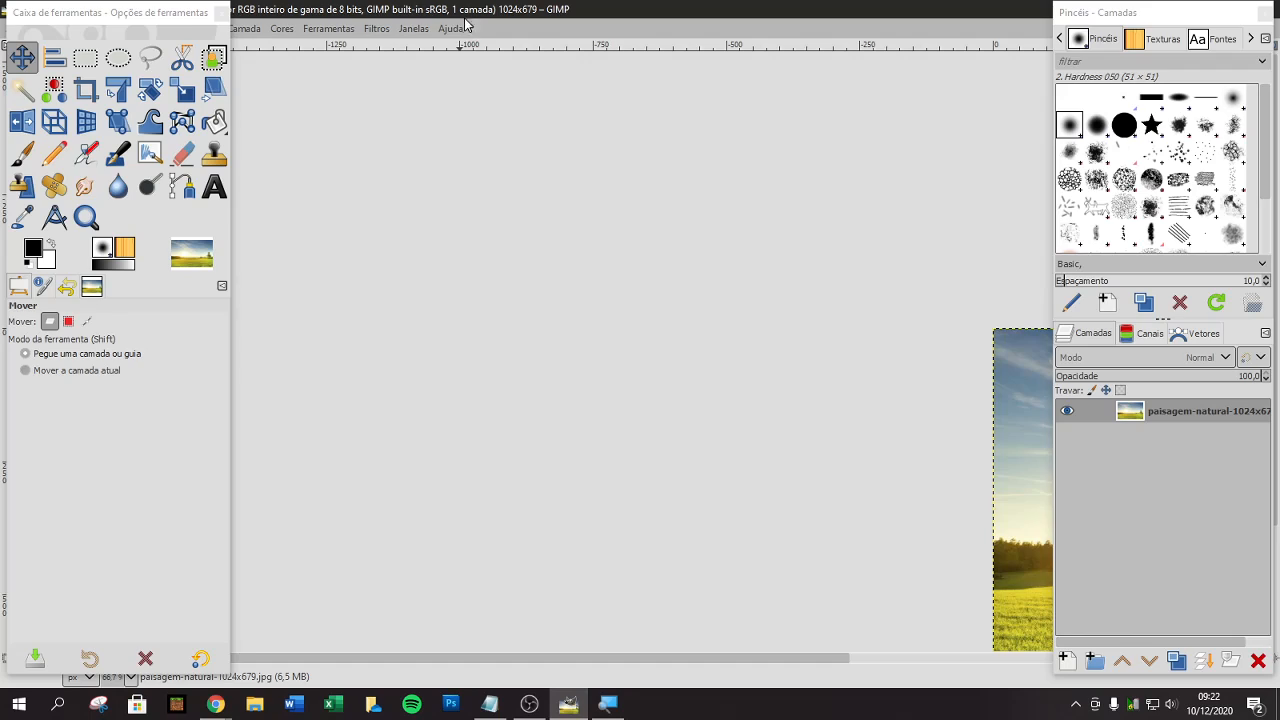
drag(466, 12, 921, 232)
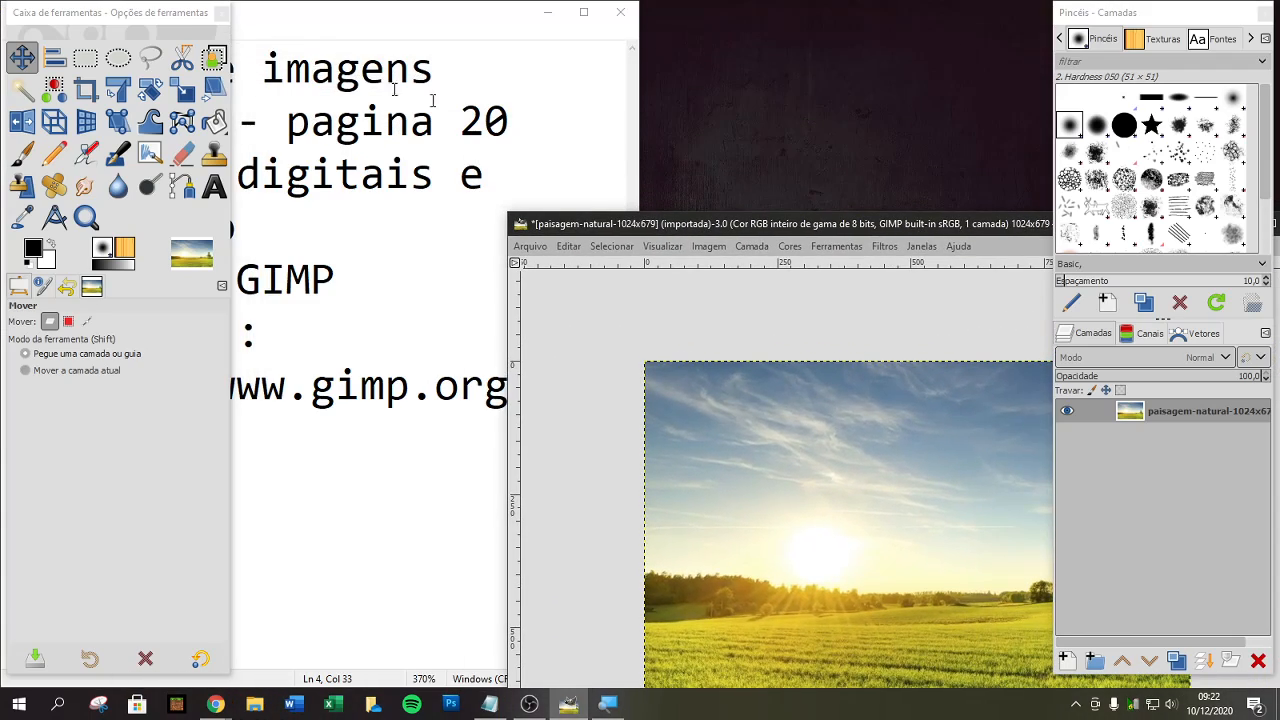
drag(109, 11, 230, 50)
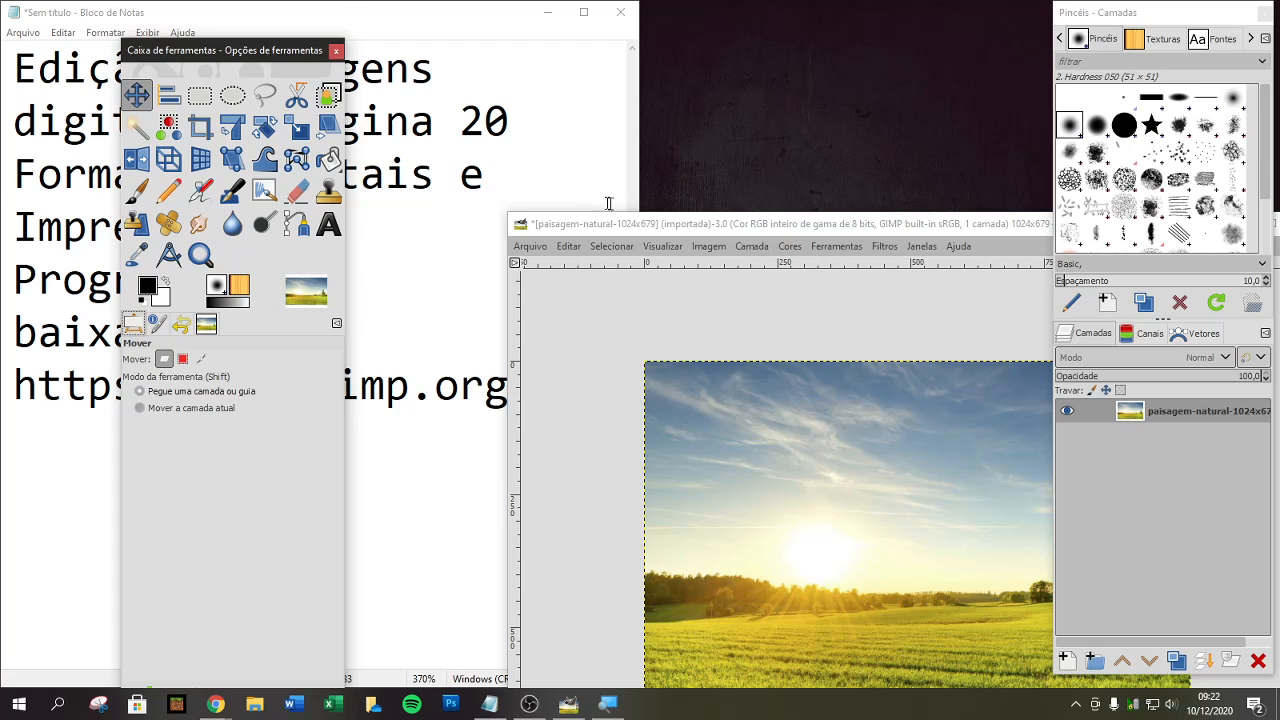
Step: Rearrange the separate image, dock and toolbox windows across the desktop, placing the image window between the two panel windows
mouse_move(639, 230)
mouse_down()
mouse_move(437, 147)
mouse_move(462, 135)
mouse_up()
mouse_move(1097, 12)
mouse_down()
mouse_move(1066, 18)
mouse_move(1068, 42)
mouse_up()
mouse_move(796, 134)
mouse_down()
mouse_move(845, 108)
mouse_move(712, 77)
mouse_up()
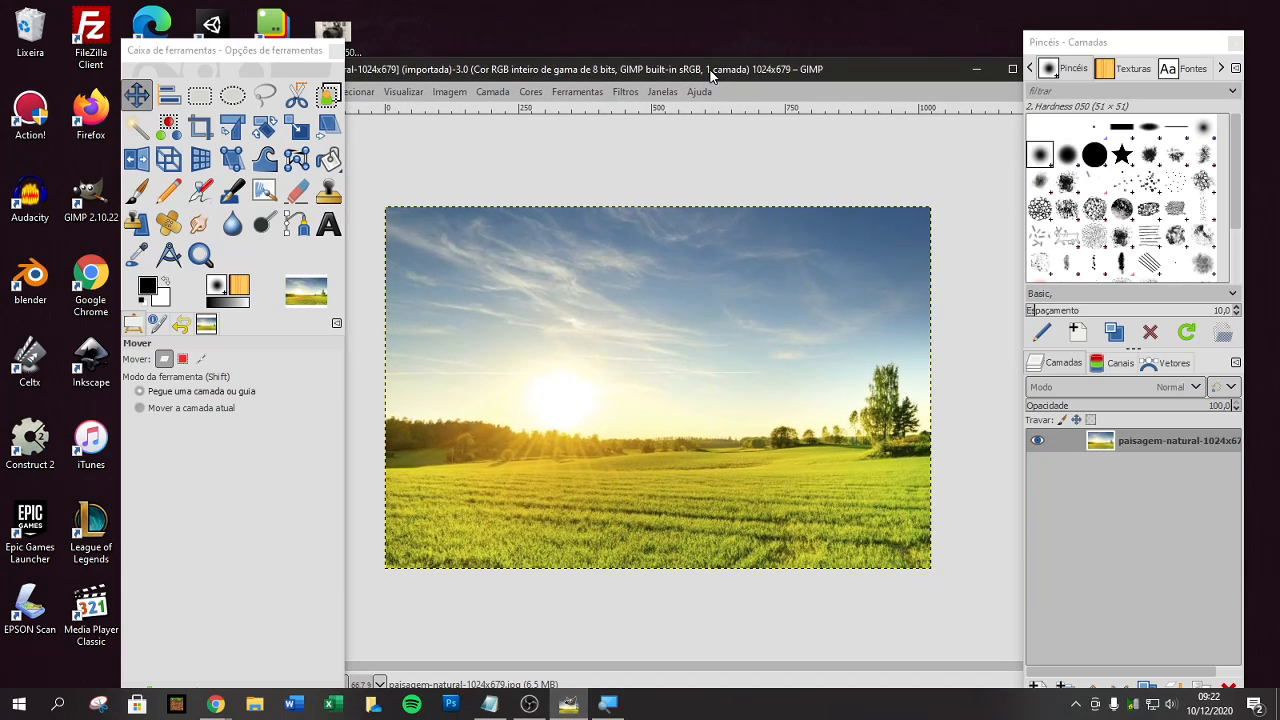
mouse_move(1096, 50)
mouse_down()
mouse_move(863, 52)
mouse_move(1111, 38)
mouse_up()
drag(243, 50, 122, 52)
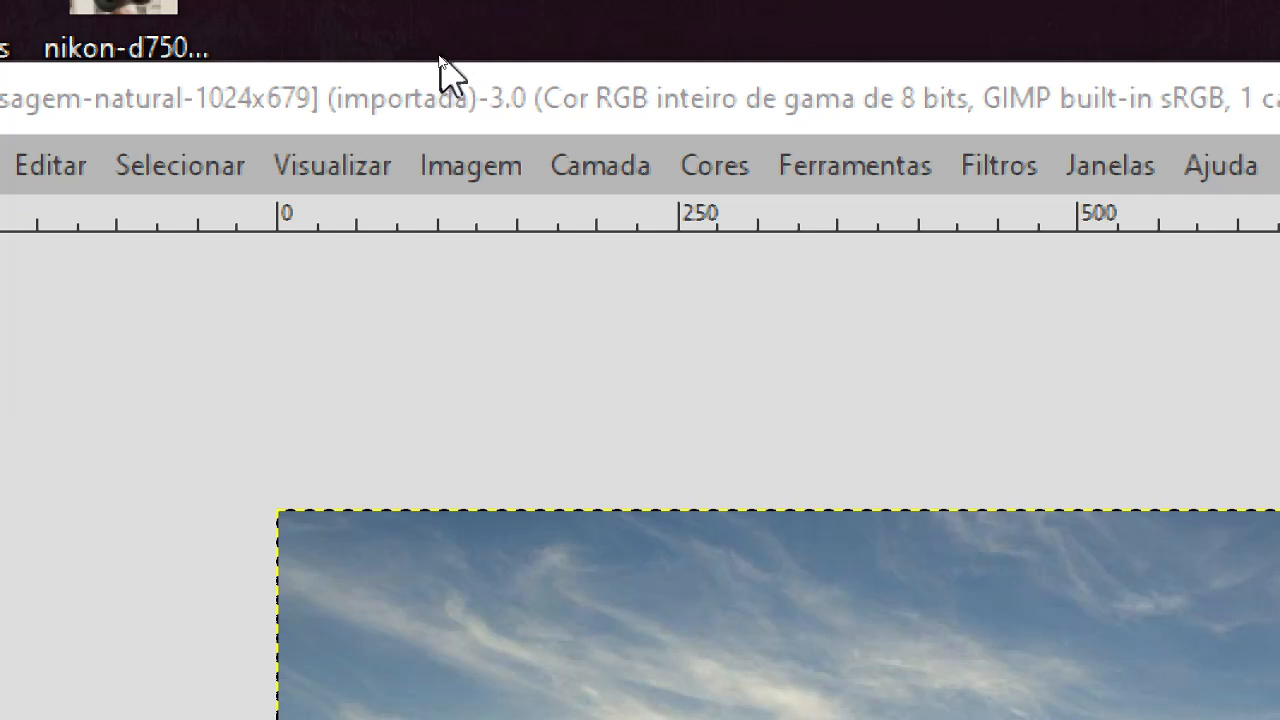
Step: Turn Single-Window Mode back on, then maximize the combined window with the whole landscape image in view
click(1088, 165)
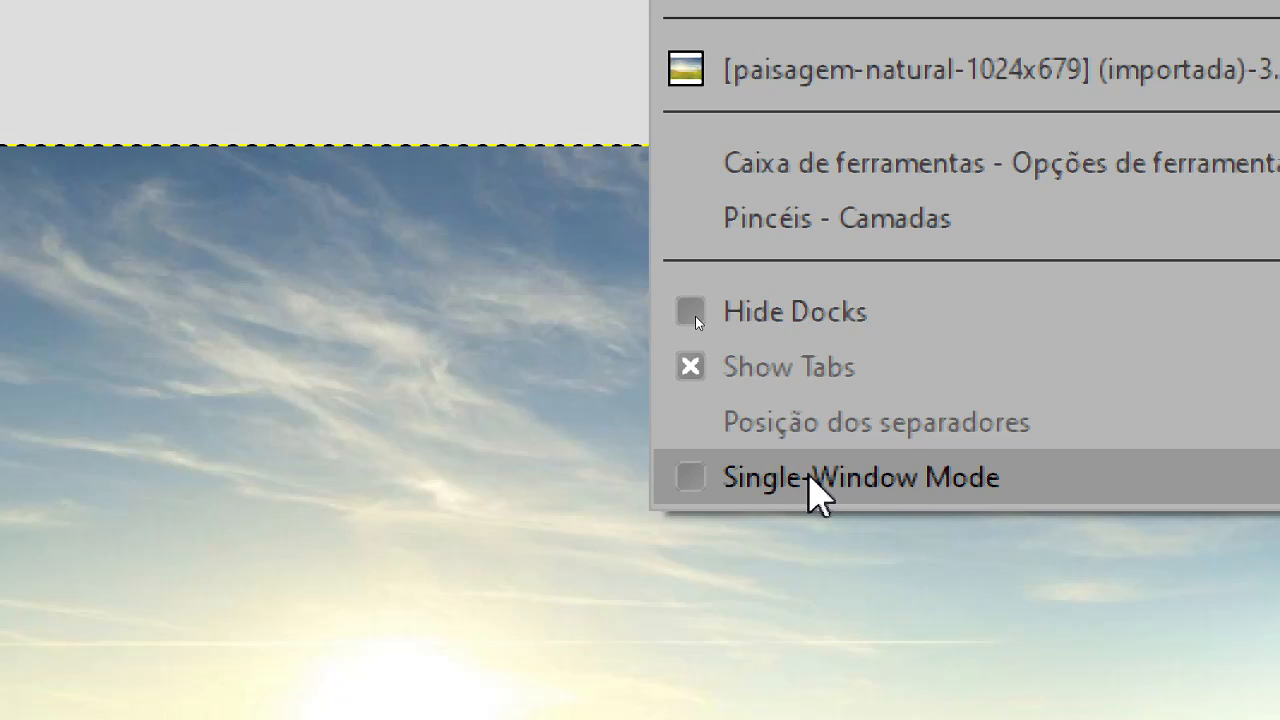
click(770, 478)
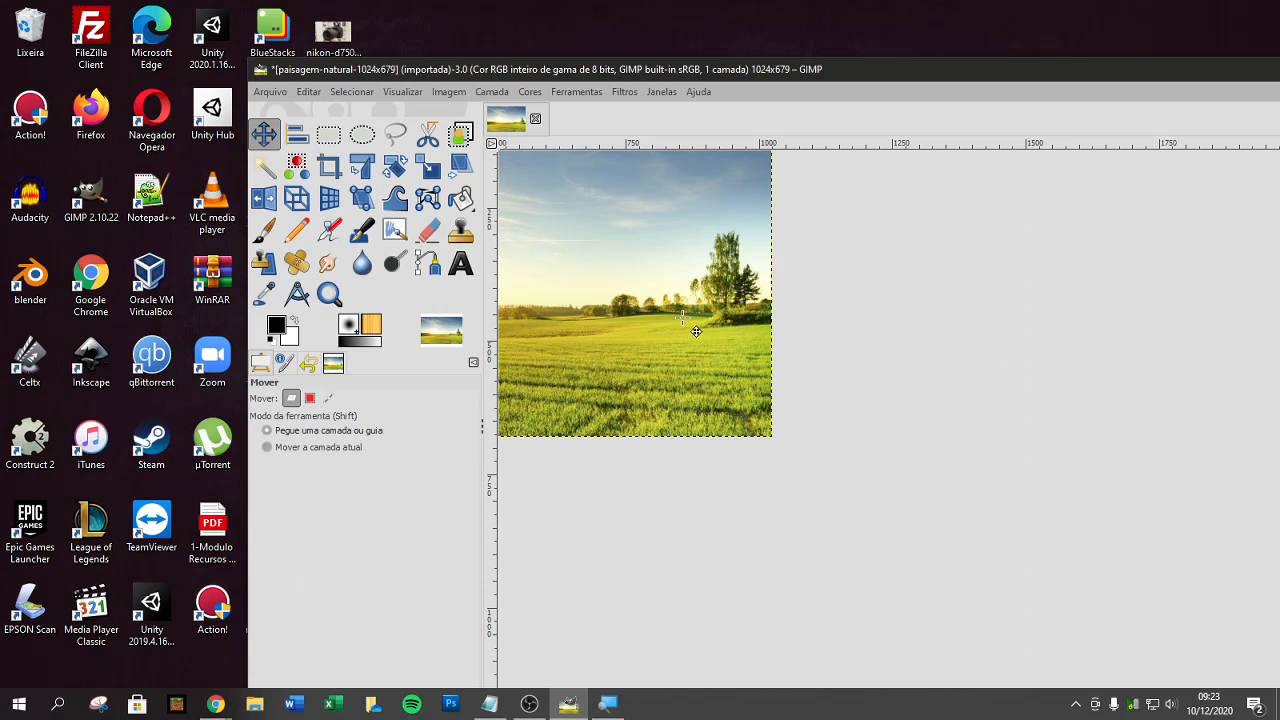
double_click(810, 69)
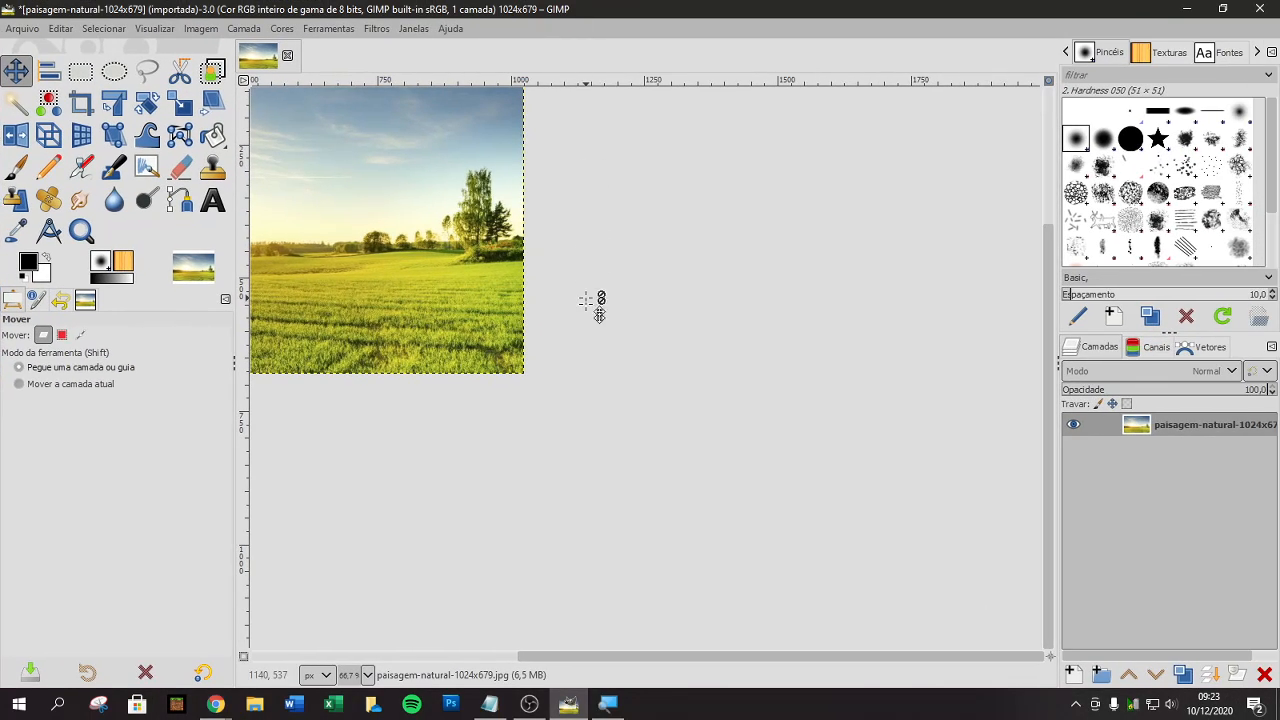
drag(660, 656, 446, 653)
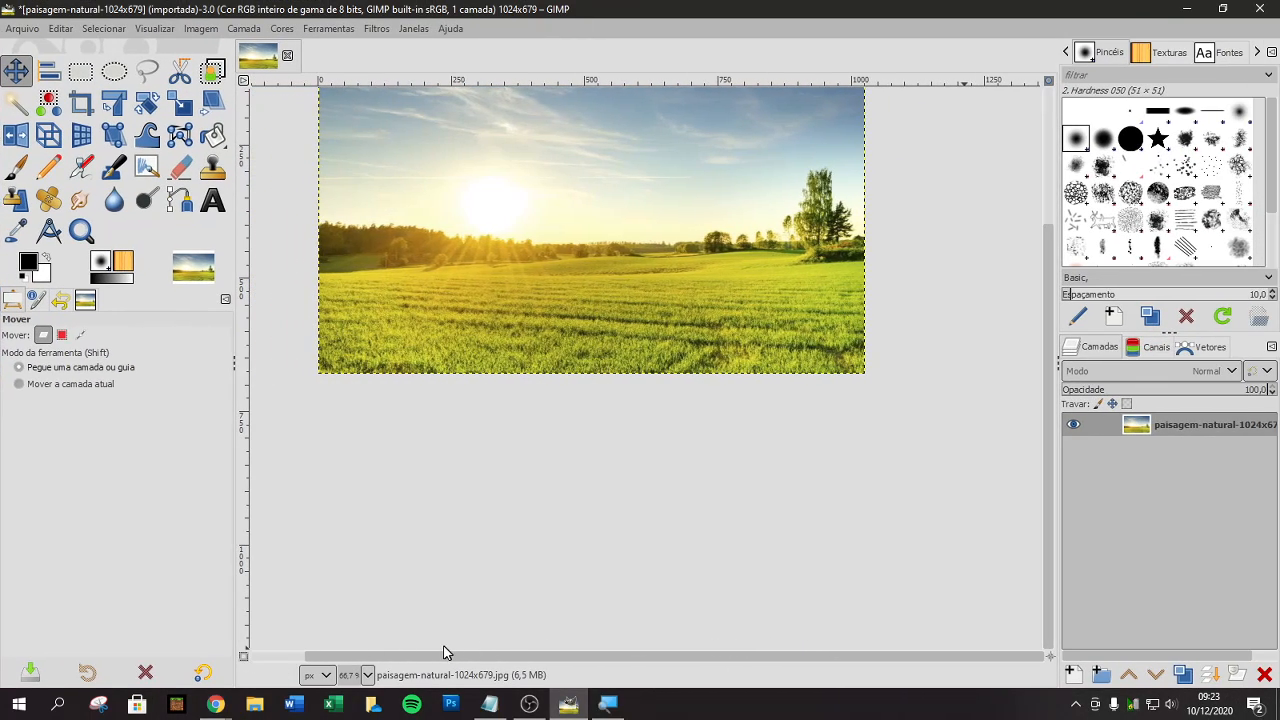
drag(1048, 400, 1055, 300)
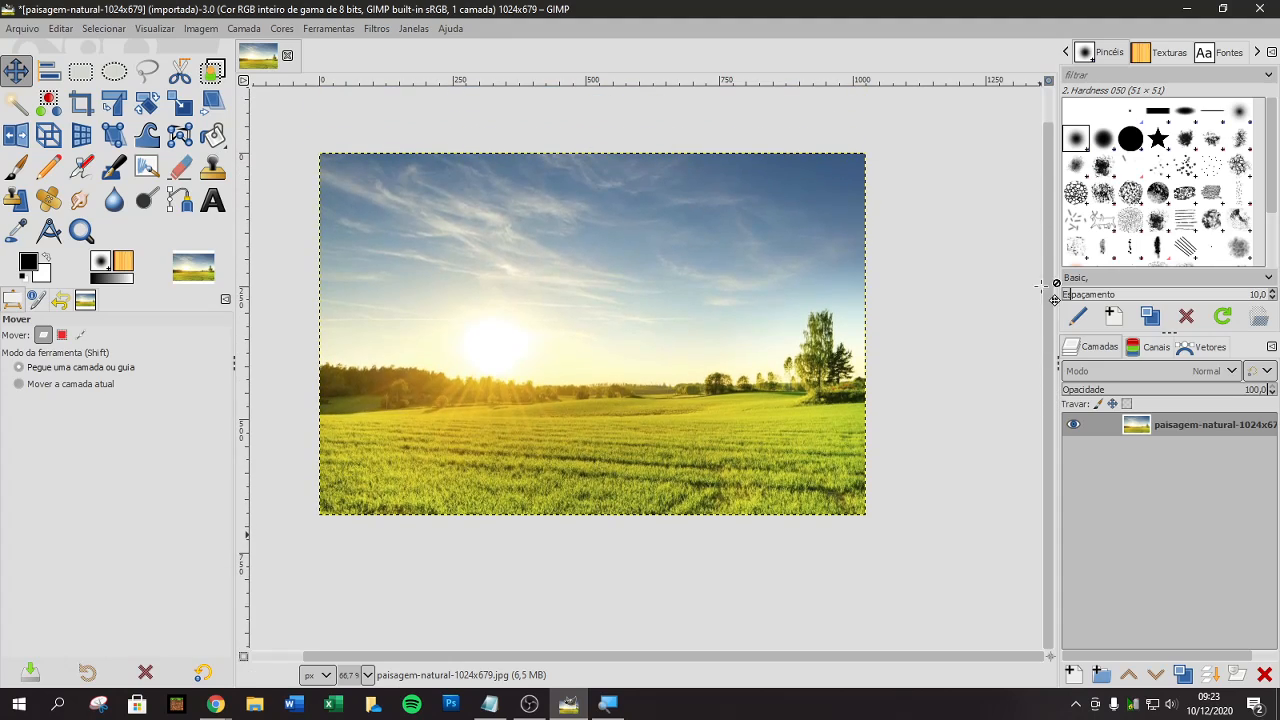
scroll(743, 660, left, 1)
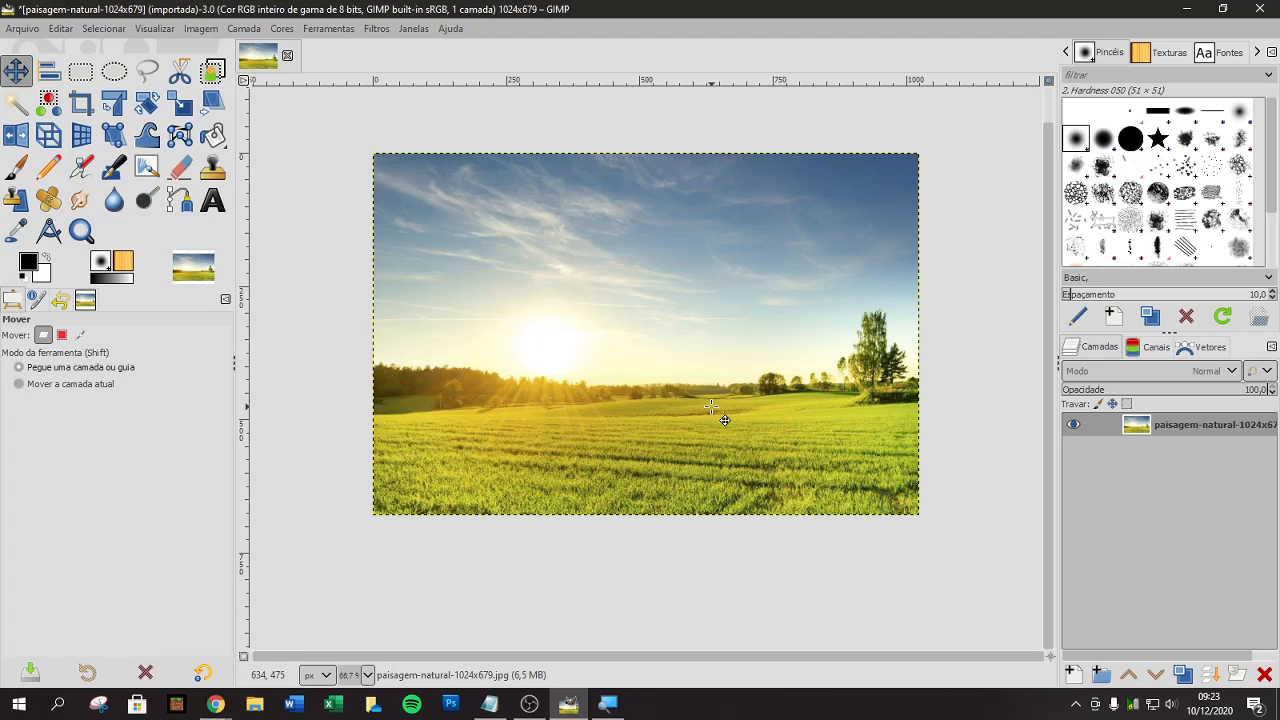
Step: Examine the file commands, such as Abrir, Salvar, Export As and Close All, and the editing commands, such as Histórico do desfazer
click(21, 31)
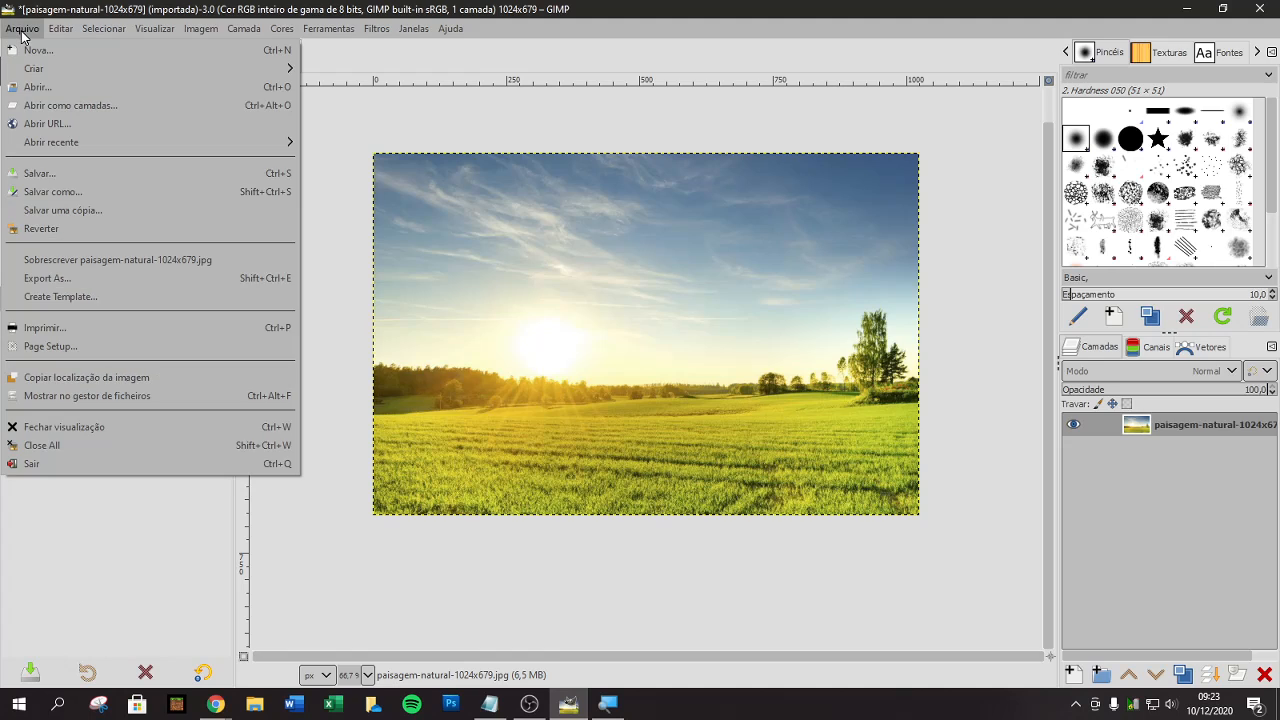
click(21, 31)
click(50, 24)
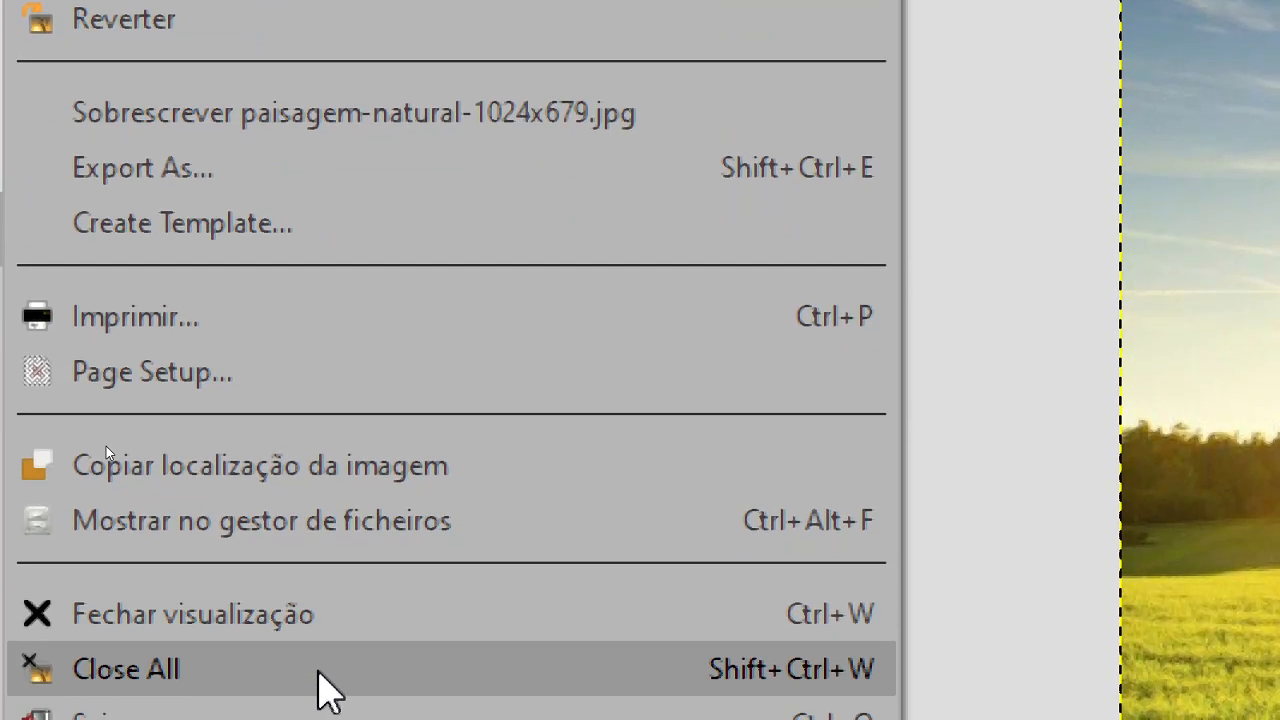
mouse_move(350, 86)
mouse_move(190, 86)
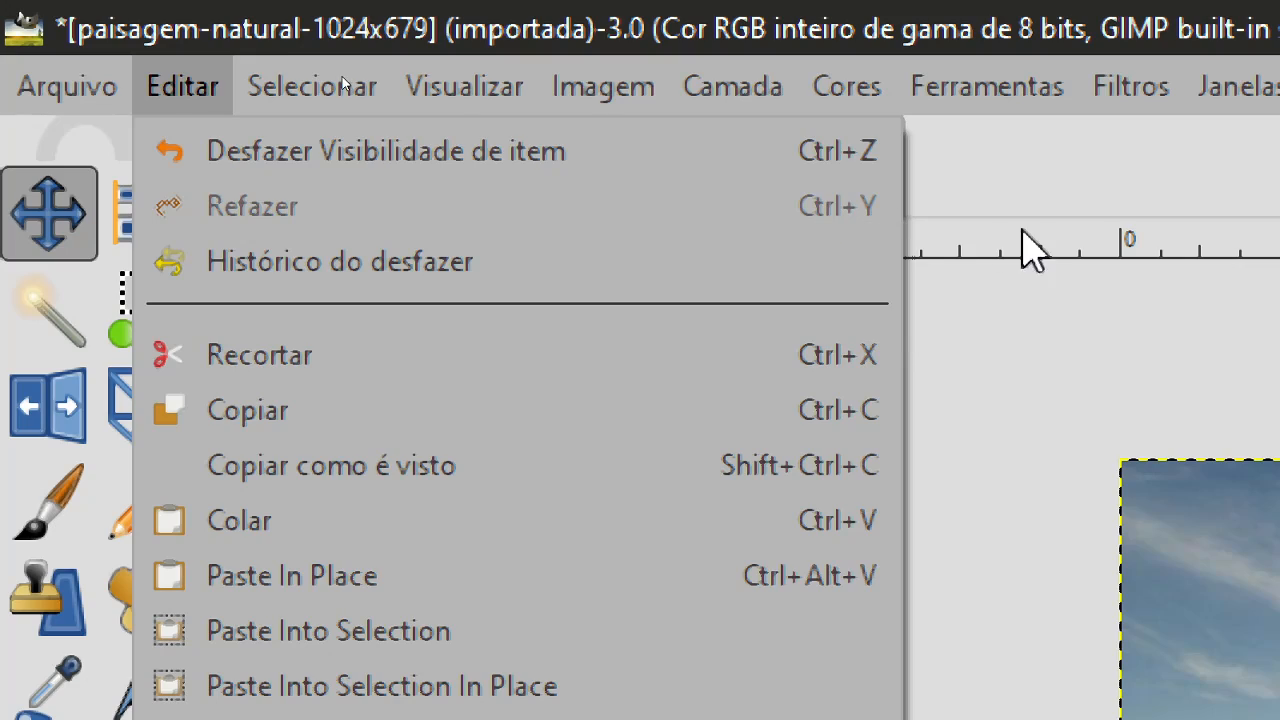
click(1043, 173)
click(157, 97)
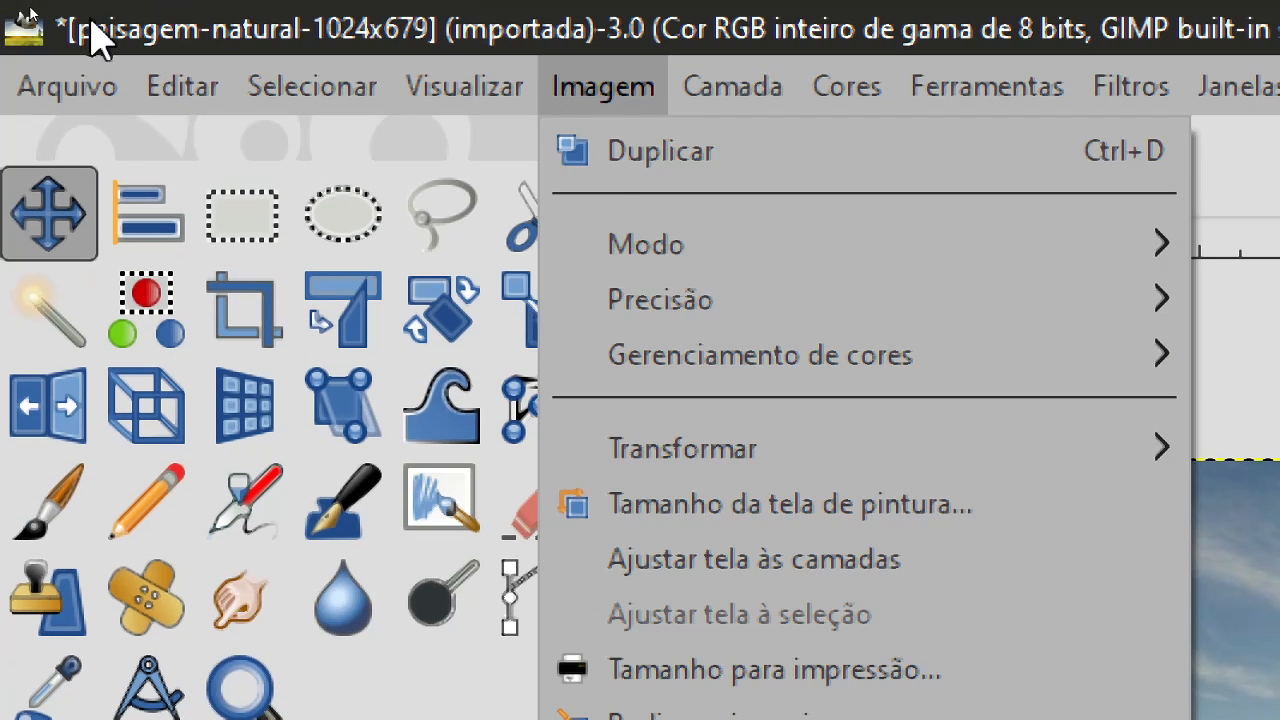
Step: Examine the selection, view and image commands, including the Modo, Precisão and Gerenciamento de cores options
mouse_move(301, 80)
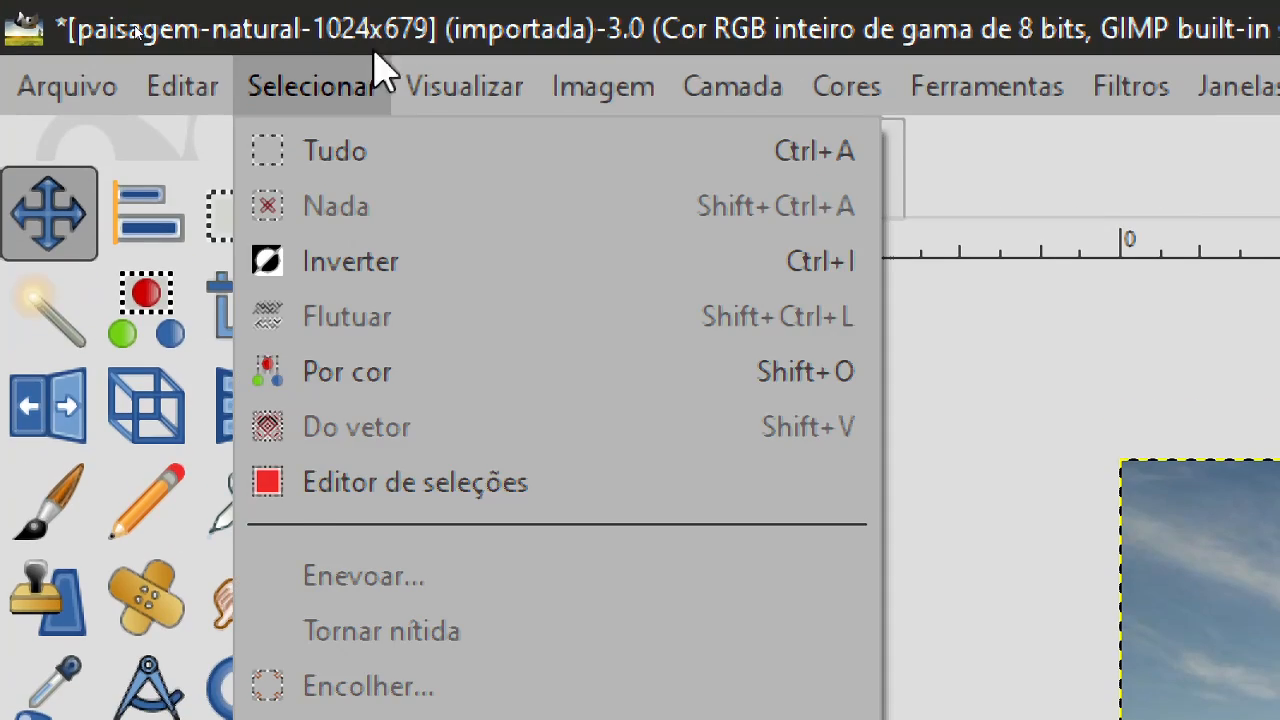
mouse_move(457, 100)
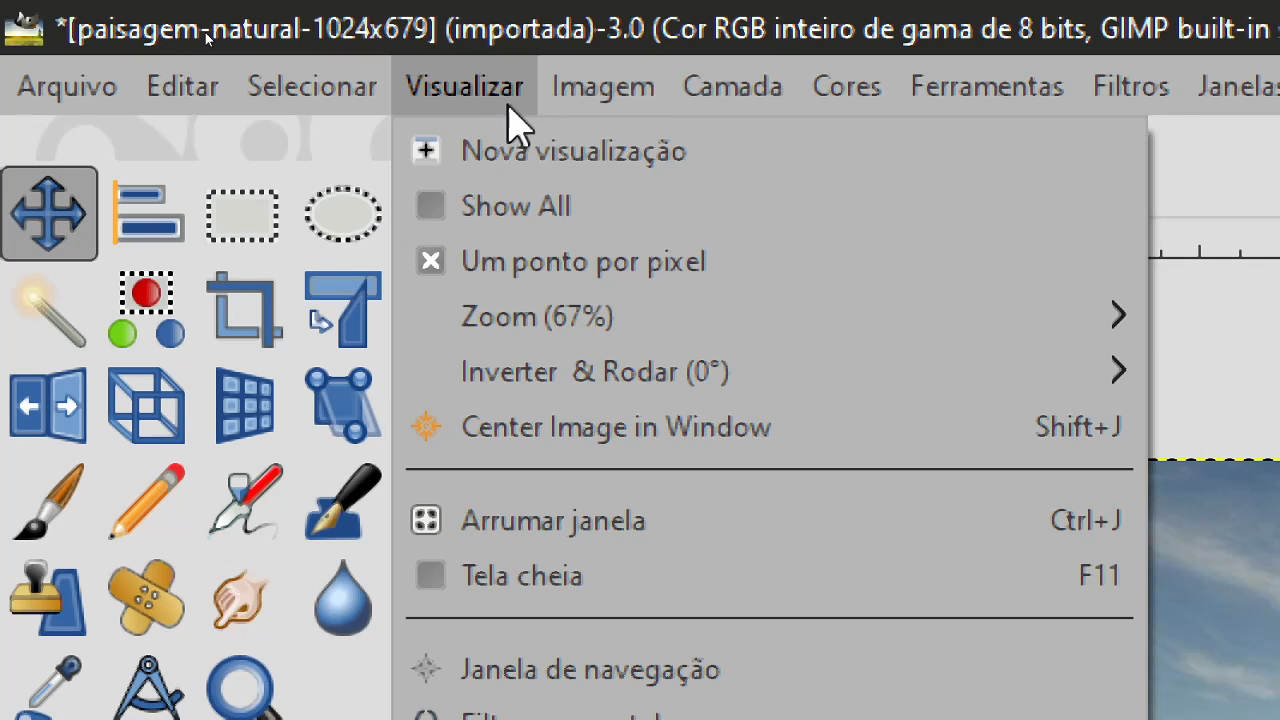
mouse_move(648, 98)
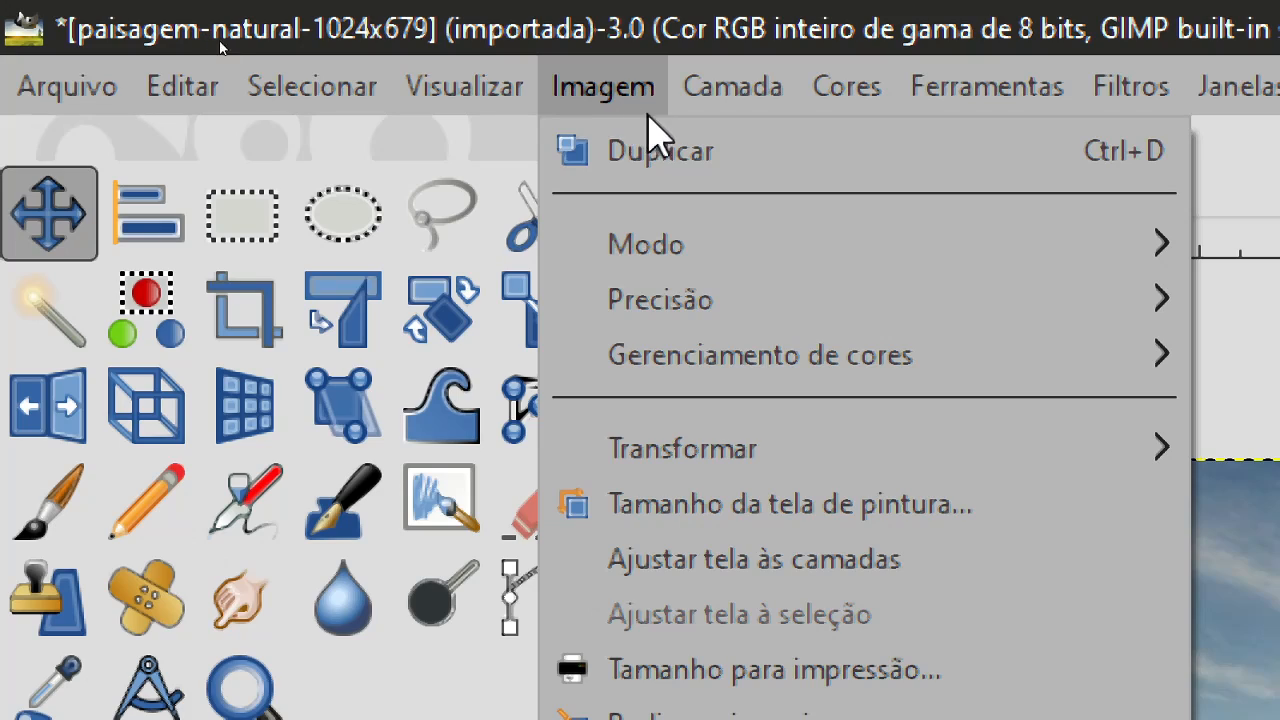
mouse_move(749, 251)
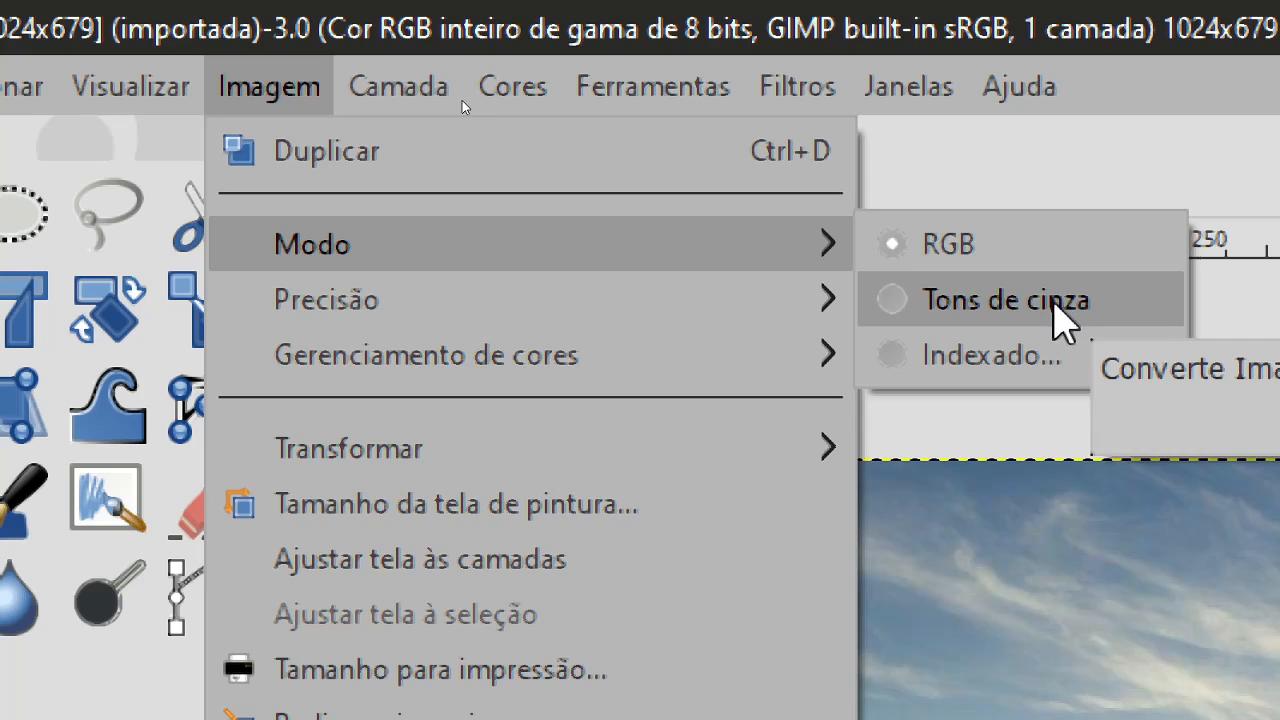
mouse_move(700, 313)
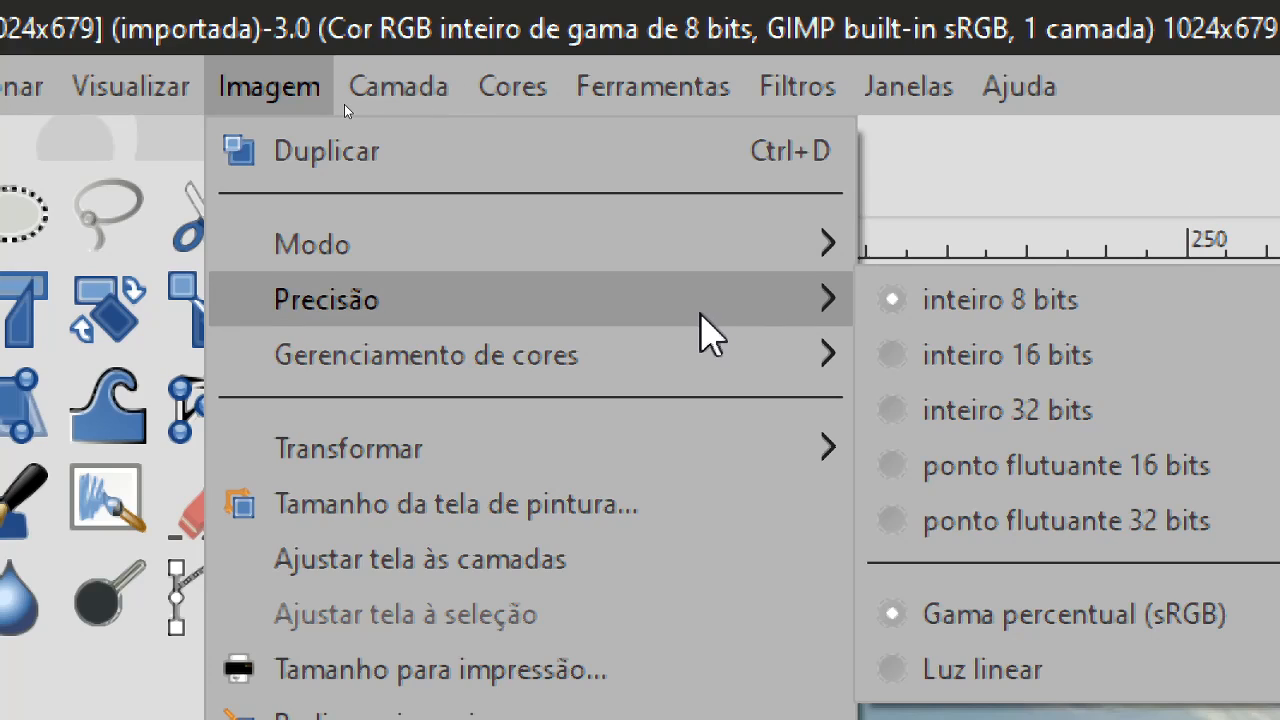
mouse_move(700, 351)
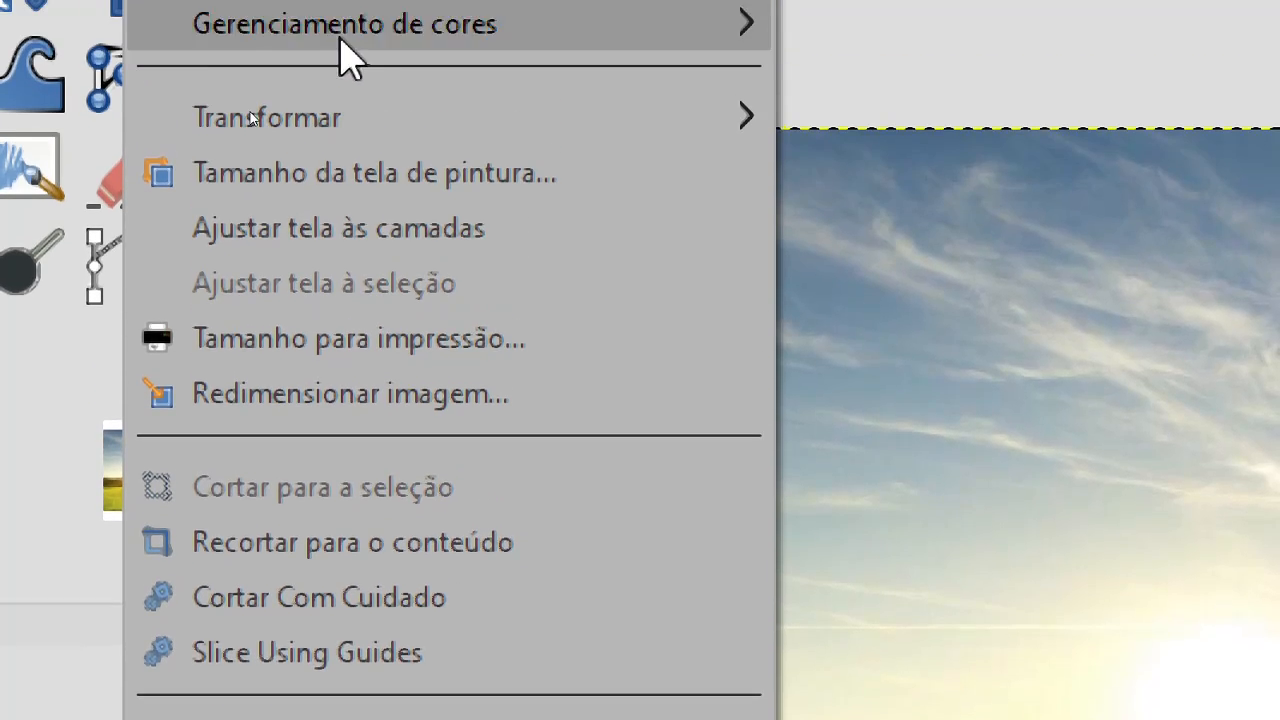
Step: Examine the layer, color, tool, window and help commands, including Combinar abaixo, Color Balance and Ferramentas de seleção
mouse_move(317, 87)
mouse_move(468, 87)
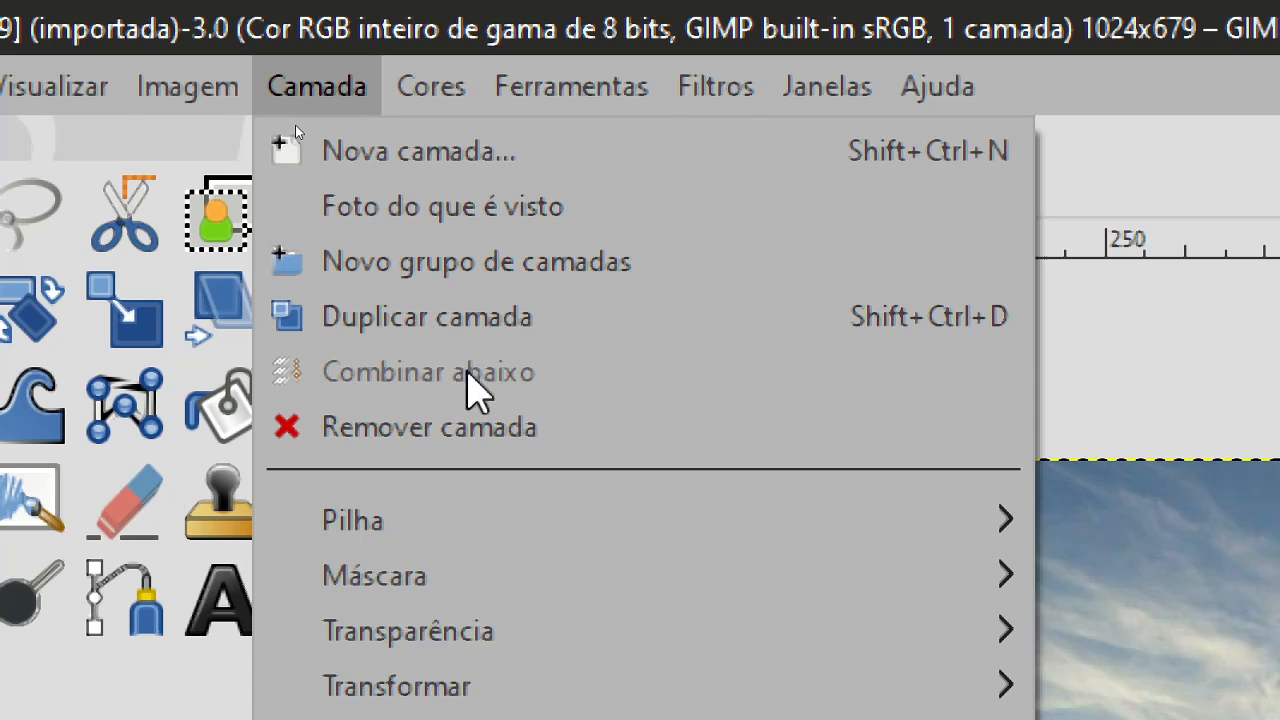
mouse_move(700, 88)
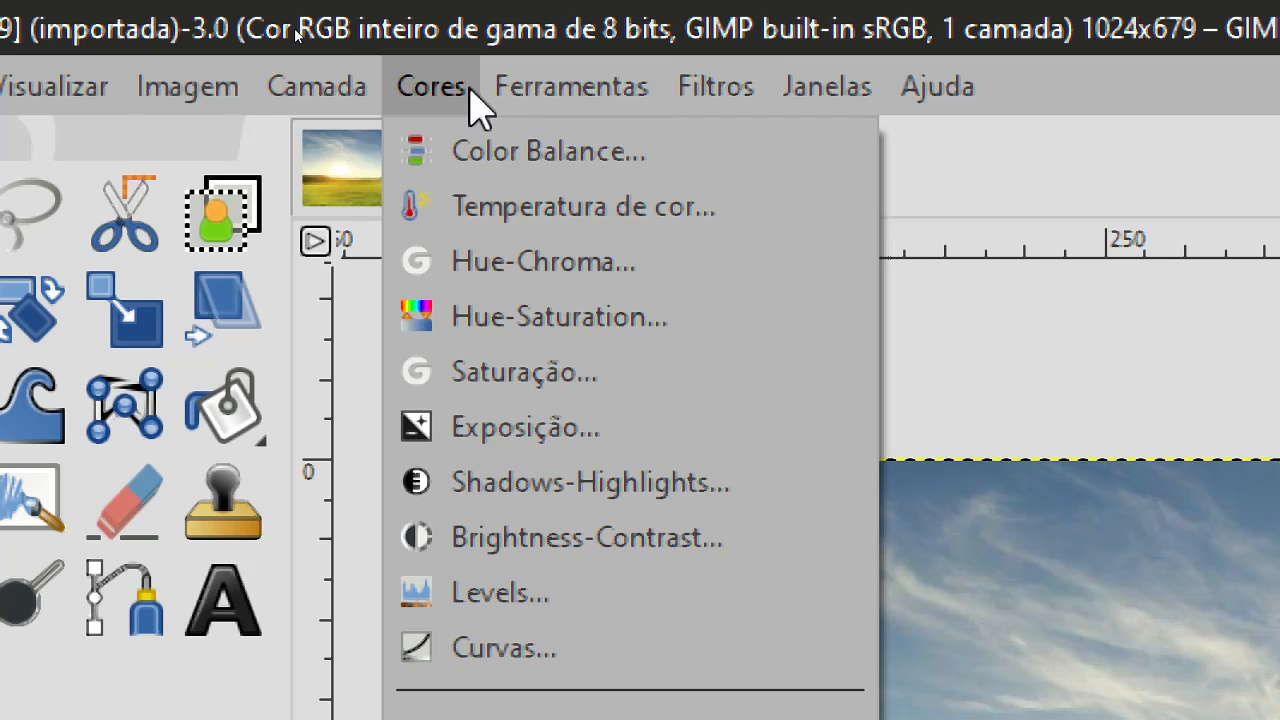
mouse_move(258, 92)
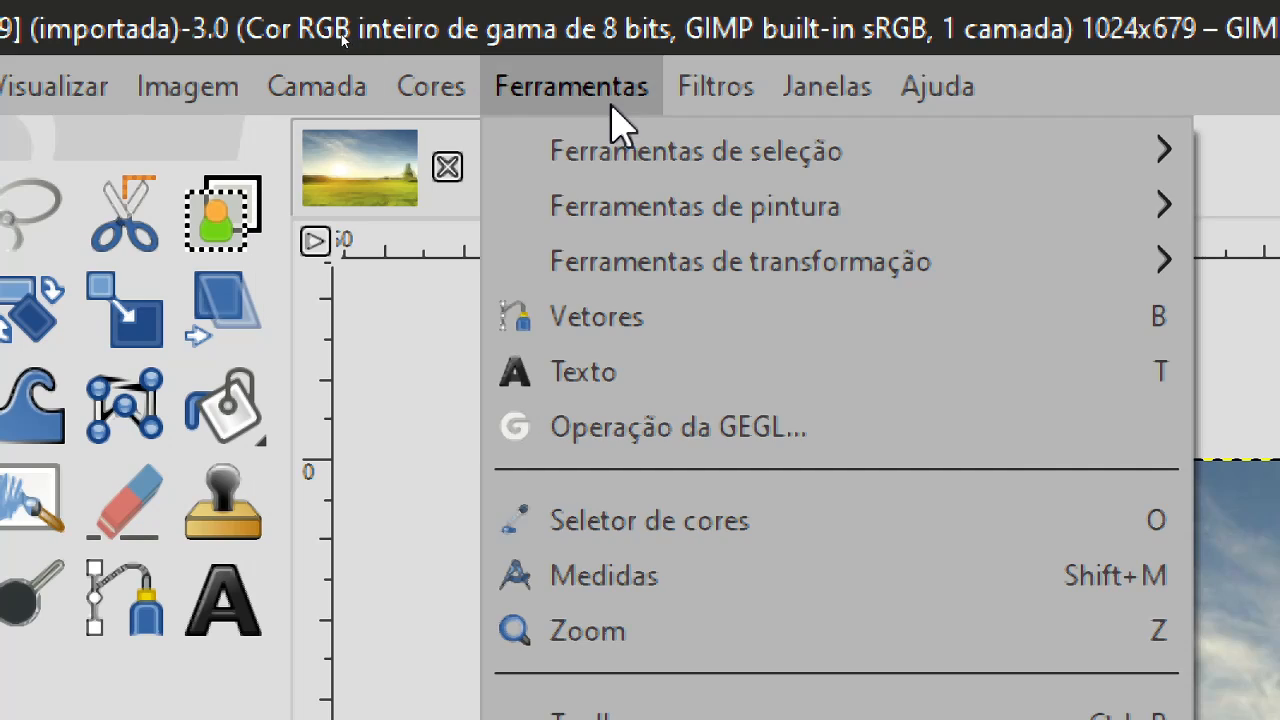
mouse_move(430, 86)
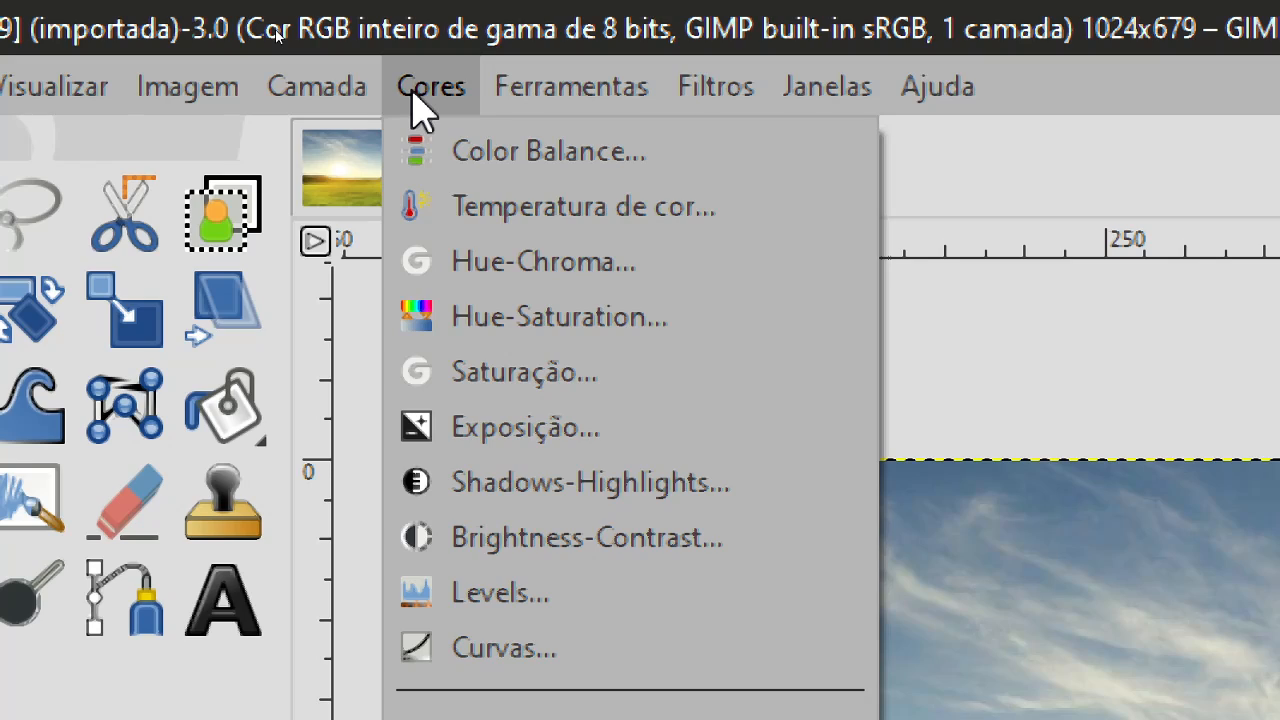
mouse_move(577, 97)
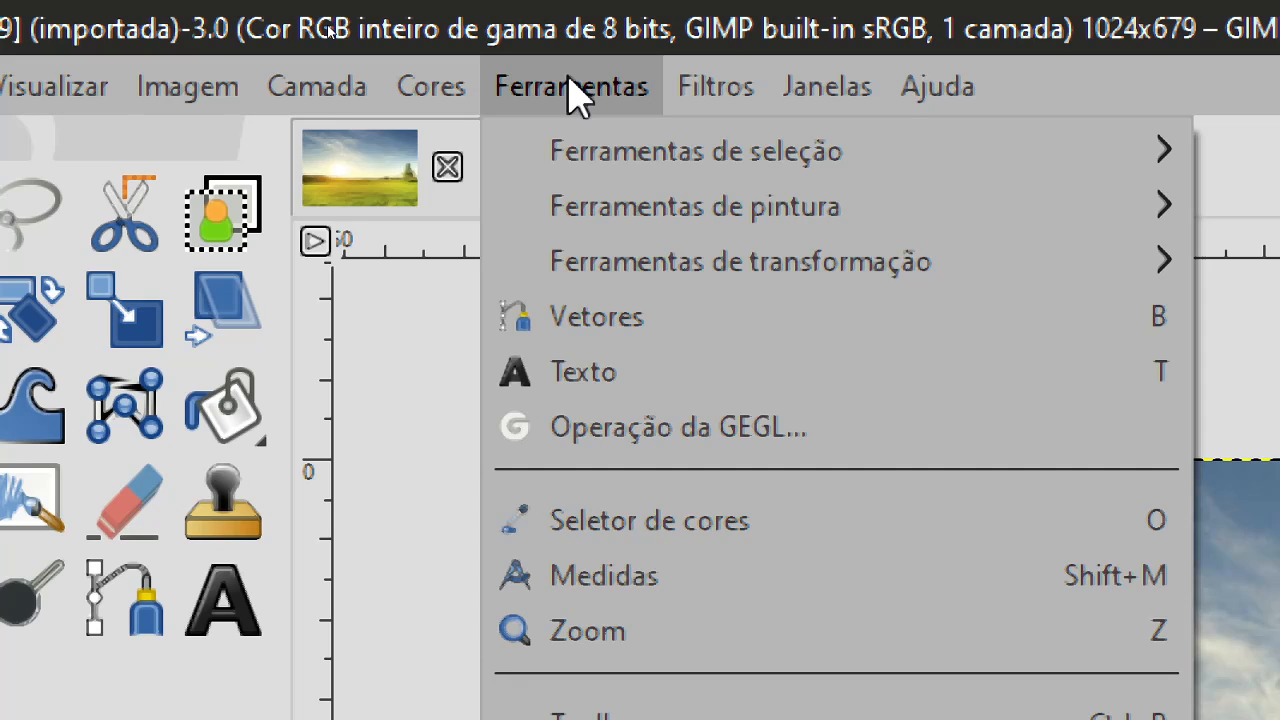
mouse_move(705, 97)
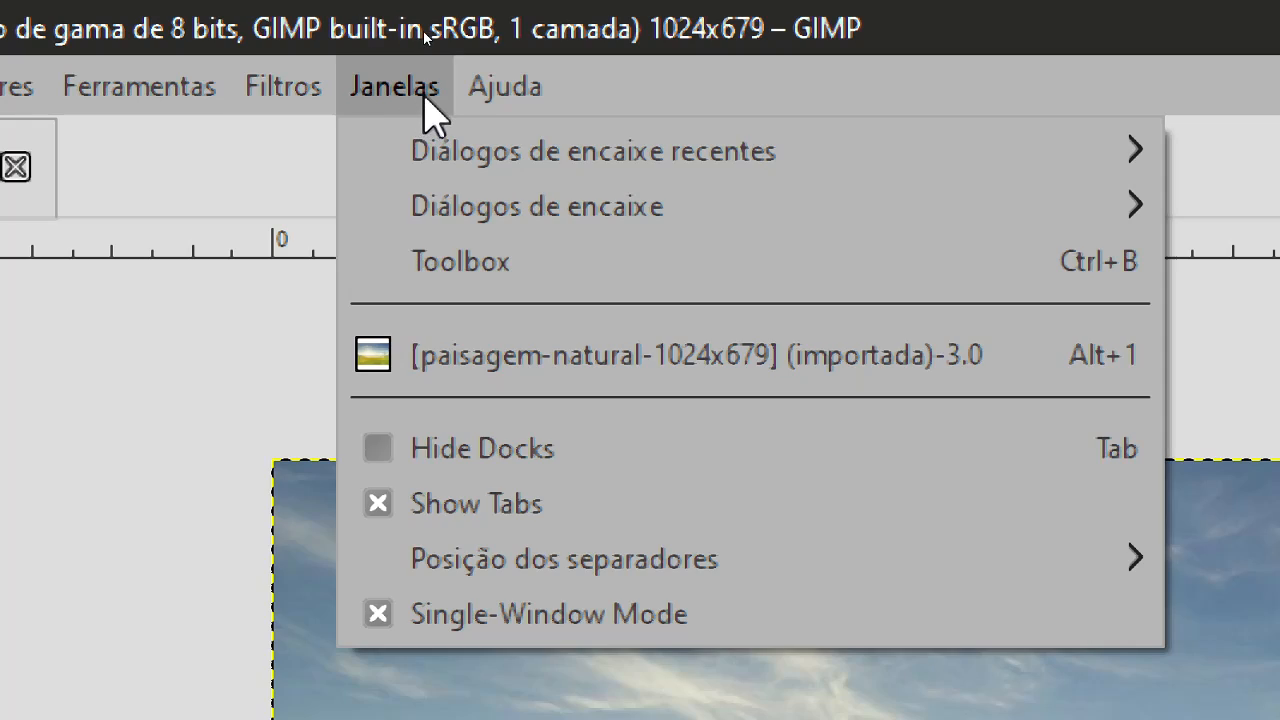
mouse_move(497, 98)
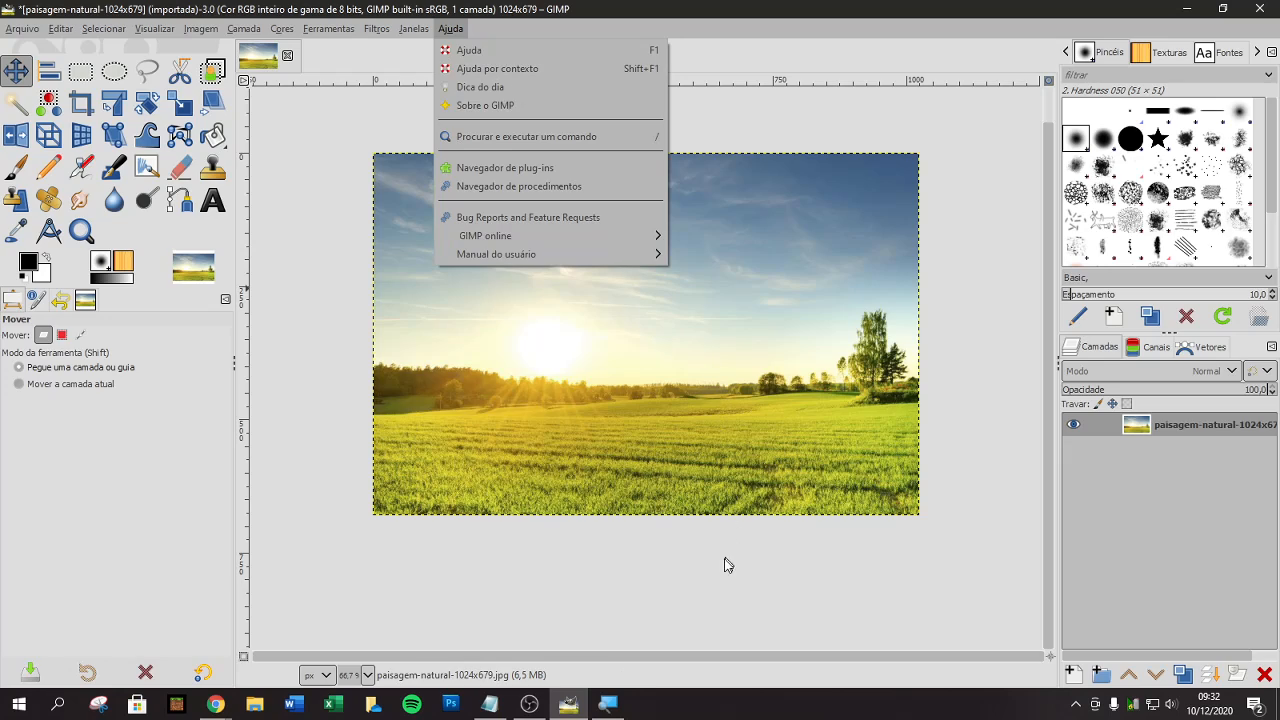
click(725, 560)
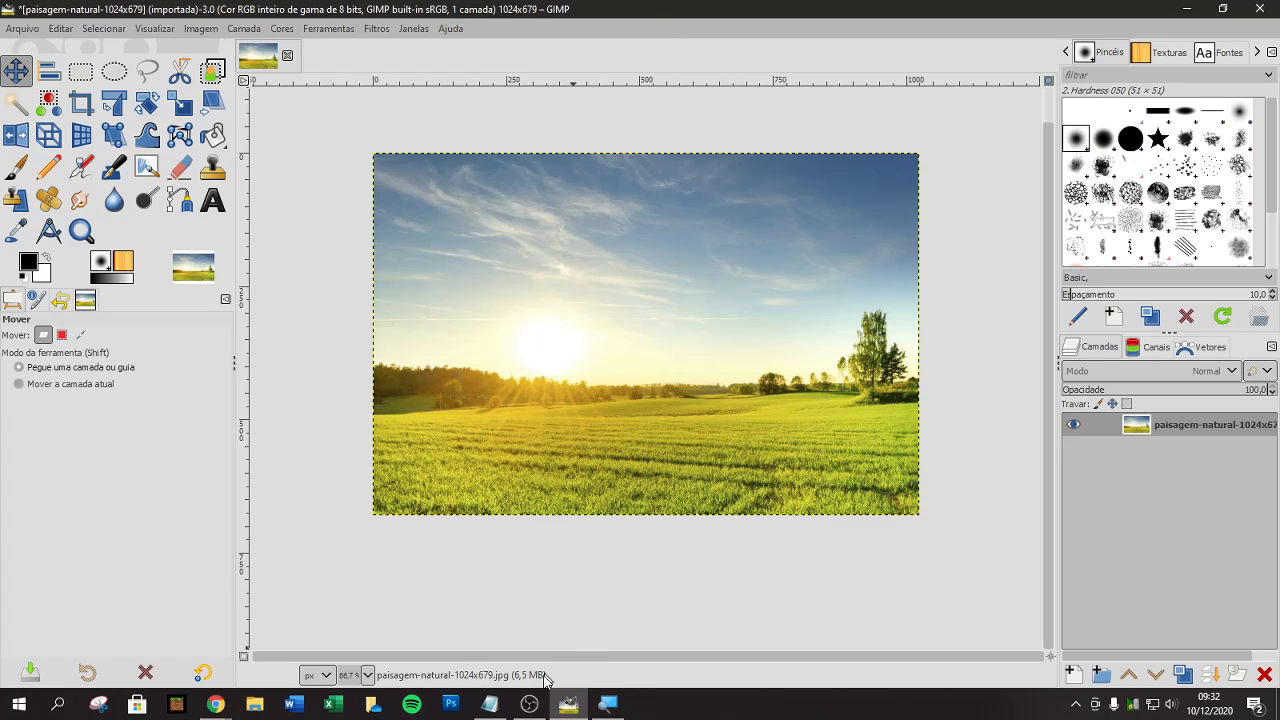
Step: Minimize the Lupa window, dismiss the download bar in Chrome's Google Meet window, and return to GIMP
click(608, 704)
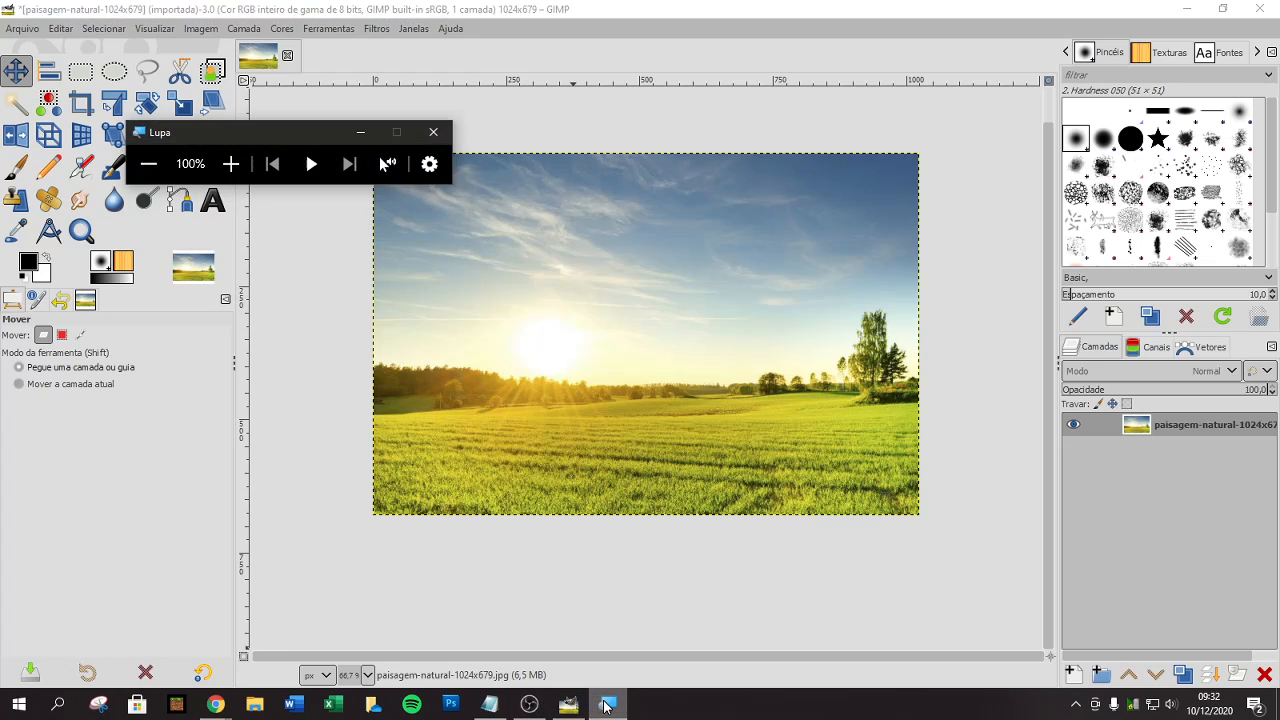
click(366, 134)
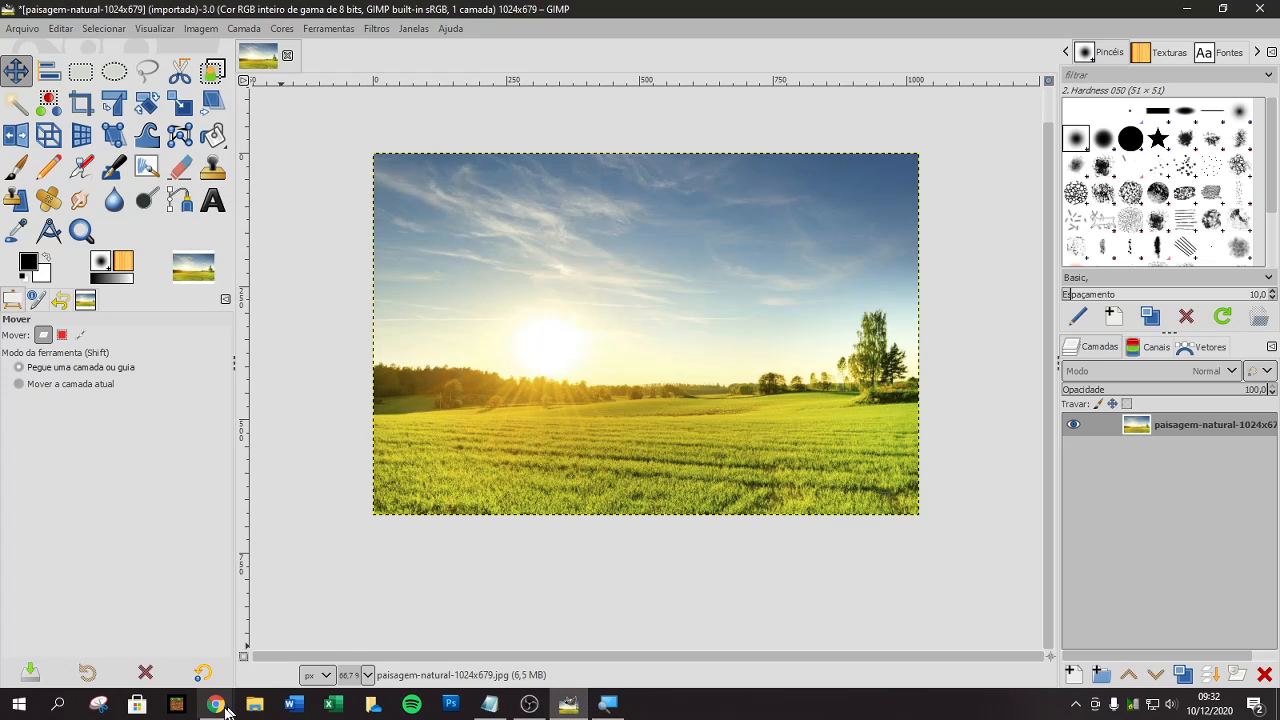
mouse_move(215, 704)
click(157, 641)
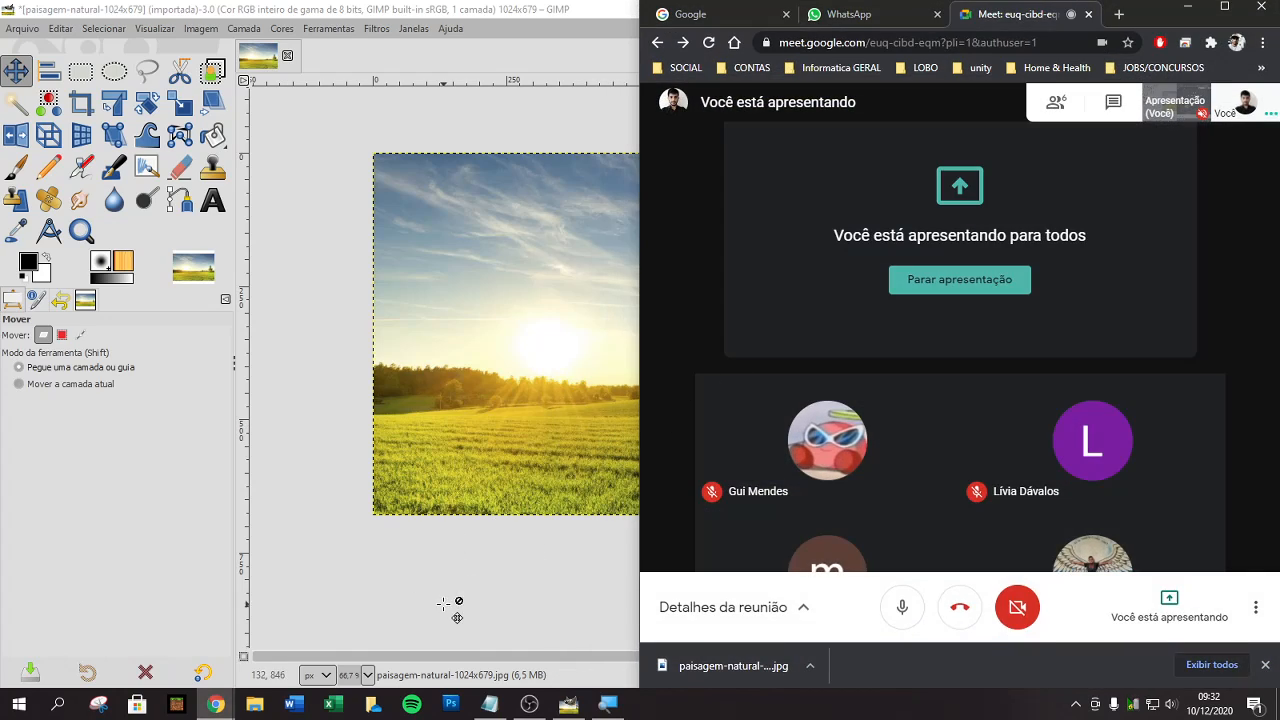
click(1265, 667)
click(562, 585)
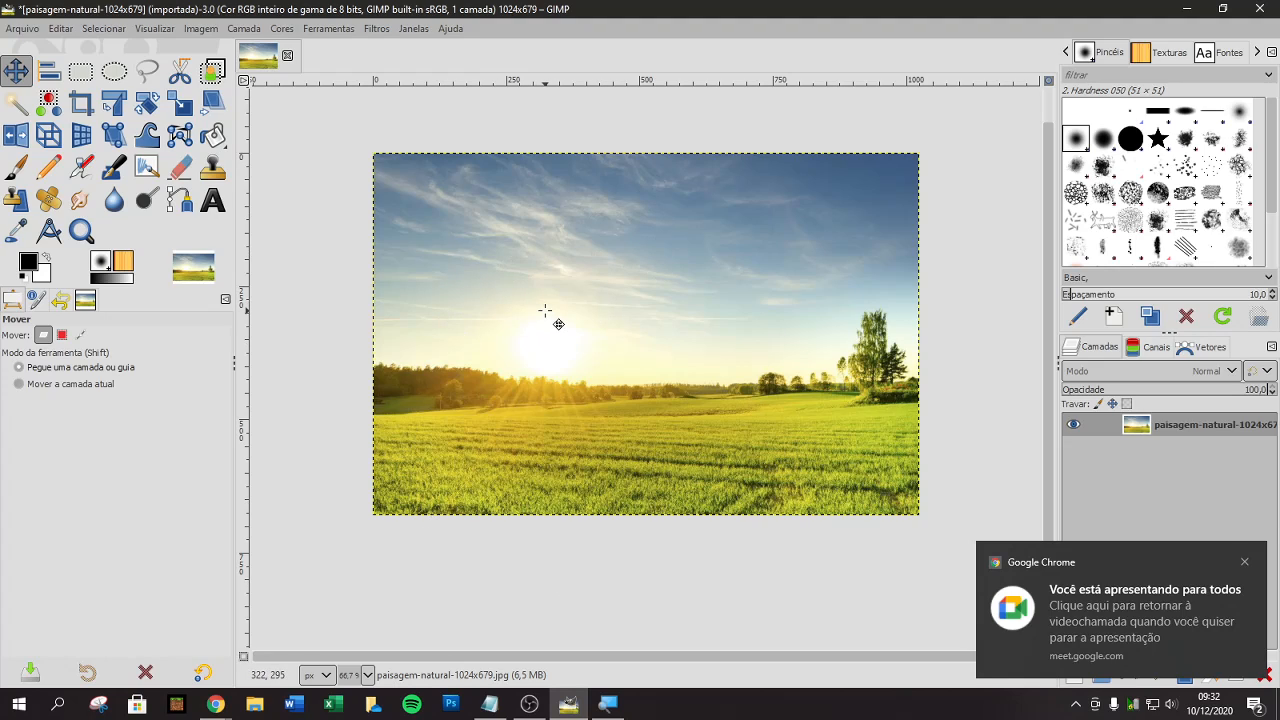
Step: Open another copy of paisagem-natural-1024x679.jpg from the Downloads folder and switch between the two open images
key(ctrl)
scroll(592, 328, up, 1)
scroll(592, 328, down, 1)
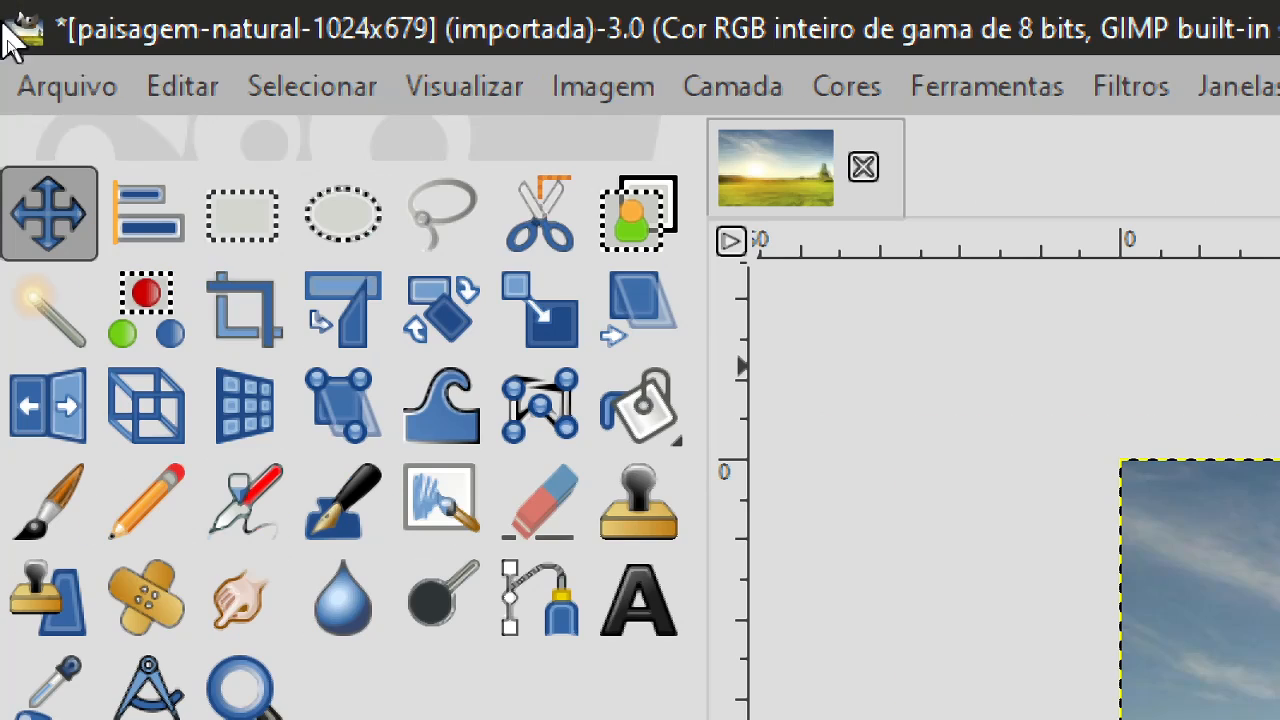
click(32, 90)
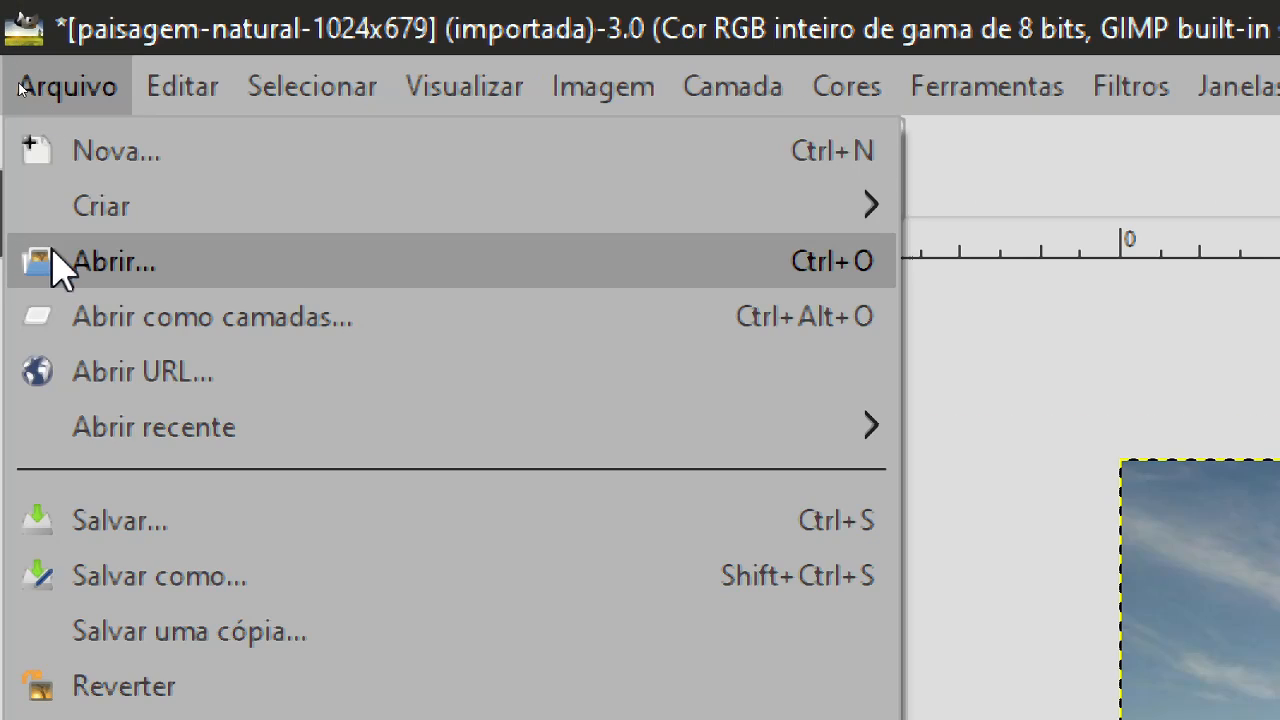
click(792, 281)
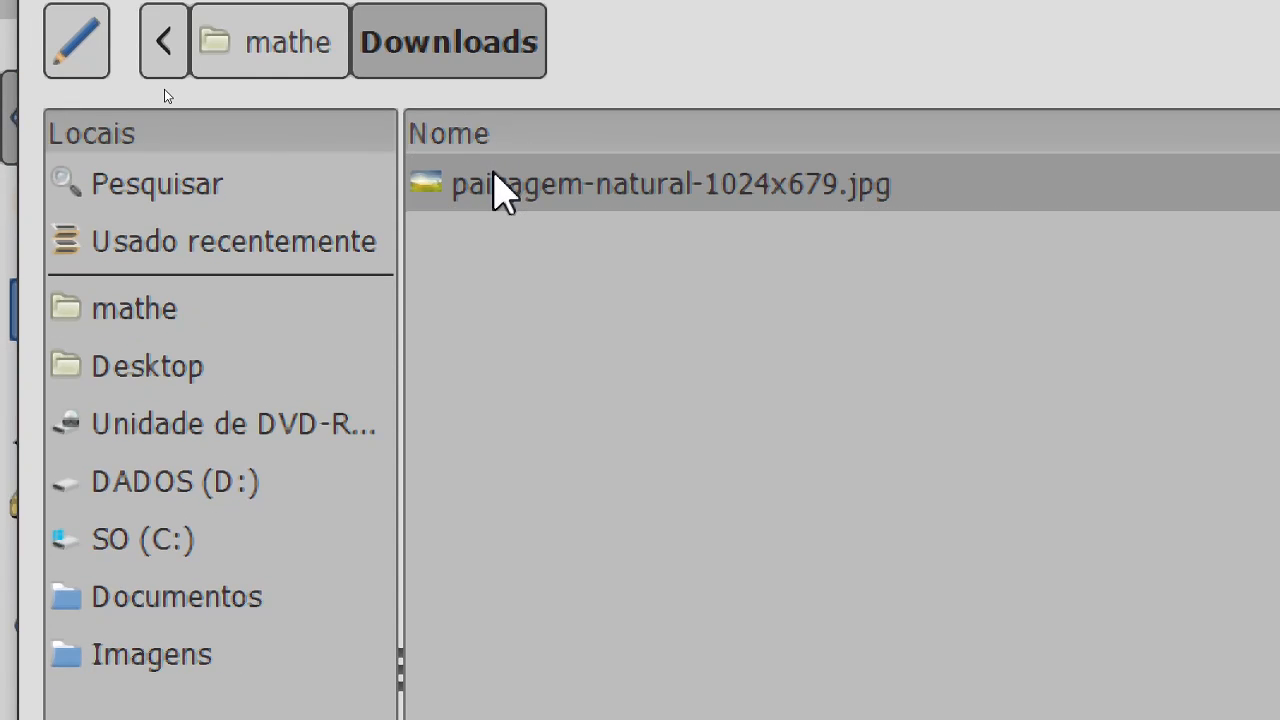
double_click(500, 190)
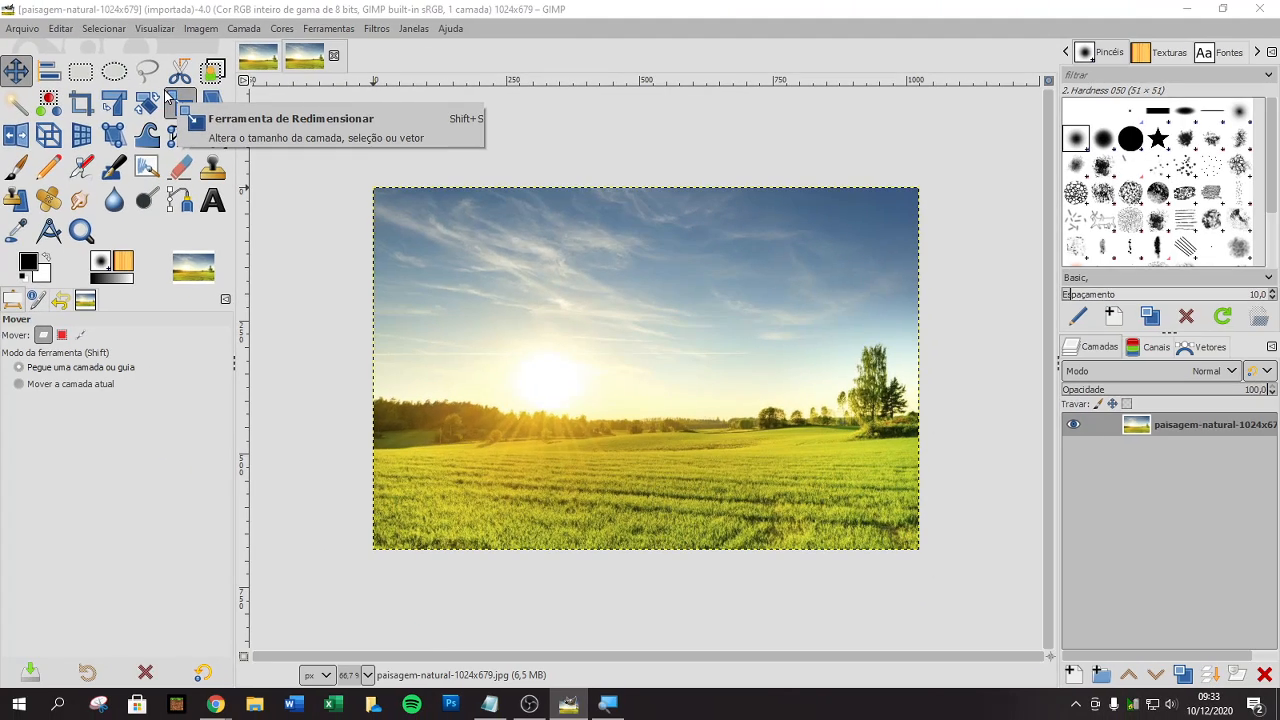
click(254, 59)
click(310, 60)
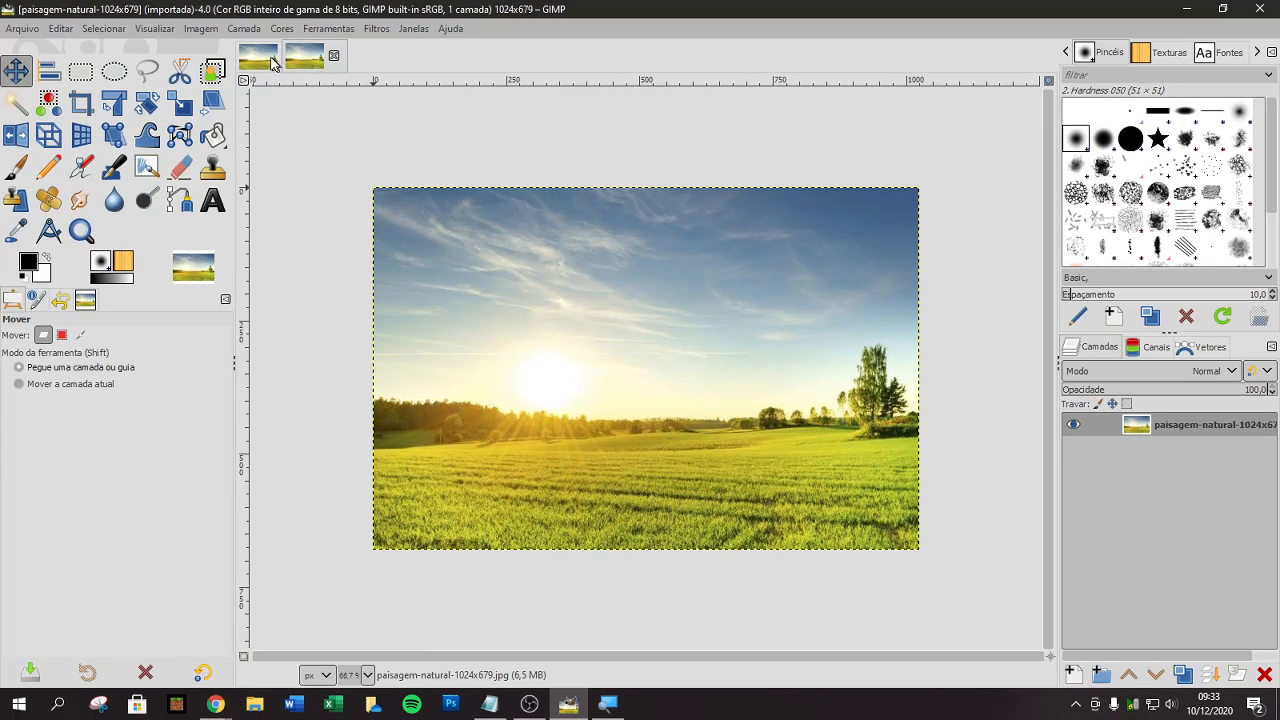
Step: Compare the two open landscape images by alternating between them, ending on the first one
click(273, 64)
click(315, 62)
click(272, 64)
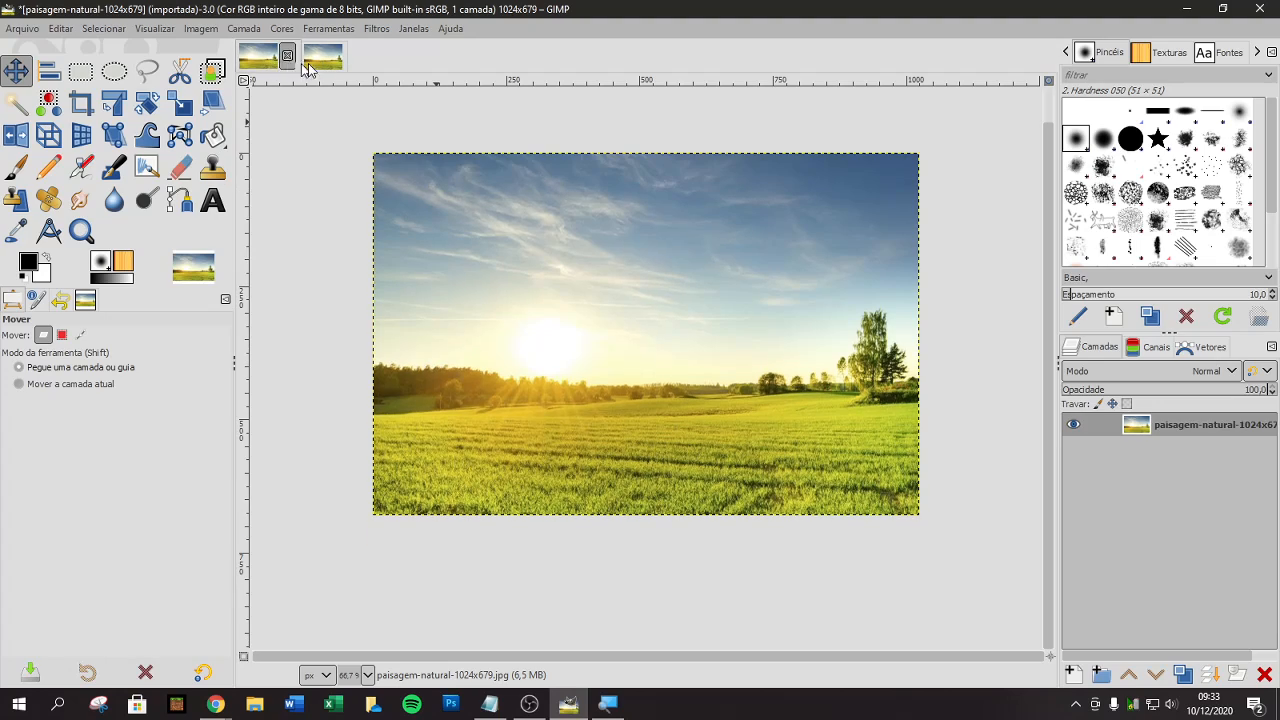
click(315, 62)
click(272, 64)
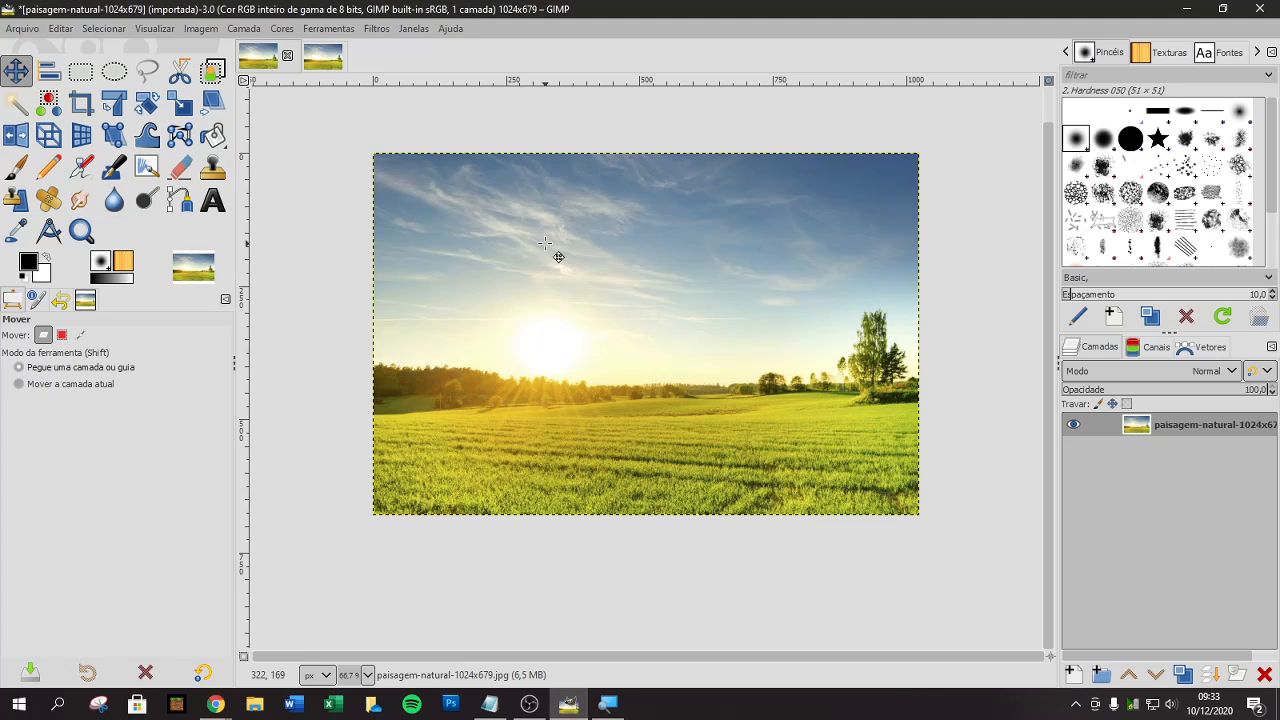
Step: Zoom freely in and out on the landscape image around the tree line, ending at 50%
key(ctrl)
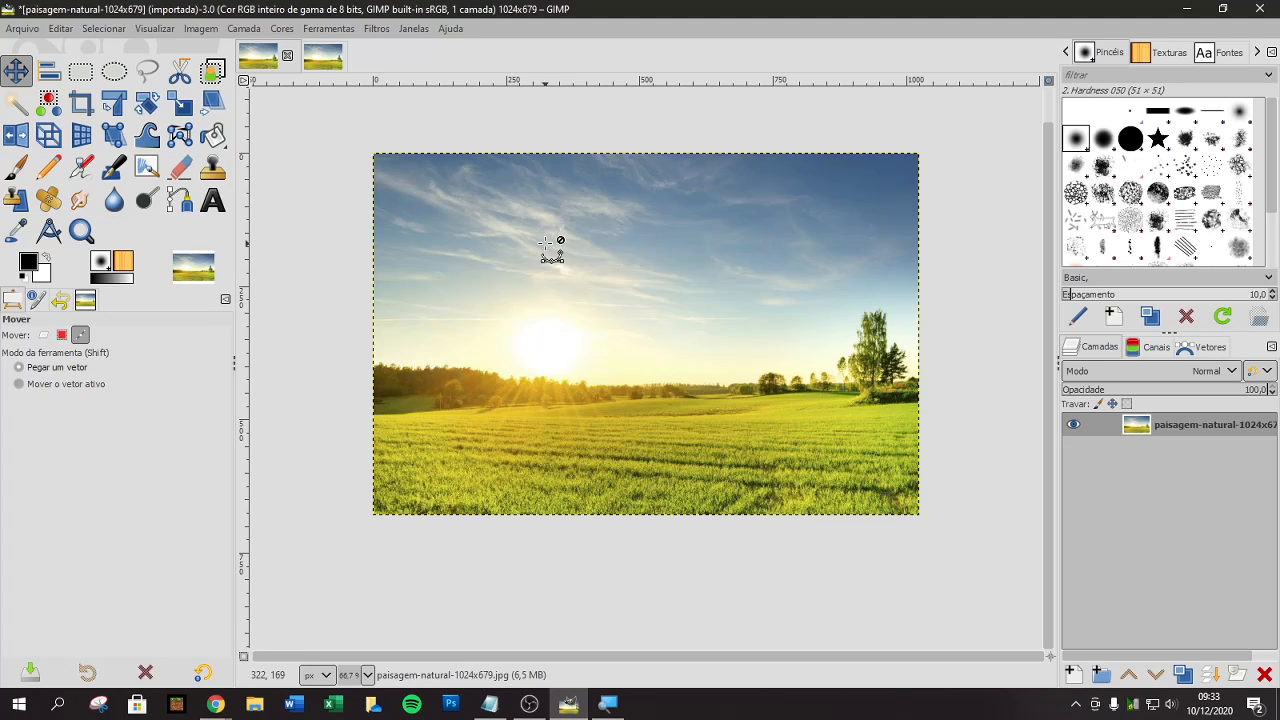
ctrl+scroll(552, 250, up, 1)
ctrl+scroll(555, 248, down, 2)
ctrl+scroll(495, 380, up, 5)
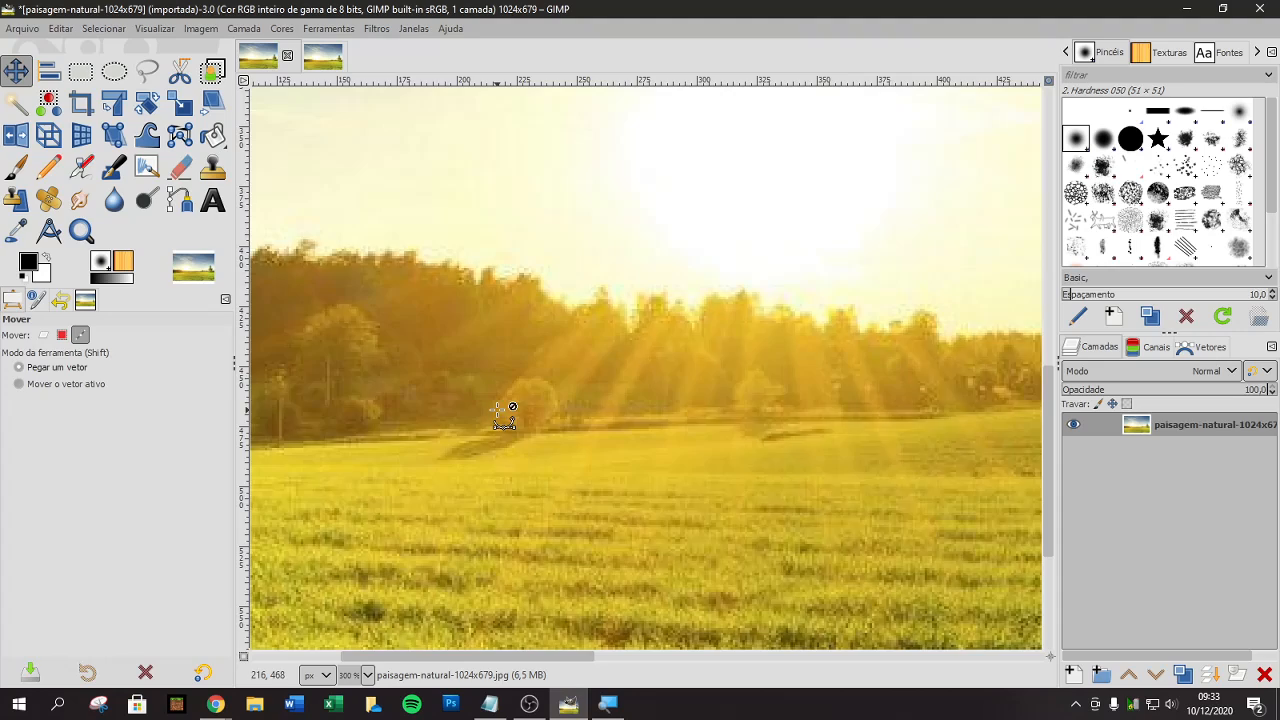
ctrl+scroll(520, 390, up, 4)
ctrl+scroll(600, 300, down, 3)
ctrl+scroll(627, 265, up, 1)
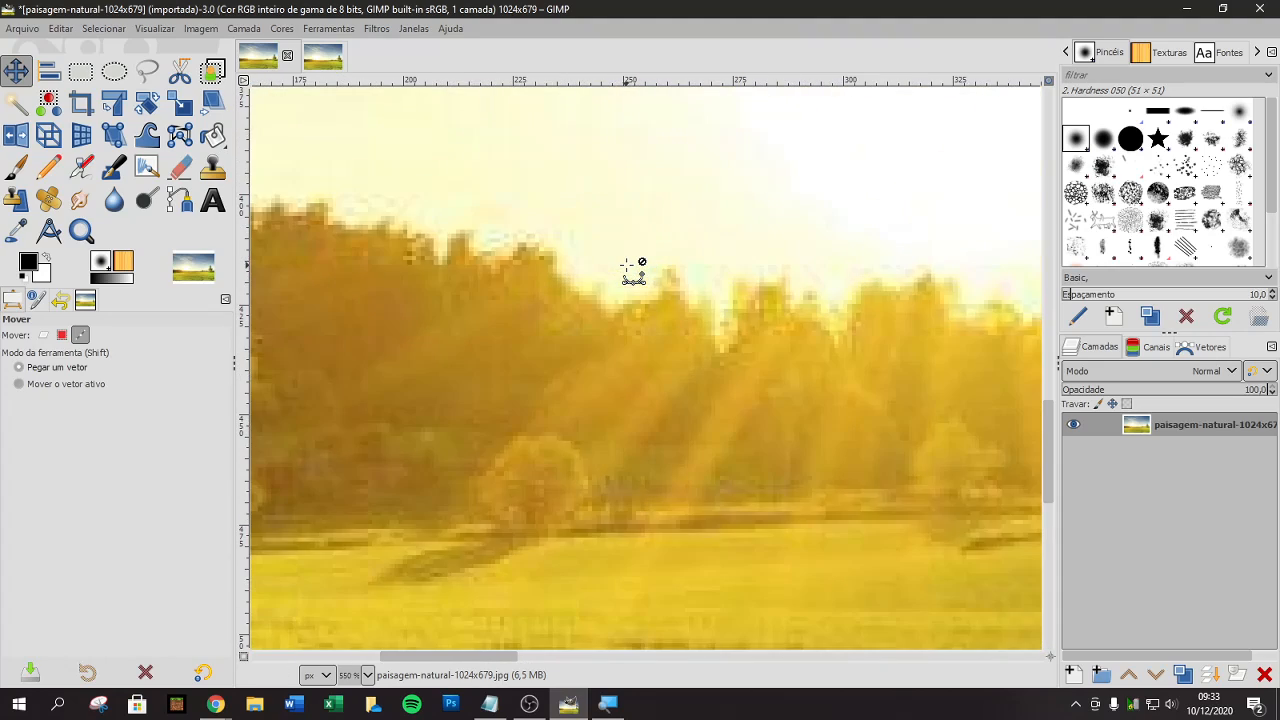
ctrl+scroll(625, 270, up, 1)
ctrl+scroll(534, 297, down, 10)
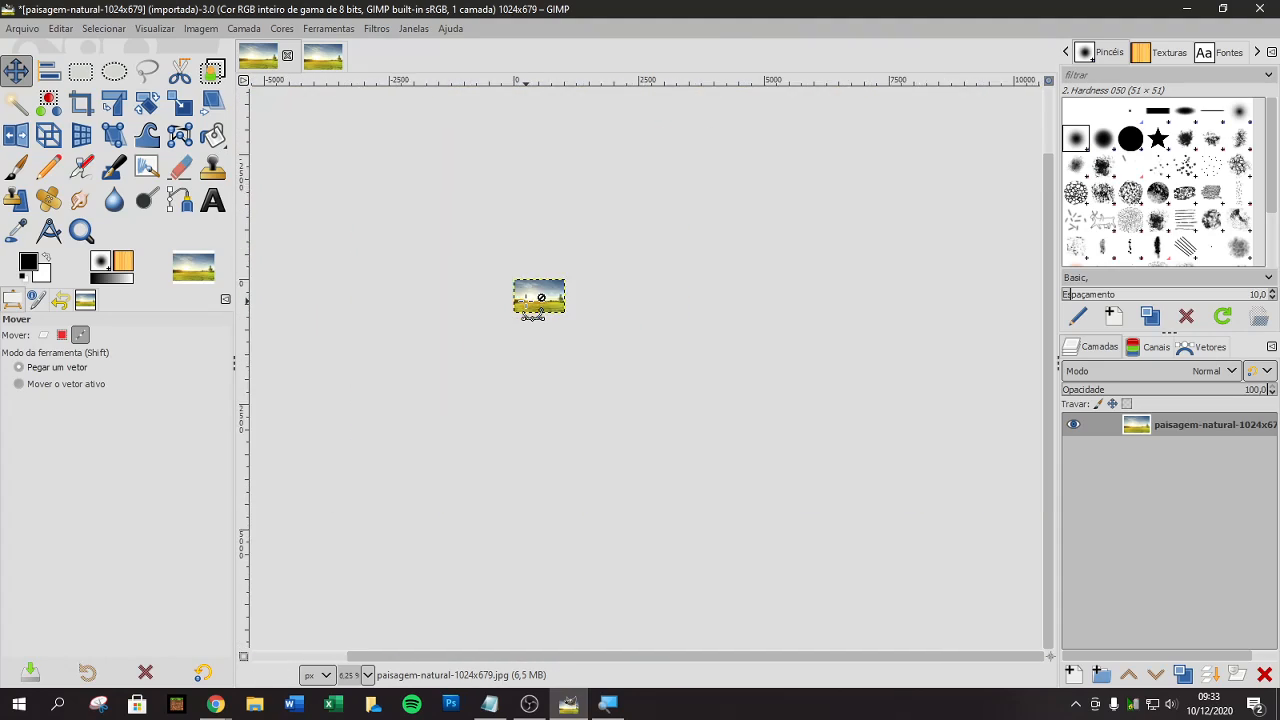
ctrl+scroll(540, 297, up, 8)
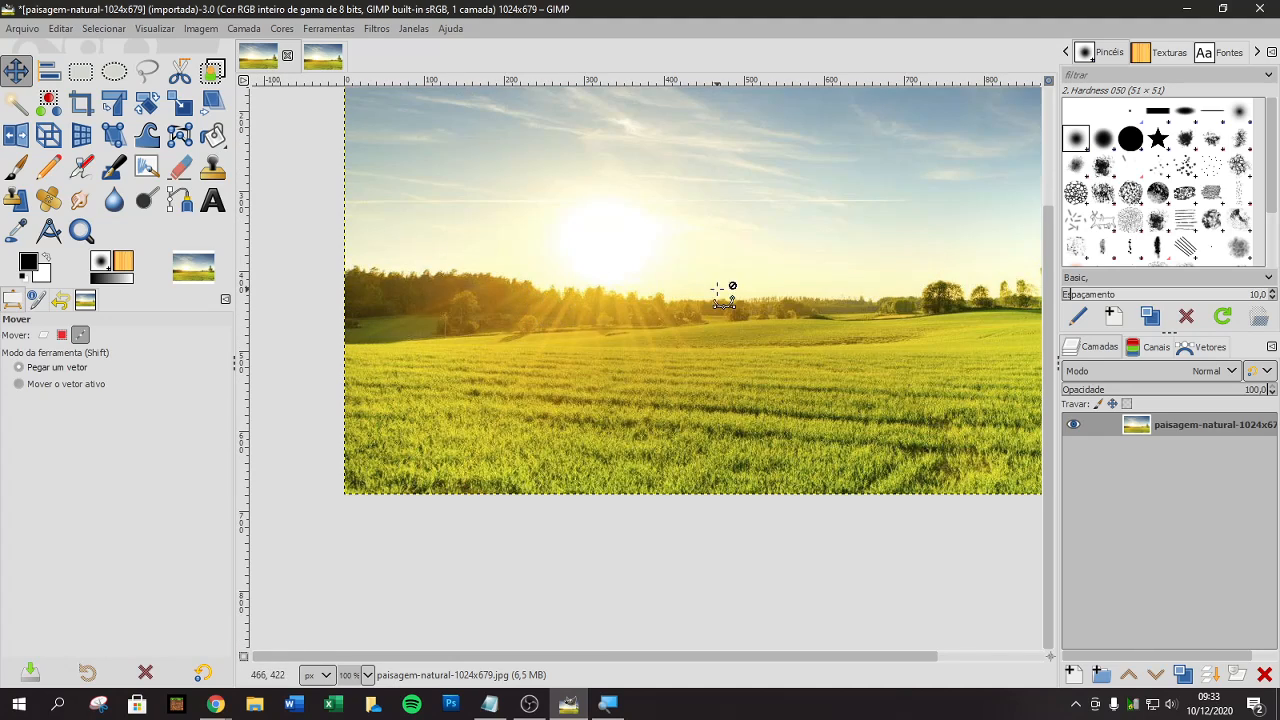
drag(1048, 254, 1062, 173)
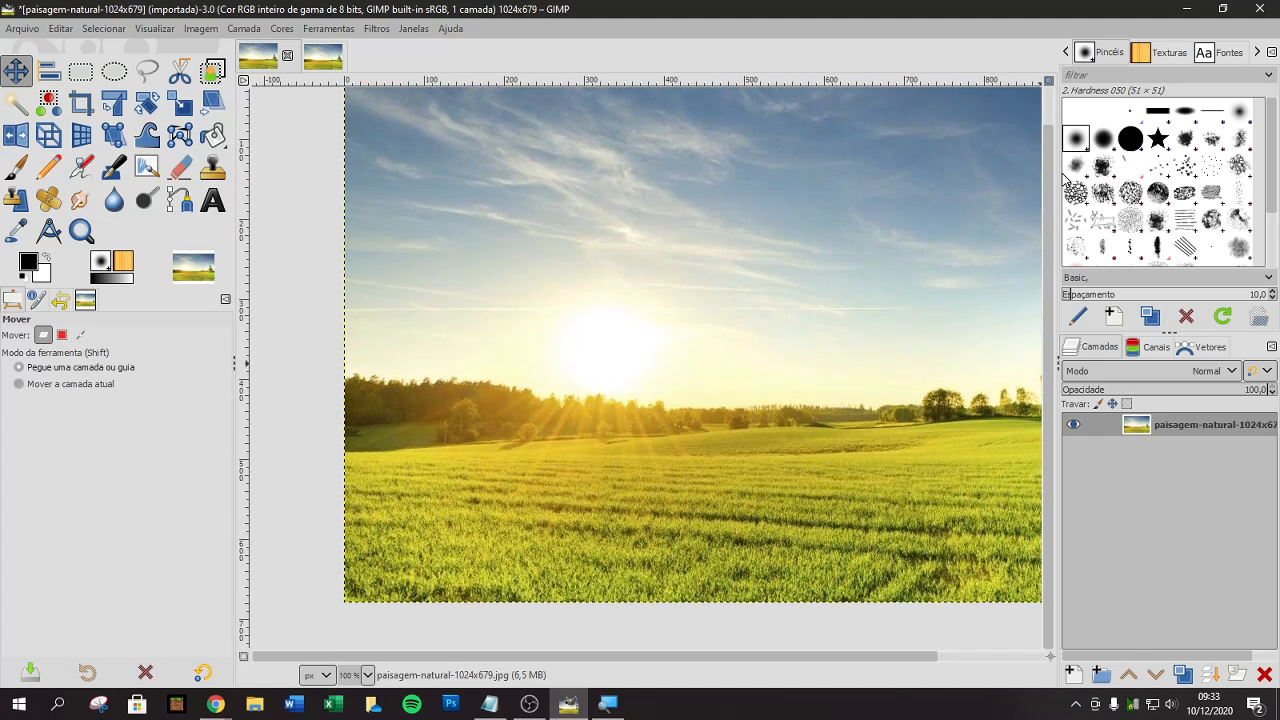
ctrl+scroll(657, 357, down, 2)
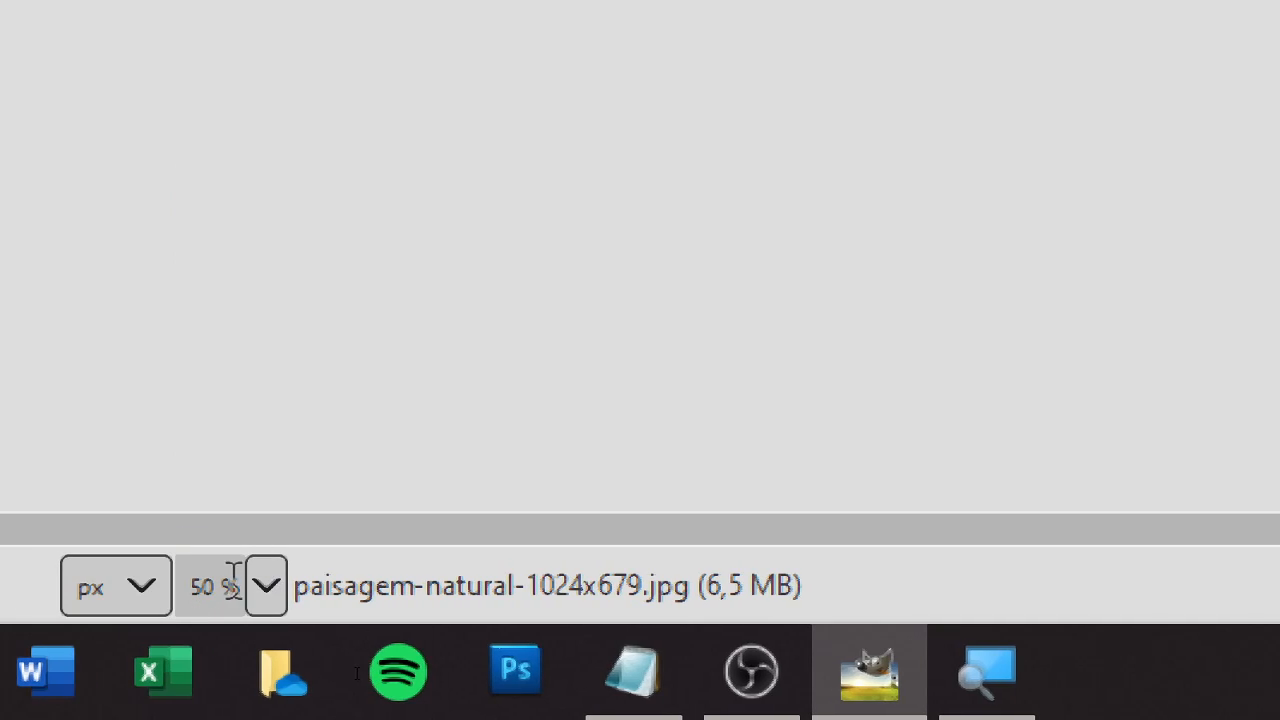
Step: Display the image at the preset zoom levels 25%, 50% and 100%, and shift the view sideways
click(268, 587)
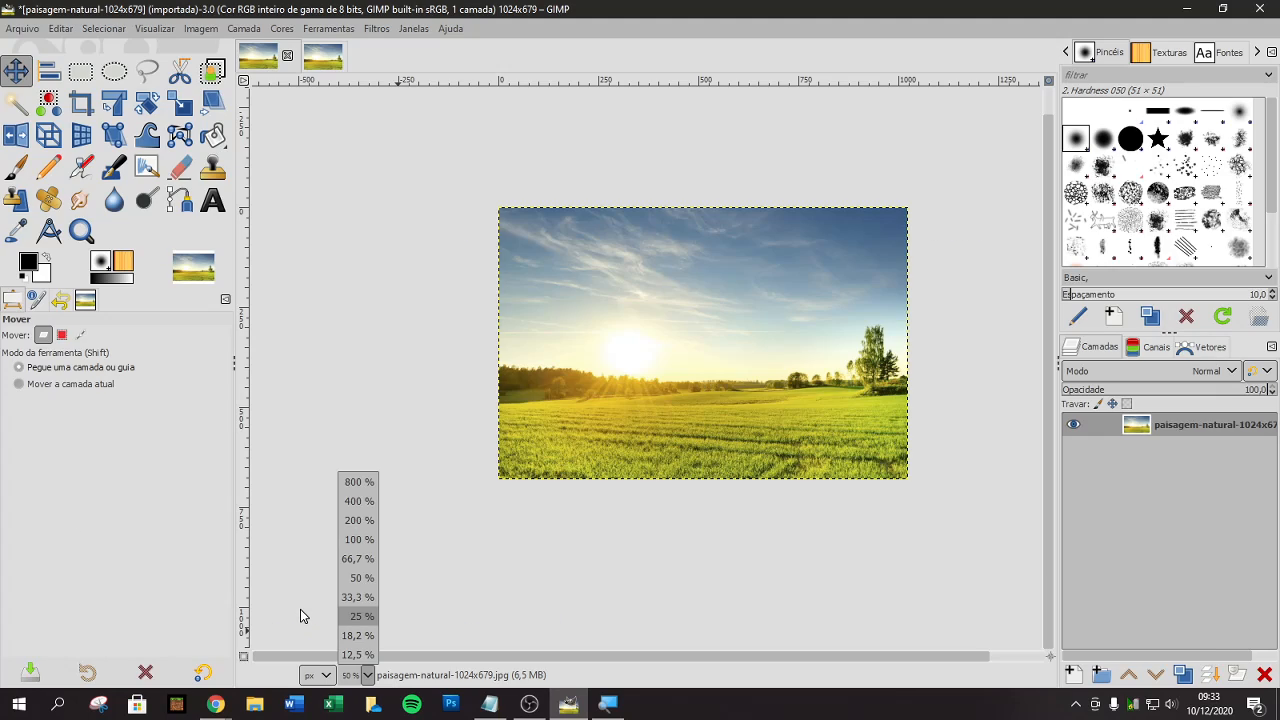
click(350, 616)
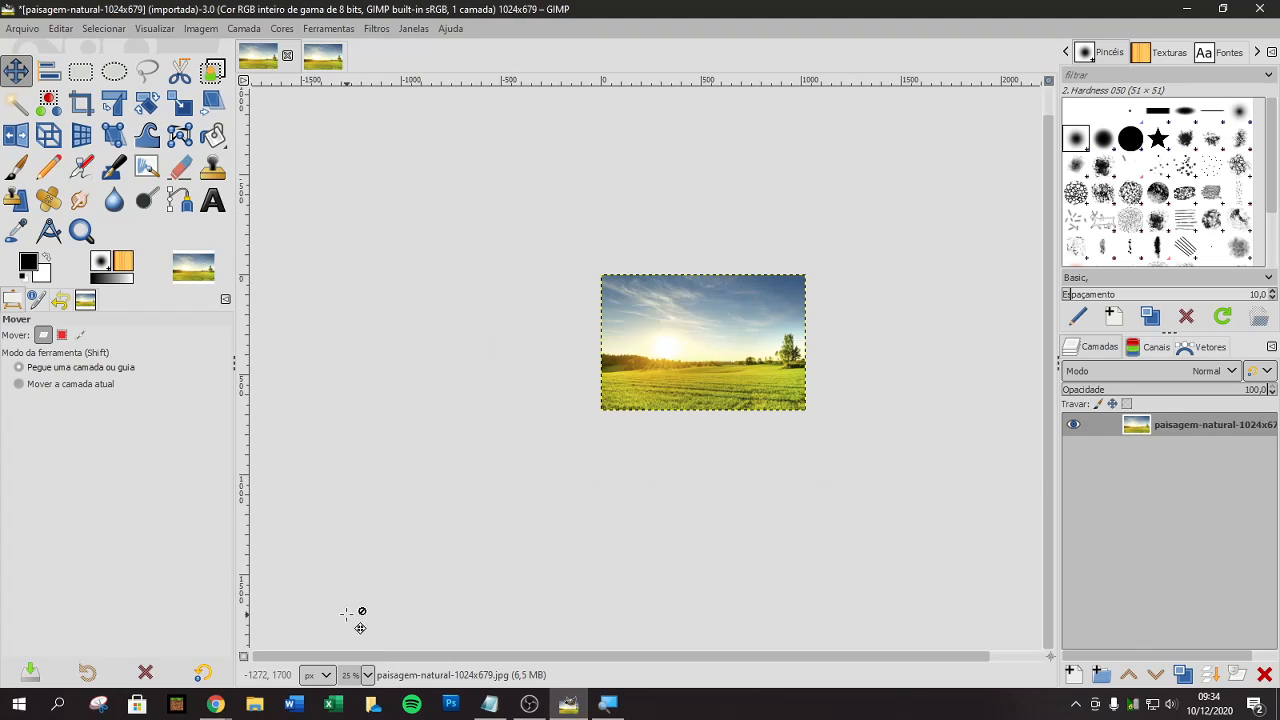
click(368, 675)
click(362, 578)
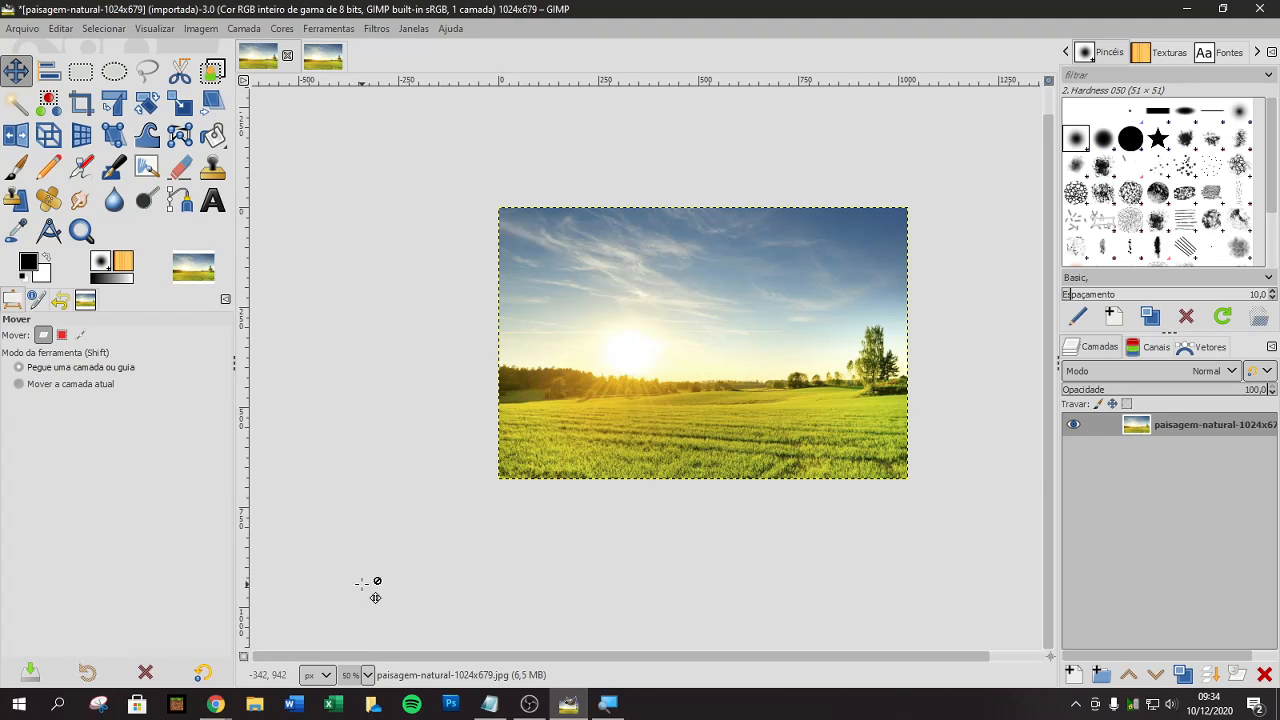
click(368, 675)
click(362, 539)
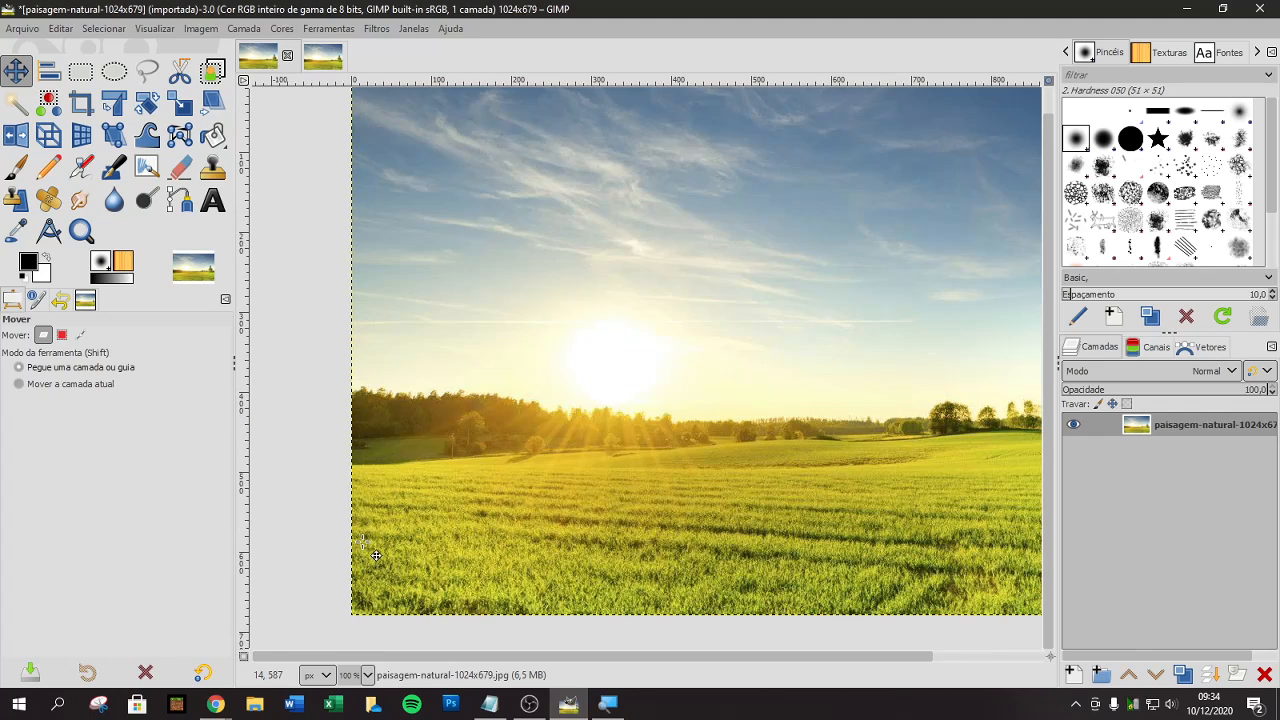
drag(462, 650, 504, 652)
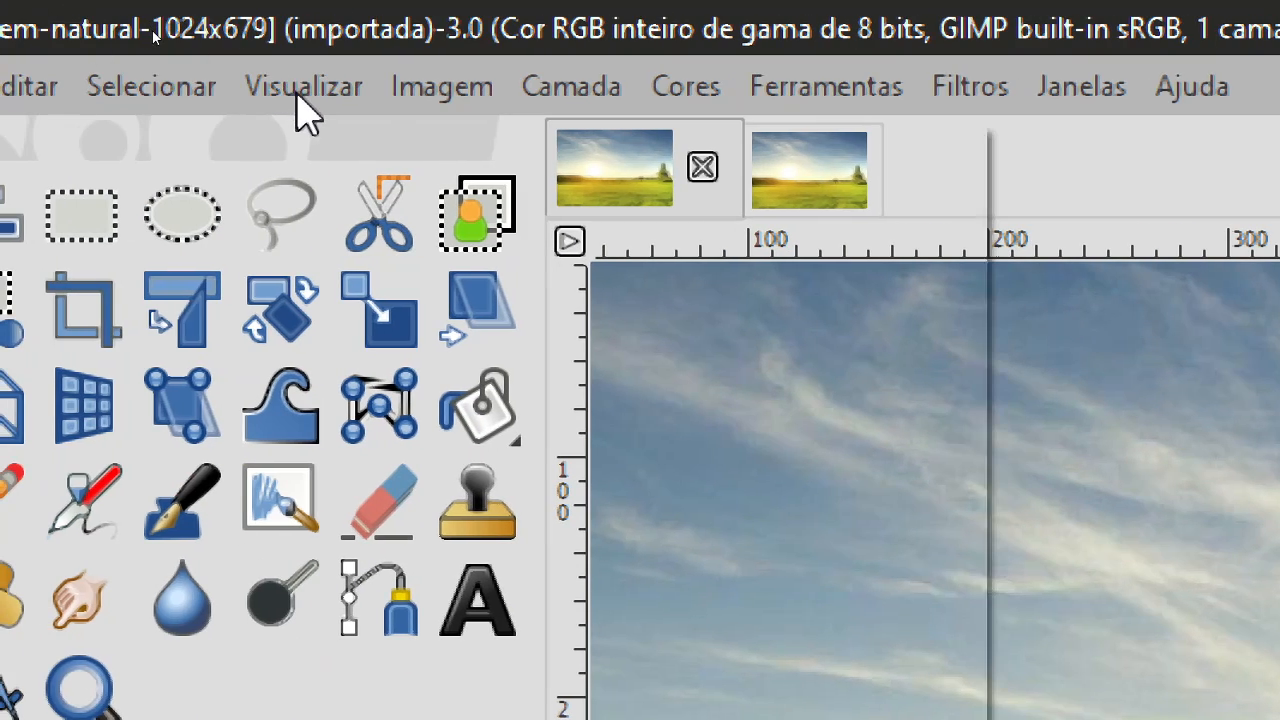
Step: Examine the available Zoom commands and their shortcuts, including Aumentar and Diminuir, without choosing one
click(303, 86)
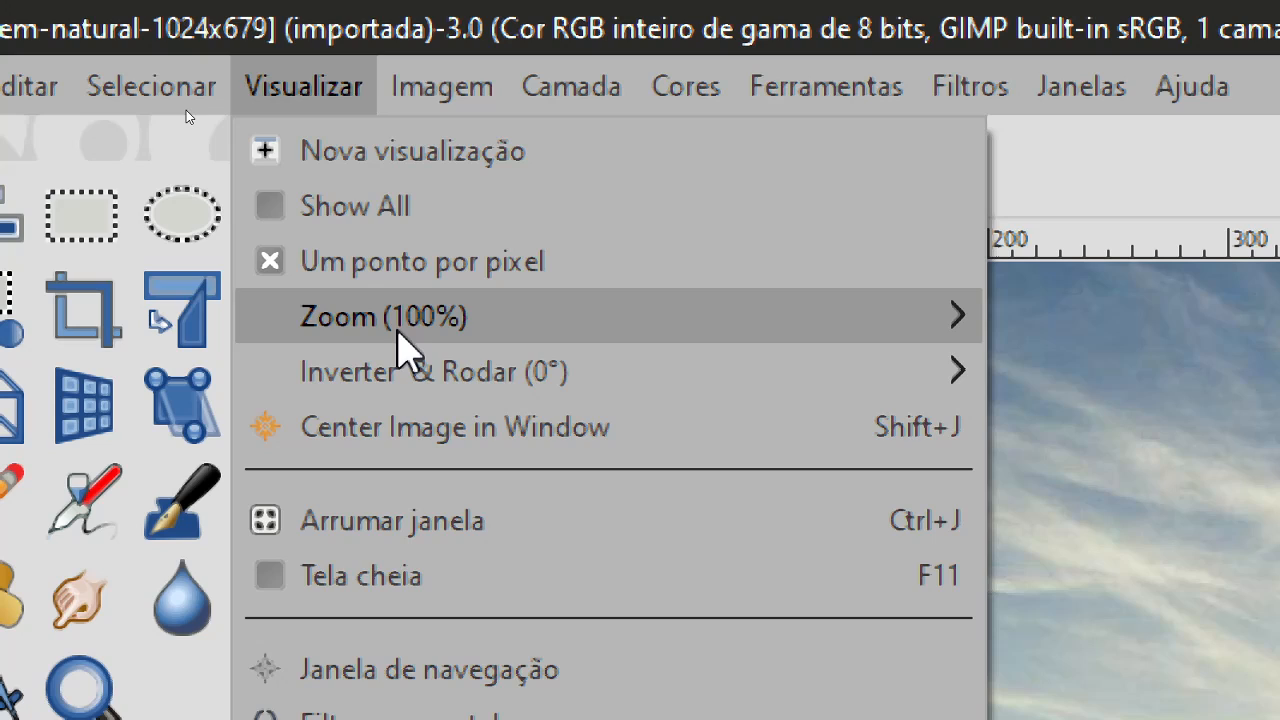
mouse_move(443, 337)
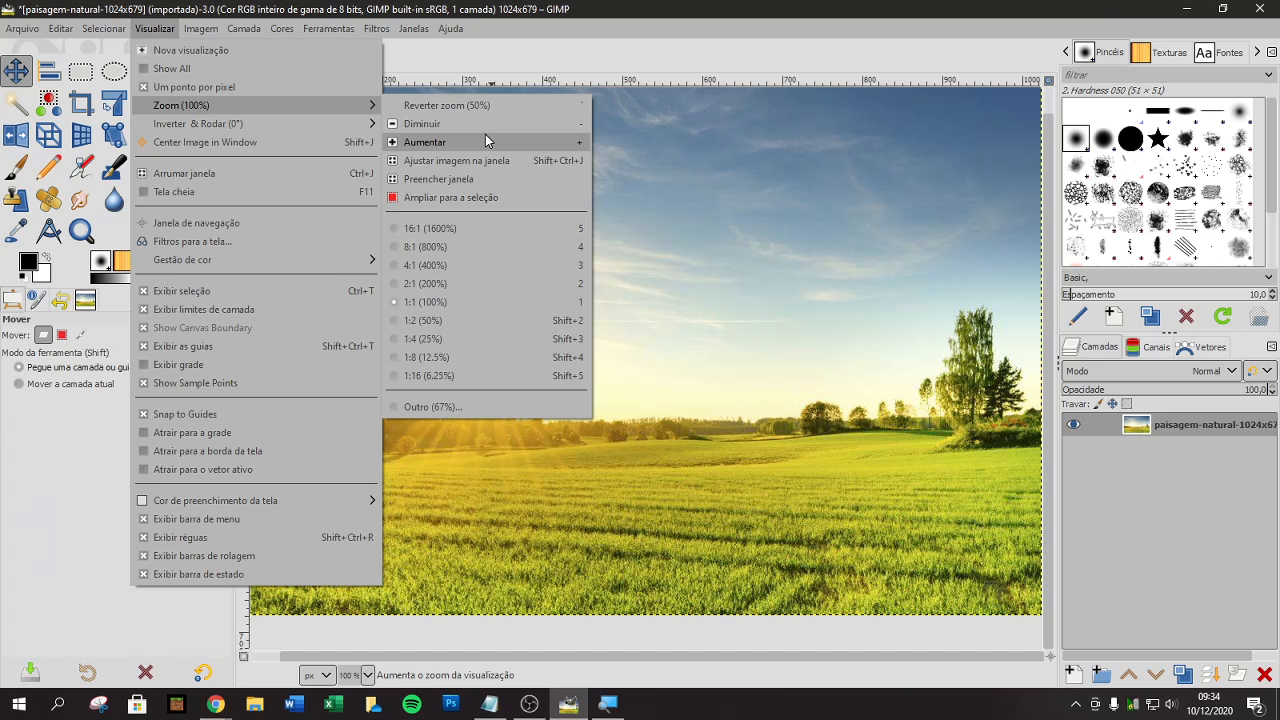
click(706, 340)
Step: Enlarge and reduce the image view step by step with the zoom shortcuts, finishing at 50%
key(plus)
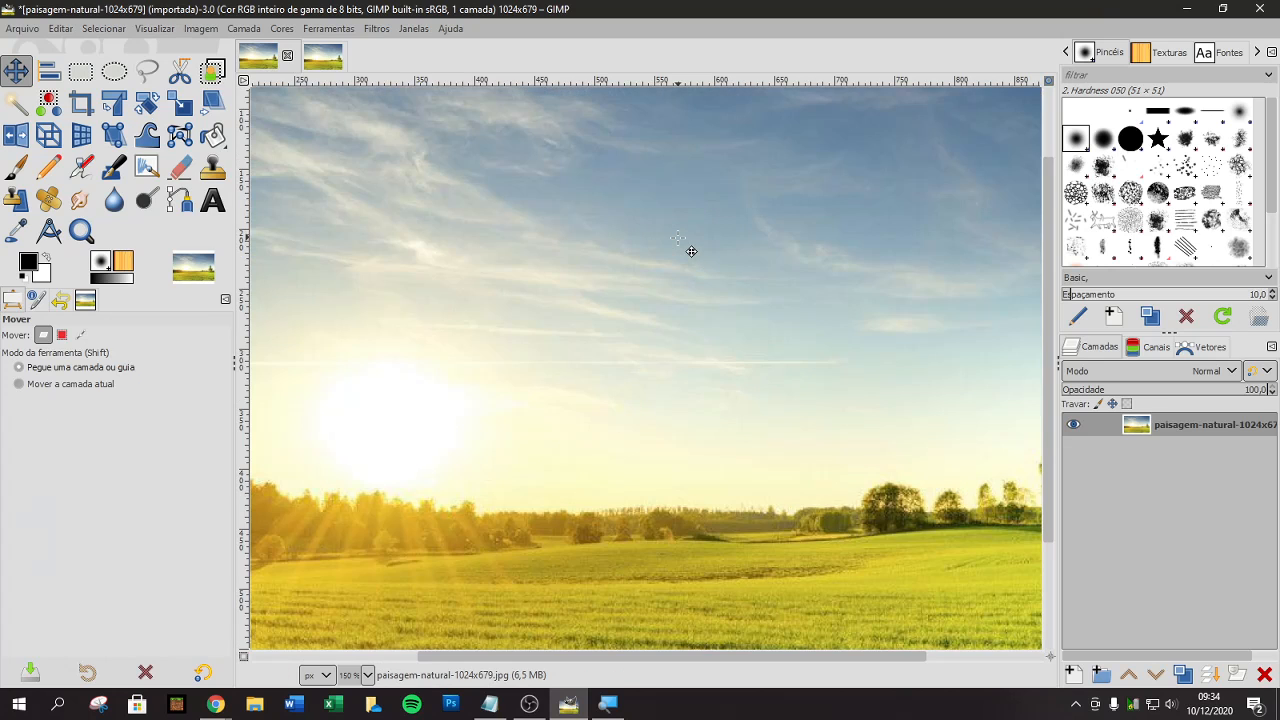
key(minus)
key(minus)
key(minus)
key(minus)
key(minus)
key(plus)
key(plus)
key(plus)
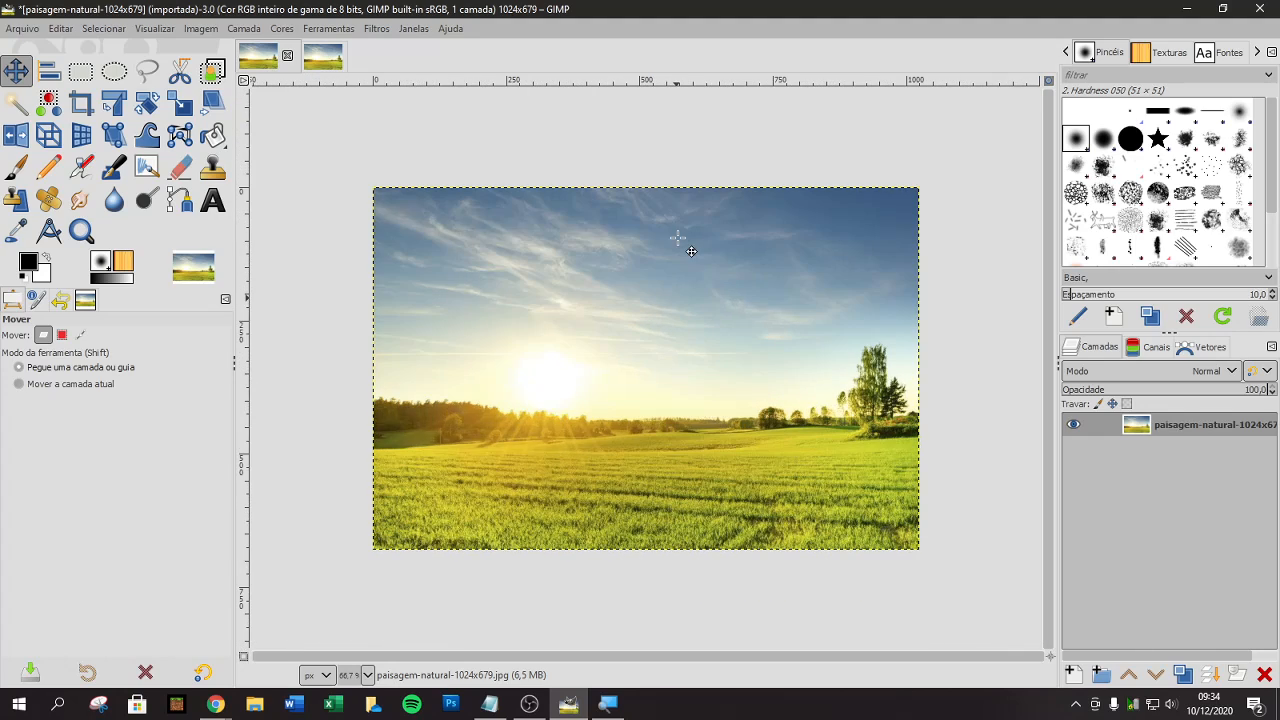
key(plus)
key(plus)
key(plus)
key(minus)
key(minus)
key(minus)
key(minus)
key(minus)
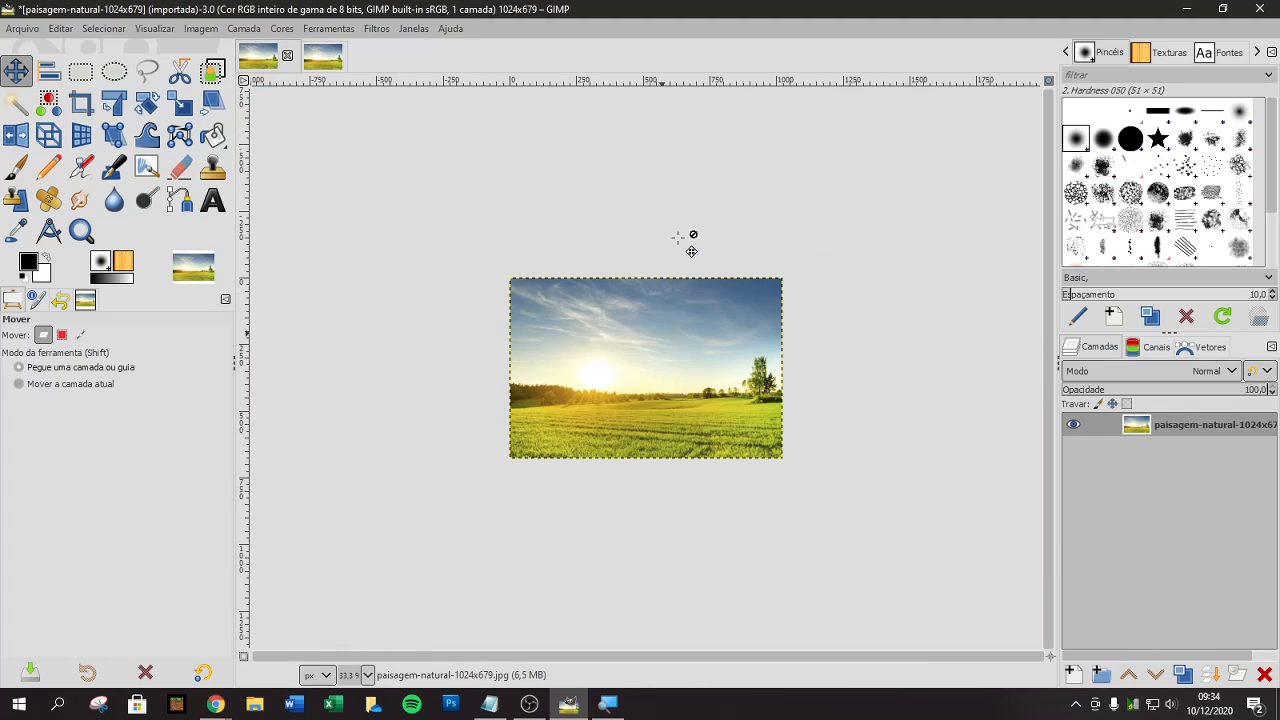
key(plus)
key(plus)
key(plus)
key(plus)
key(minus)
key(minus)
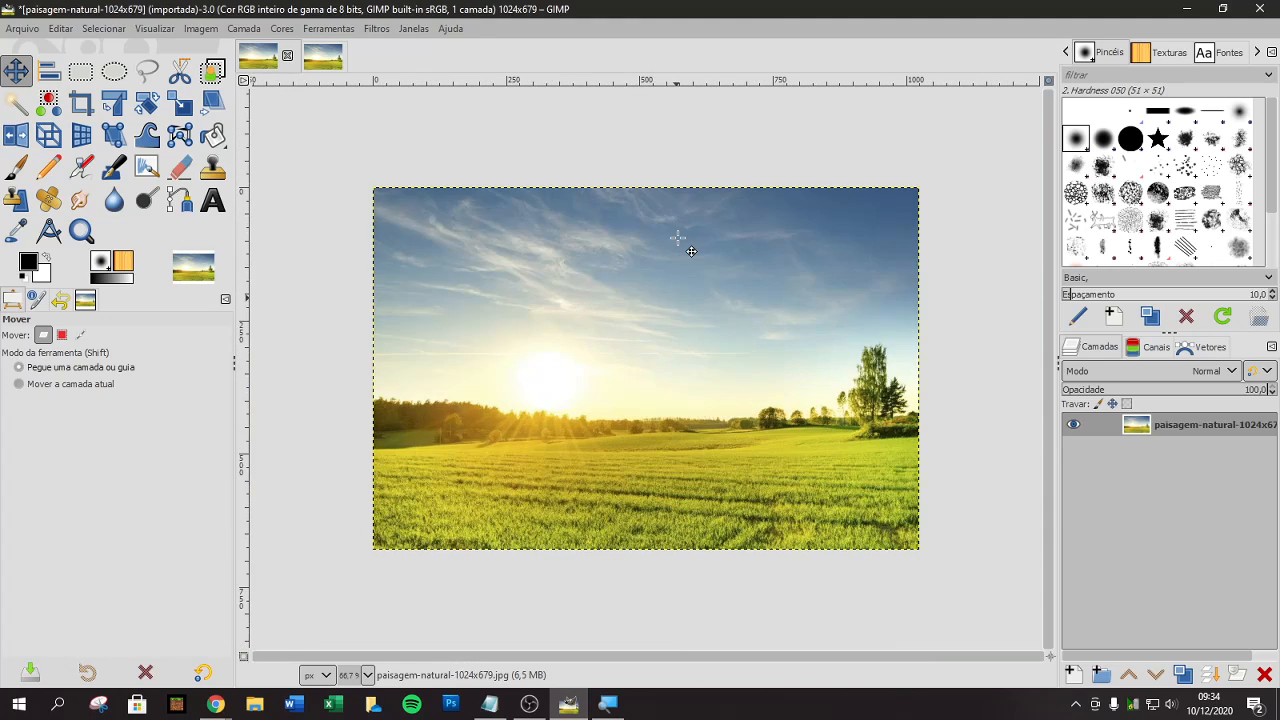
key(plus)
key(minus)
key(minus)
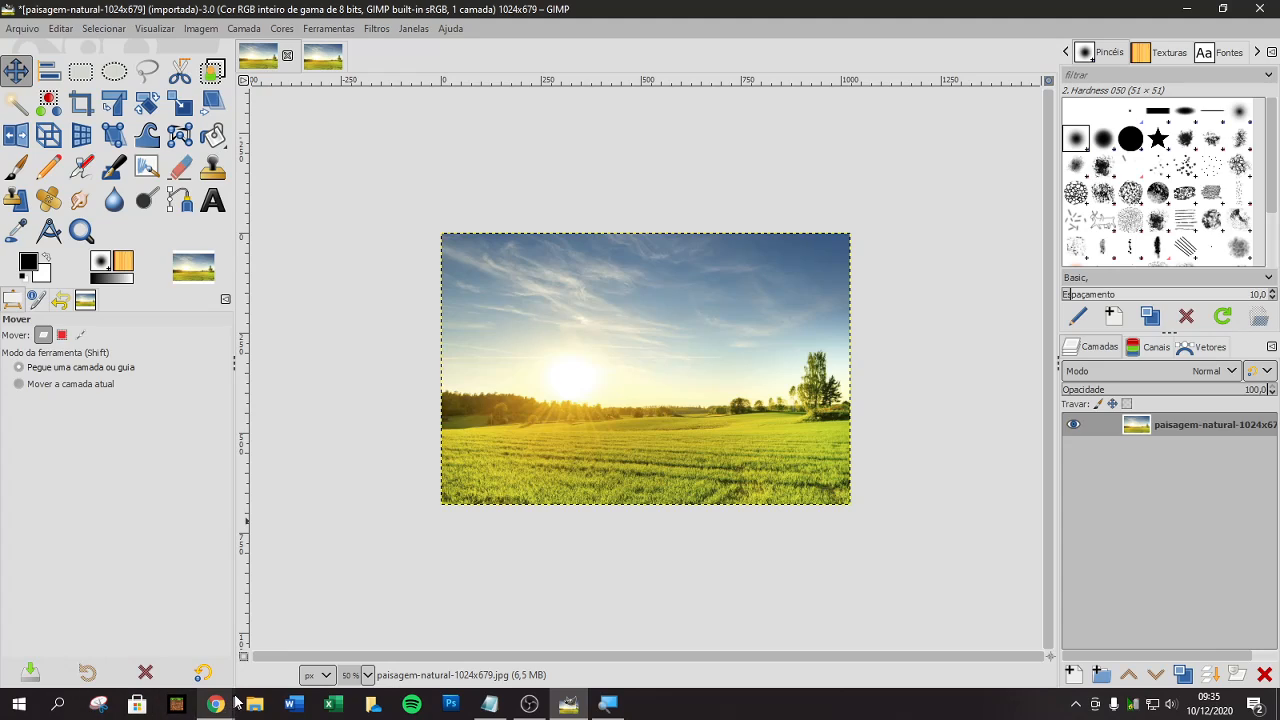
Step: Switch to the Notepad notes, add the line "propriedade da imagem pag.26" below the GIMP address, and highlight it
click(489, 704)
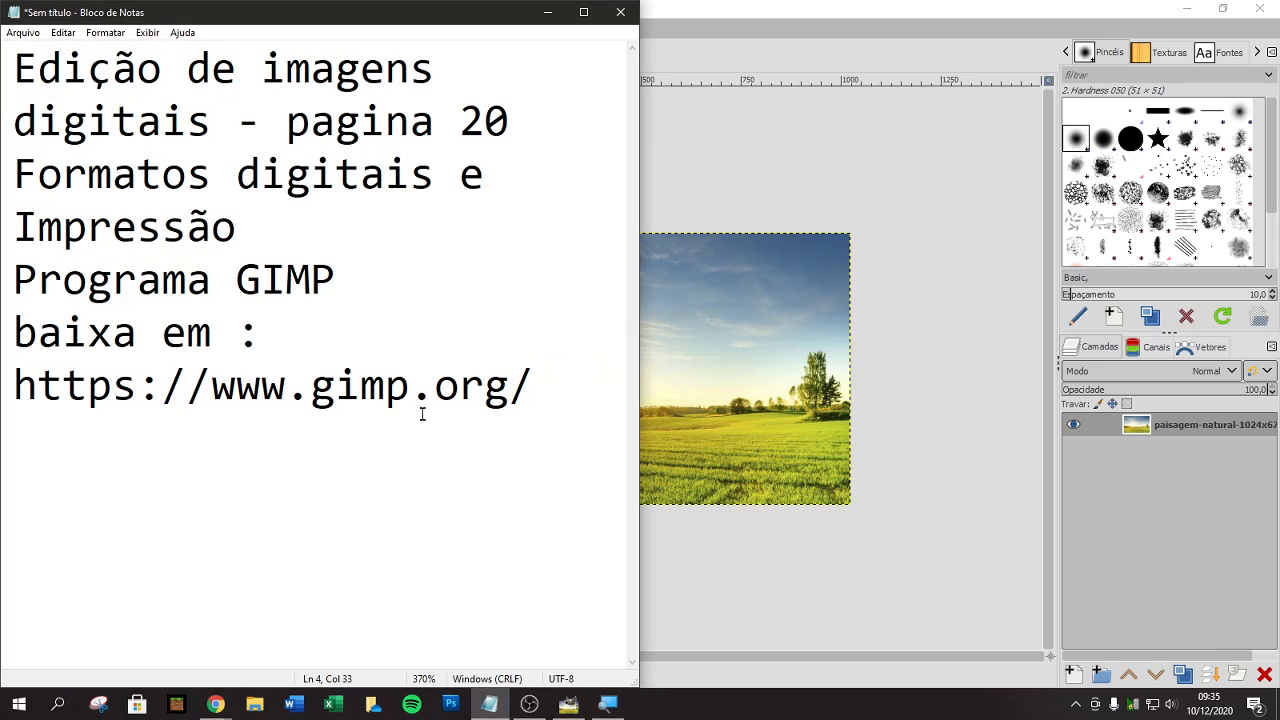
key(Return)
text(proprie)
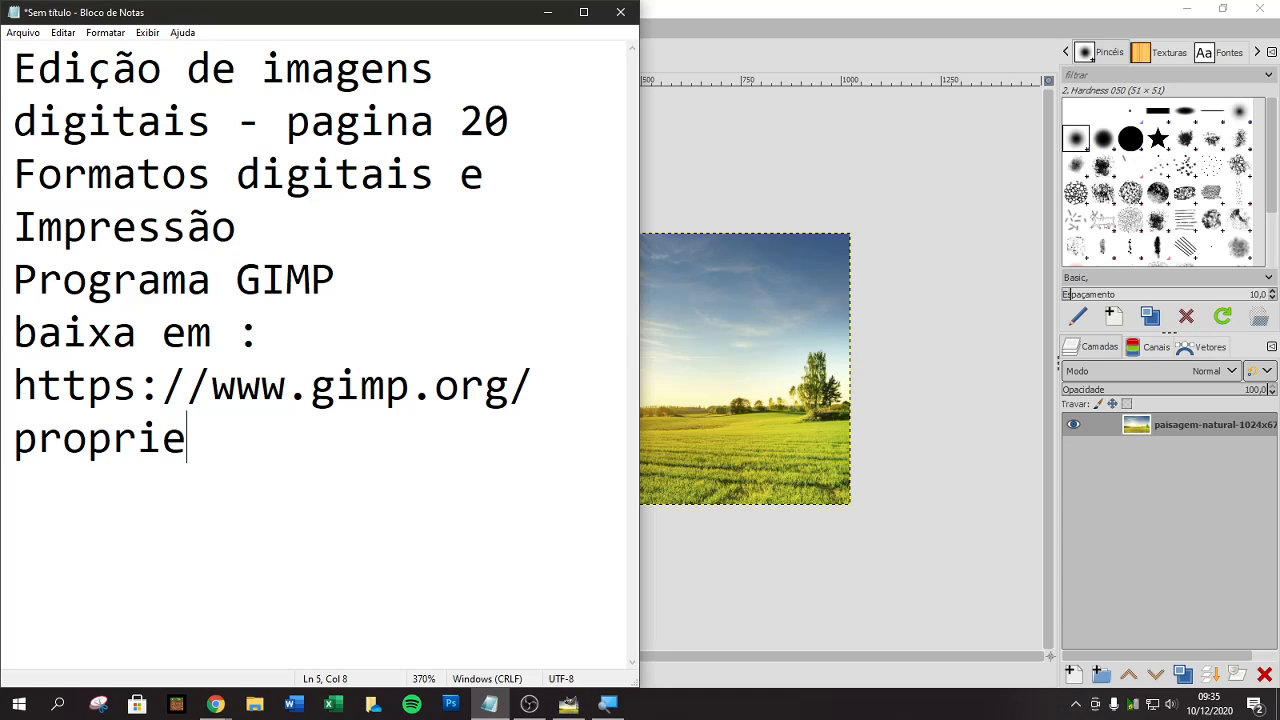
text(dade da ima)
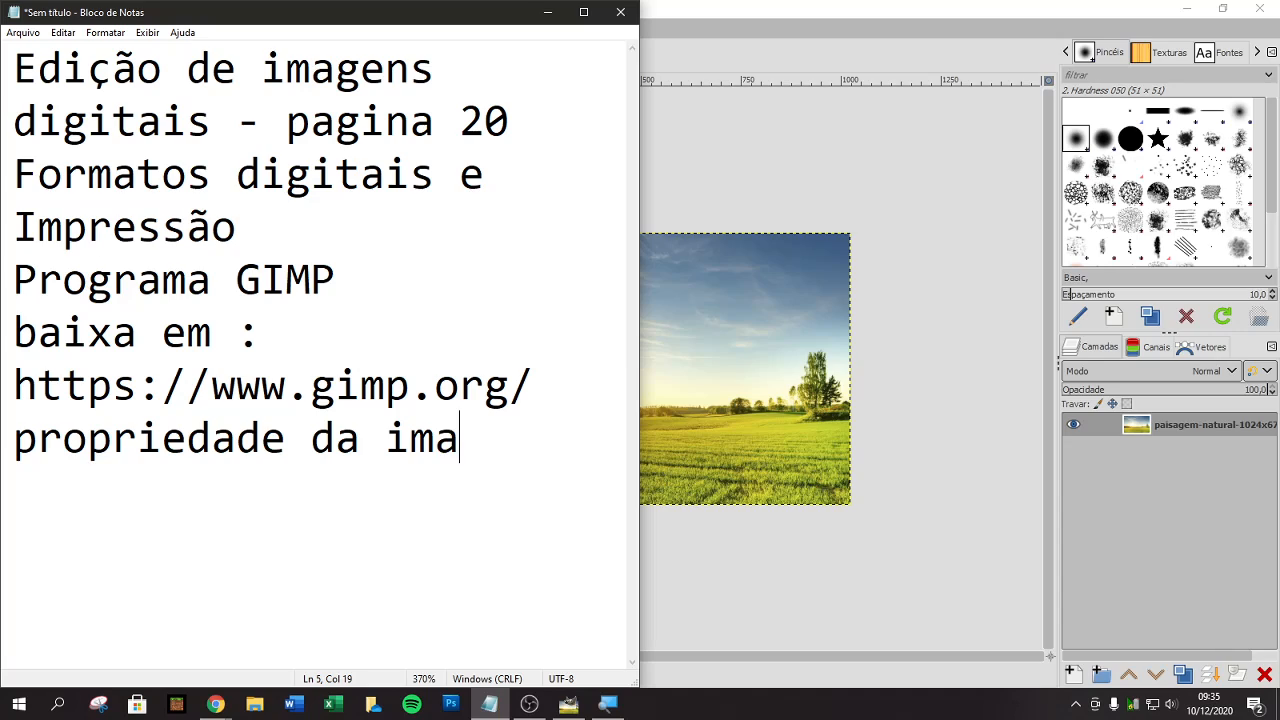
text(gem pag.)
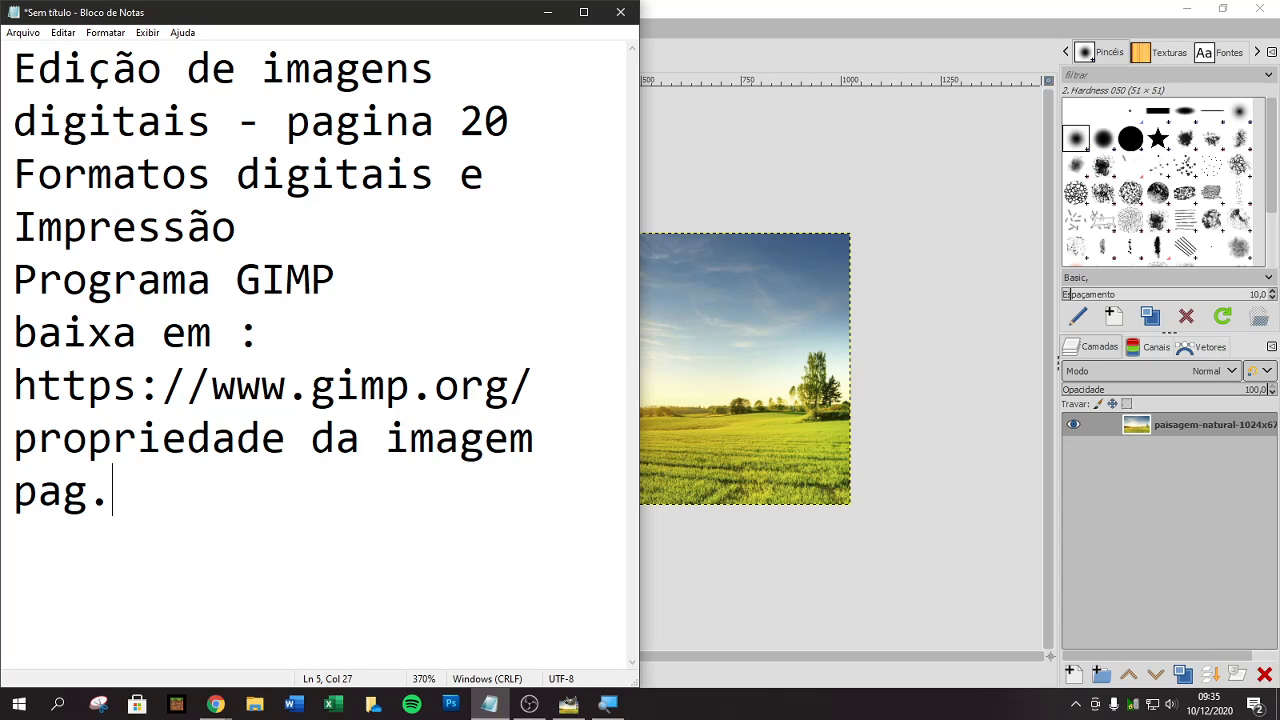
text(26)
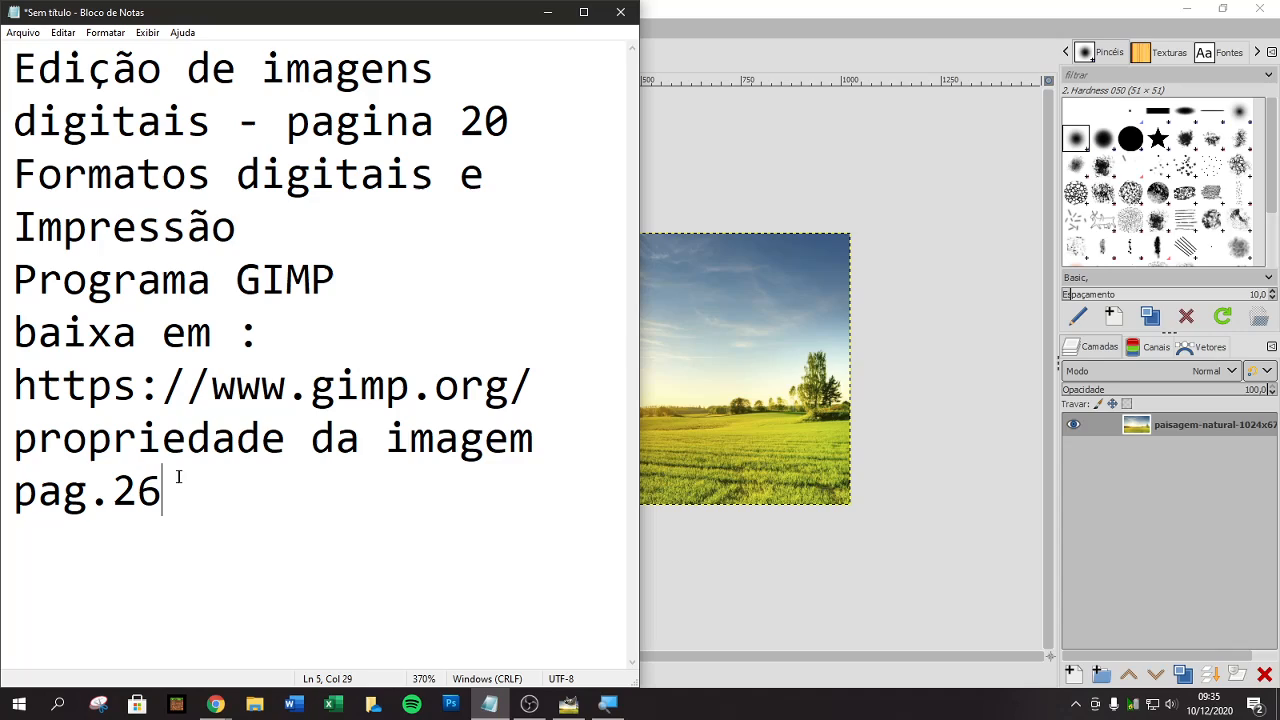
drag(184, 505, 8, 455)
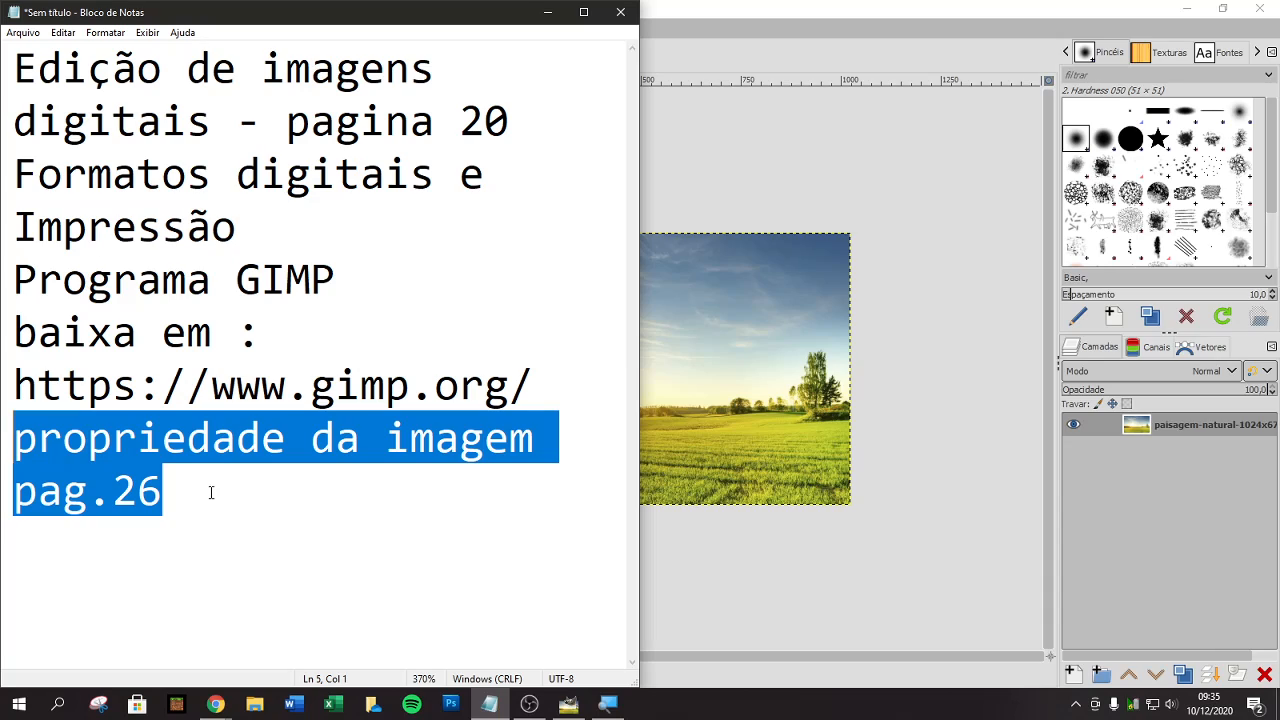
Step: Switch to the Google Meet window in Chrome, open the meeting chat and send "ok?"
mouse_move(215, 705)
click(146, 618)
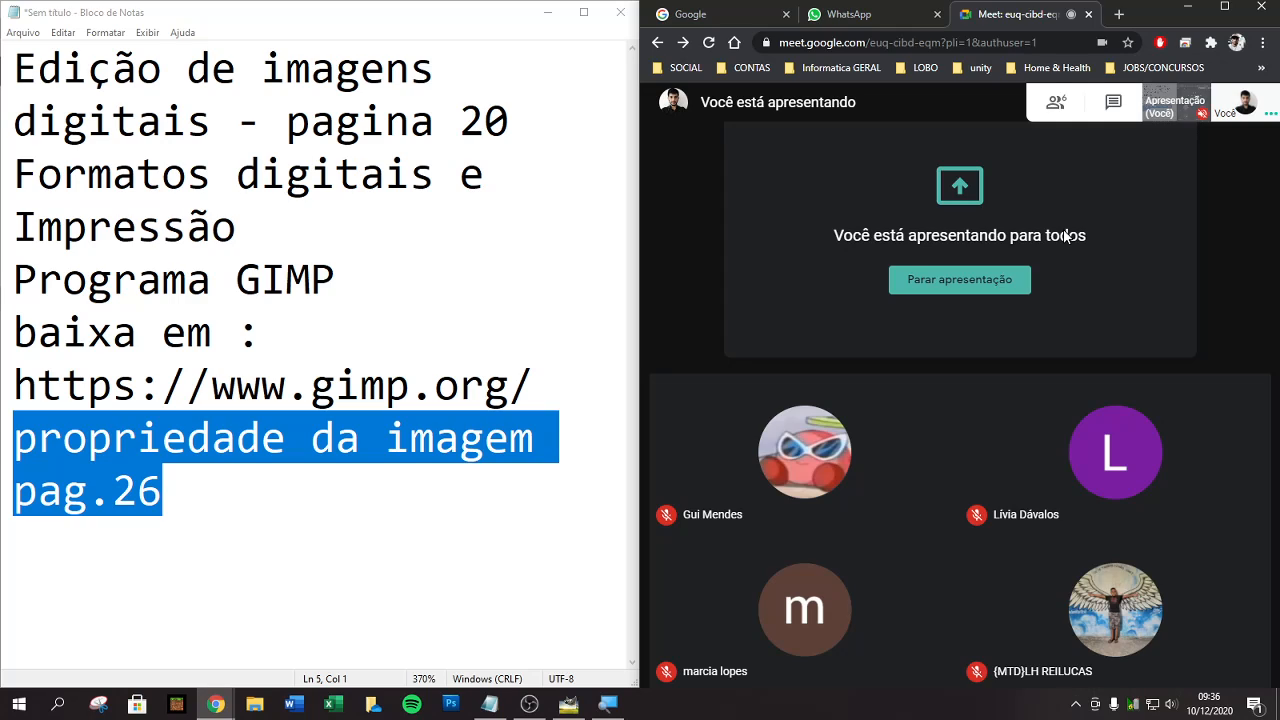
click(1102, 110)
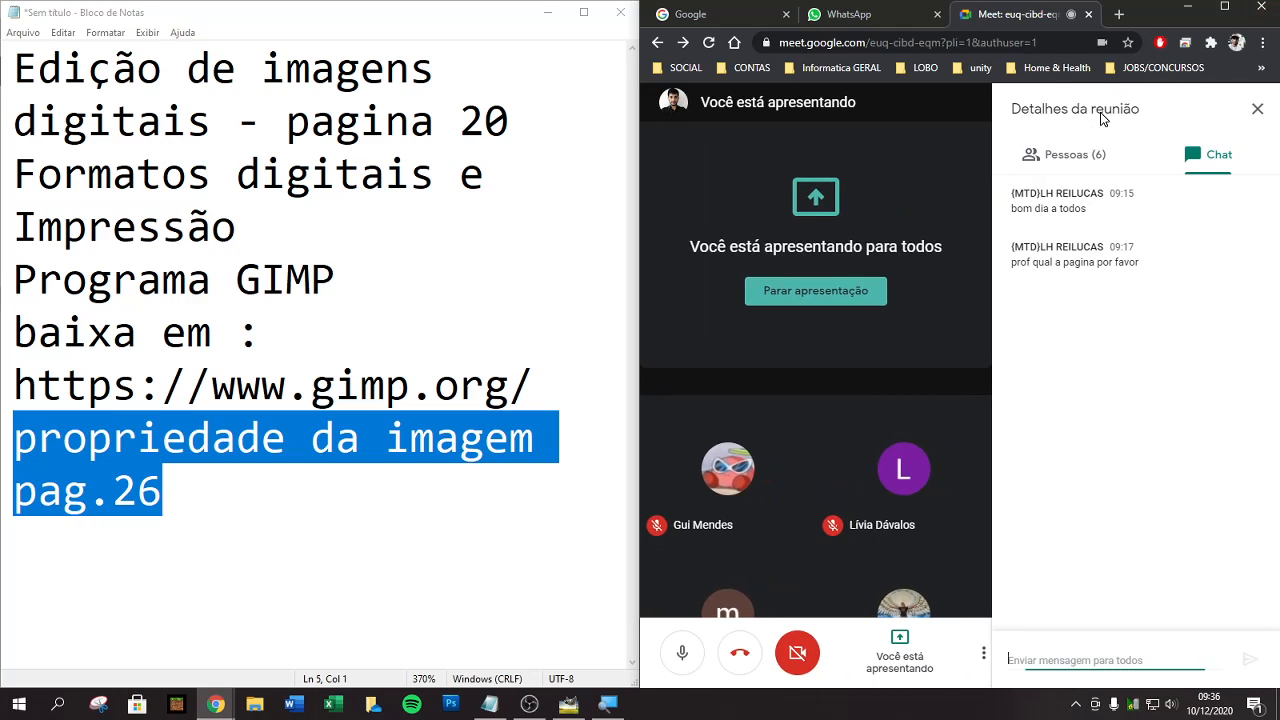
text(ok?)
key(Return)
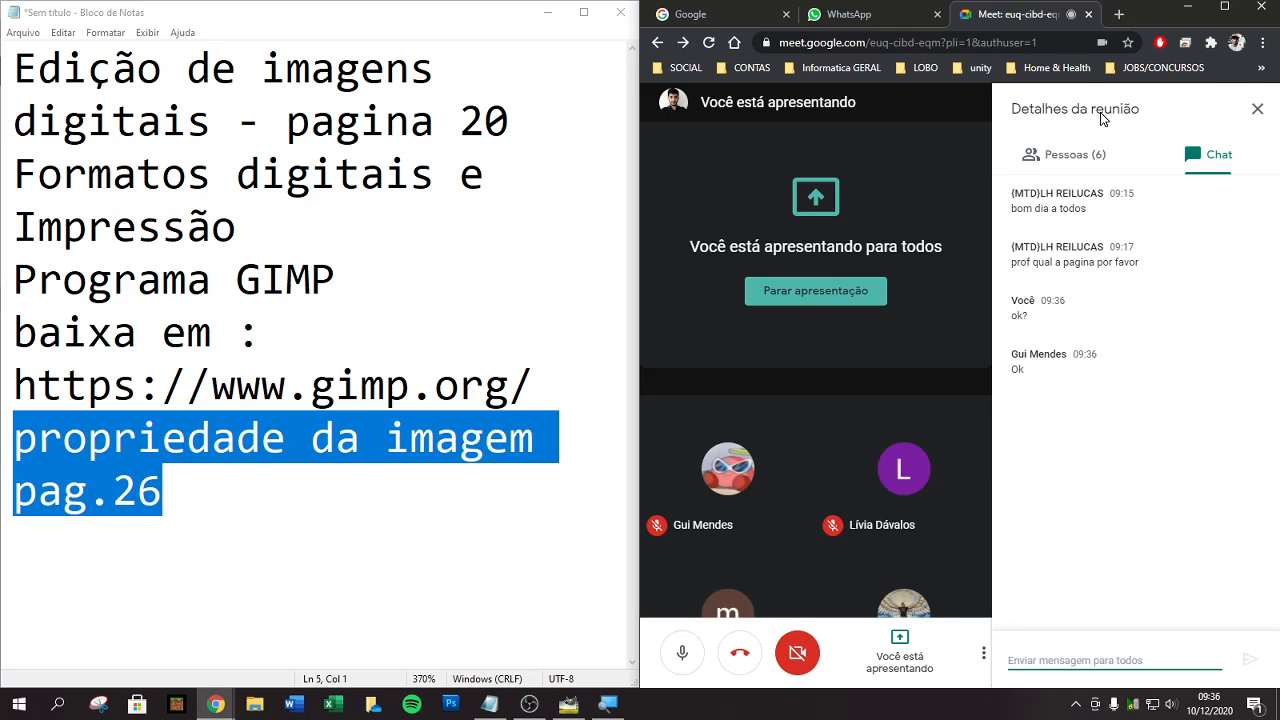
Step: Send a follow-up message in the meeting chat asking whether only the student who replied is ok
text(s)
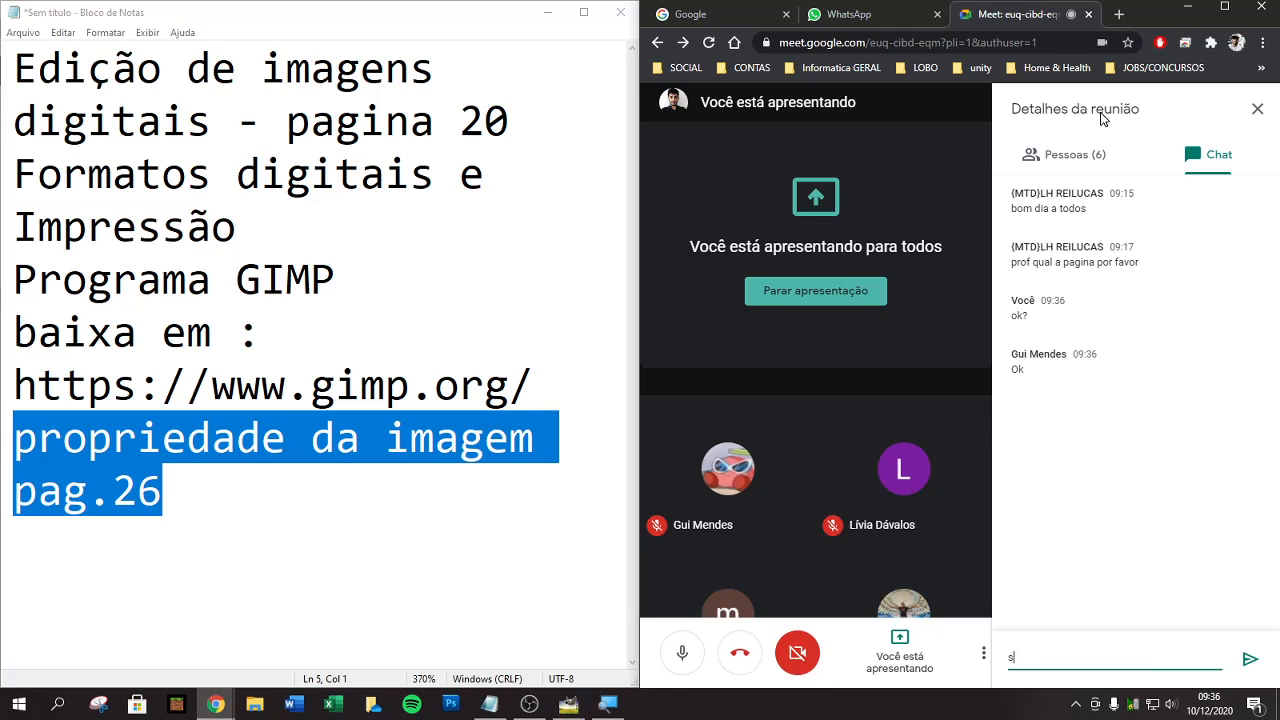
text(ó o gui)
text(l)
text( ta )
text( ok)
text(?)
key(Return)
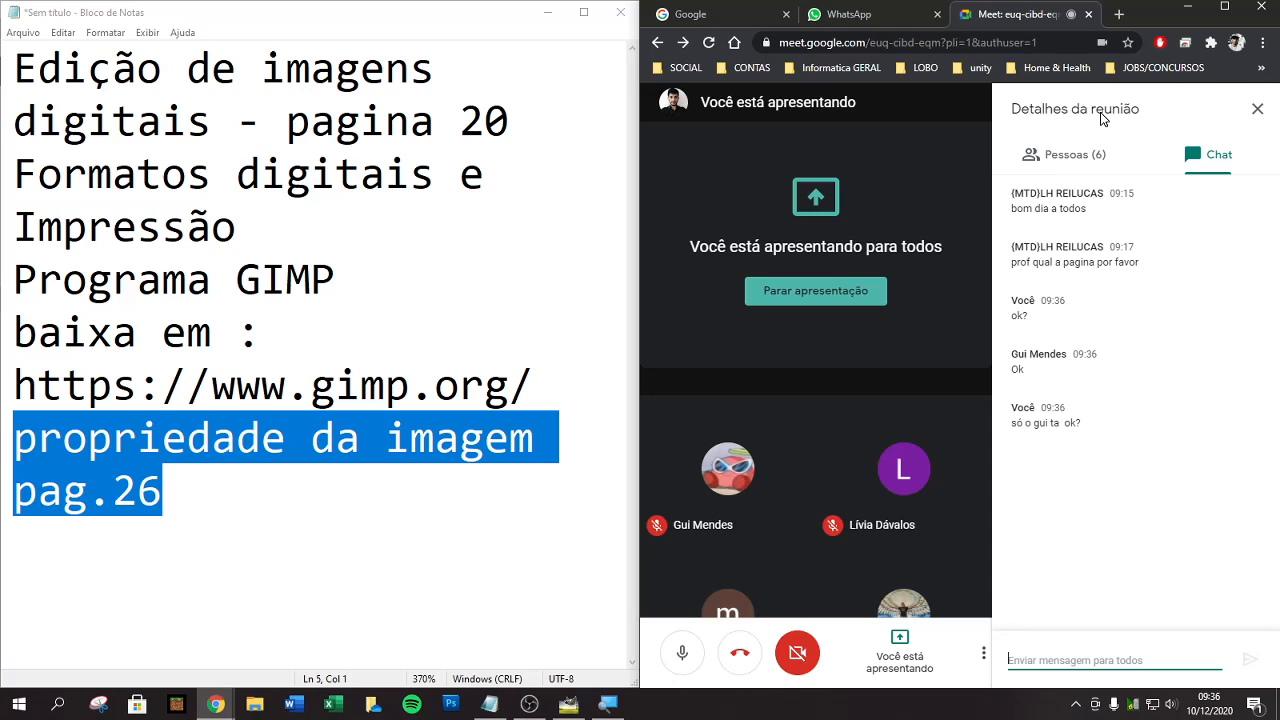
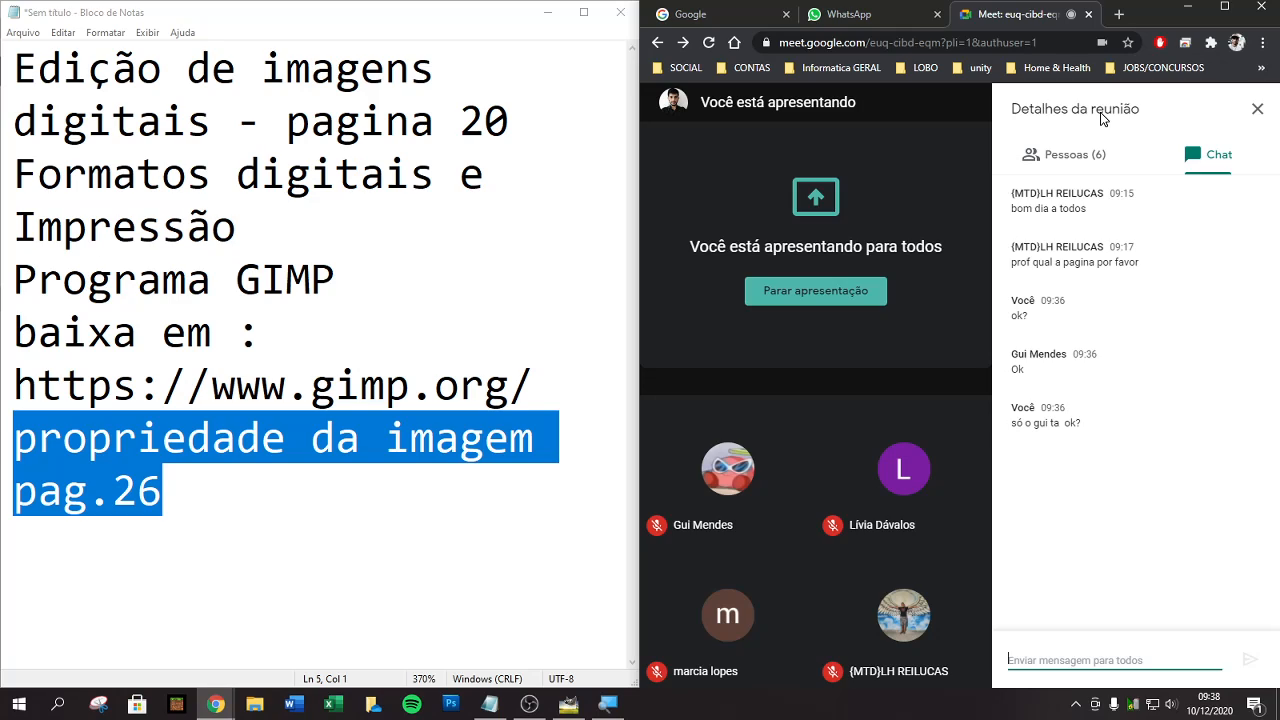
Step: Close the meeting chat, minimize Chrome and return to the landscape image in GIMP
click(1257, 108)
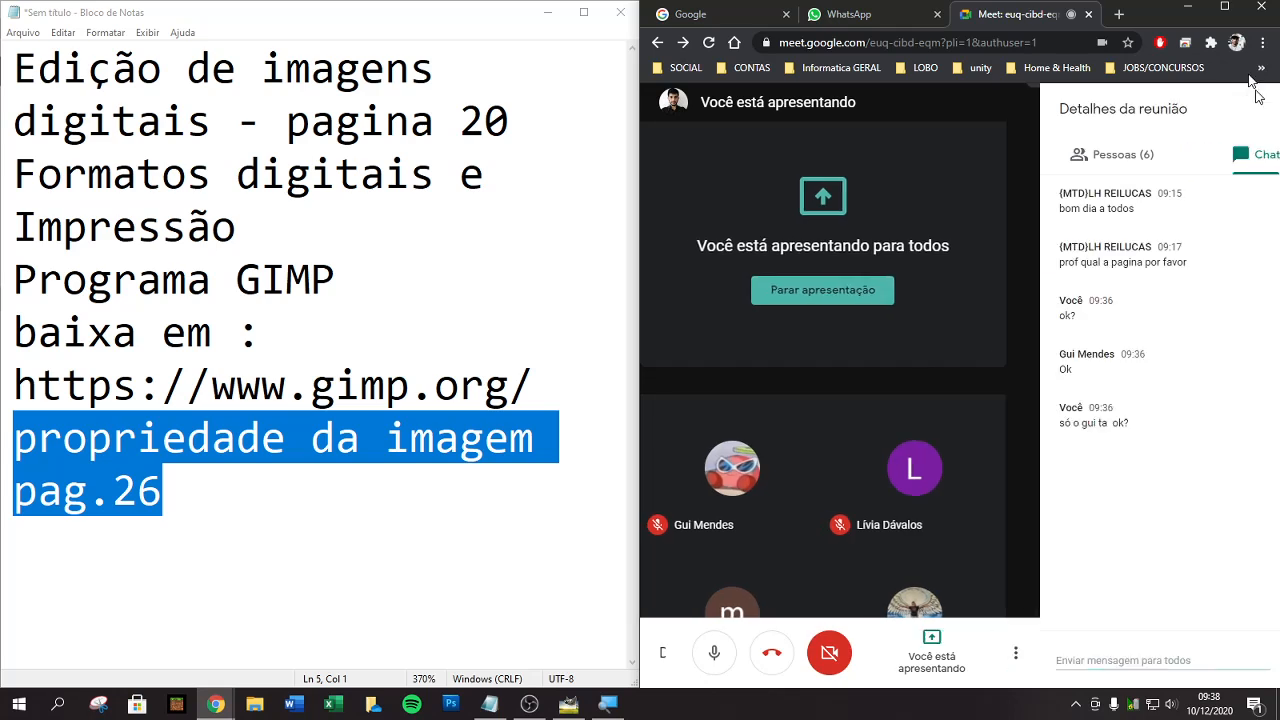
click(1199, 8)
click(738, 132)
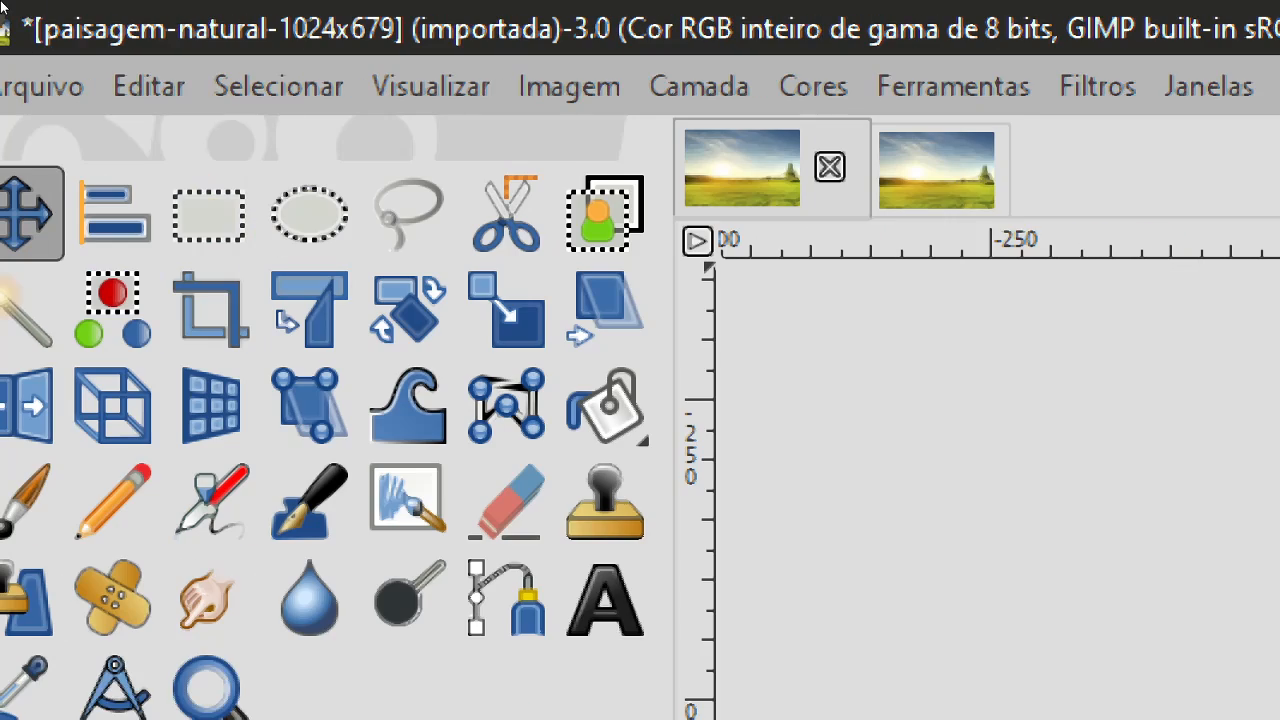
Step: Open the landscape image's properties, move the dialog off the image's center, and highlight the size in pixels
click(581, 87)
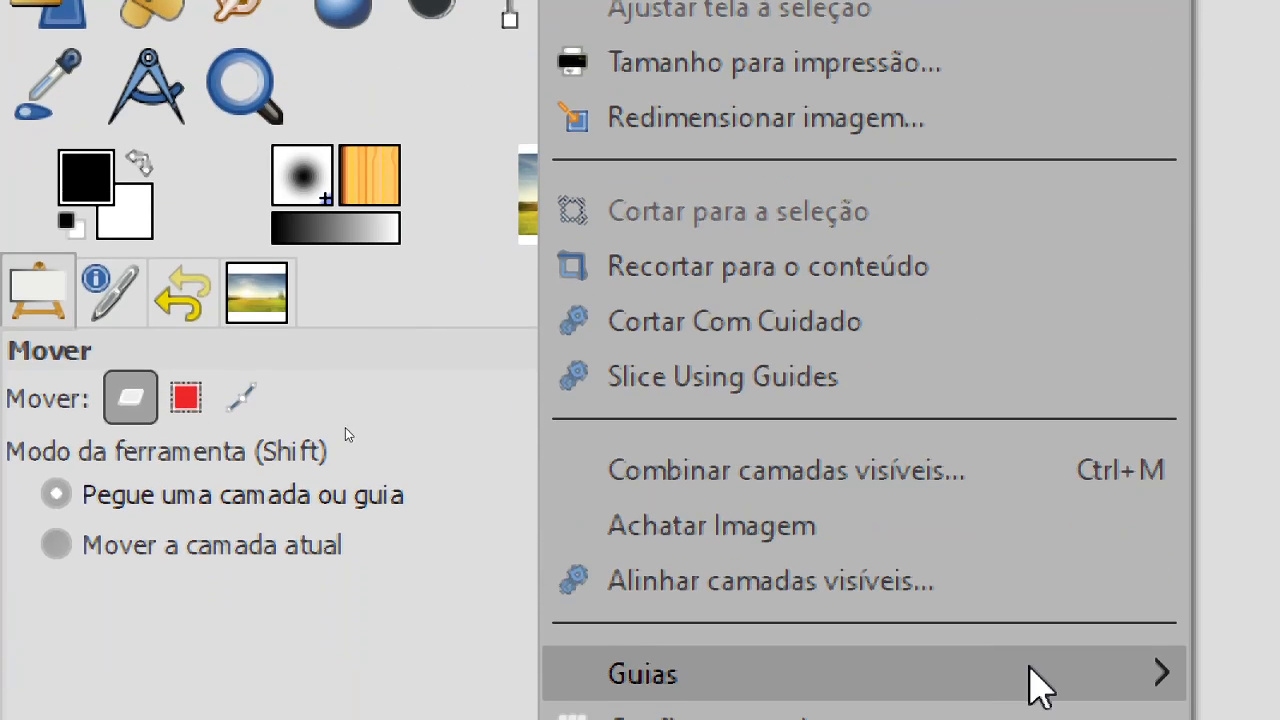
mouse_move(1034, 673)
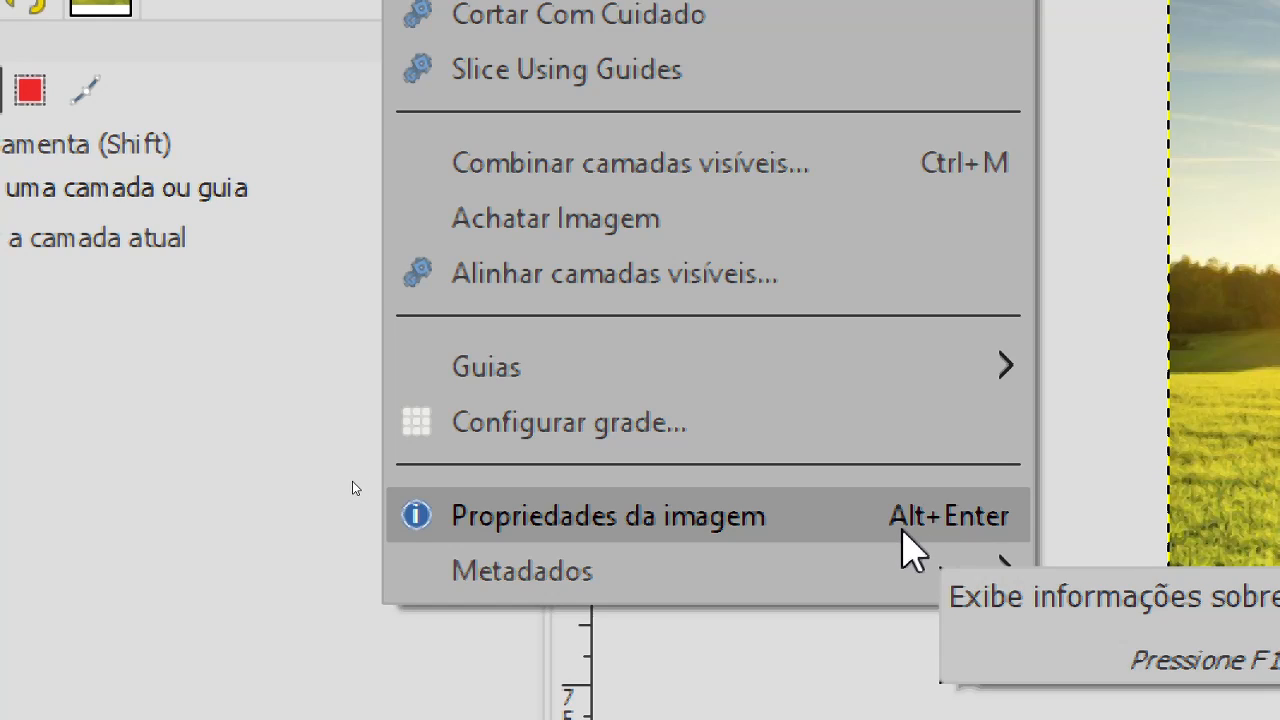
click(805, 530)
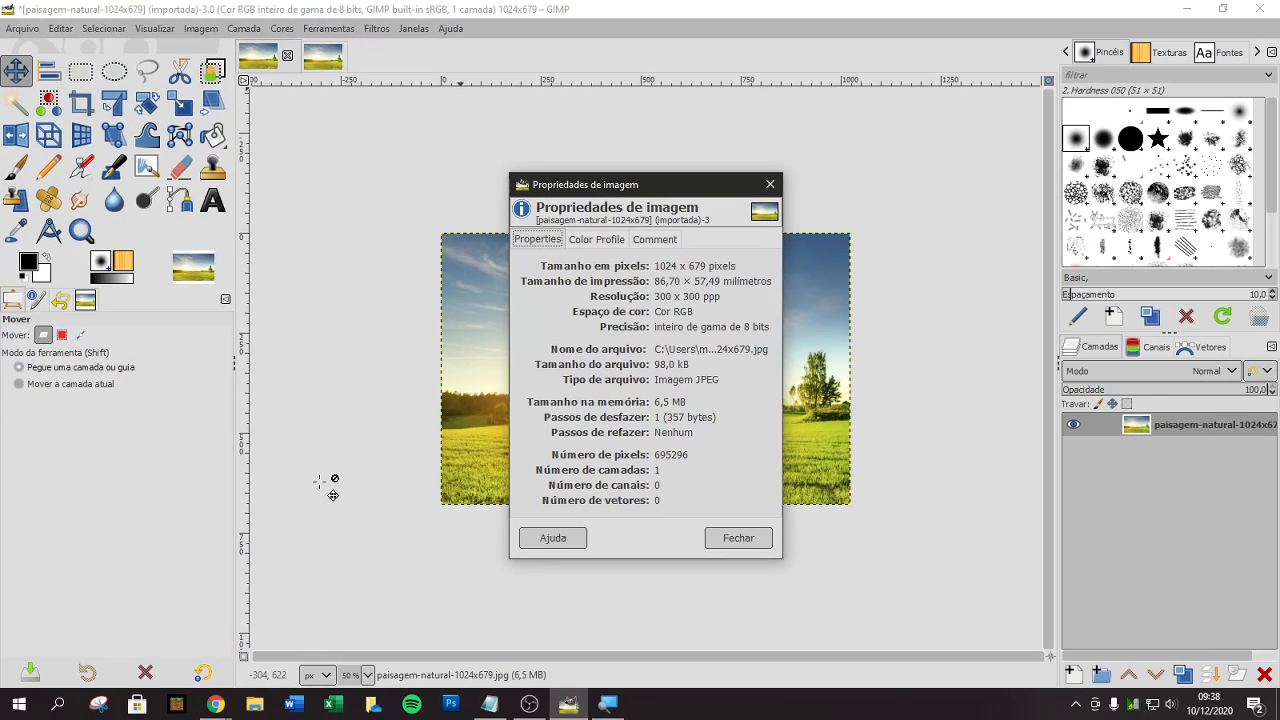
drag(568, 189, 338, 209)
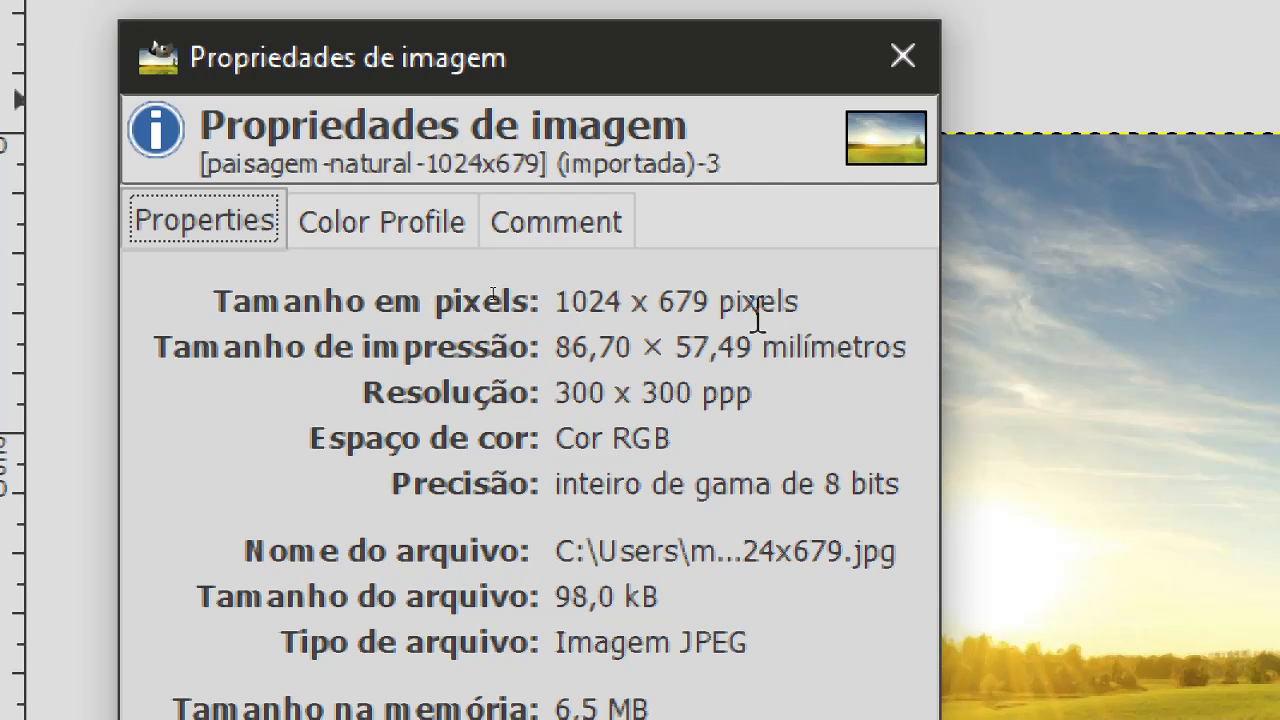
click(715, 308)
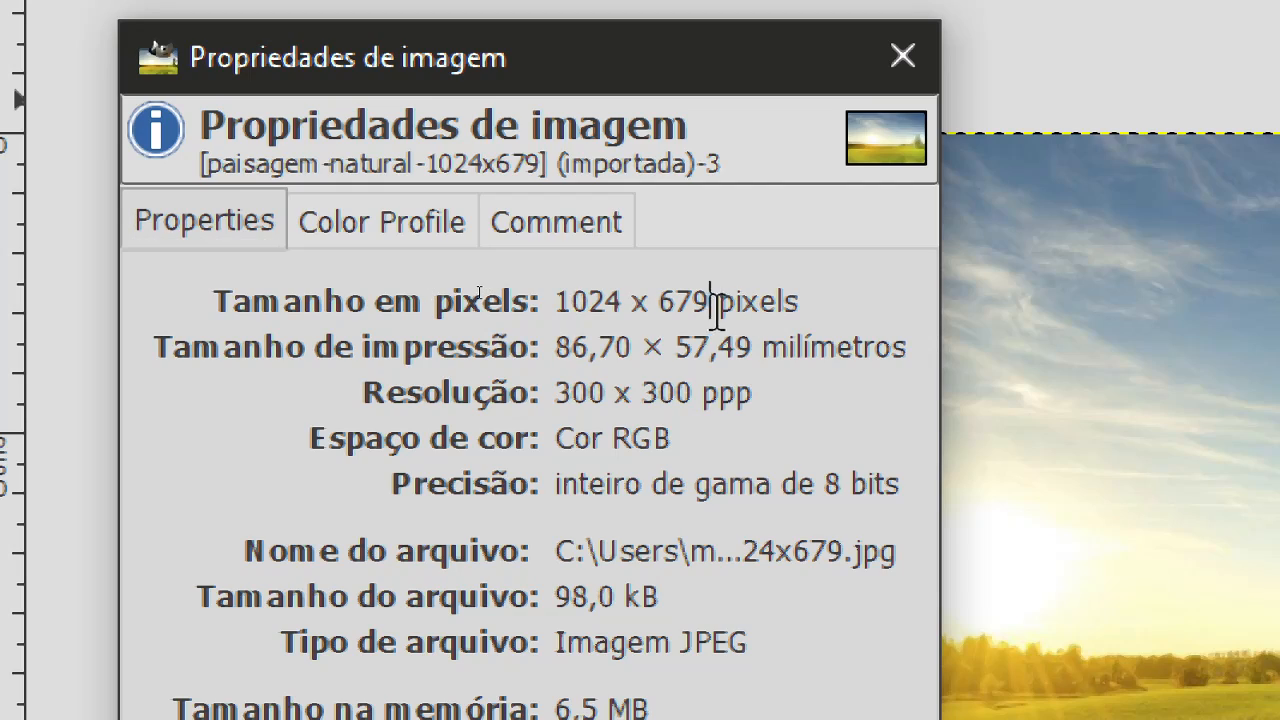
click(800, 305)
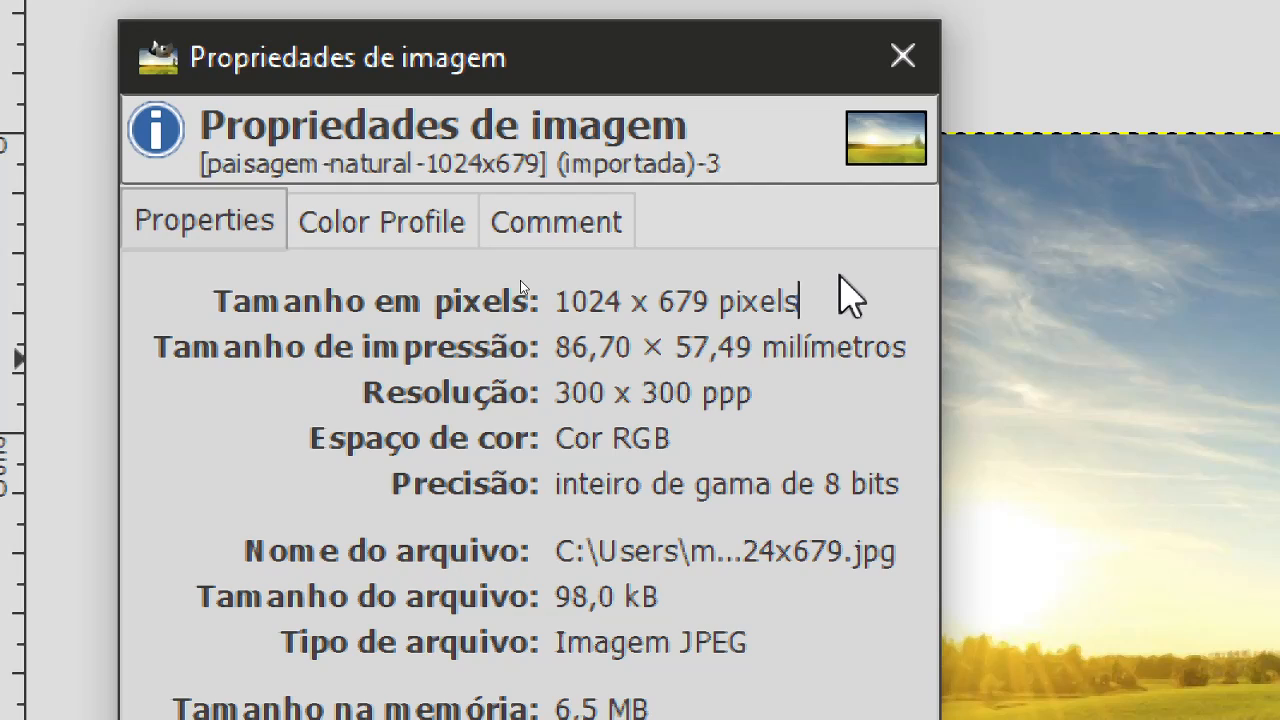
drag(820, 291, 567, 285)
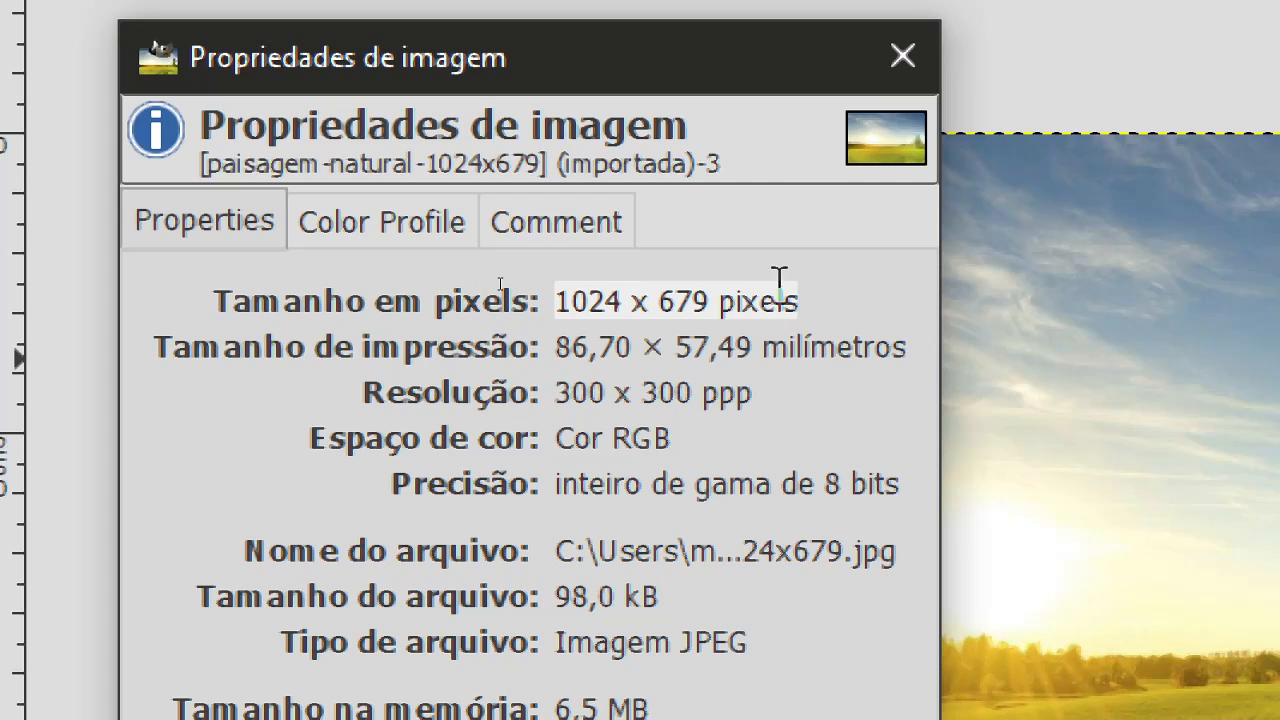
click(832, 293)
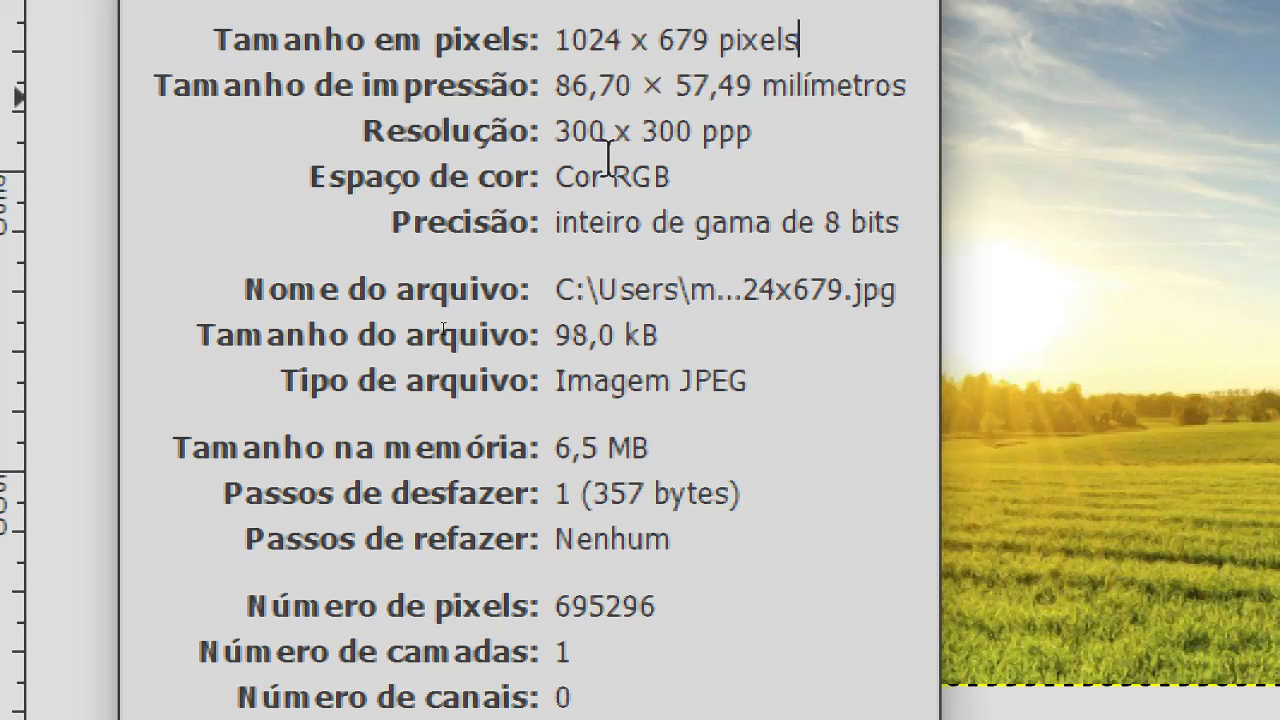
Step: Highlight the RGB color space, file size, memory size, number of pixels and file type in the image properties
drag(671, 183, 617, 188)
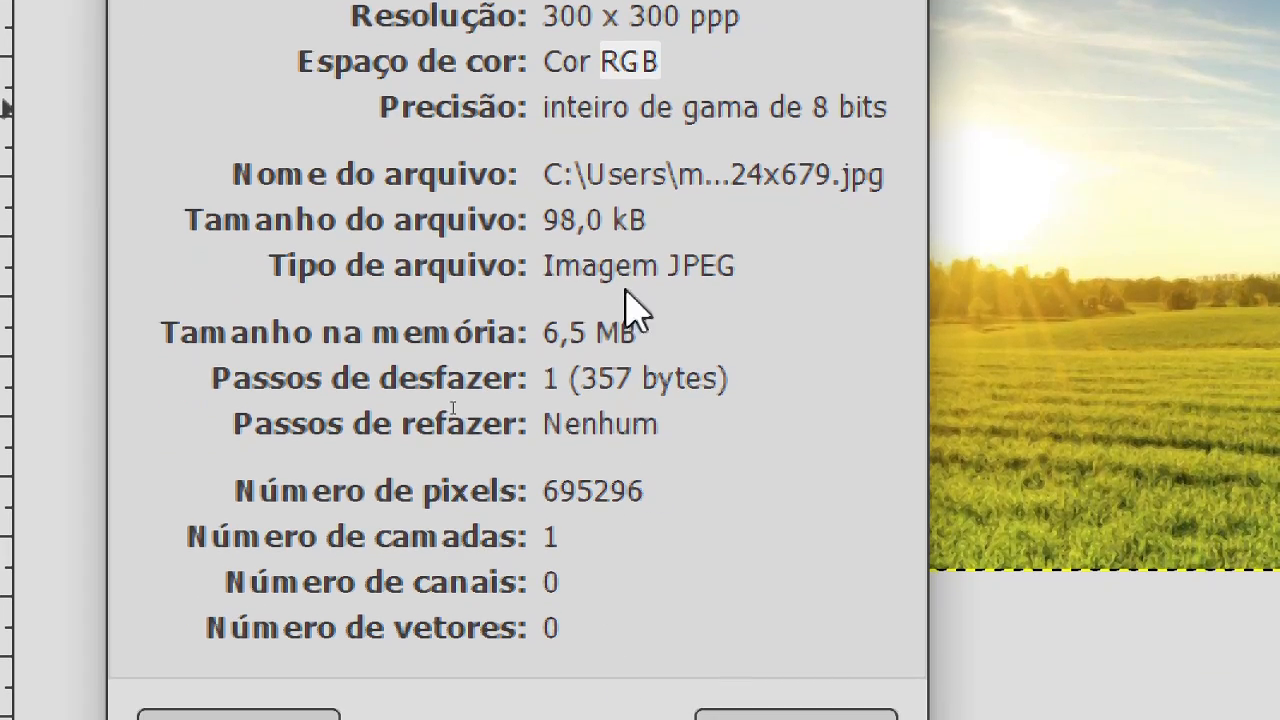
drag(666, 209, 567, 232)
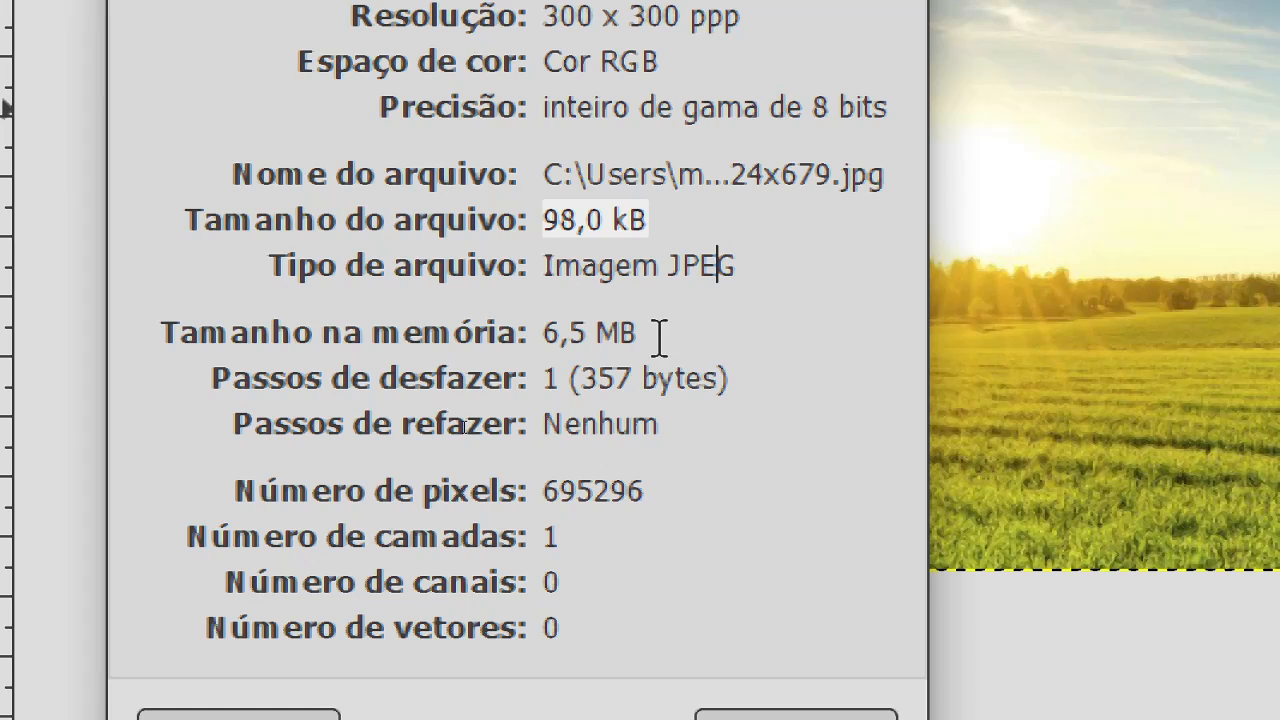
drag(664, 333, 532, 342)
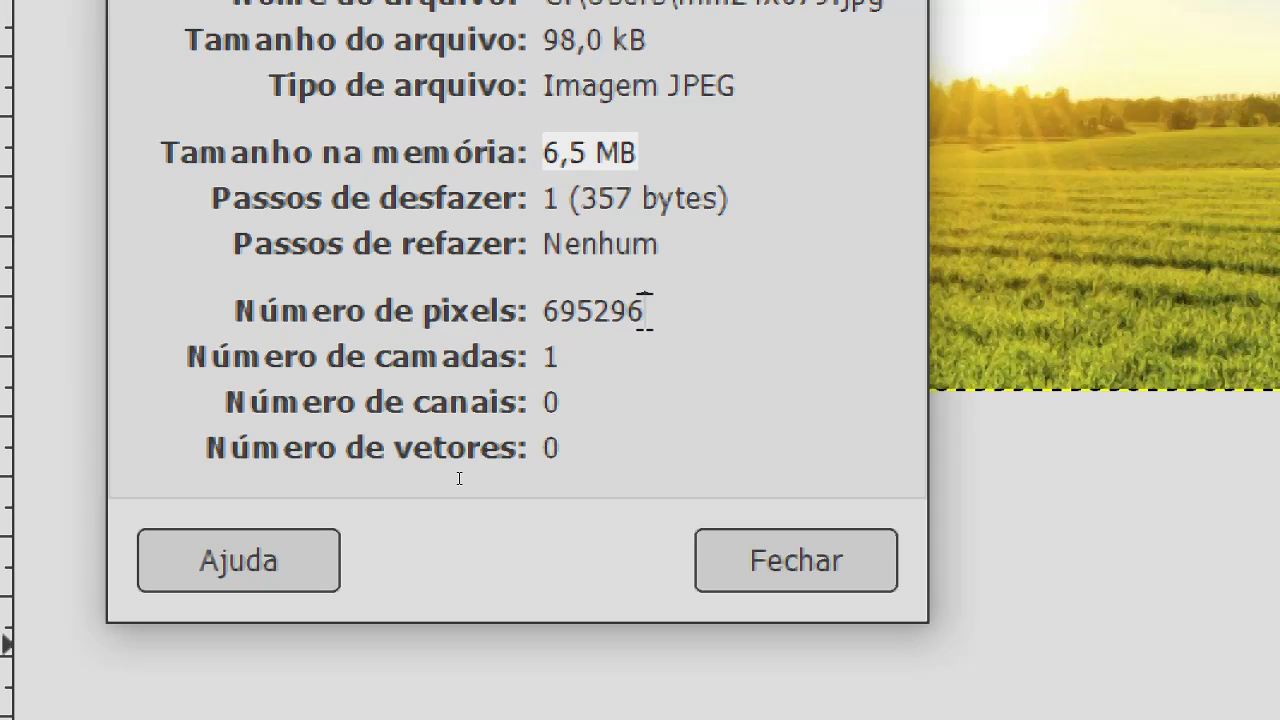
drag(645, 310, 543, 329)
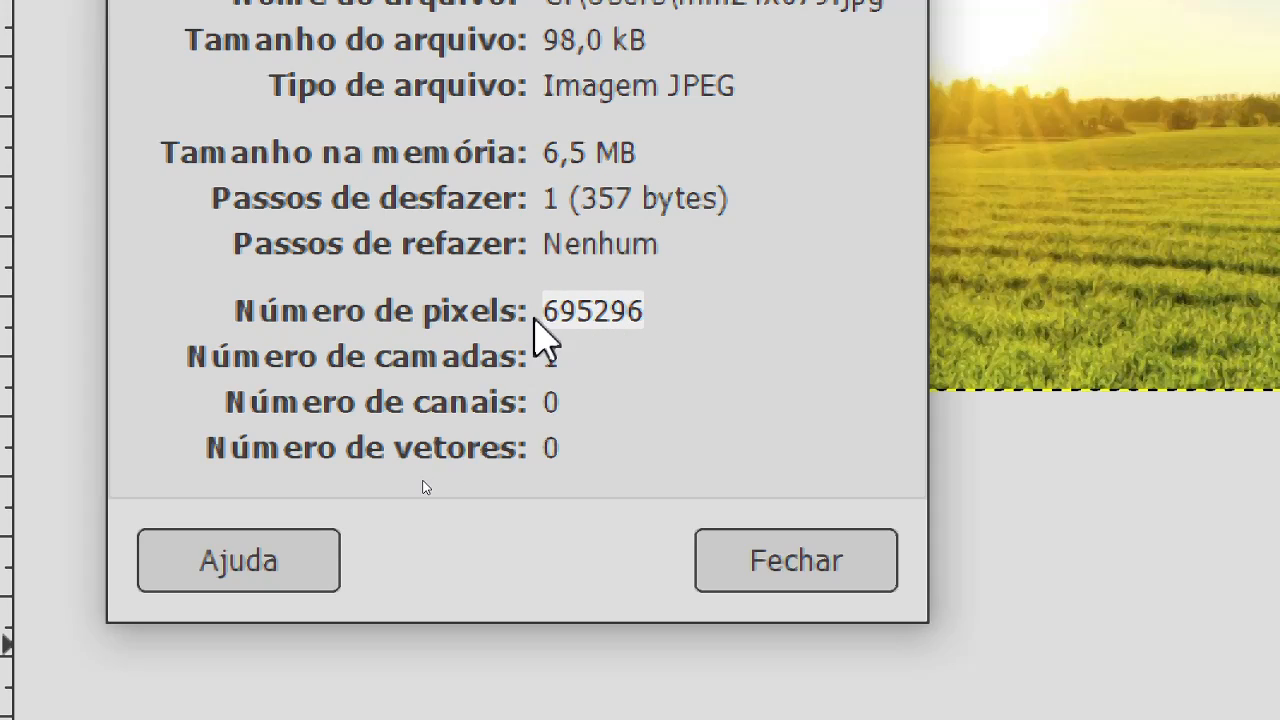
click(767, 401)
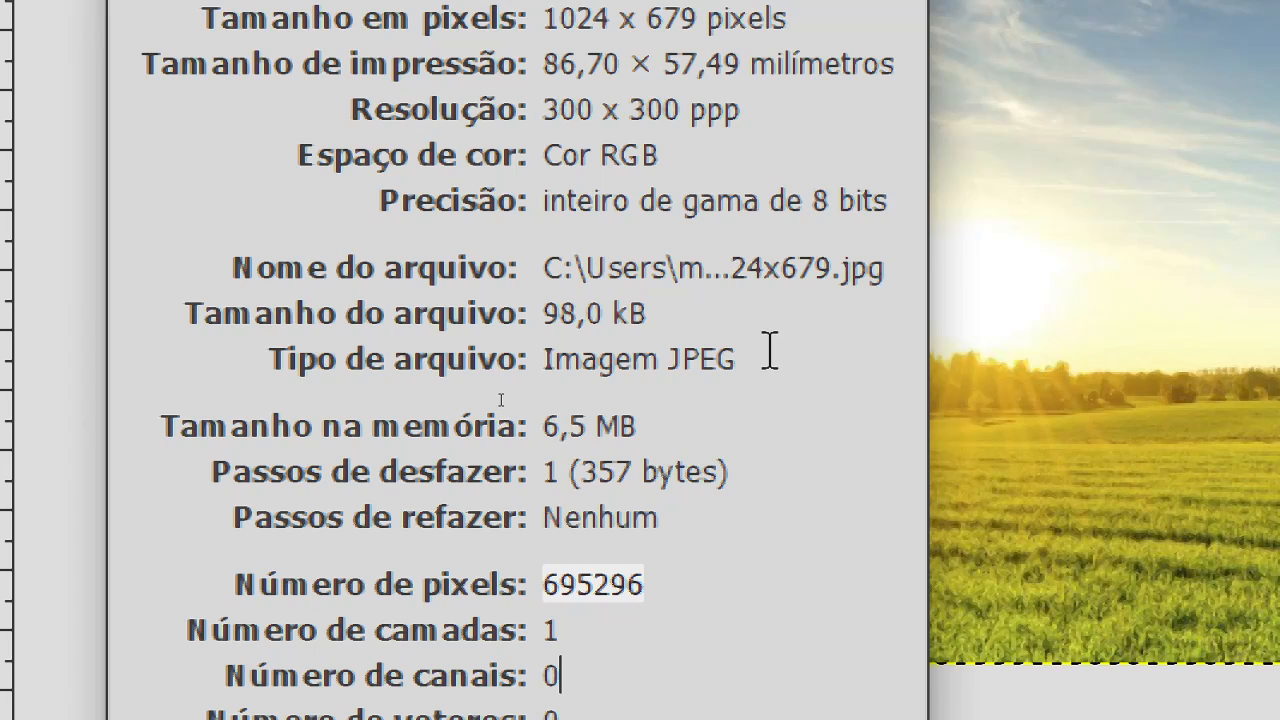
drag(766, 355, 228, 362)
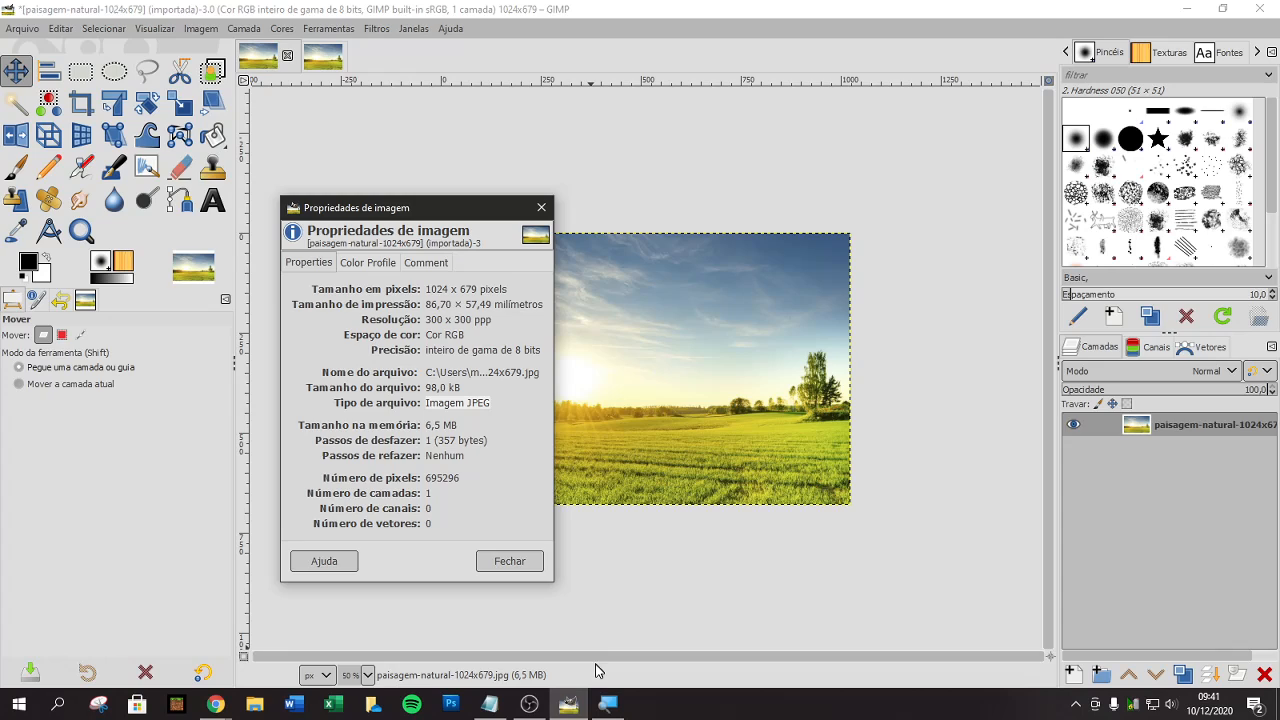
Step: Switch to the Google Meet window in Chrome, open the meeting chat and send "beleza"
click(215, 704)
click(137, 637)
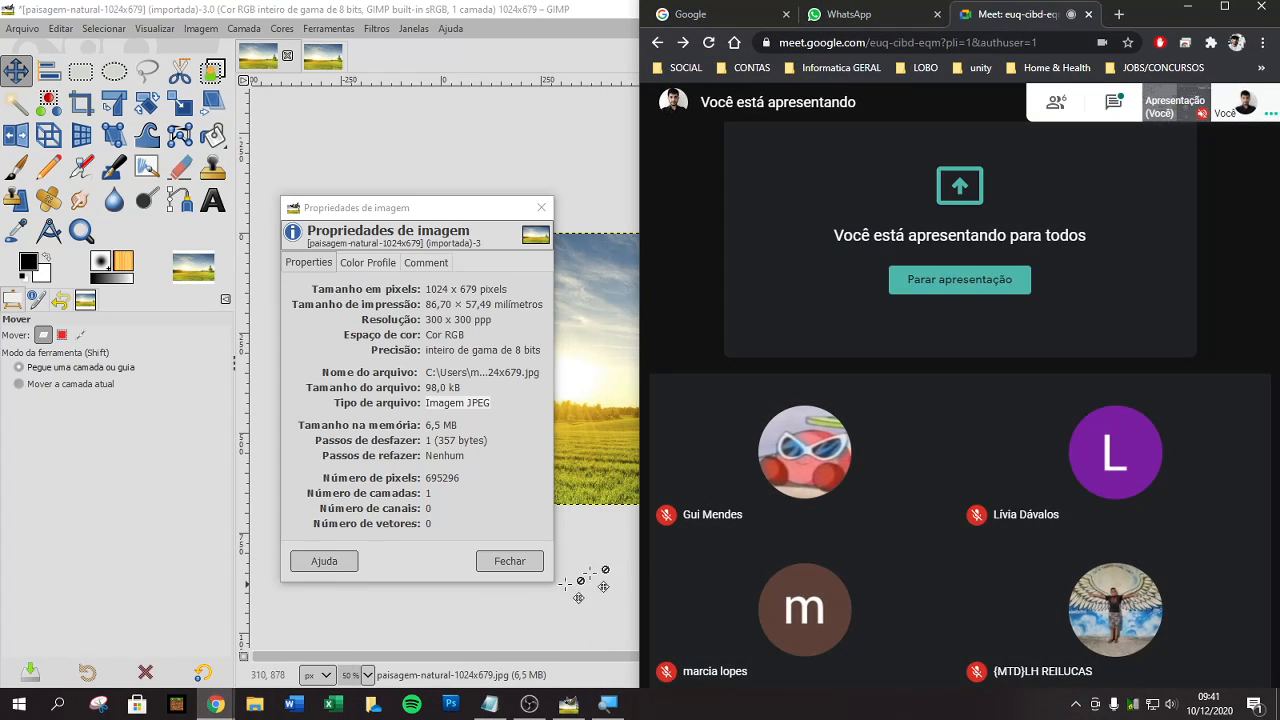
click(1118, 106)
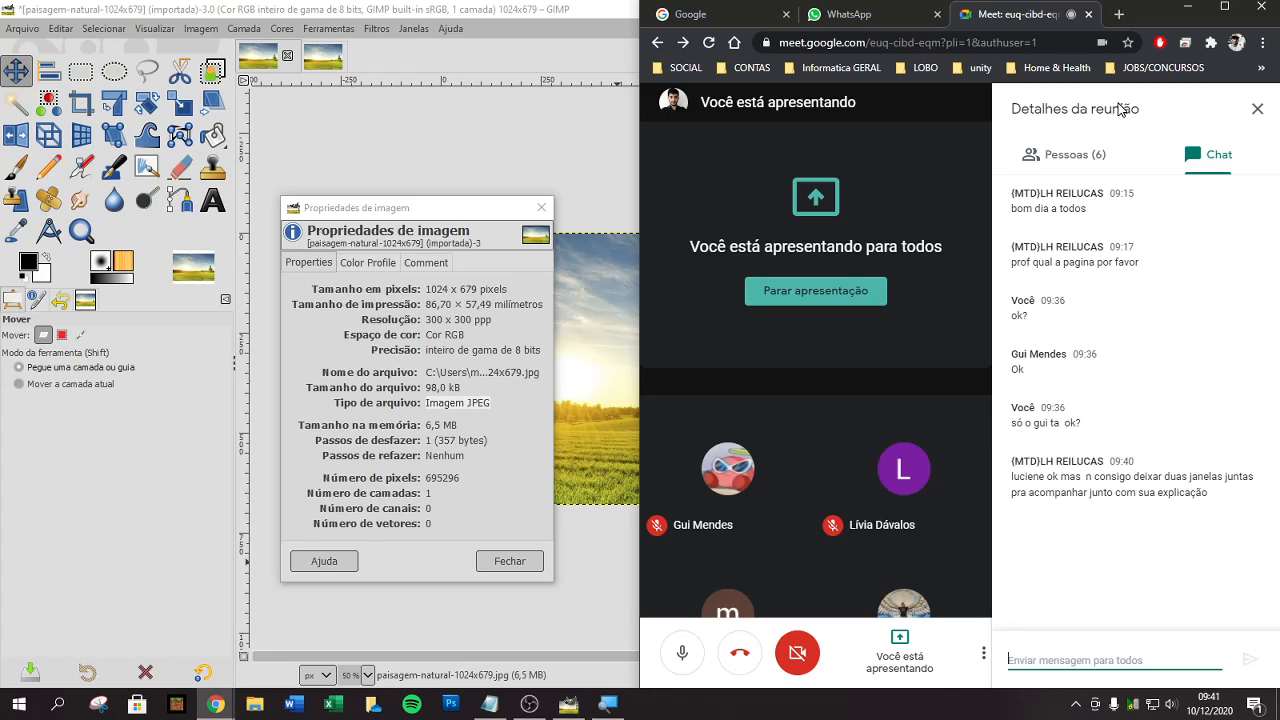
text(beleza)
key(Return)
Step: Switch to OBS to check that the recording is running, and minimize it again
click(529, 704)
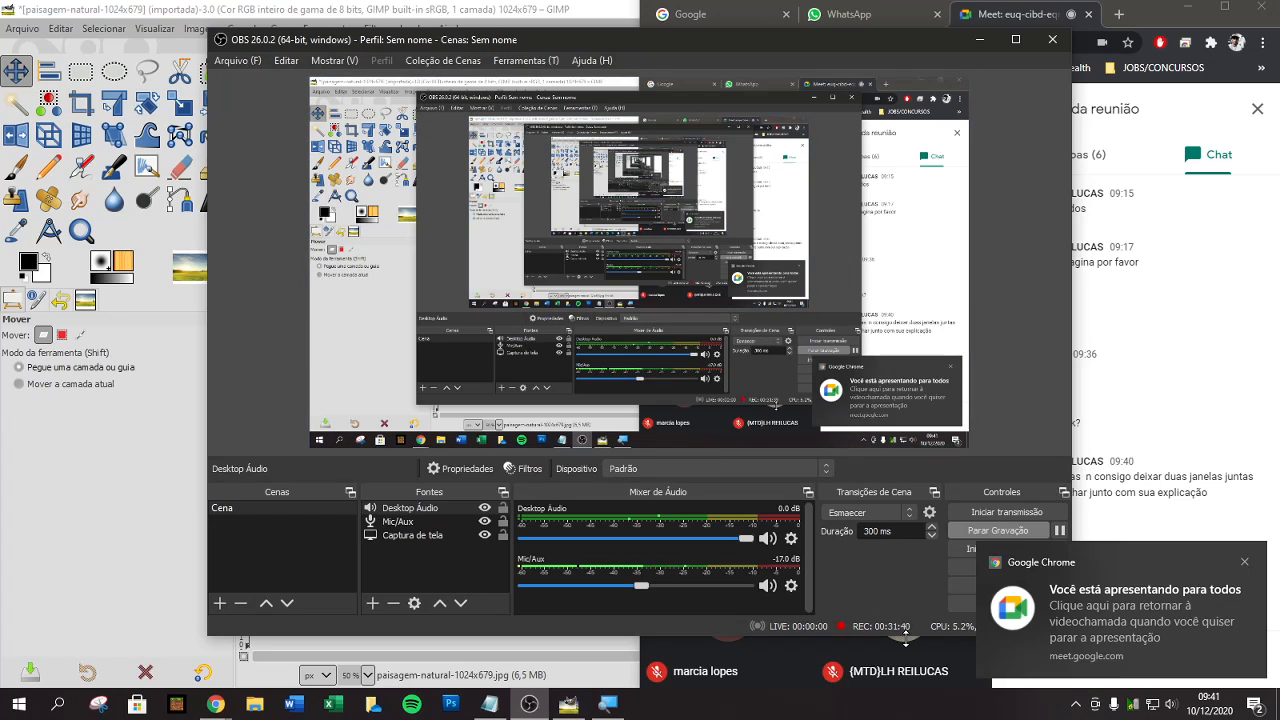
click(983, 40)
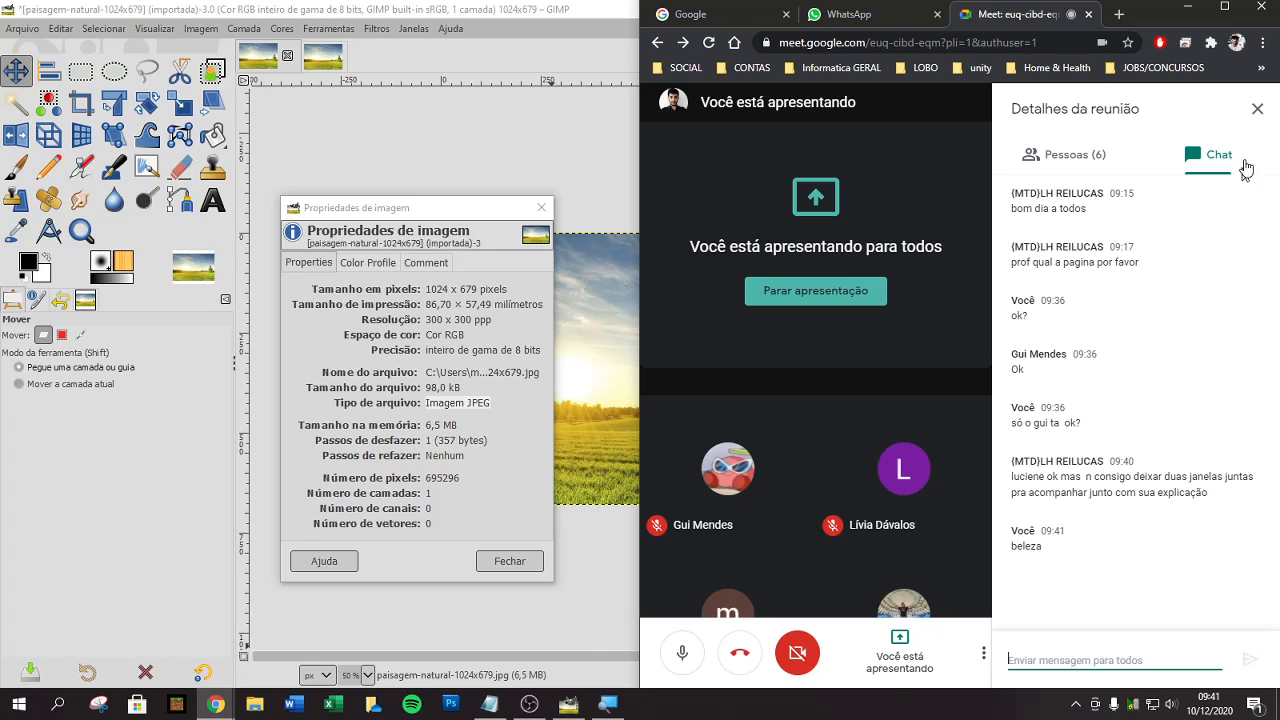
Step: Close the meeting chat, return to GIMP and close the image properties dialog
click(1257, 108)
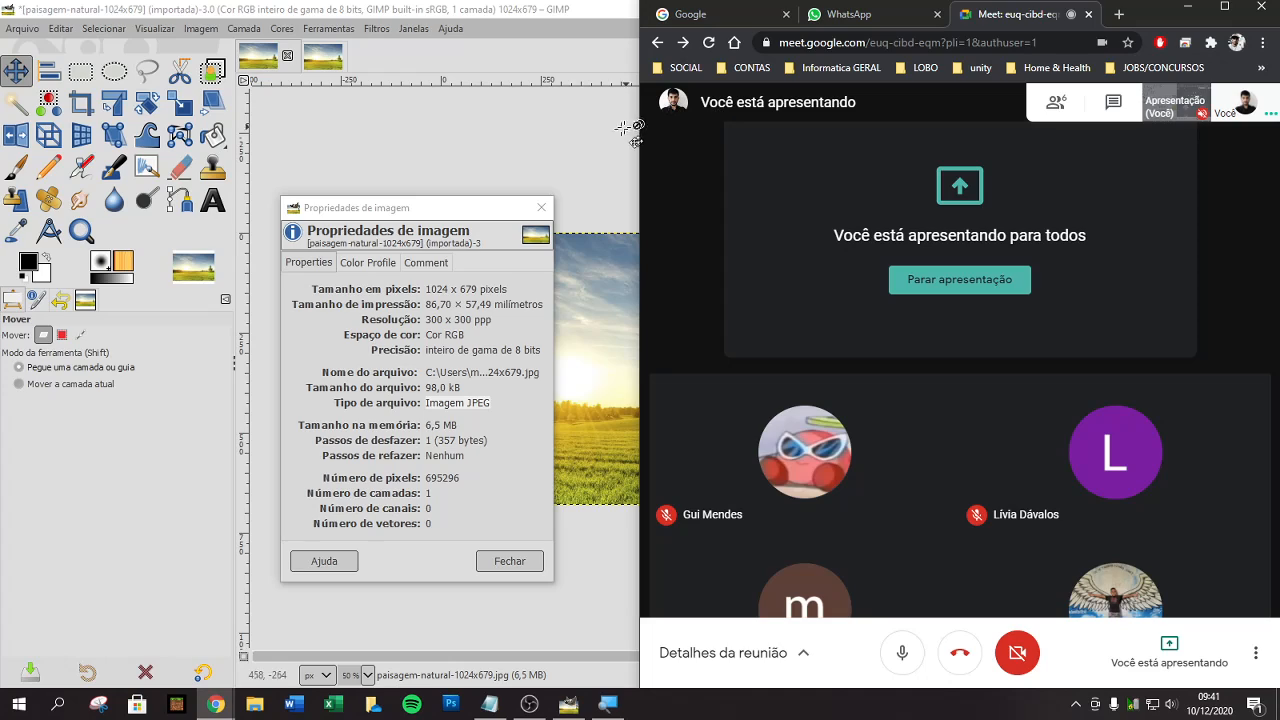
click(584, 199)
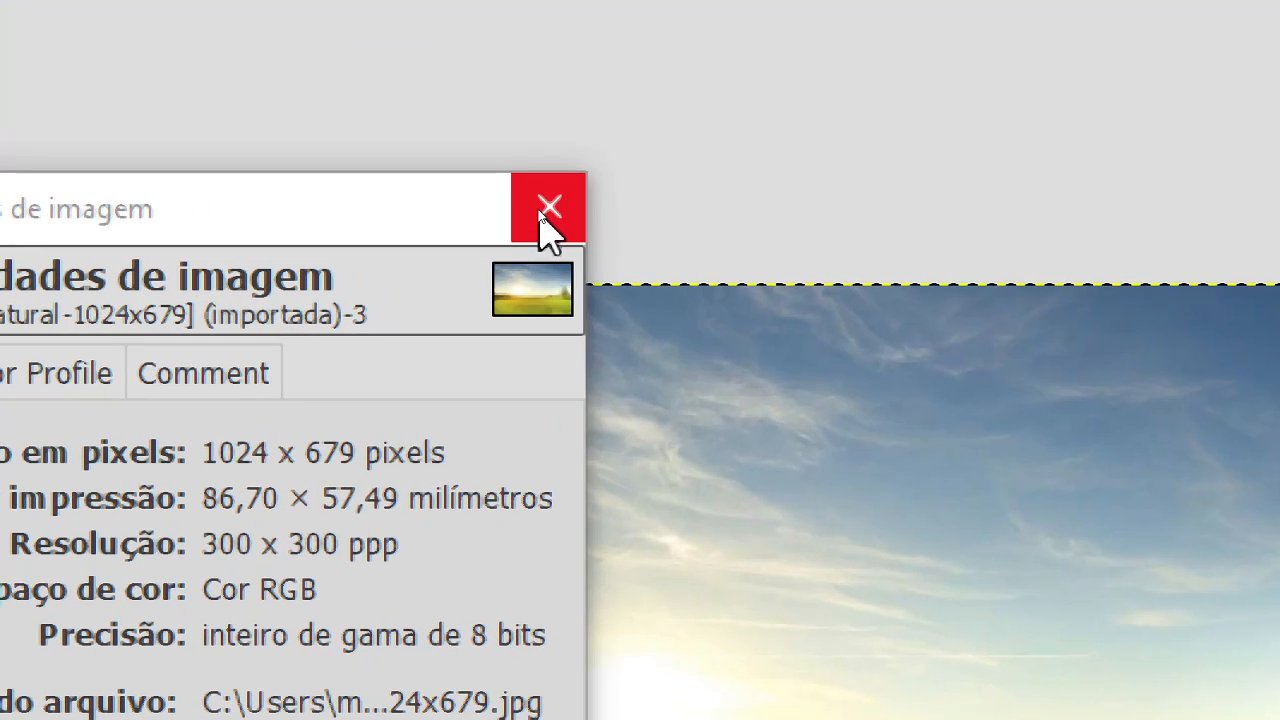
click(549, 208)
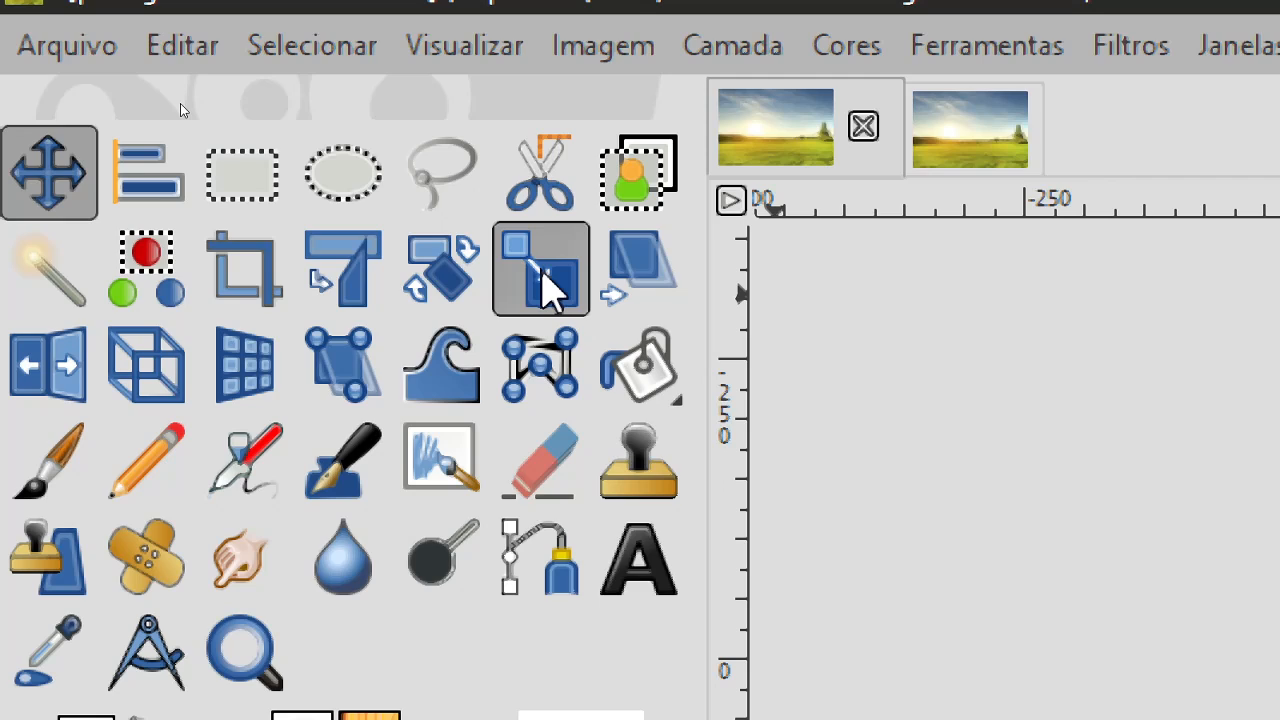
Step: Use the Scale tool to shrink the landscape layer from its upper-left corner to about 547 x 363 pixels and apply it
click(542, 274)
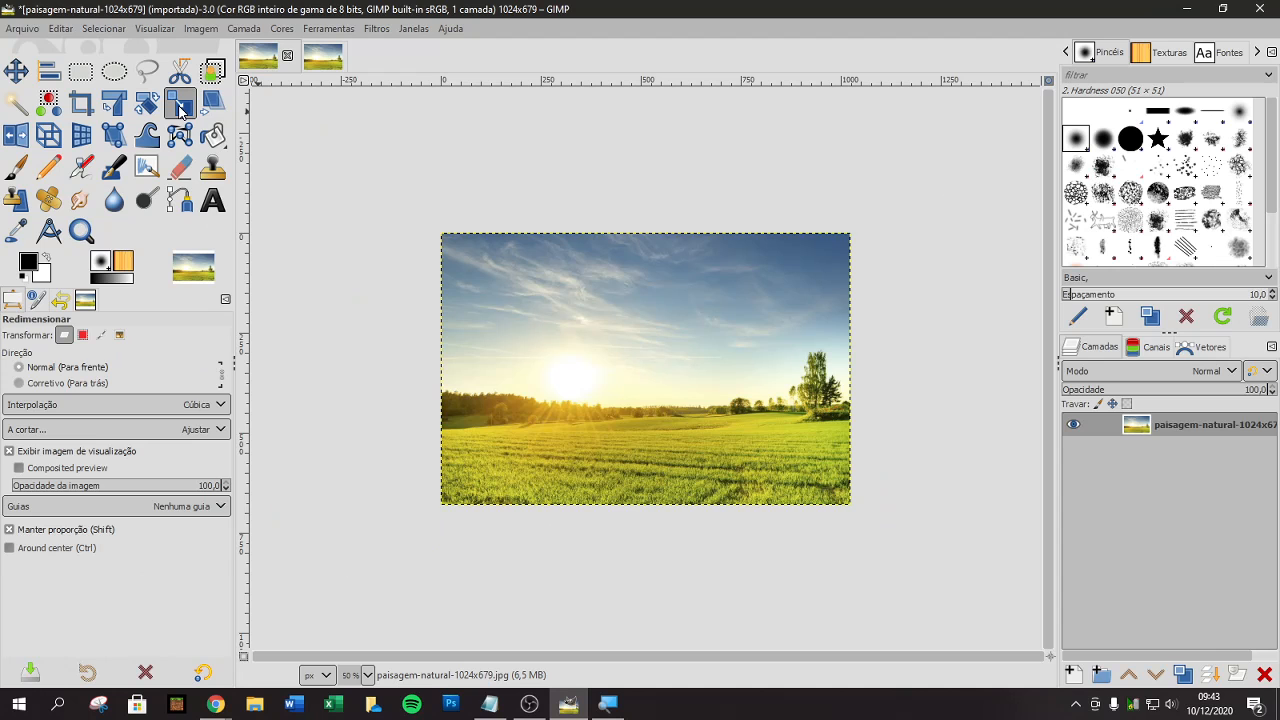
click(500, 312)
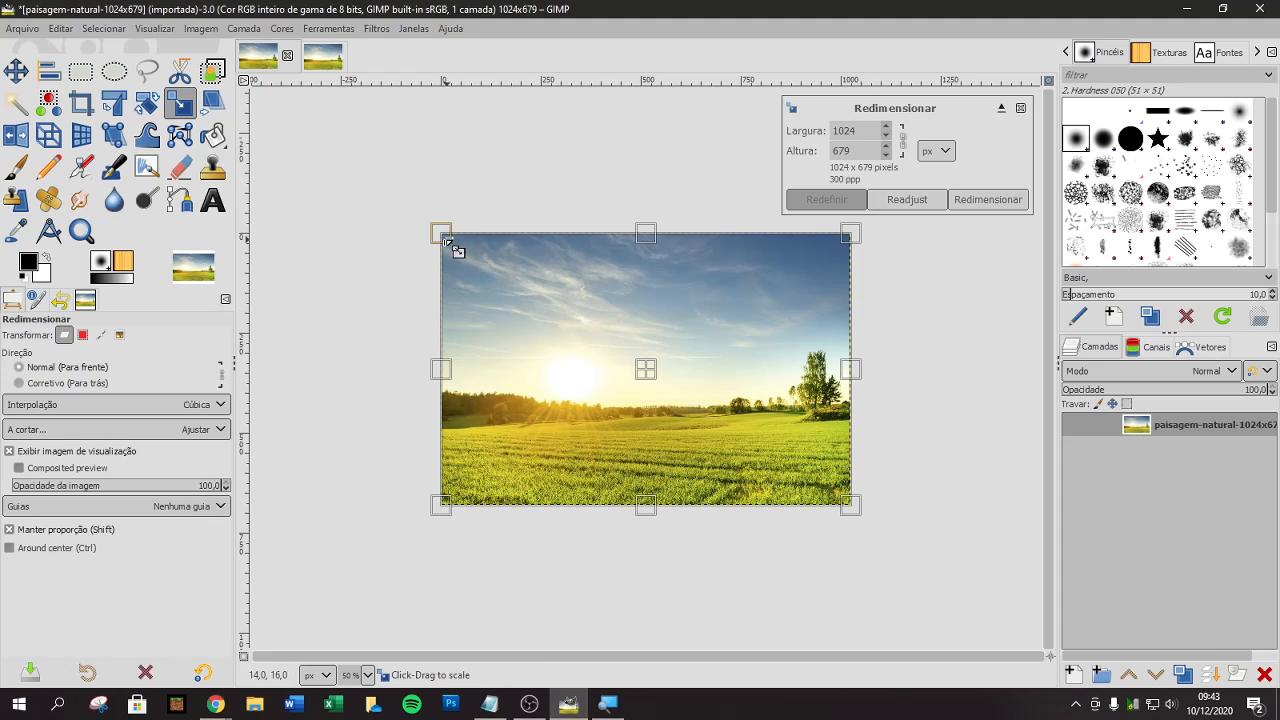
drag(449, 243, 630, 370)
scroll(697, 404, up, 1)
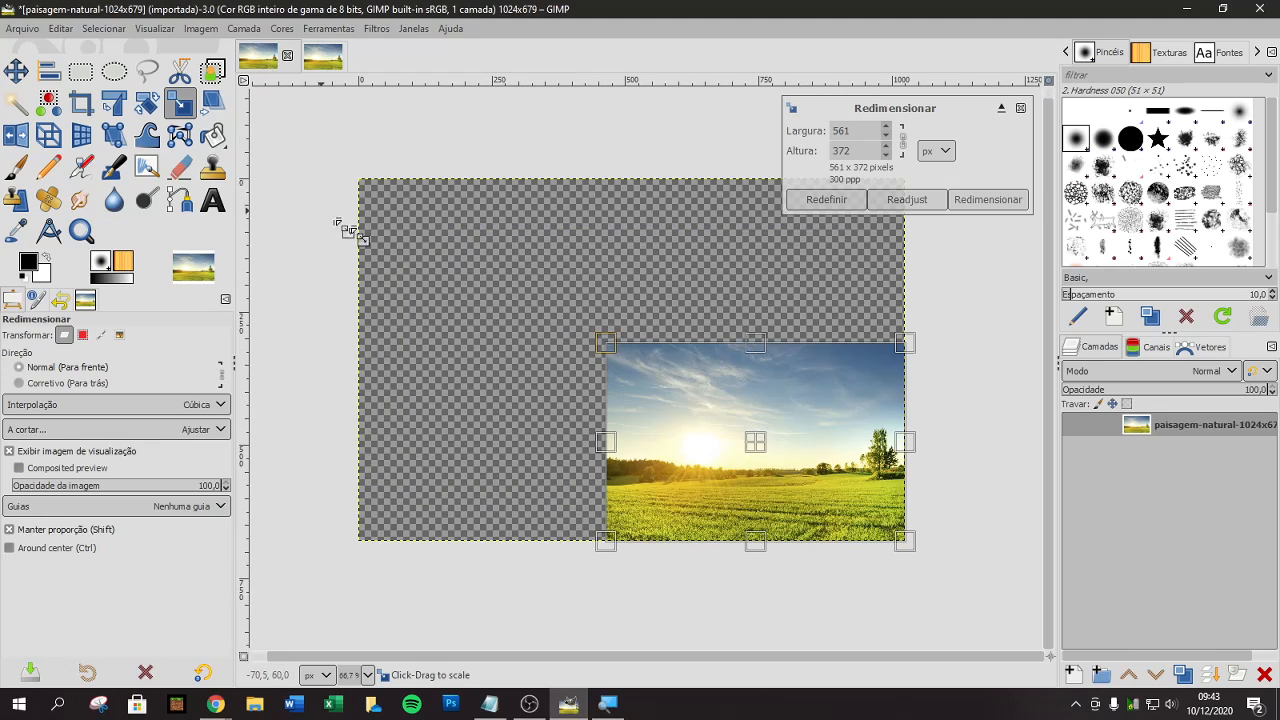
mouse_move(695, 423)
mouse_down()
mouse_move(608, 354)
mouse_move(726, 449)
mouse_move(697, 428)
mouse_up()
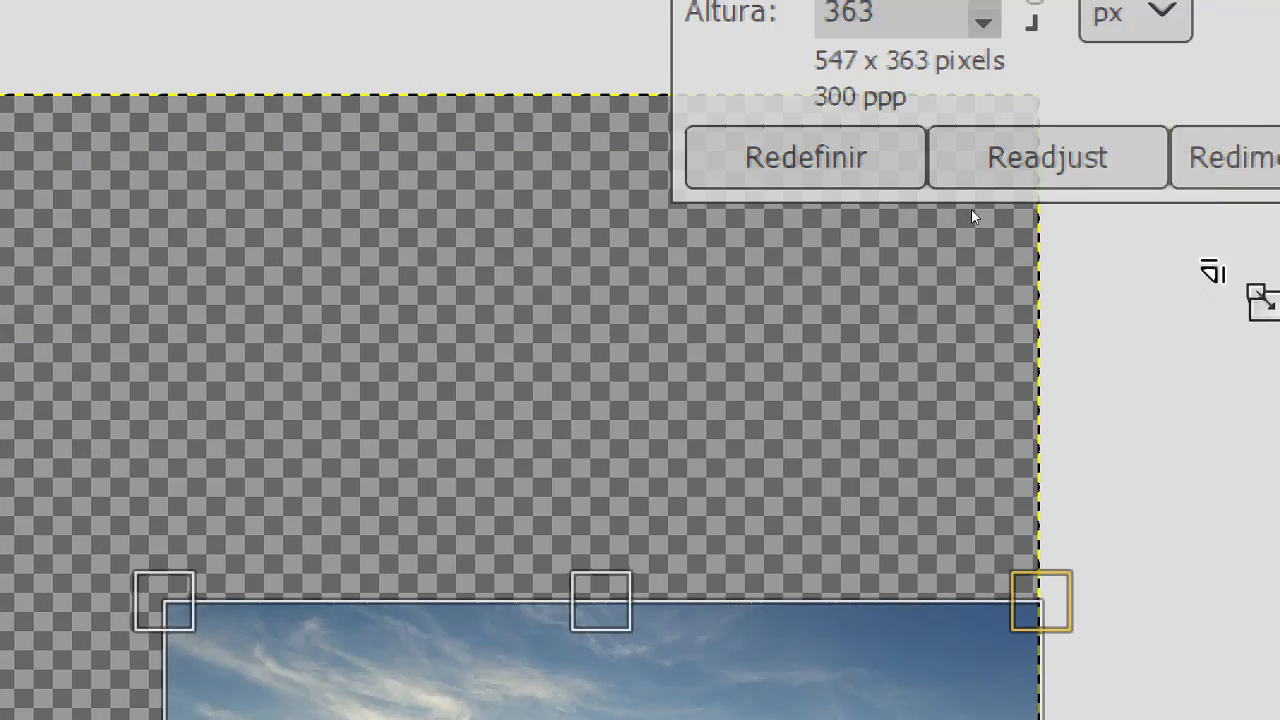
click(1272, 160)
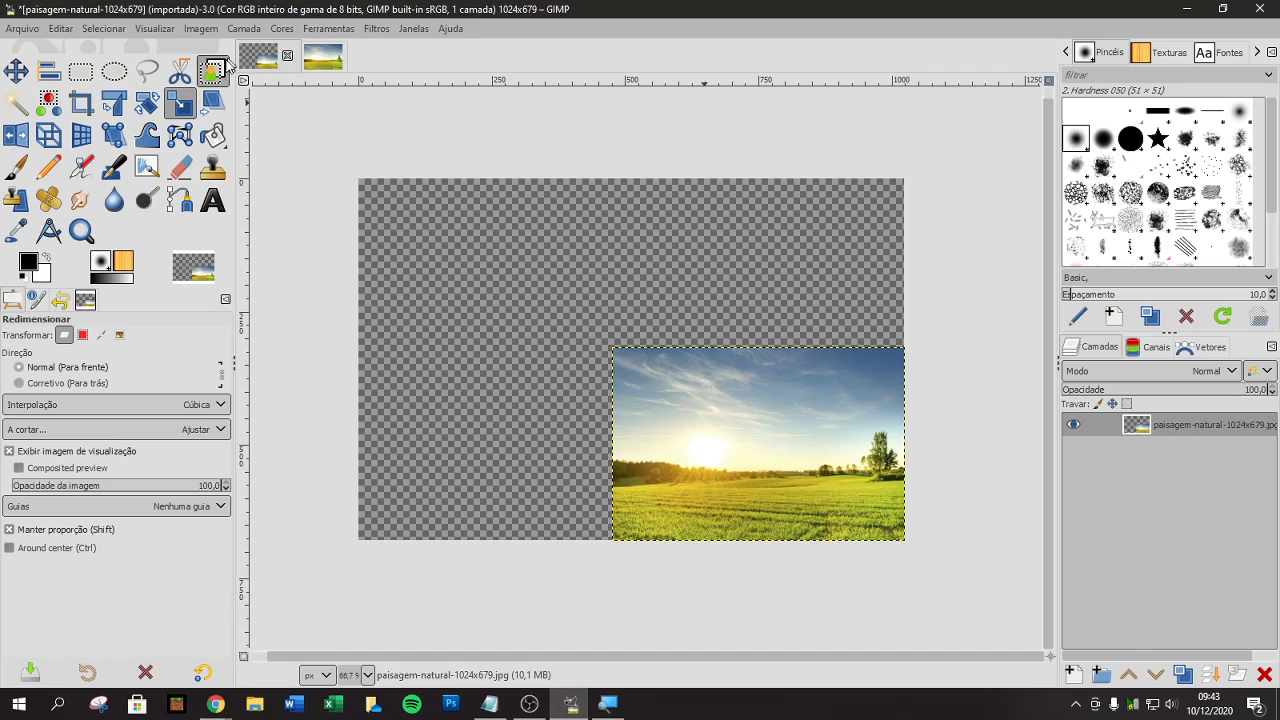
Step: Switch to the second open landscape image and activate the Move tool
click(318, 58)
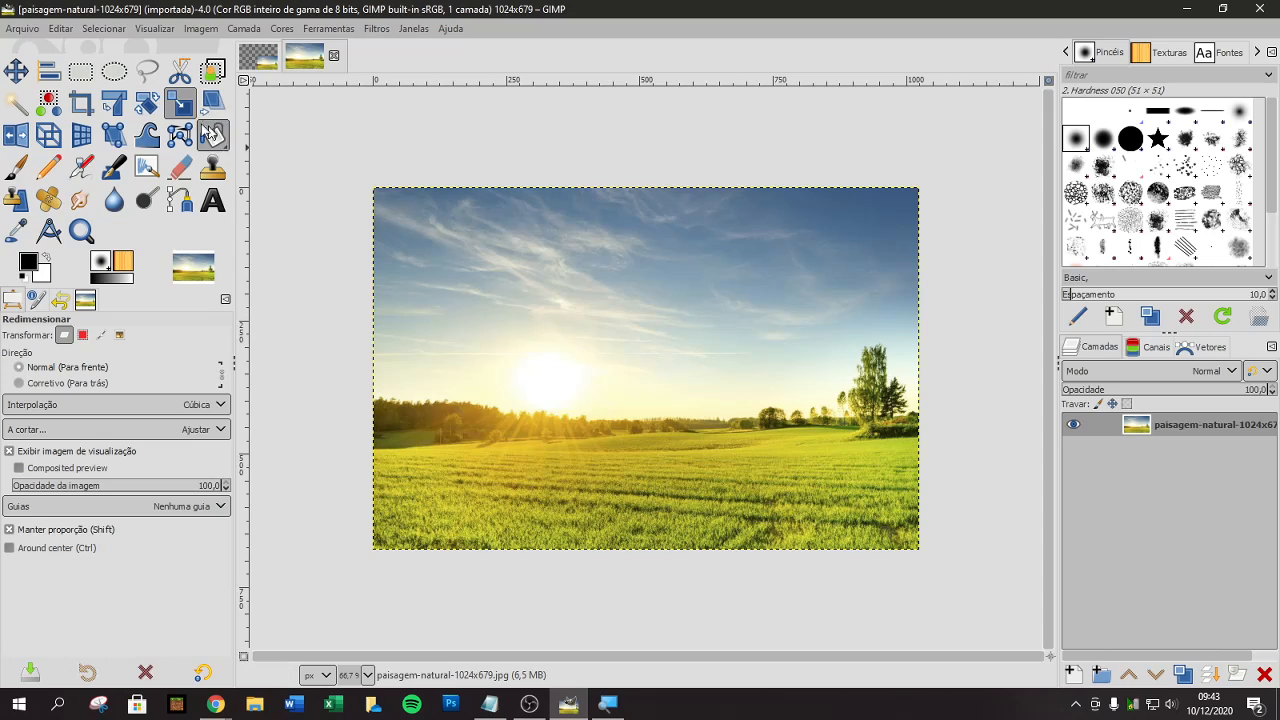
click(15, 70)
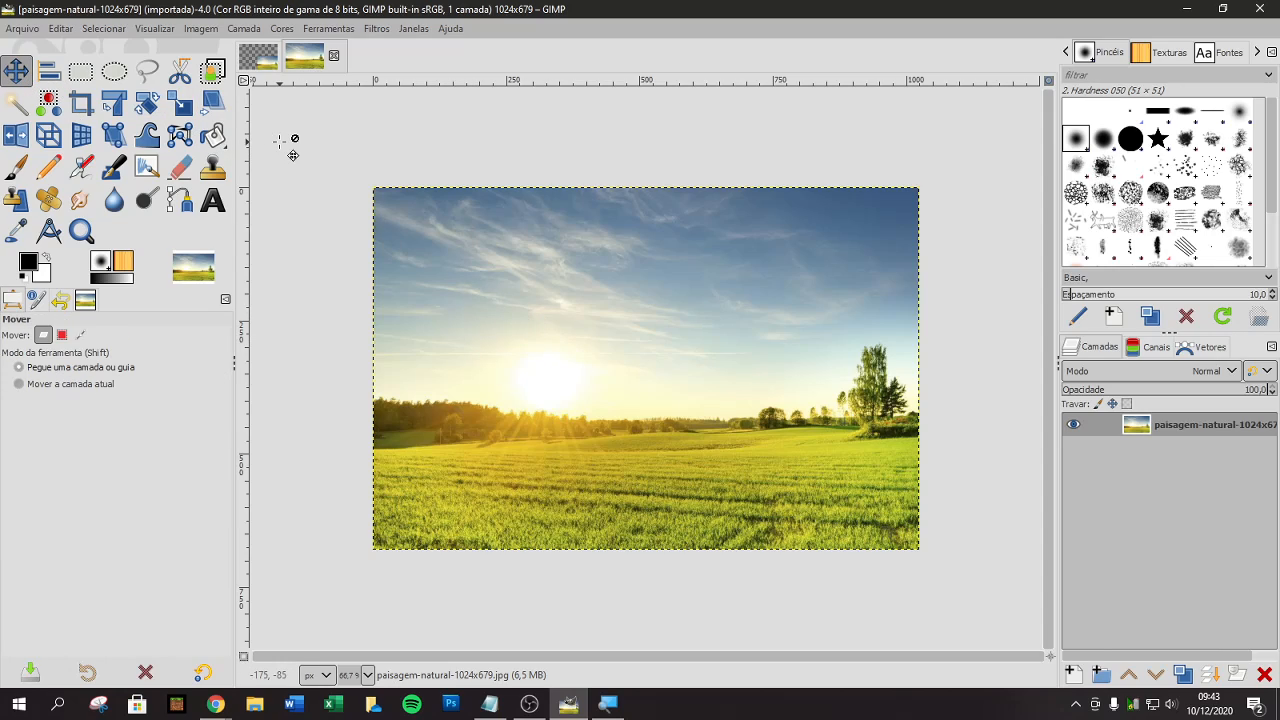
Step: Open Scale Image for the second landscape, set the size unit to centimeters and enter a linked width of 3 cm
click(201, 29)
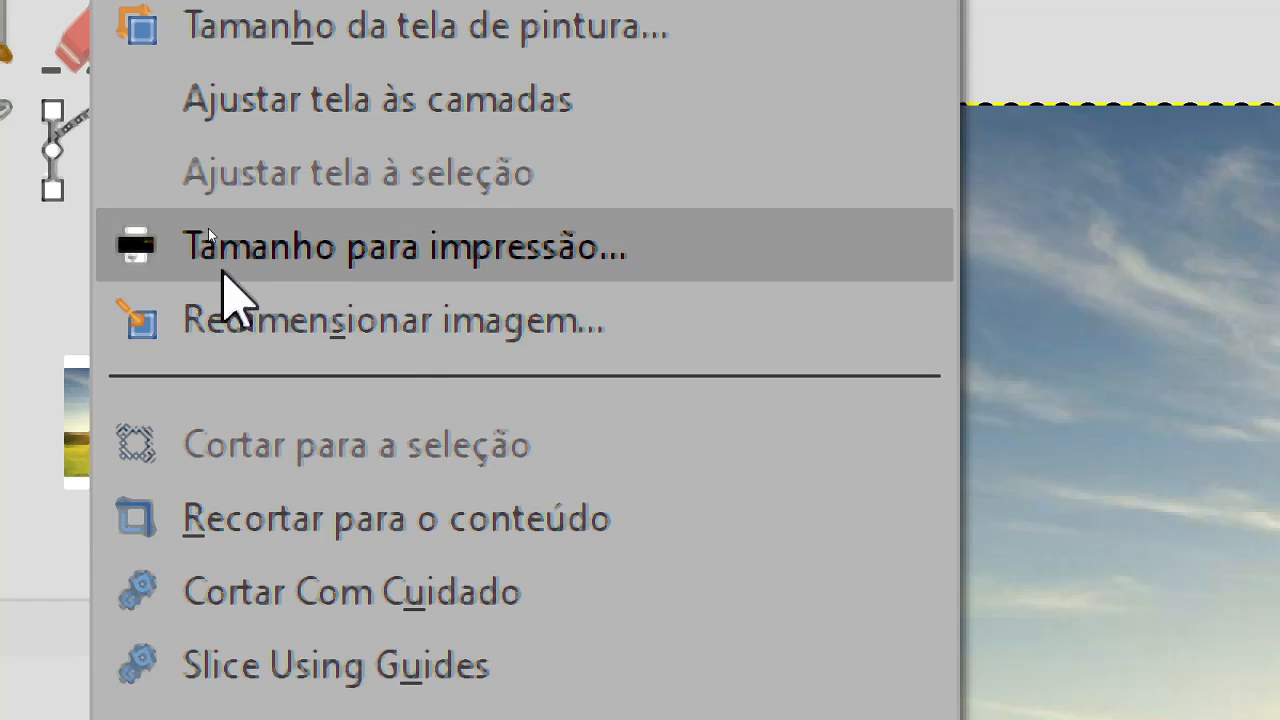
click(560, 335)
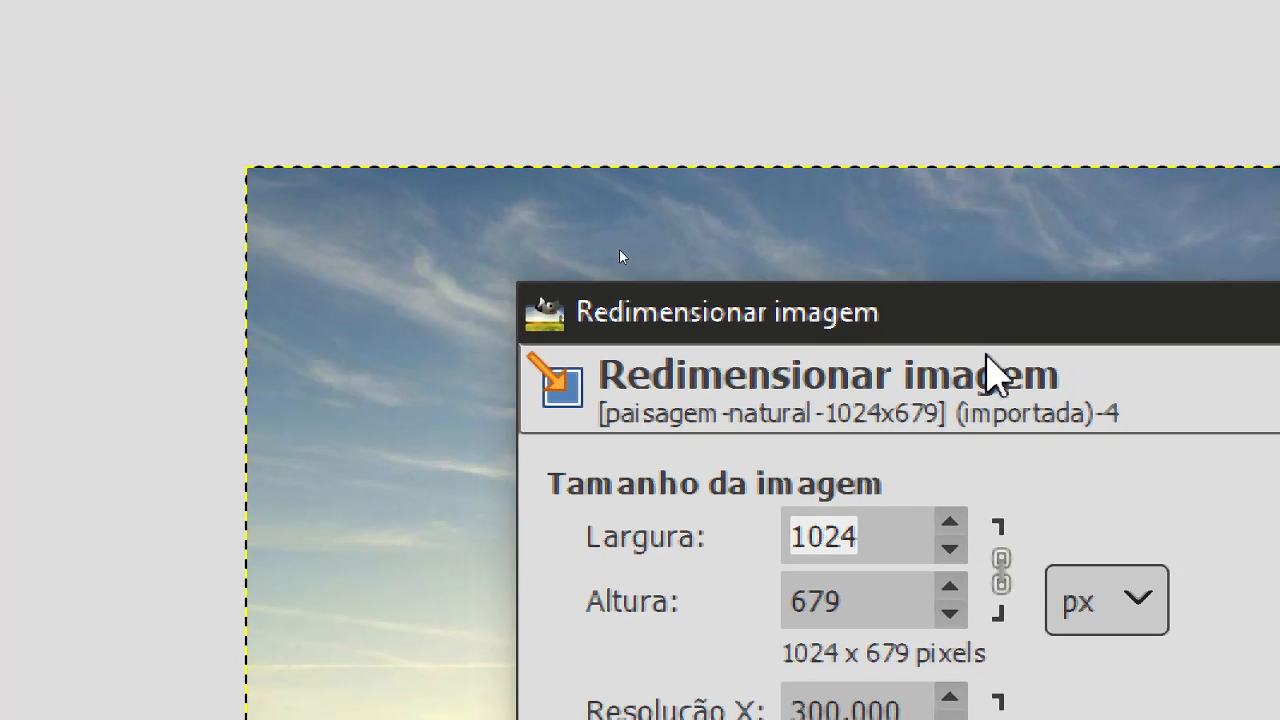
drag(966, 320, 558, 38)
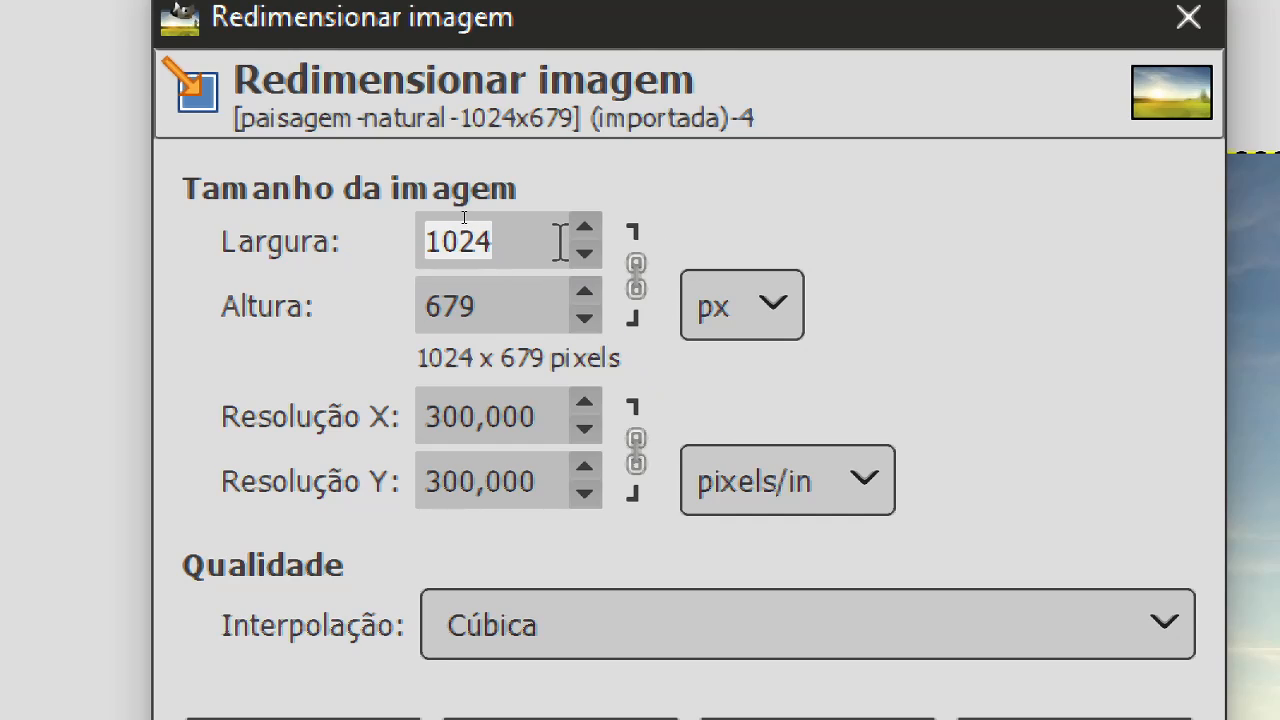
click(773, 325)
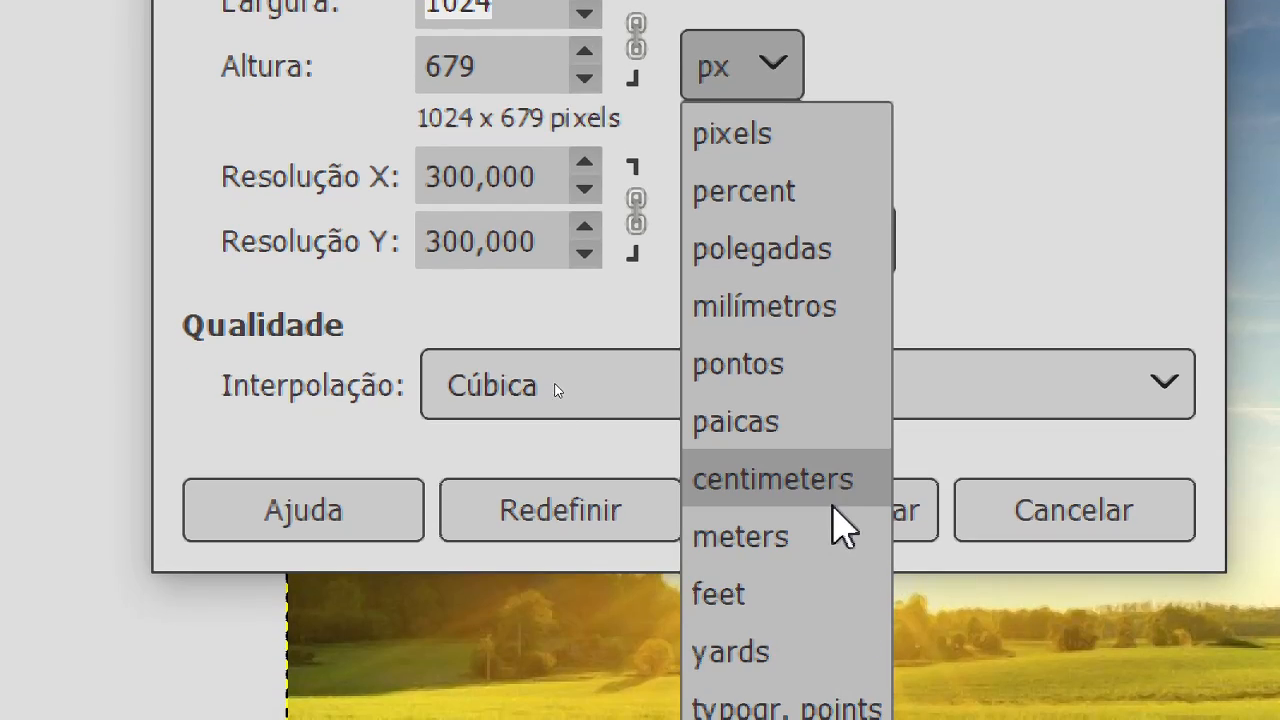
click(830, 495)
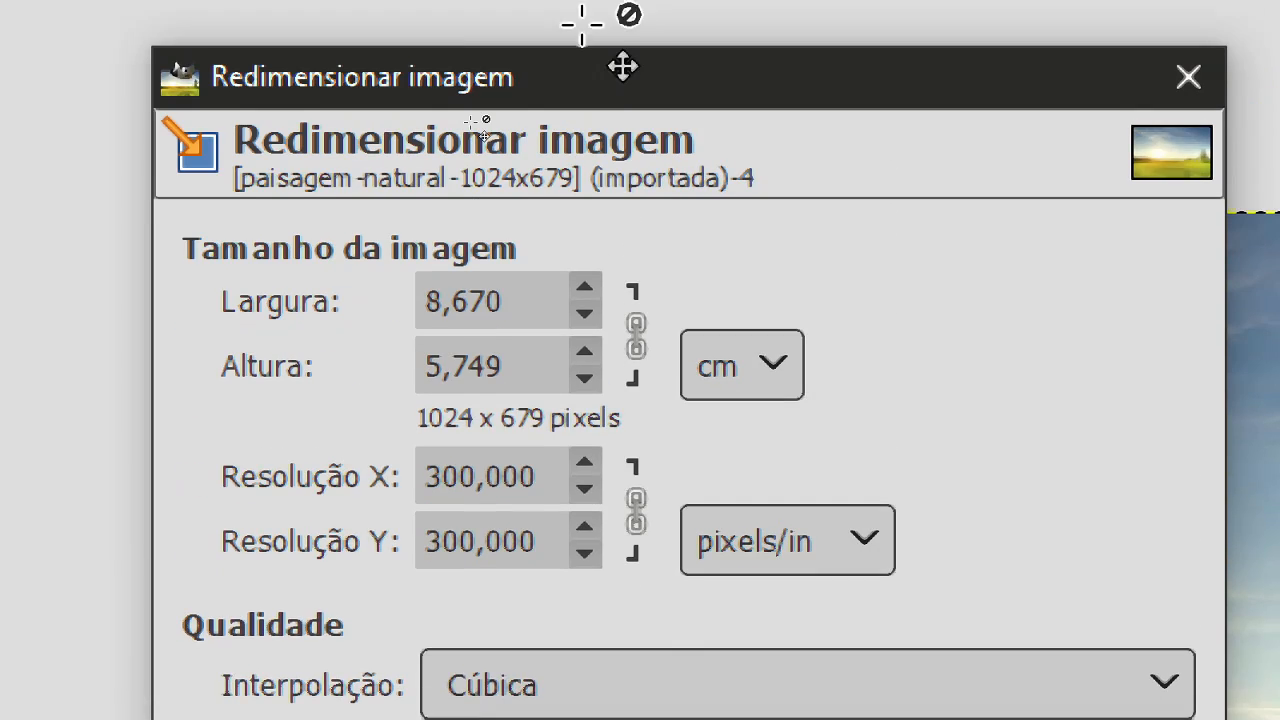
click(540, 325)
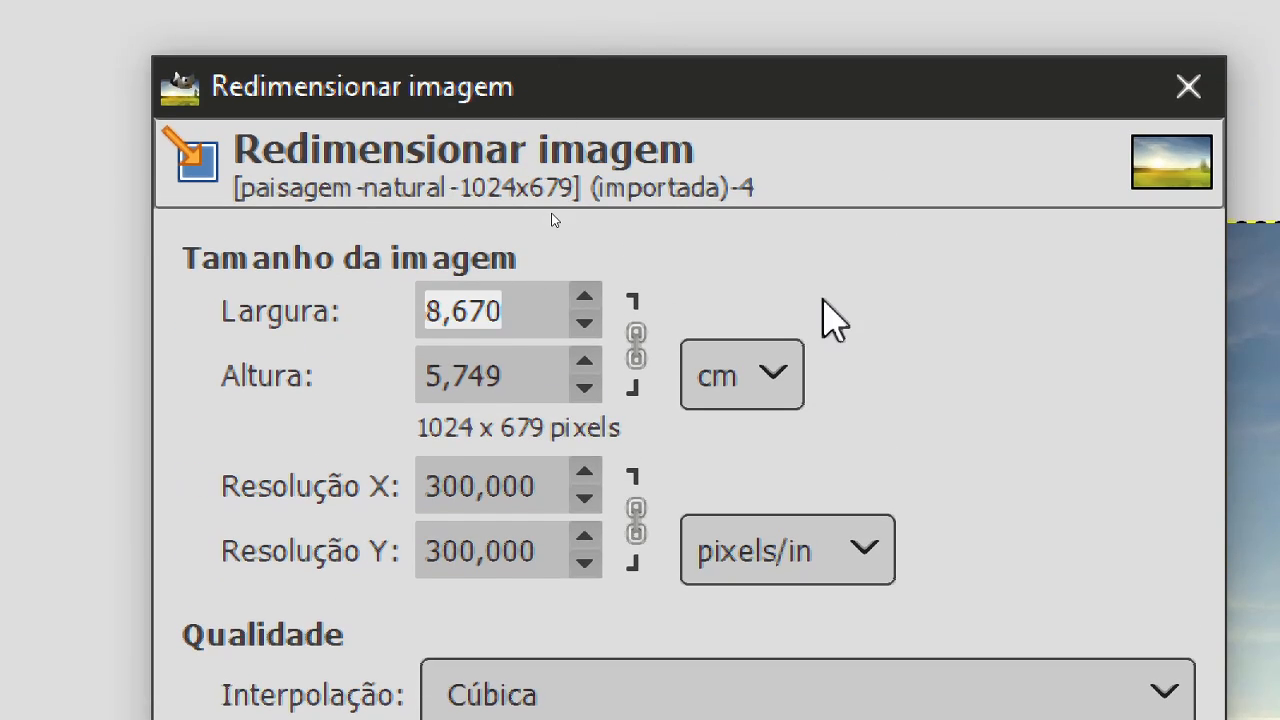
text(3)
key(Tab)
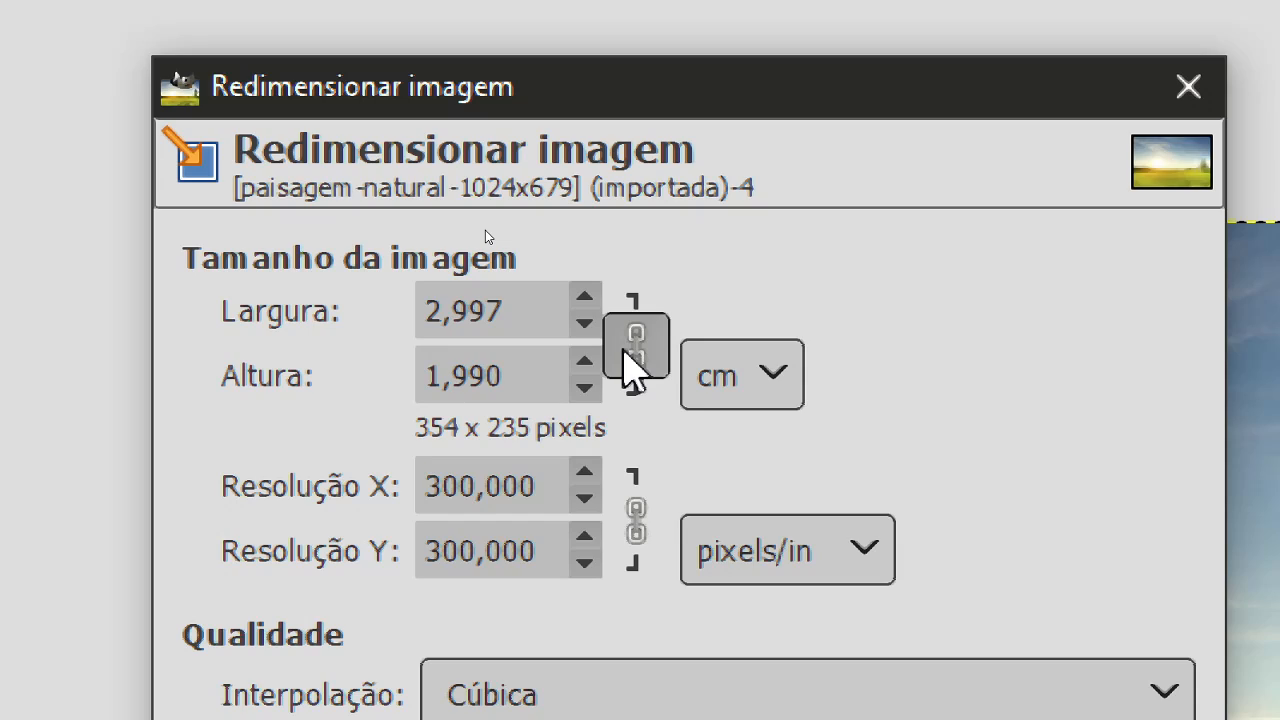
Step: Raise the linked width of the second landscape to 4.995 cm and apply the image scaling
click(583, 297)
click(583, 297)
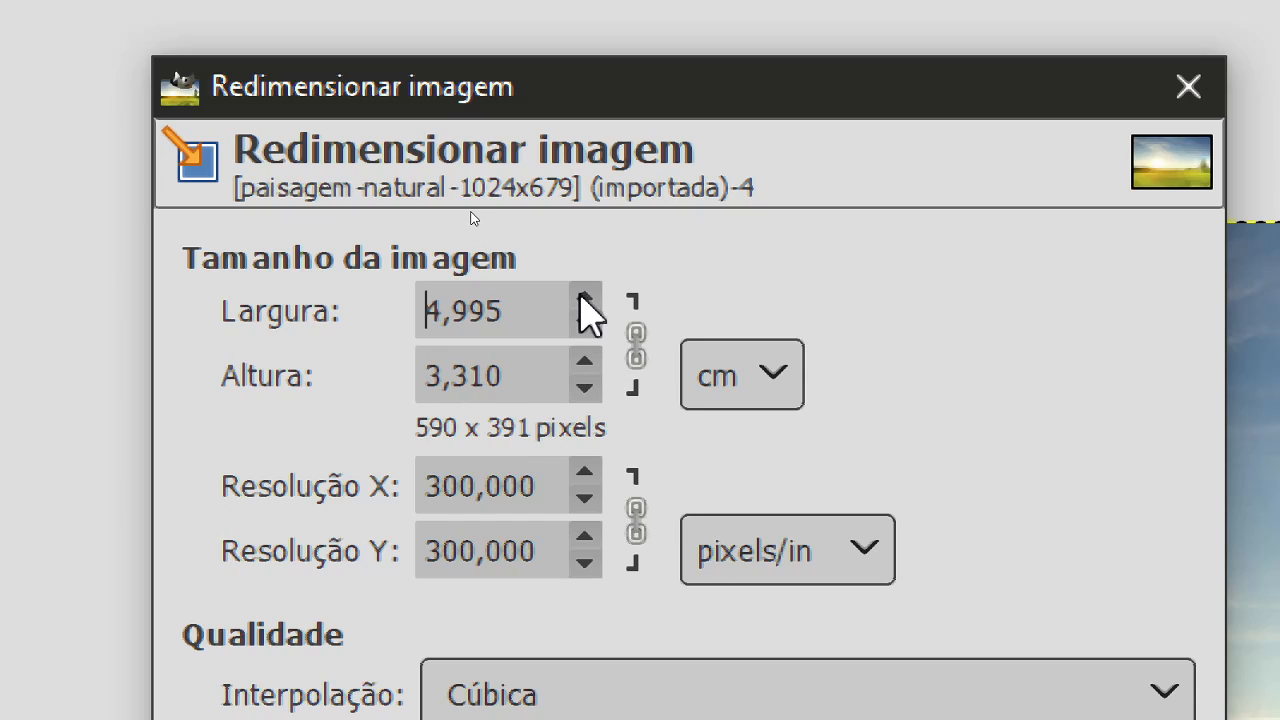
click(583, 297)
click(586, 323)
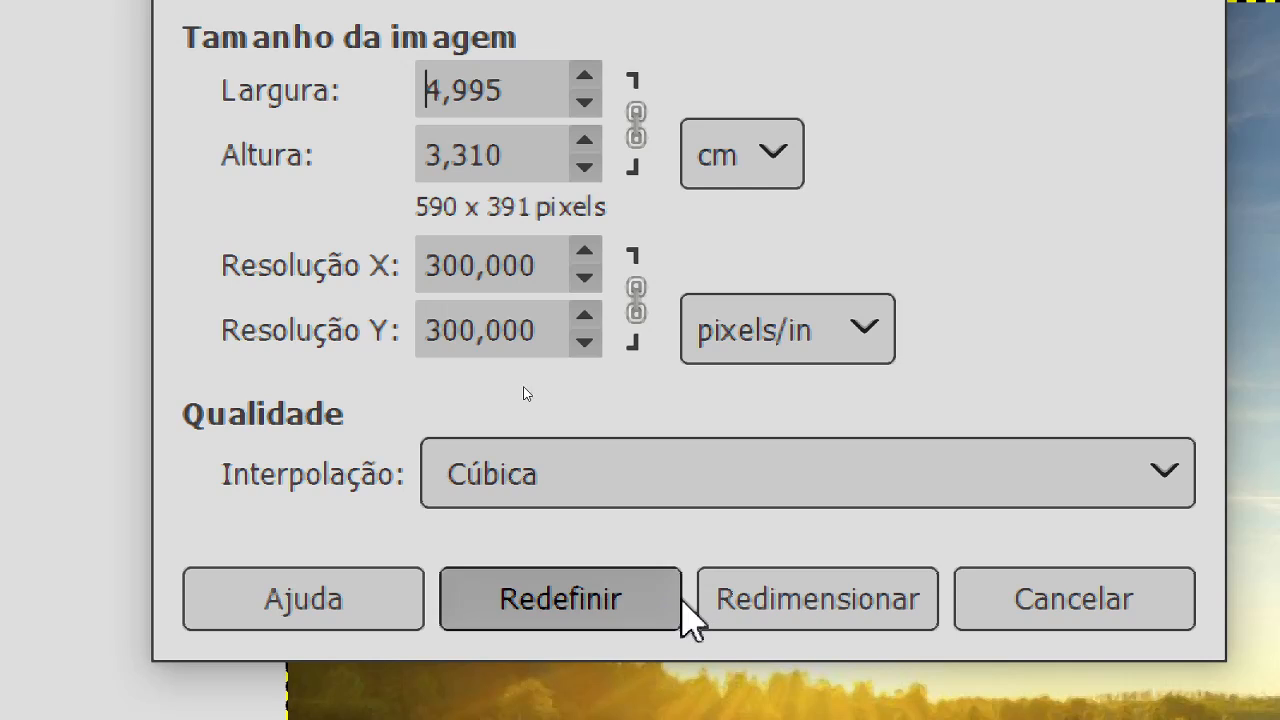
click(795, 605)
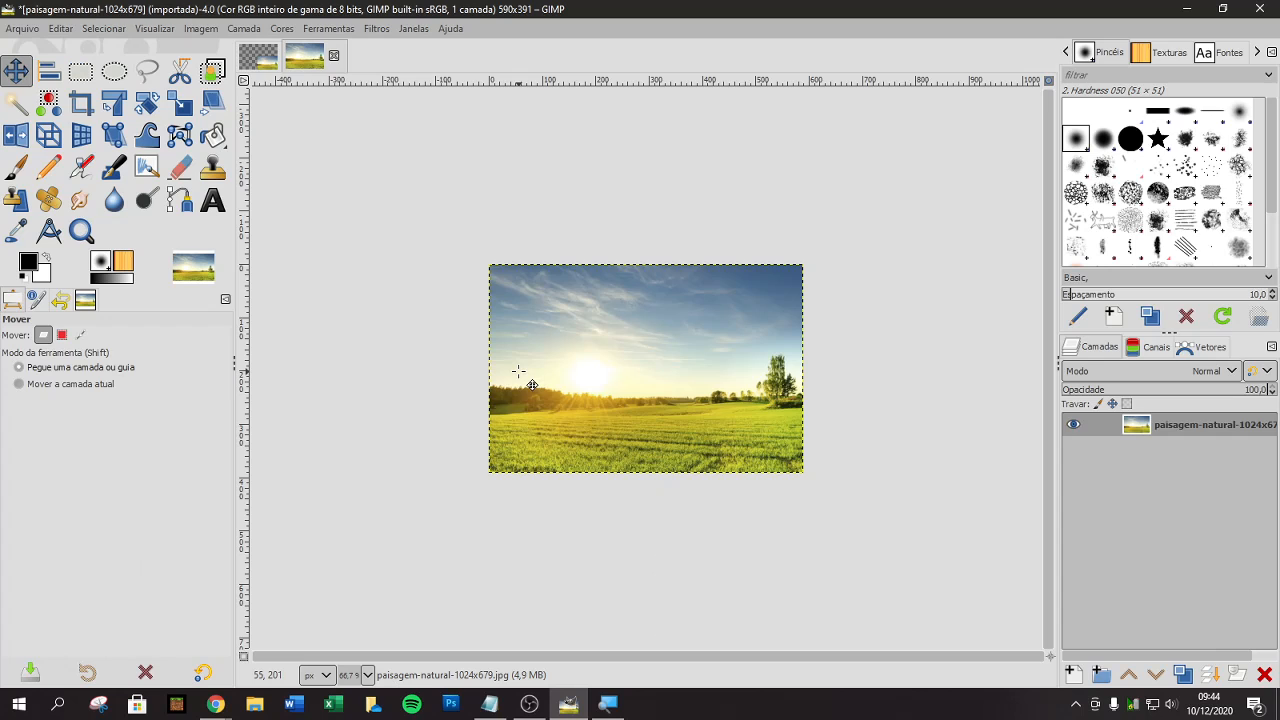
Step: Inspect the rescaled second landscape, review its pixel size, print size and resolution in the image properties, and close the dialog
ctrl+scroll(611, 419, up, 2)
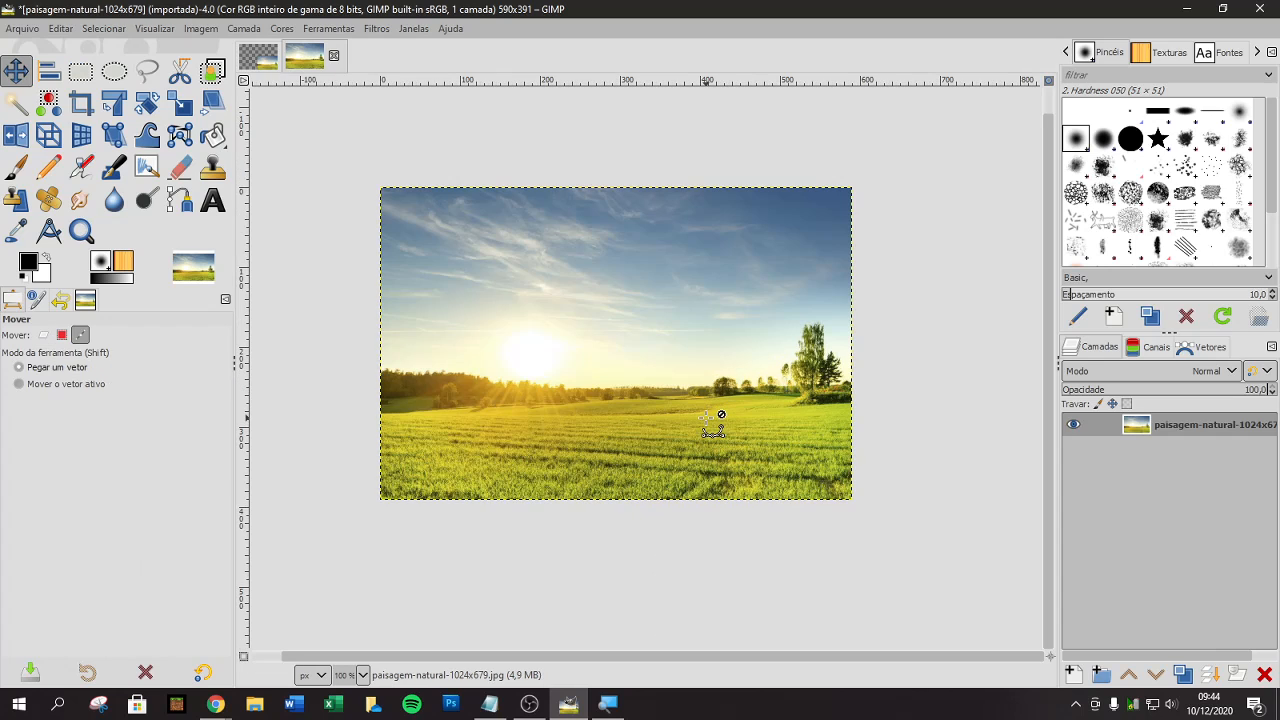
scroll(719, 431, up, 2)
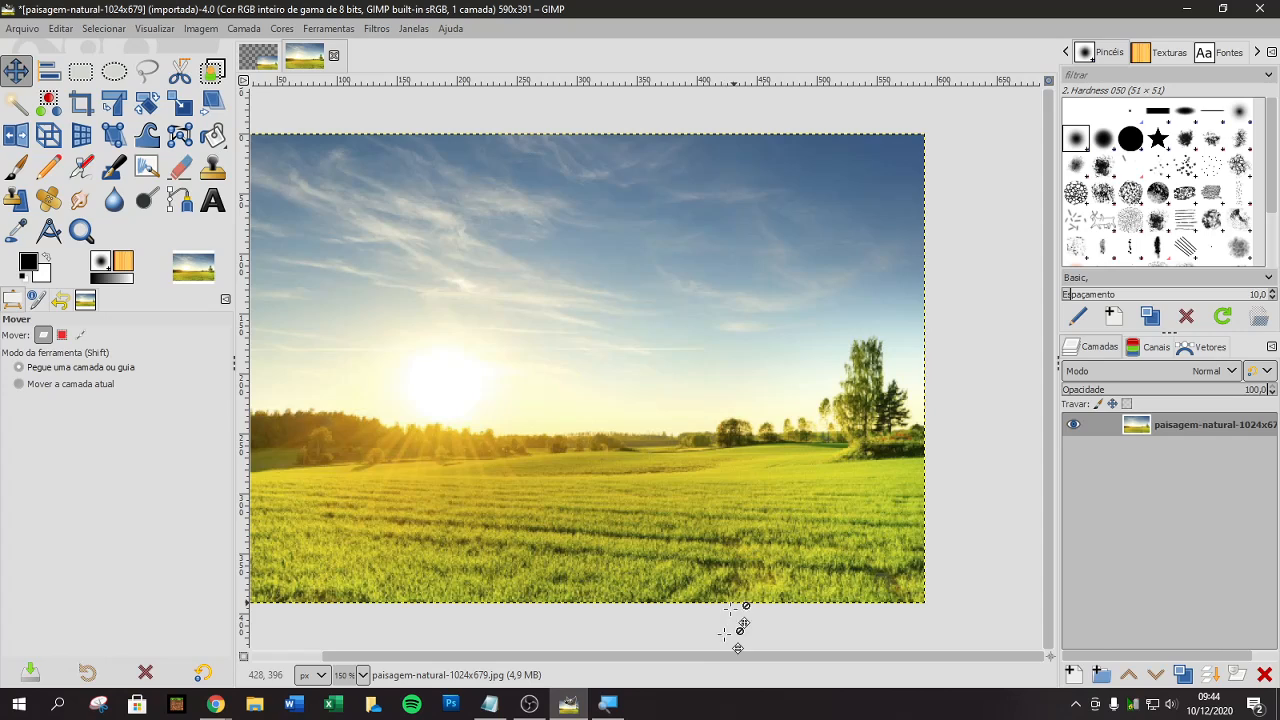
scroll(555, 655, left, 3)
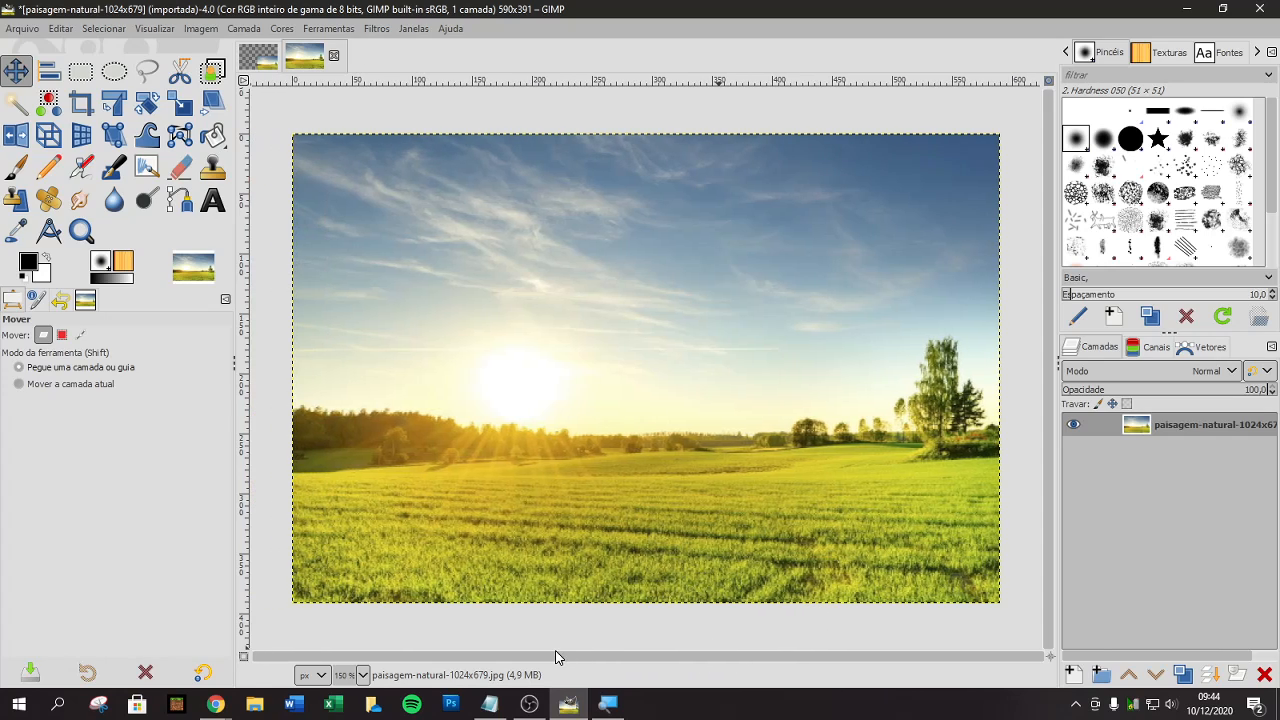
click(62, 28)
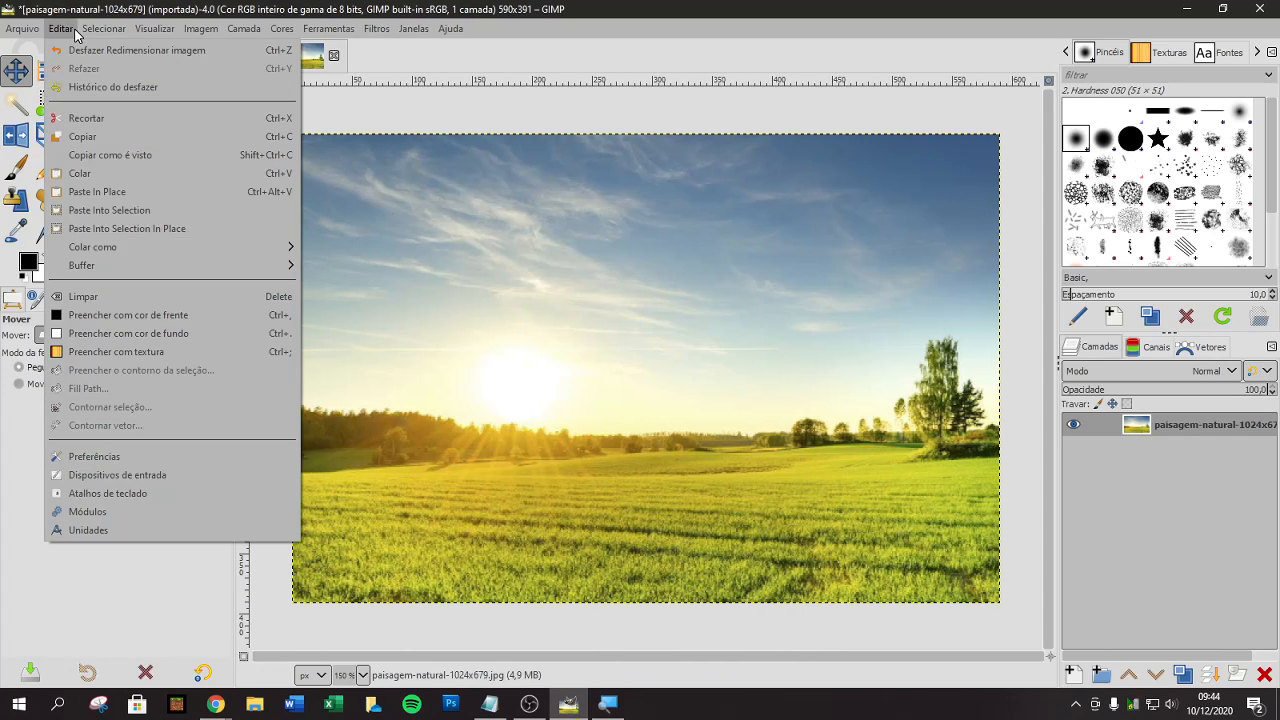
mouse_move(155, 33)
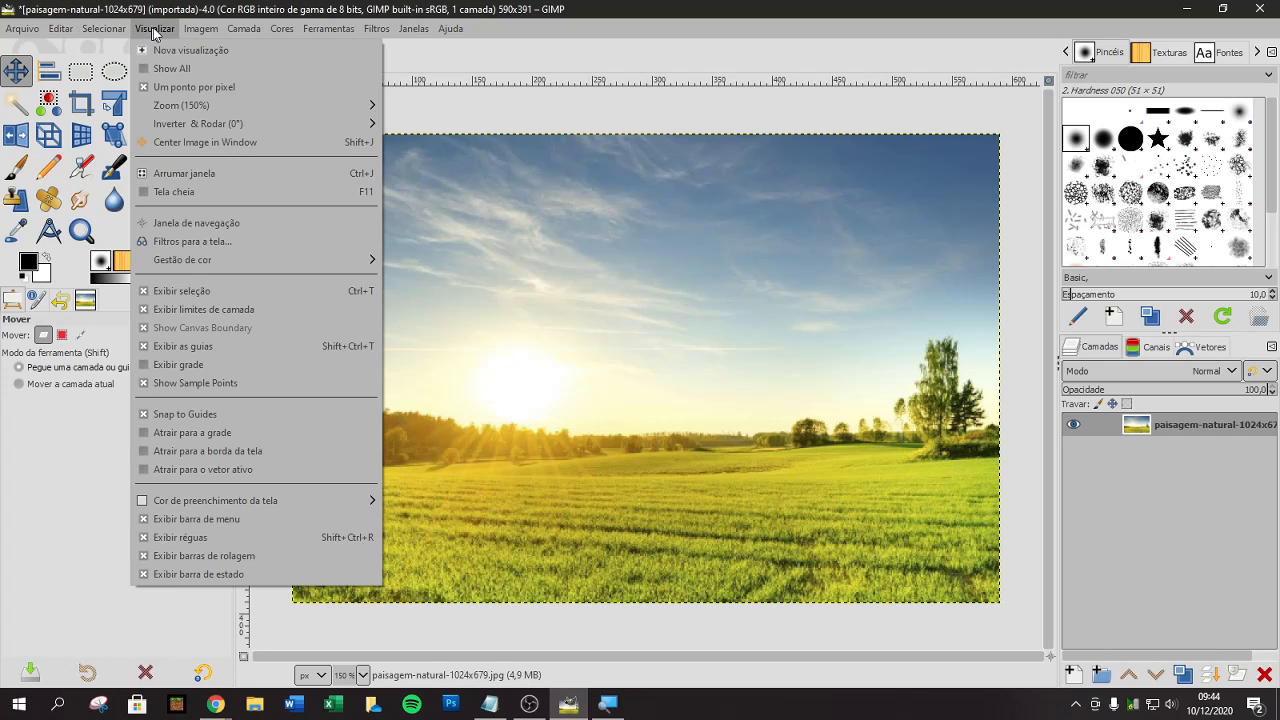
mouse_move(200, 30)
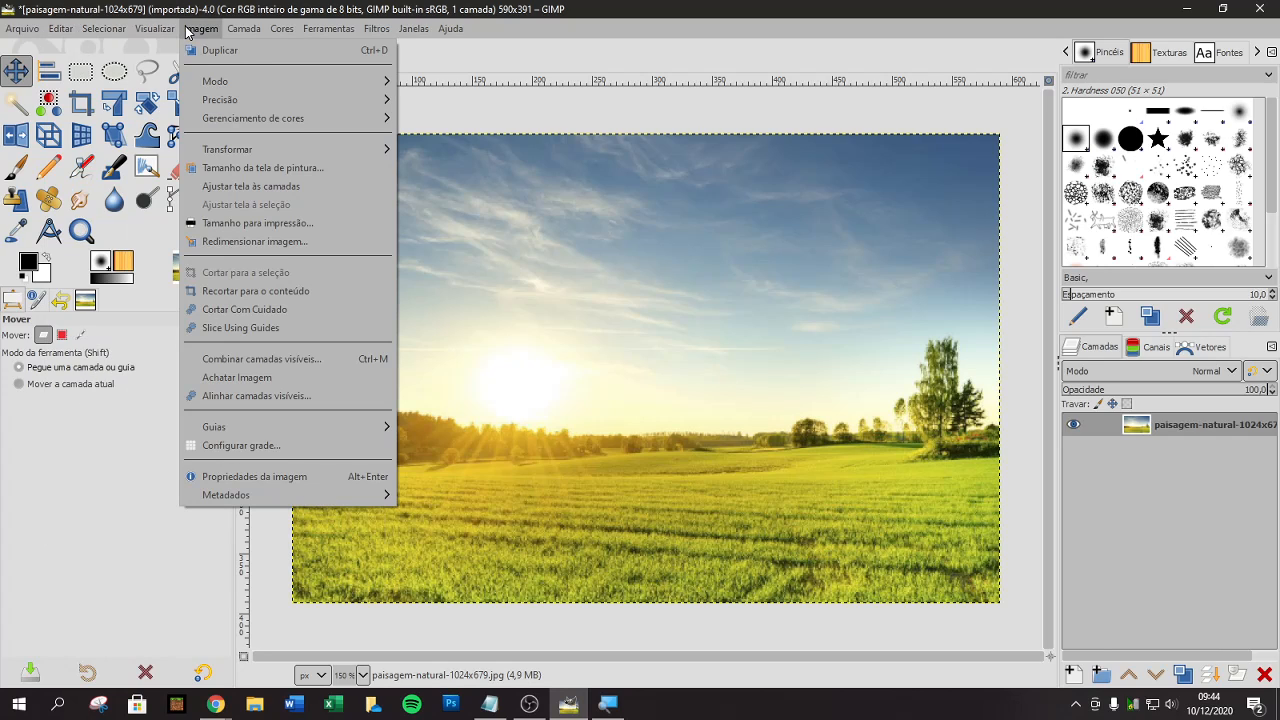
click(246, 474)
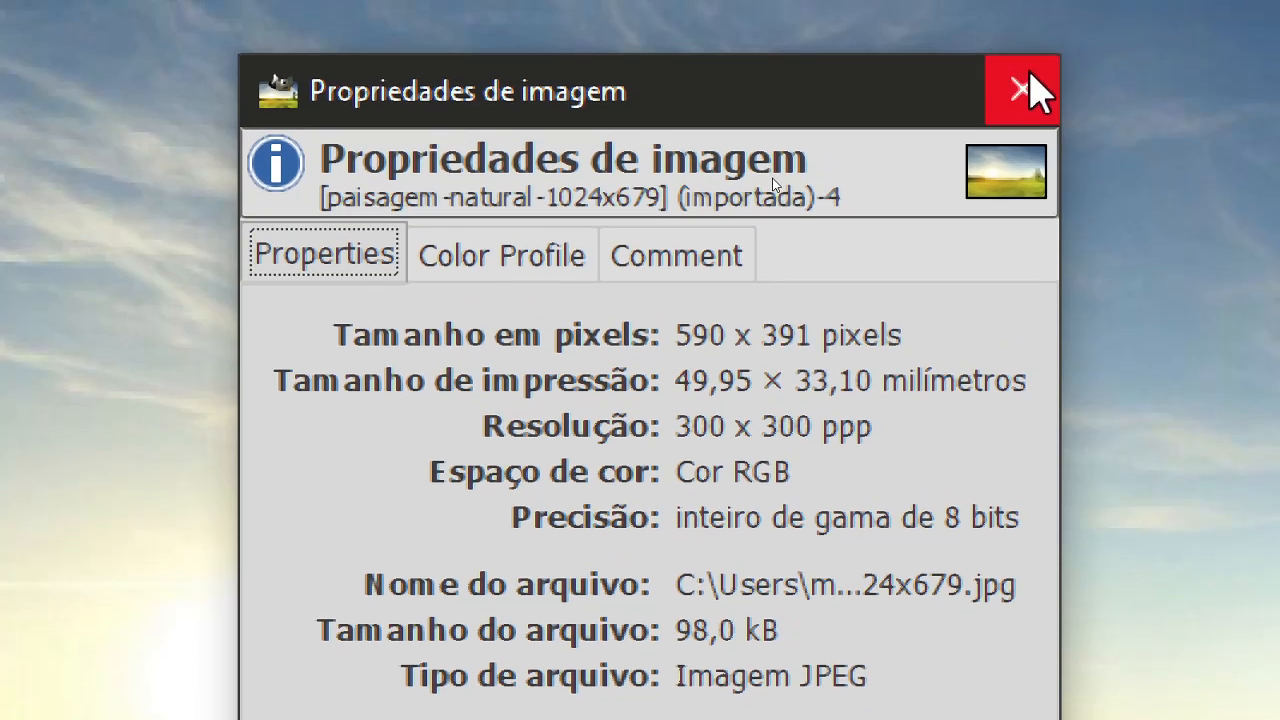
click(1026, 91)
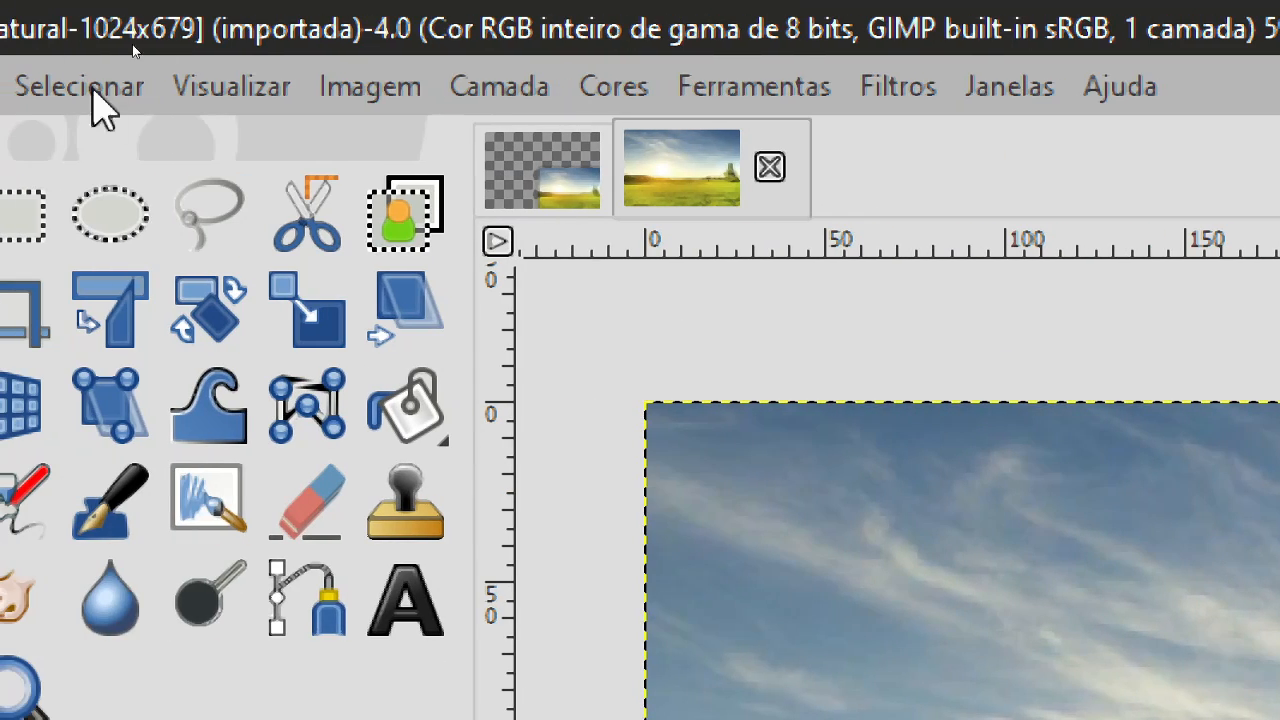
Step: Switch to the first landscape image, review its image properties beside the scaled layer, and close the dialog
click(542, 172)
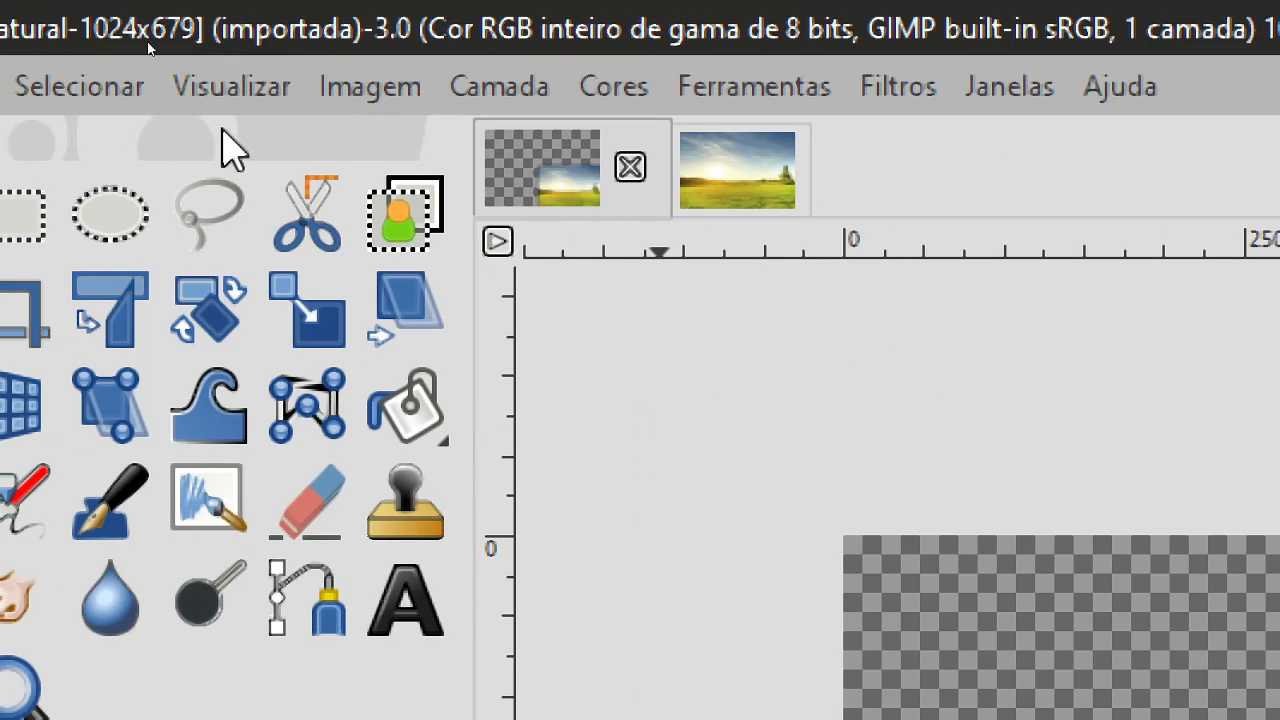
click(384, 86)
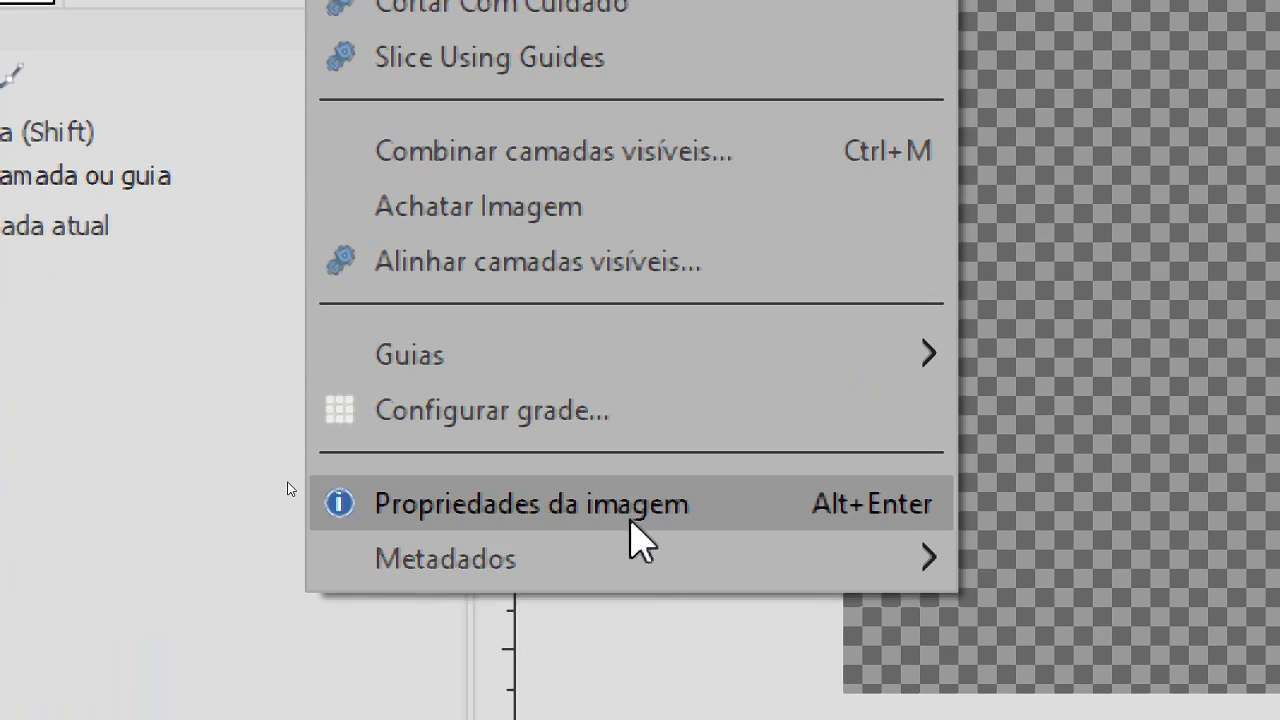
click(630, 515)
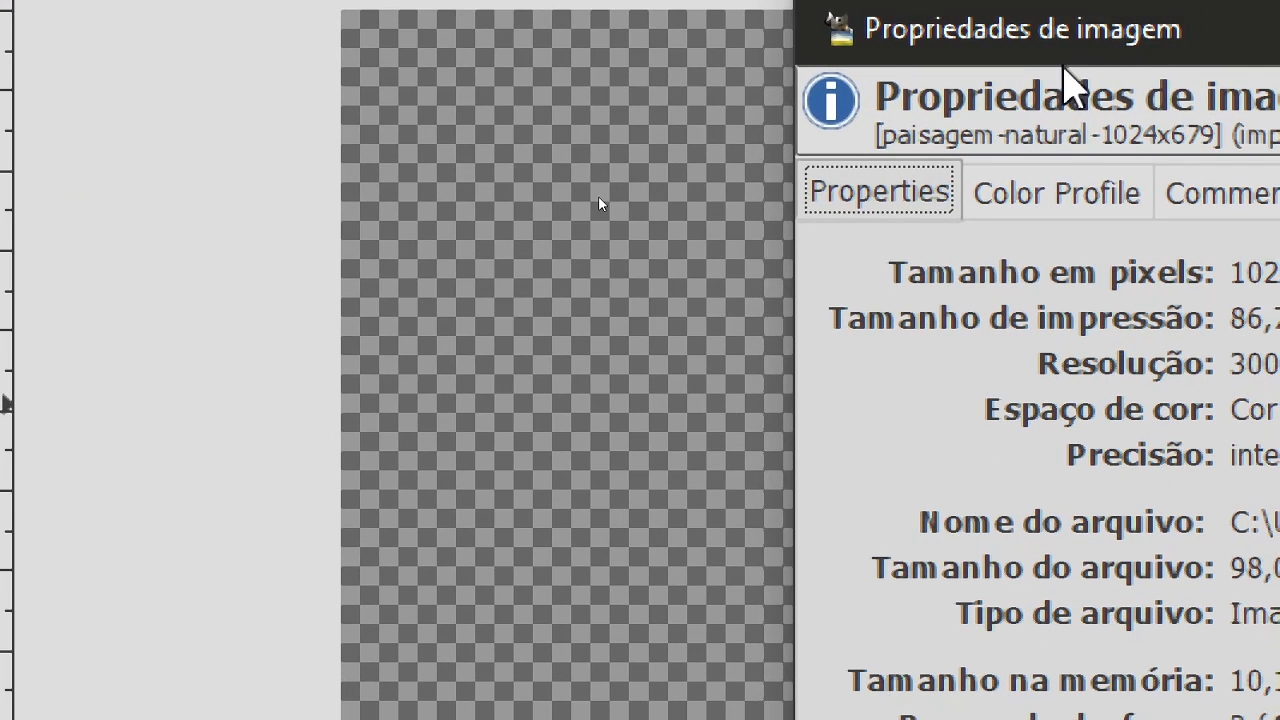
drag(1086, 27, 362, 38)
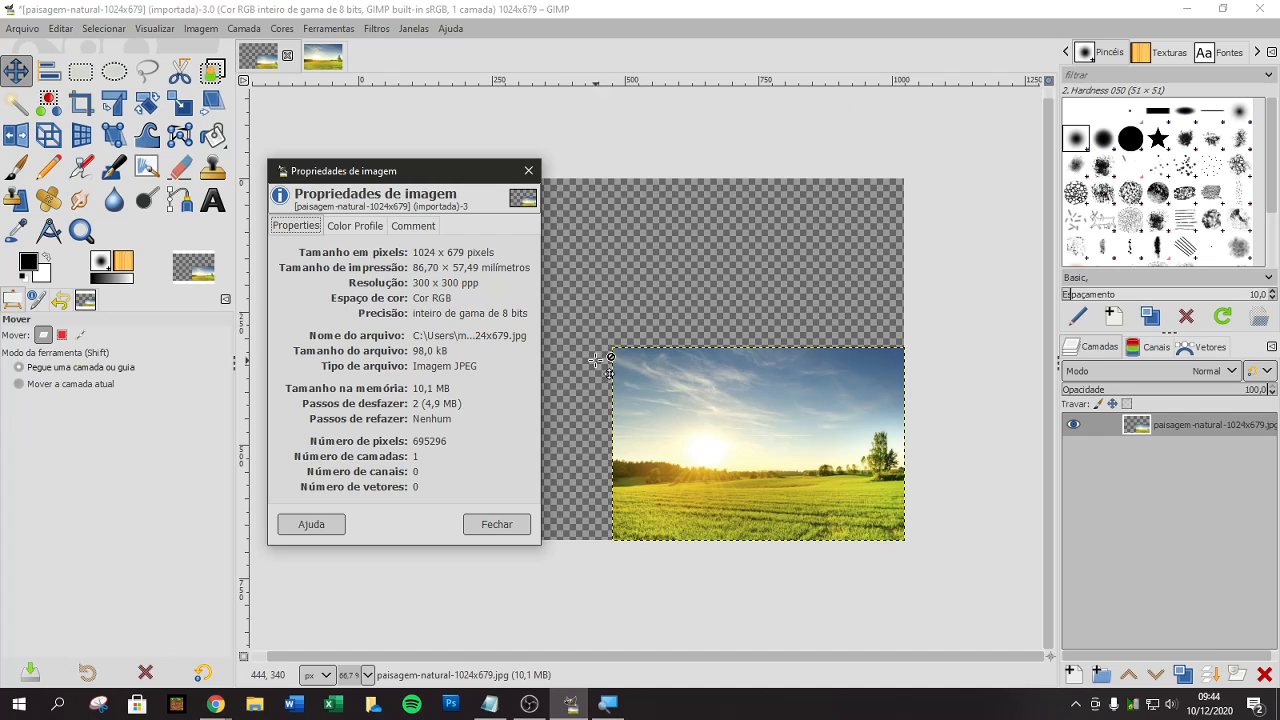
click(495, 527)
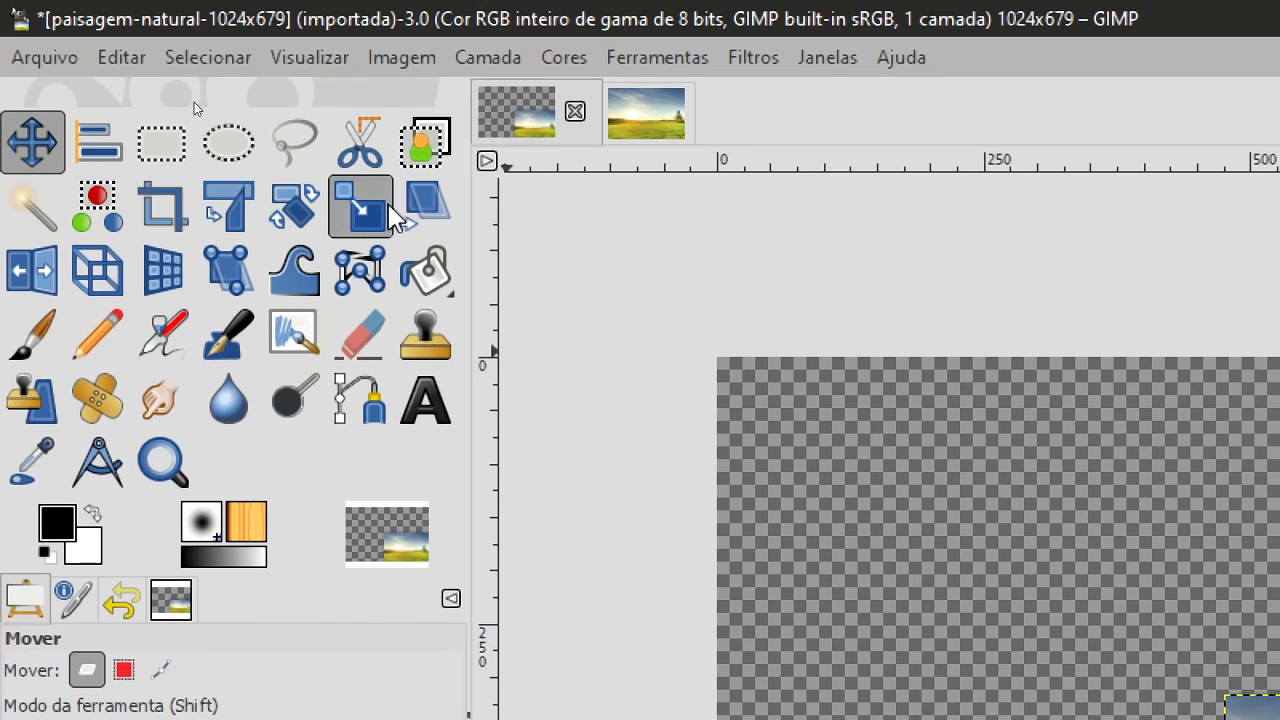
Step: Crop the landscape image to a wide strip along its horizon, 423 x 75 px, using the Crop tool
click(649, 62)
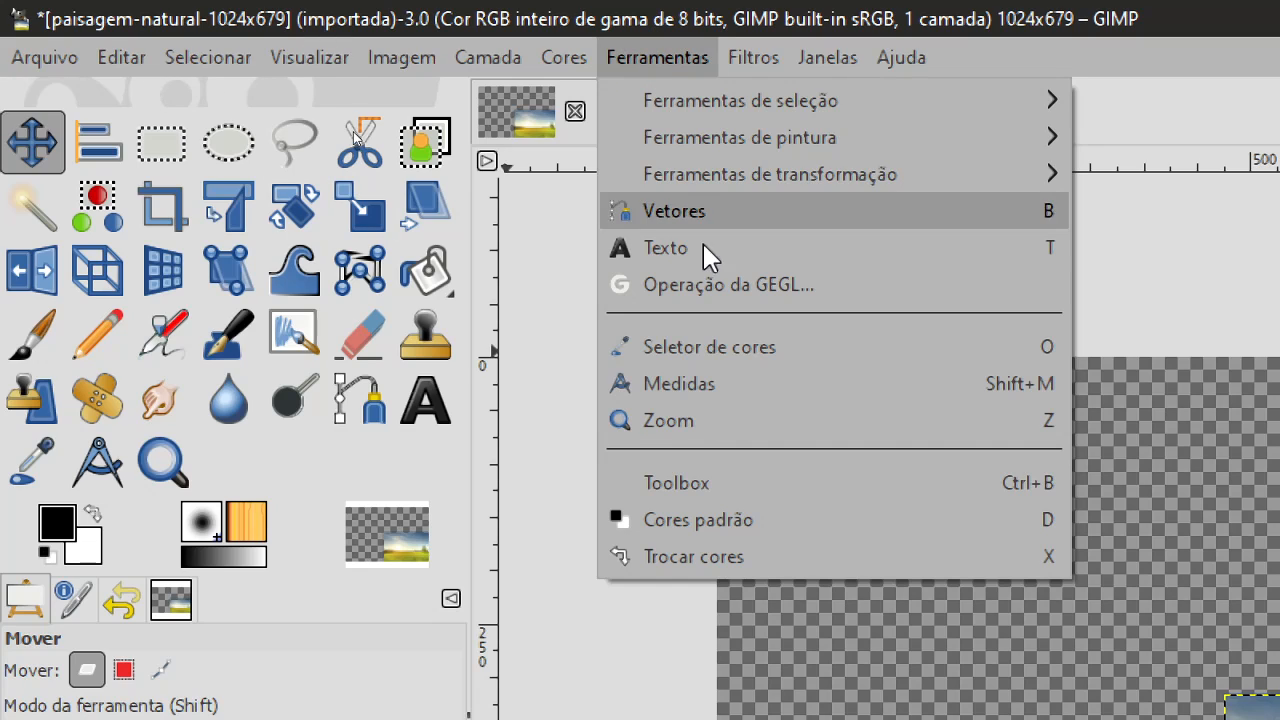
mouse_move(827, 57)
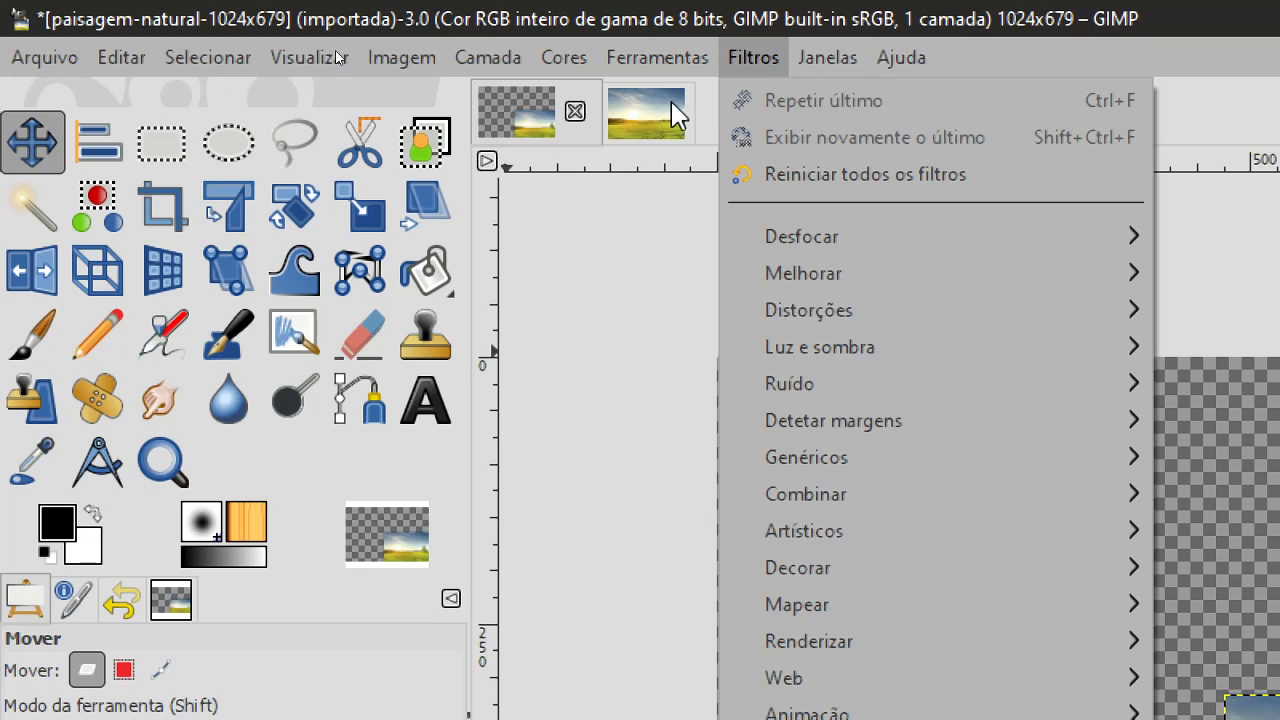
mouse_move(615, 45)
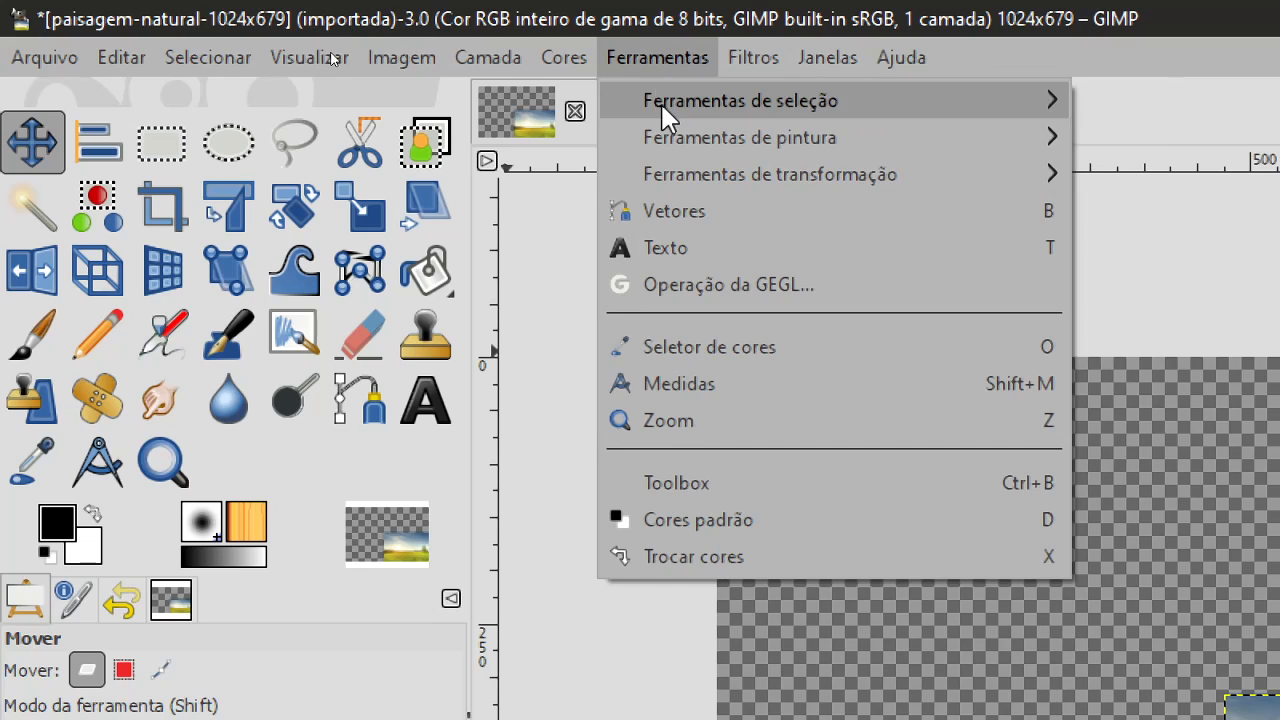
mouse_move(686, 175)
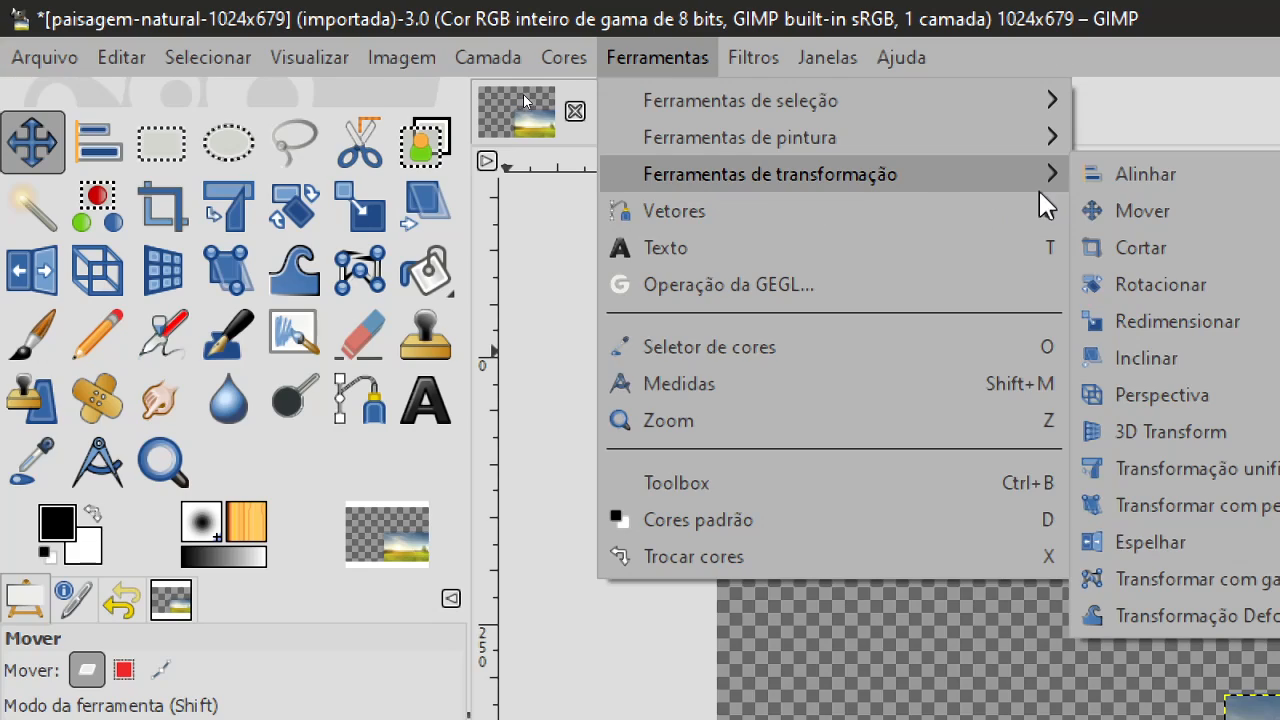
click(1105, 248)
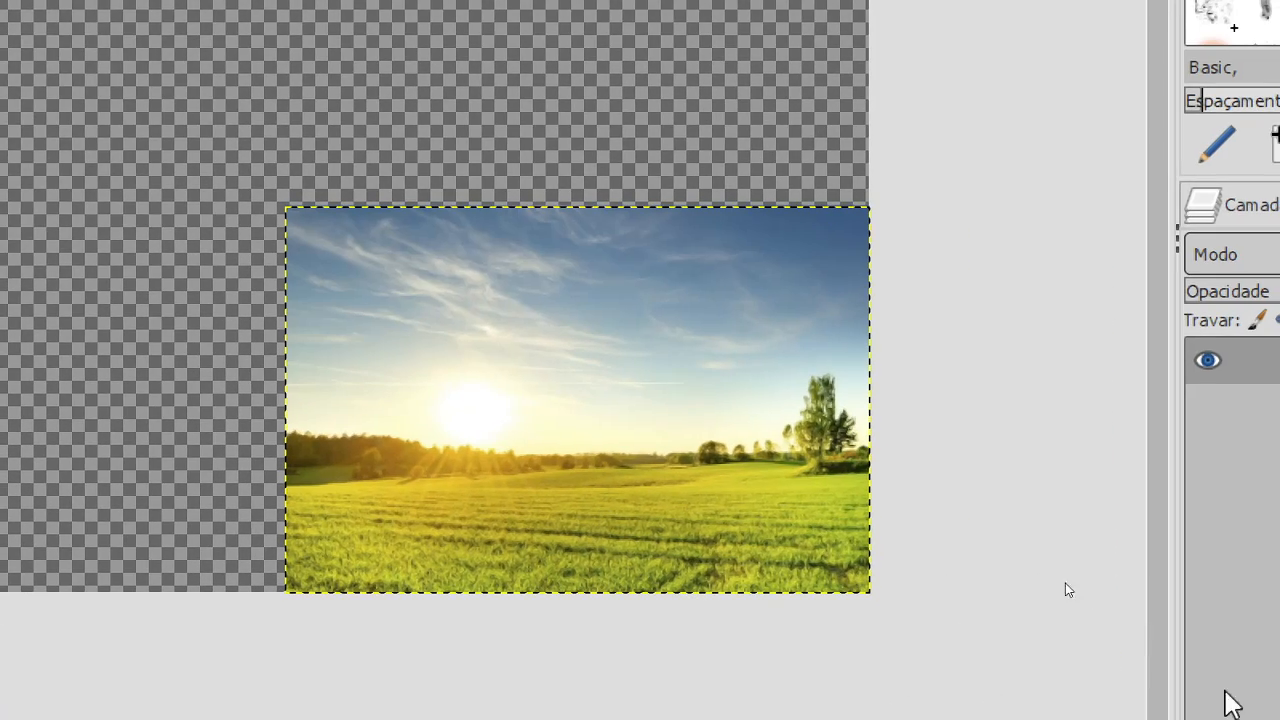
drag(381, 304, 760, 565)
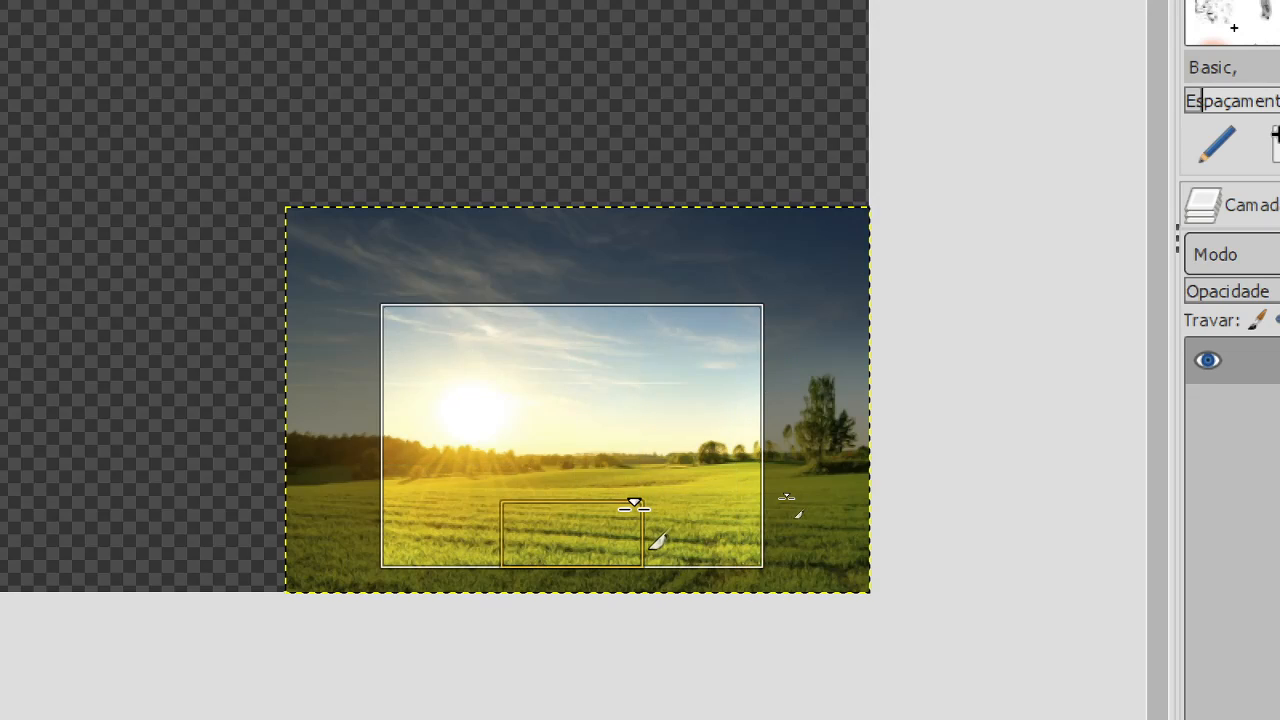
drag(540, 530, 560, 466)
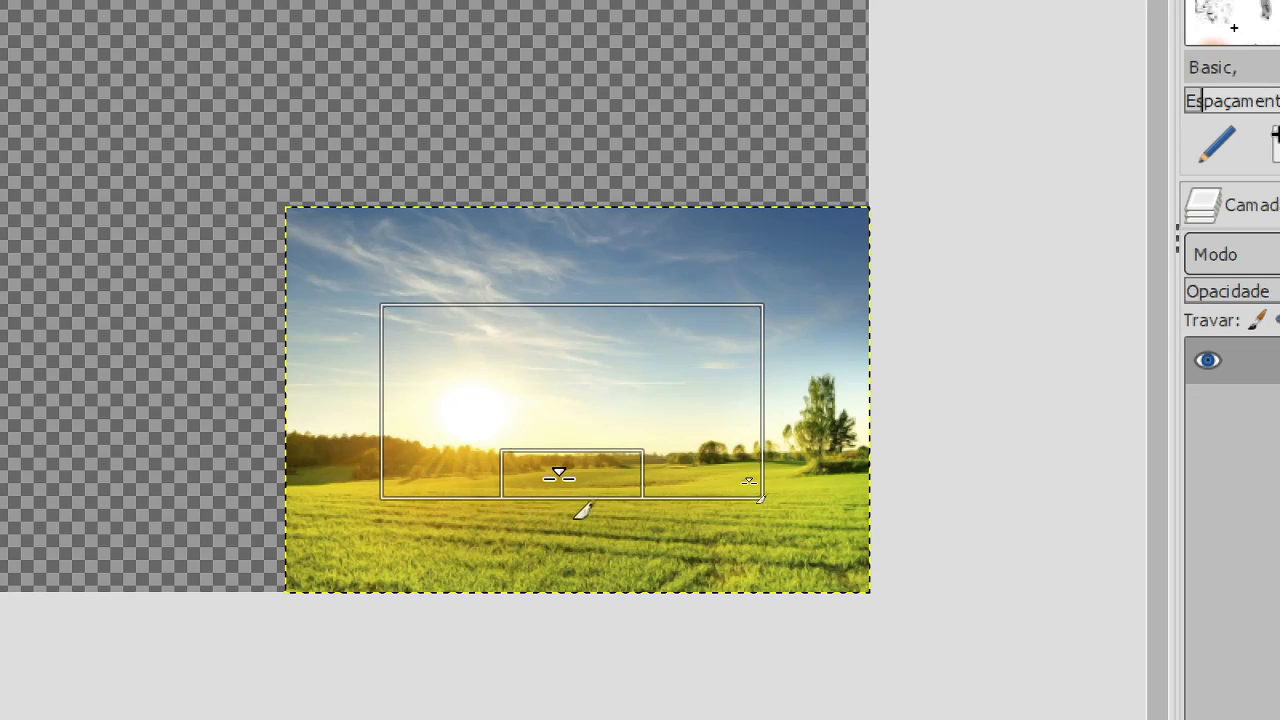
drag(718, 326, 786, 443)
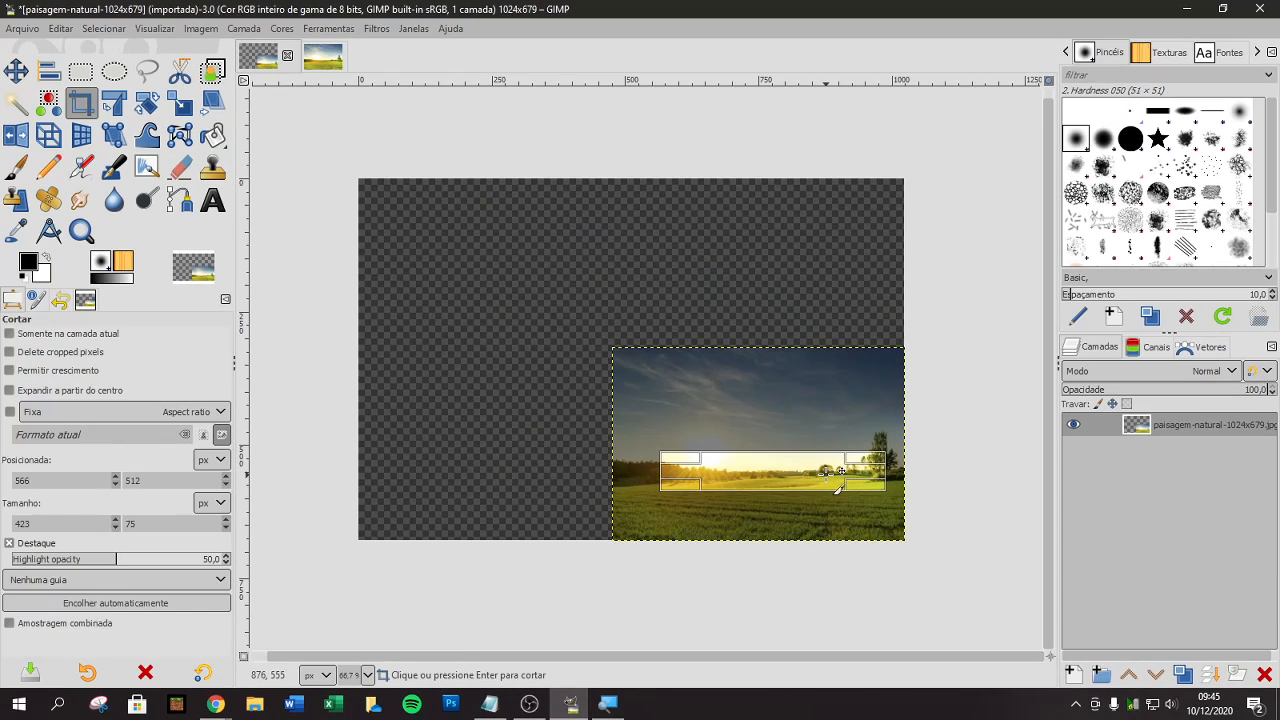
click(837, 487)
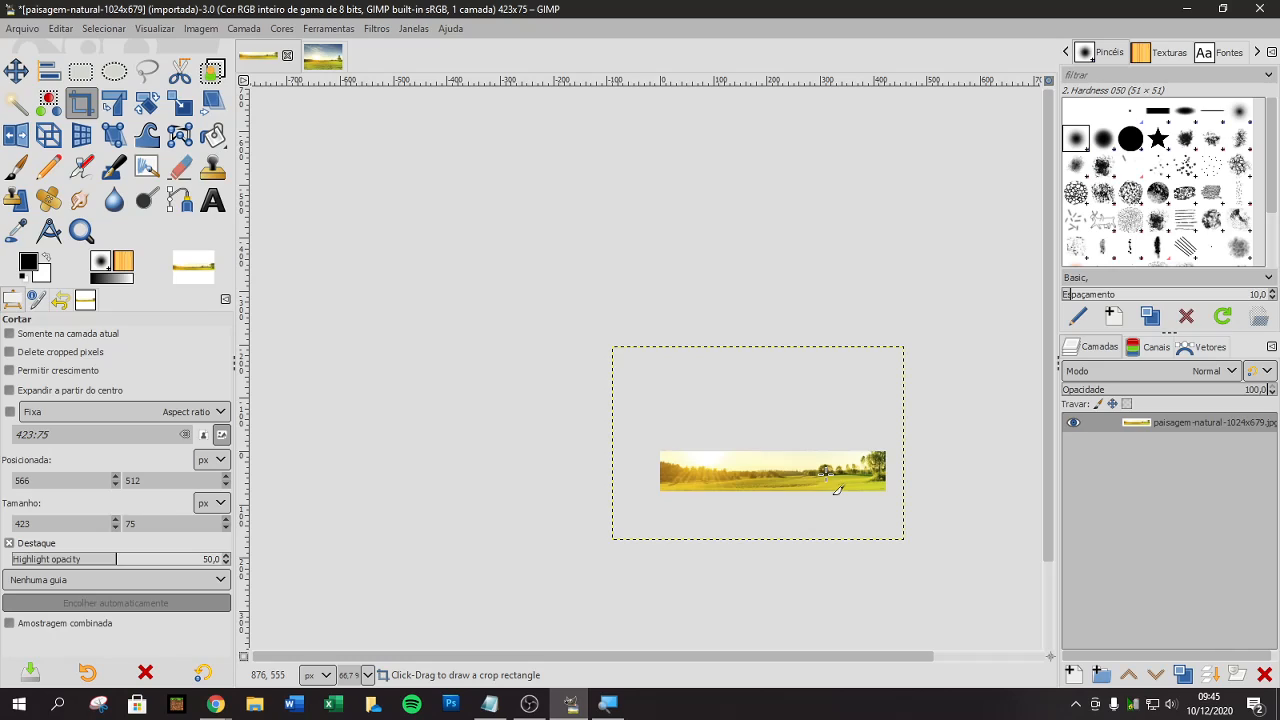
Step: Examine the cropped image's properties, including its pixel size, print size and resolution, and close them
scroll(878, 499, up, 3)
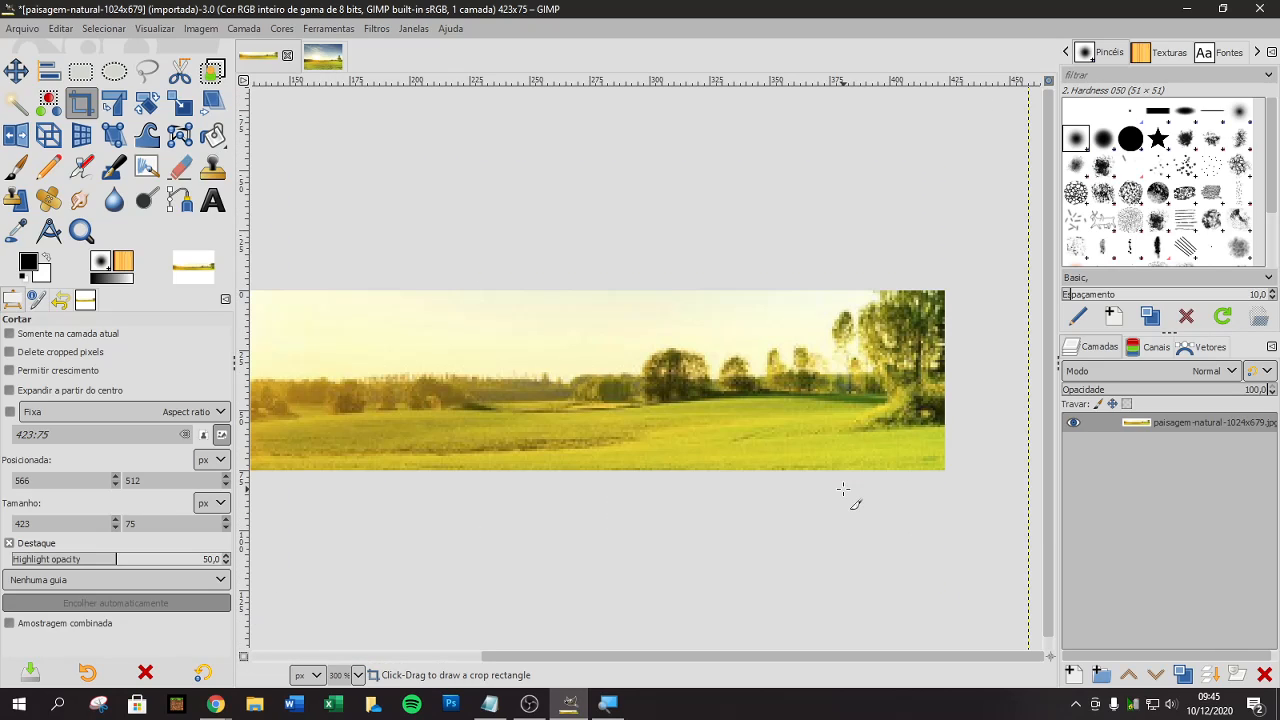
drag(877, 657, 809, 660)
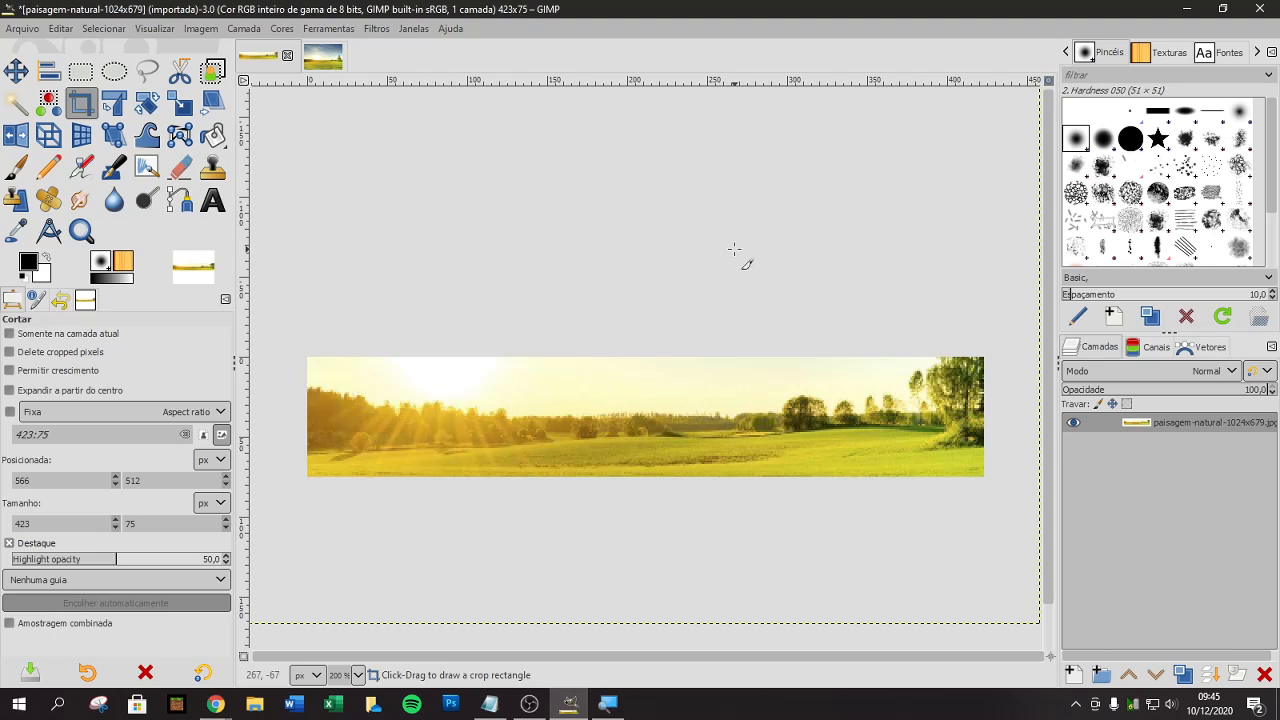
click(15, 70)
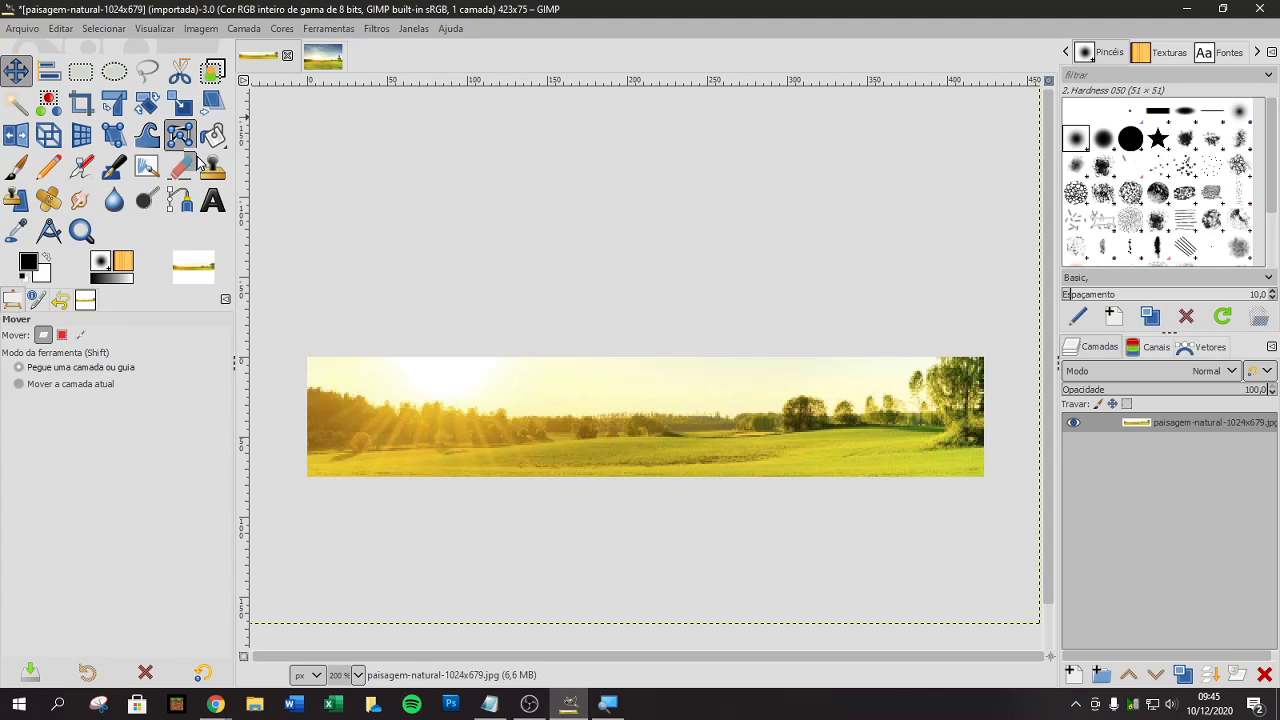
click(200, 28)
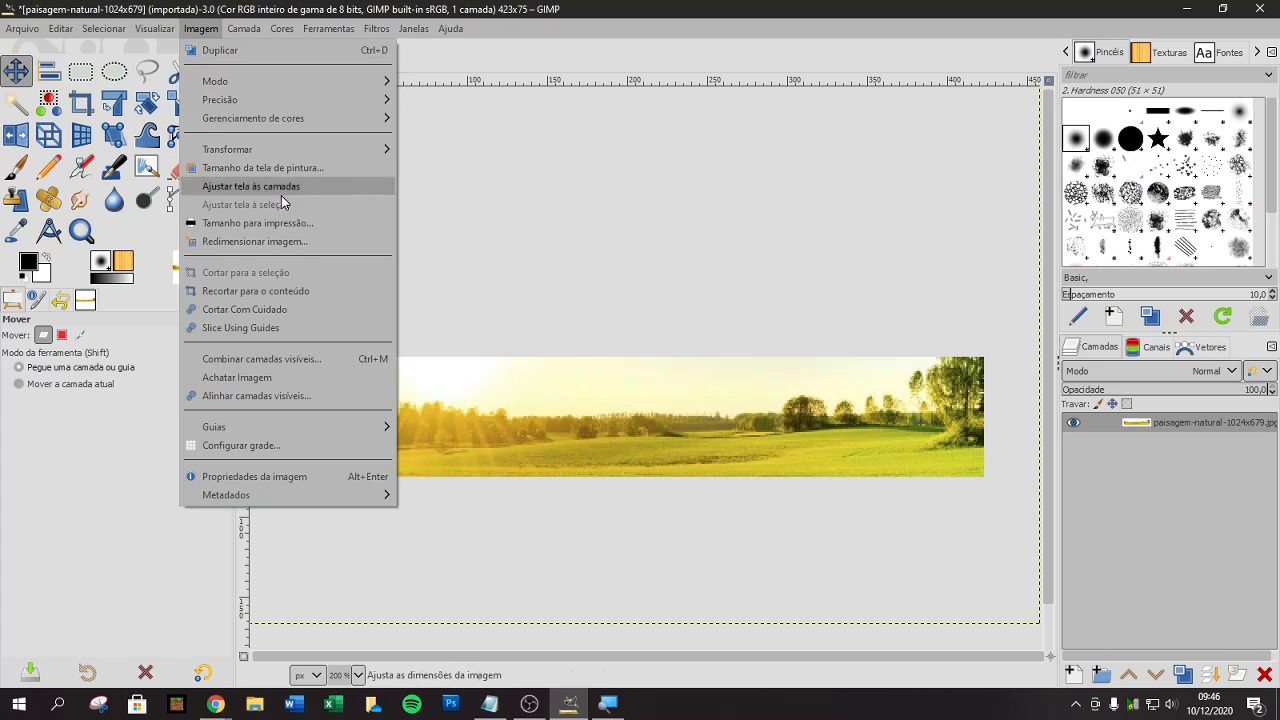
click(263, 478)
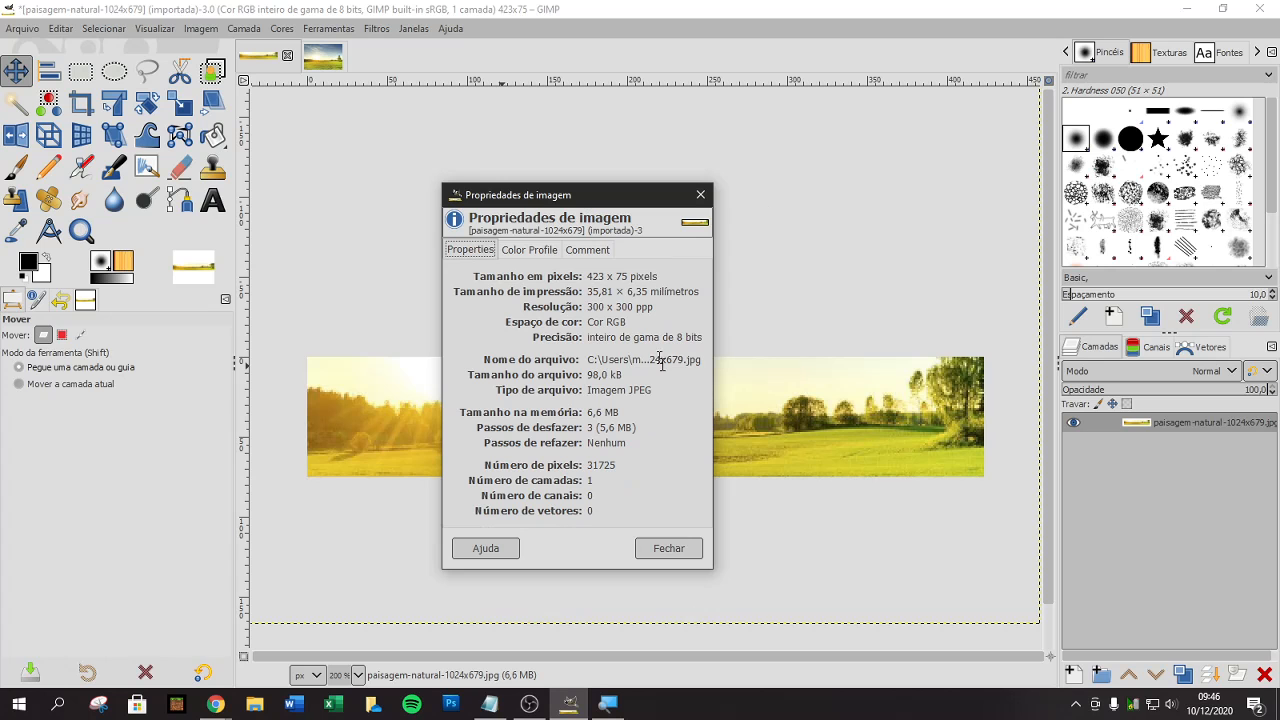
click(675, 550)
Step: Move the landscape layer slightly down and to the right within the cropped canvas
drag(703, 440, 707, 469)
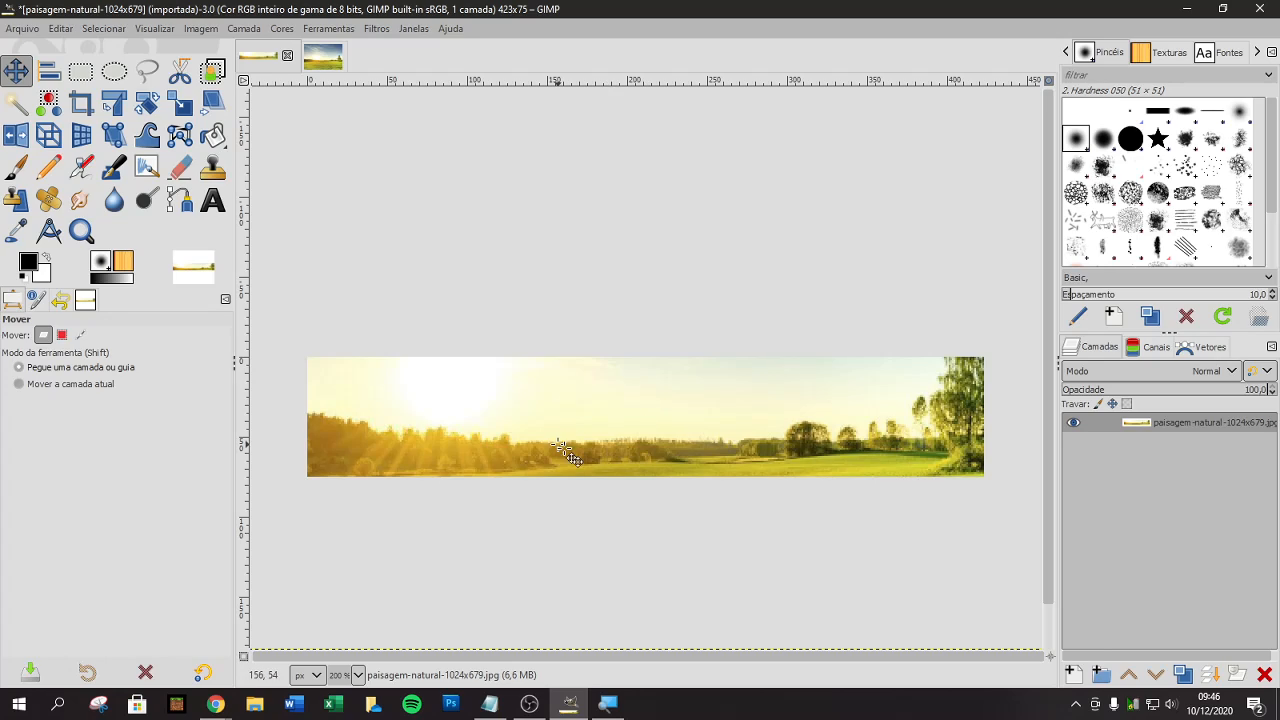
drag(624, 421, 642, 421)
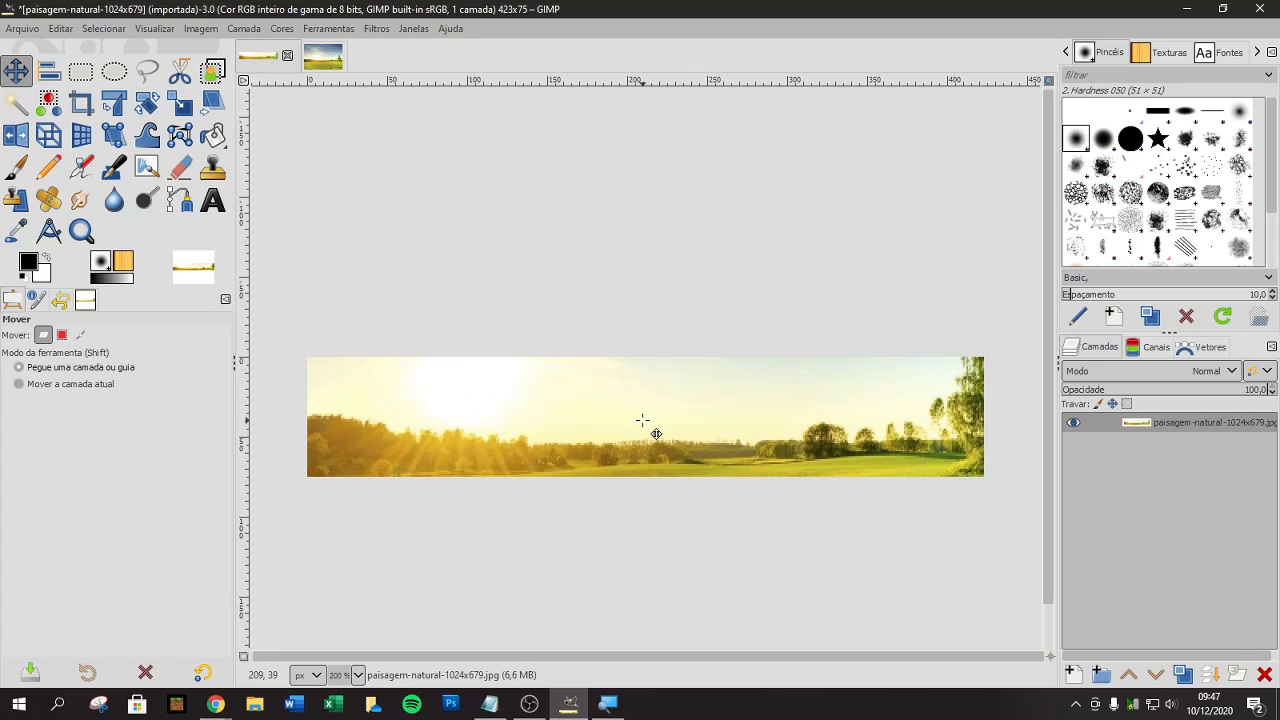
Step: Switch to Notepad and add the line "Salvar no formato do Gimp -.xcf" below the image-properties note
click(490, 704)
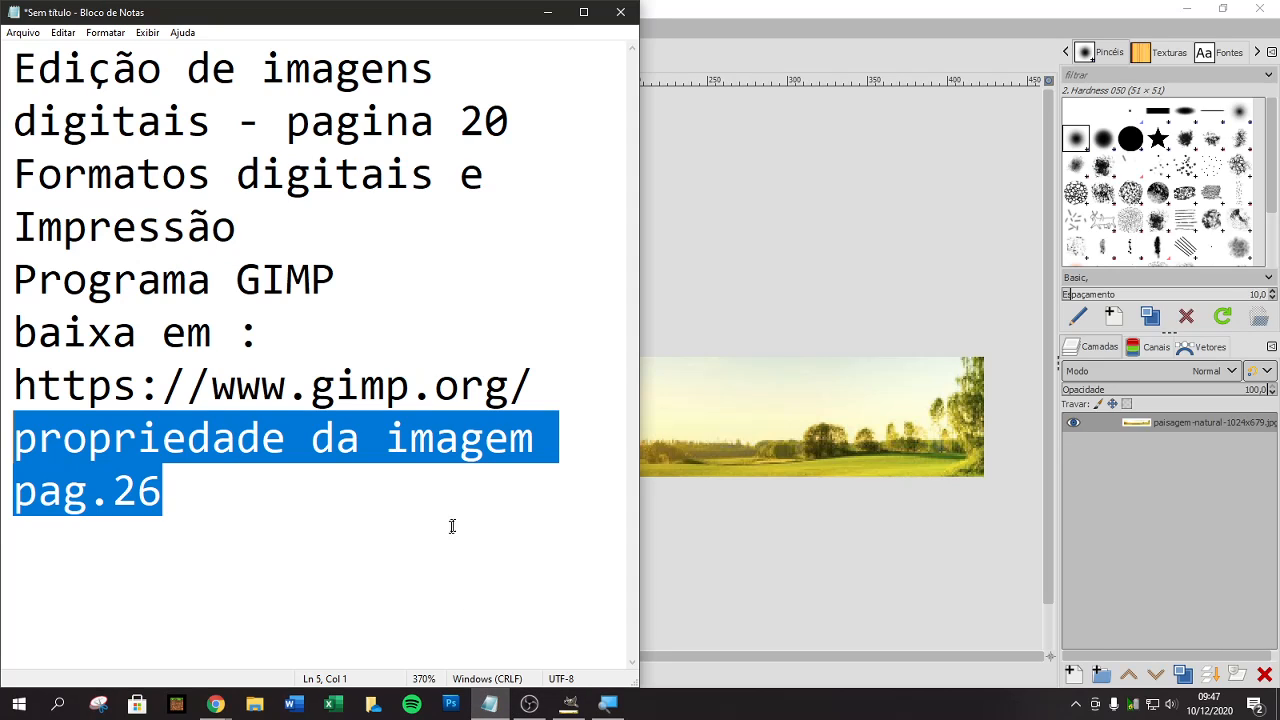
scroll(461, 511, down, 2)
click(296, 475)
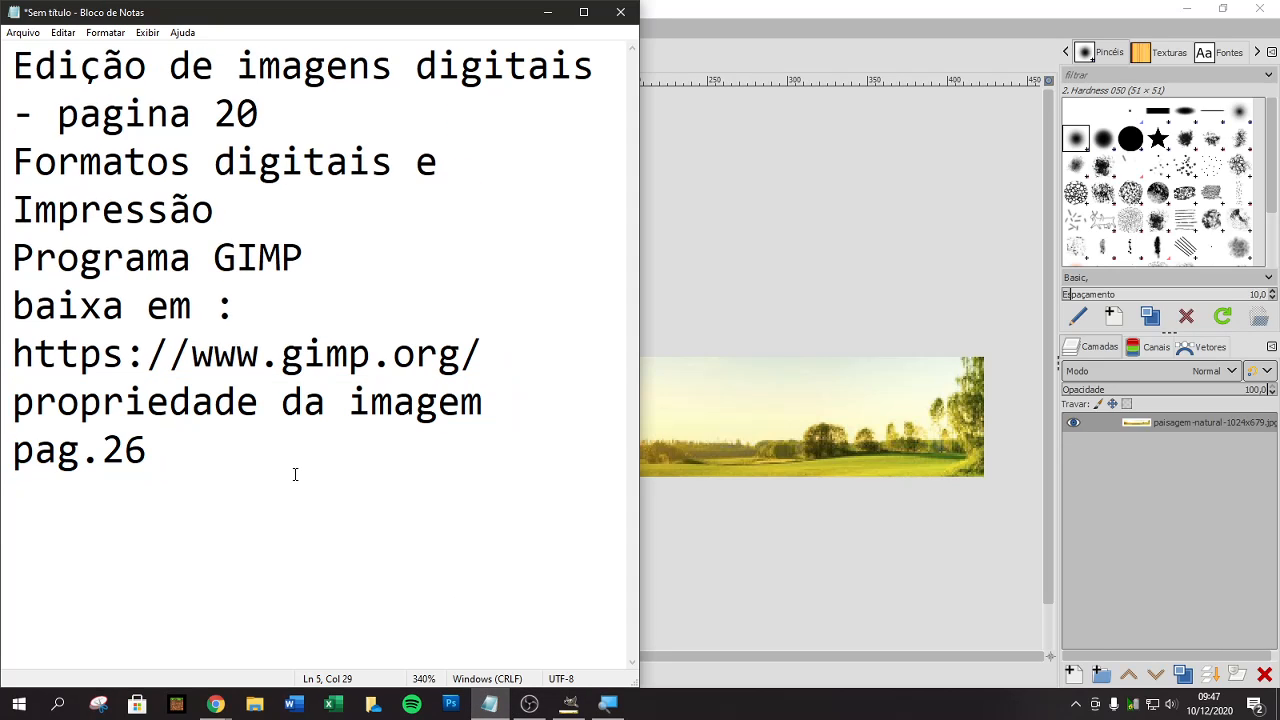
key(Return)
text(Salvar no fo)
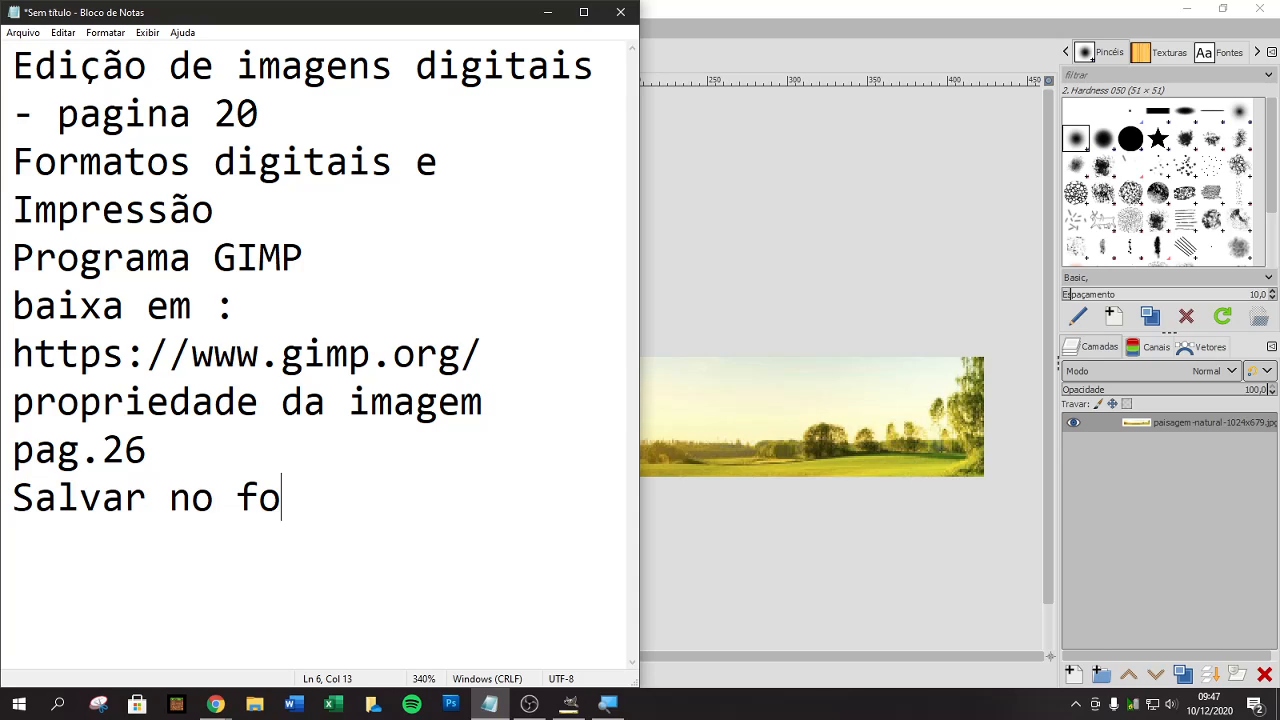
text(rmato do Gimp)
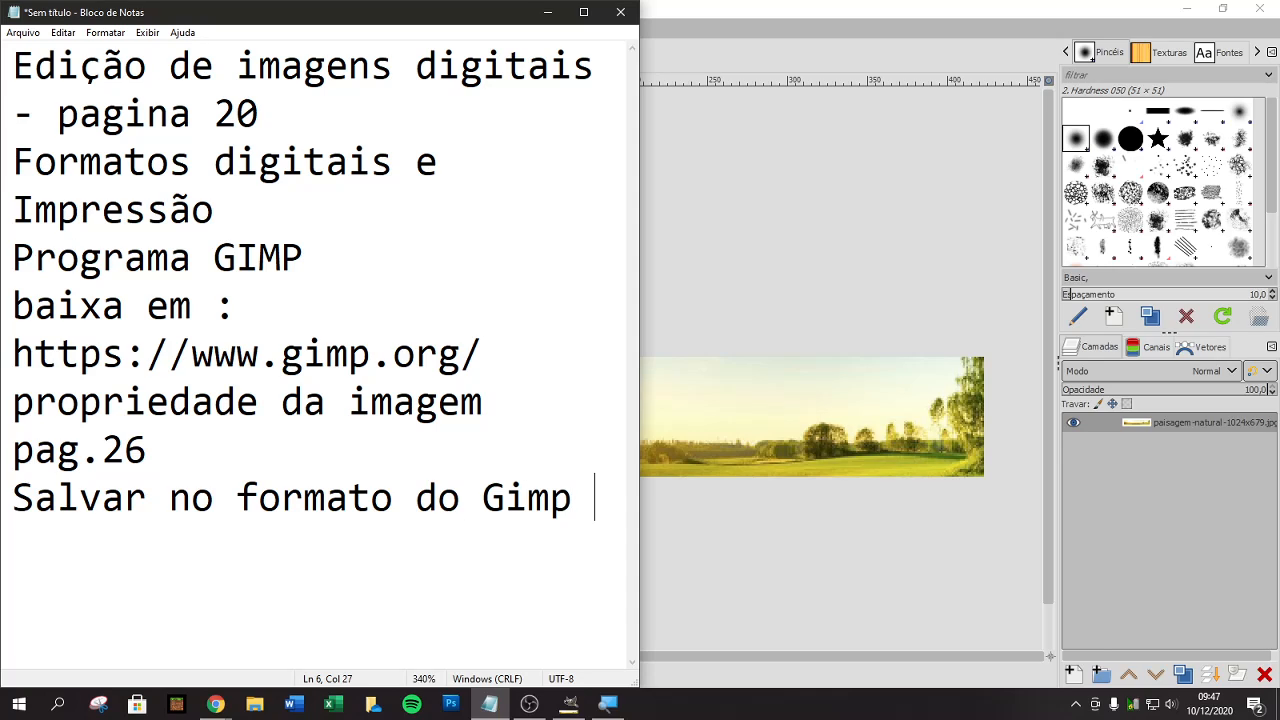
text( -.xcf )
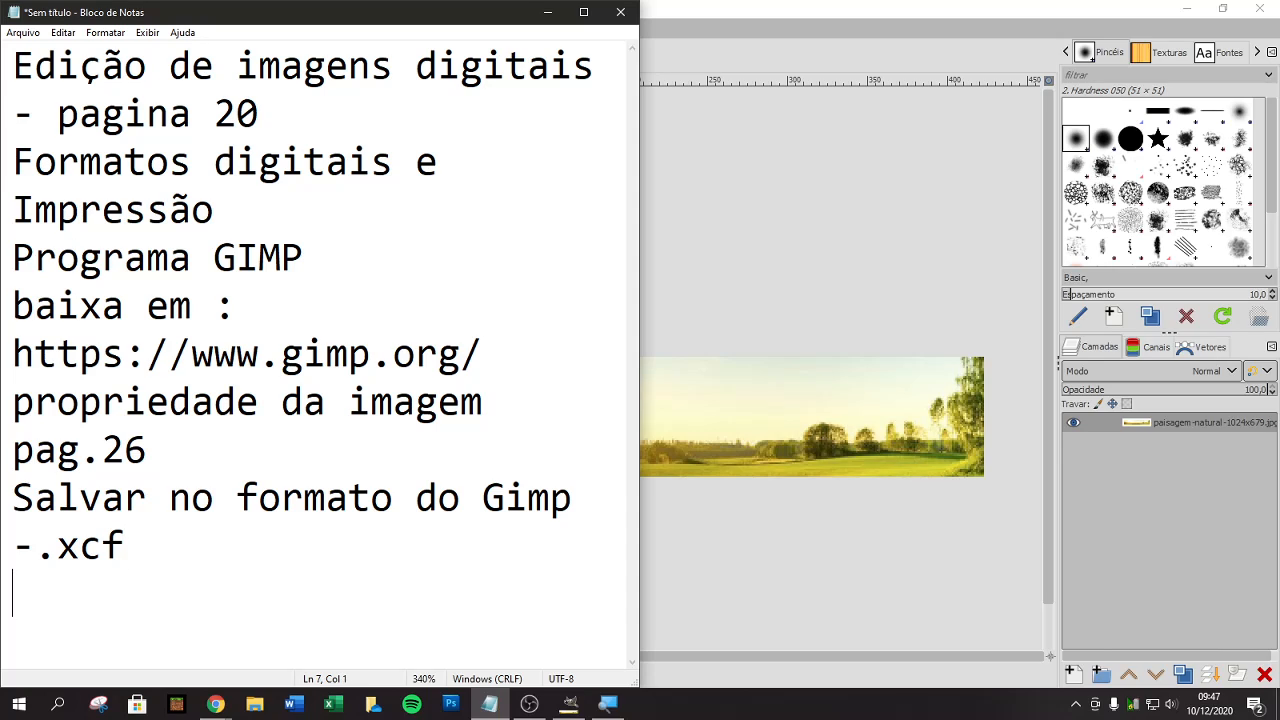
Step: Add the line "Exportar p/ outros formatos - .jpeg .png .giff ....." to the notes, followed by blank lines
text(Exportar)
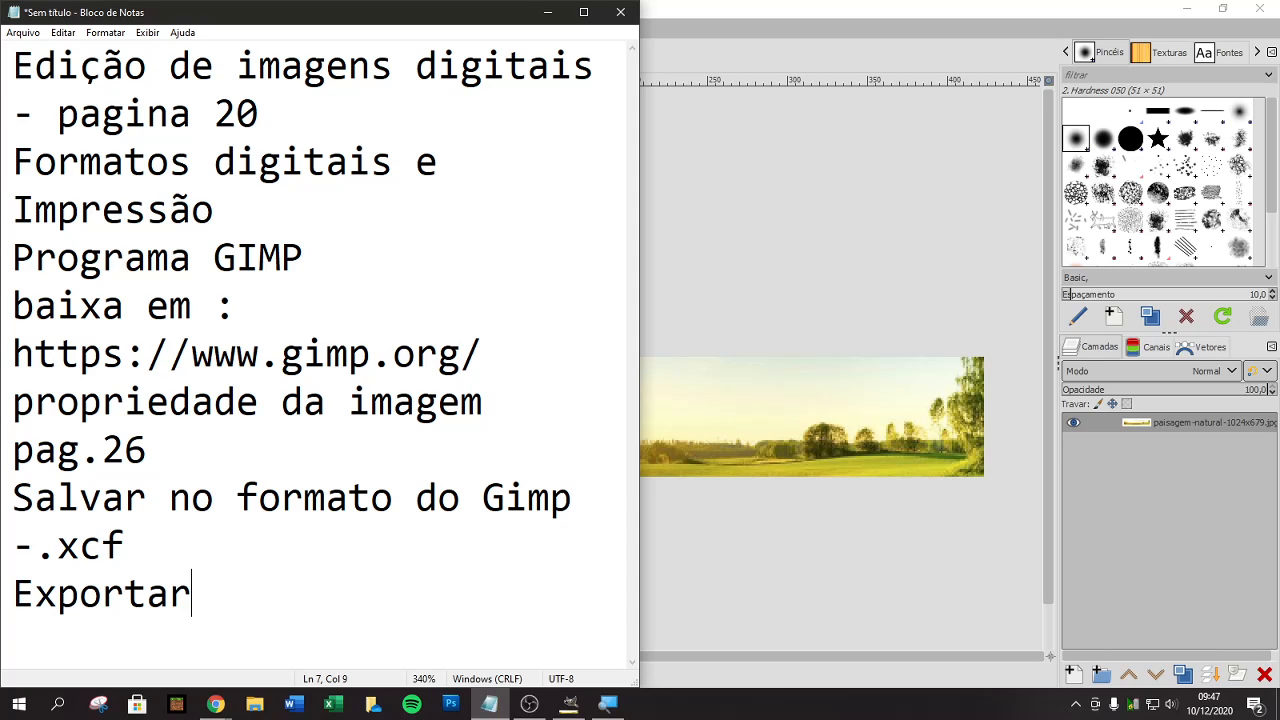
text( p/ outro)
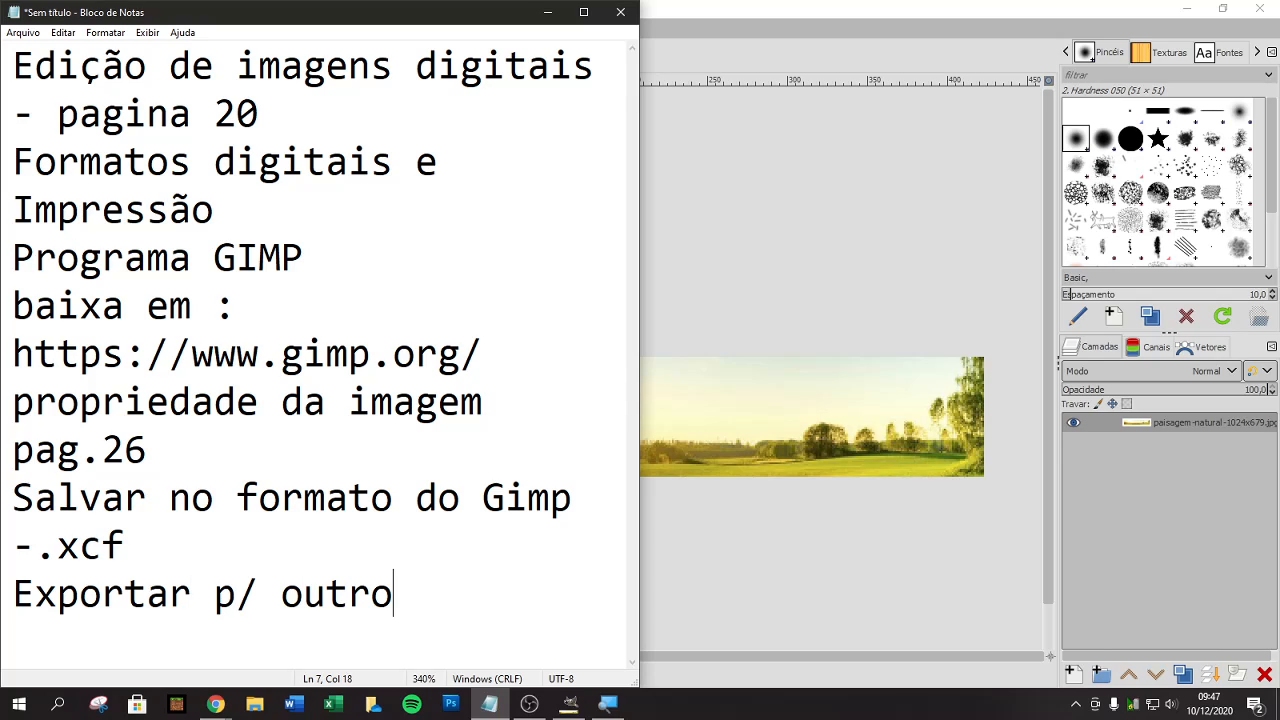
text(s formatos)
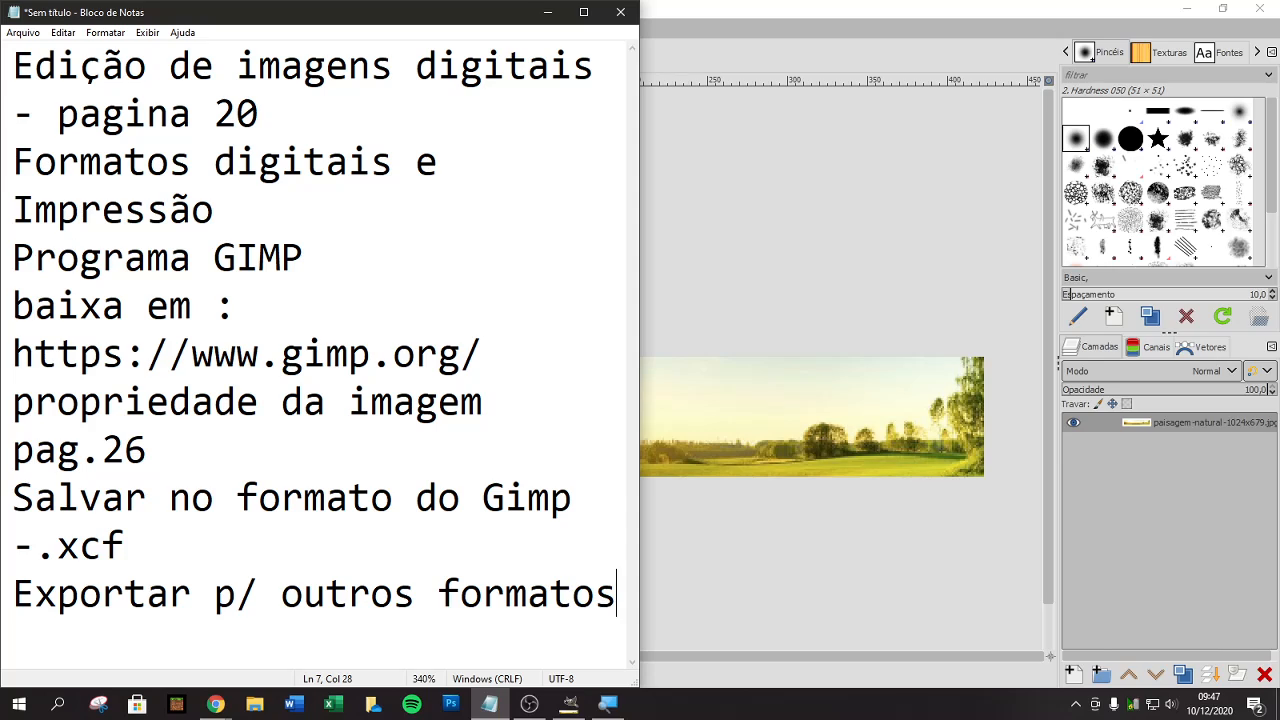
text( - .jpeg .)
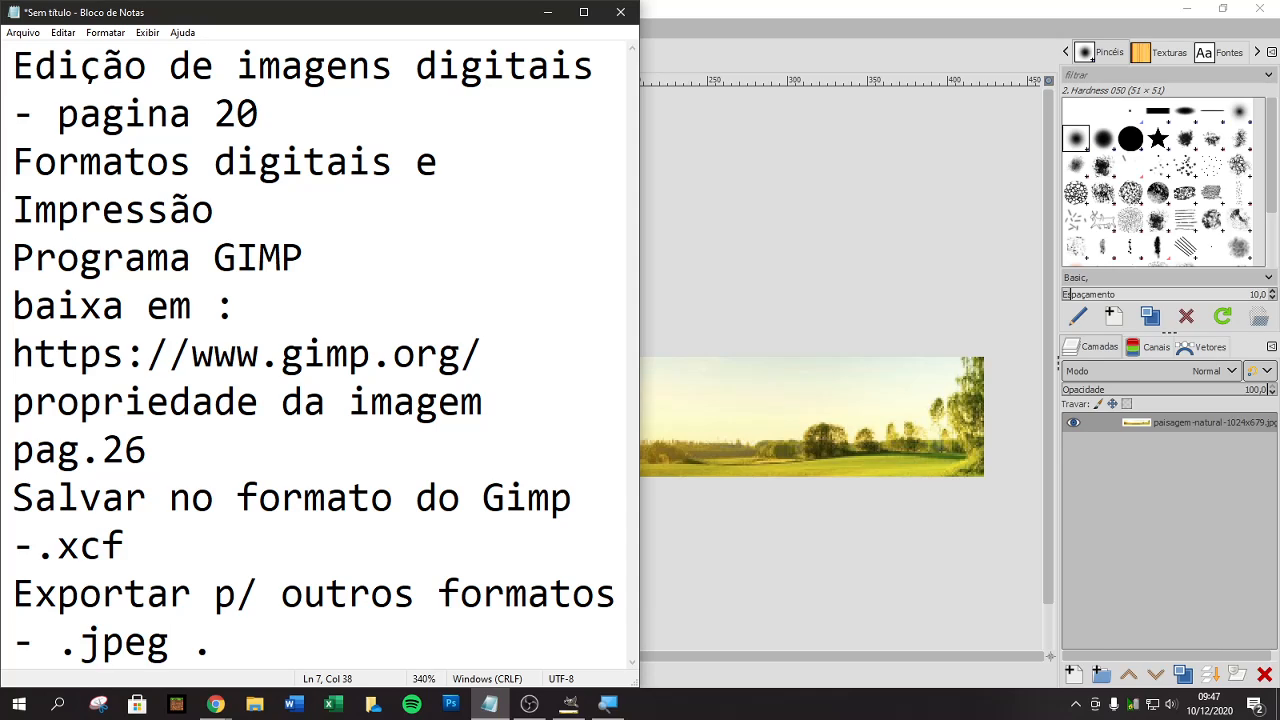
text(png .gi)
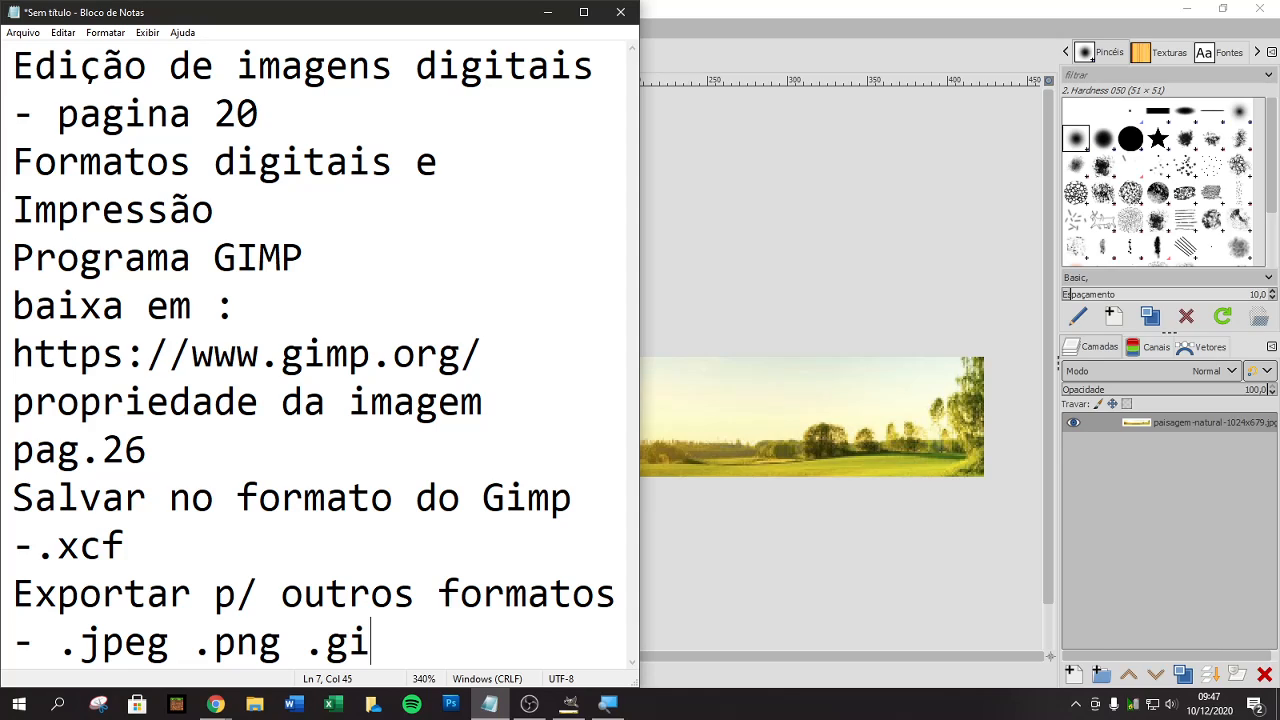
text(ff .....)
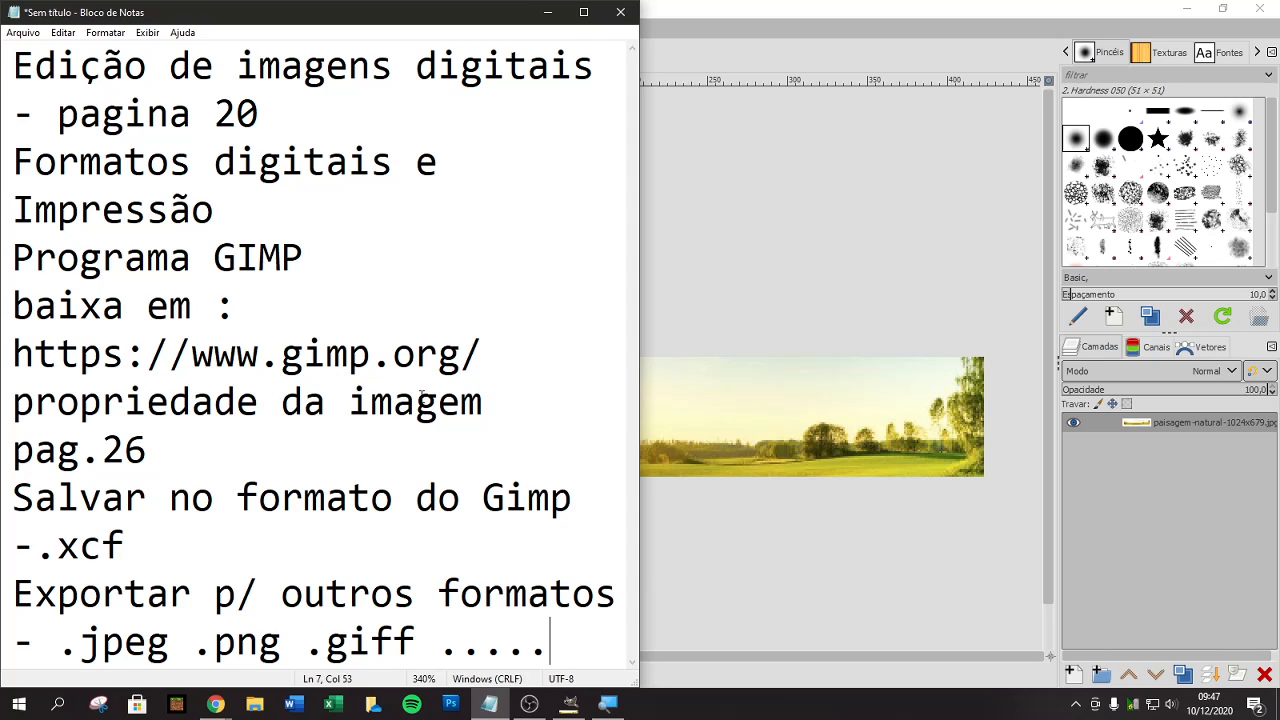
key(Return)
key(Return)
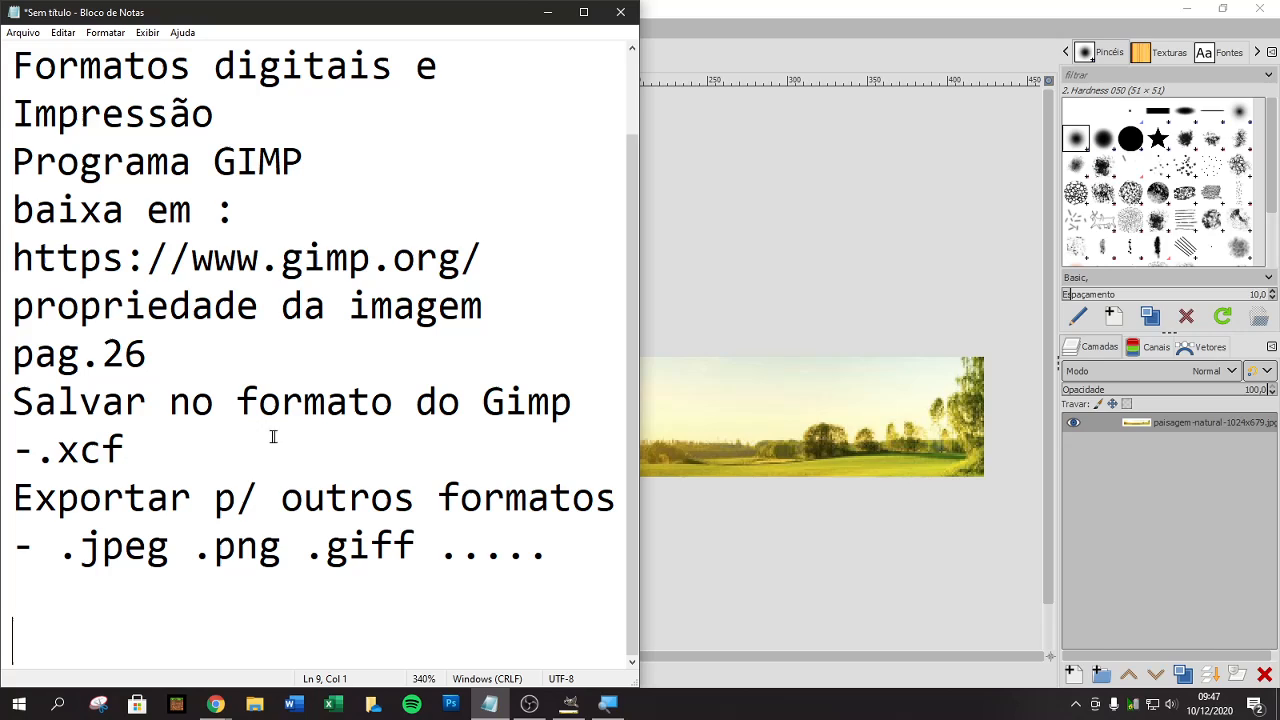
Step: Add "Pode editar" after ".xcf" in the note about saving in the Gimp format
scroll(283, 434, down, 1)
click(140, 405)
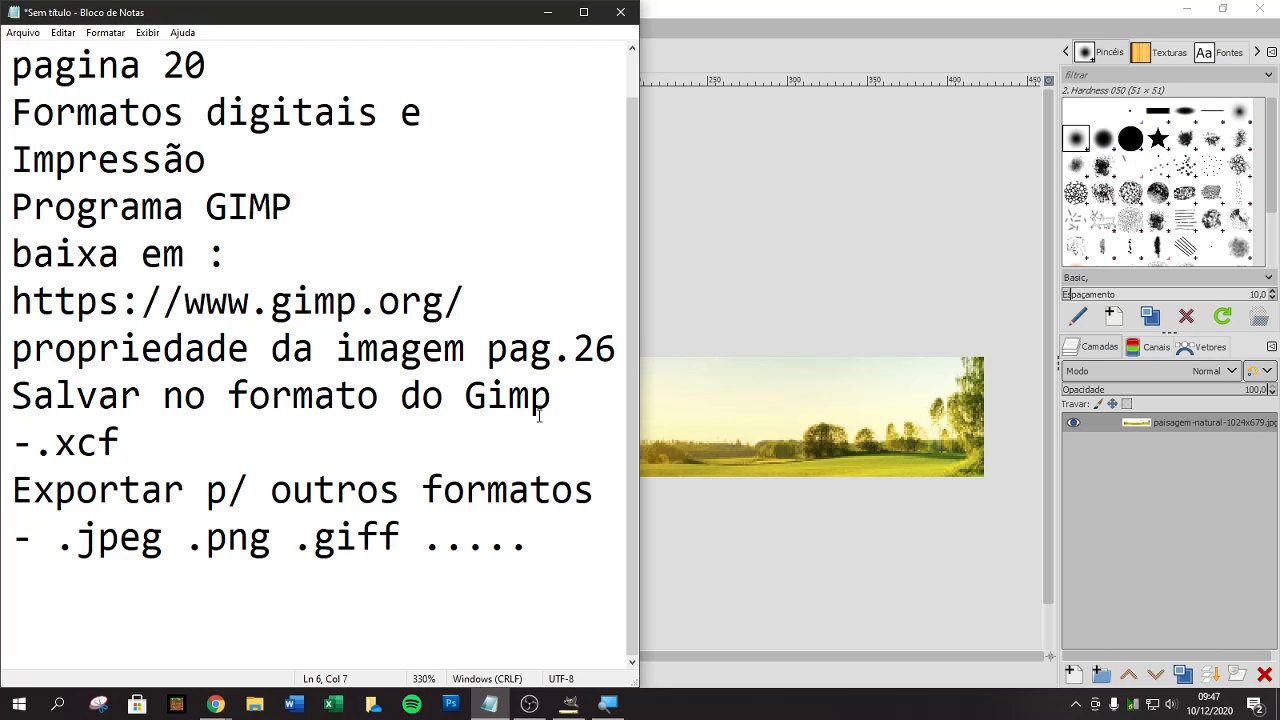
drag(12, 490, 512, 569)
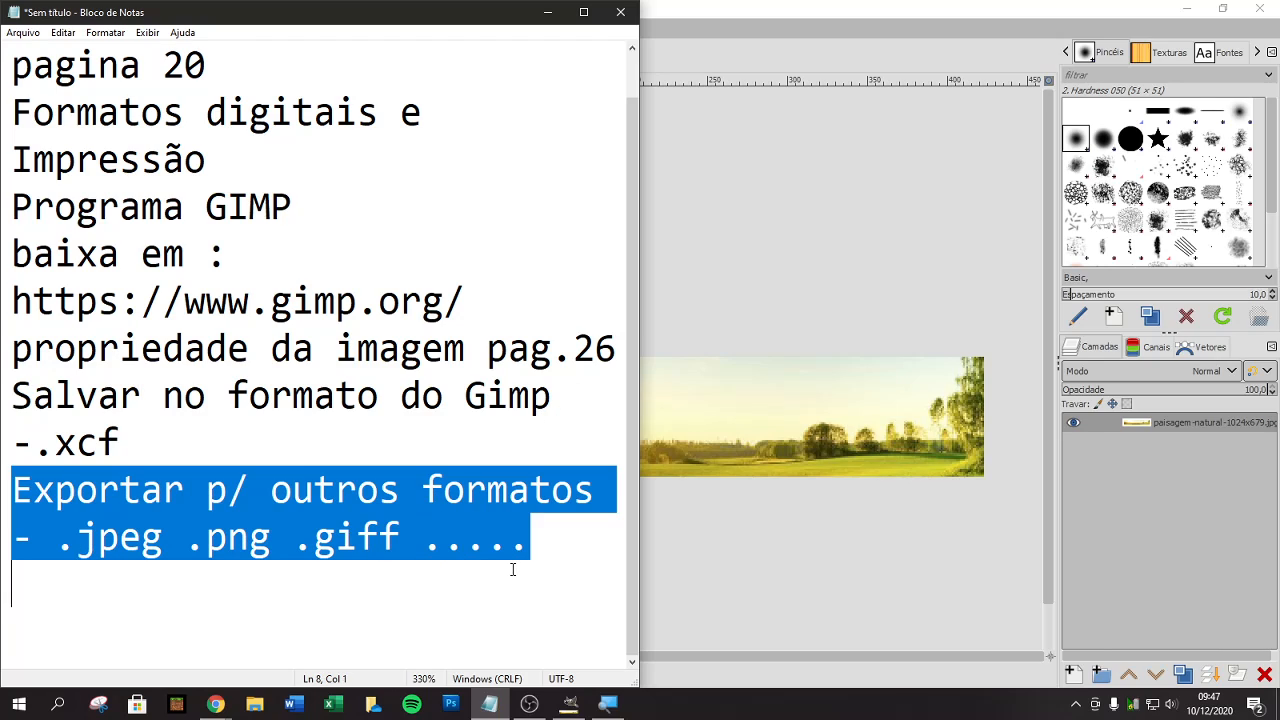
click(555, 449)
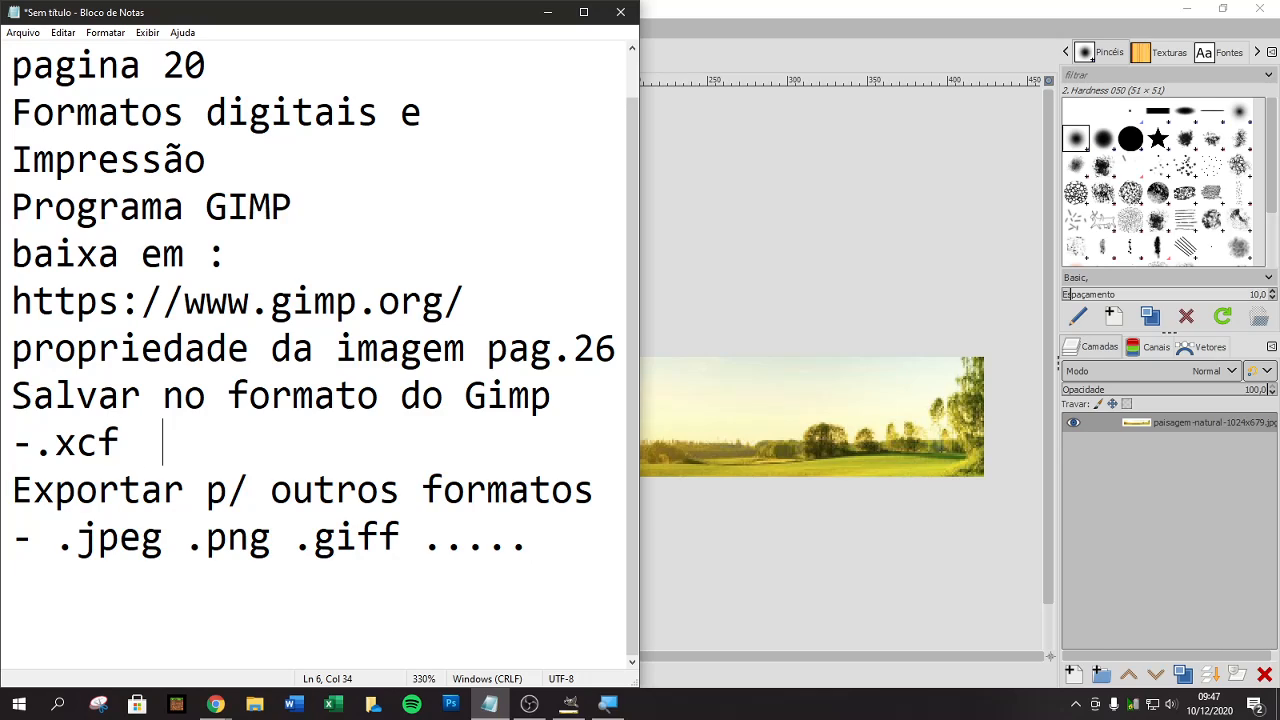
text(editar)
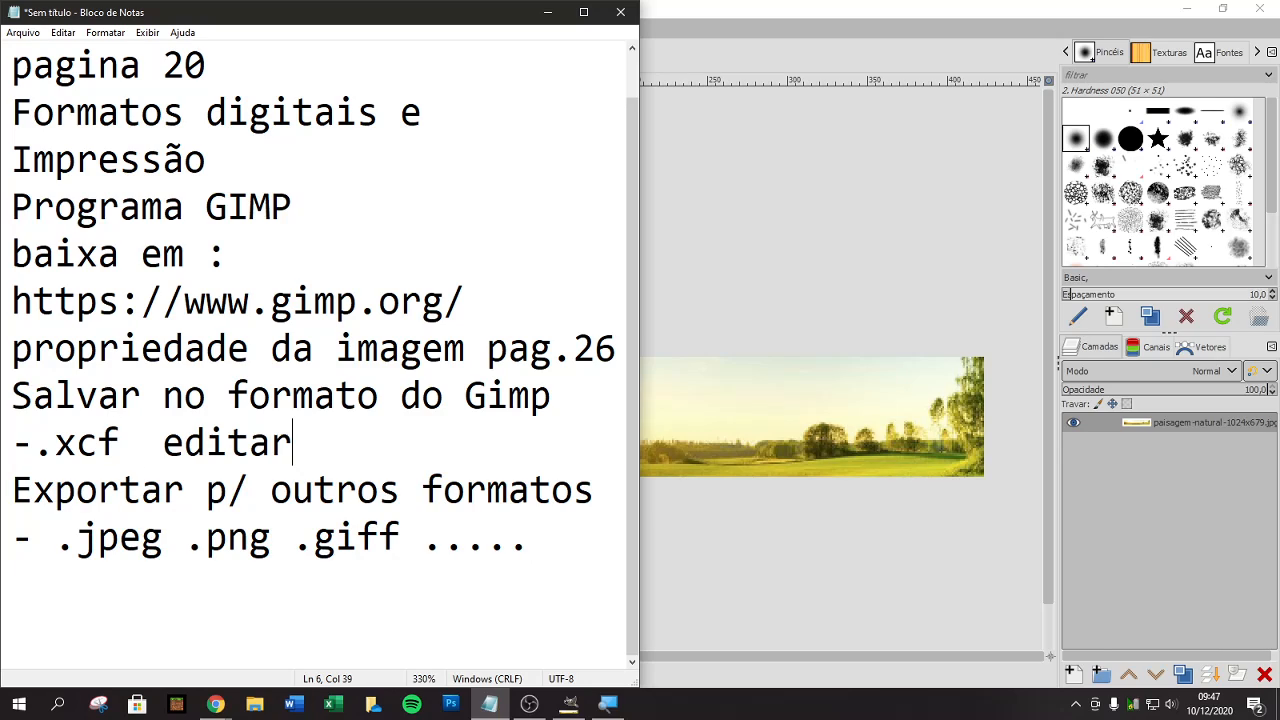
key(BackSpace)
key(BackSpace)
key(BackSpace)
key(BackSpace)
key(BackSpace)
key(BackSpace)
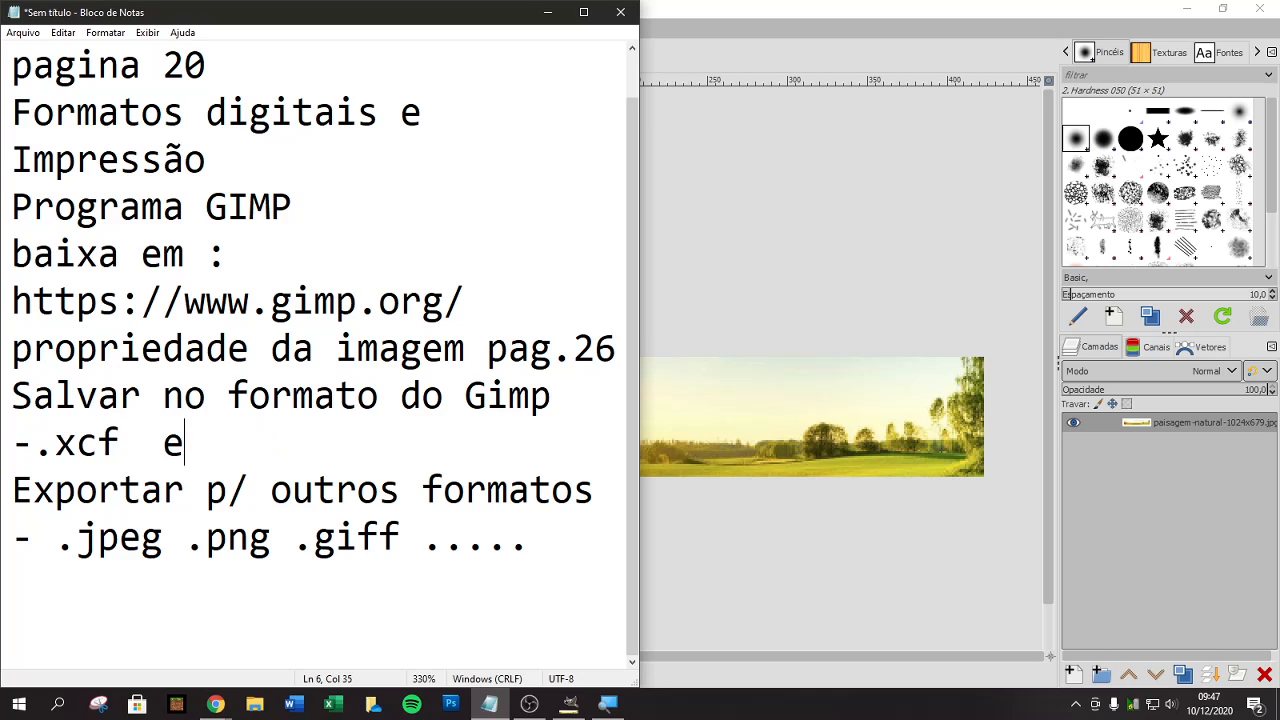
text(Pode editar)
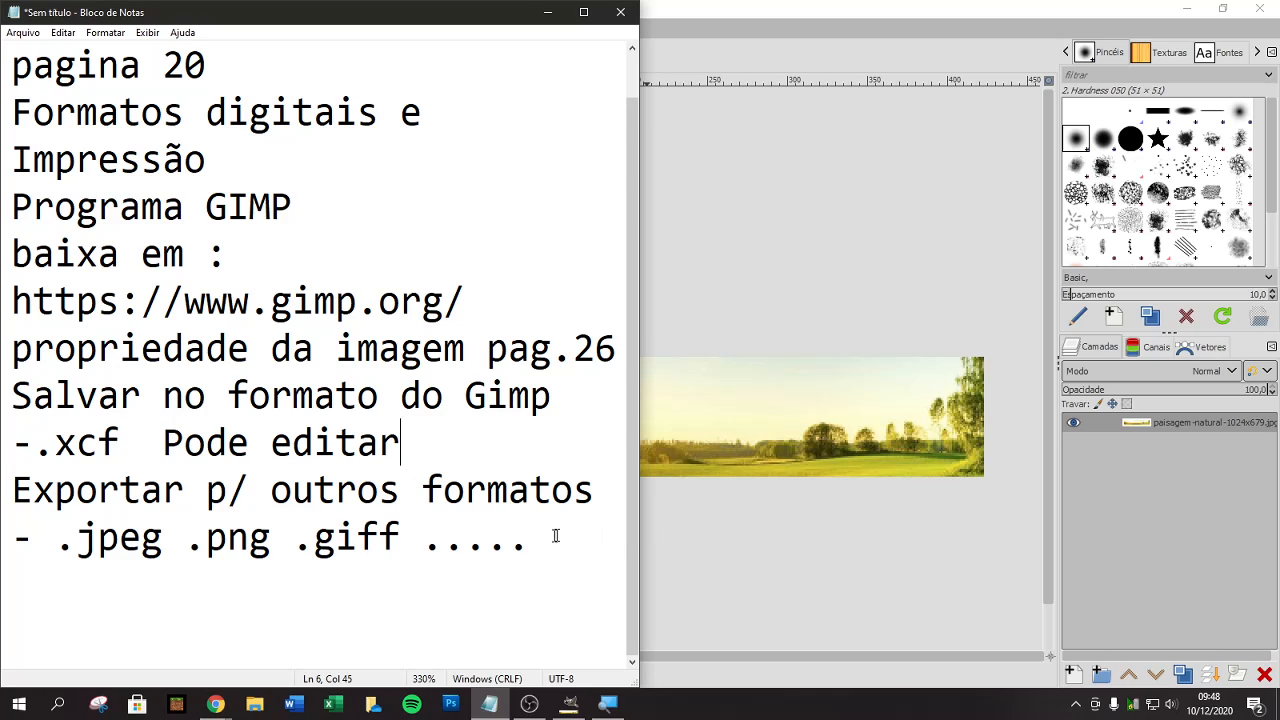
Step: Replace the trailing dots of the export note with "...arquivo final sem edição" and highlight the saving and exporting notes
drag(492, 541, 686, 566)
text(arquivo)
key(BackSpace)
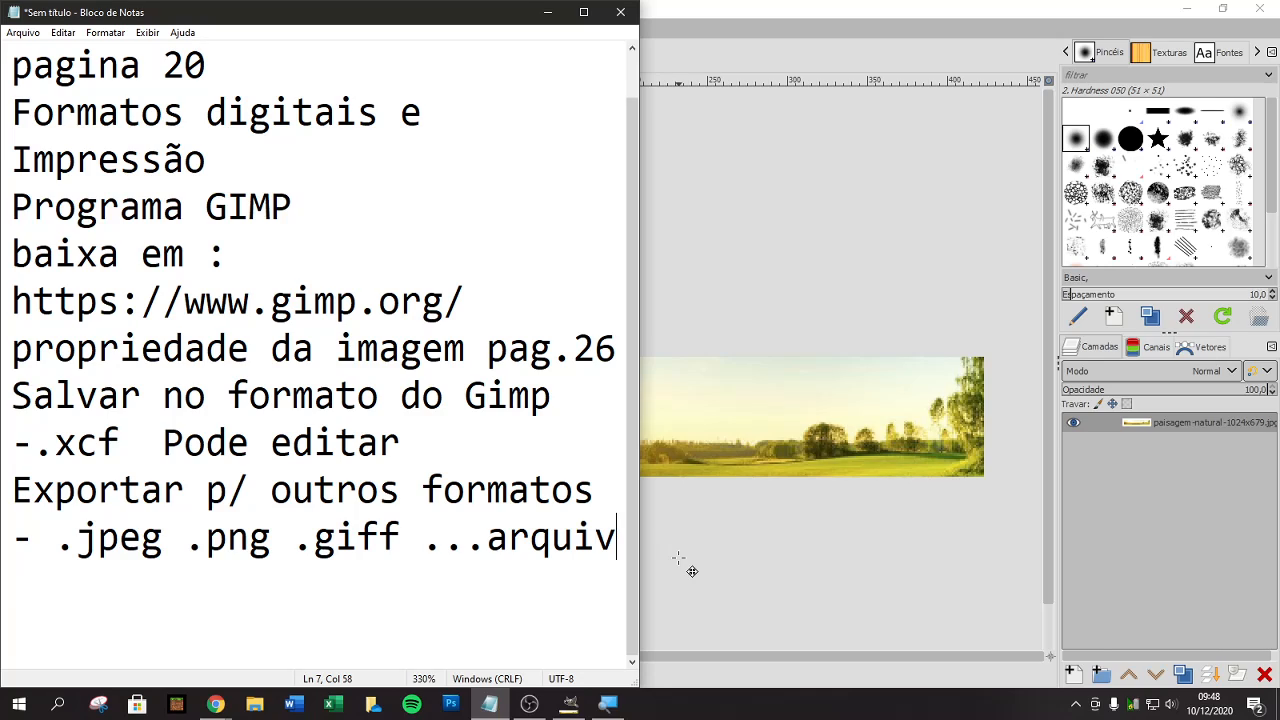
text(o final sem ediçã)
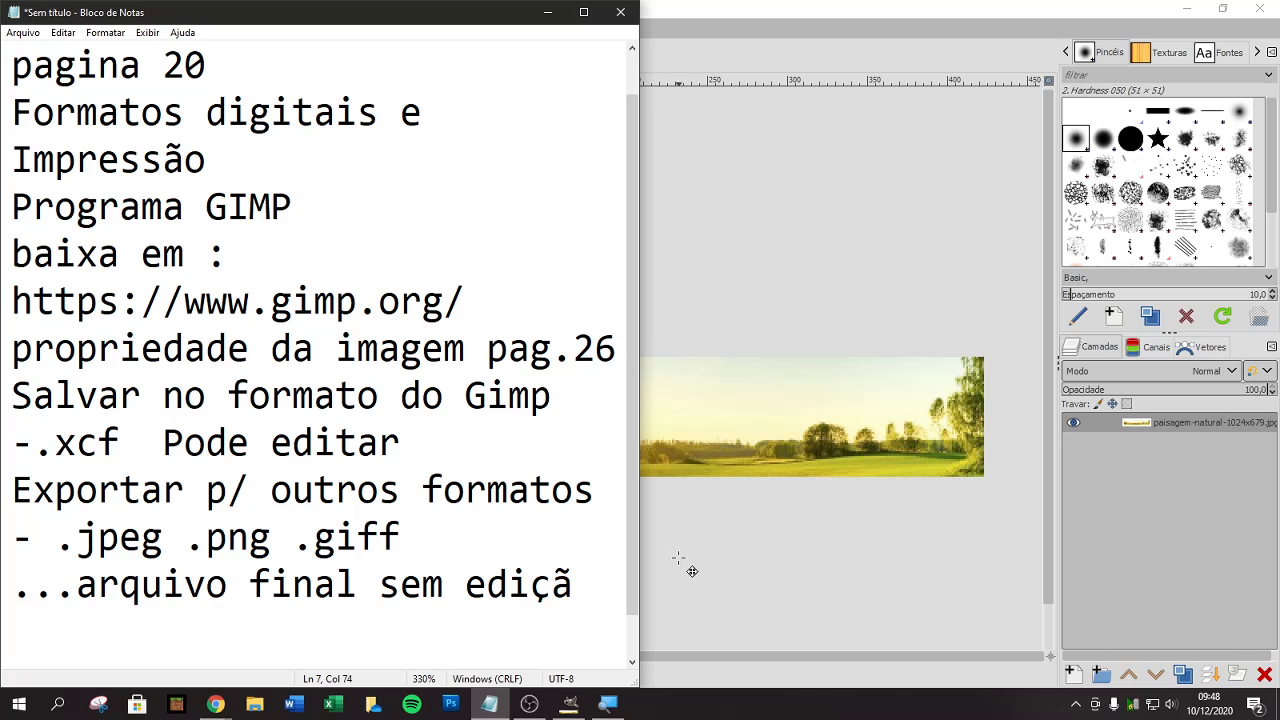
text(o)
drag(16, 400, 608, 586)
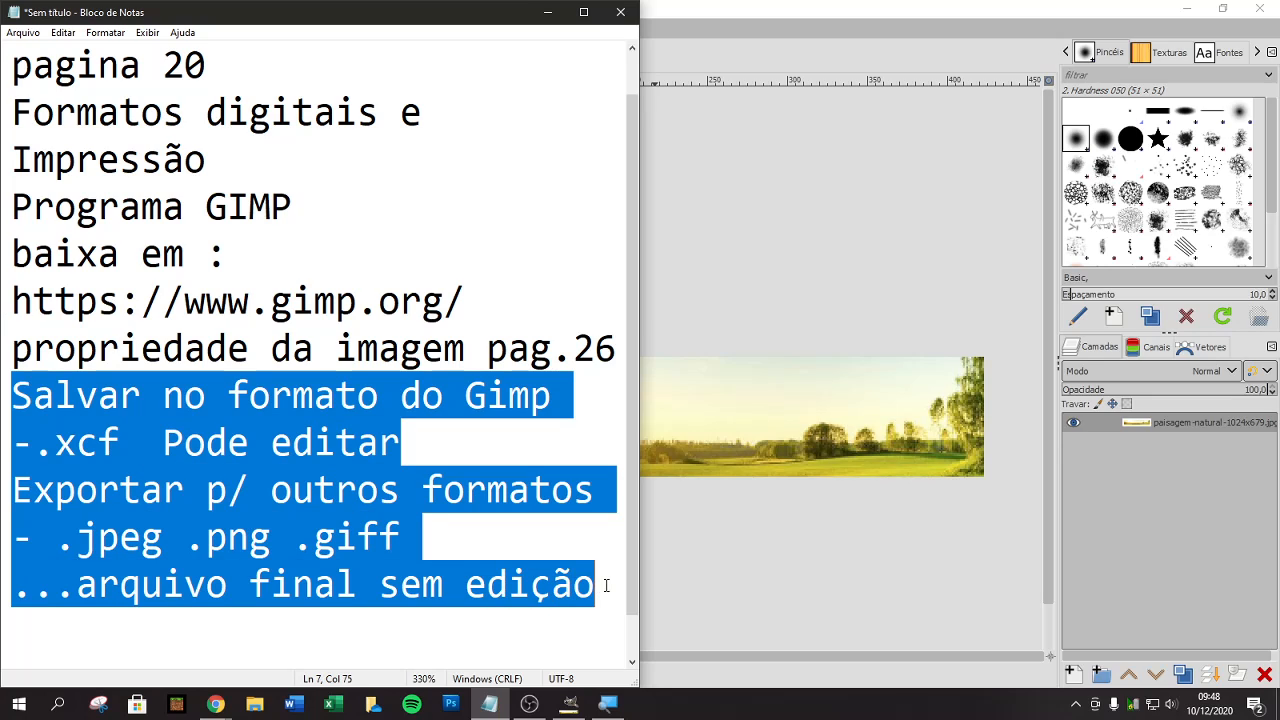
Step: Switch to GIMP and save the cropped landscape in the Downloads folder as Horizonte.xcf
click(735, 316)
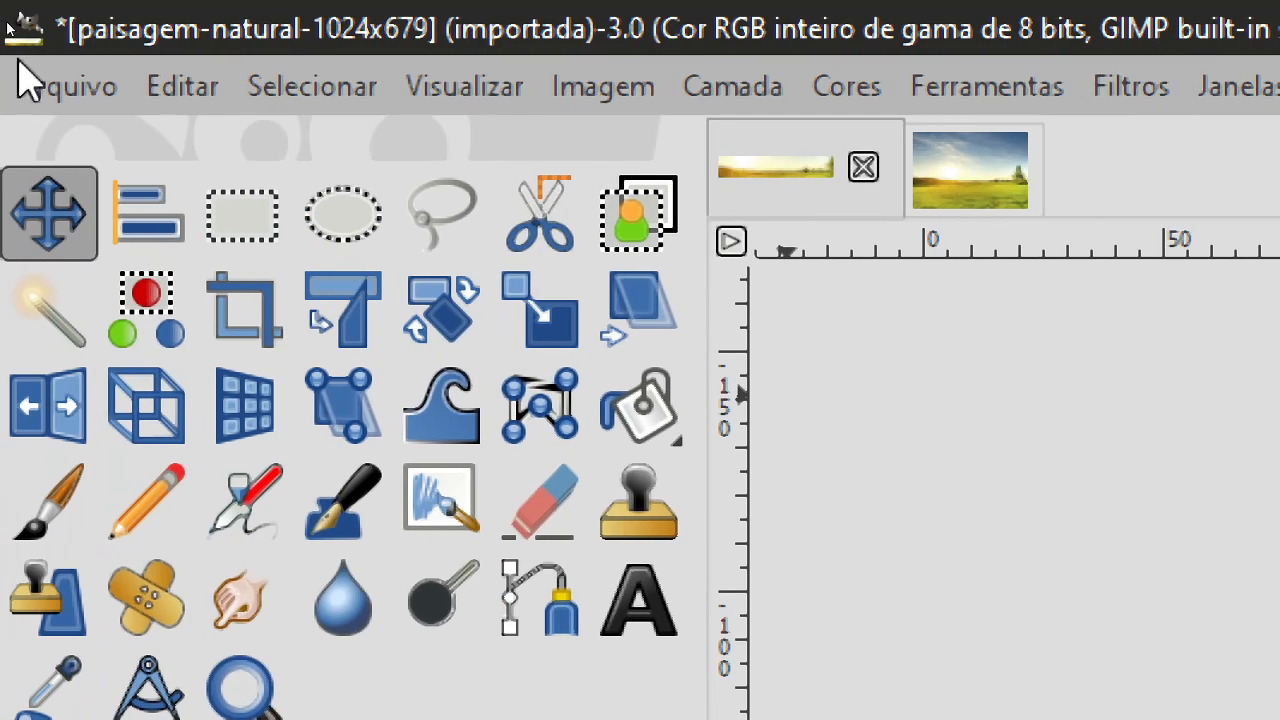
click(40, 87)
click(34, 88)
click(33, 92)
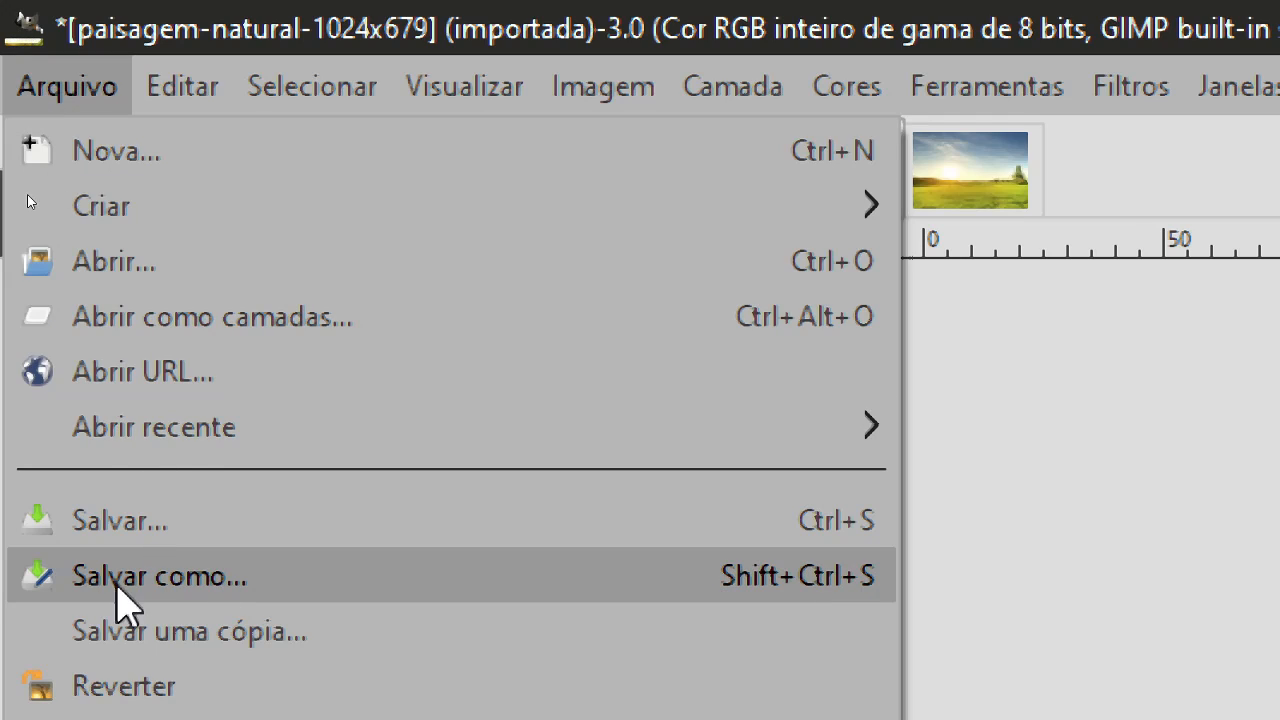
click(150, 577)
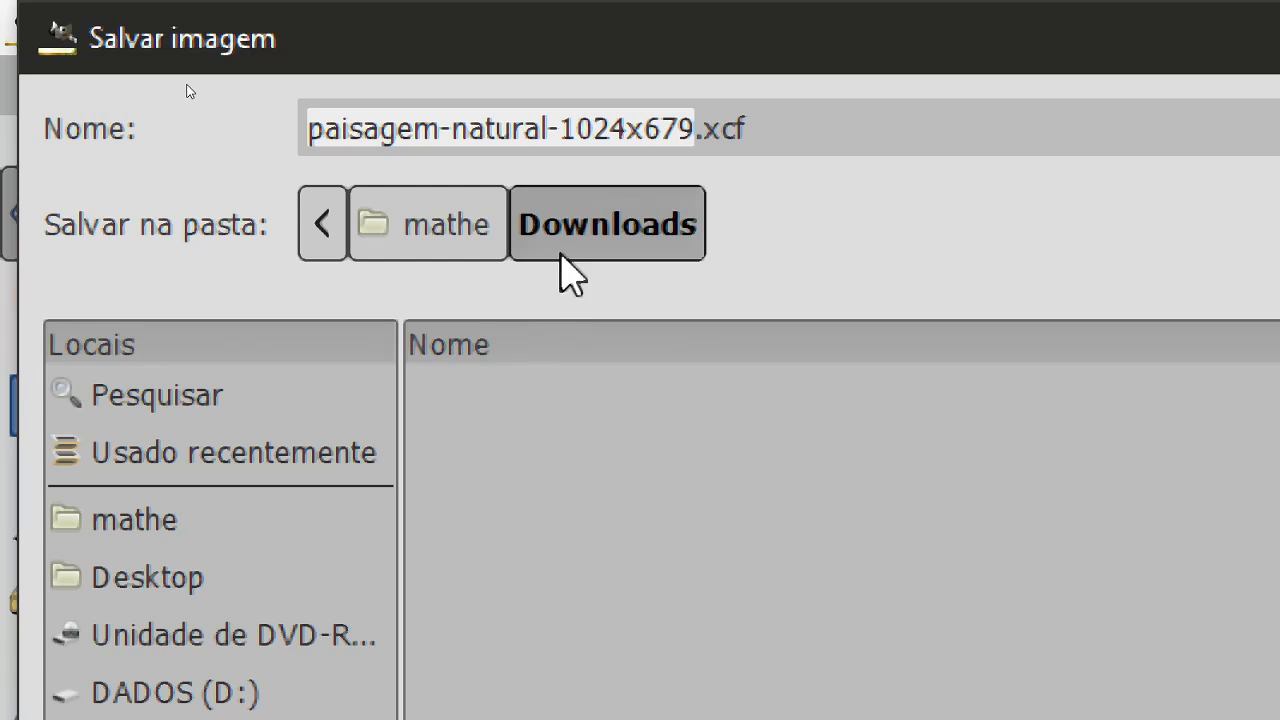
drag(694, 130, 766, 132)
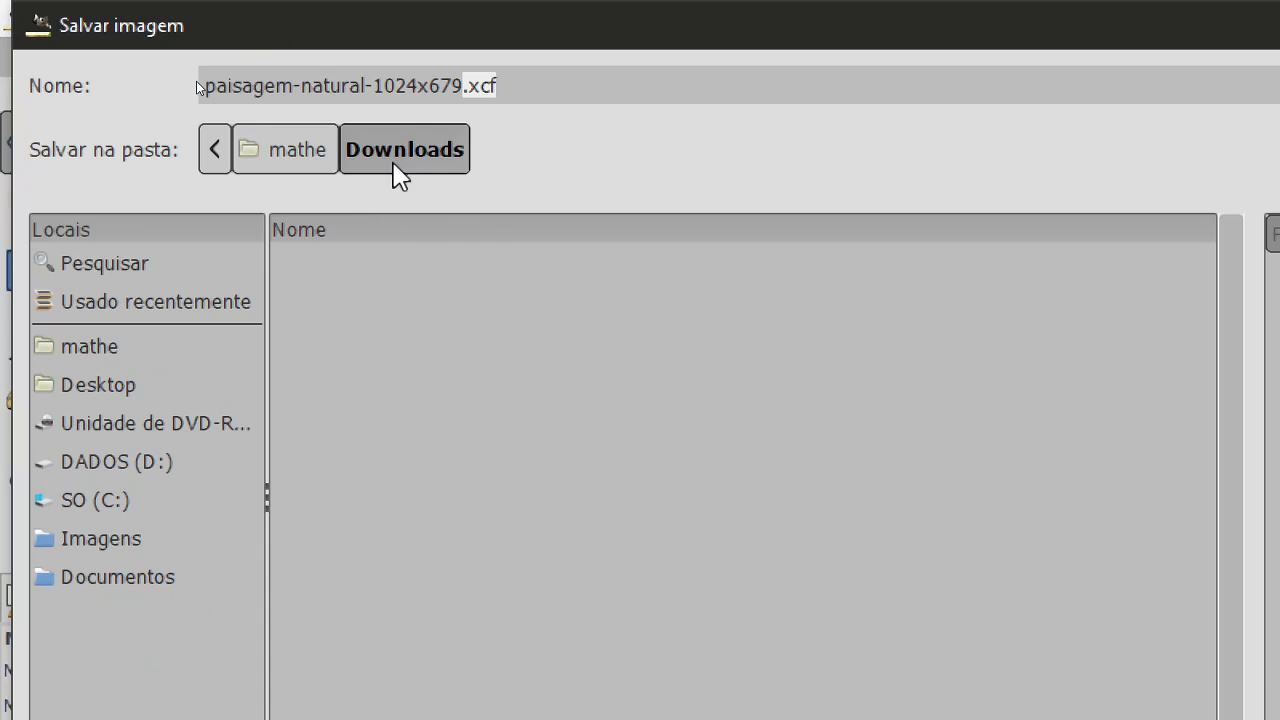
drag(462, 85, 200, 57)
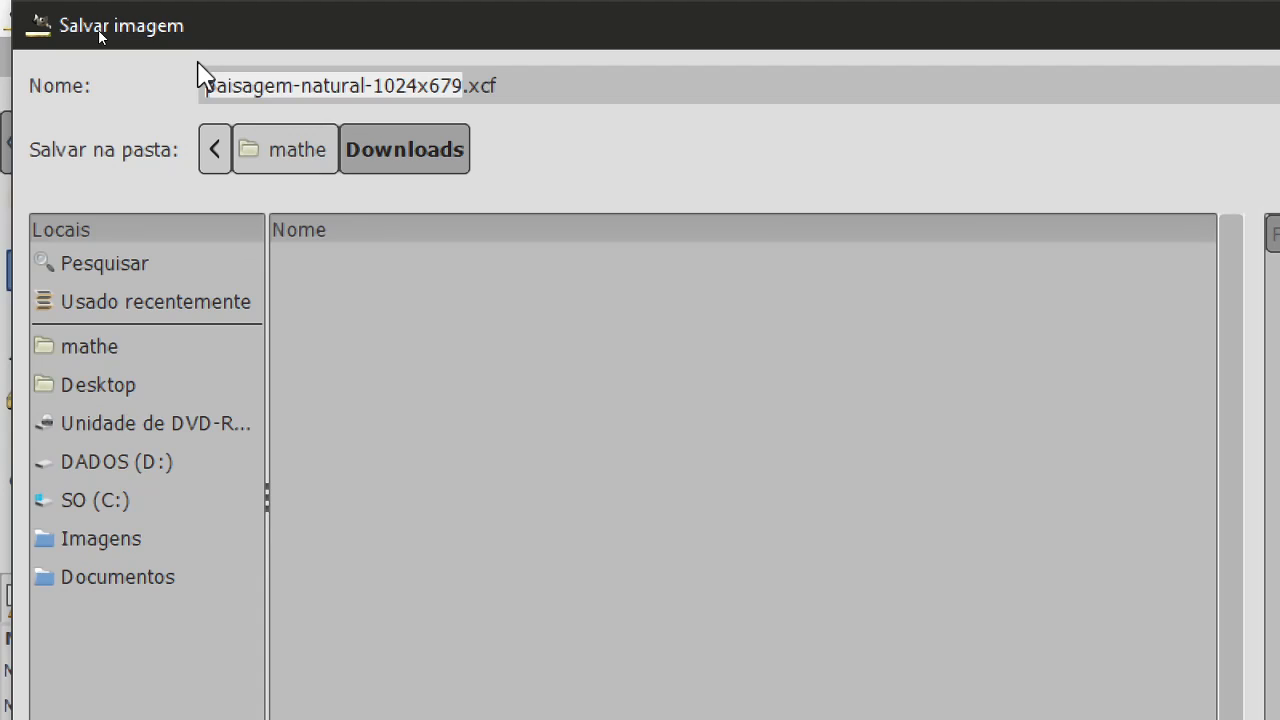
text(horizont)
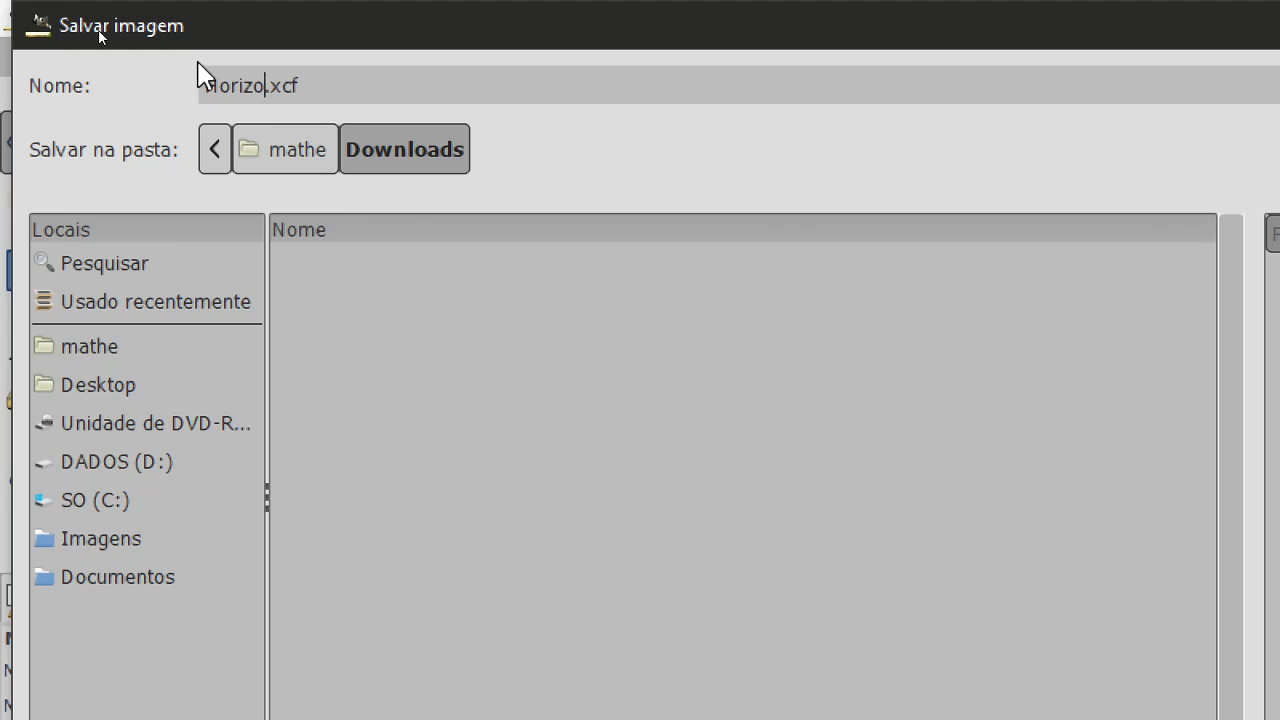
text(e)
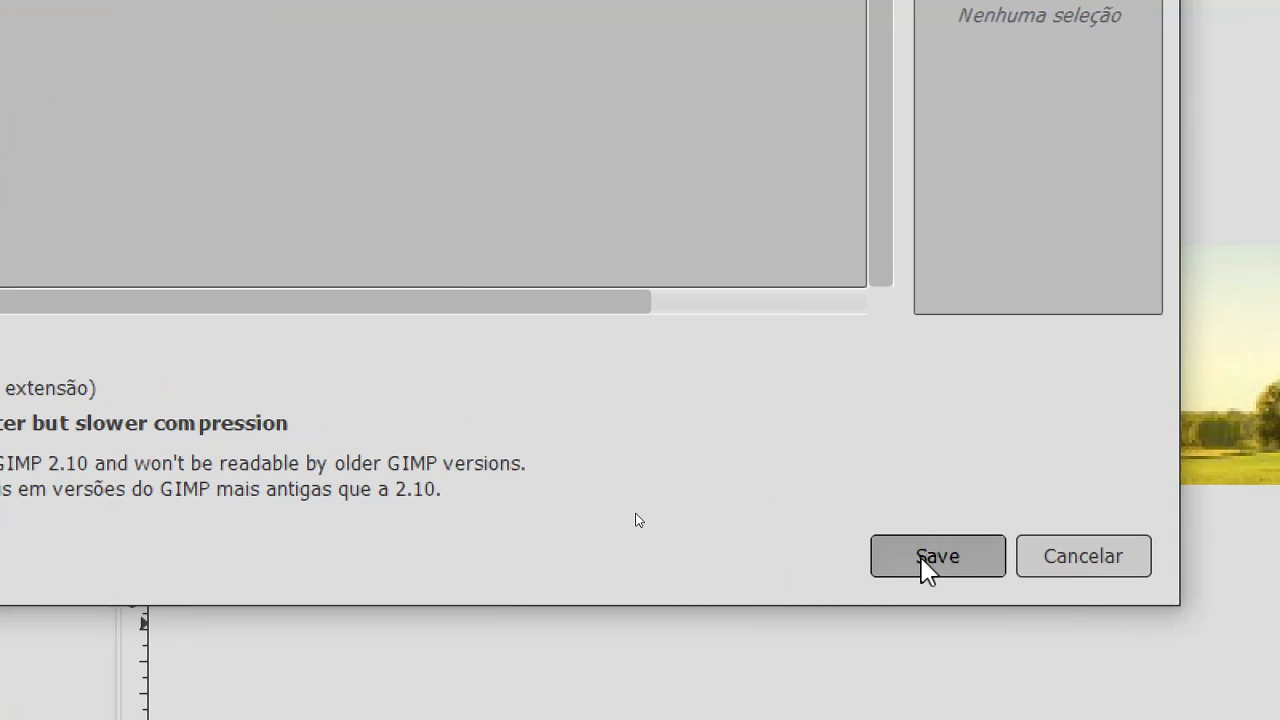
click(917, 560)
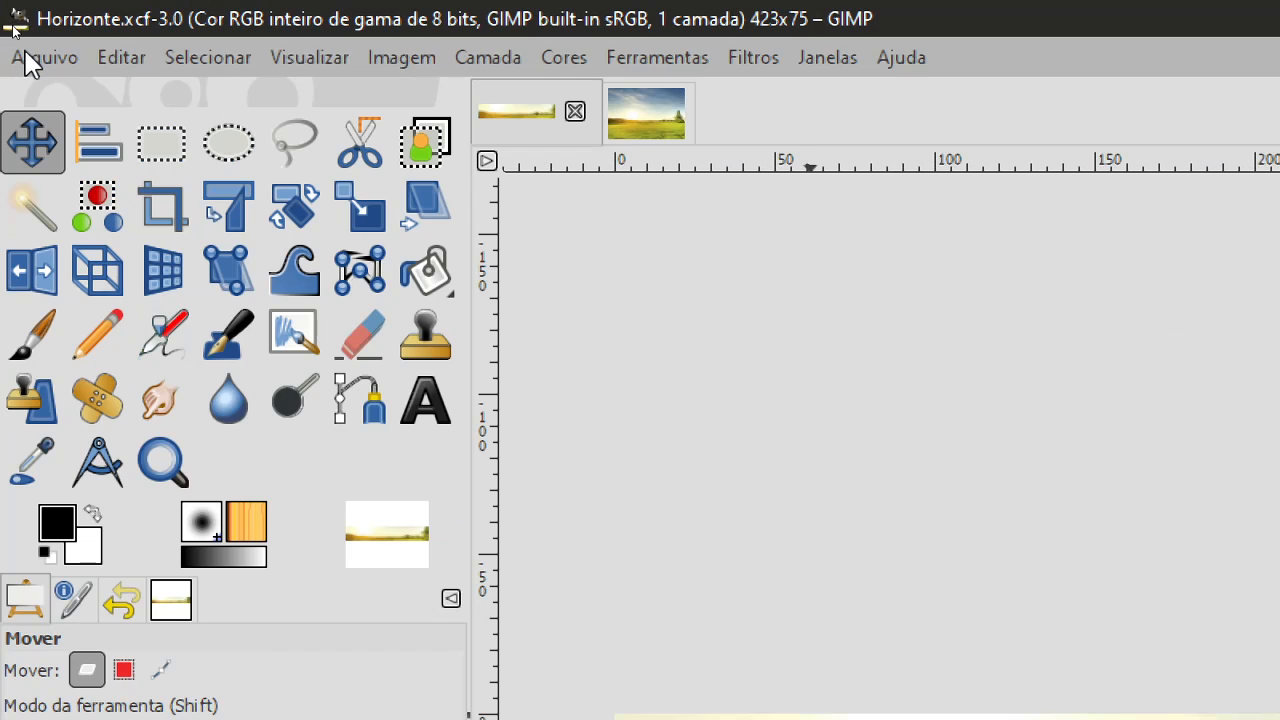
Step: Start exporting the cropped image to the Downloads folder under the name Horizonte.jpeg
click(25, 60)
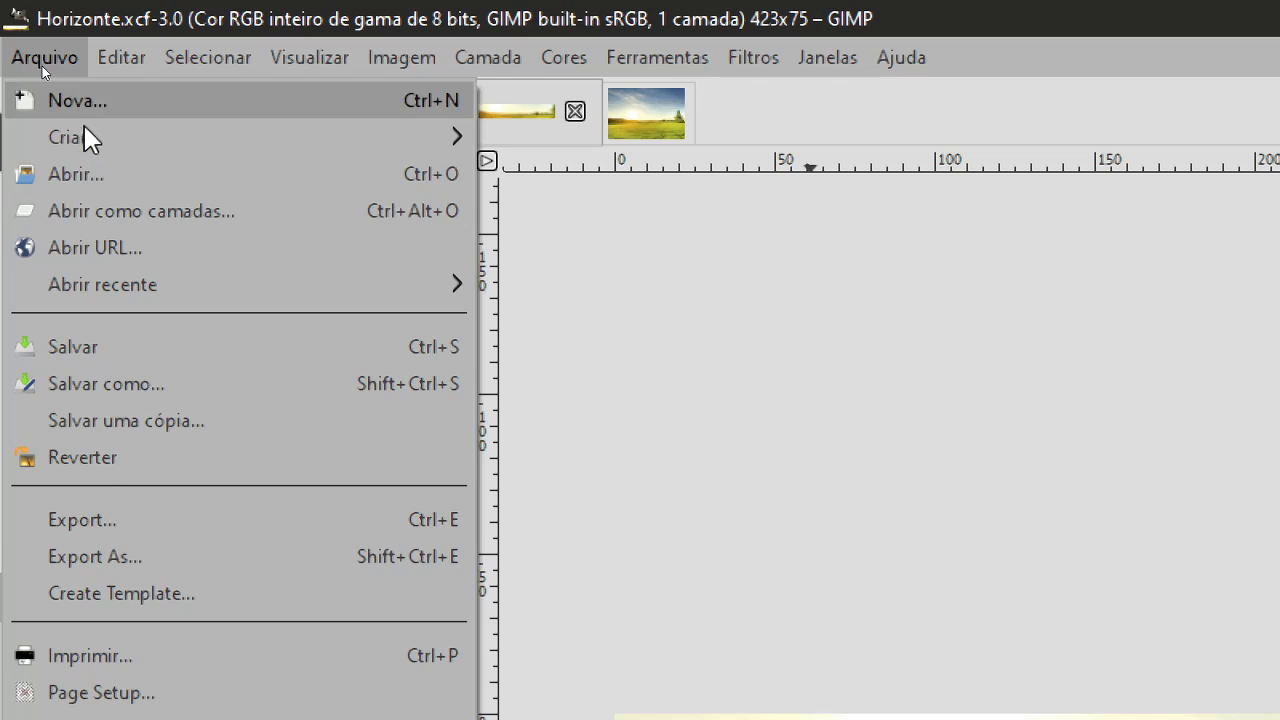
click(91, 547)
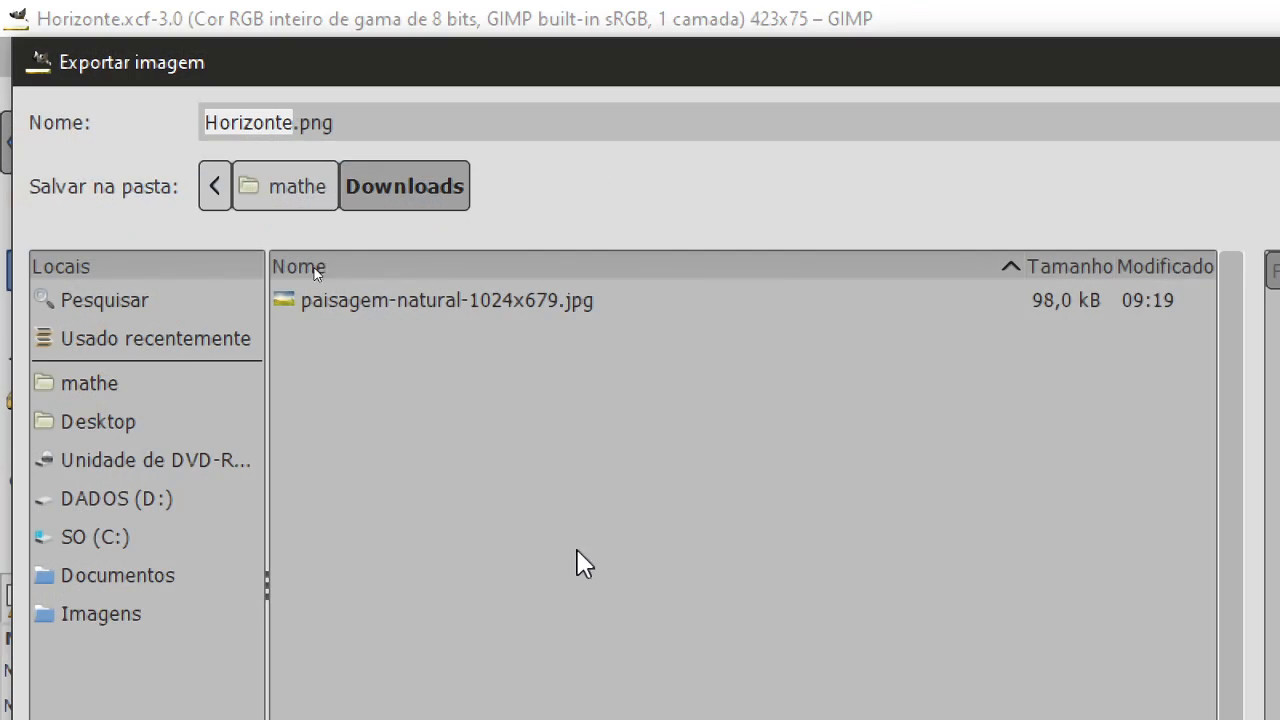
click(353, 123)
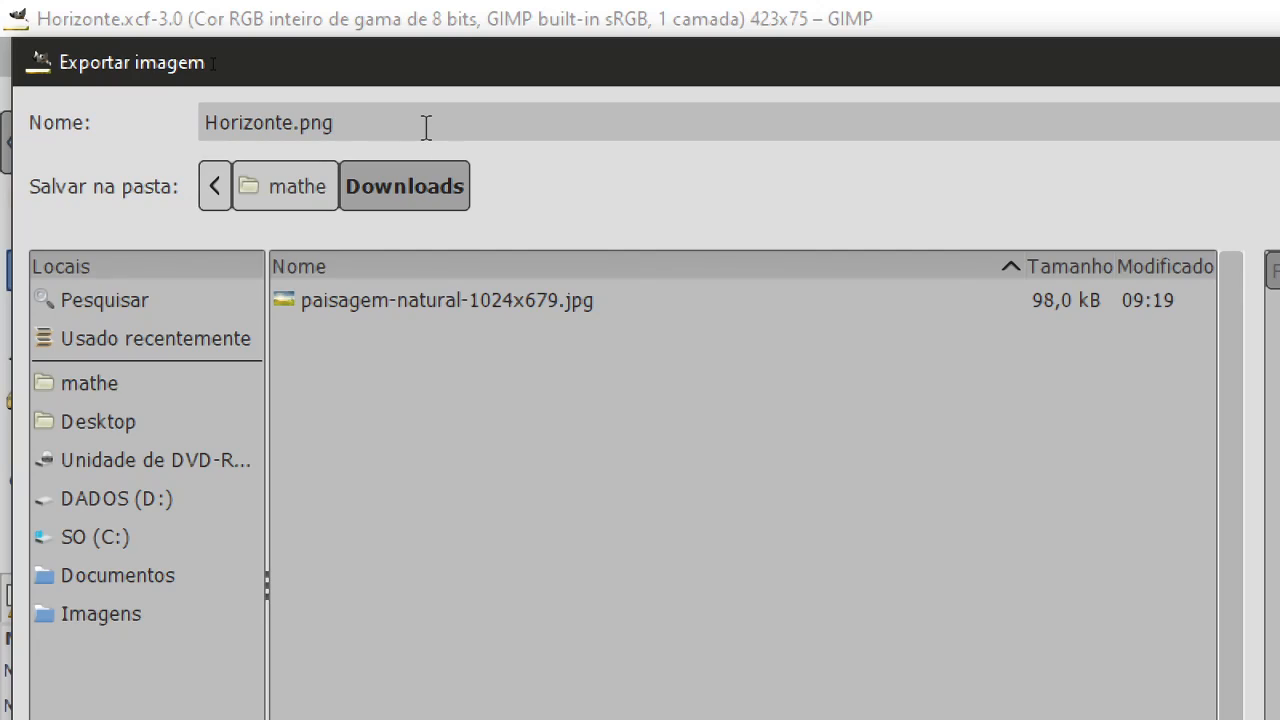
key(BackSpace)
key(BackSpace)
key(BackSpace)
text(jpeg)
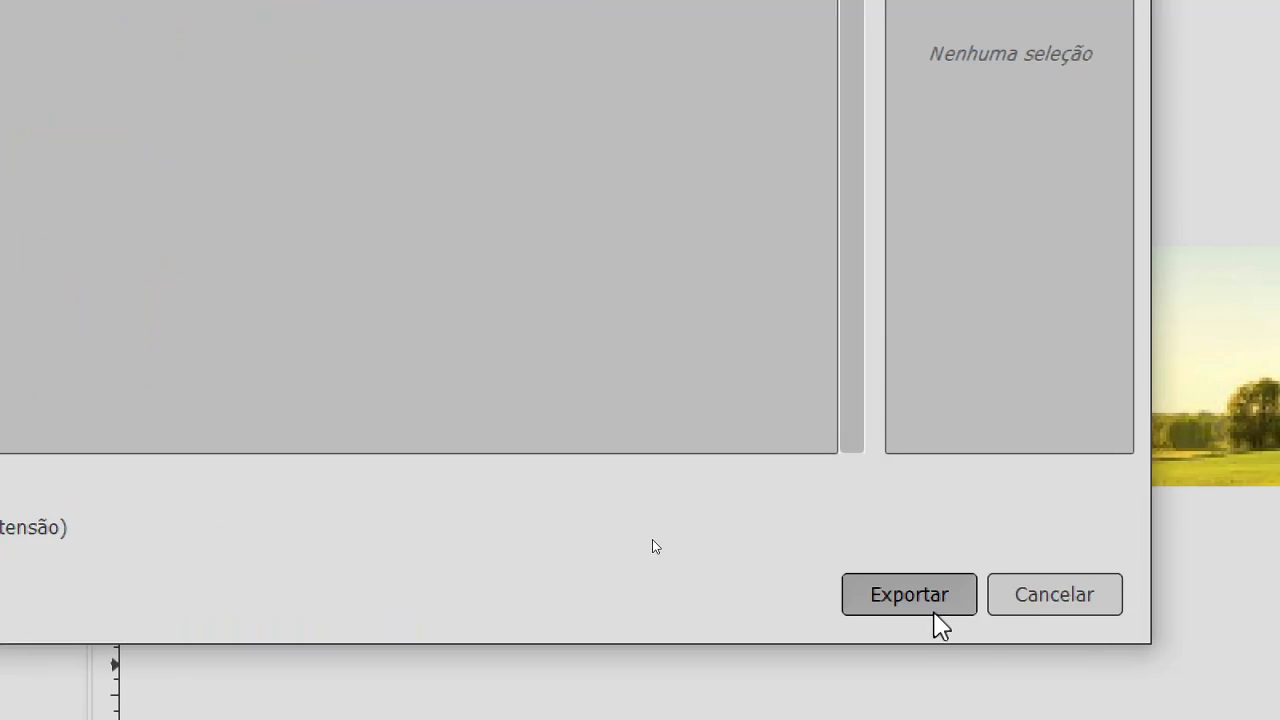
Step: Raise the JPEG quality to its maximum and complete the export, keeping the other export options
click(932, 610)
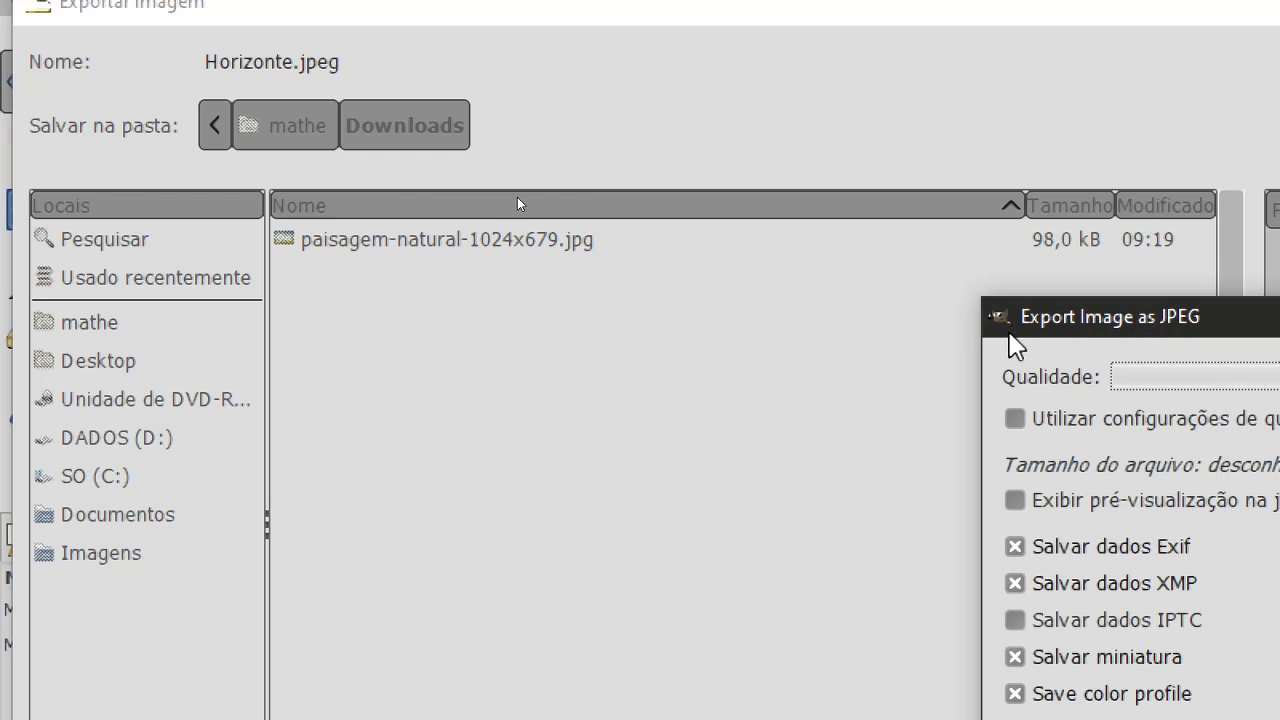
drag(1137, 330, 447, 208)
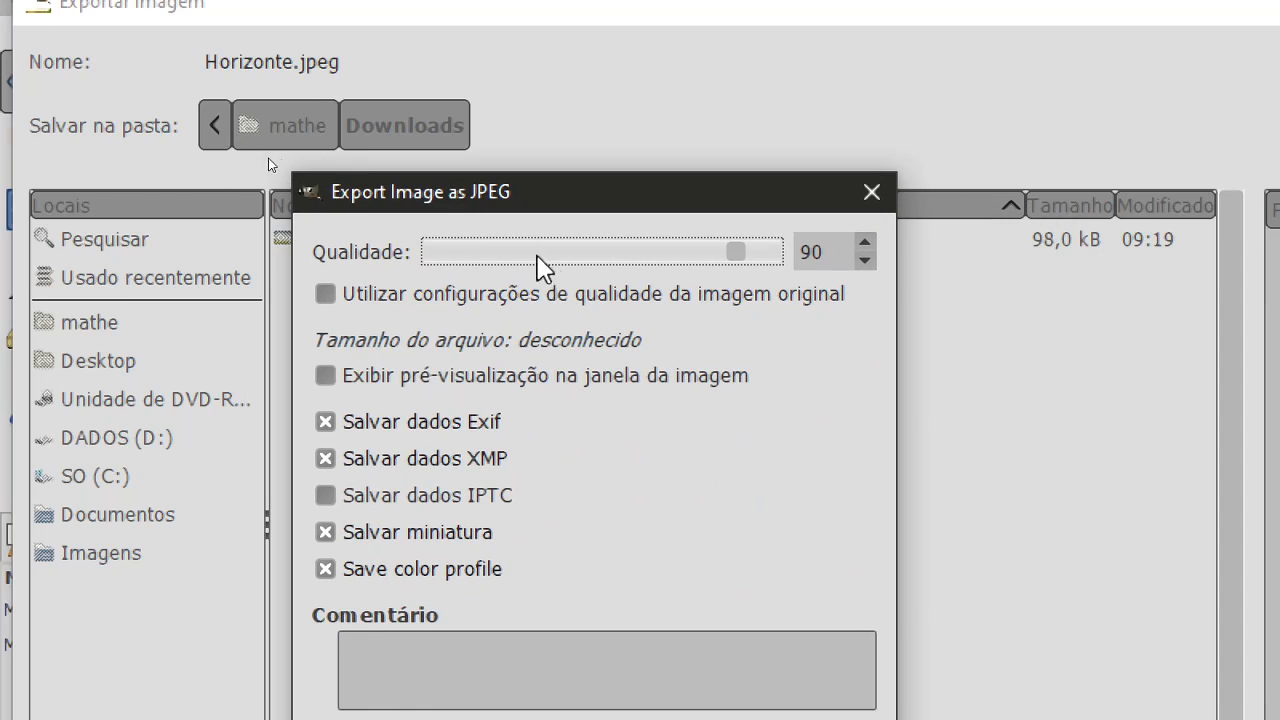
drag(746, 262, 969, 277)
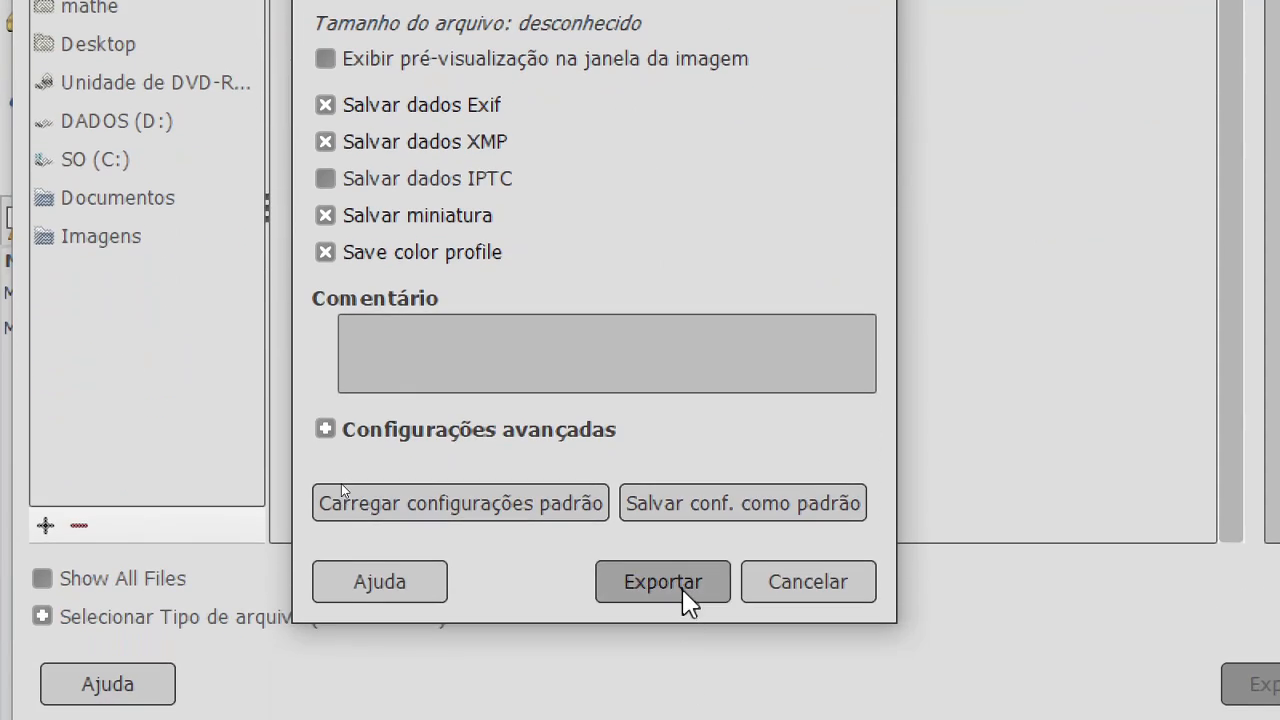
click(680, 583)
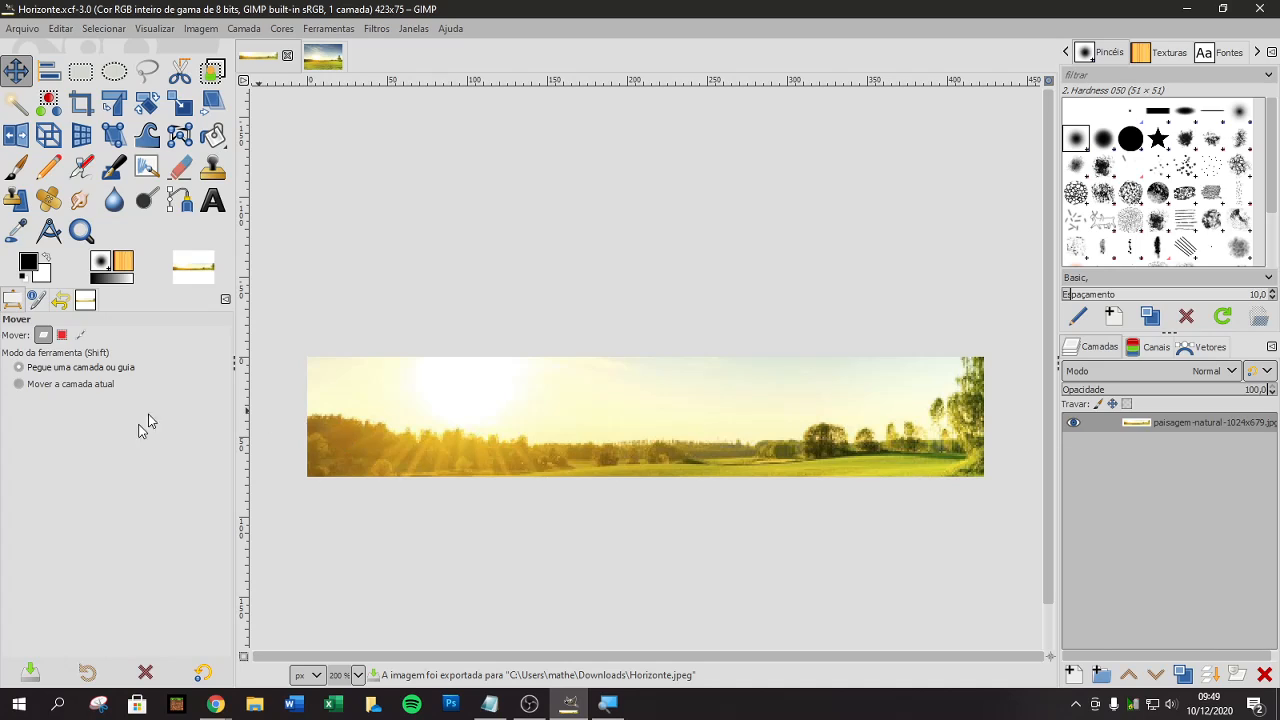
Step: Switch to File Explorer, widen its window and compare the type and size of the two Horizonte files in Downloads
click(255, 704)
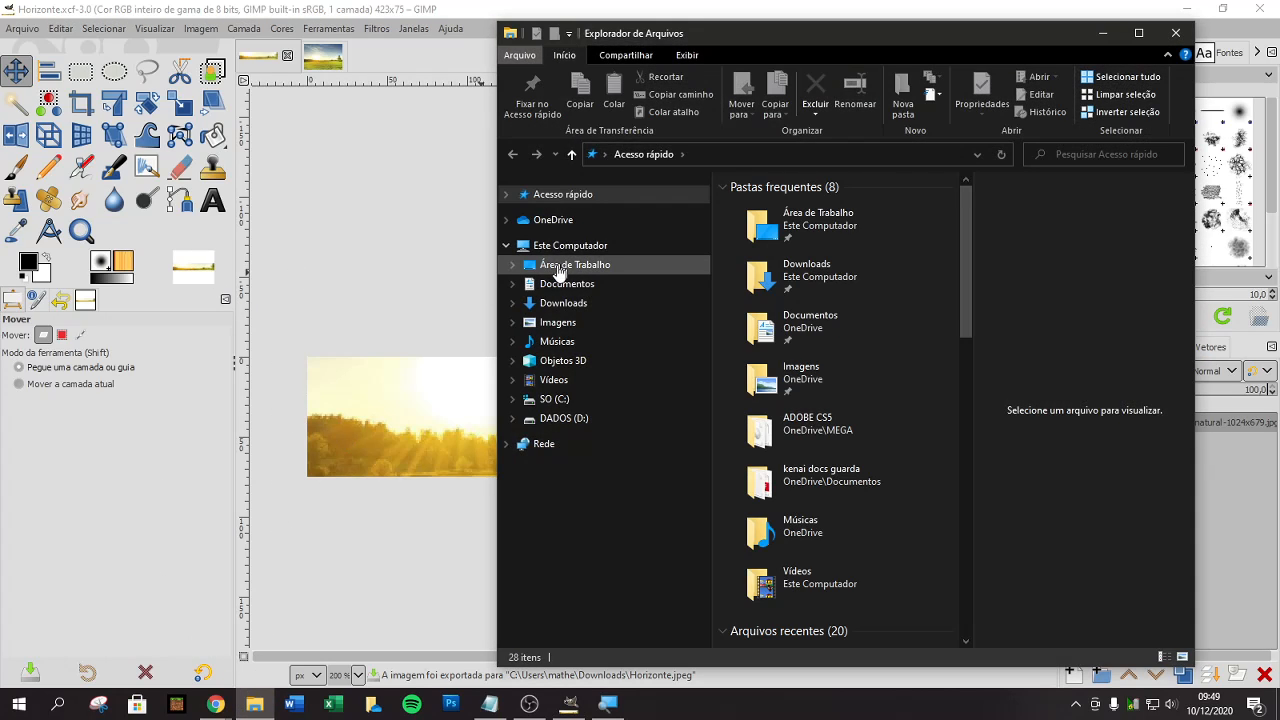
click(560, 303)
drag(494, 300, 212, 300)
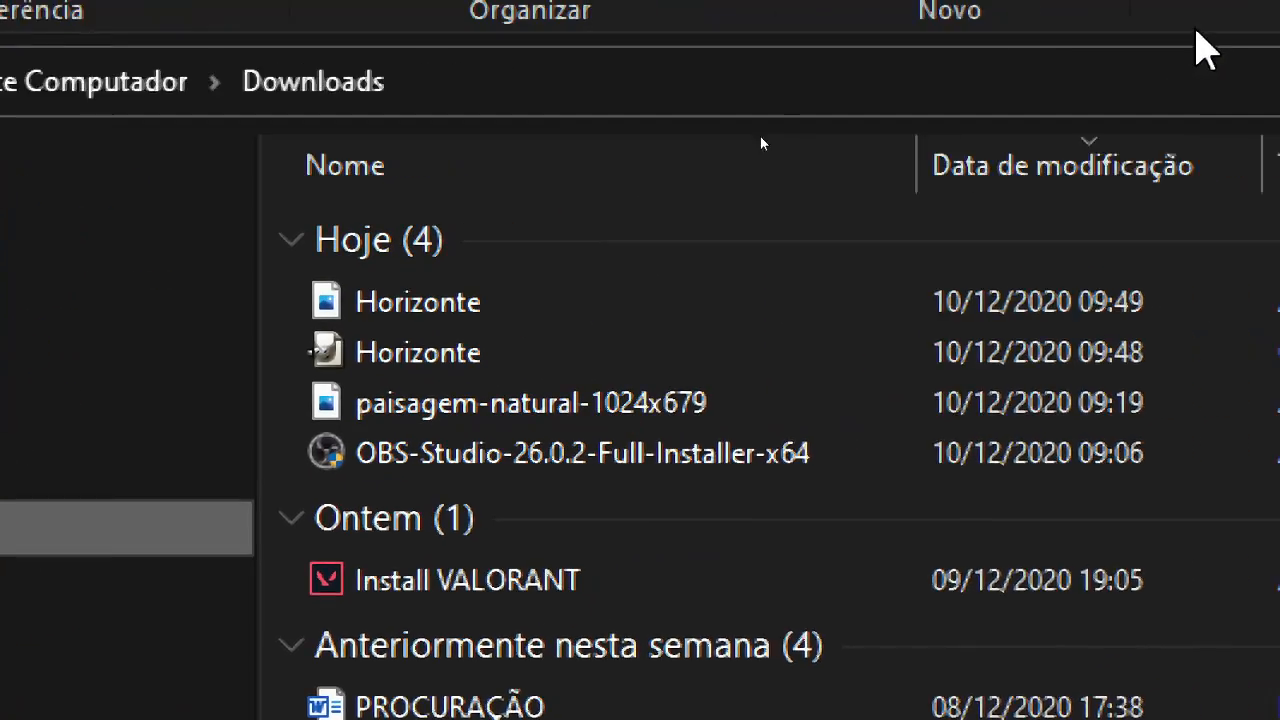
click(904, 326)
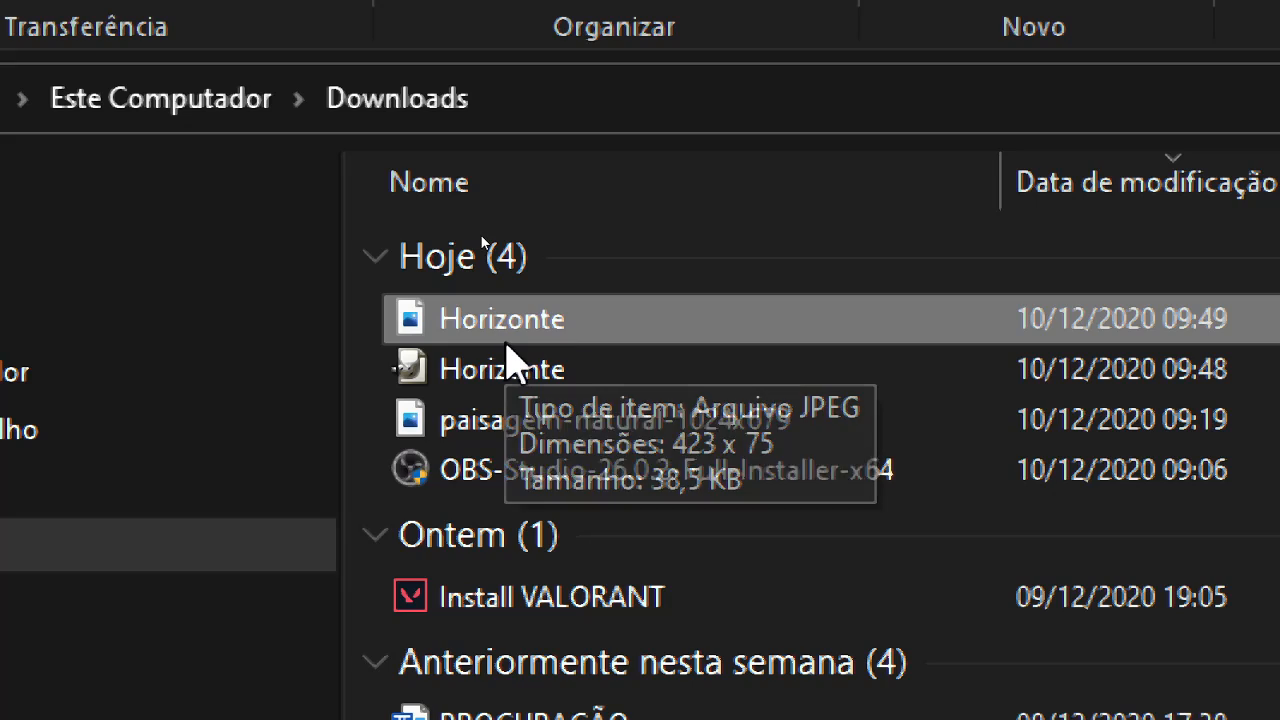
click(540, 372)
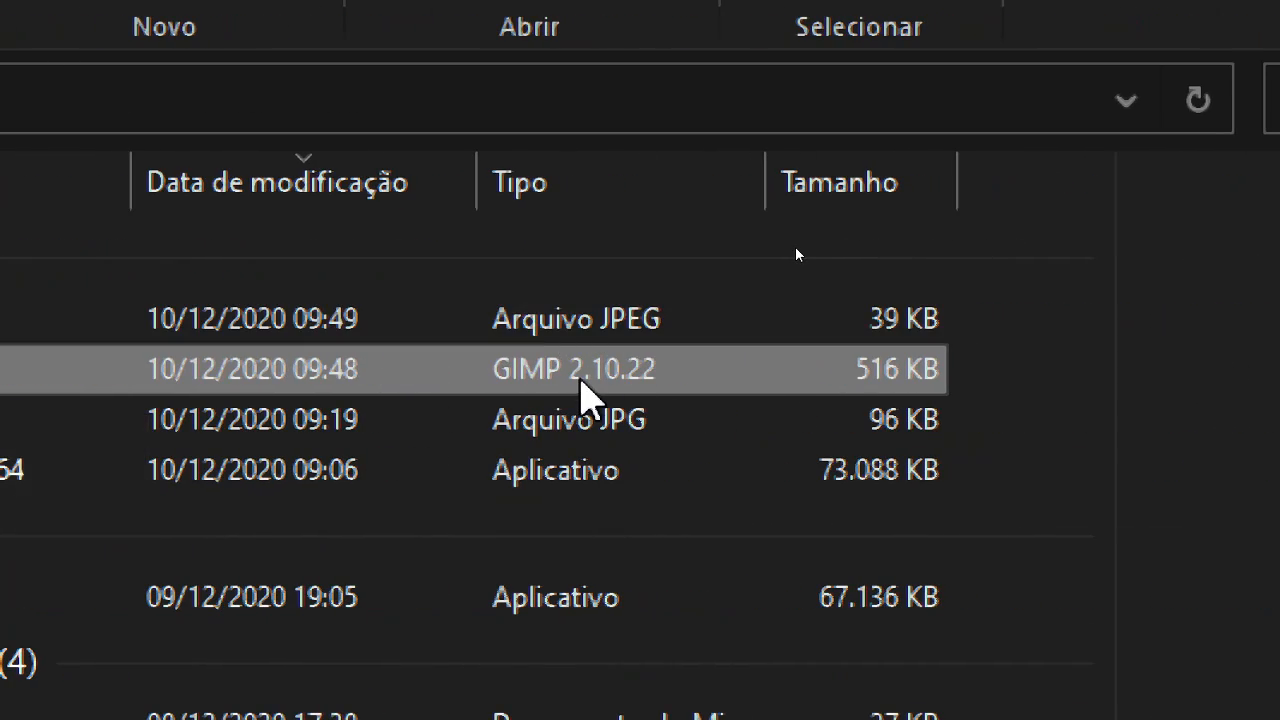
click(903, 328)
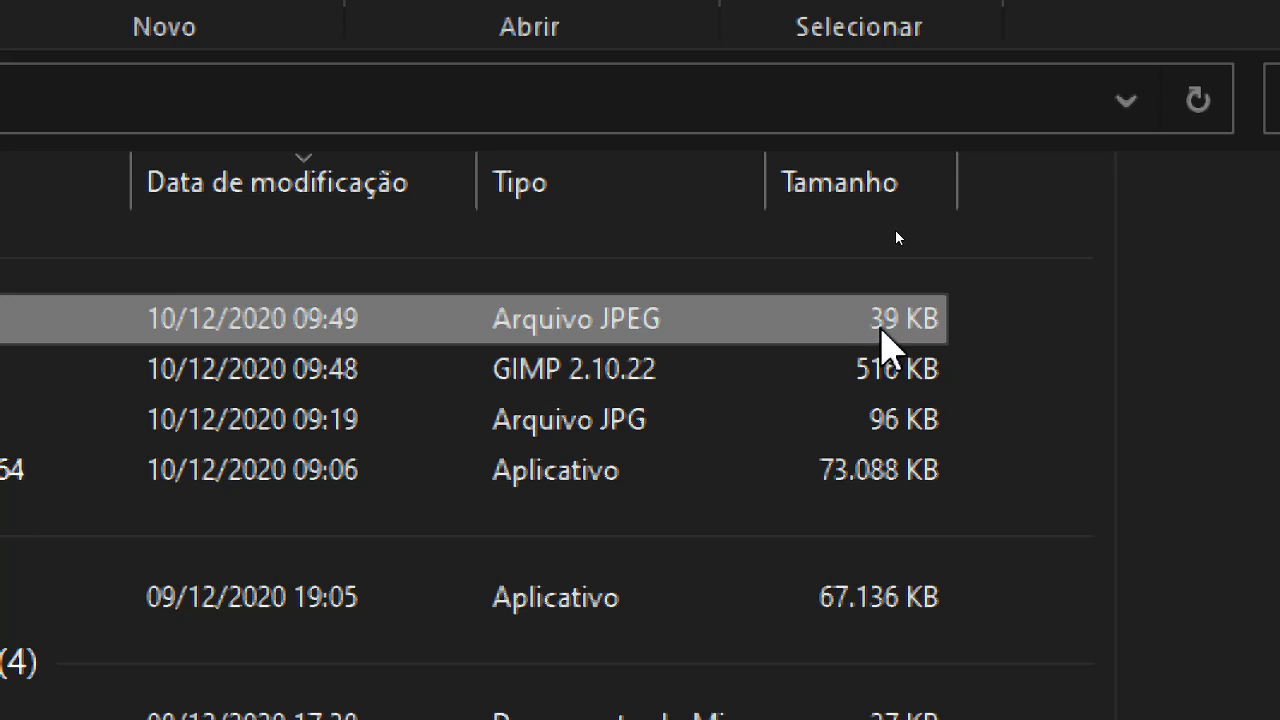
click(882, 372)
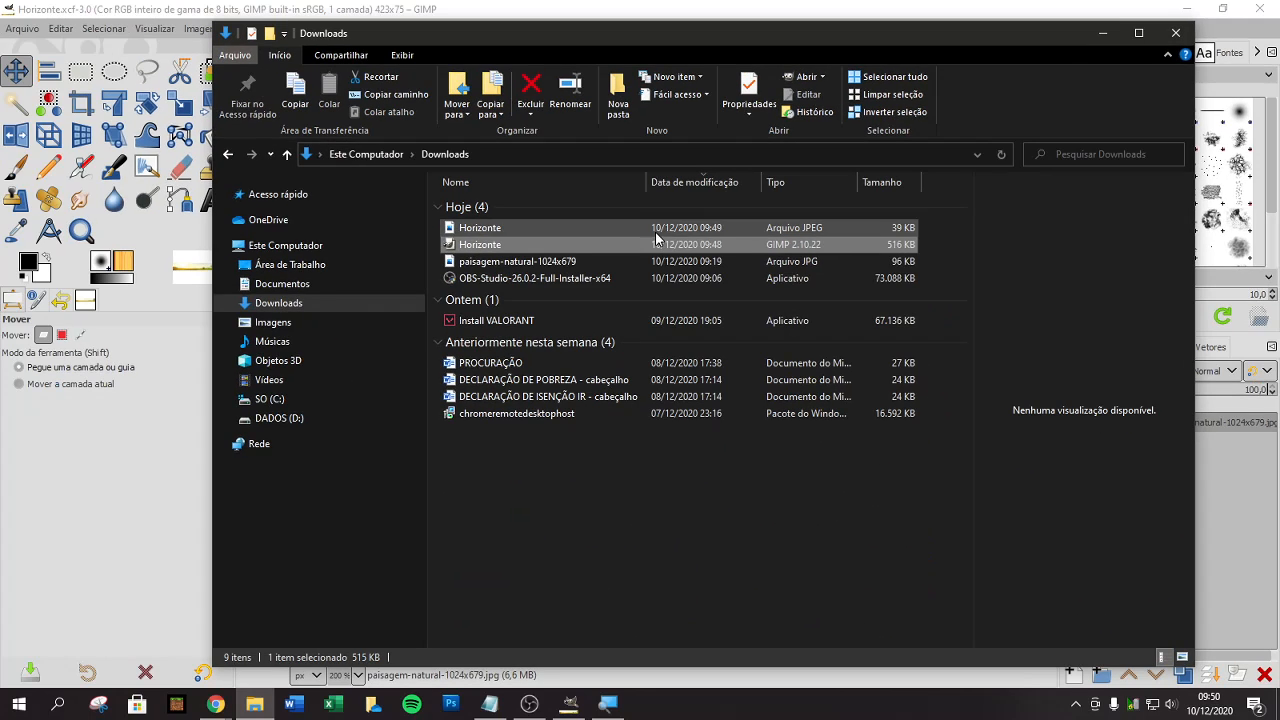
Step: Enlarge the file icons in Downloads, compare the previews of the two Horizonte files, and minimize the window
ctrl+scroll(629, 274, up, 4)
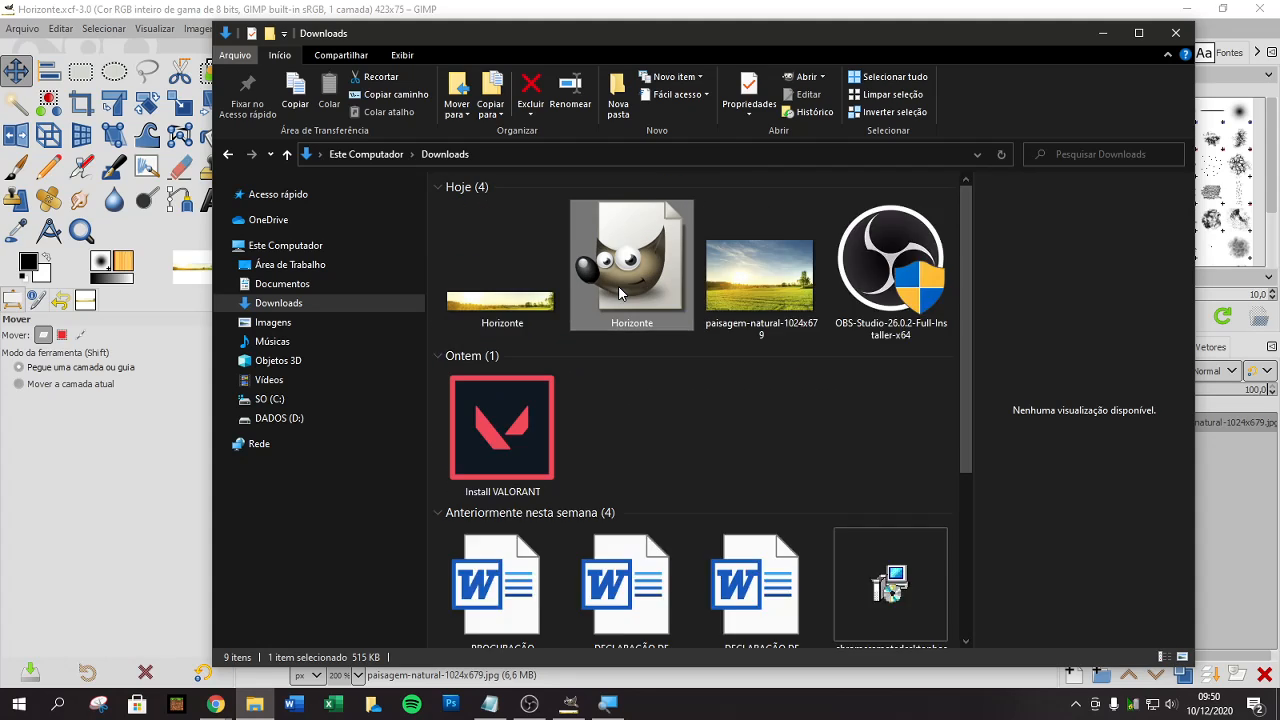
ctrl+scroll(619, 292, up, 1)
click(507, 290)
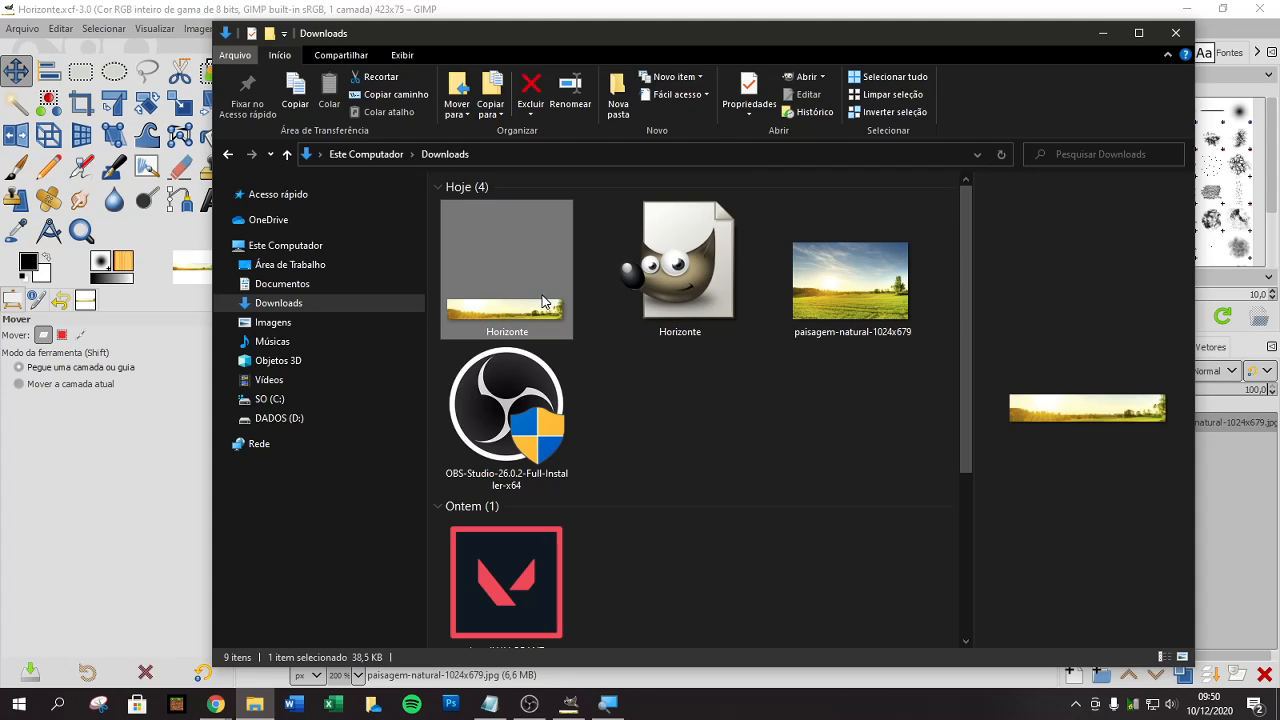
click(617, 287)
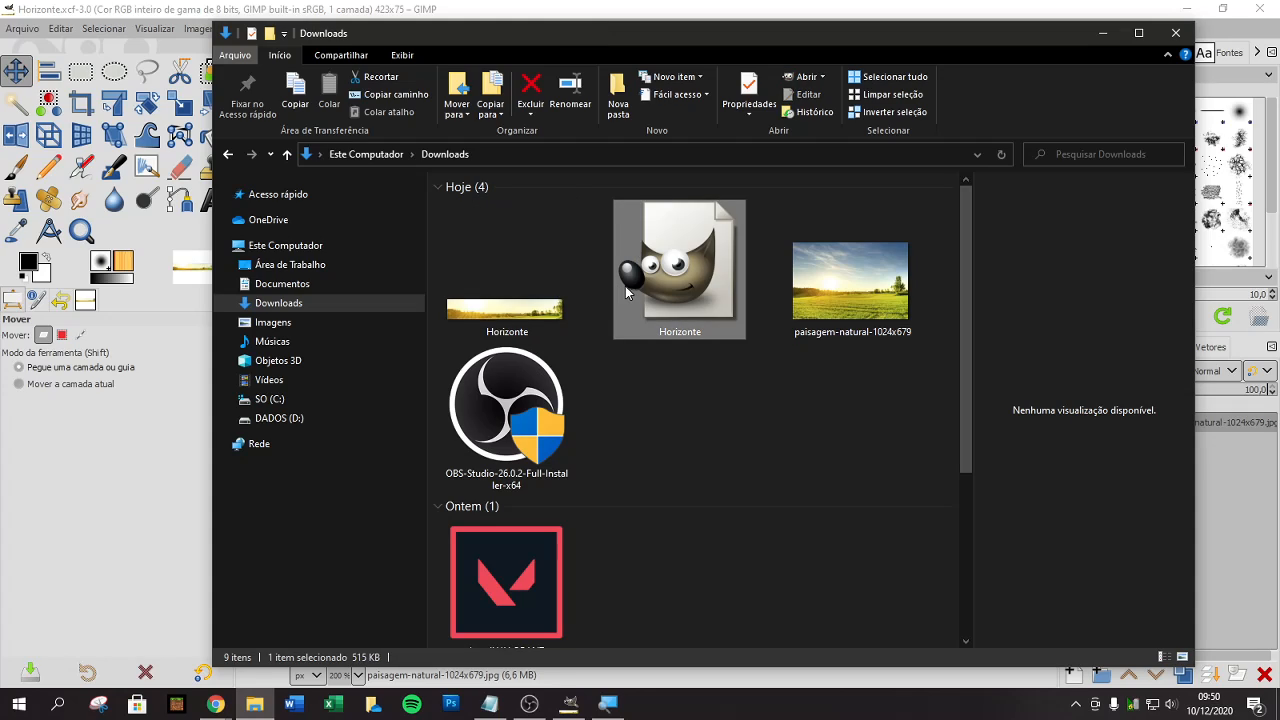
click(486, 292)
click(641, 296)
click(1104, 36)
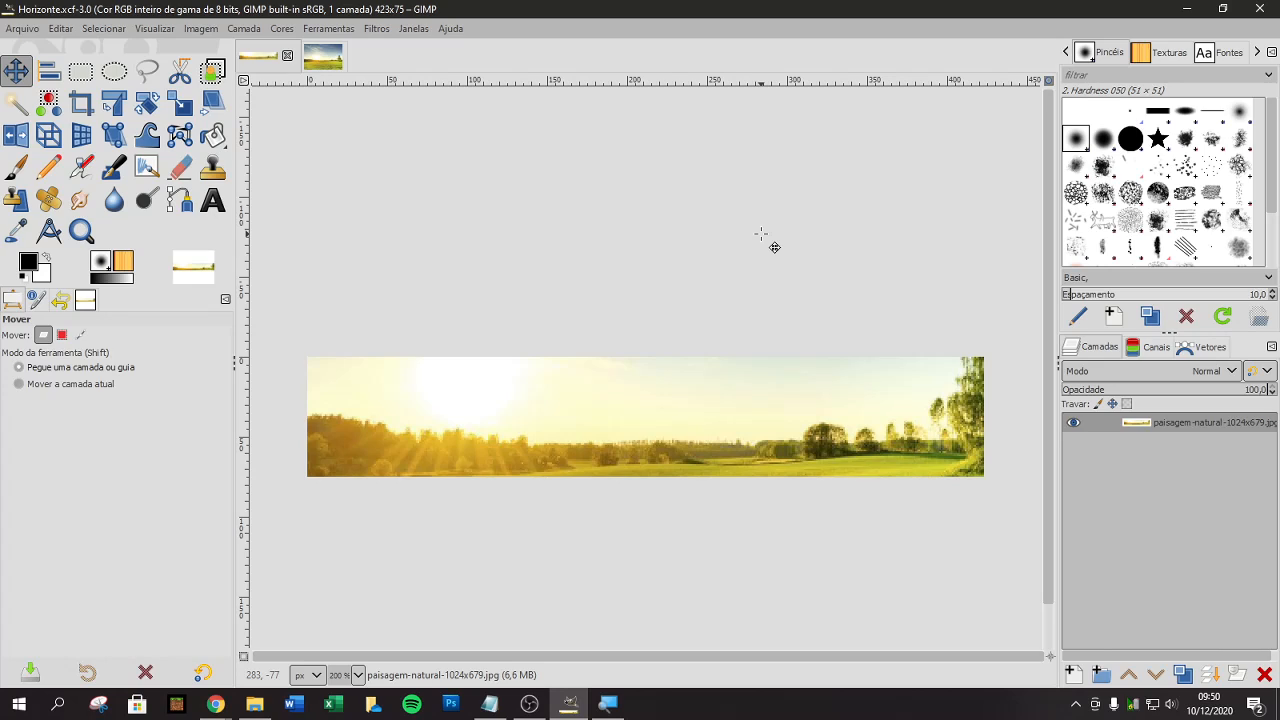
Step: Quit GIMP, discarding the unsaved changes of the other landscape image, and clear the text selection in Notepad
click(1257, 8)
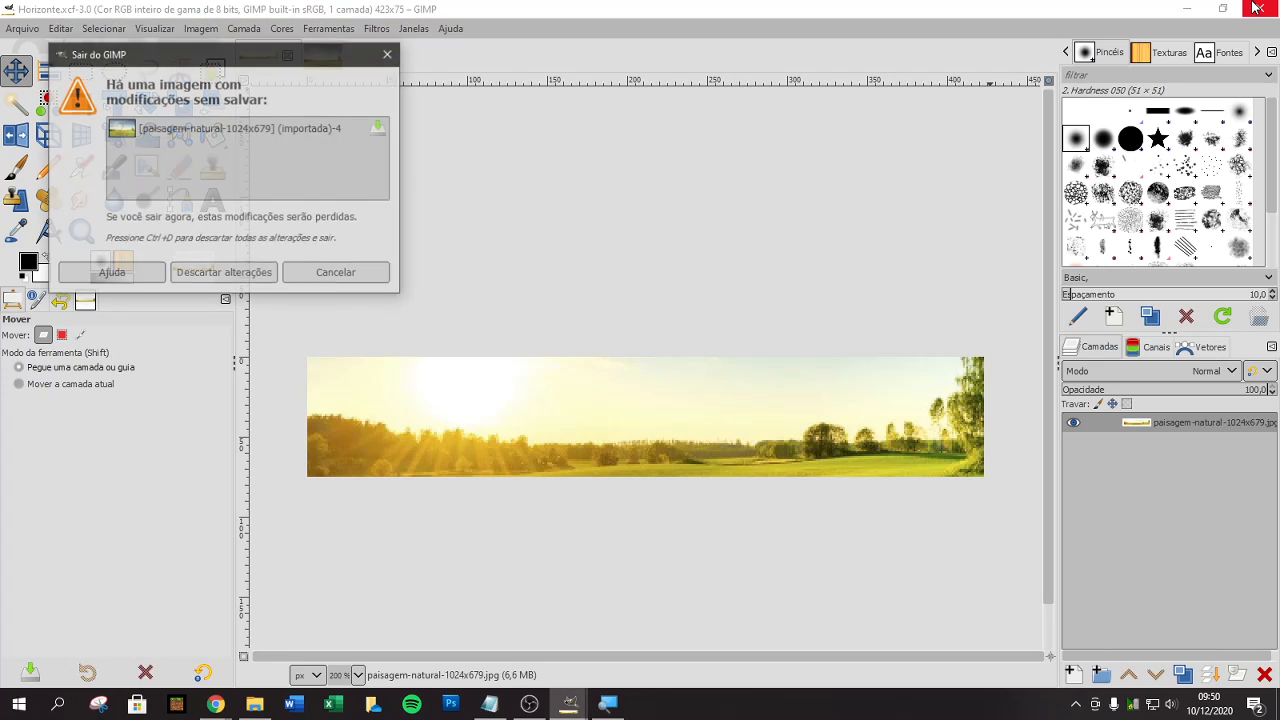
click(224, 279)
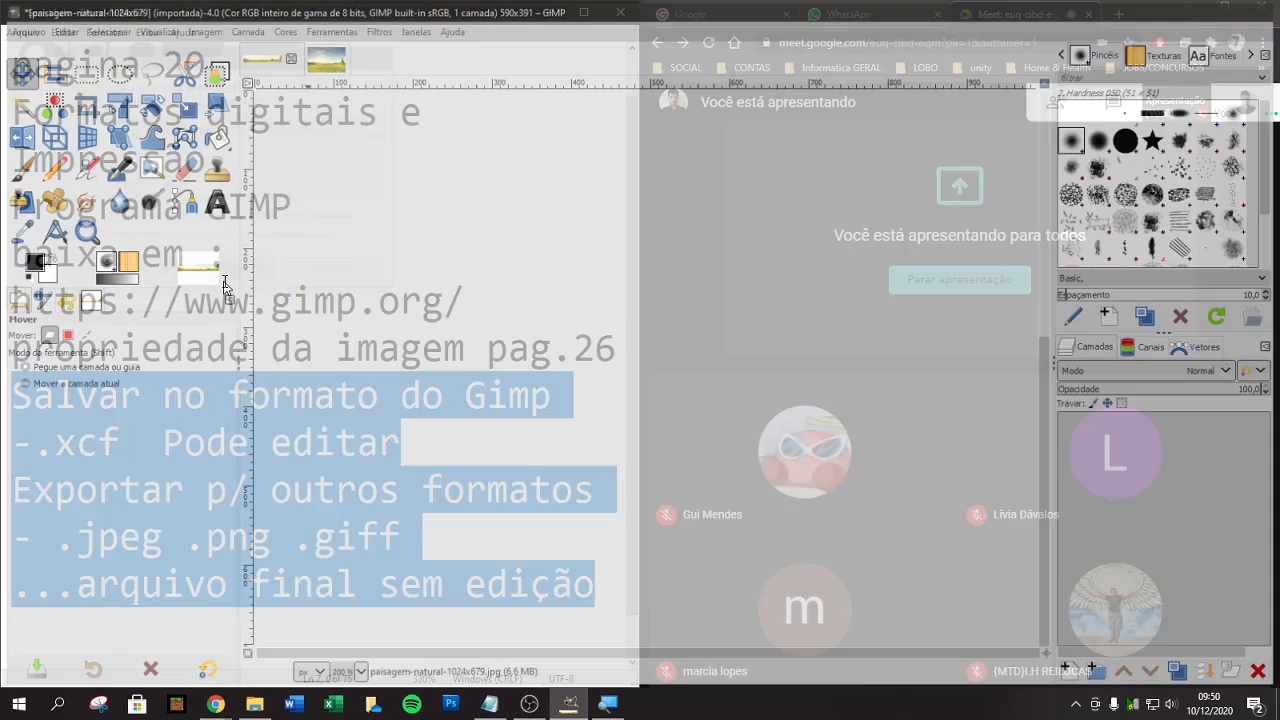
click(467, 256)
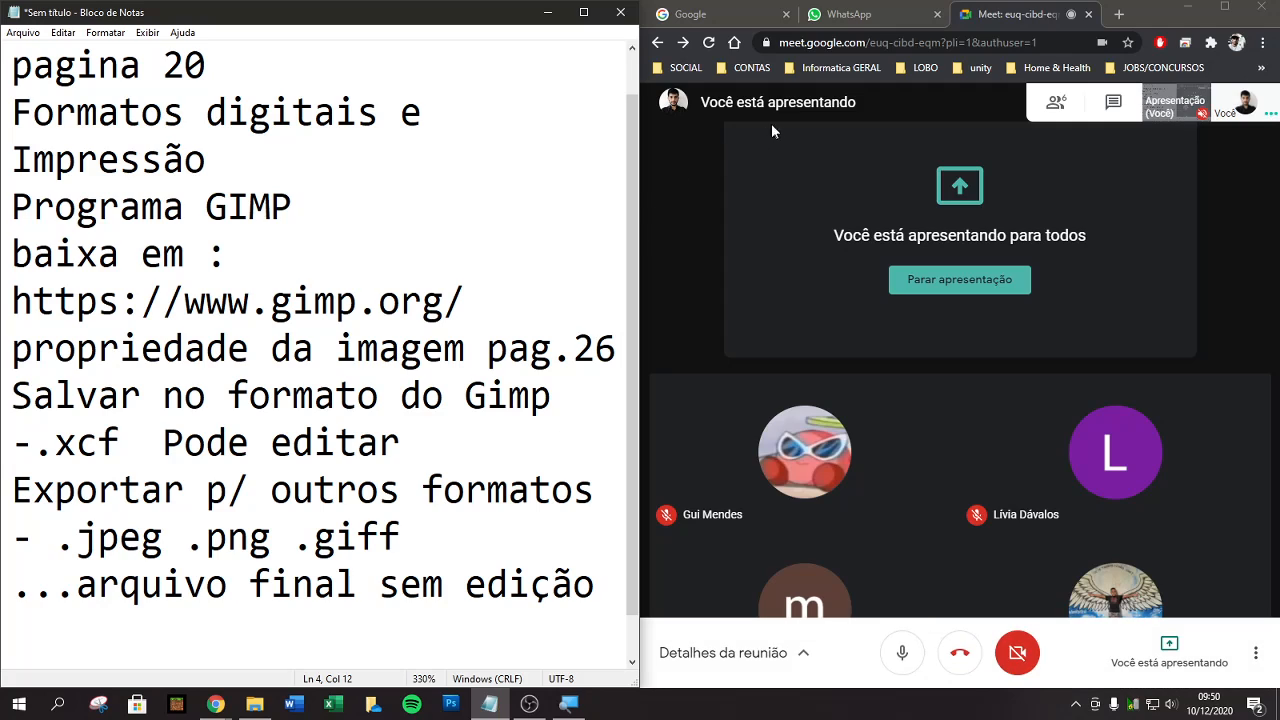
Step: Check the QI090 group chat in WhatsApp, dismiss the presentation notification, and bring up the Google page
click(849, 14)
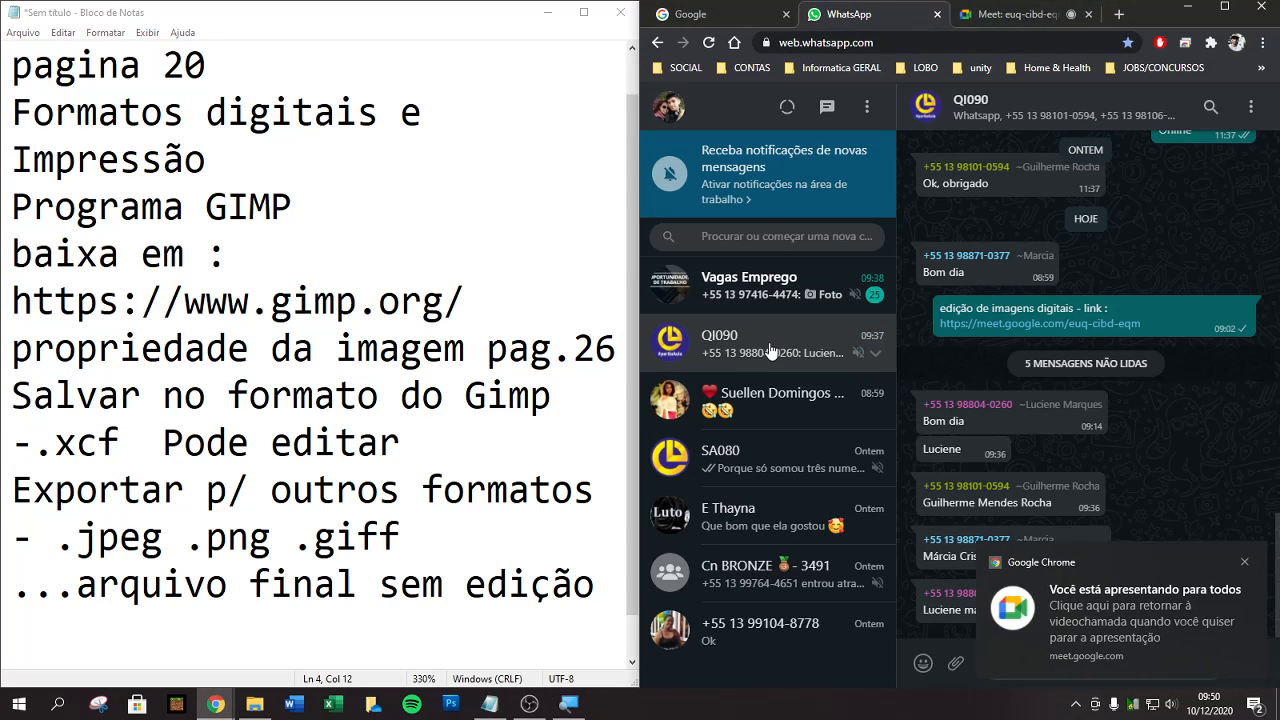
click(1243, 563)
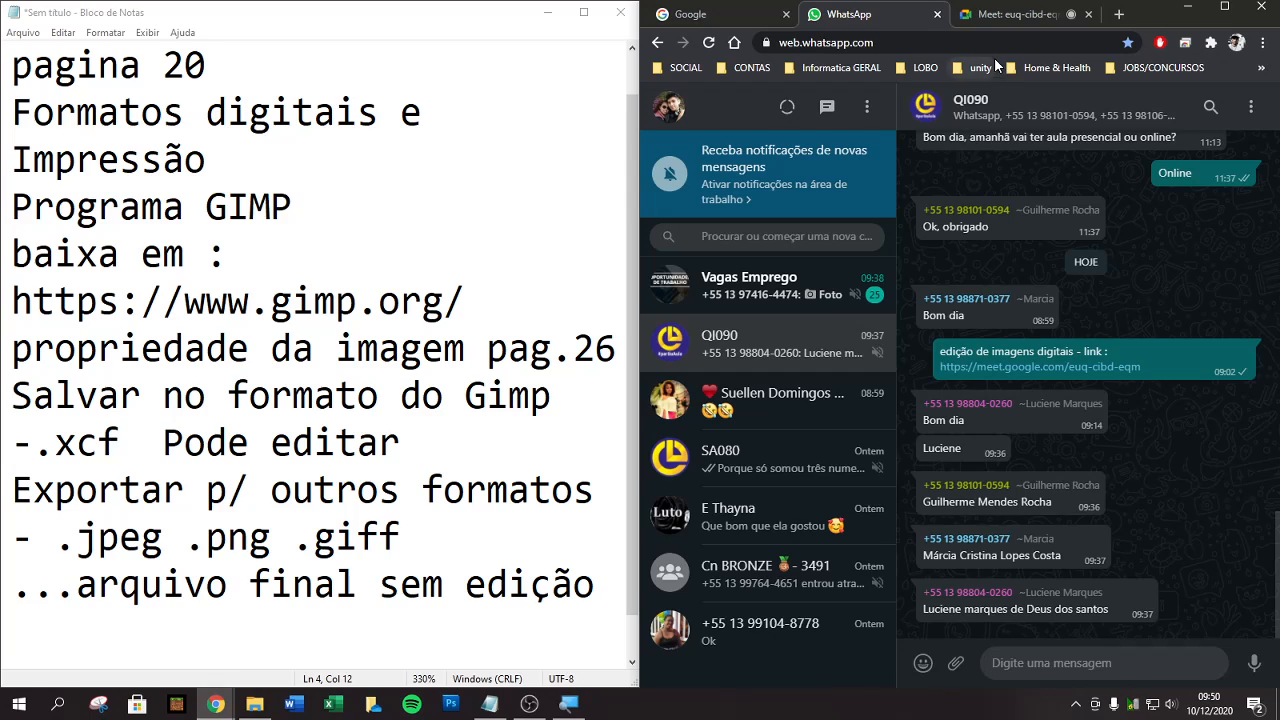
click(720, 14)
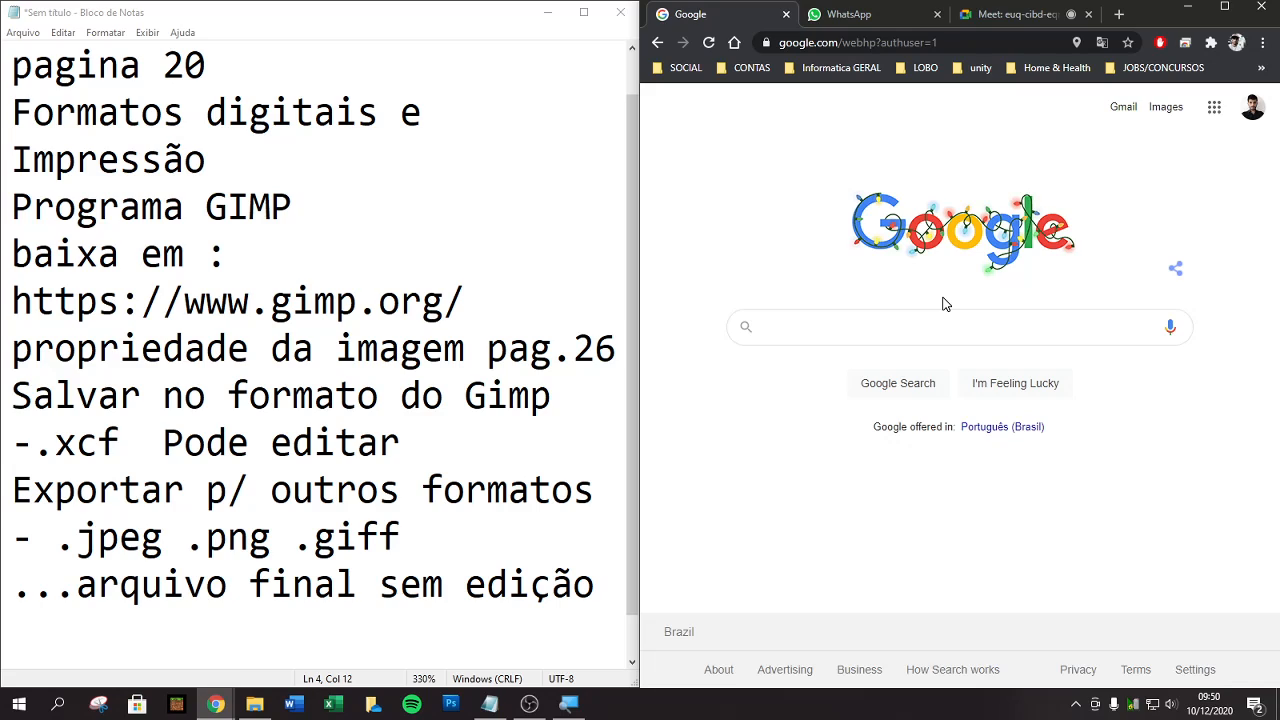
Step: Search Google for "formatos de imagem"
click(903, 334)
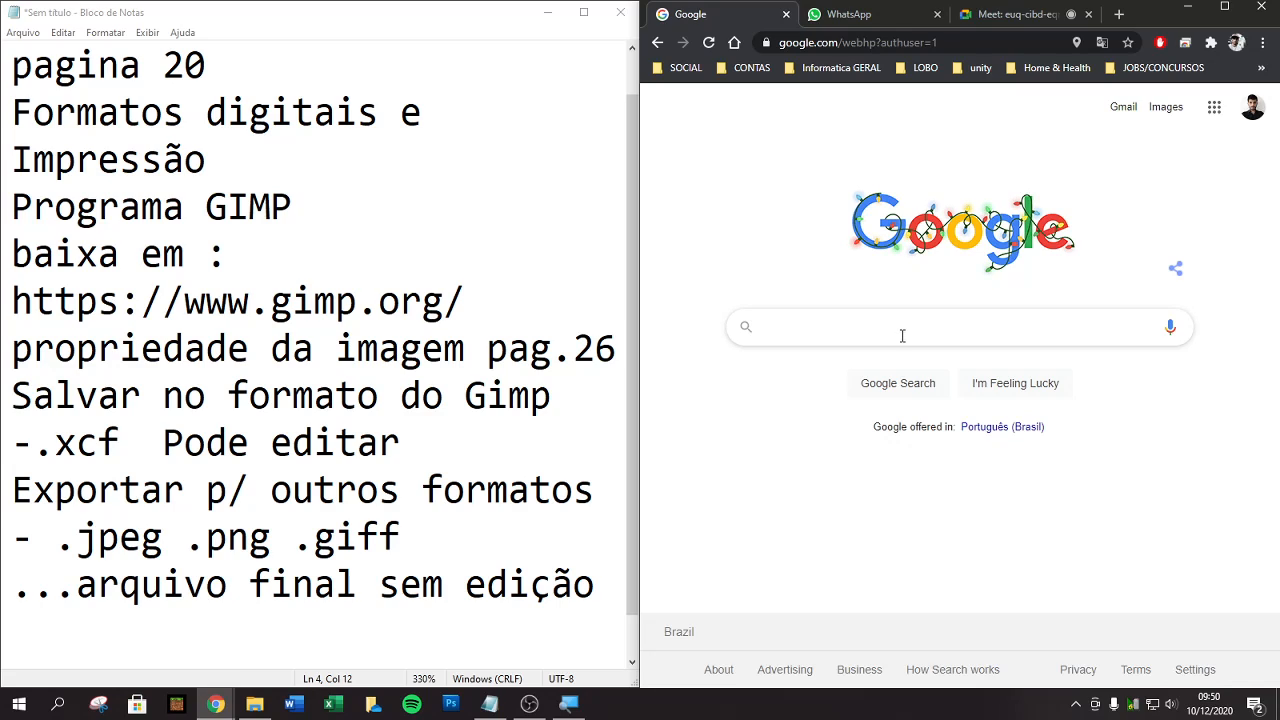
text(format)
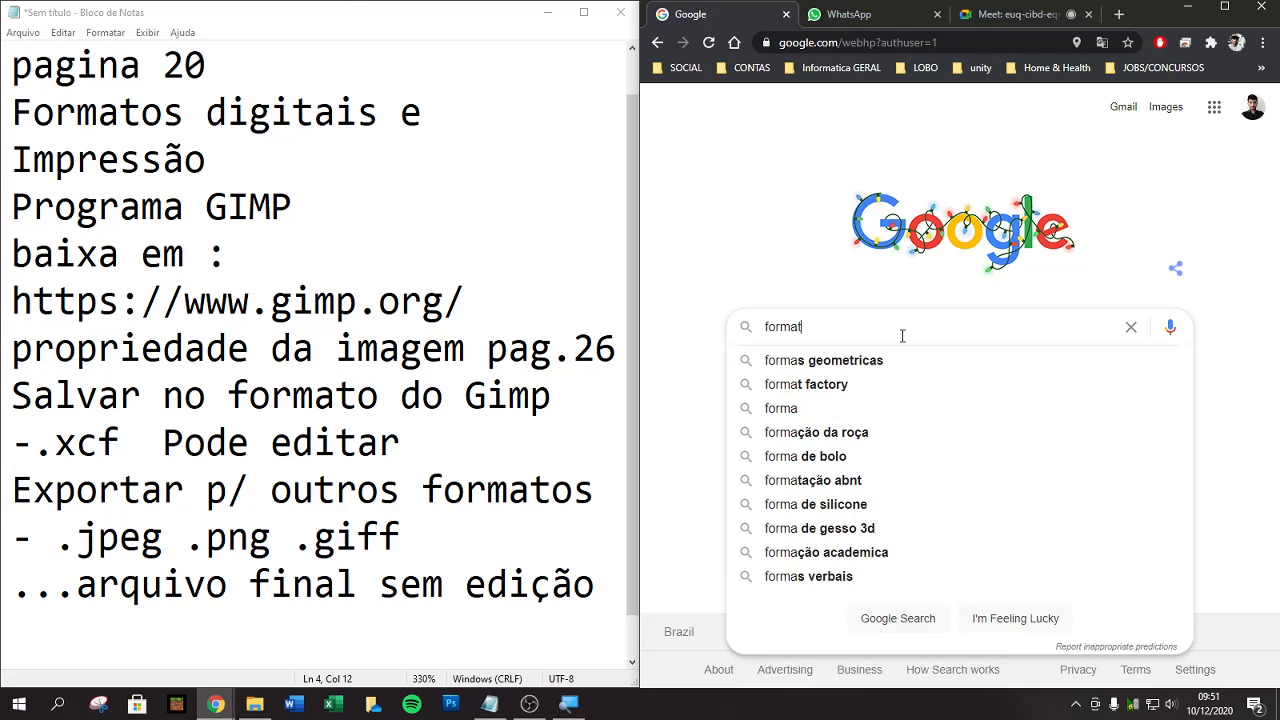
text(os de imagem)
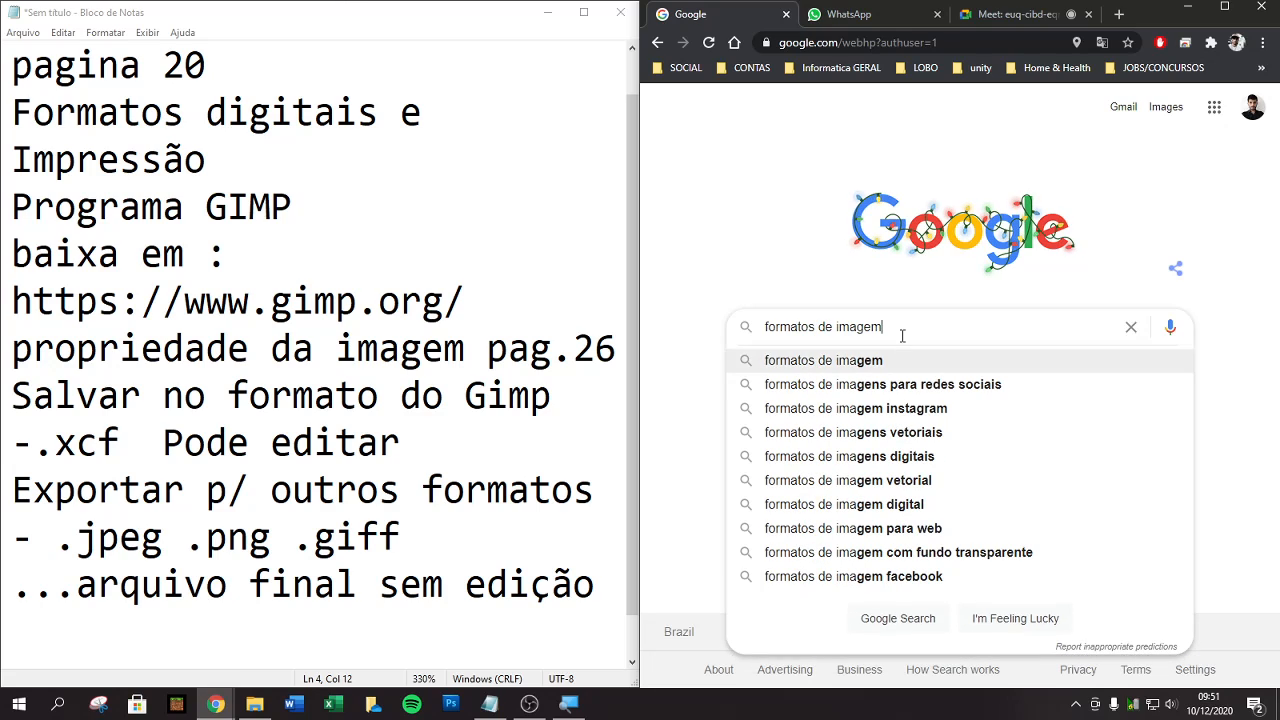
key(Return)
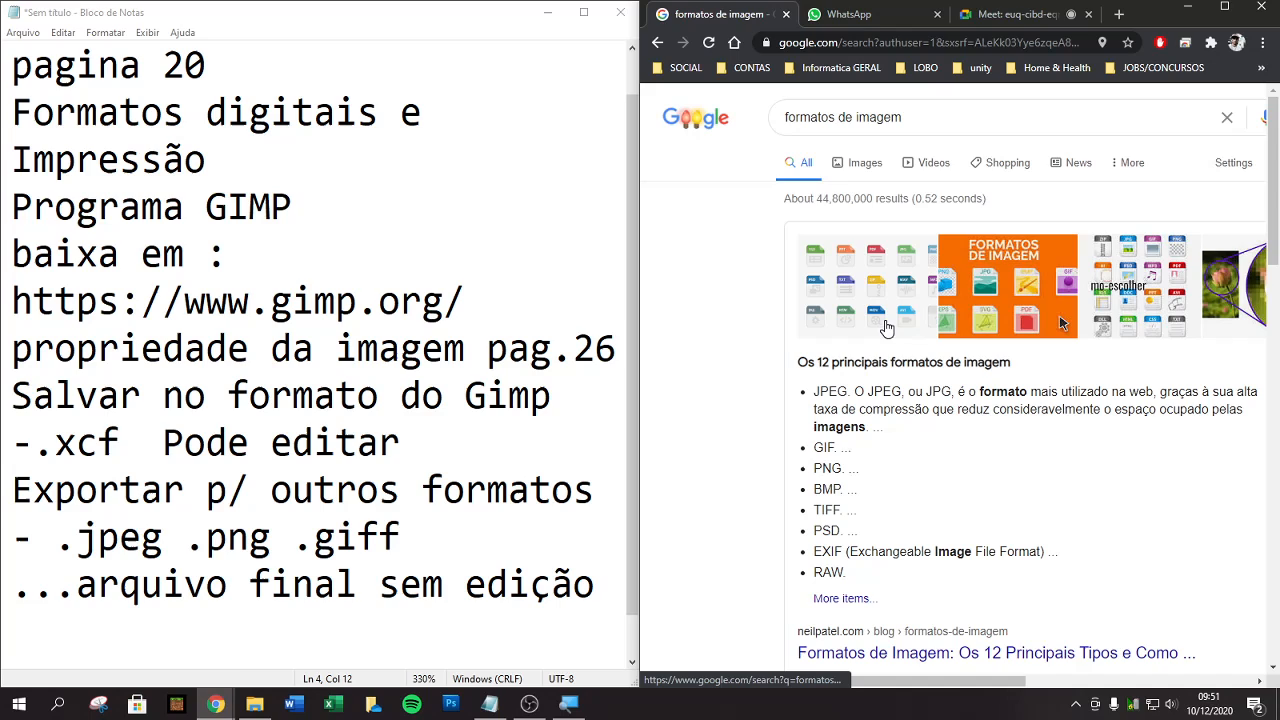
Step: Open the neilpatel.com article on the 12 main image formats, blocking its notifications and closing the traffic test overlay
click(854, 599)
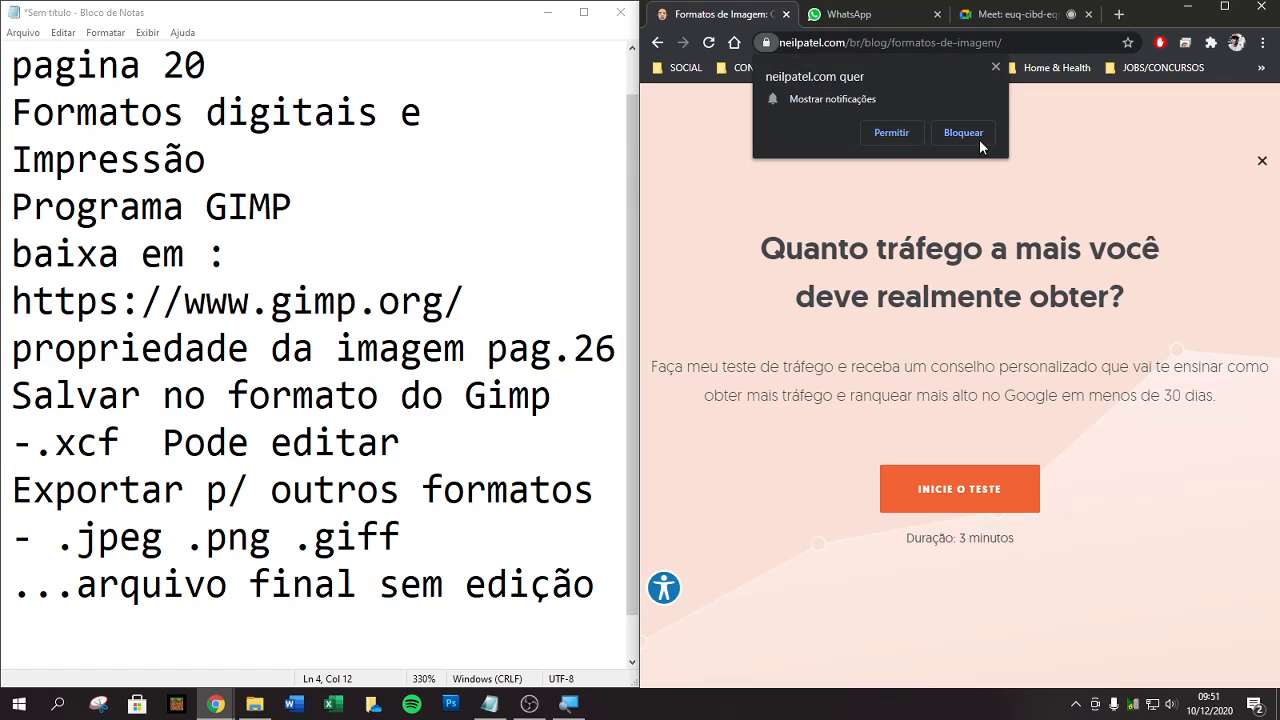
click(978, 139)
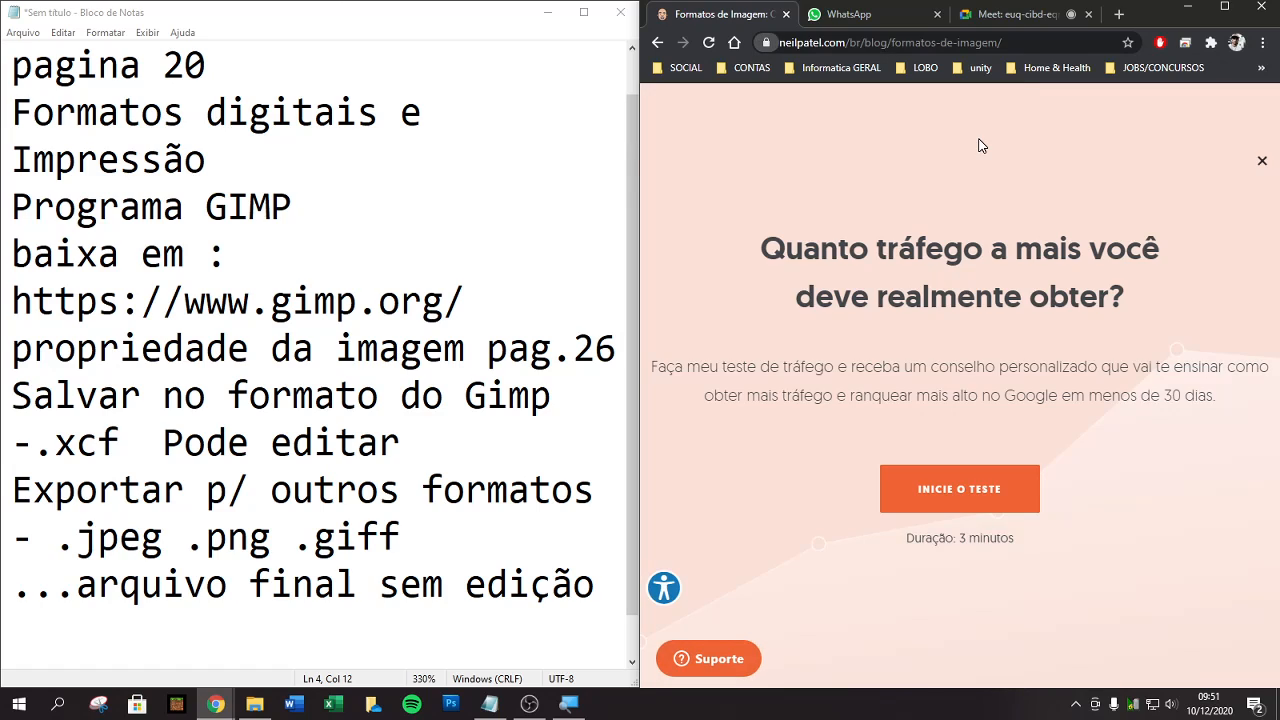
click(1262, 163)
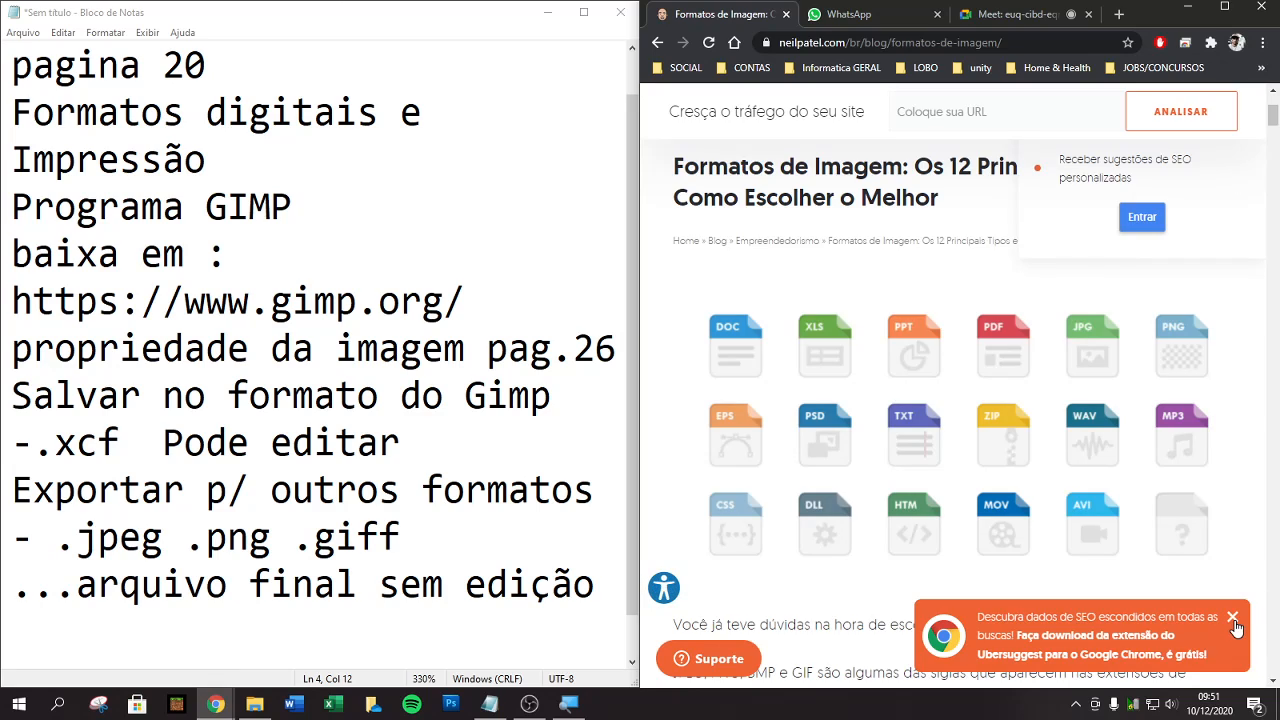
Step: Read through the article's format sections from JPEG, GIF and PNG to BMP, TIFF, PSD and EXIF, and return to its beginning
scroll(860, 350, down, 1)
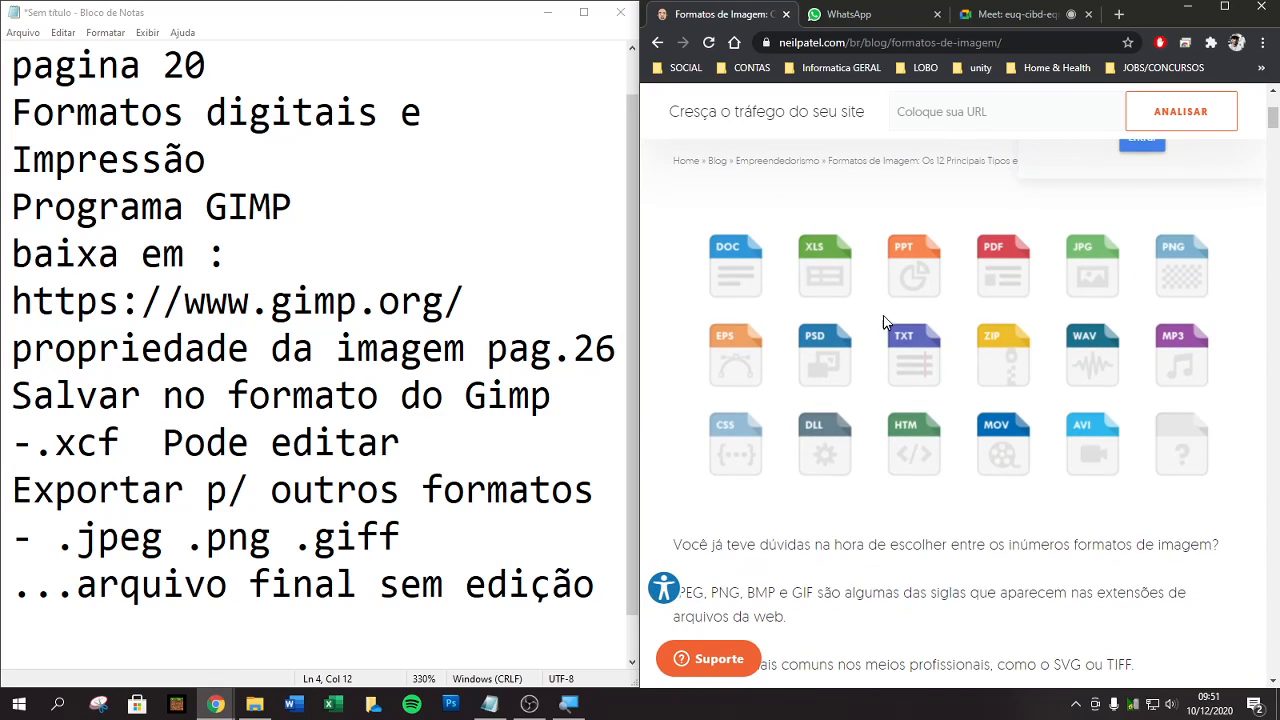
scroll(880, 327, up, 1)
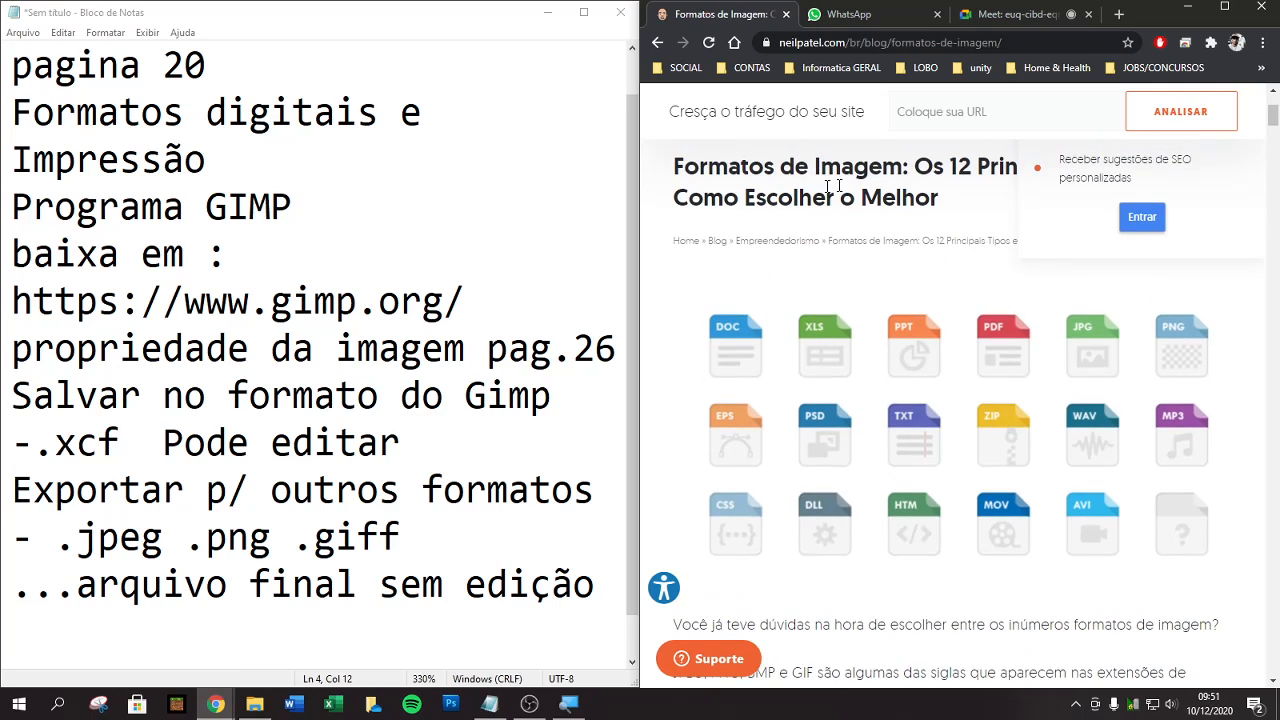
scroll(927, 285, down, 1)
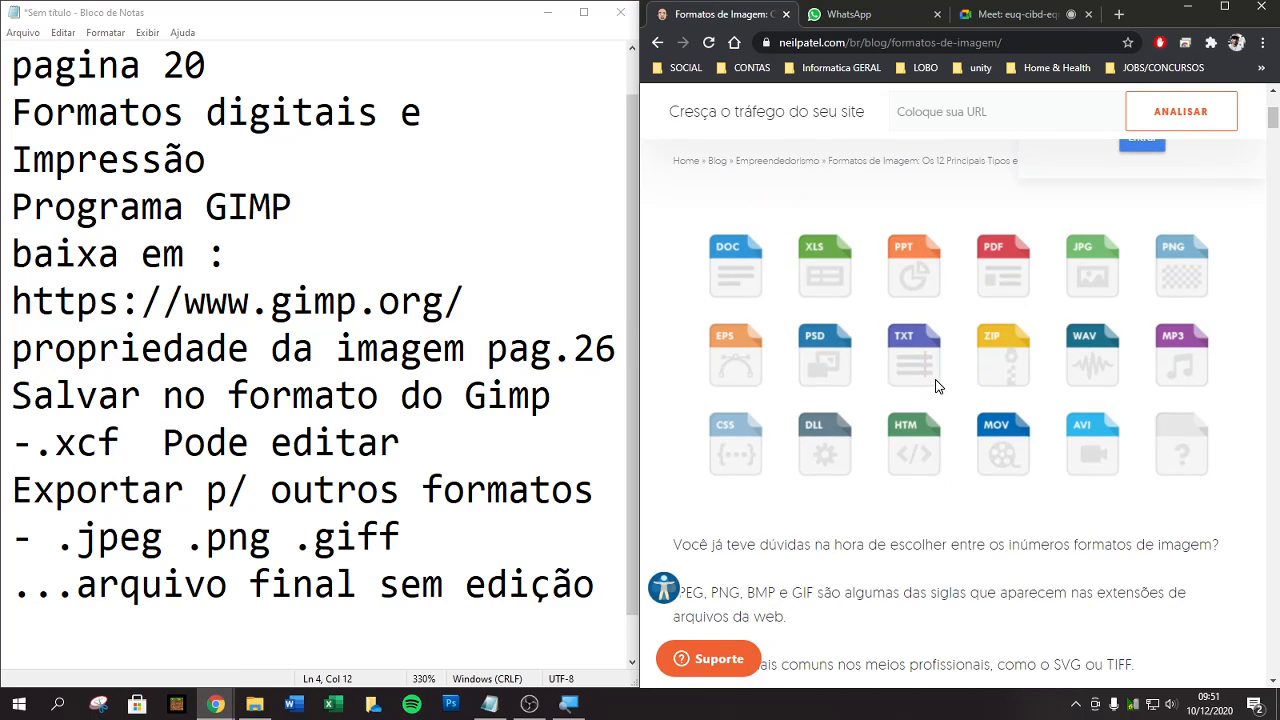
scroll(937, 397, down, 3)
scroll(935, 395, down, 12)
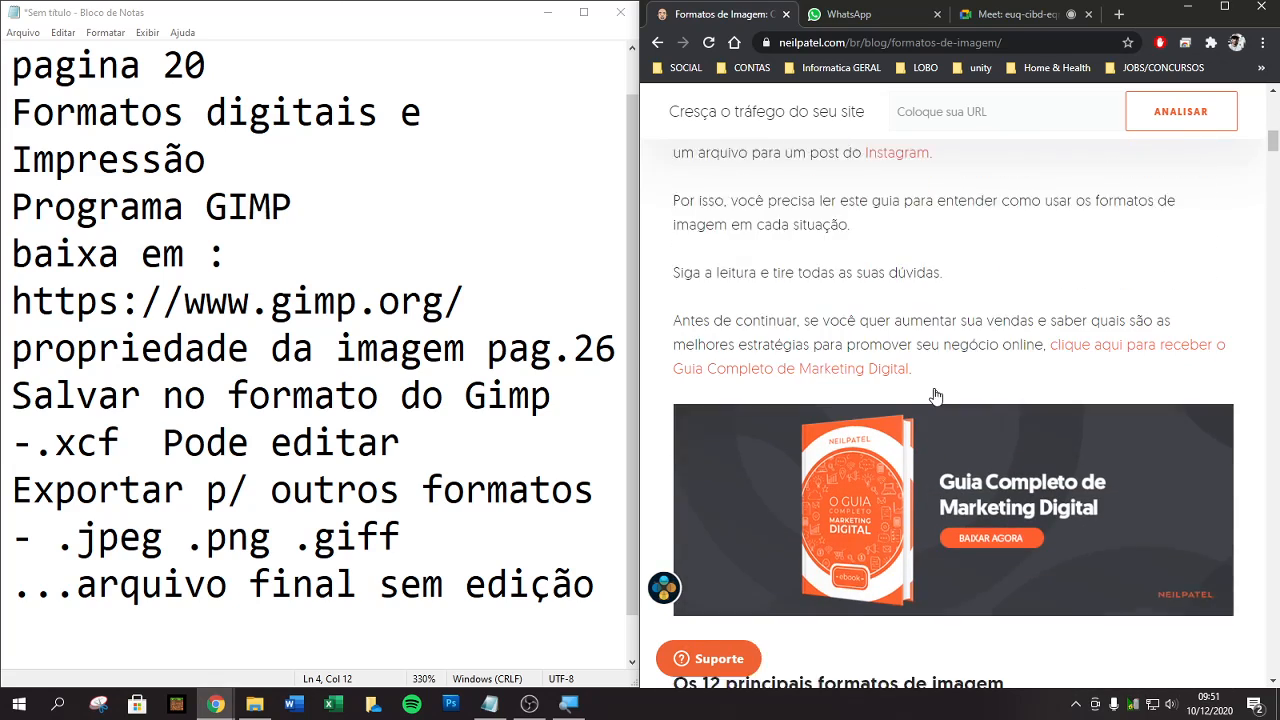
scroll(935, 395, down, 3)
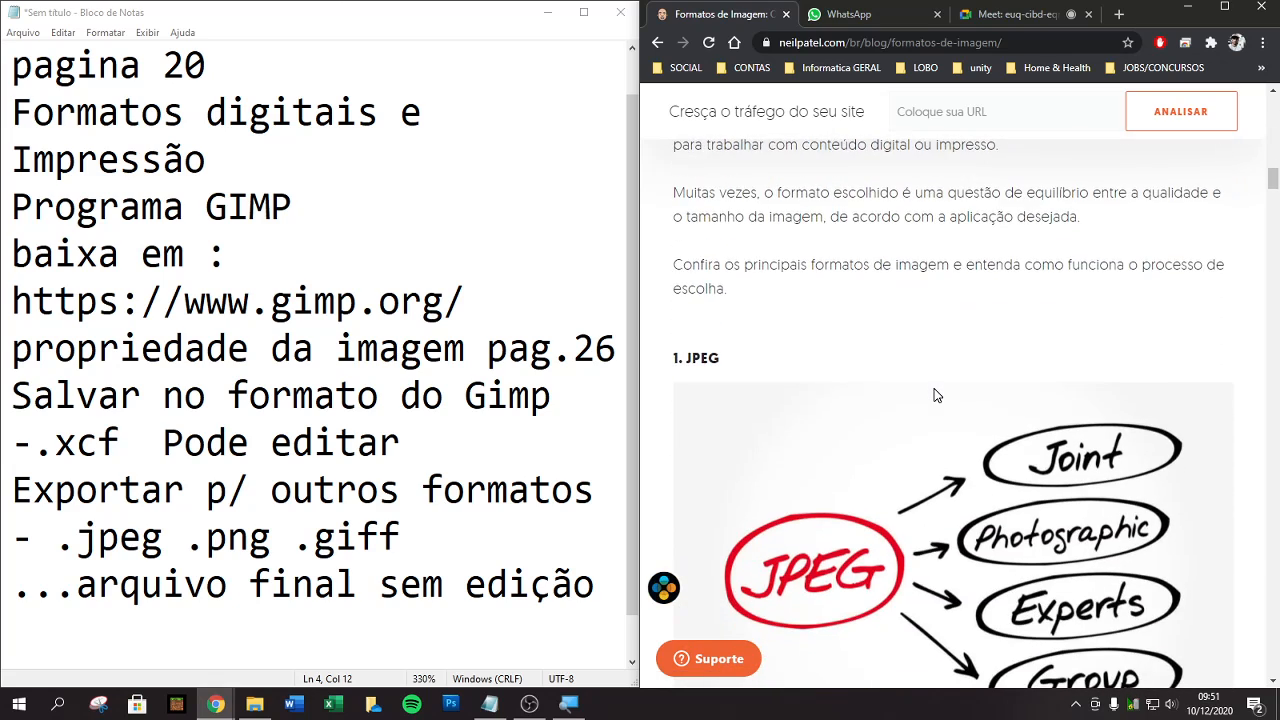
scroll(935, 395, down, 15)
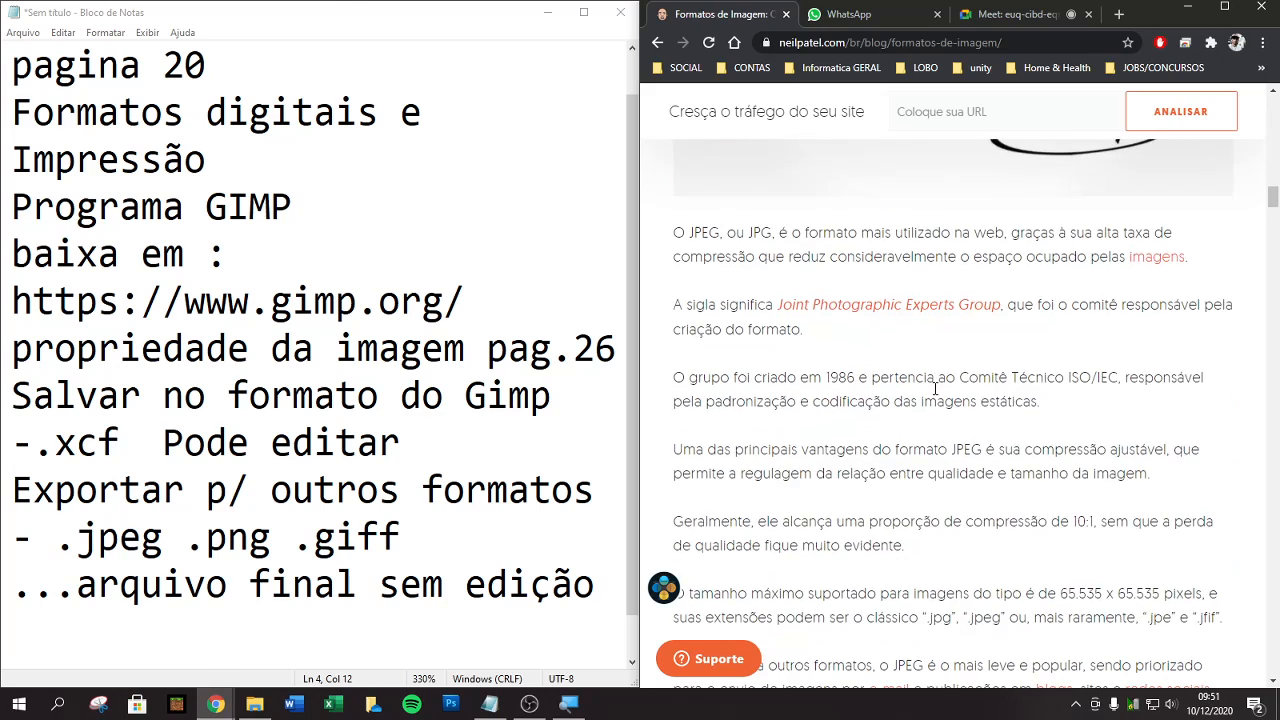
scroll(935, 395, up, 2)
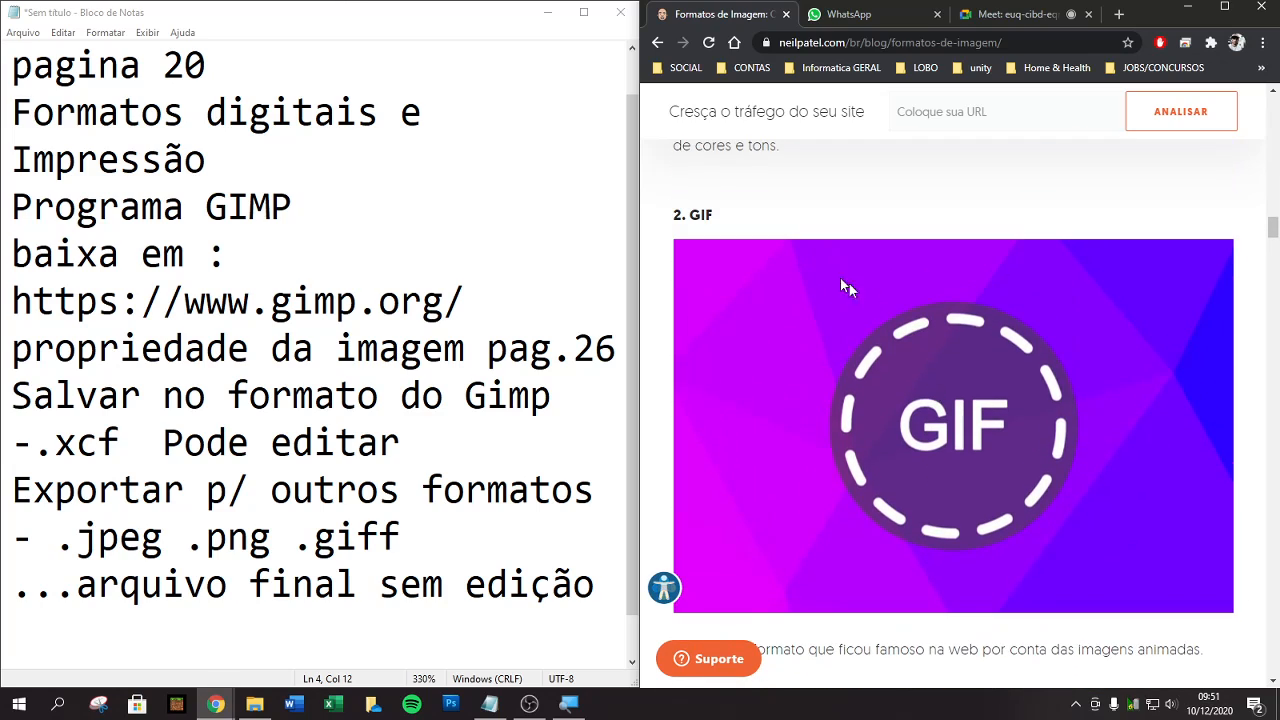
scroll(815, 548, down, 12)
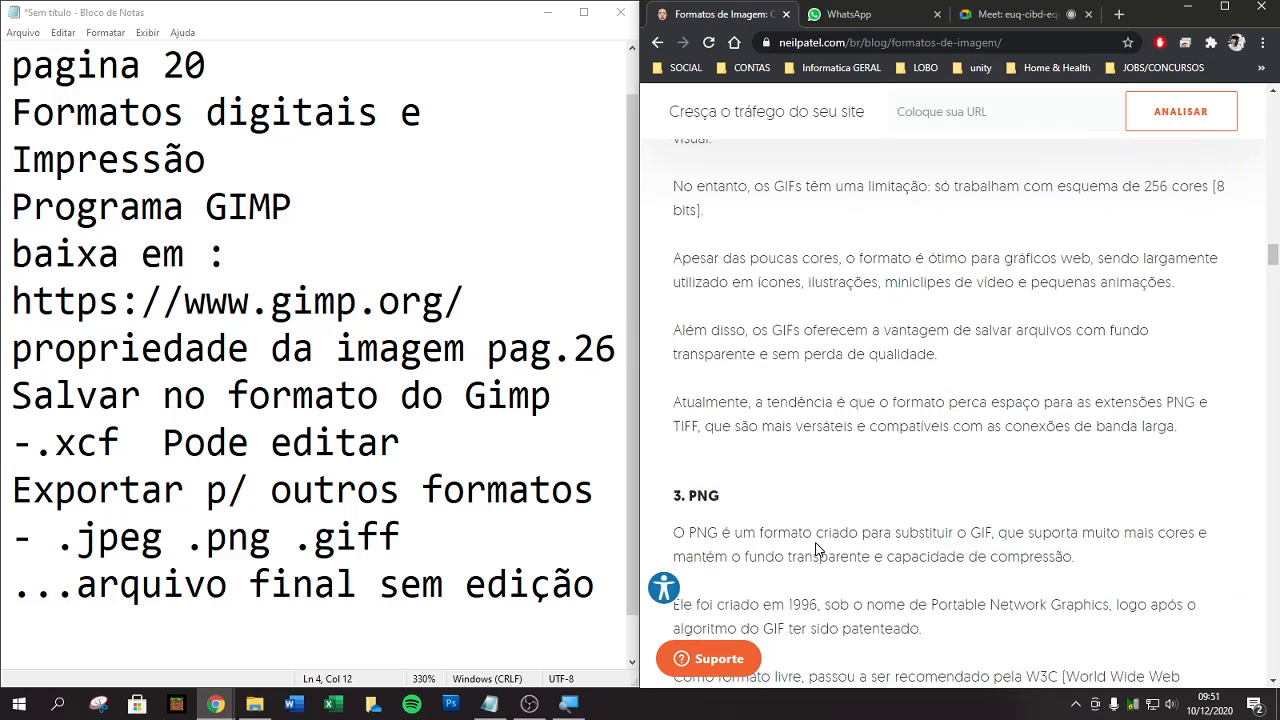
scroll(754, 410, down, 4)
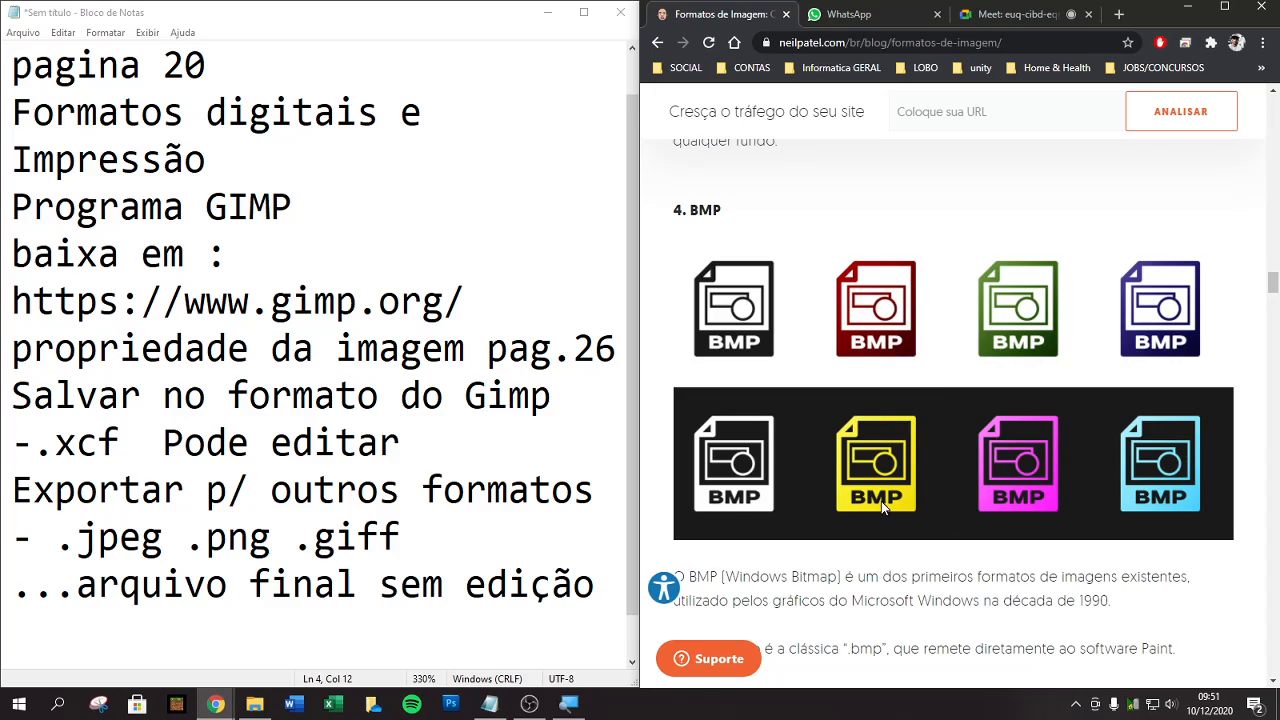
scroll(881, 498, down, 3)
scroll(881, 496, down, 10)
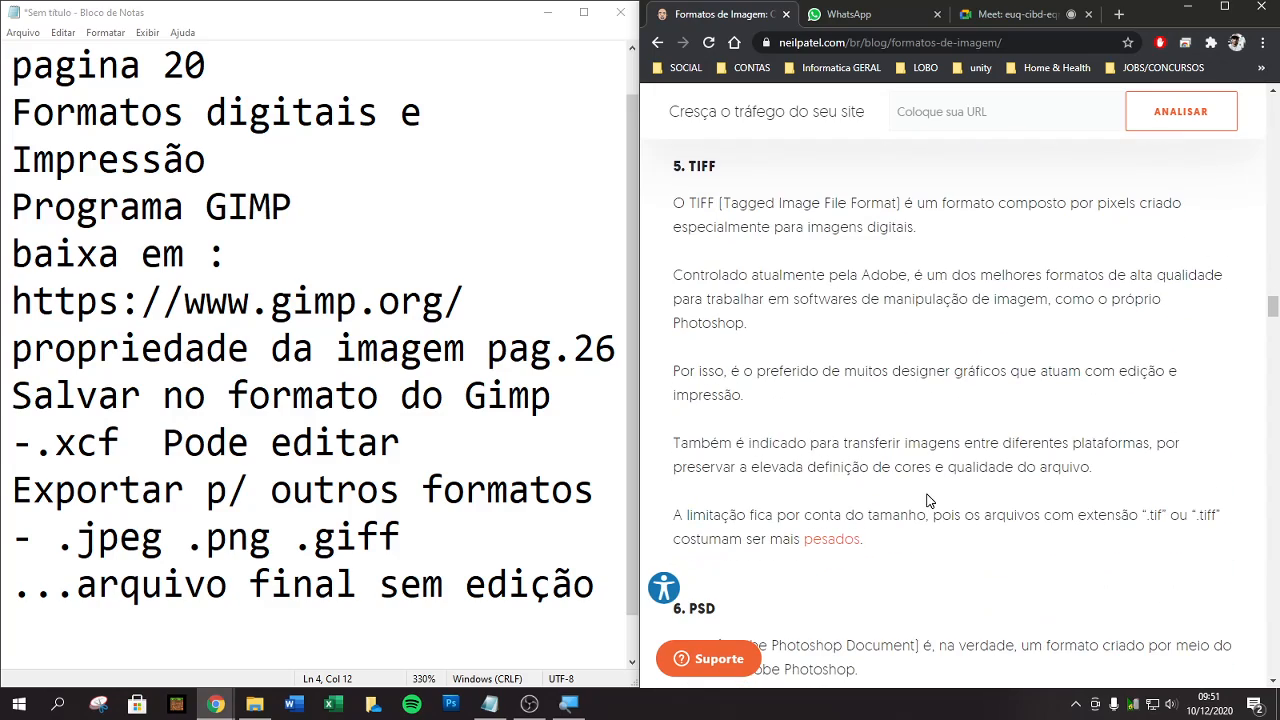
scroll(928, 500, down, 2)
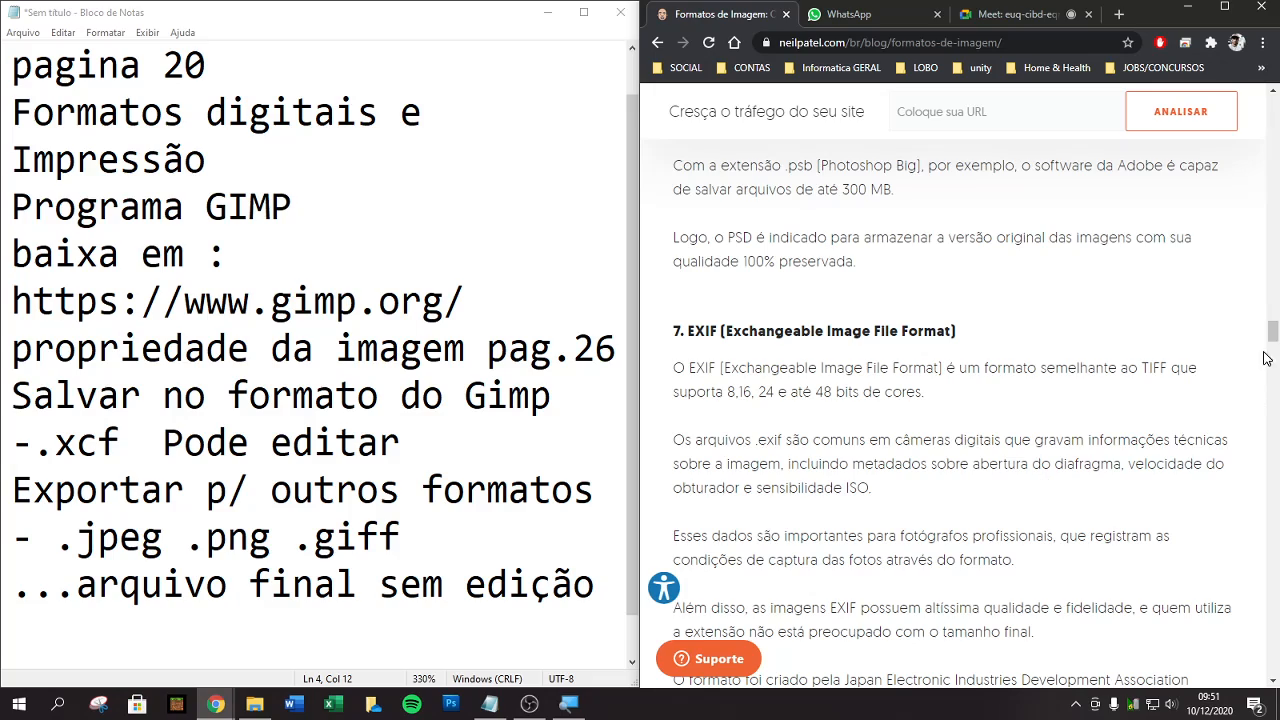
drag(1271, 340, 1228, 121)
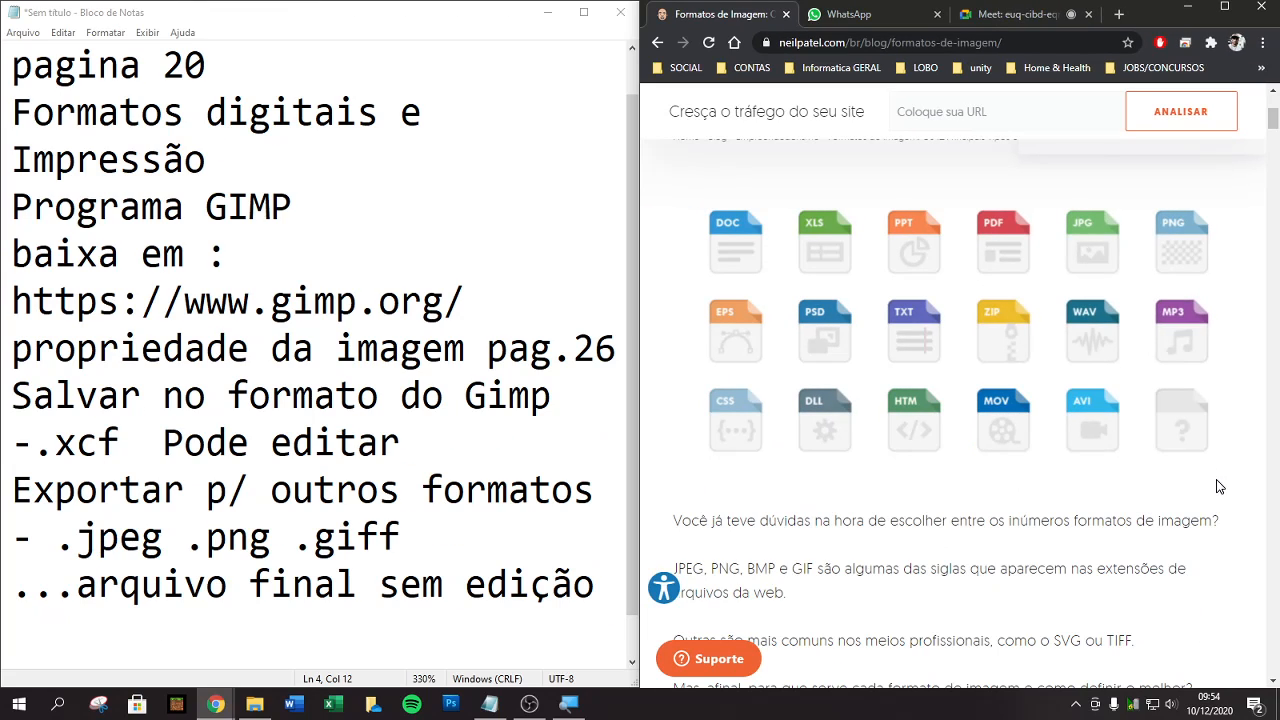
Step: Search Google Images for "gif" in a new browser tab and look through the results
click(1119, 14)
text(gif)
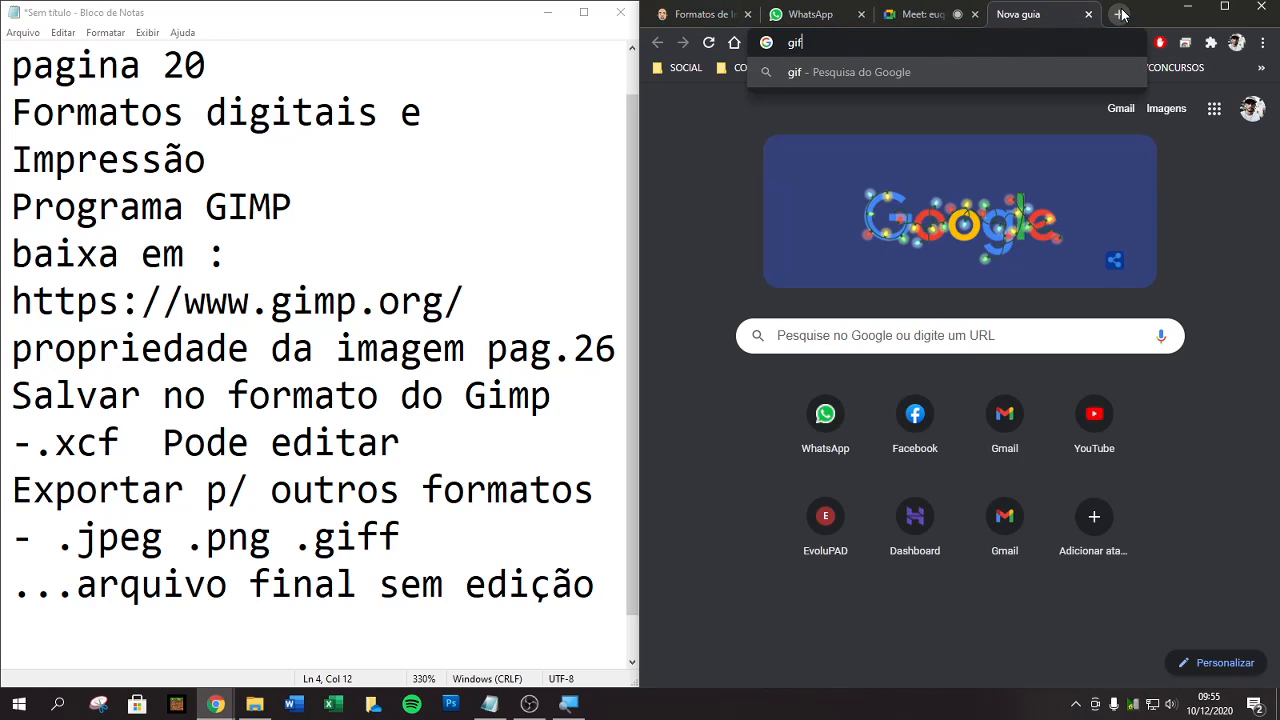
key(Return)
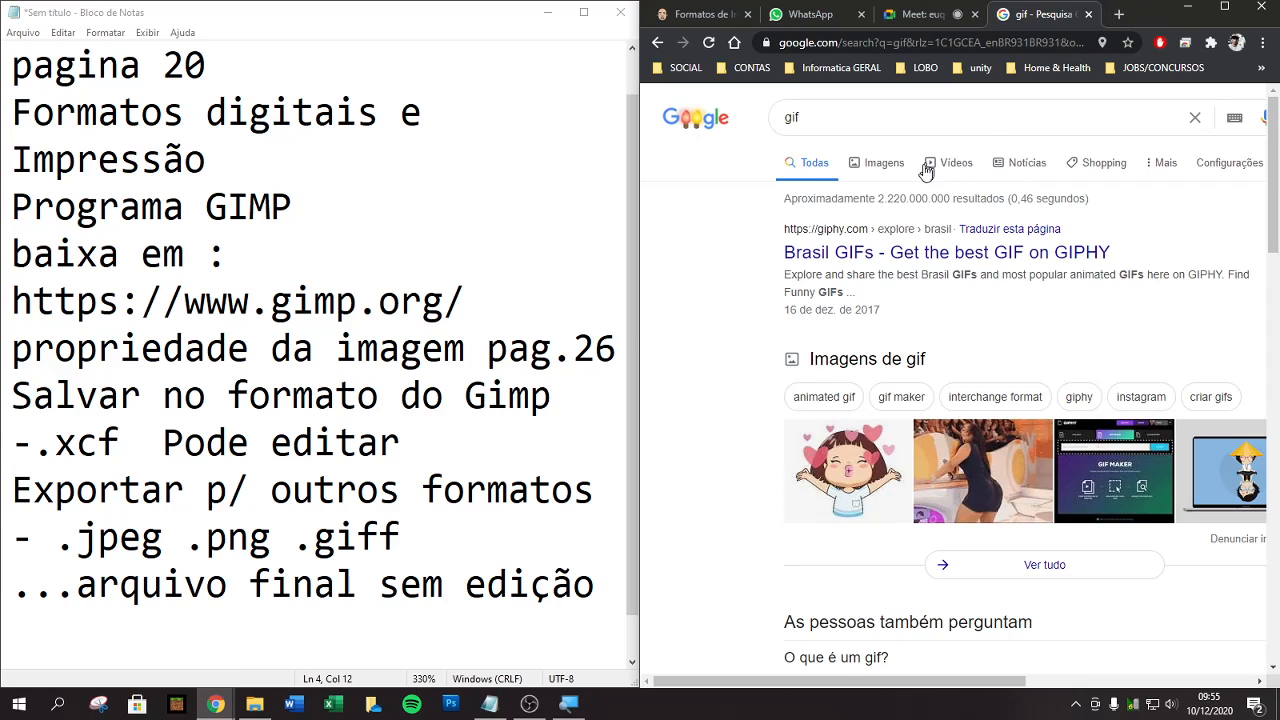
click(885, 162)
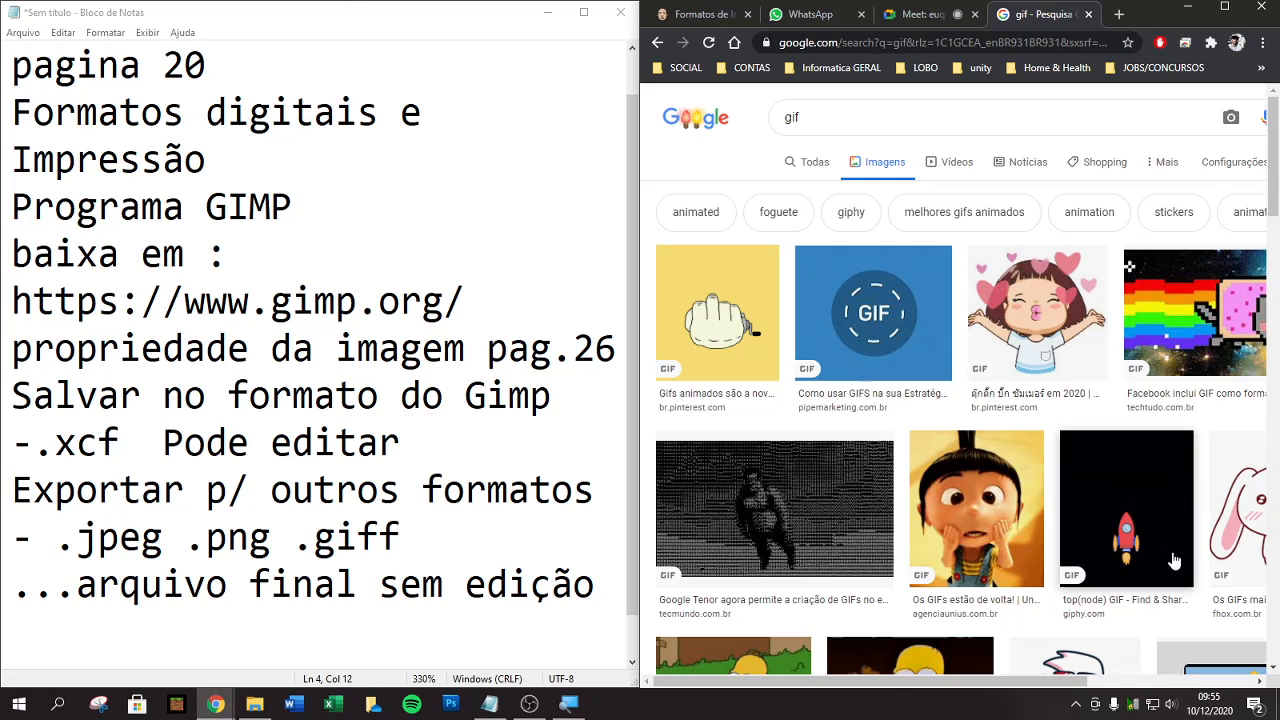
scroll(1093, 528, down, 3)
scroll(1093, 528, down, 3)
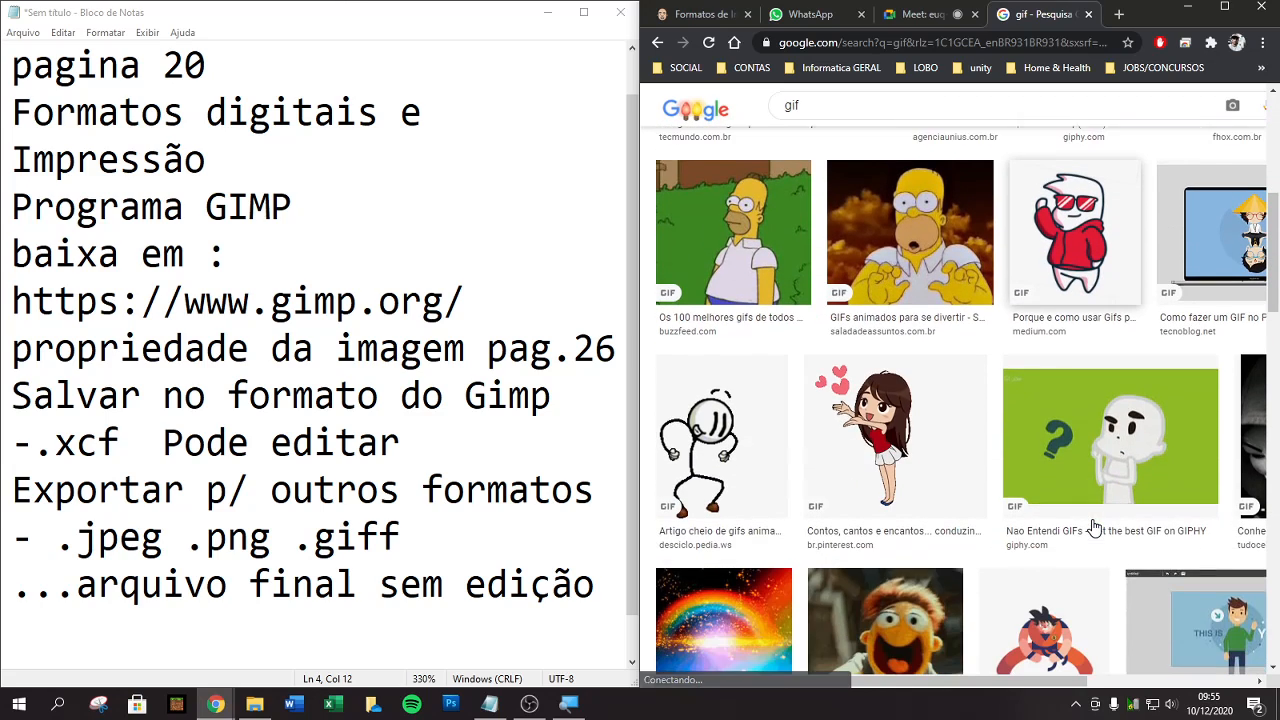
Step: Preview the dancing stick figure, the related walking figure, the white bunny and the rainbow pixel cat GIFs
click(715, 445)
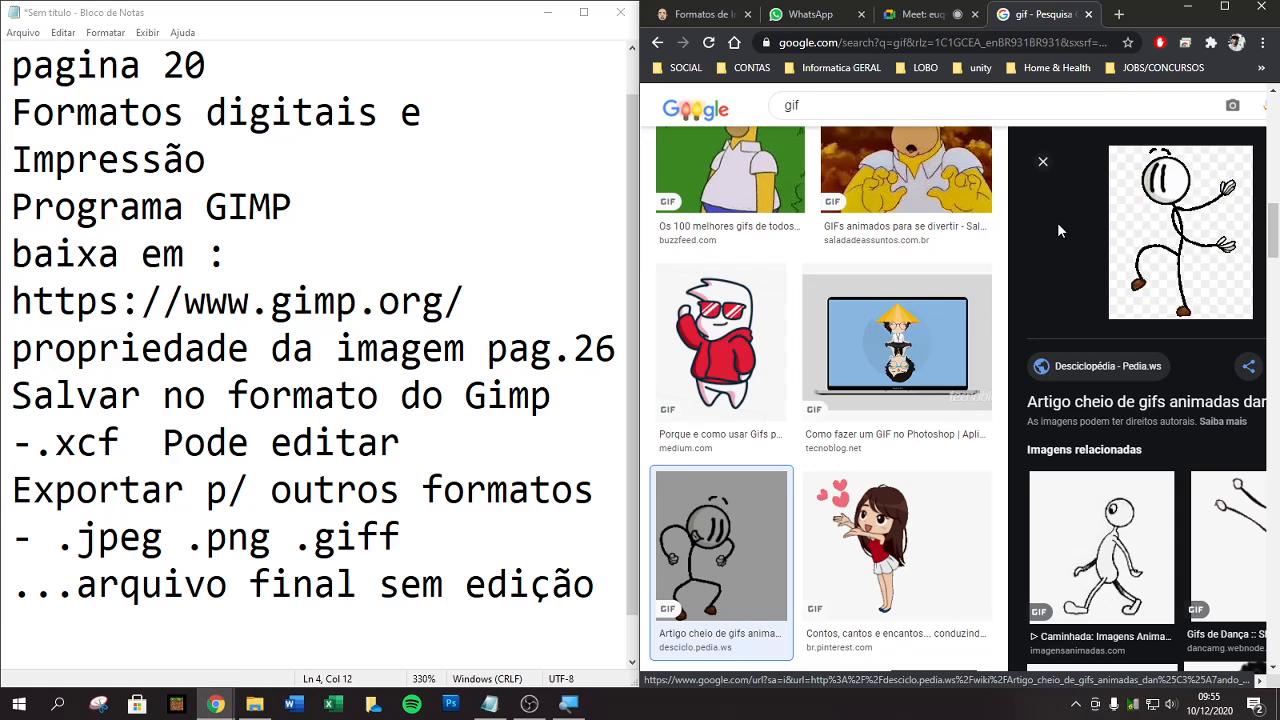
click(1094, 530)
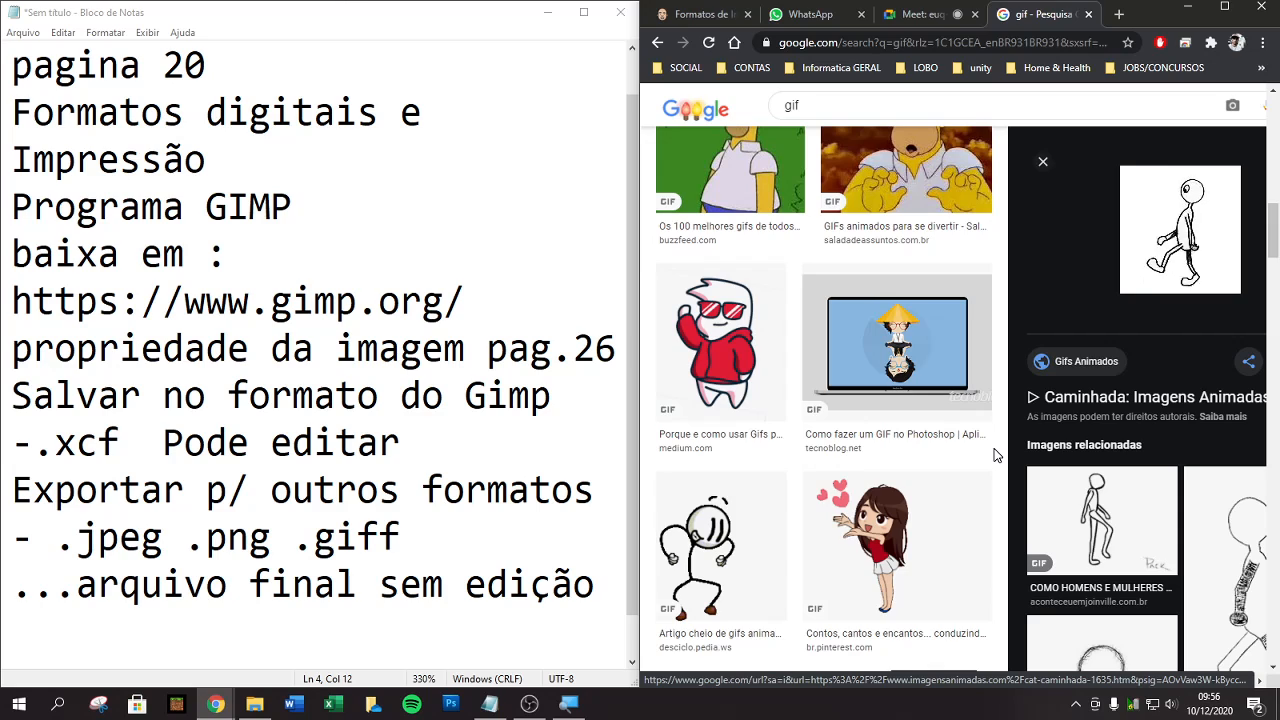
scroll(995, 455, up, 3)
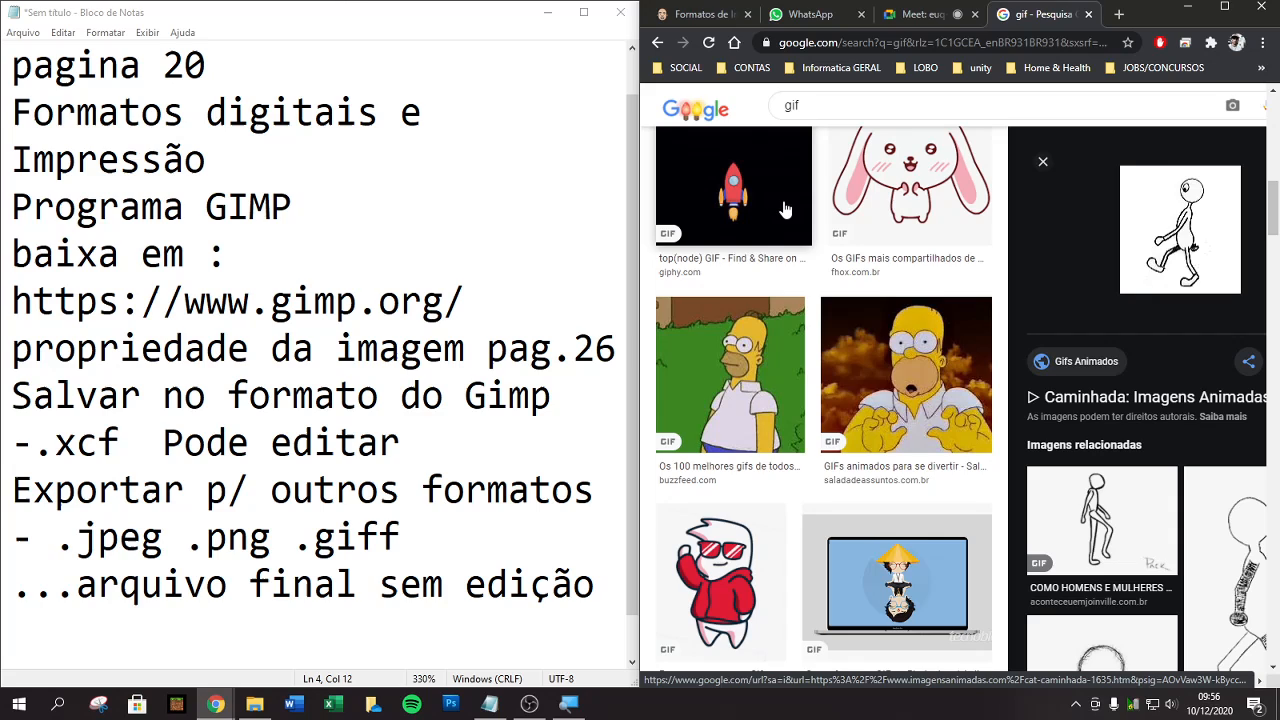
scroll(785, 209, up, 1)
click(926, 184)
scroll(915, 250, up, 3)
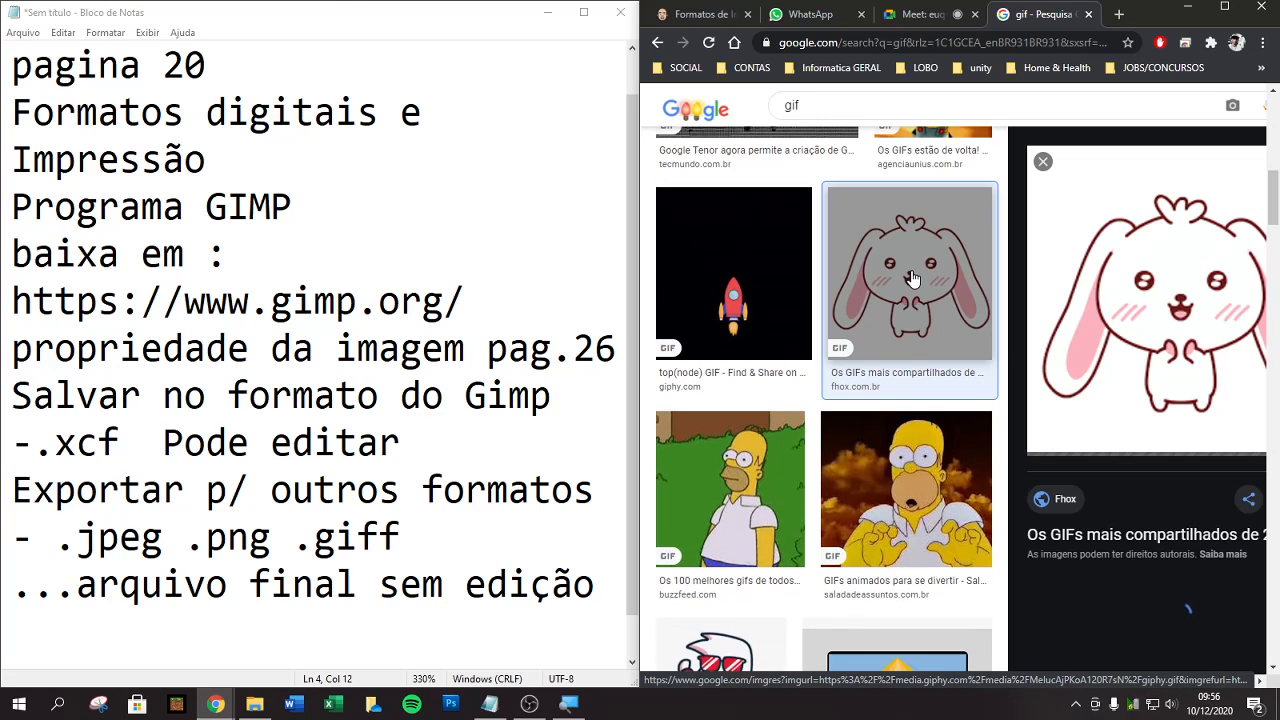
scroll(912, 278, up, 2)
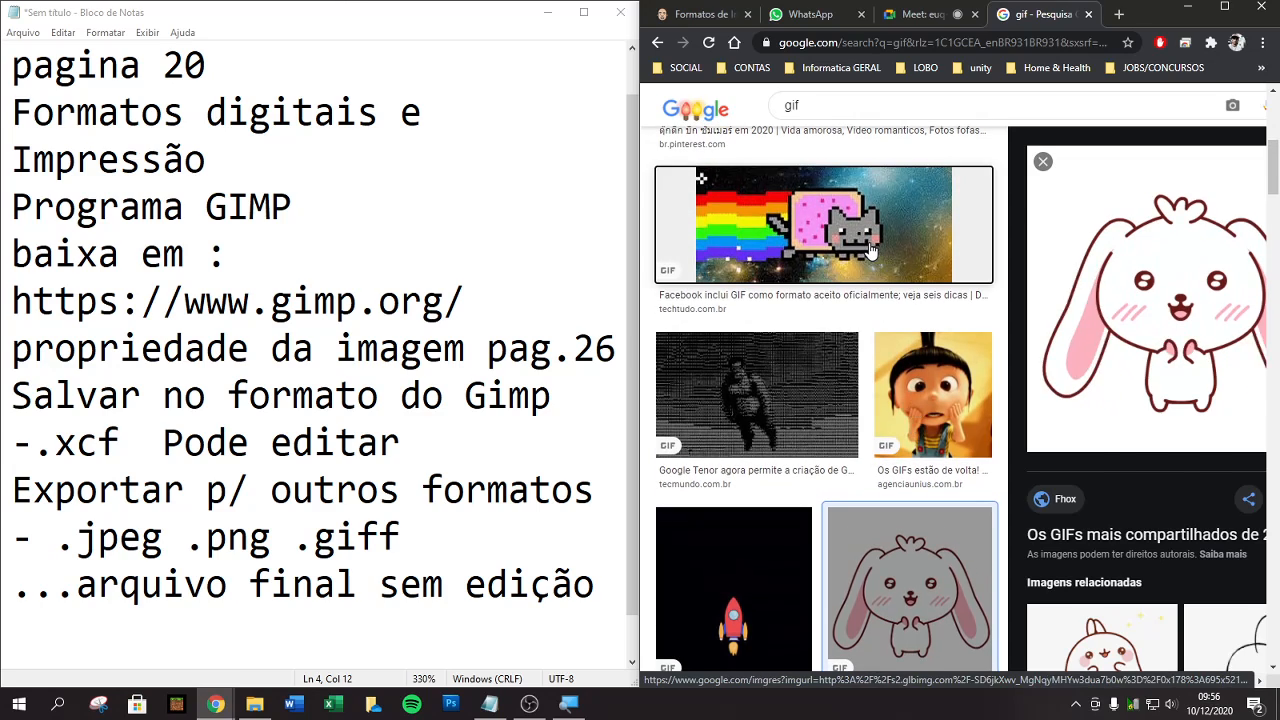
click(870, 250)
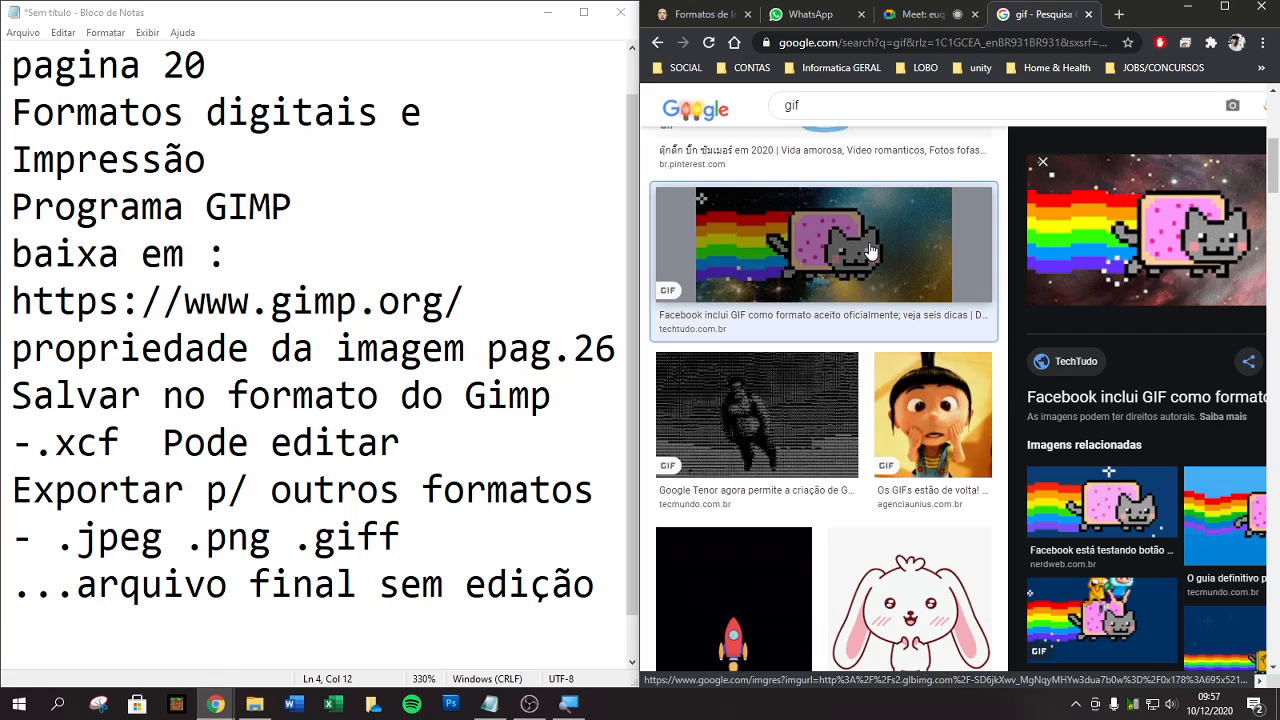
Step: Replace the image search with "png" and examine the results for examples with transparent backgrounds
double_click(792, 105)
text(png)
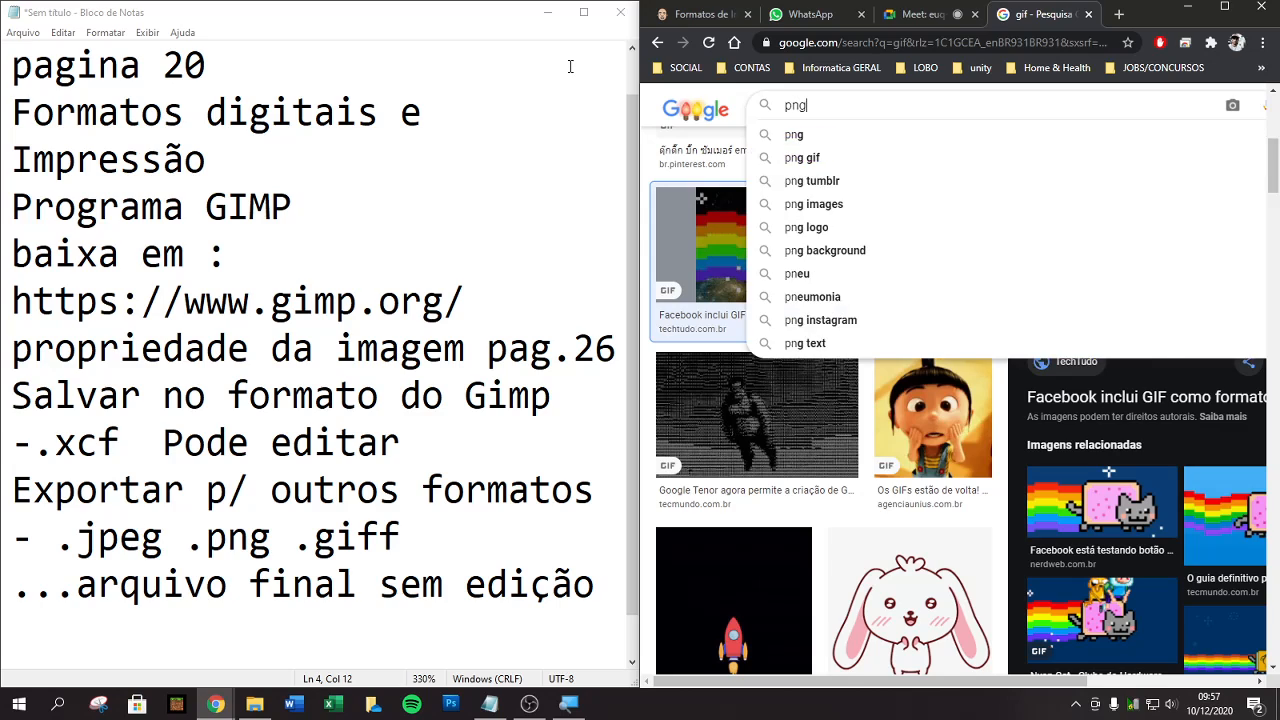
key(Return)
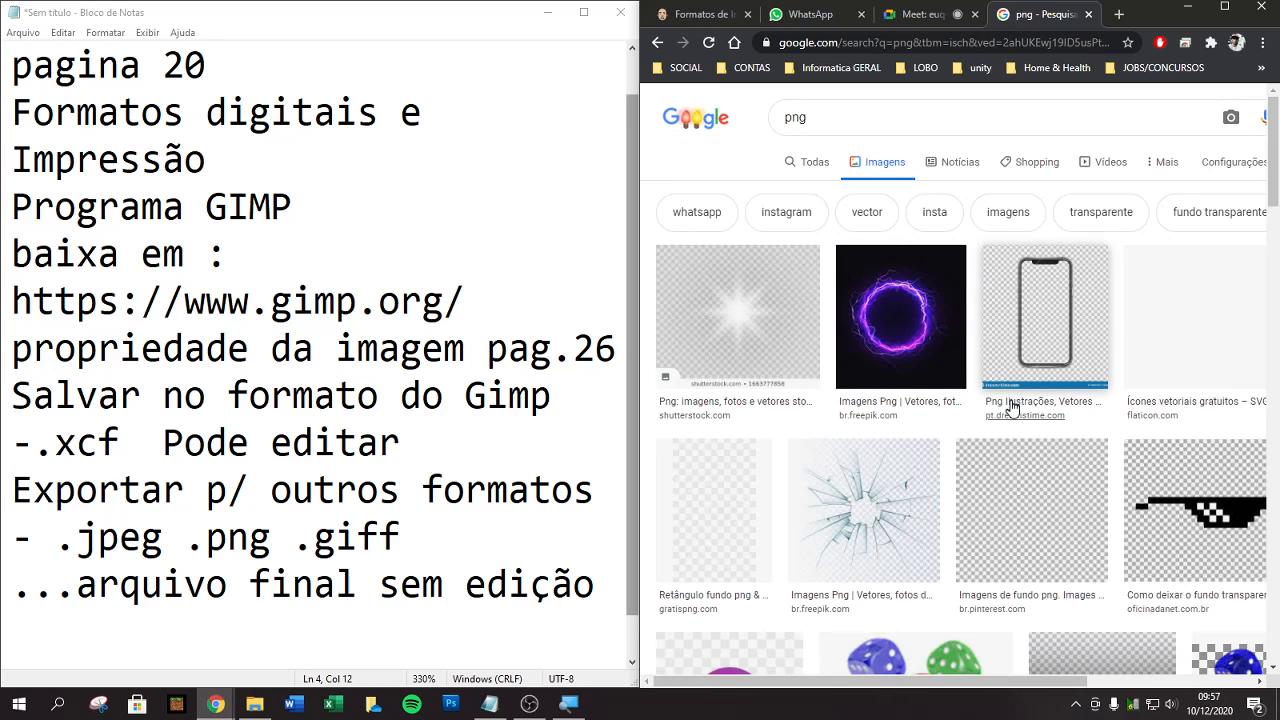
scroll(1100, 505, down, 3)
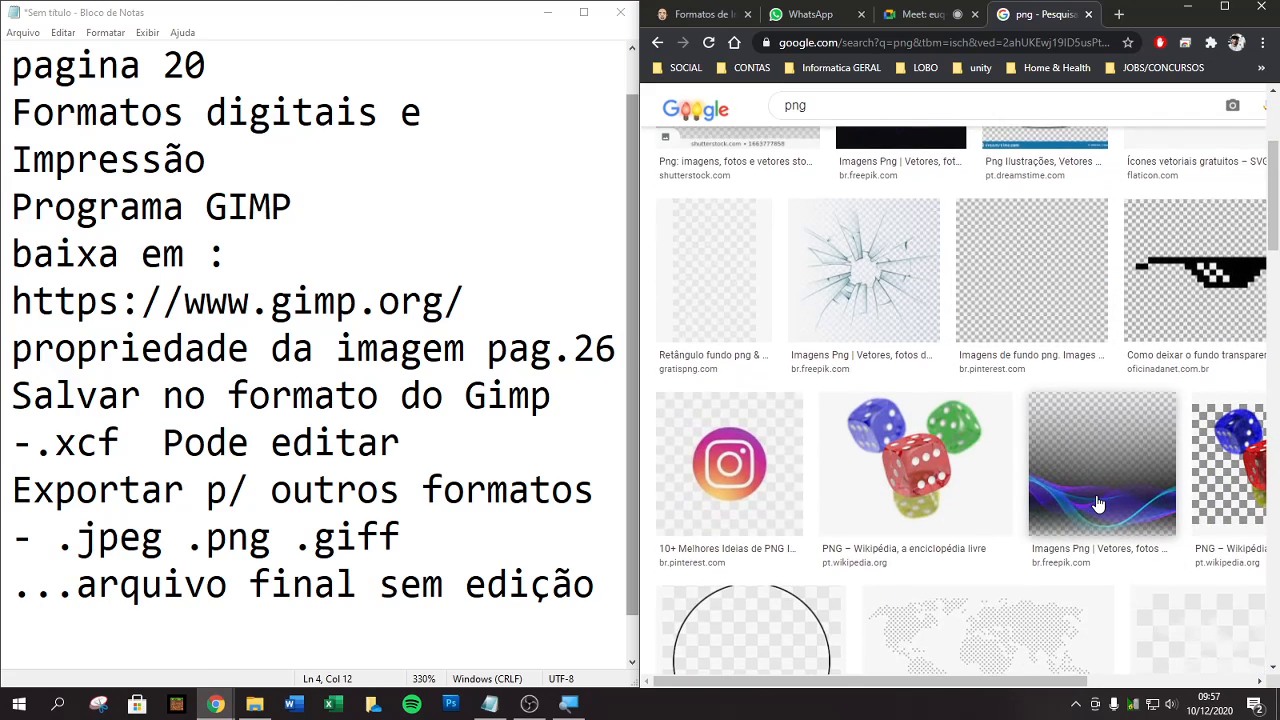
scroll(1097, 503, down, 3)
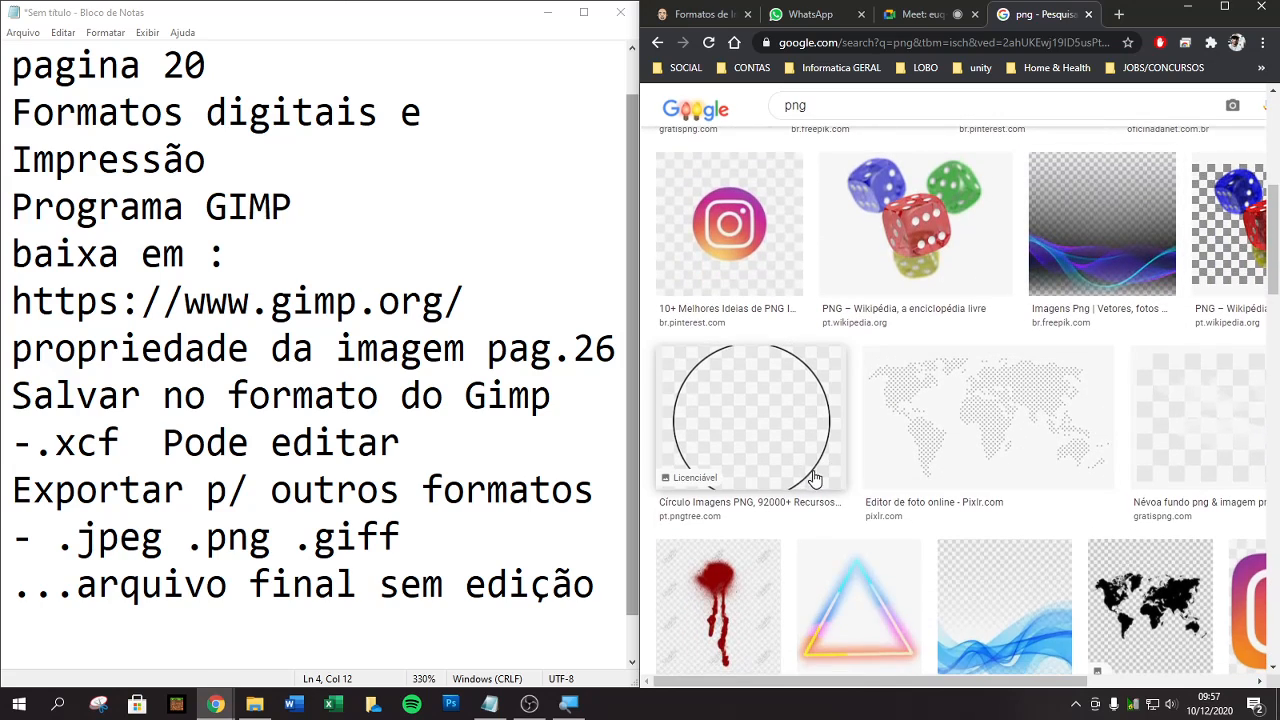
scroll(815, 478, up, 6)
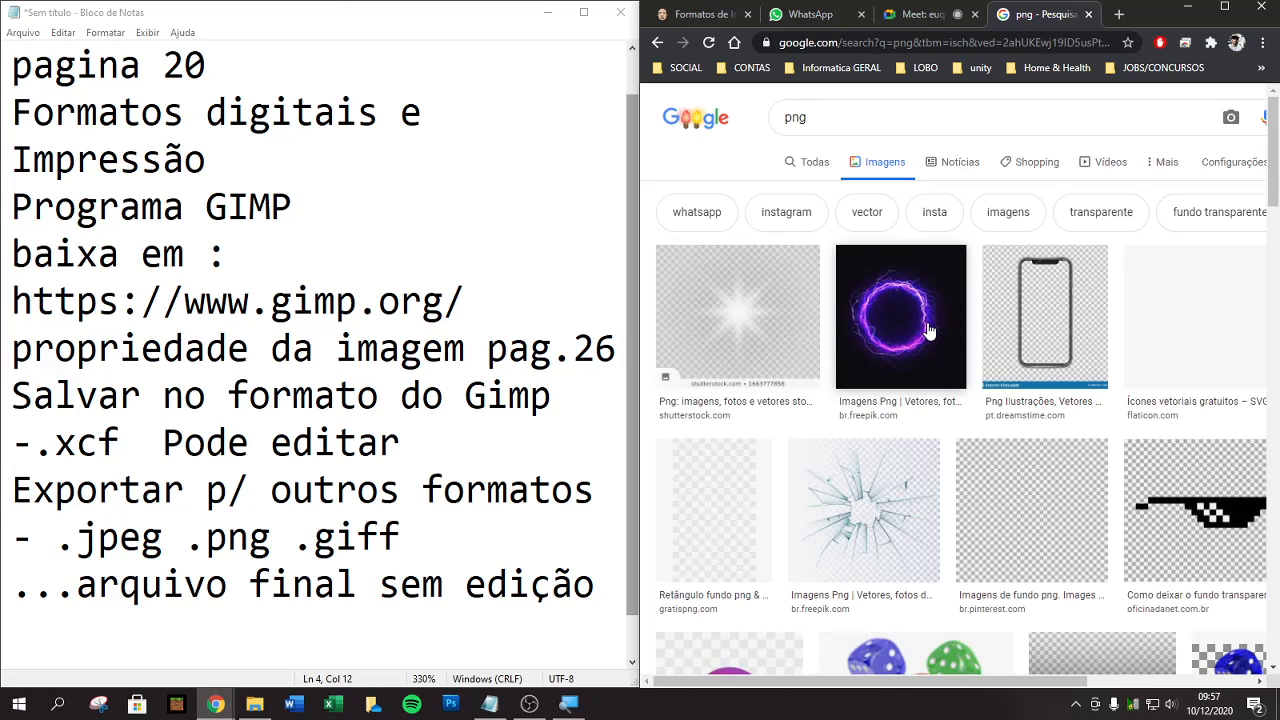
scroll(1000, 449, down, 6)
scroll(1028, 462, down, 3)
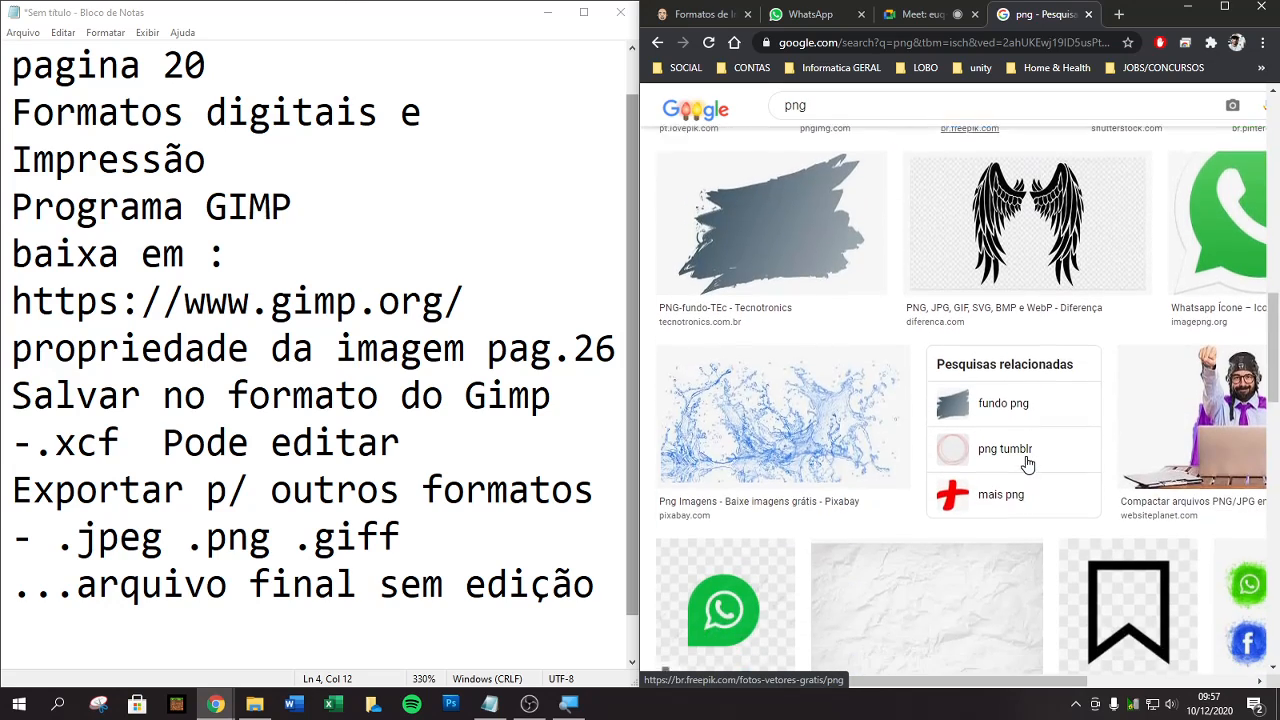
Step: Preview the green WhatsApp icon from Pngtree and check which file type it would be saved as, without saving it
scroll(1028, 462, down, 3)
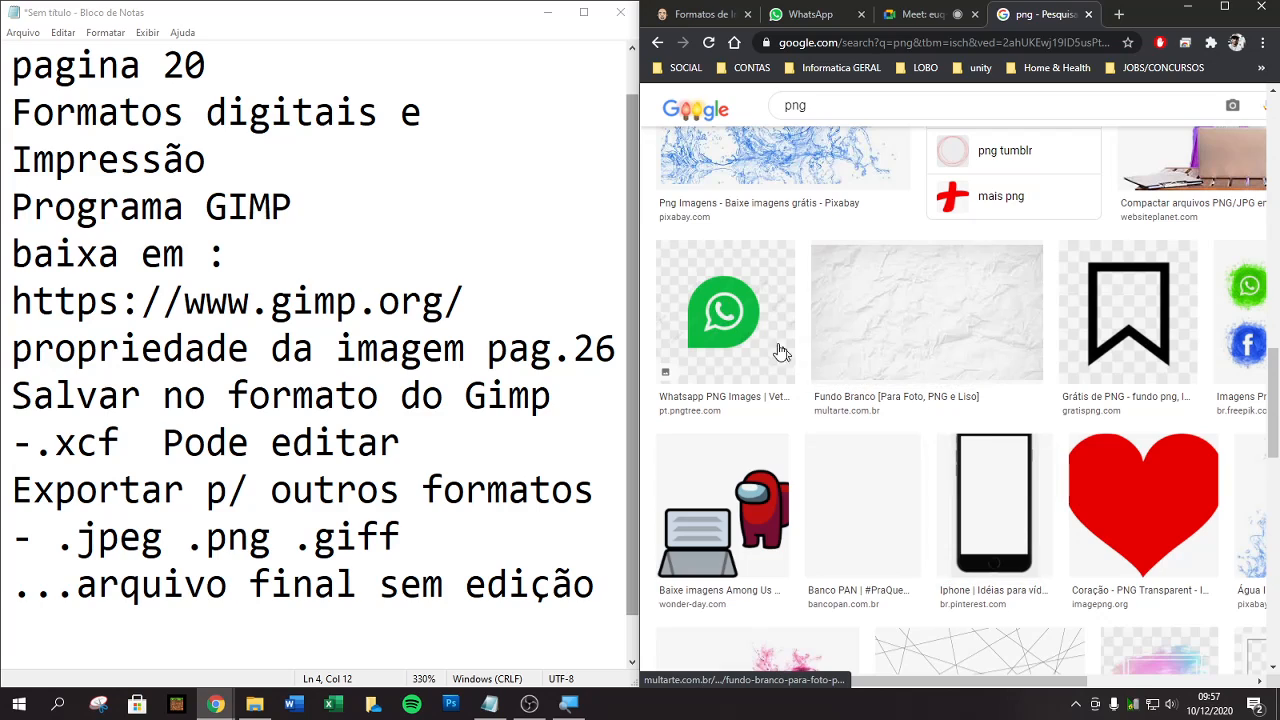
click(708, 327)
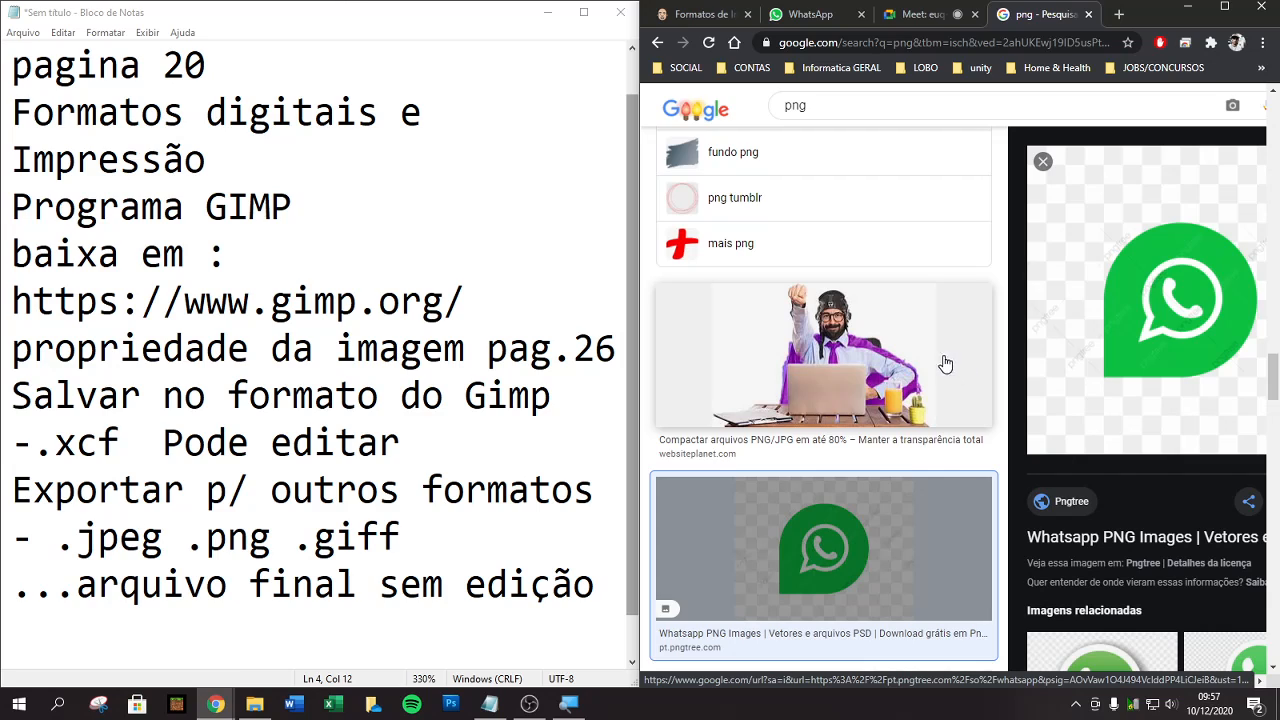
scroll(900, 320, up, 2)
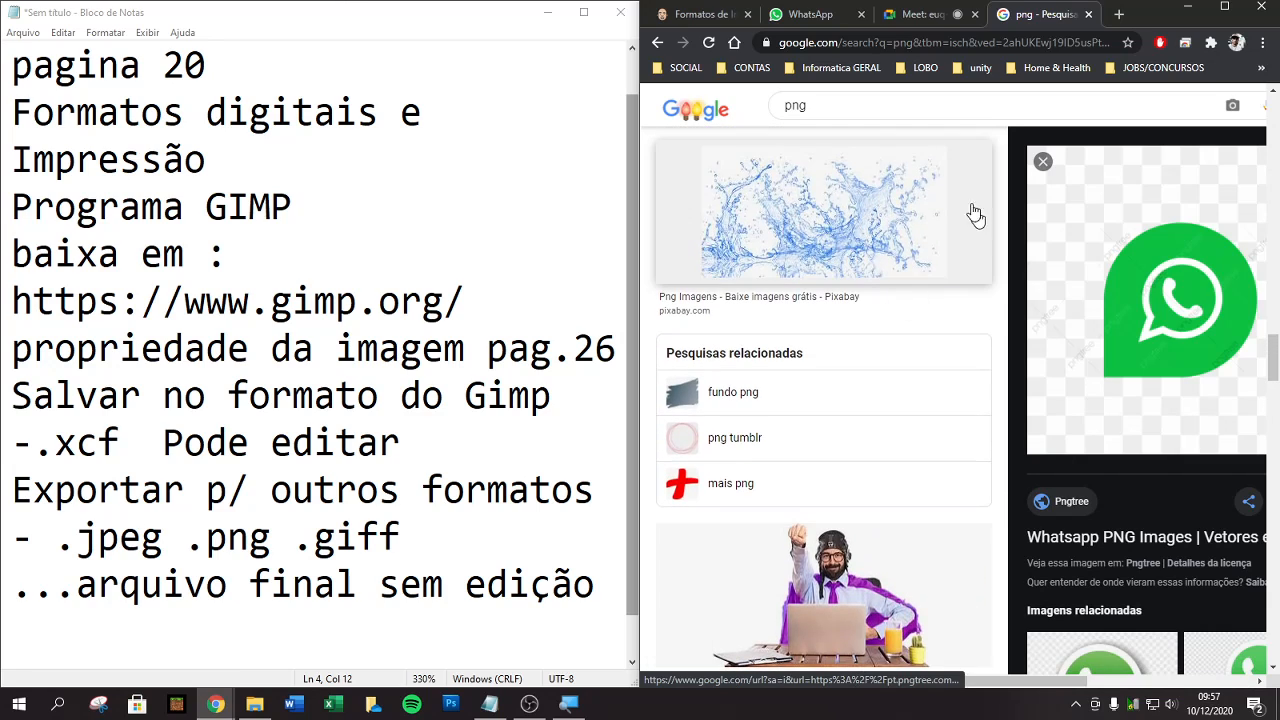
scroll(975, 215, up, 2)
right_click(1085, 238)
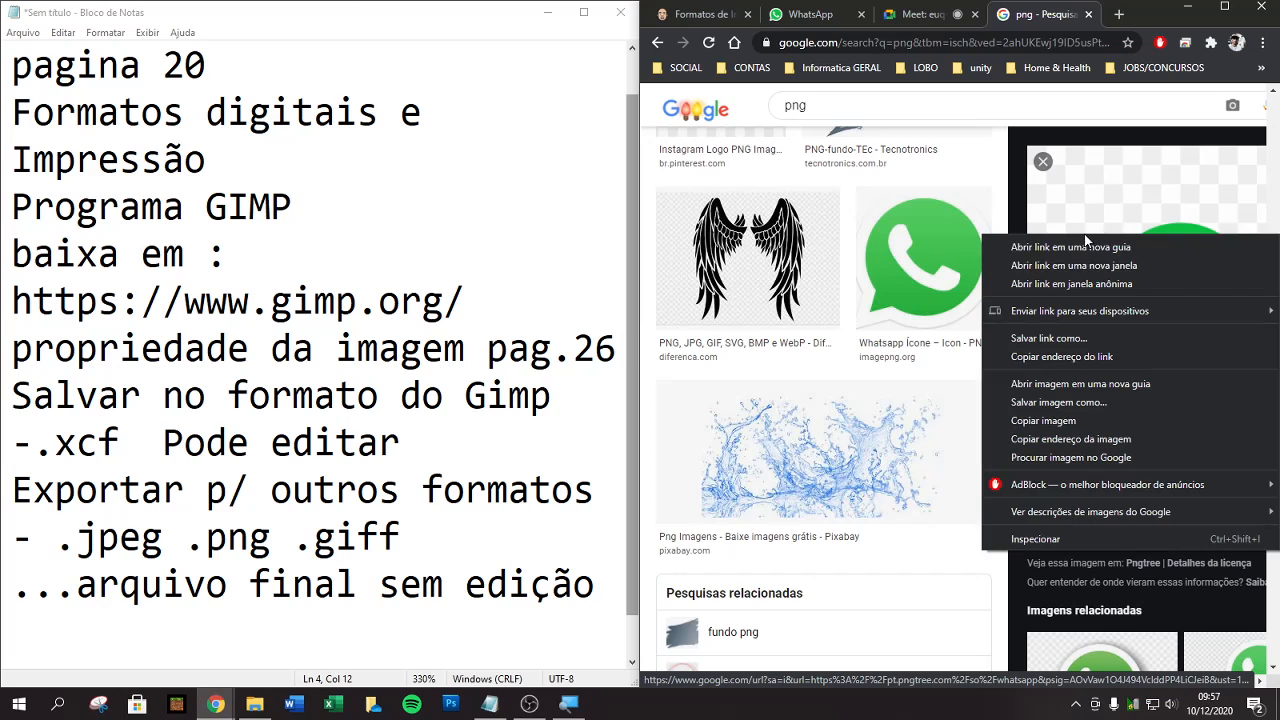
click(1058, 402)
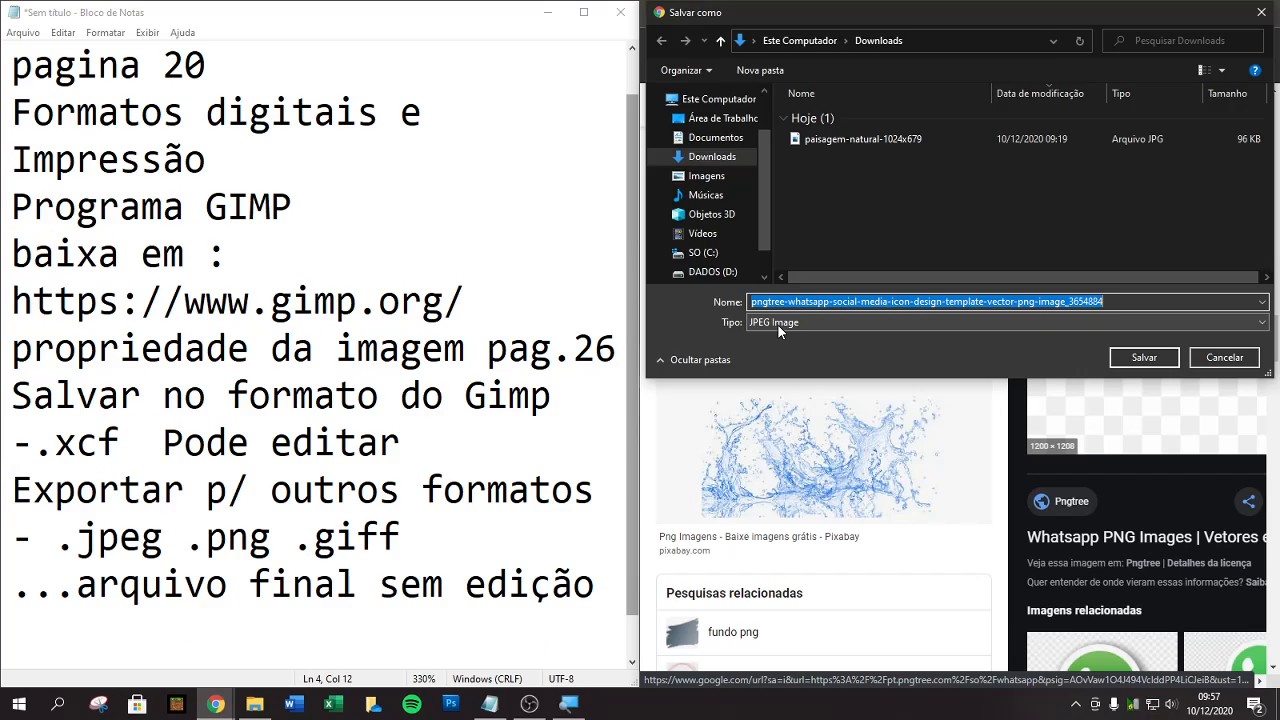
key(Escape)
Step: Preview the Wikipedia coloured dice image and check which file type it would be saved as, without saving it
scroll(795, 334, up, 1)
scroll(795, 334, up, 2)
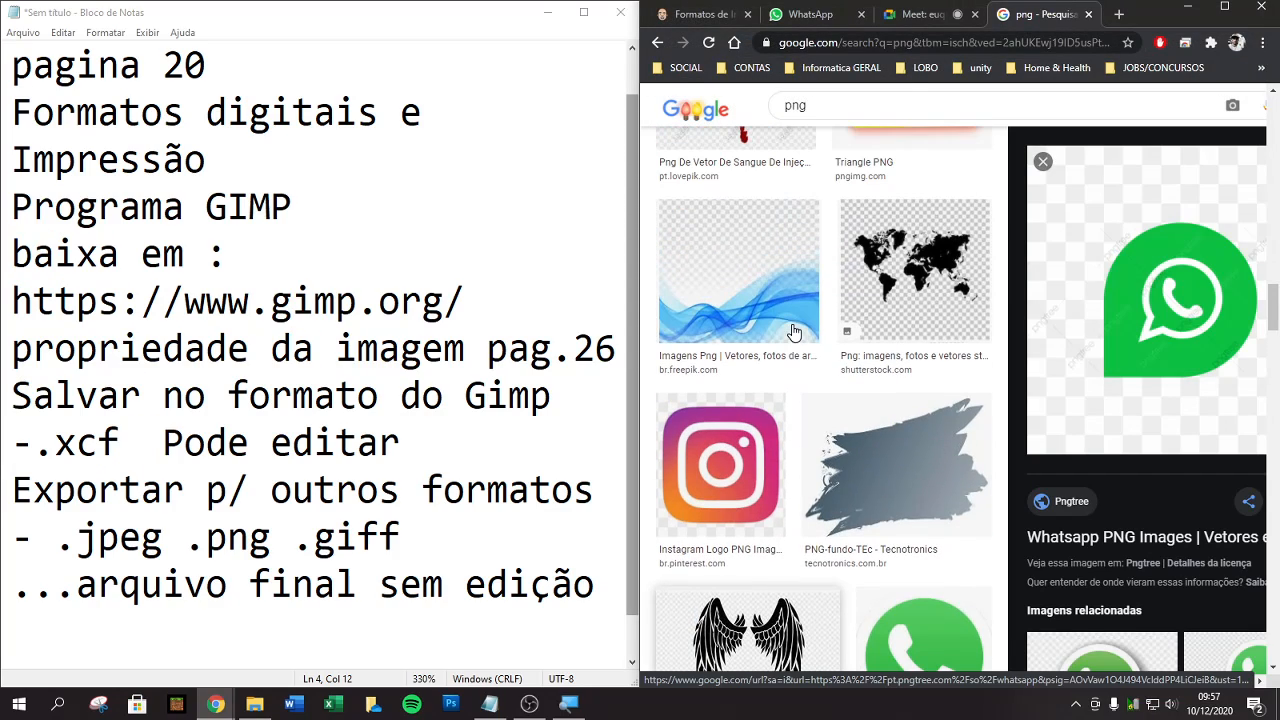
scroll(867, 294, up, 3)
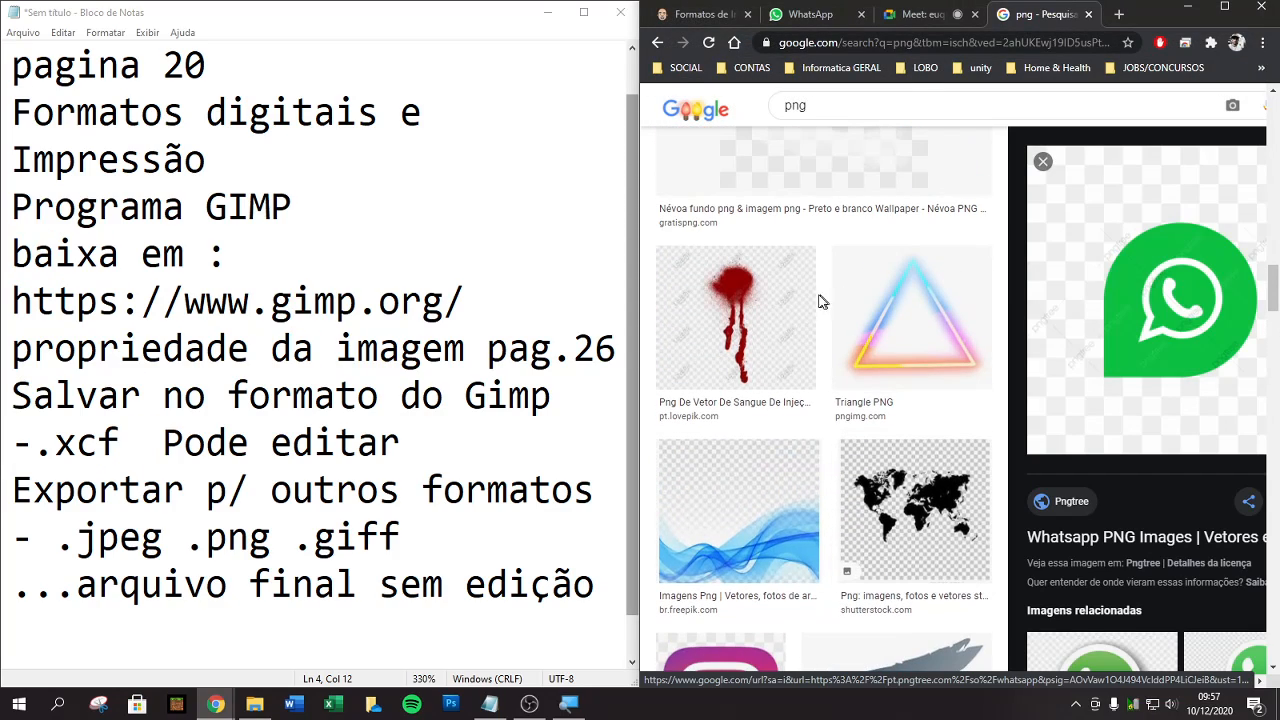
scroll(811, 314, up, 3)
scroll(811, 314, up, 5)
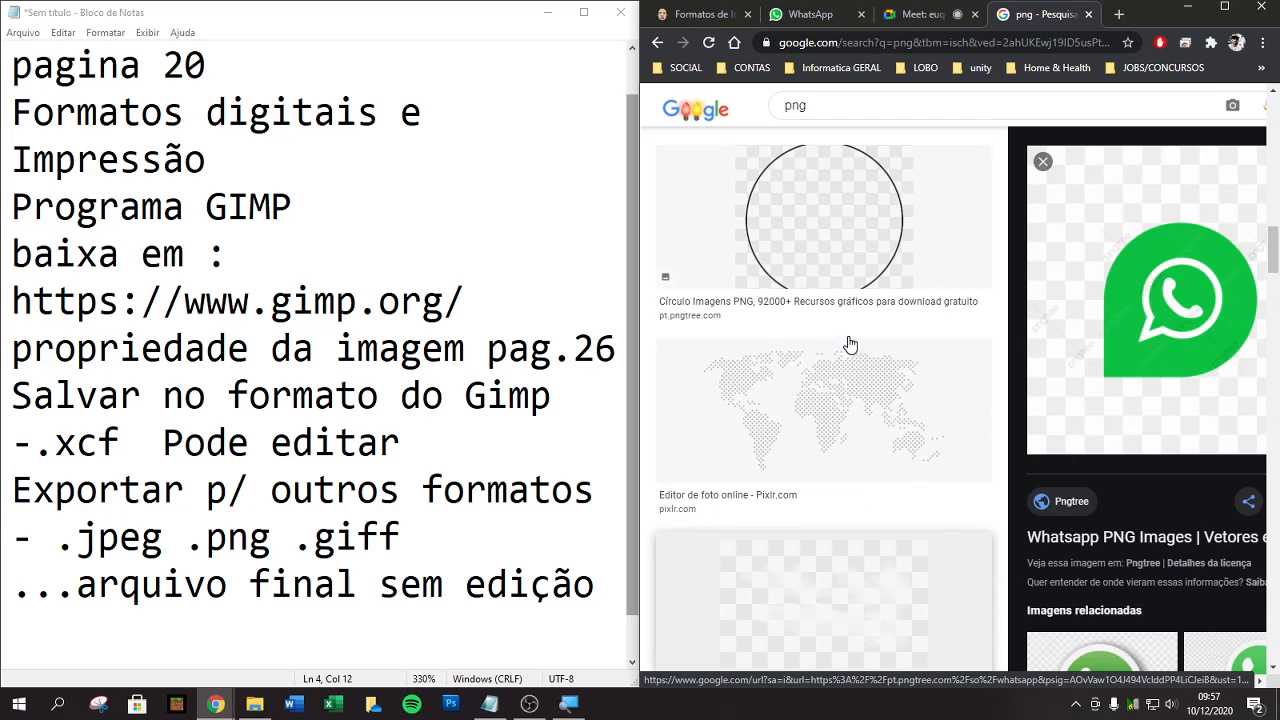
click(896, 323)
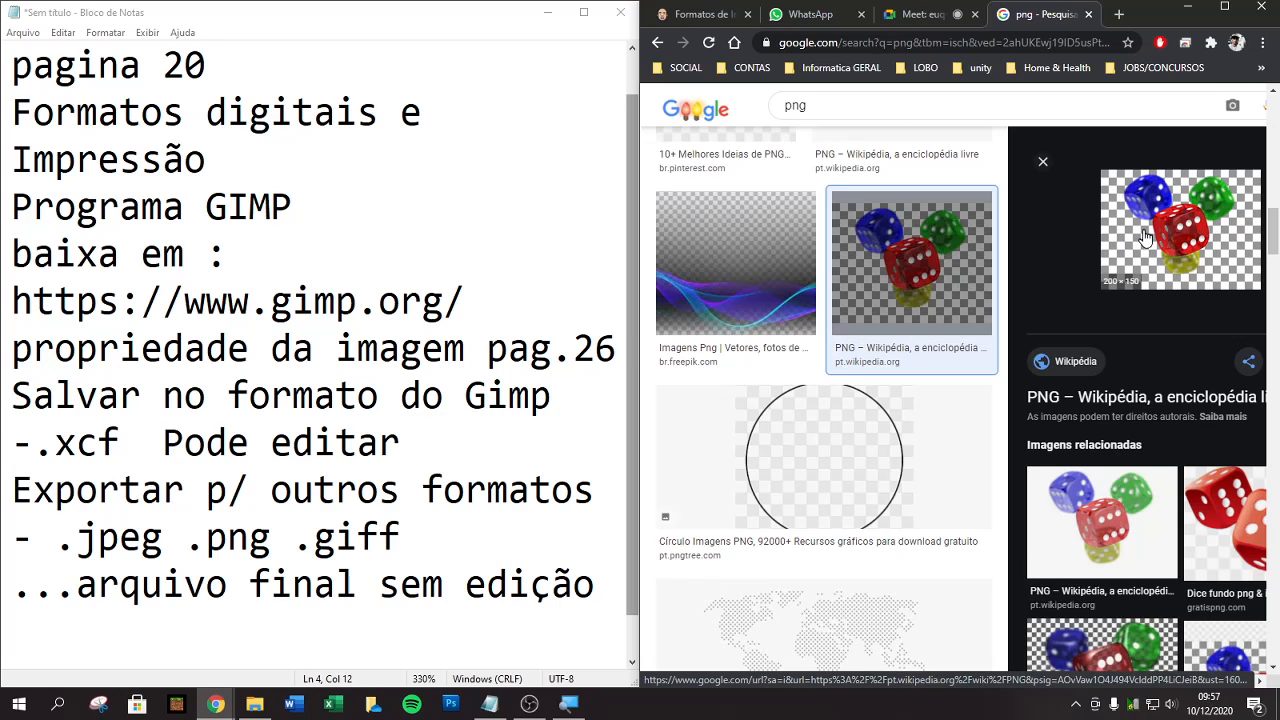
right_click(1125, 240)
click(1051, 410)
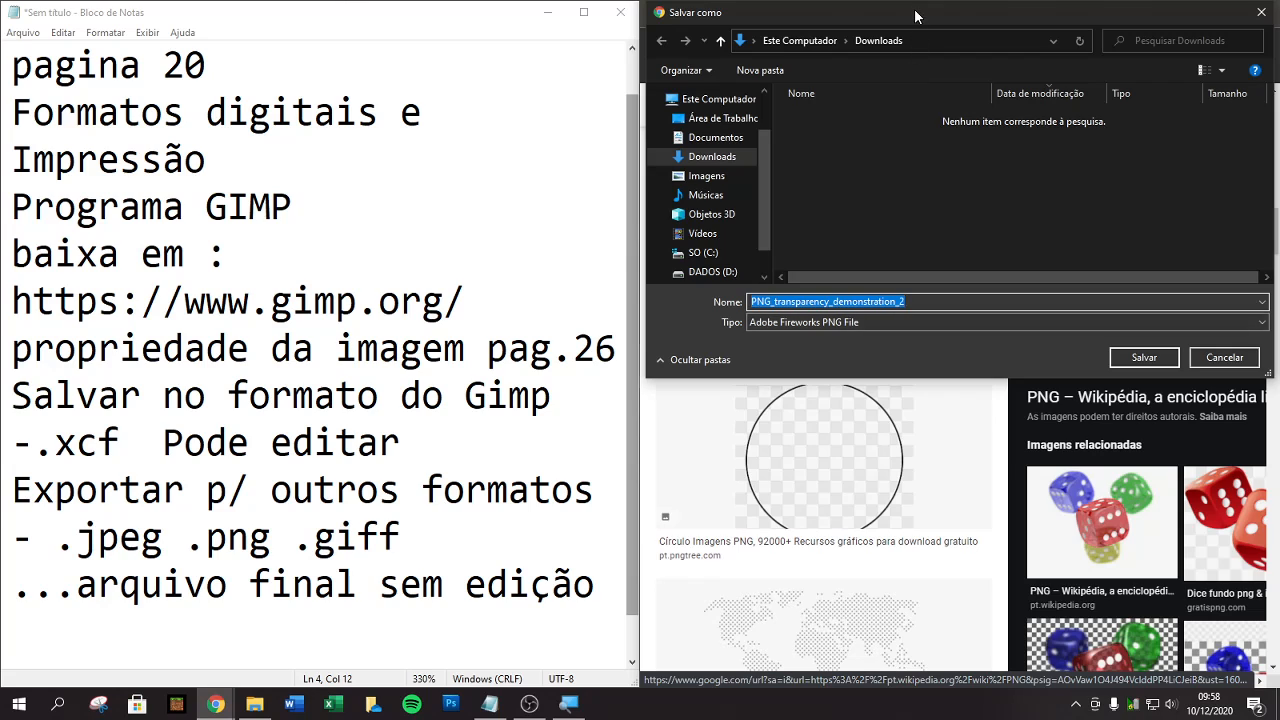
drag(915, 16, 682, 93)
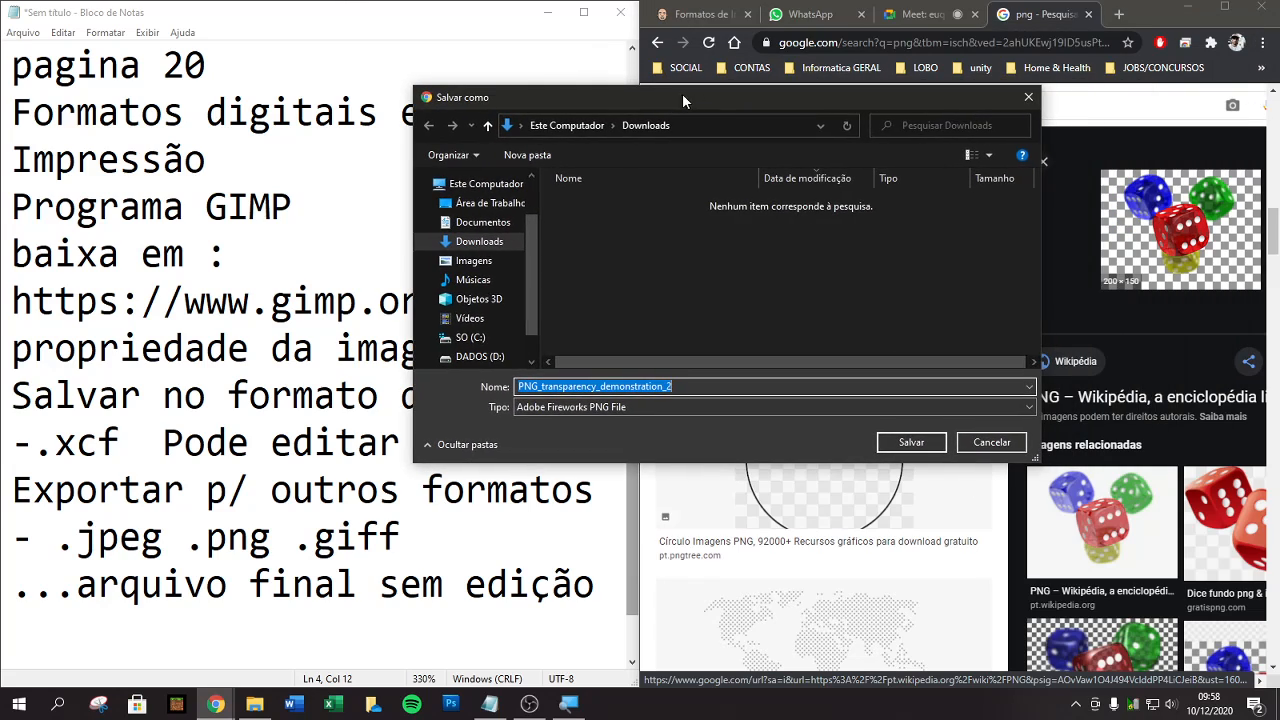
click(1000, 437)
Step: Maximize the browser, filter the "png" image results by the colour option Transparente and look through them
scroll(903, 280, up, 6)
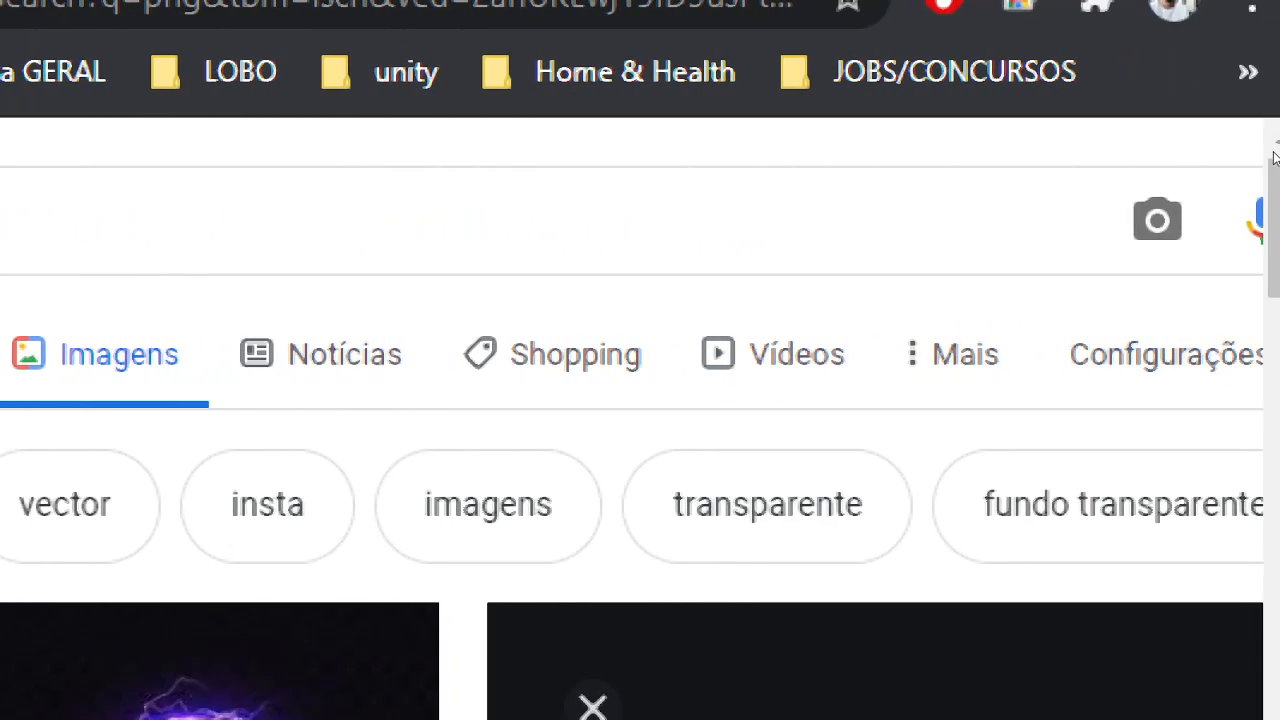
click(966, 364)
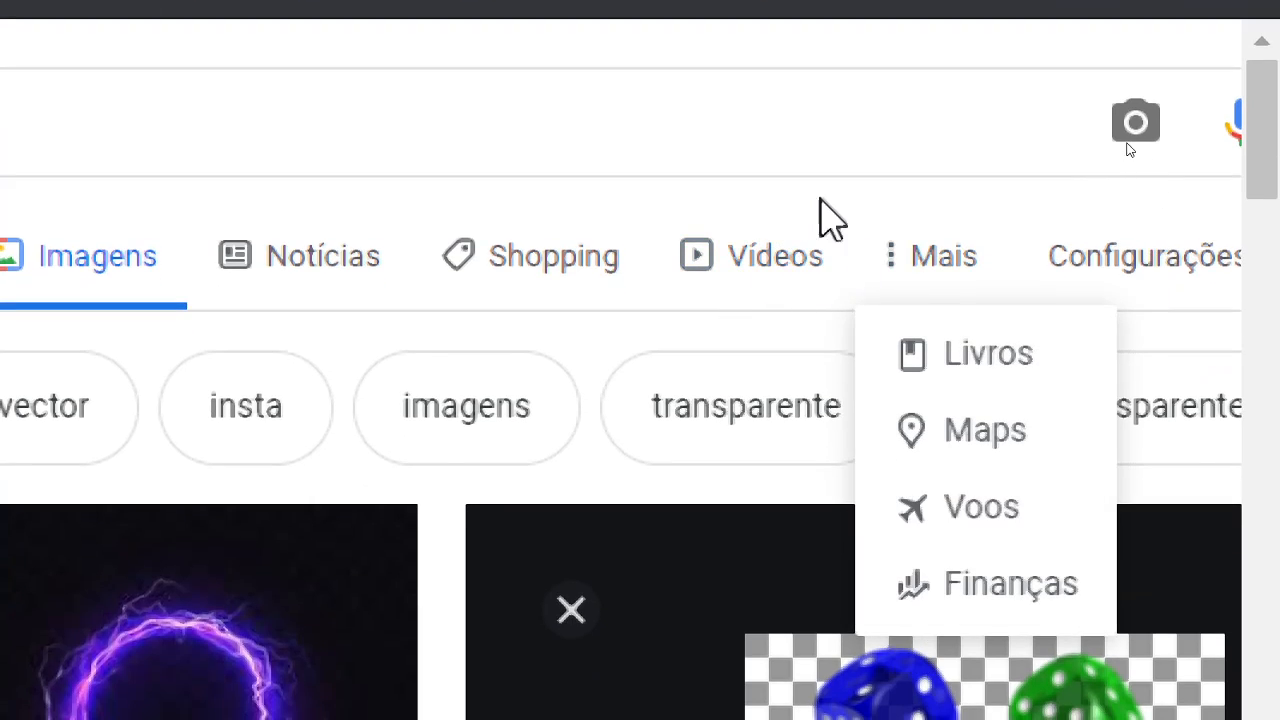
click(845, 213)
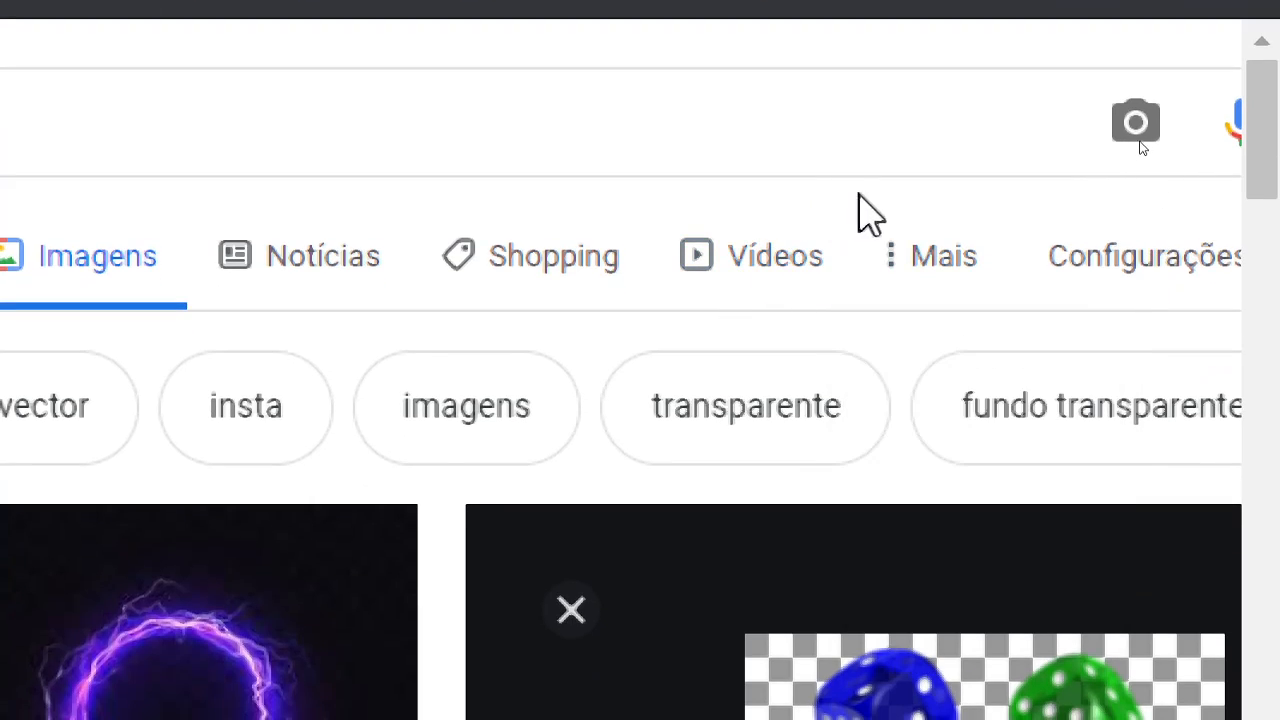
click(1147, 268)
click(1147, 267)
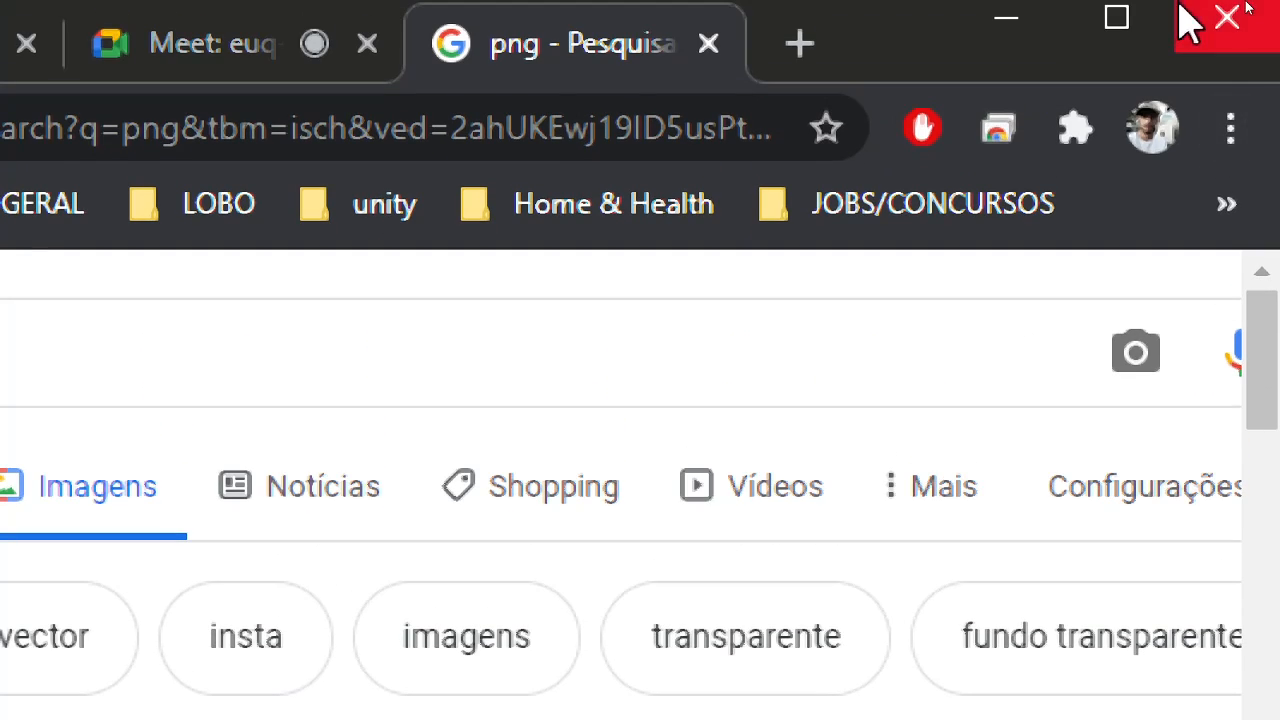
click(1132, 24)
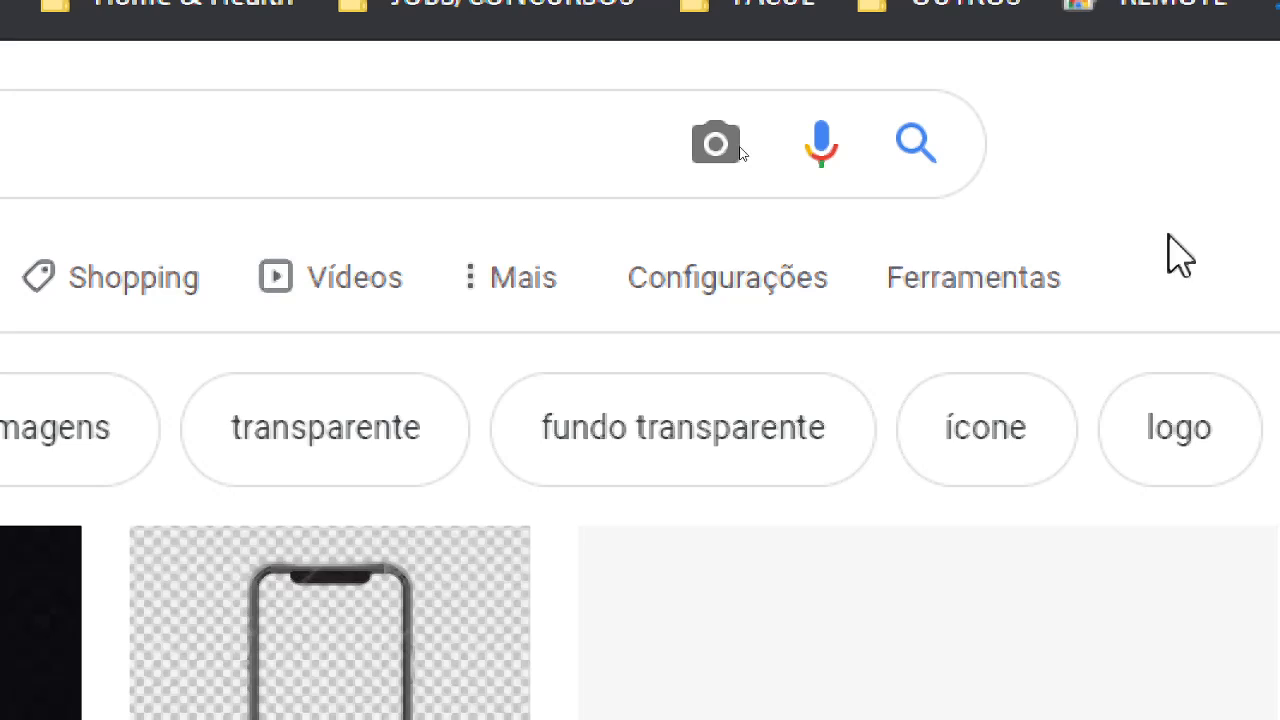
click(1248, 272)
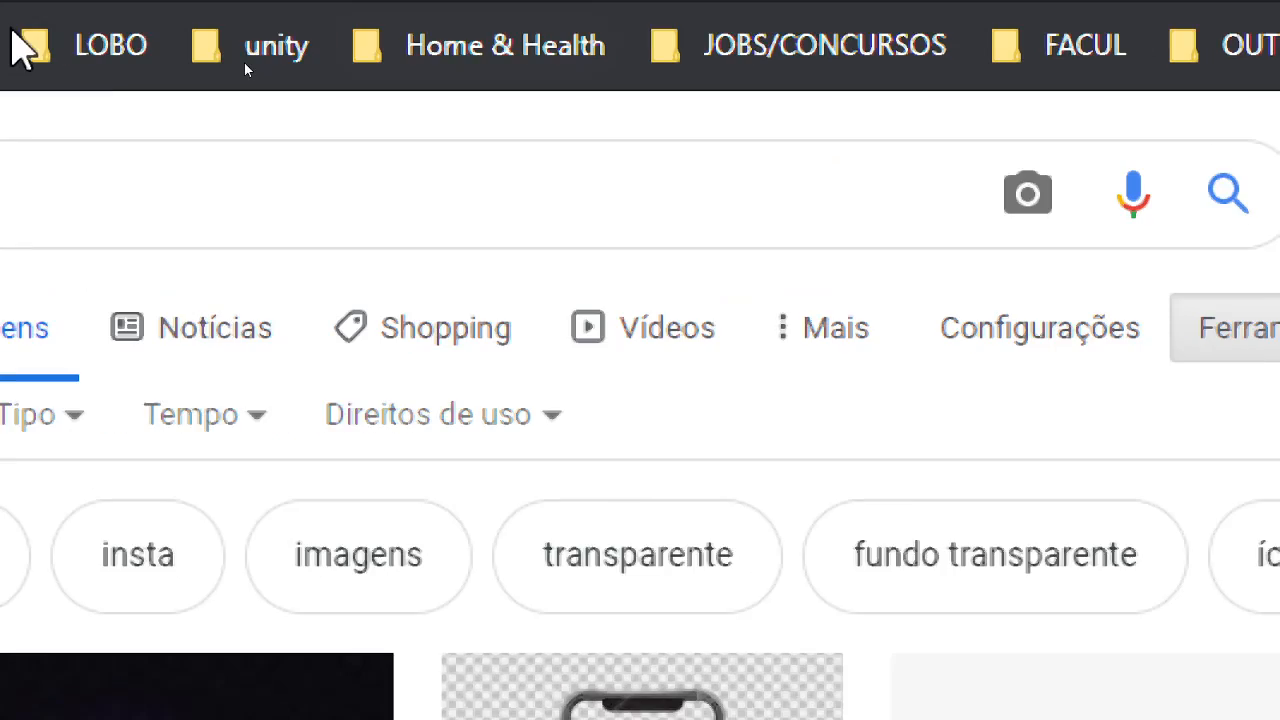
click(393, 420)
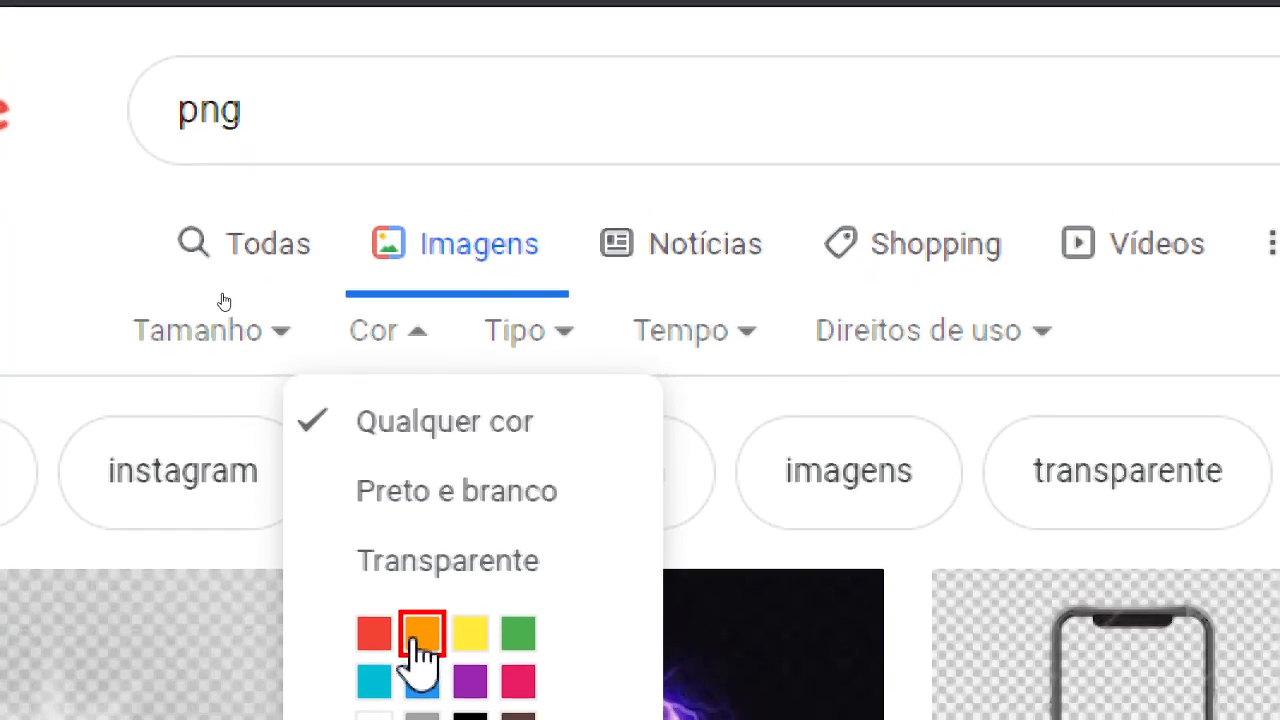
click(447, 558)
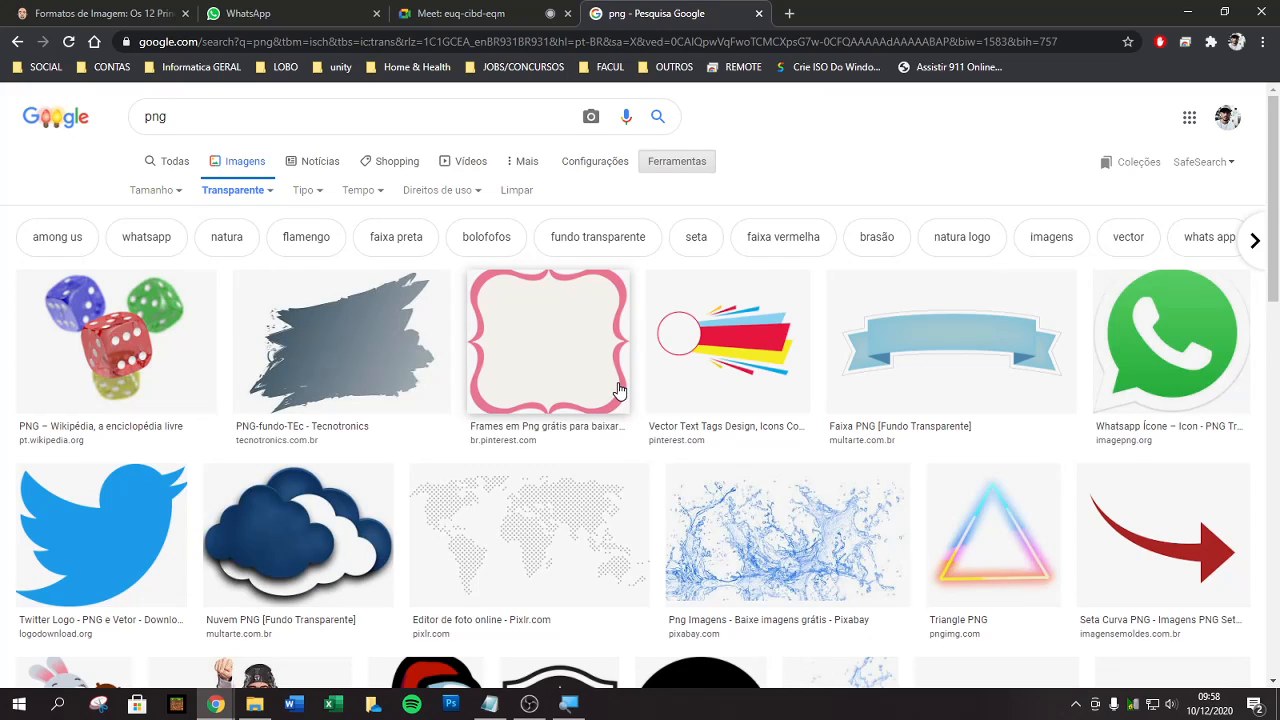
scroll(625, 382, down, 2)
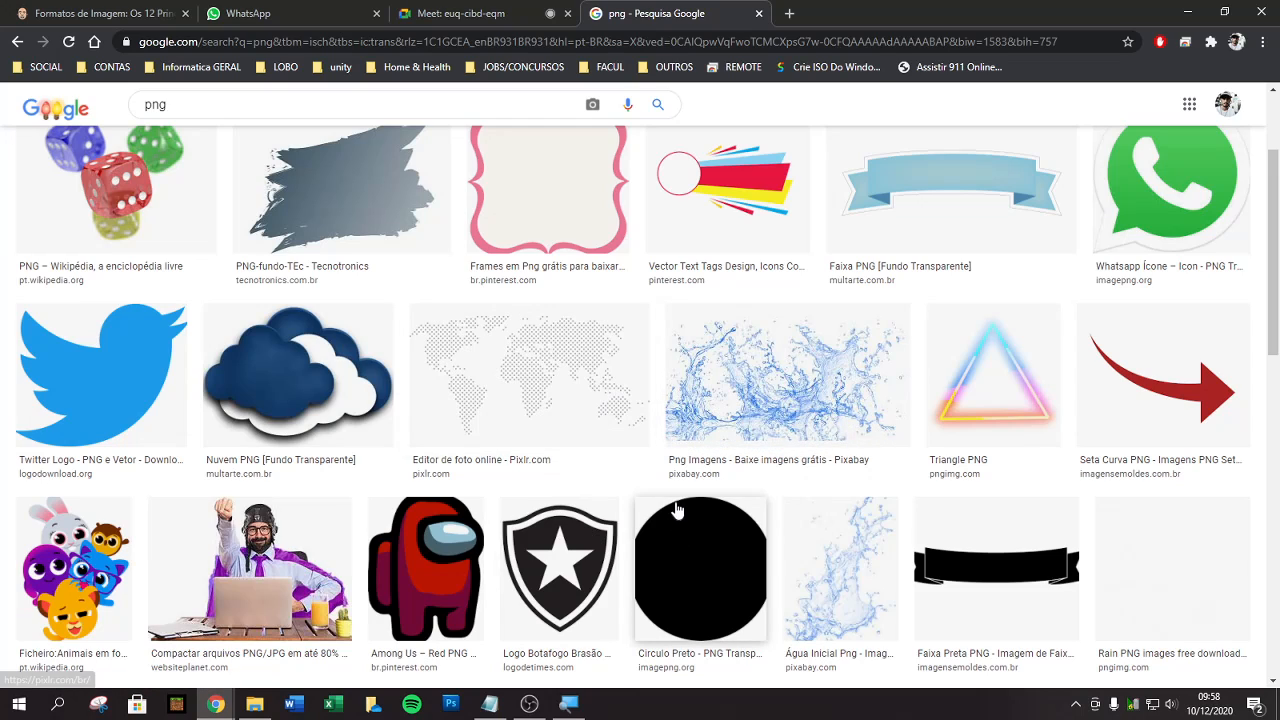
scroll(676, 510, down, 3)
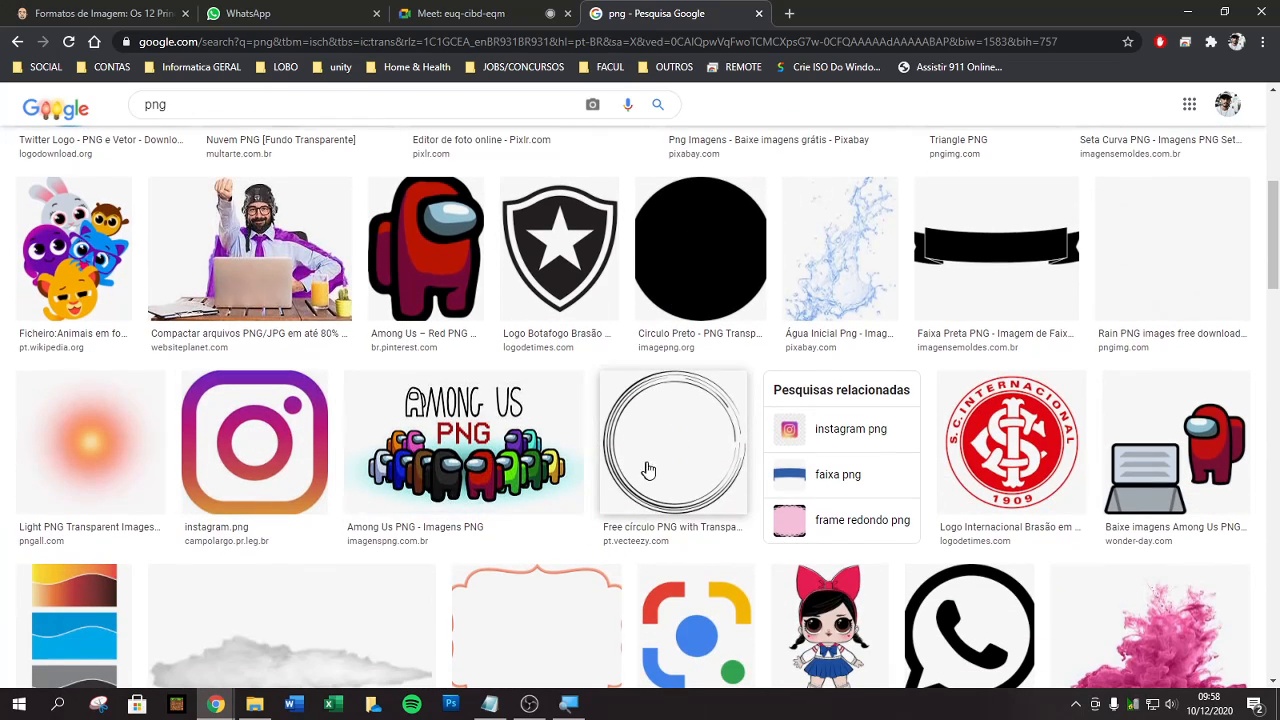
scroll(648, 470, down, 2)
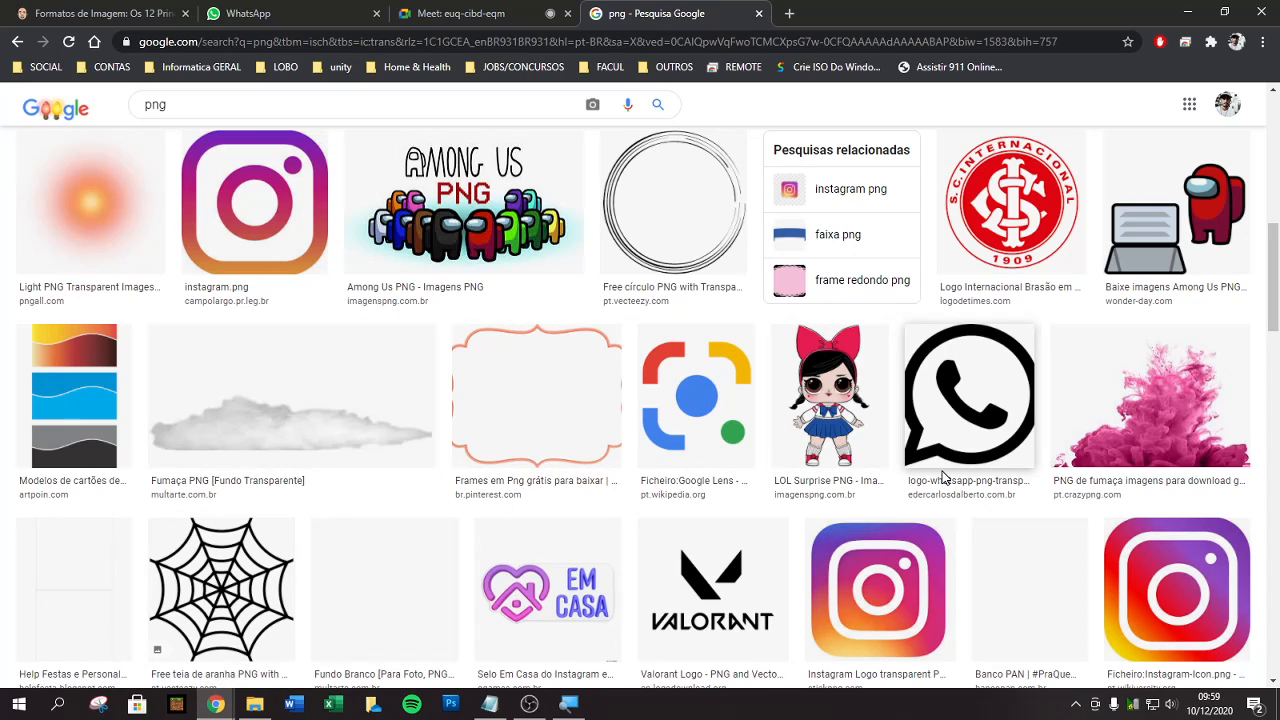
Step: Switch to the Notepad notes, maximize the window and add the line "PAGINA 32 impressão de imagens" at the end
click(1184, 11)
click(583, 12)
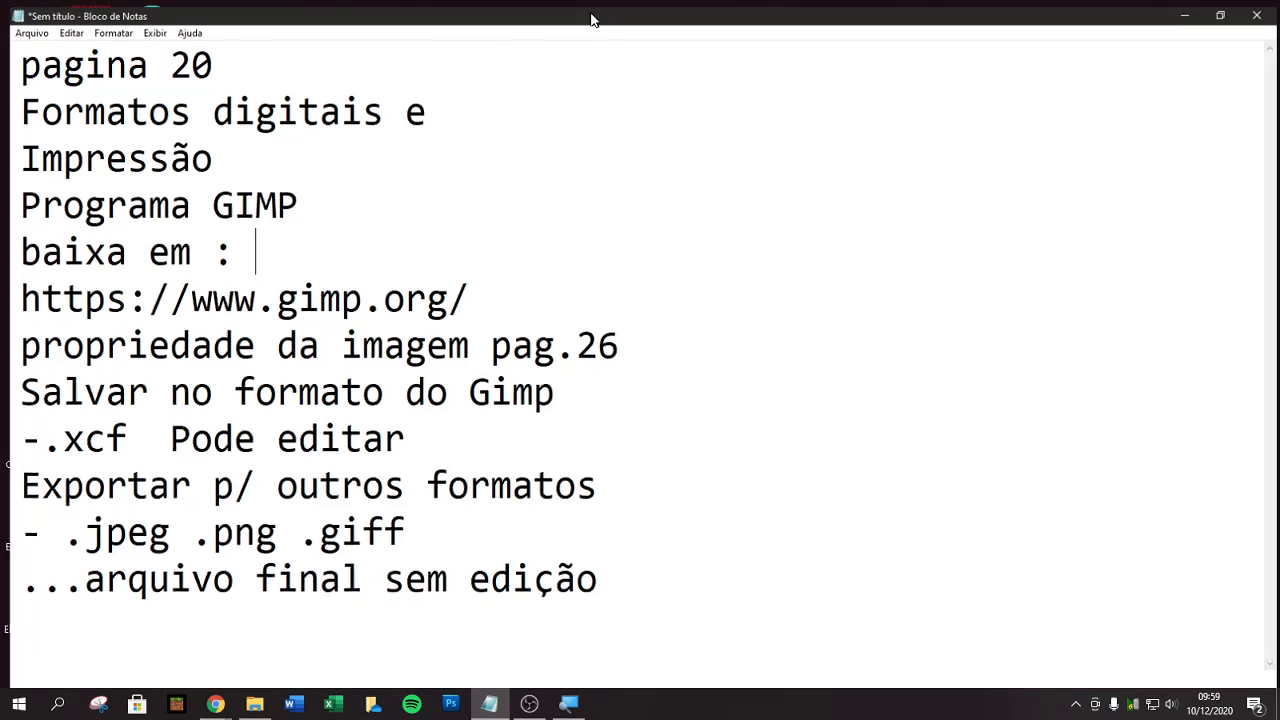
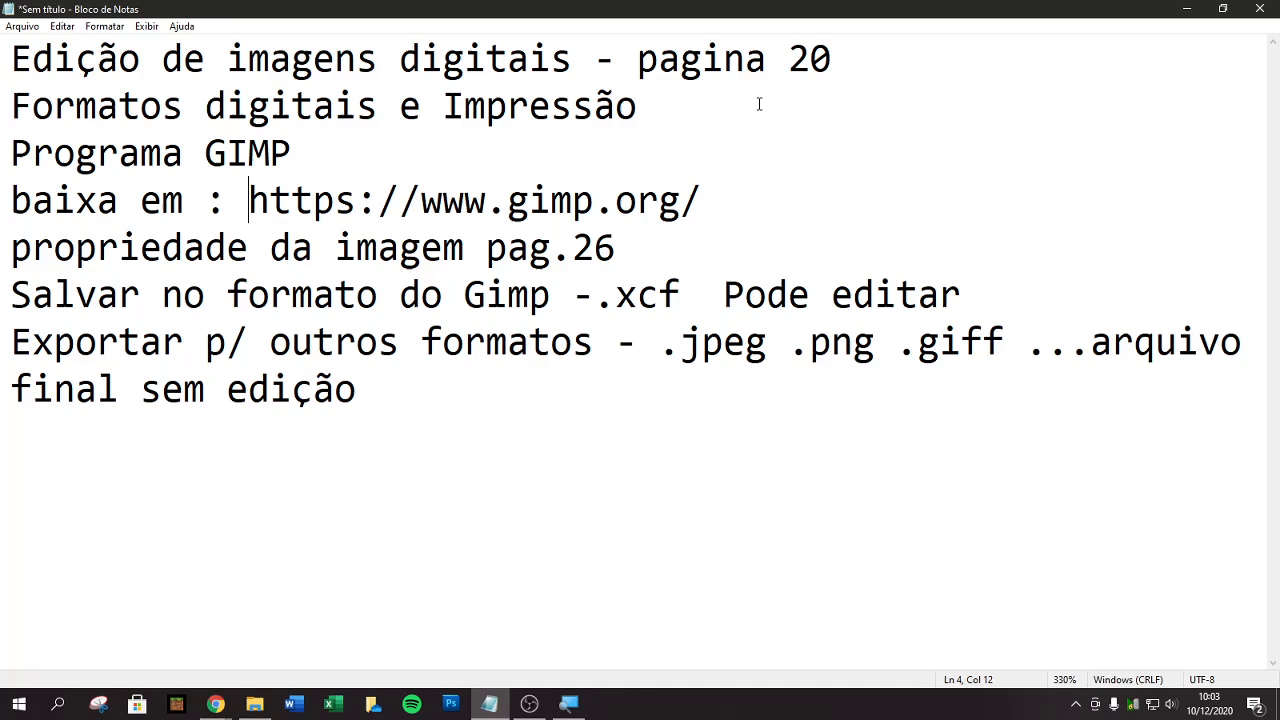
click(392, 400)
text(pa)
key(BackSpace)
key(BackSpace)
key(Return)
text(PAGINA 32)
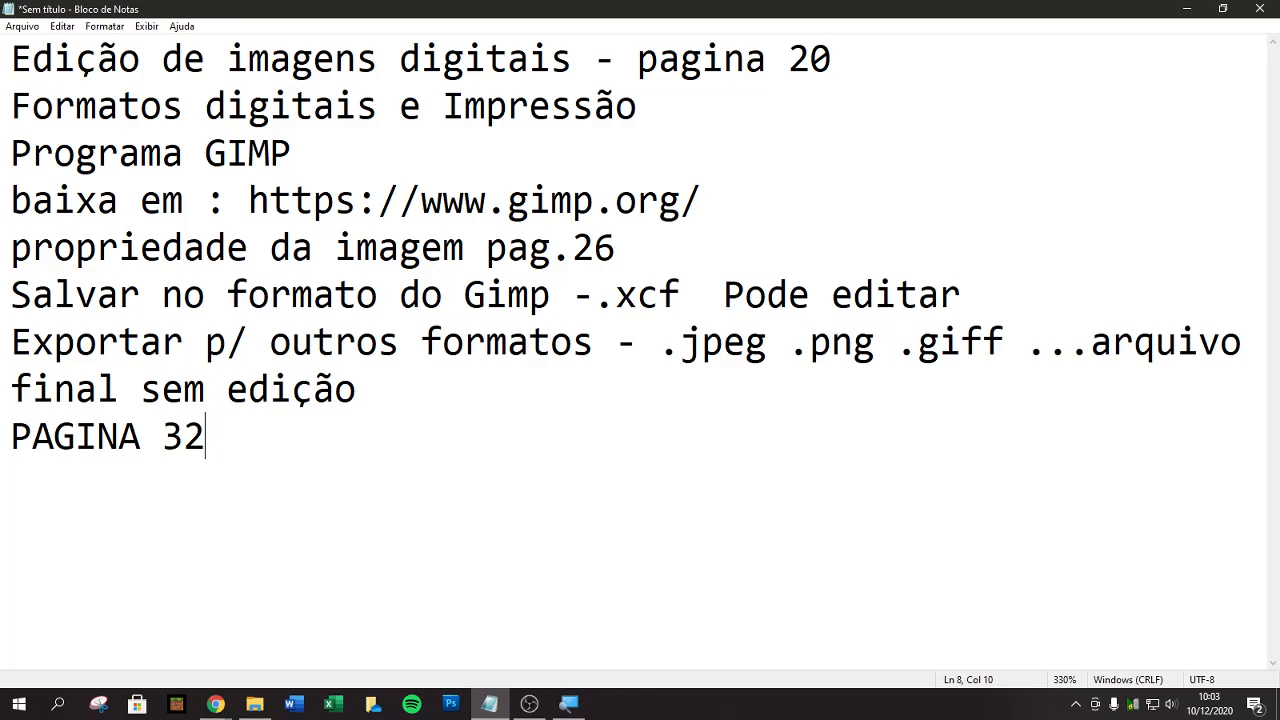
text(impressão )
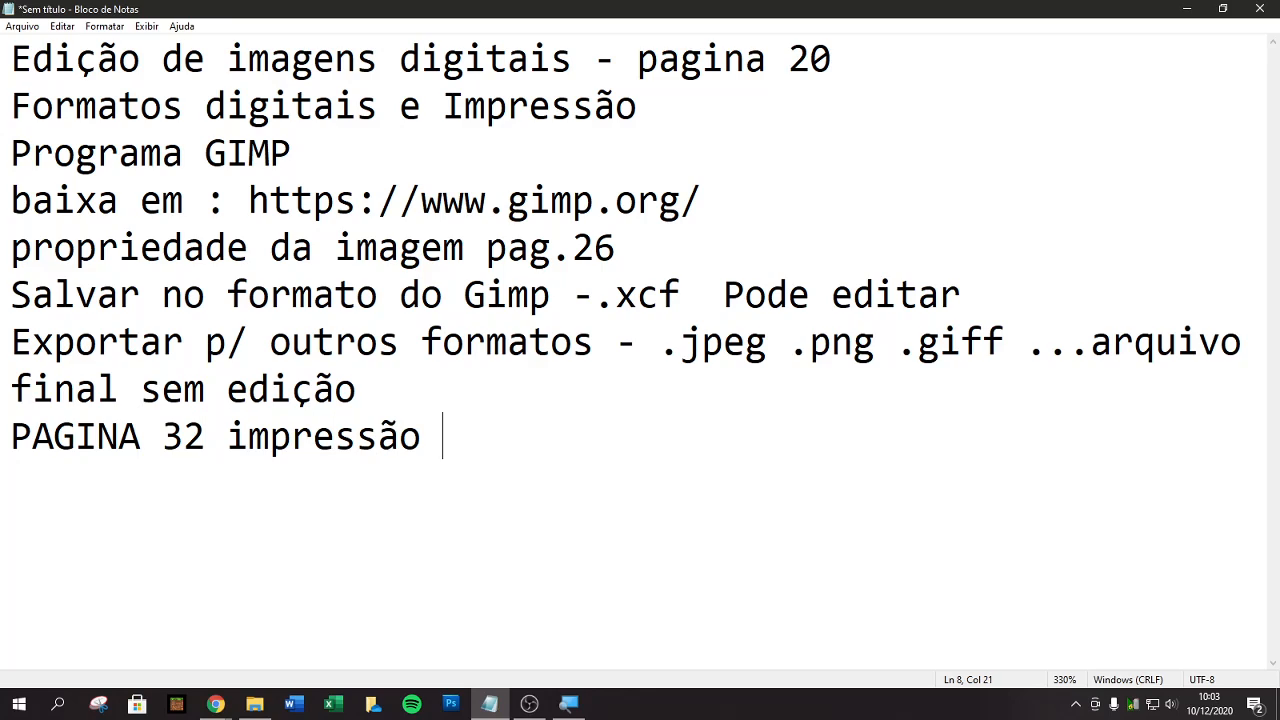
text(de imagens)
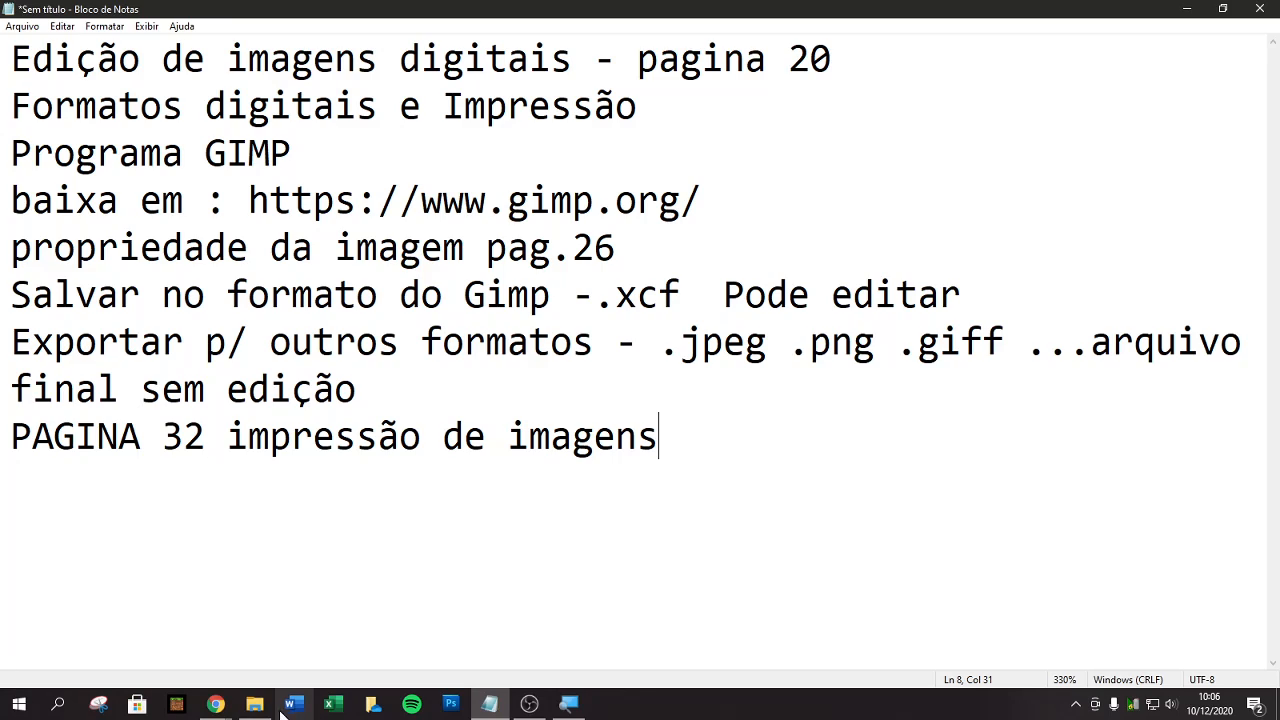
Step: Switch back to Chrome and replace the image search with "tamano de papel"
click(222, 706)
click(177, 634)
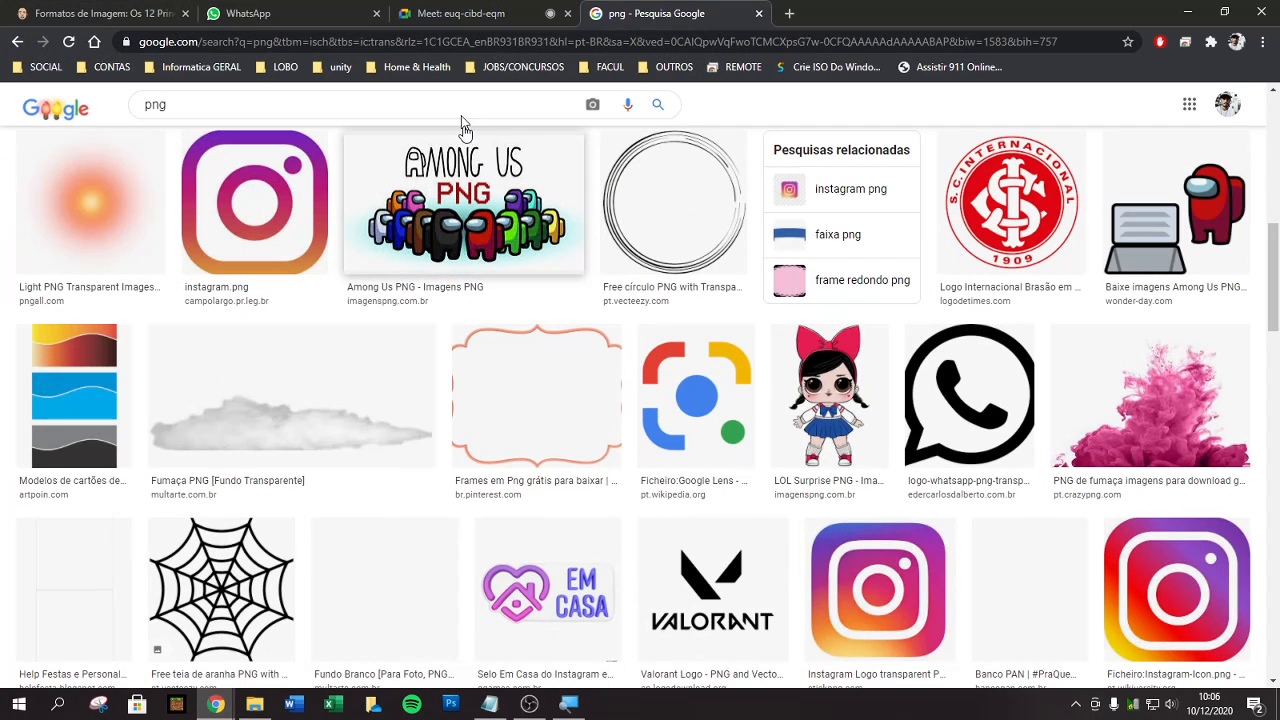
scroll(400, 400, up, 5)
text(taman)
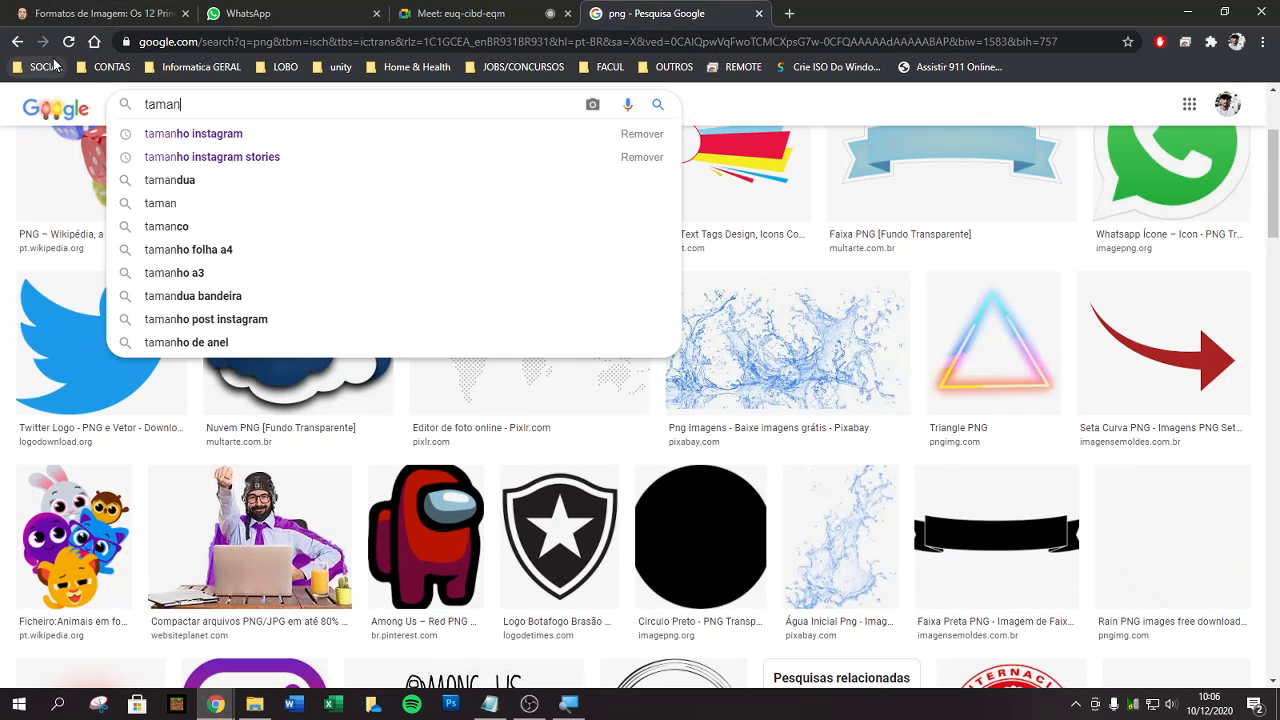
text(o de papel)
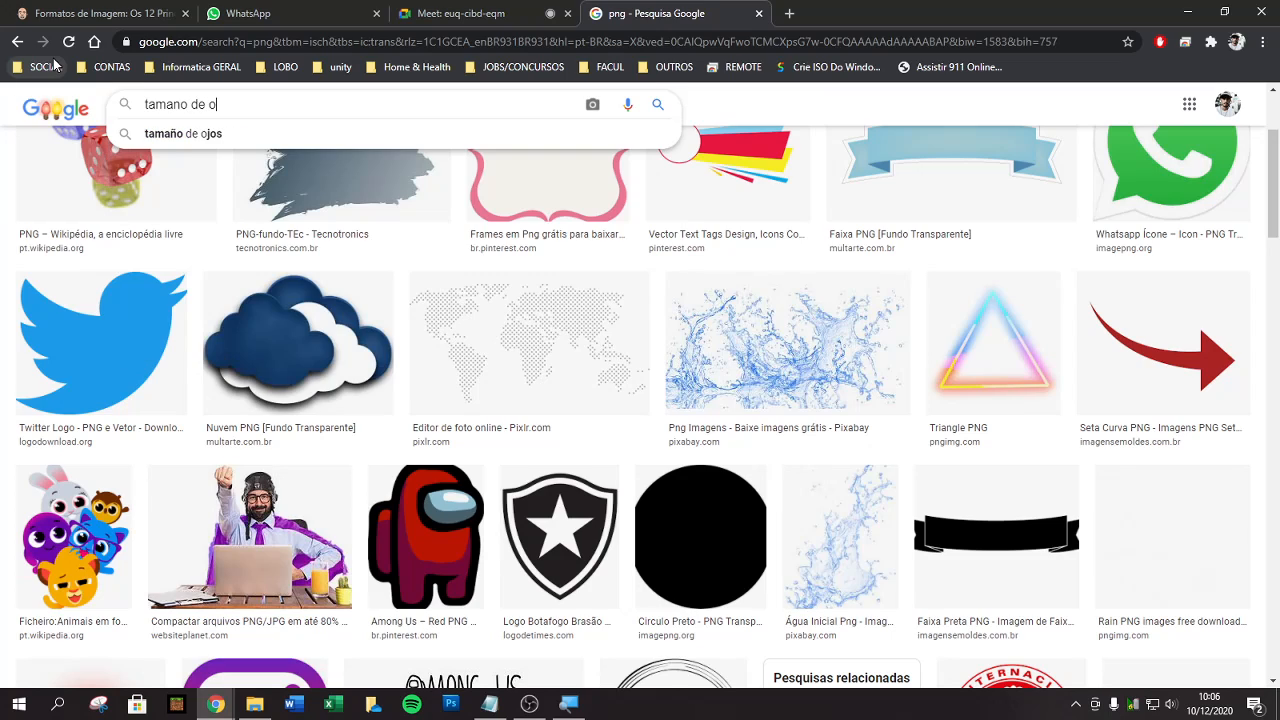
key(Return)
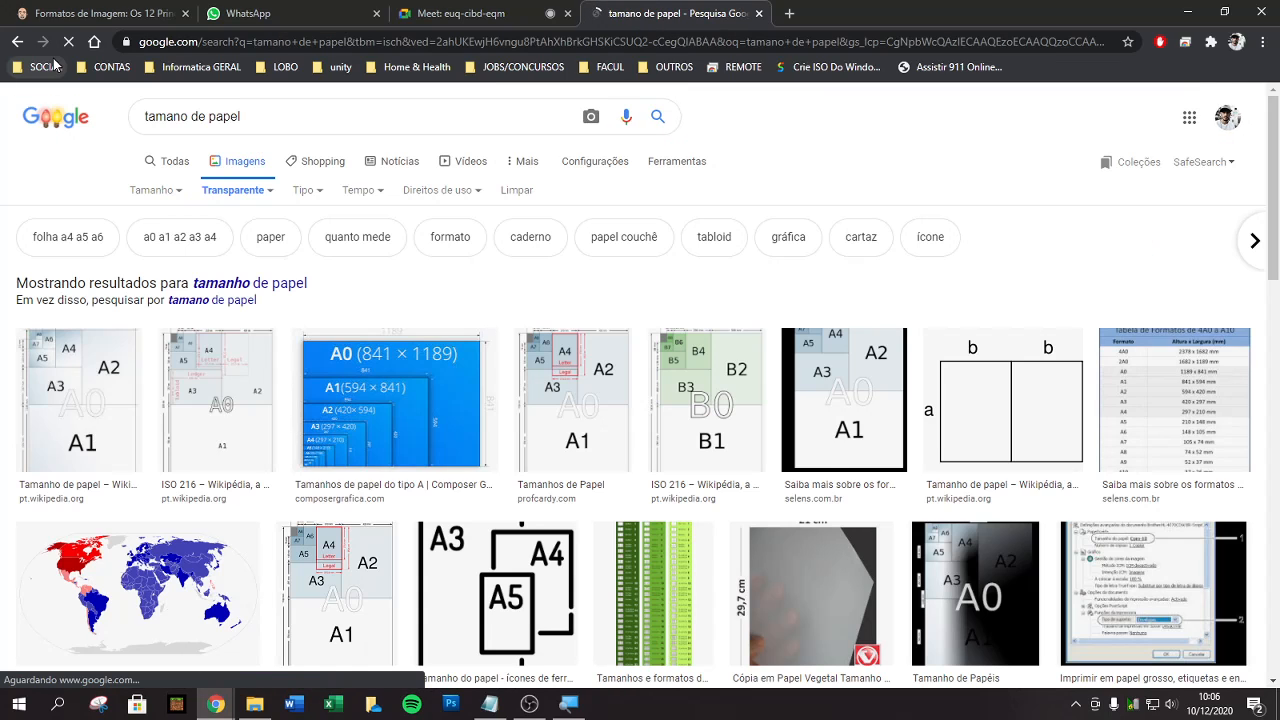
Step: Reset the colour filter to Qualquer cor and open the Creative Cópias article behind the blue A0 paper size chart
click(274, 193)
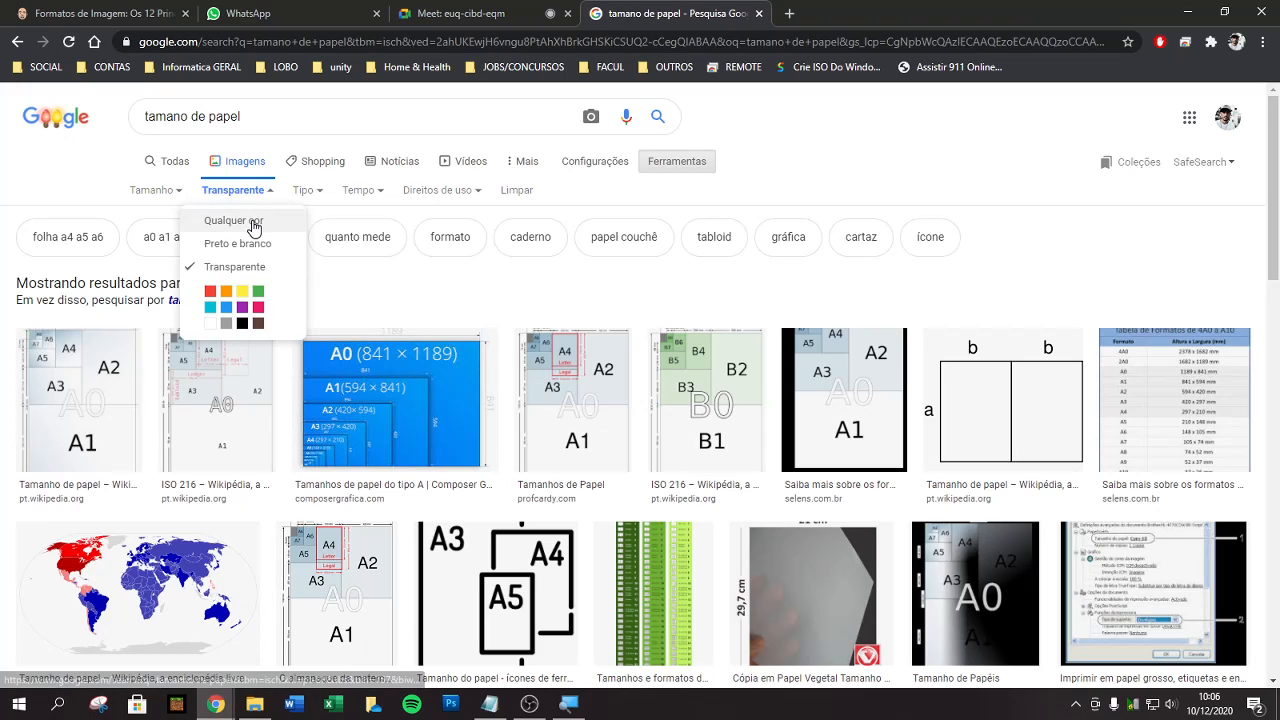
click(254, 222)
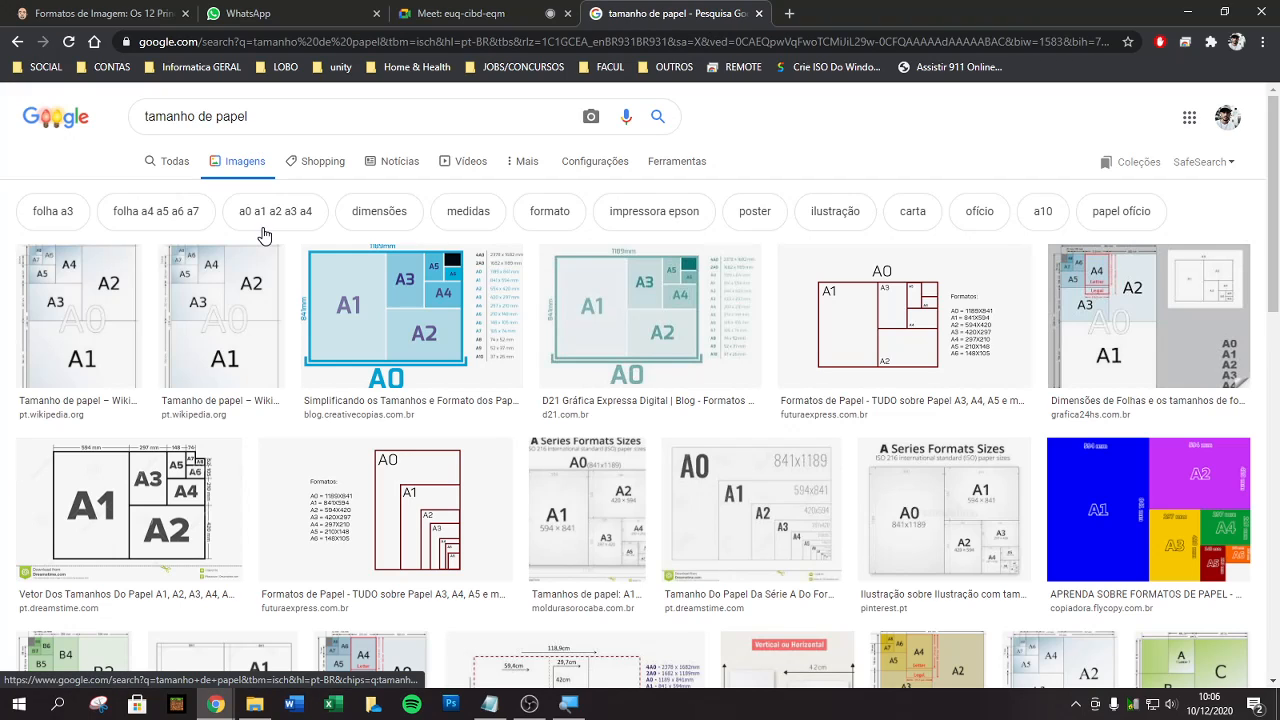
click(420, 325)
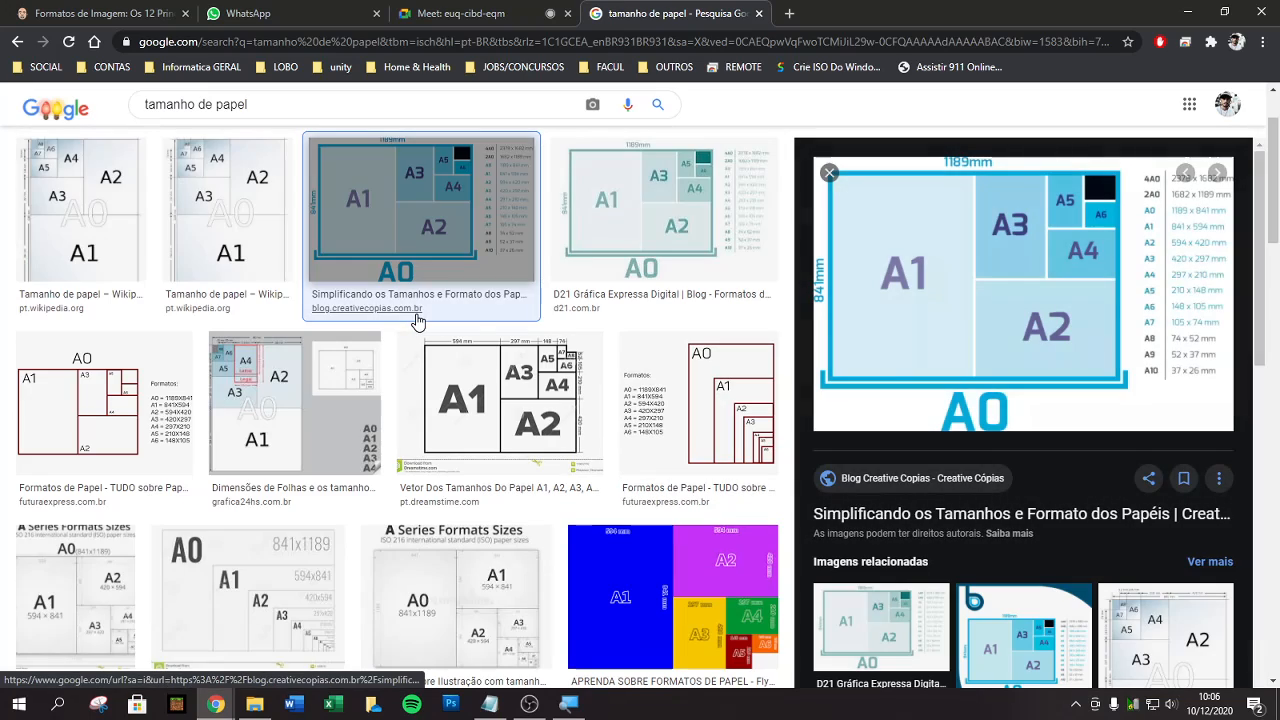
click(1006, 334)
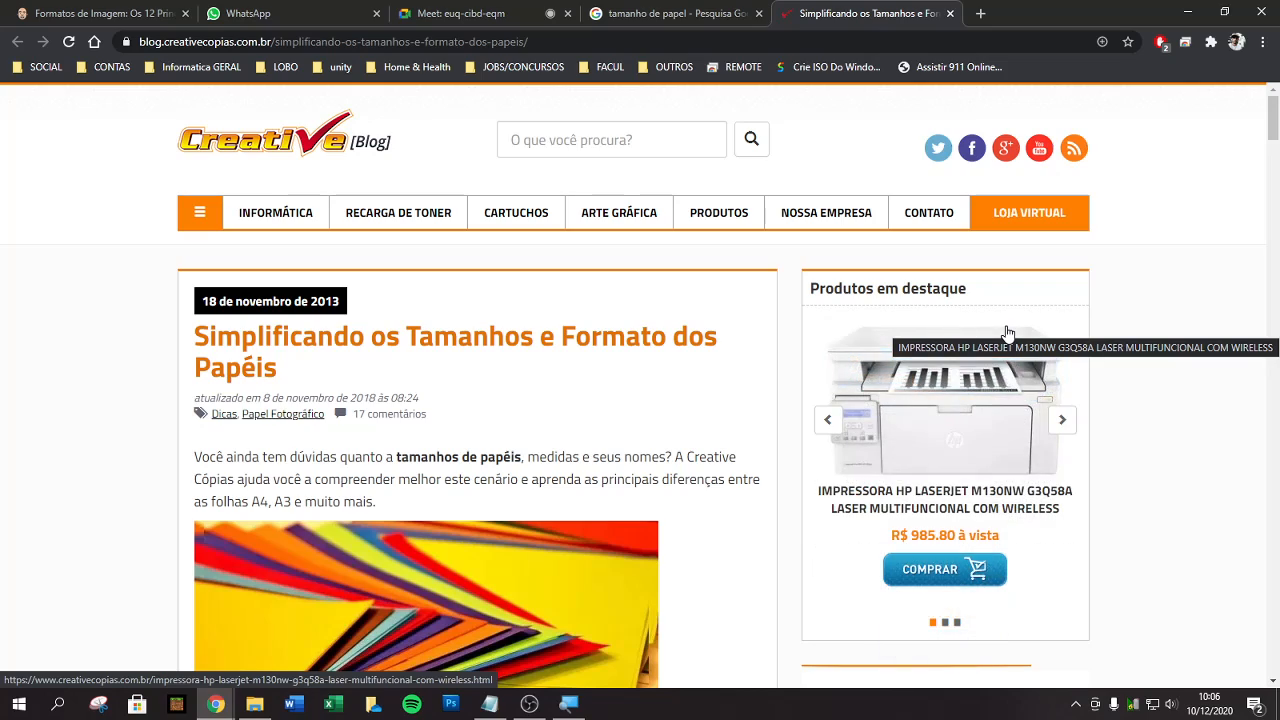
Step: Look through the Creative Cópias article on paper sizes down to the reader comments and return to the section on paper types
scroll(643, 594, down, 15)
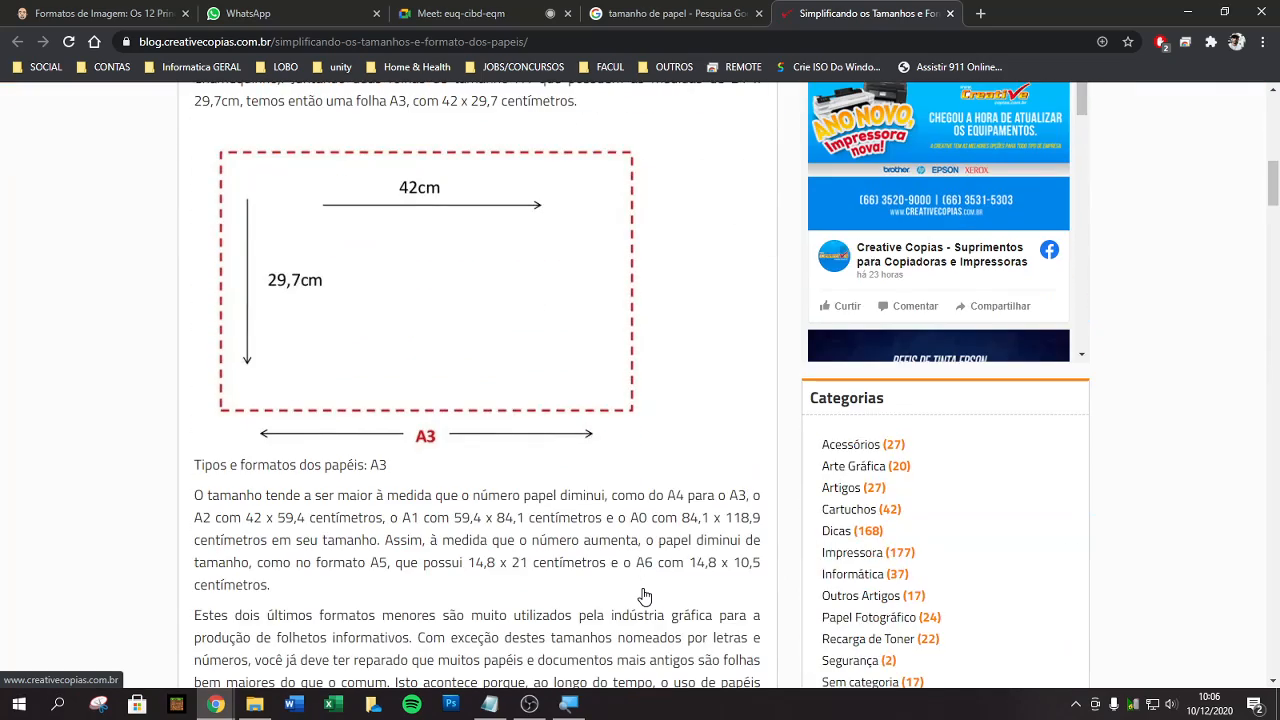
scroll(643, 595, down, 6)
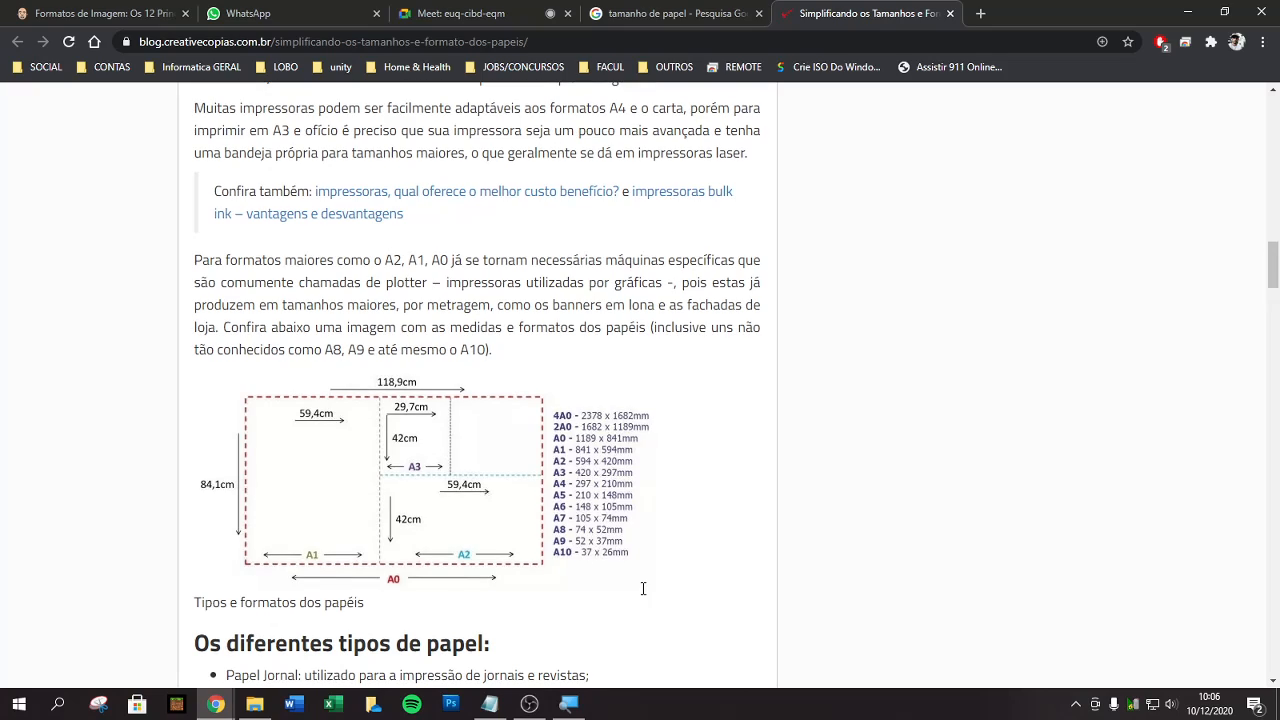
scroll(643, 596, down, 20)
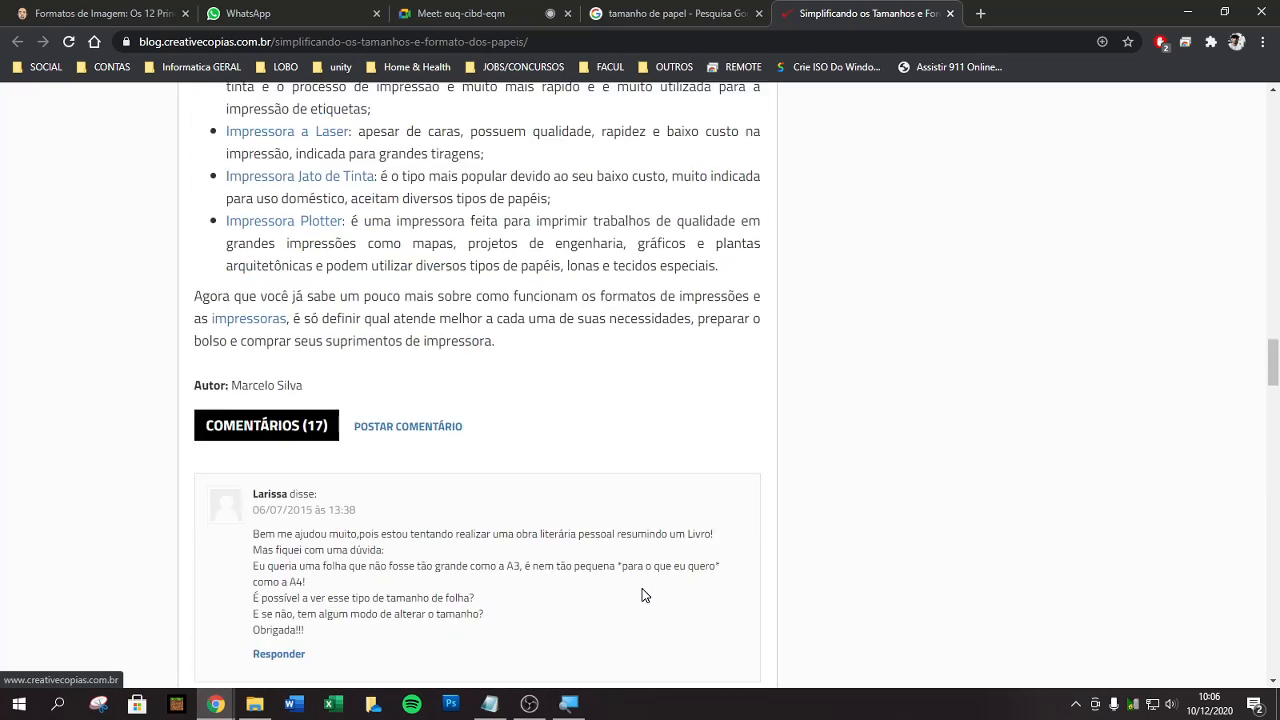
scroll(643, 595, down, 15)
scroll(643, 595, up, 11)
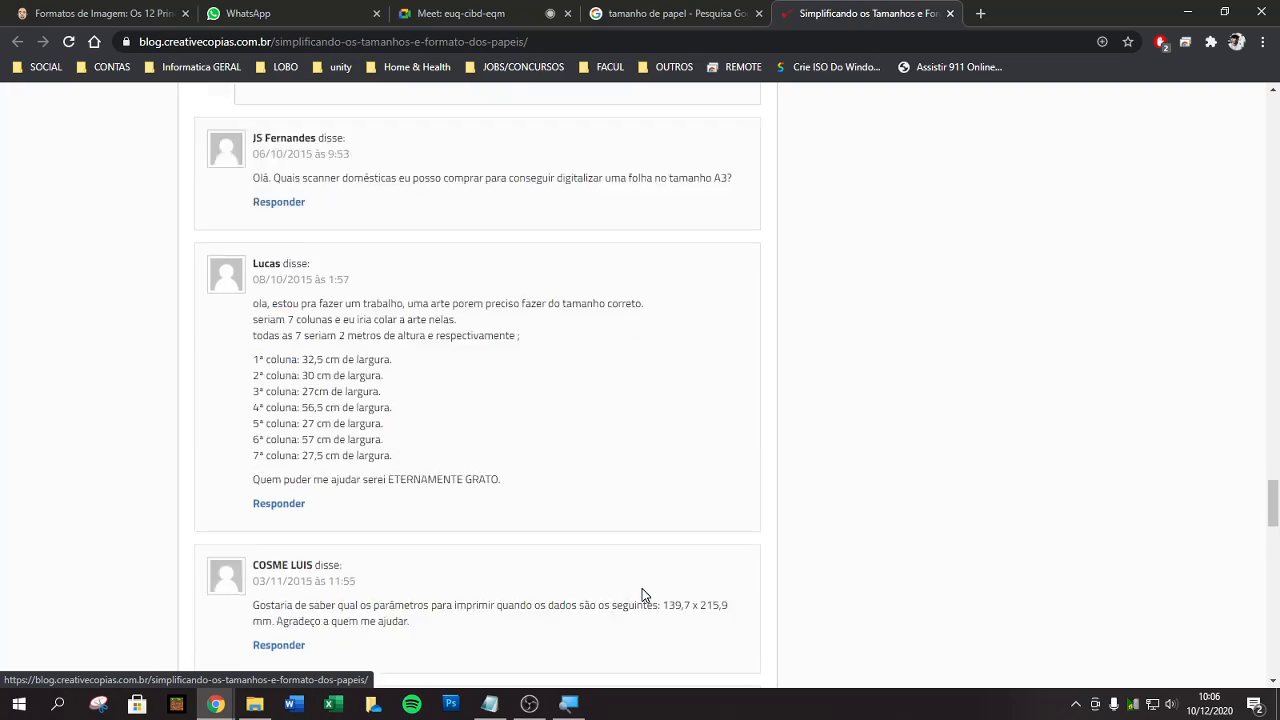
scroll(643, 595, up, 20)
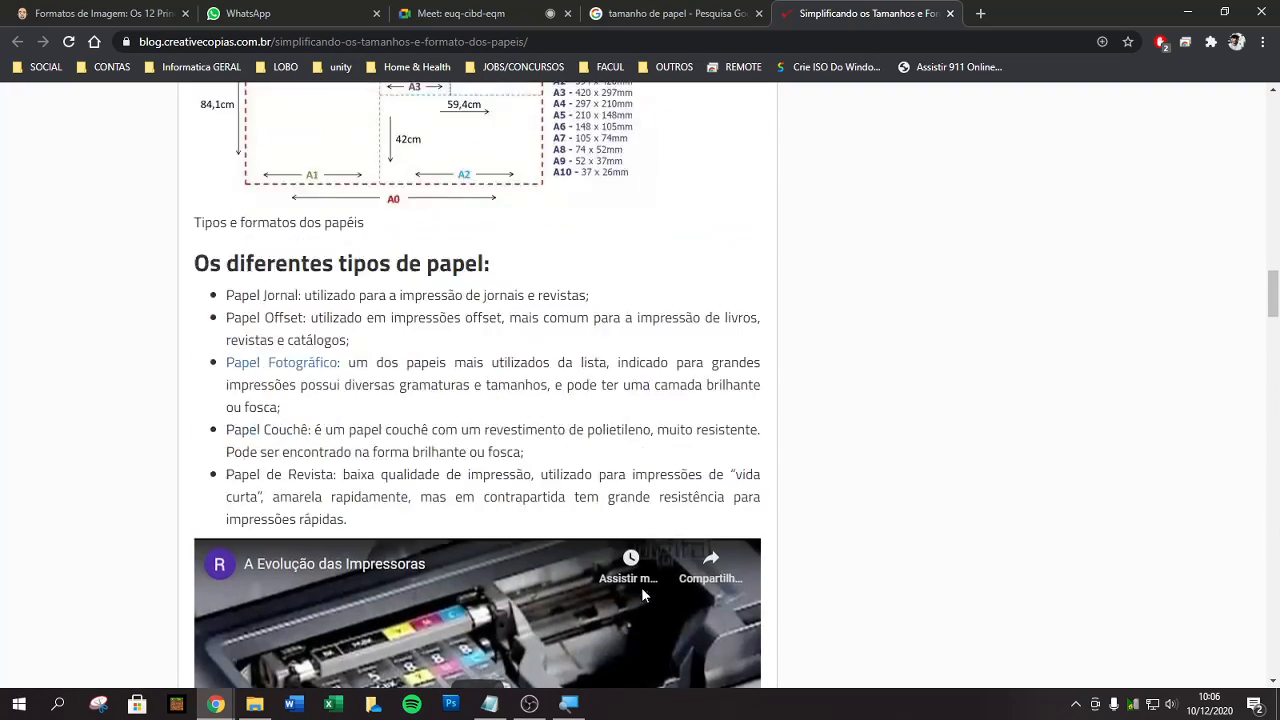
Step: Follow the link on the article's paper size diagram, look through the store page and close that tab
click(469, 464)
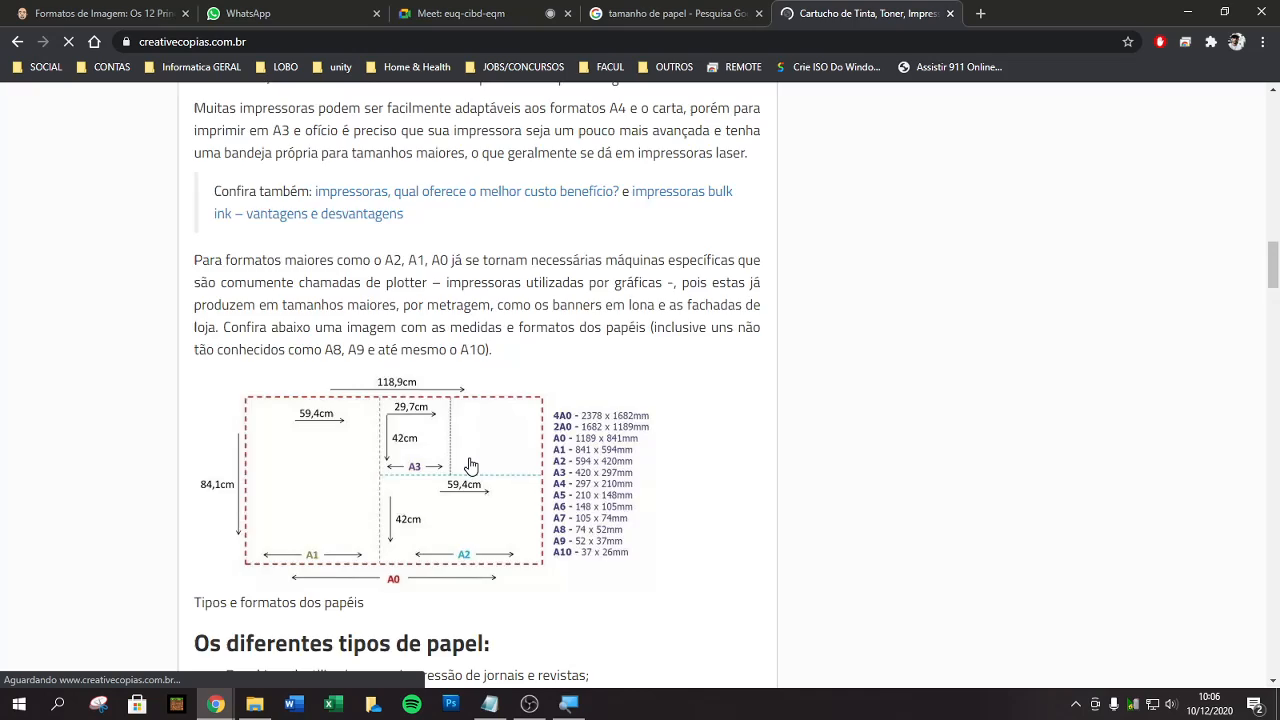
scroll(460, 490, down, 8)
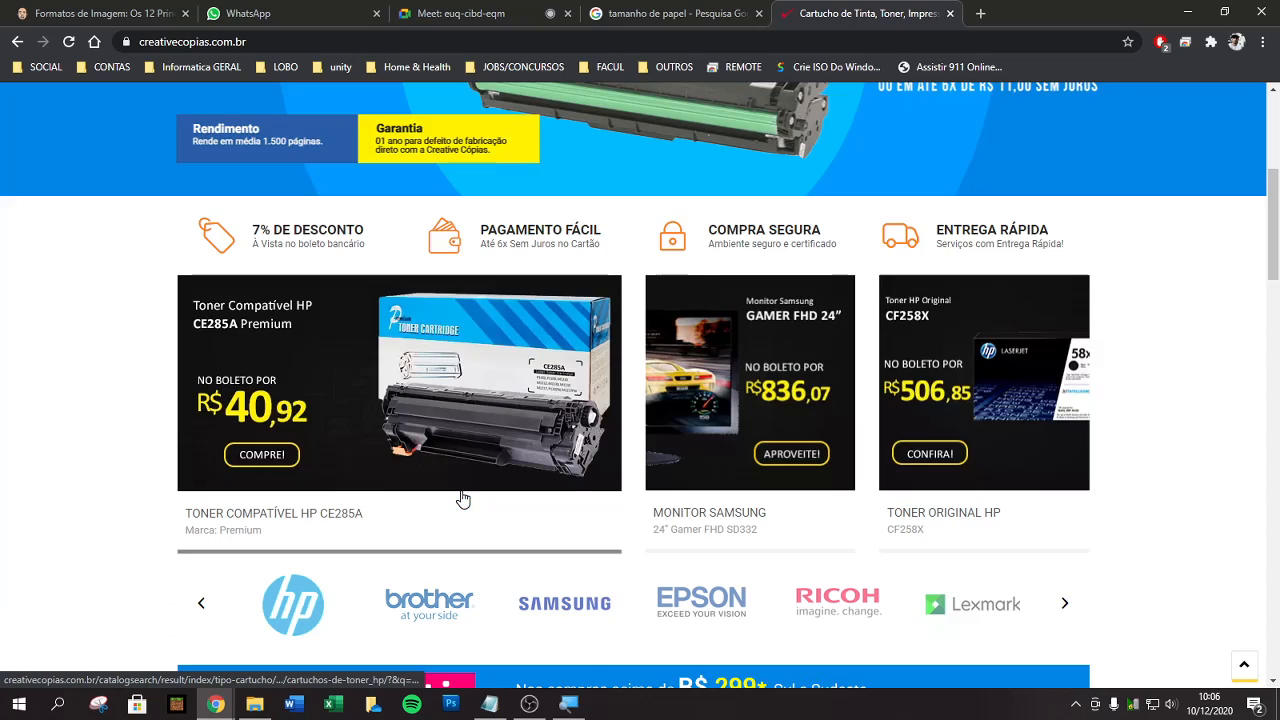
scroll(463, 498, down, 15)
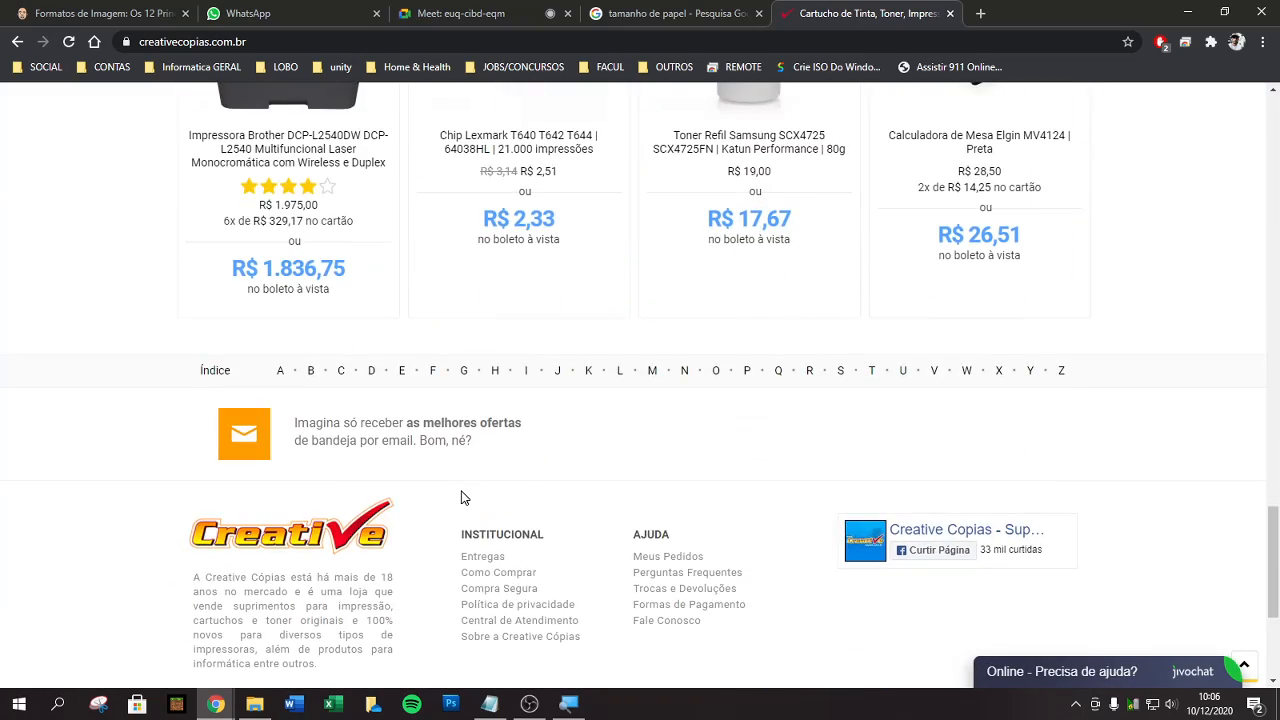
click(950, 13)
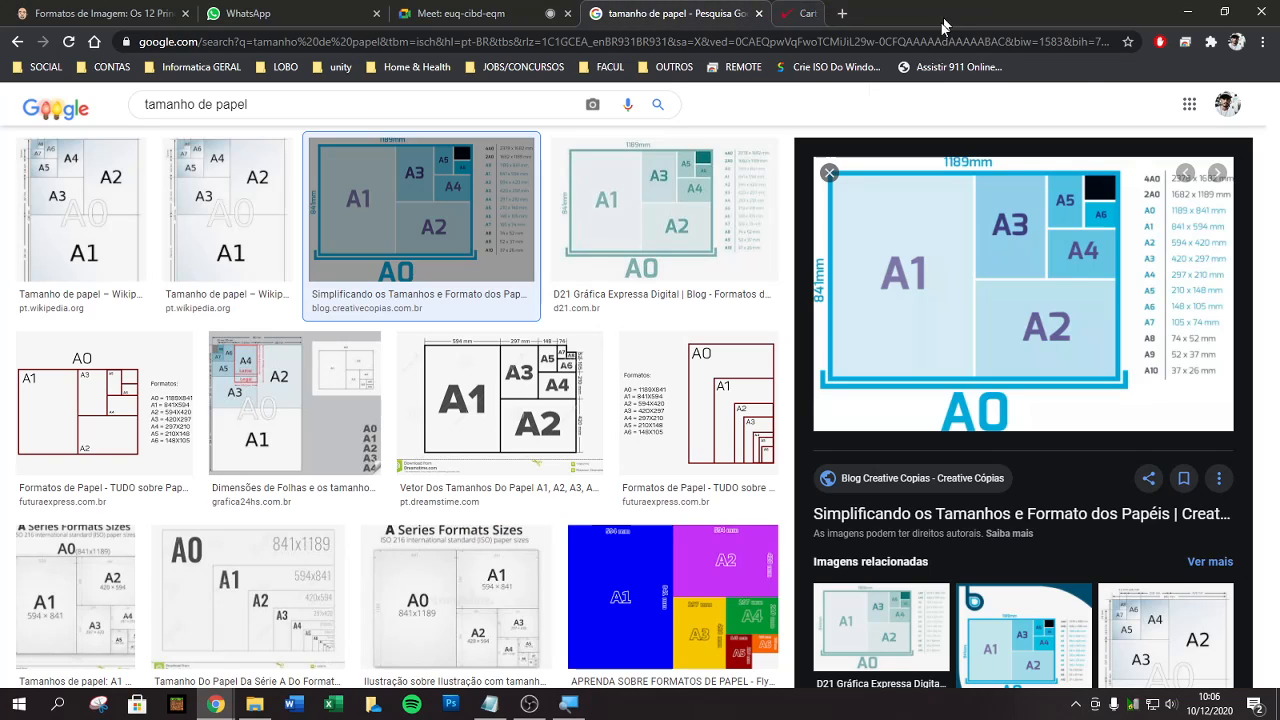
Step: Save the A0 paper size chart to Downloads as tamanhos-formatos-de-papel and open the downloaded image in a maximized window
right_click(908, 275)
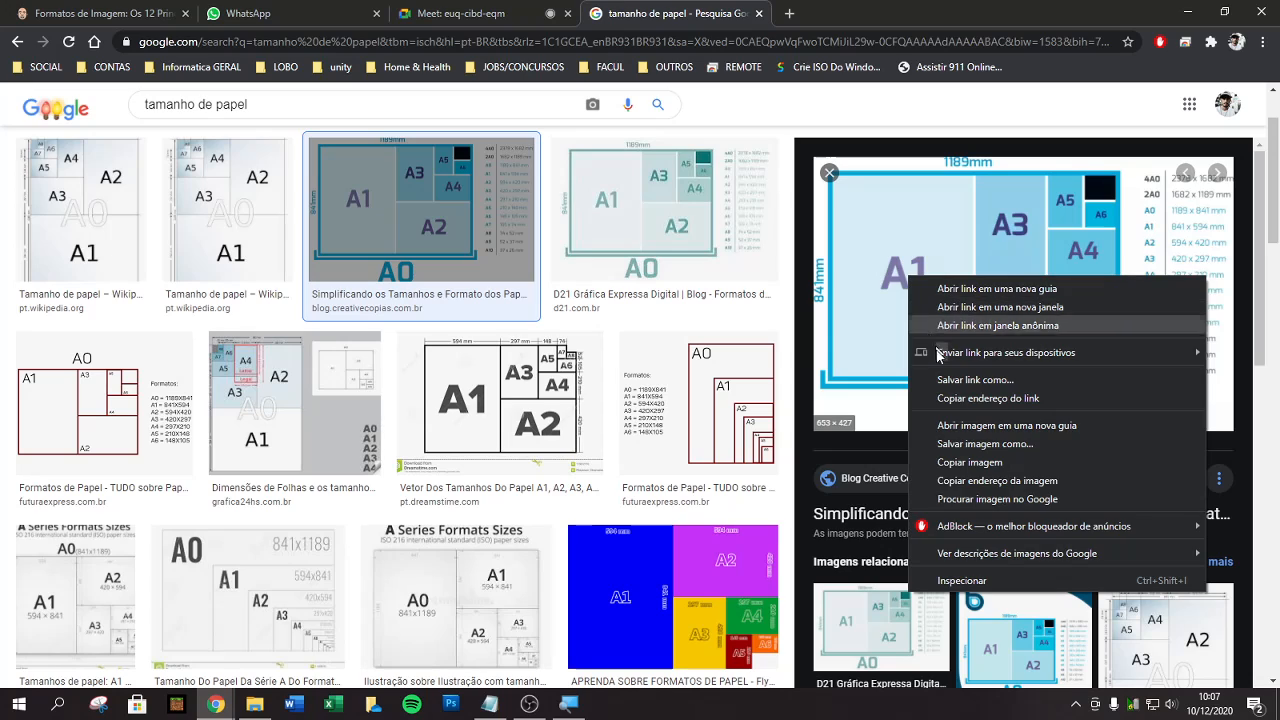
click(953, 443)
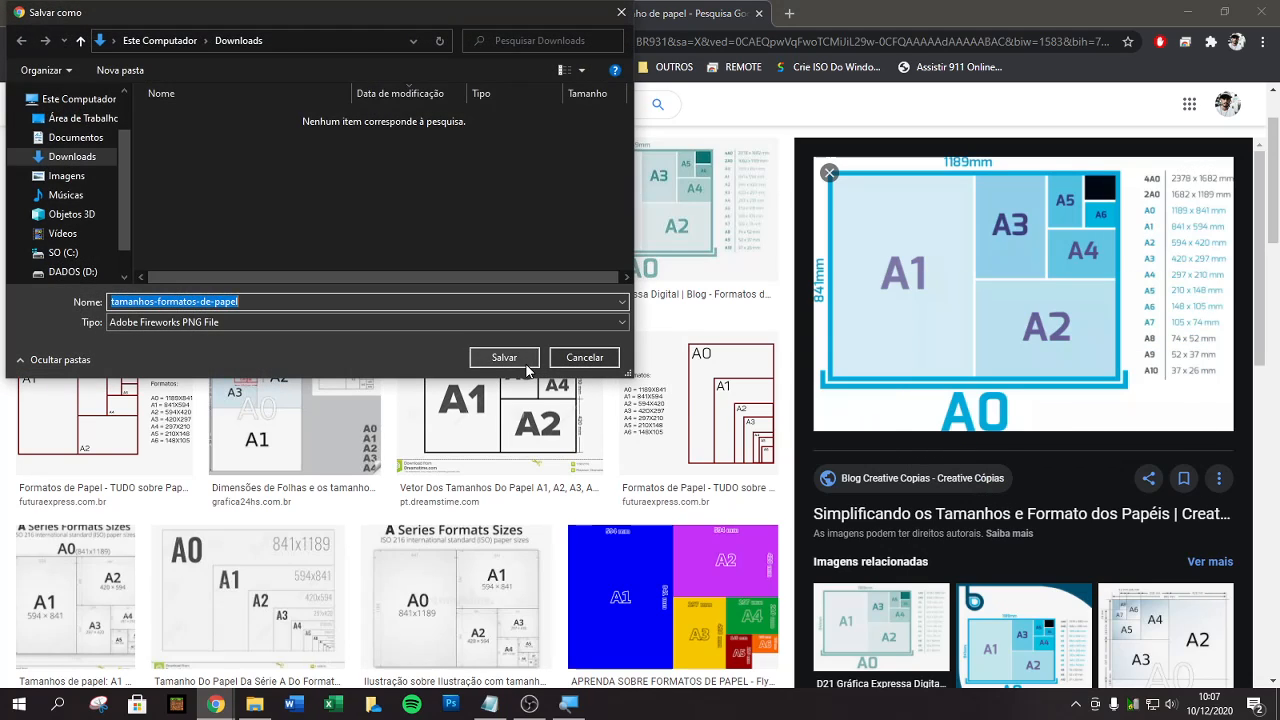
click(515, 363)
click(80, 665)
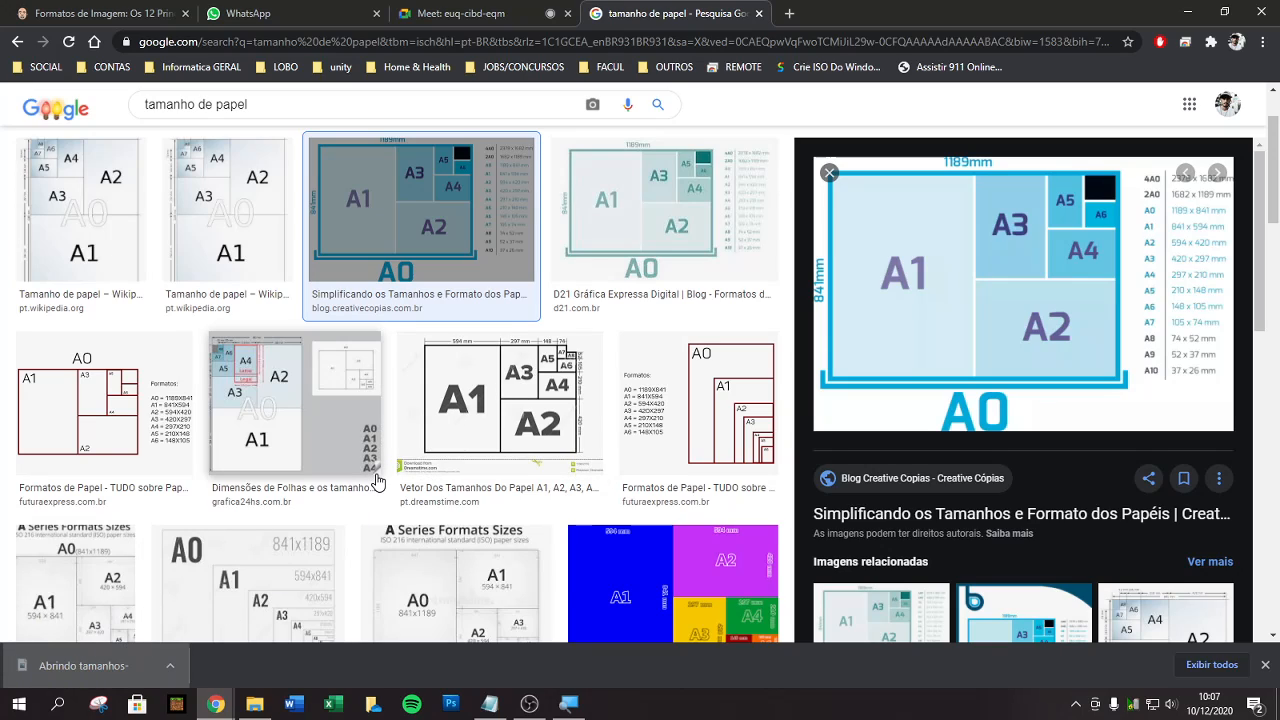
click(668, 568)
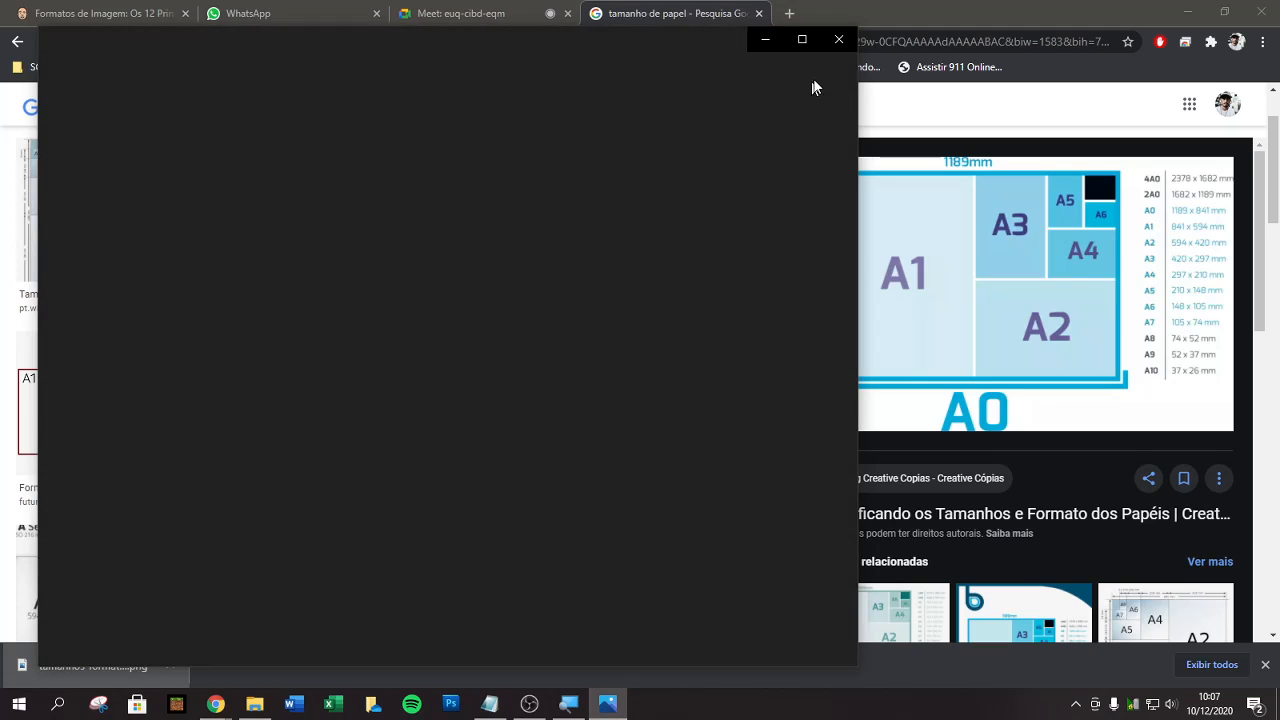
click(802, 39)
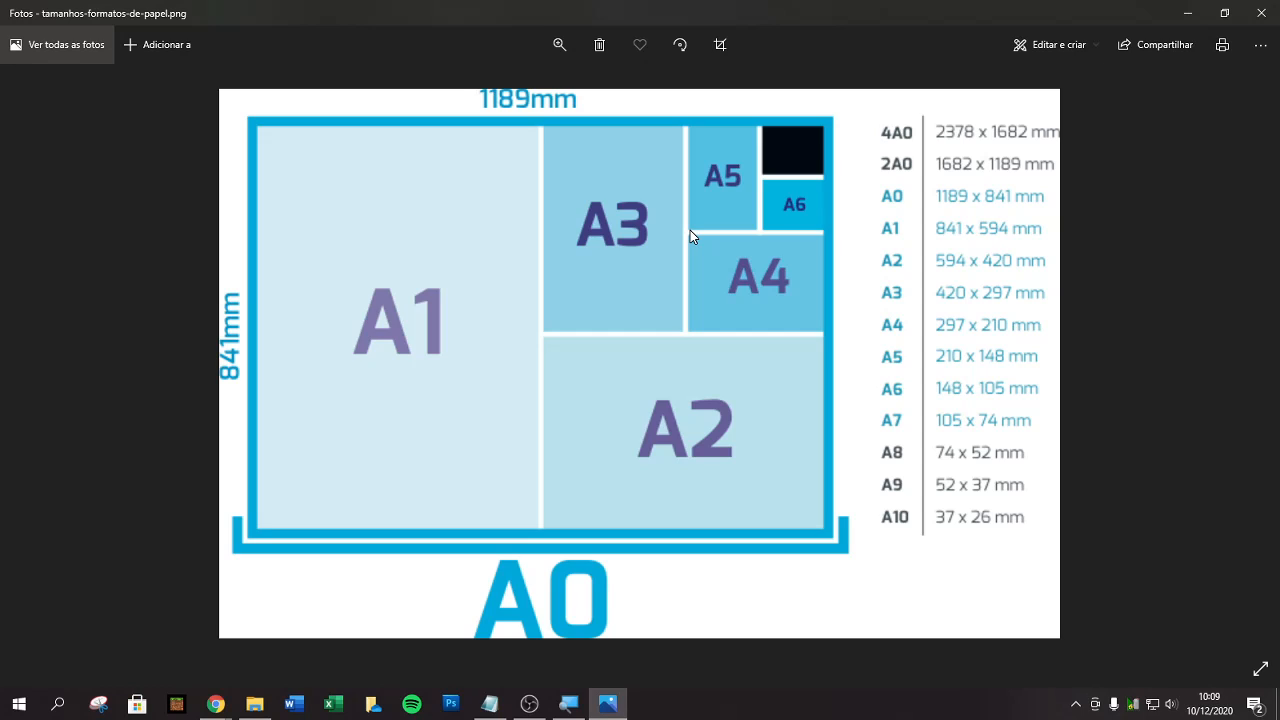
Step: Launch GIMP, start a new image and move its settings dialog away from the toolbox
key(super)
text(gi)
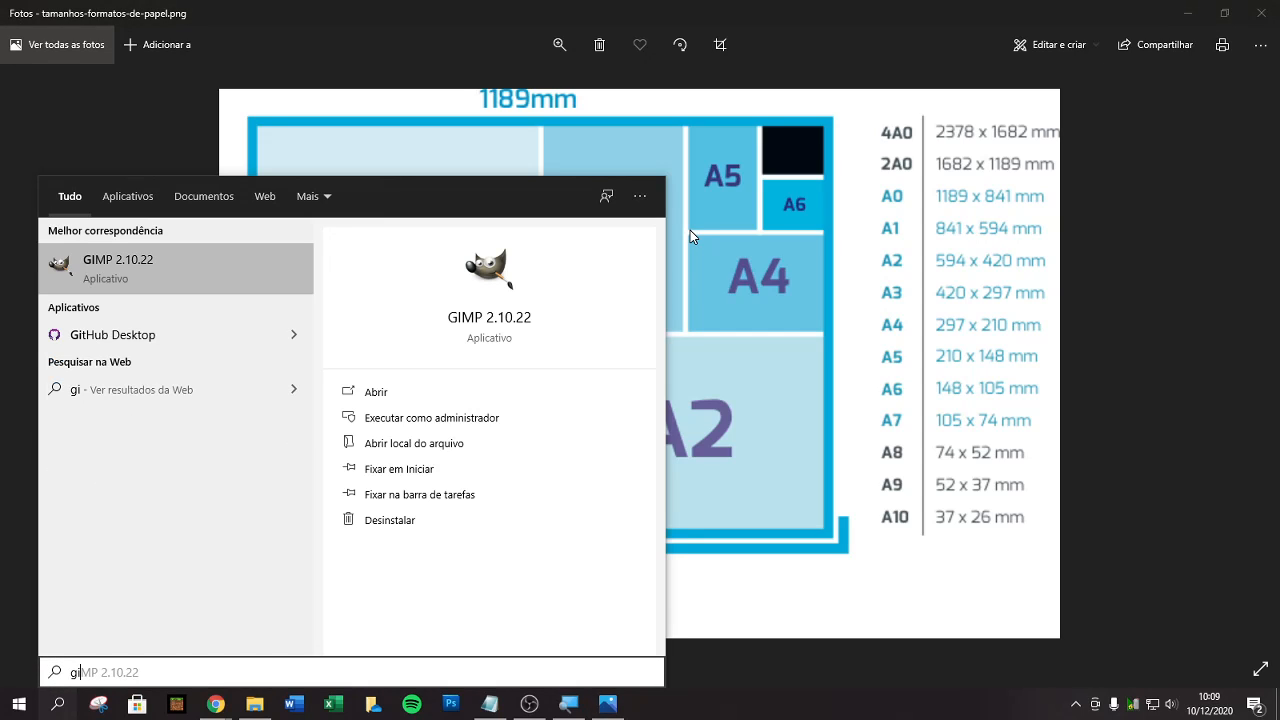
key(Return)
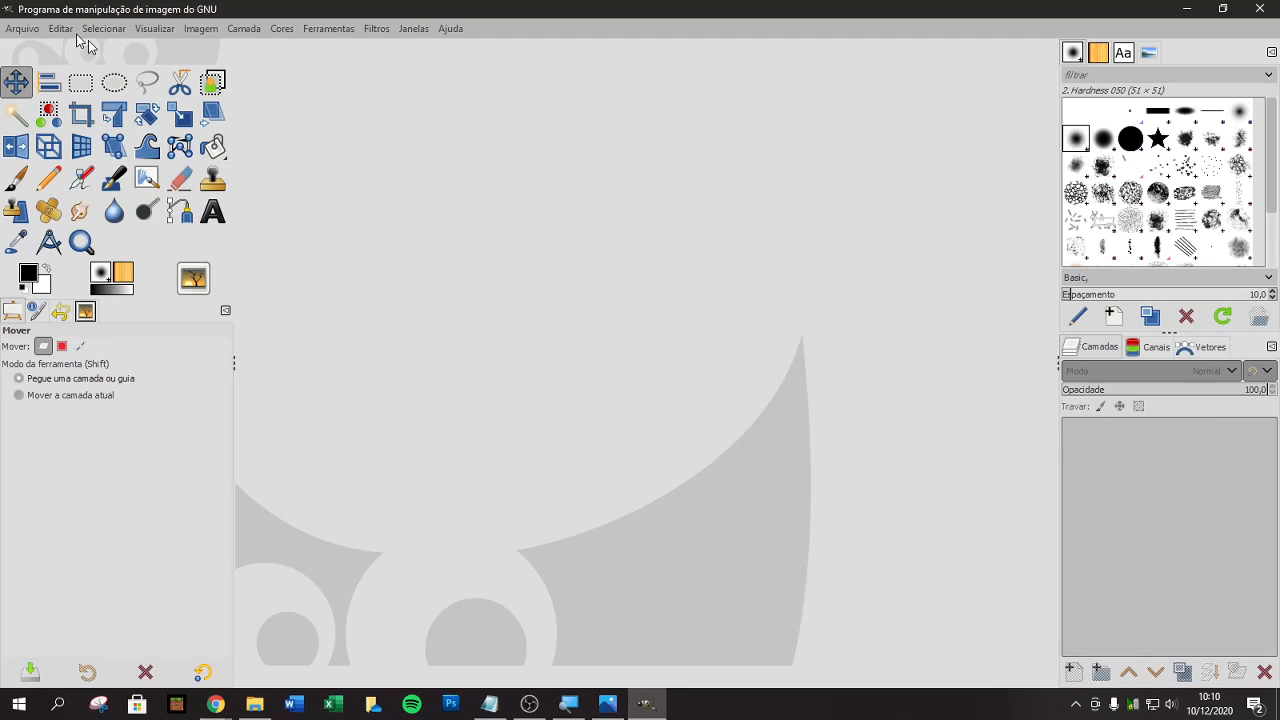
click(29, 32)
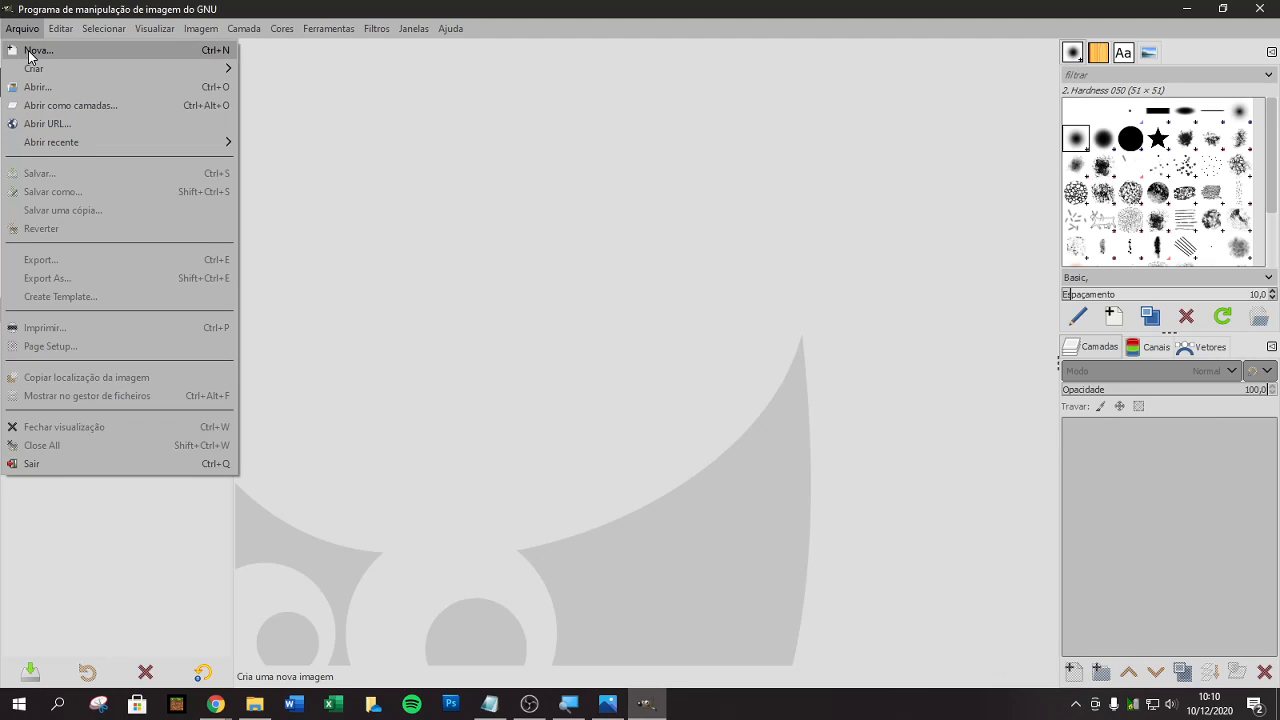
click(40, 49)
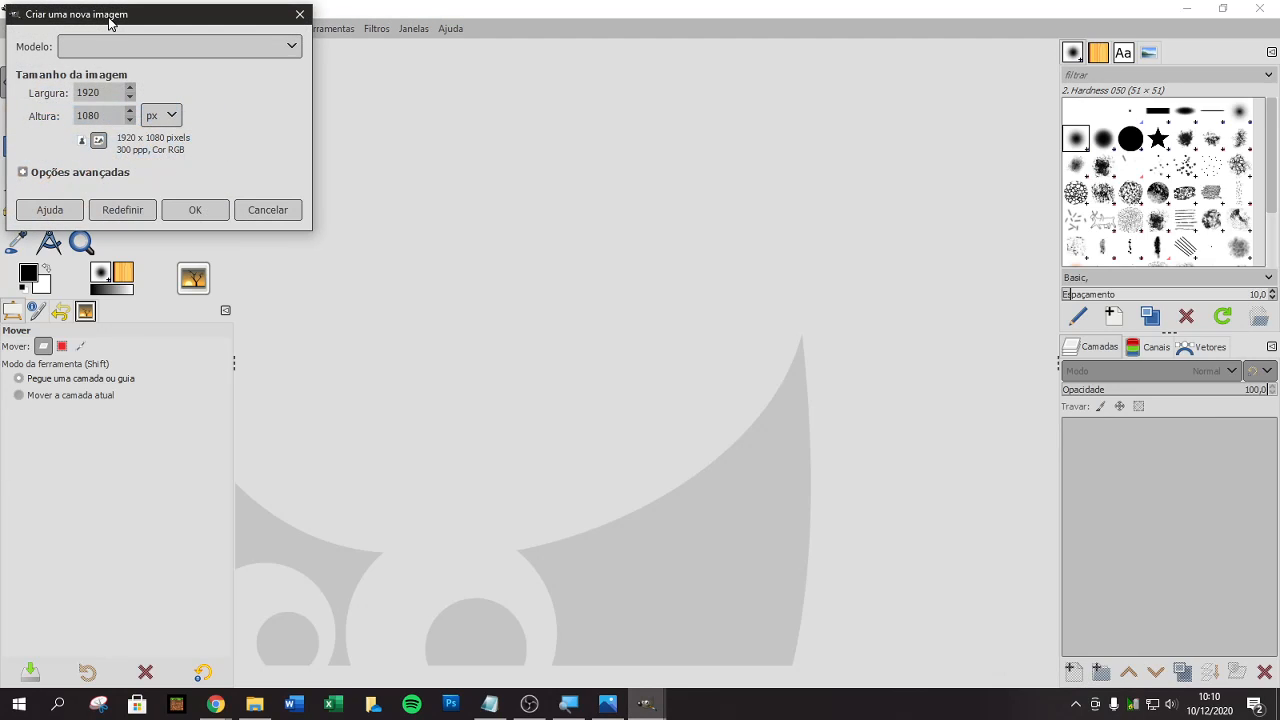
drag(114, 14, 346, 171)
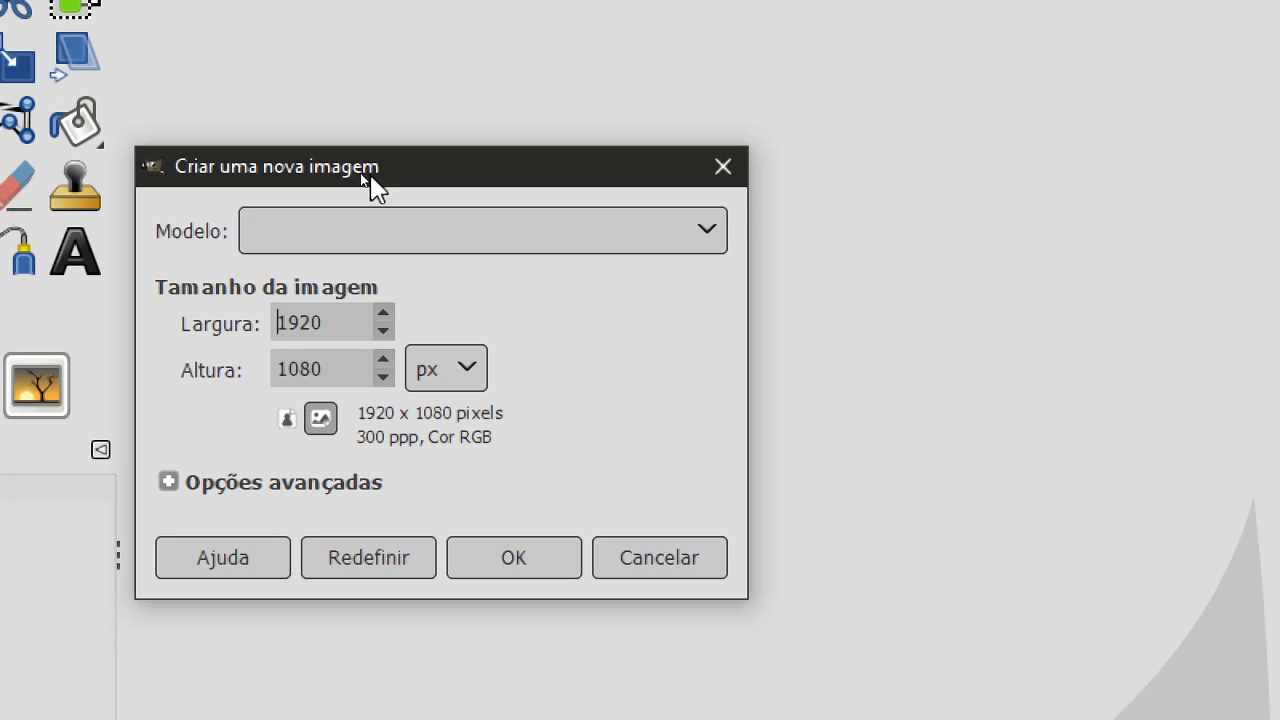
Step: Look through the new image's size templates and choose A4 (300 ppi)
click(427, 228)
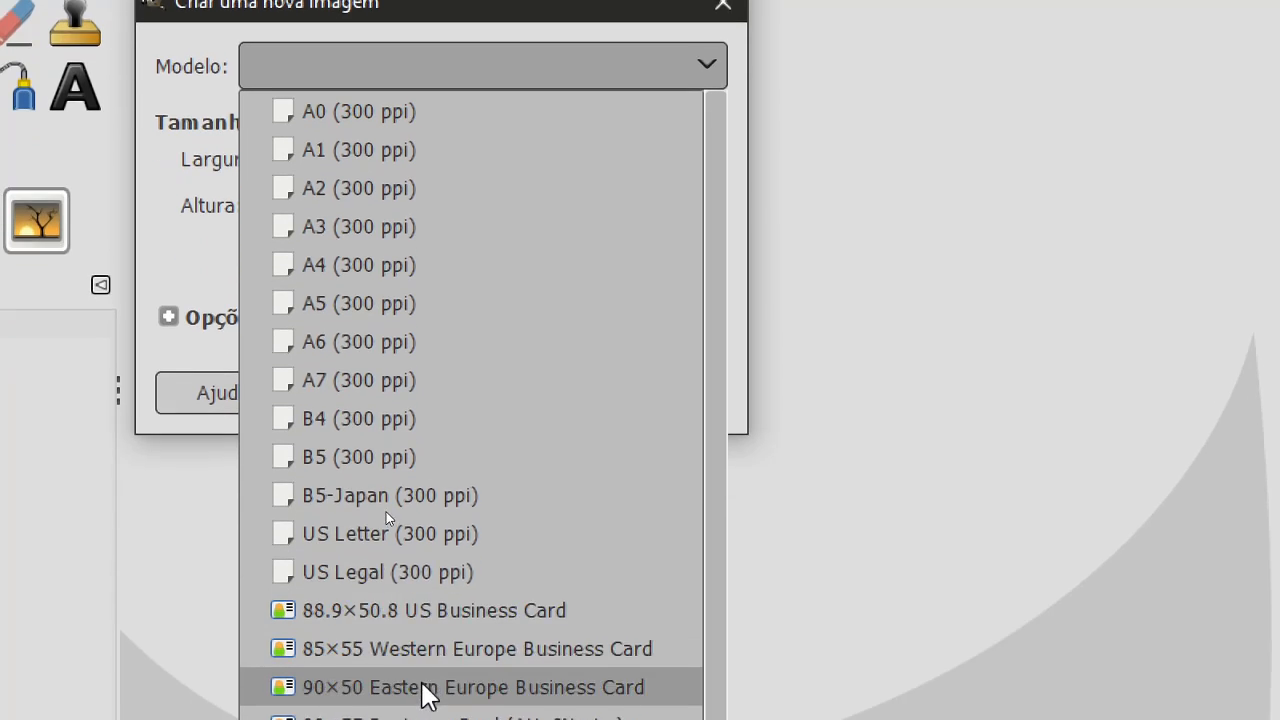
scroll(440, 645, down, 5)
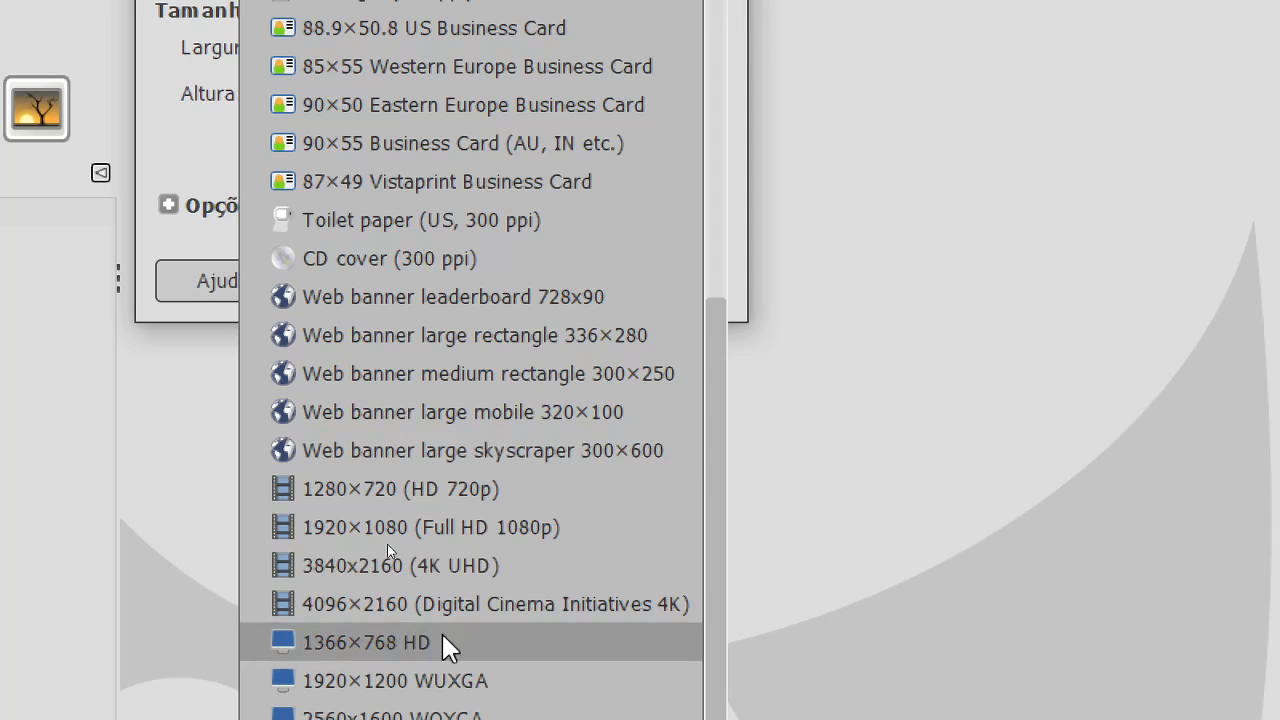
scroll(449, 646, down, 1)
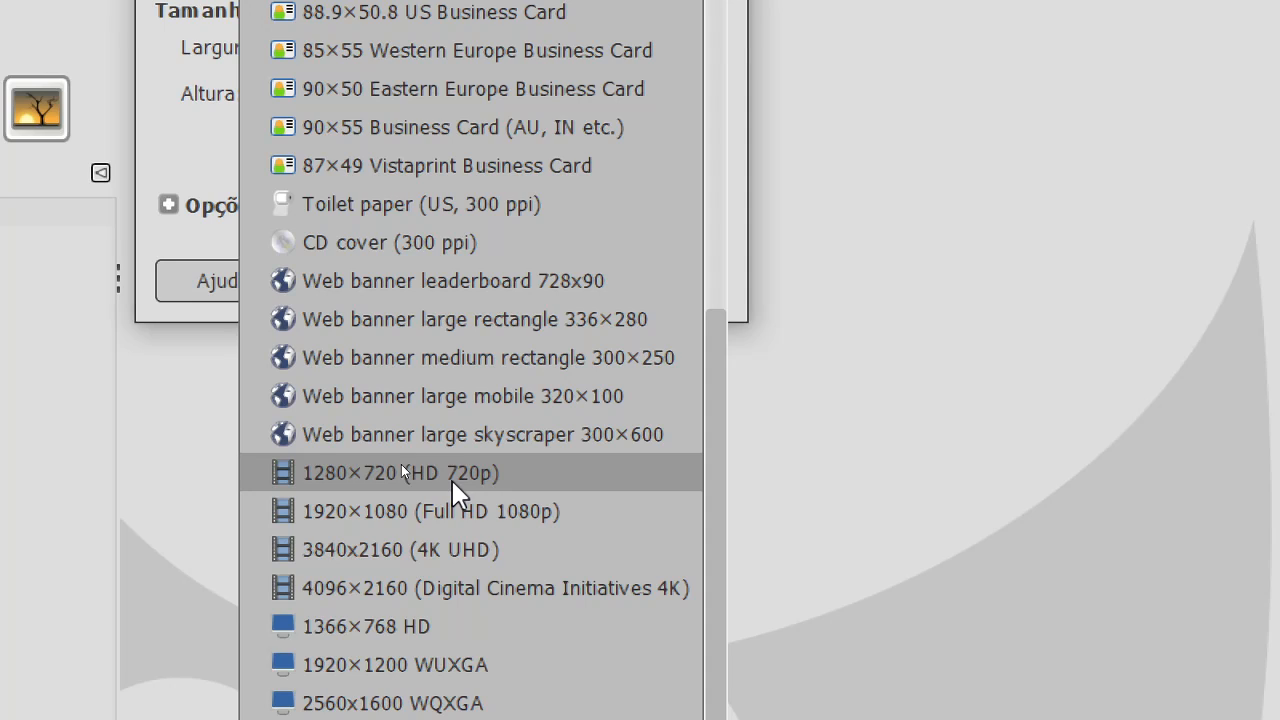
scroll(452, 480, up, 10)
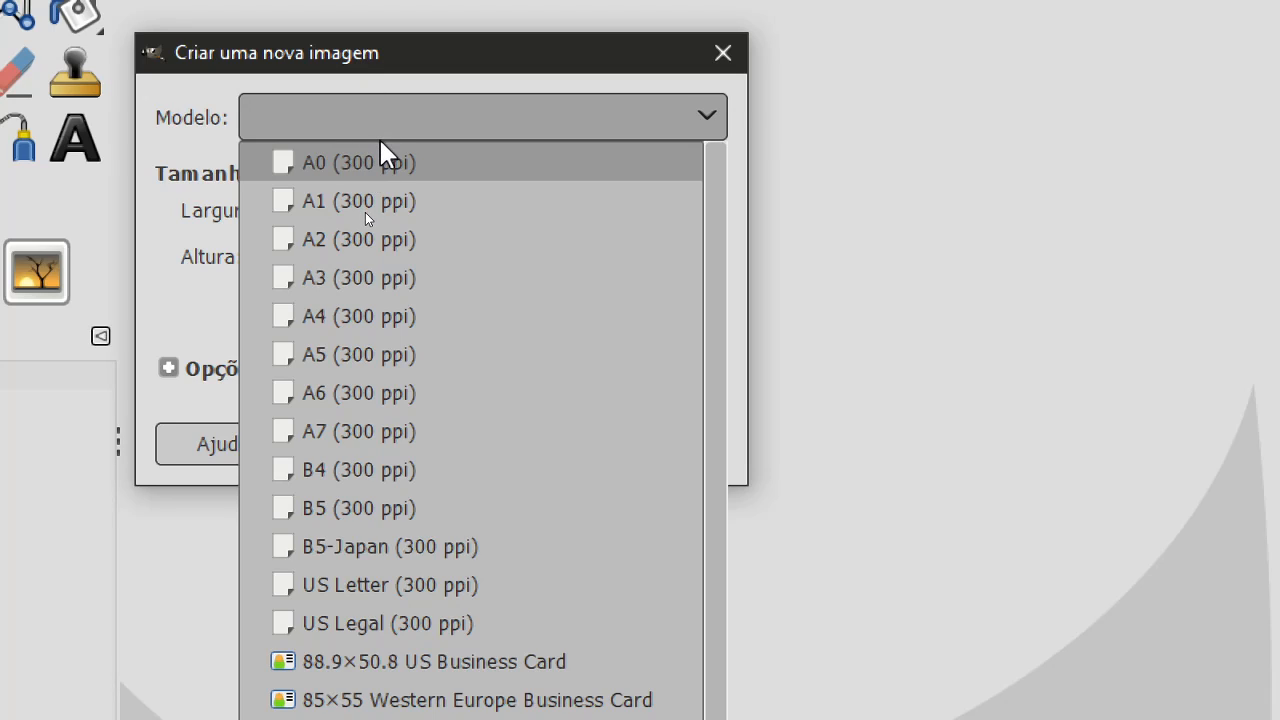
click(346, 316)
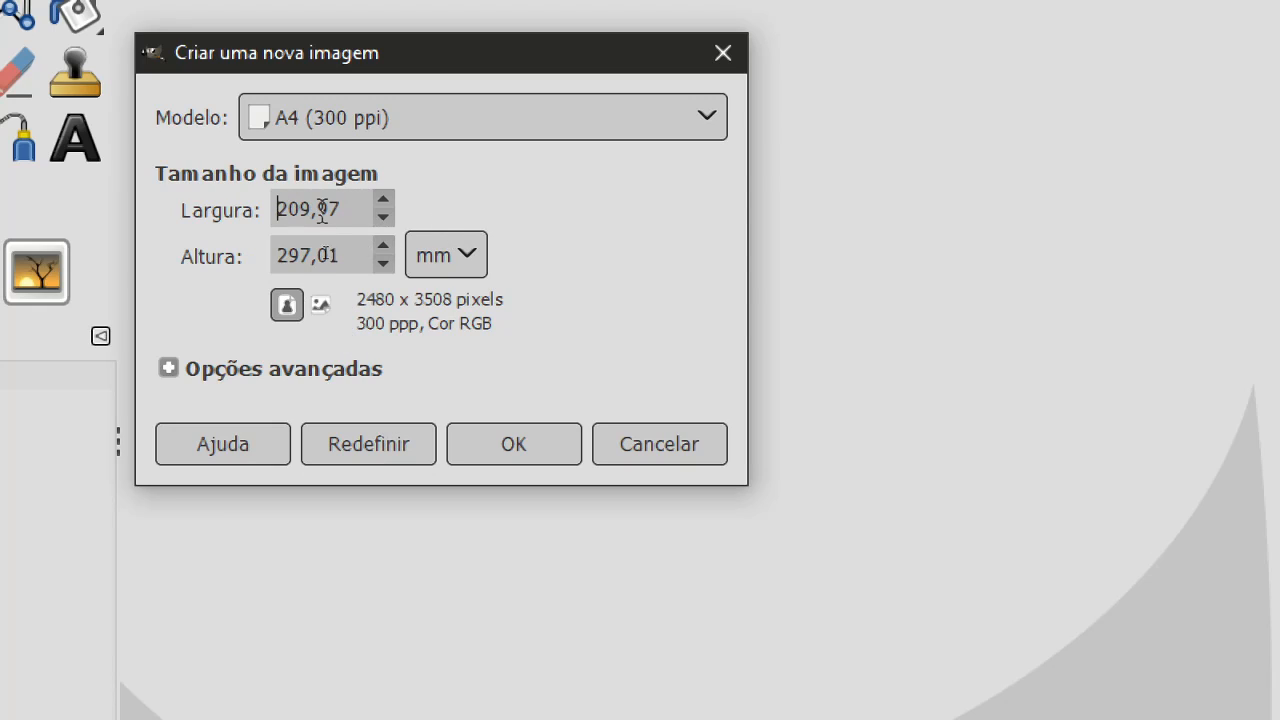
Step: Compare the portrait and landscape orientations for the A4 page, settle on landscape and create the image
click(321, 304)
click(286, 304)
click(320, 304)
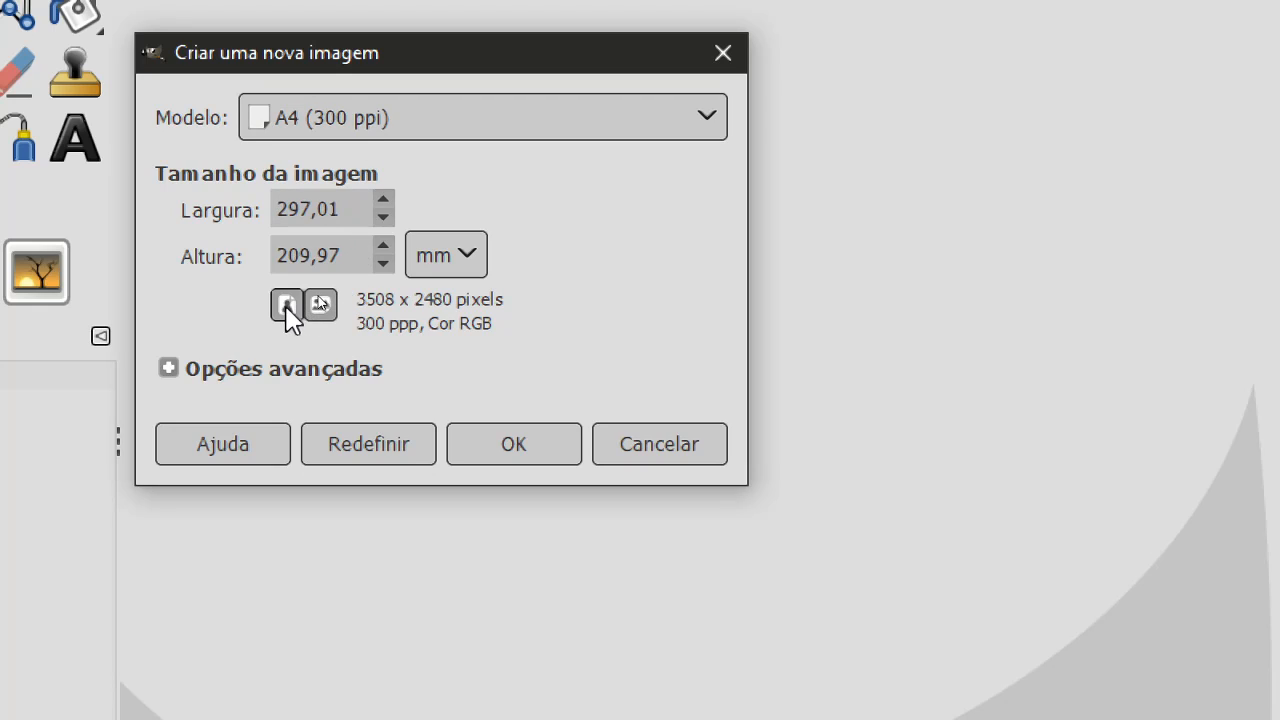
click(286, 305)
click(320, 304)
click(286, 305)
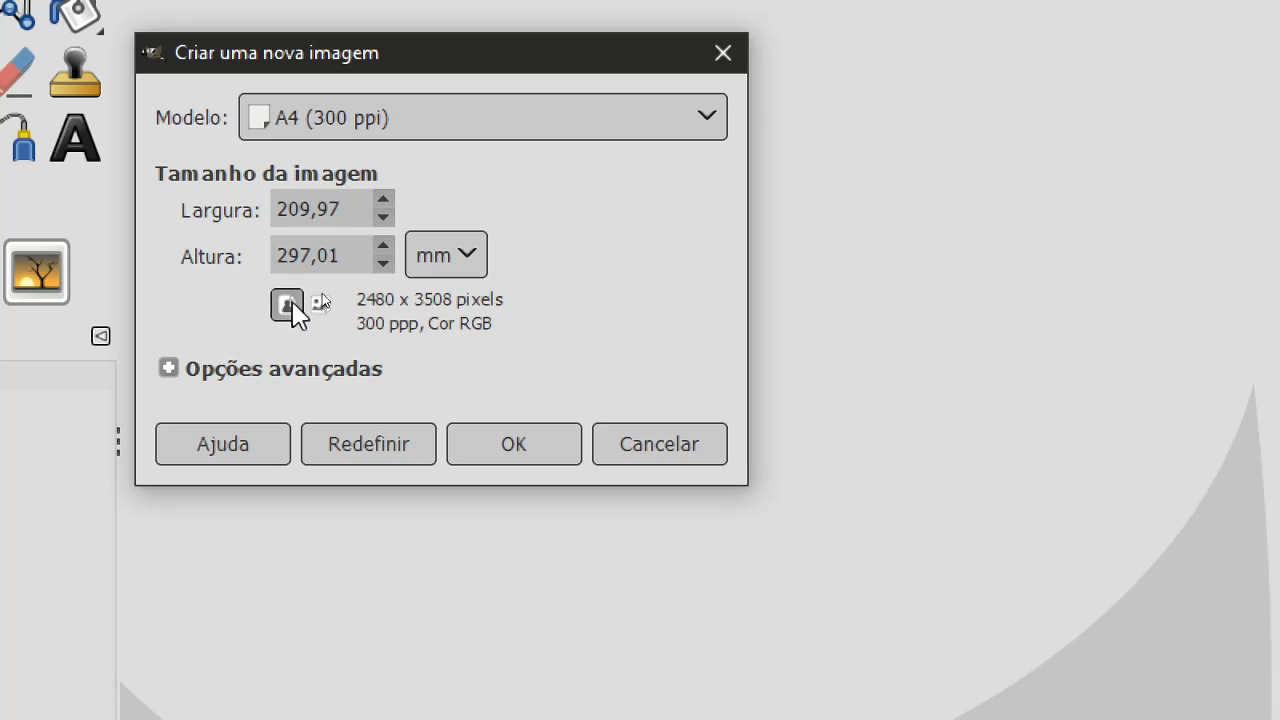
click(320, 303)
click(286, 305)
click(320, 304)
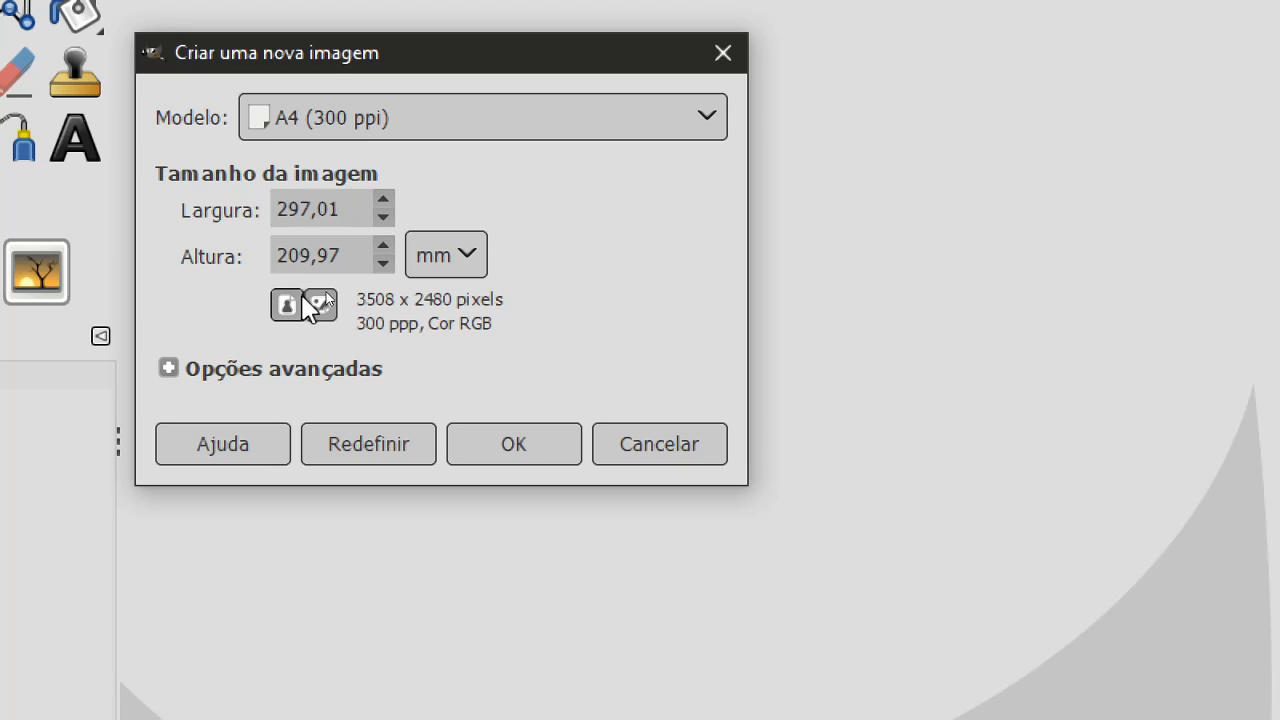
click(565, 474)
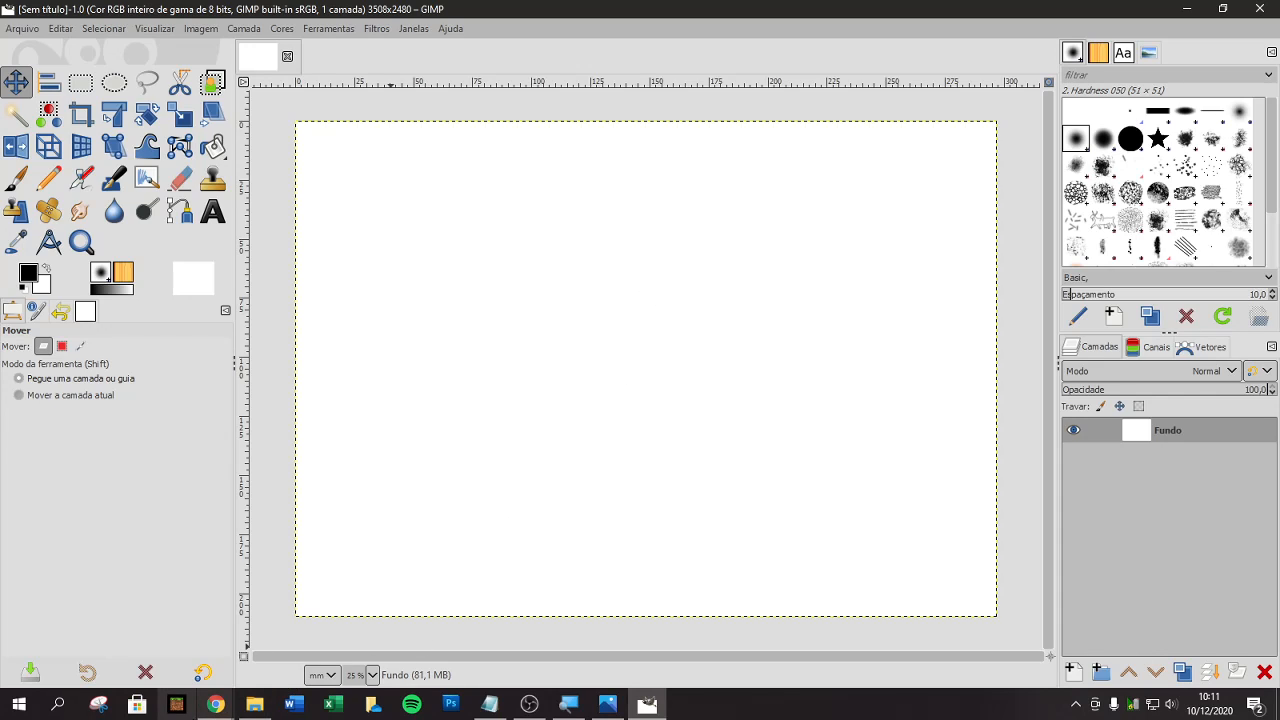
Step: Switch to Chrome, close the paper size search and Formatos de Imagem tabs, snap the browser to the right half and return to GIMP
click(215, 704)
click(193, 655)
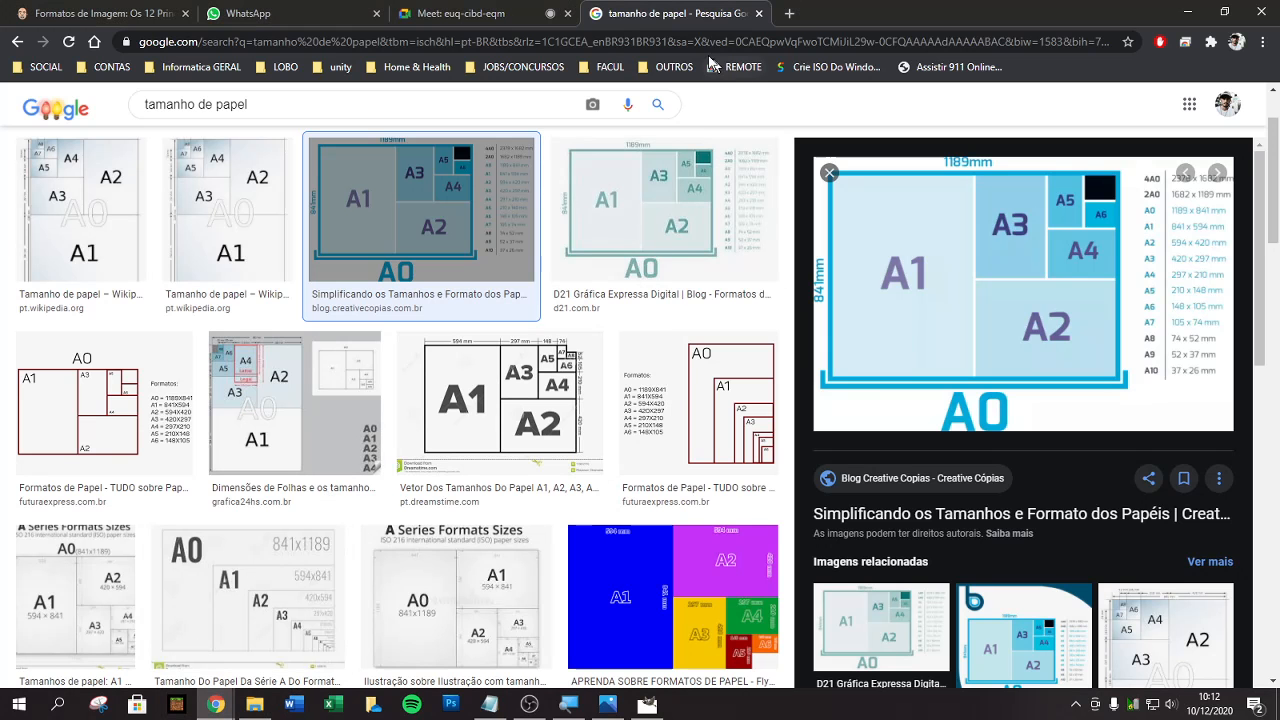
click(759, 13)
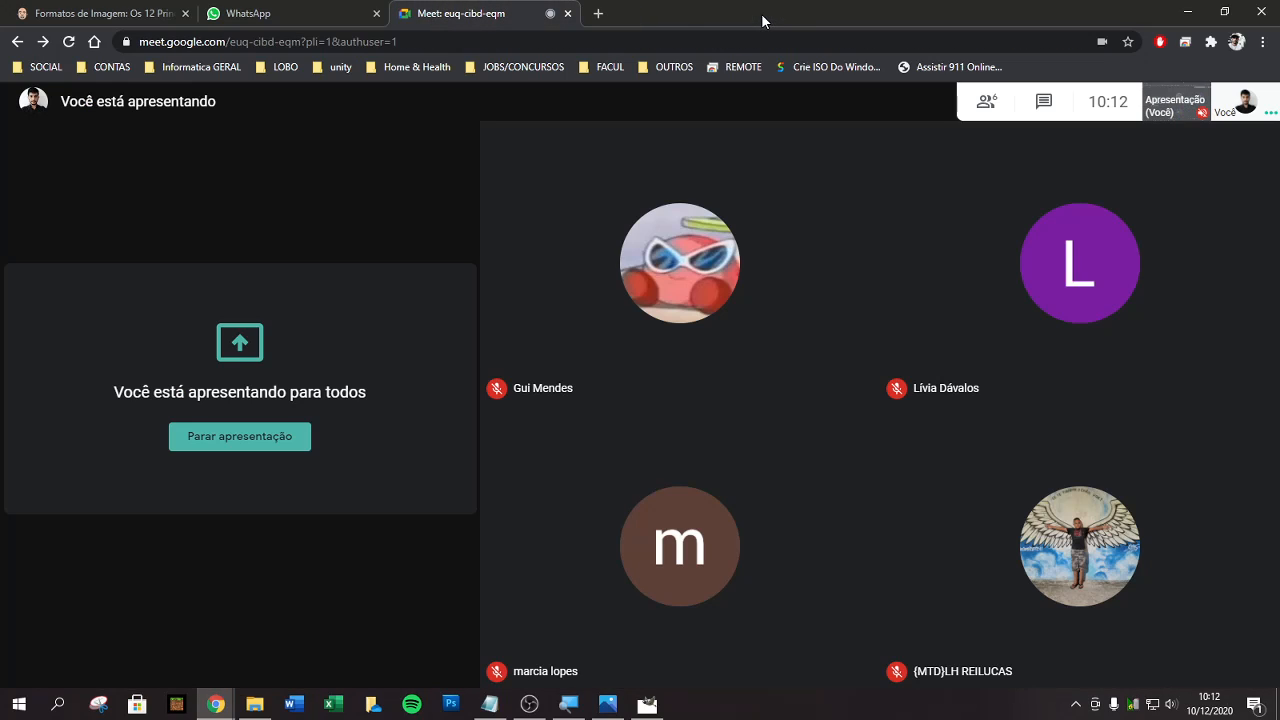
key(super+Right)
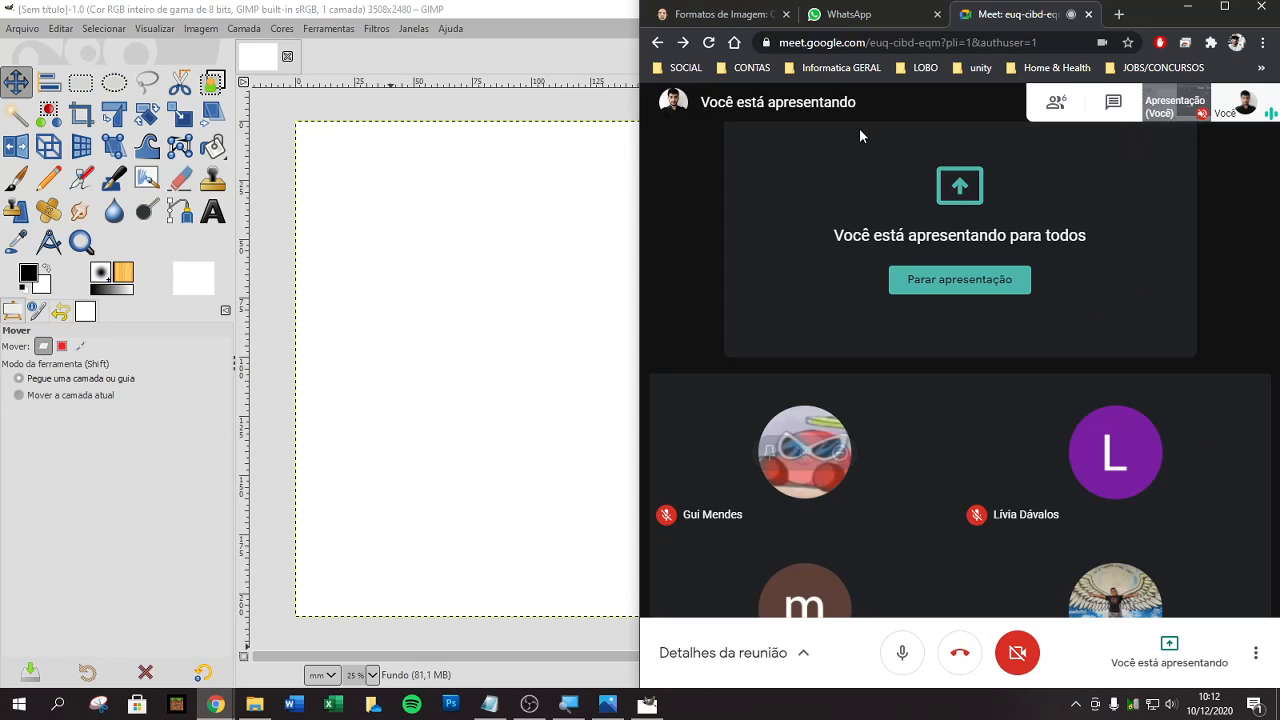
click(786, 14)
double_click(585, 14)
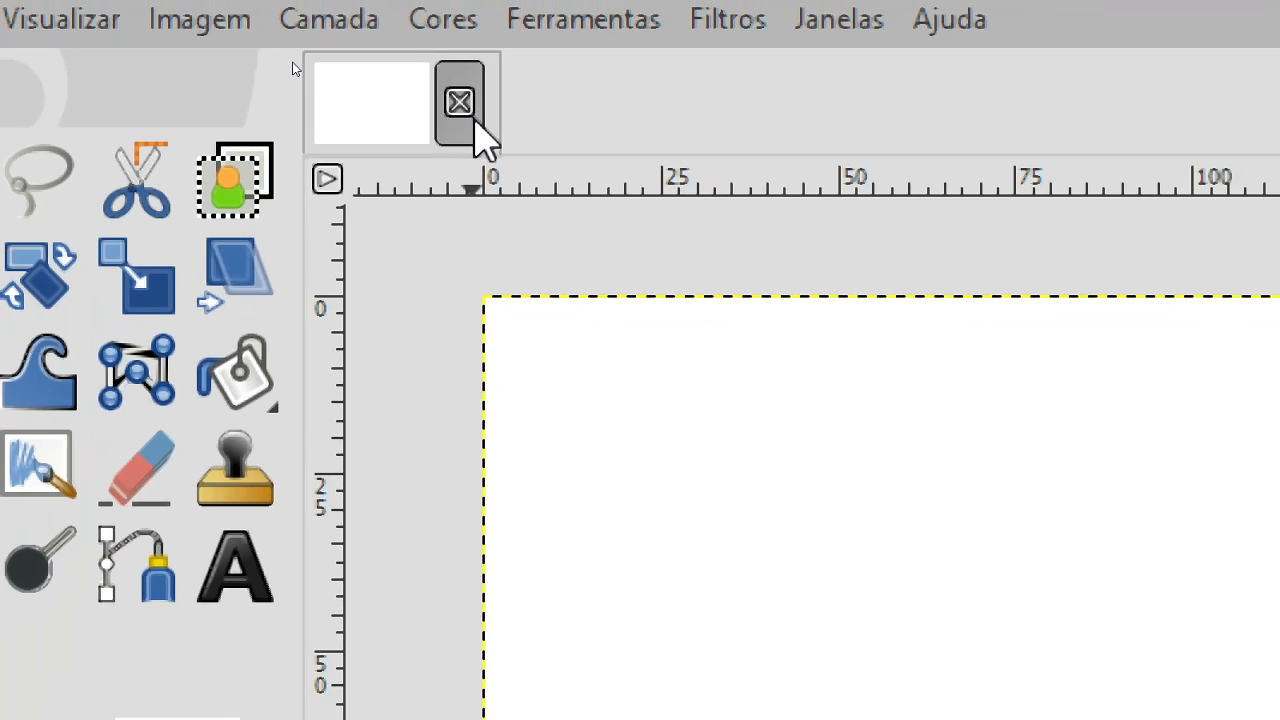
Step: Place margin guides on all four sides of the page: horizontal at about 18 and 200 mm, vertical at about 14 and 283 mm
drag(505, 170, 510, 321)
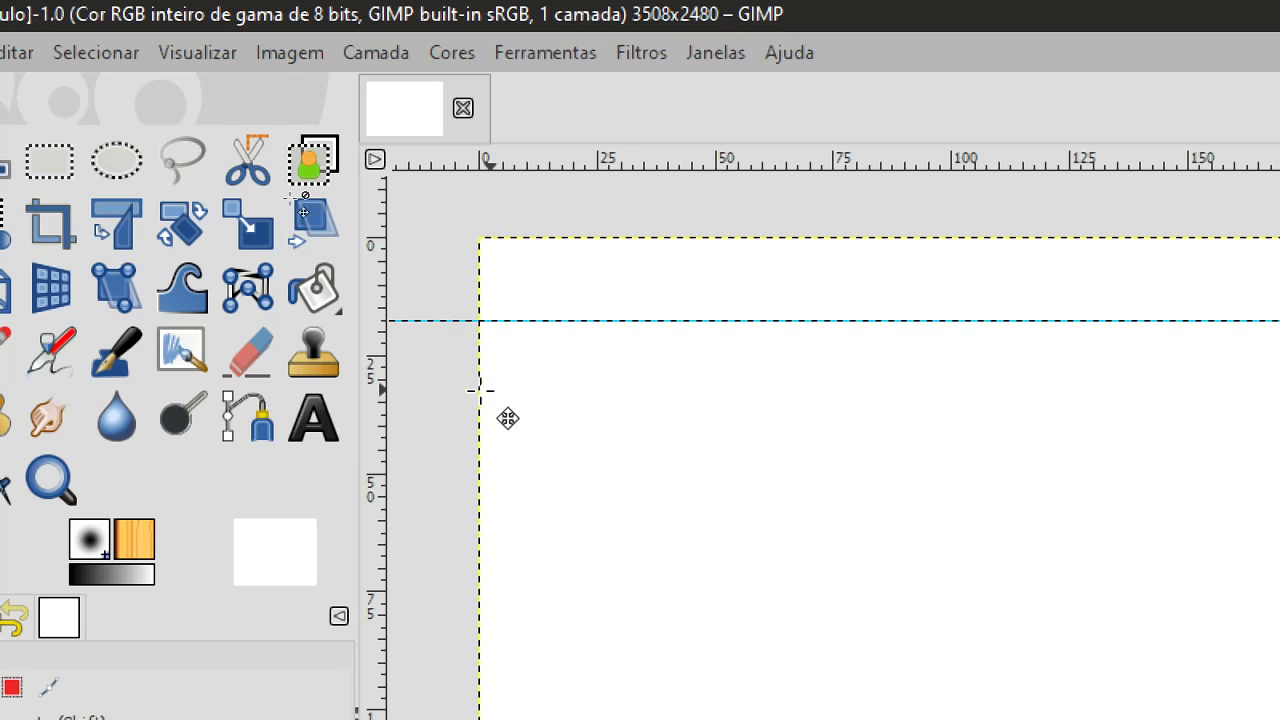
drag(376, 444, 551, 458)
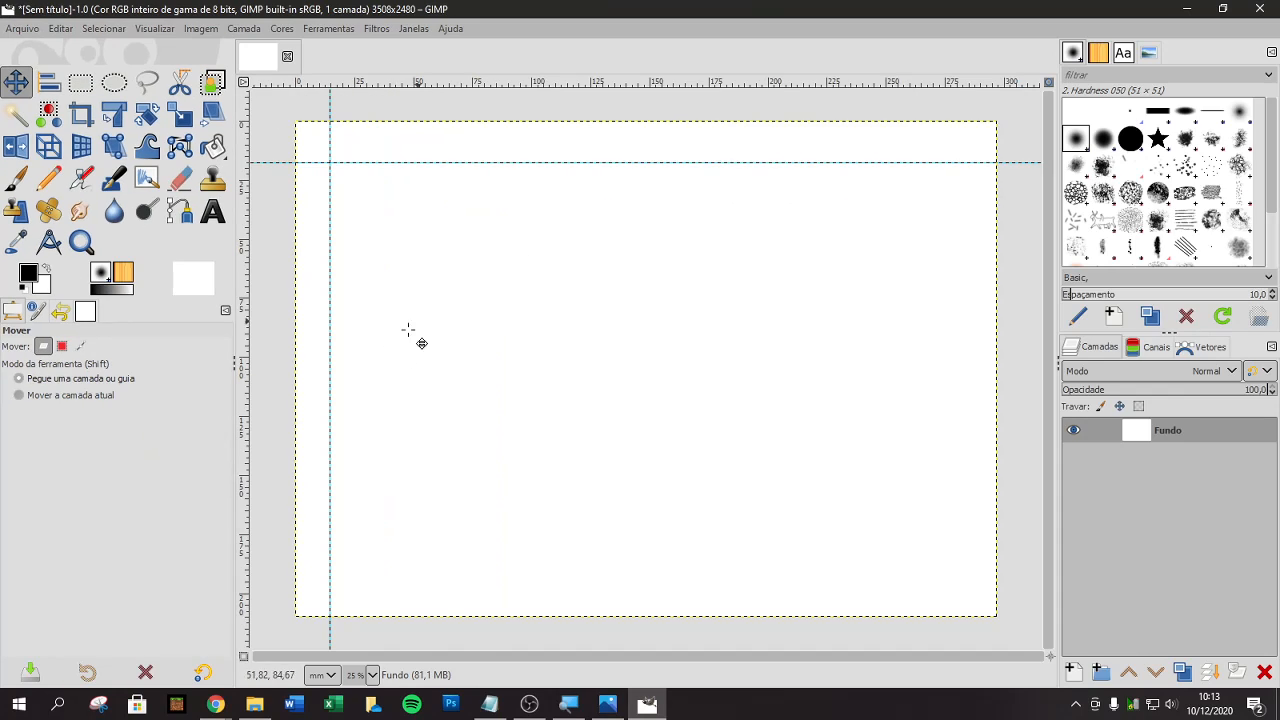
drag(246, 376, 966, 377)
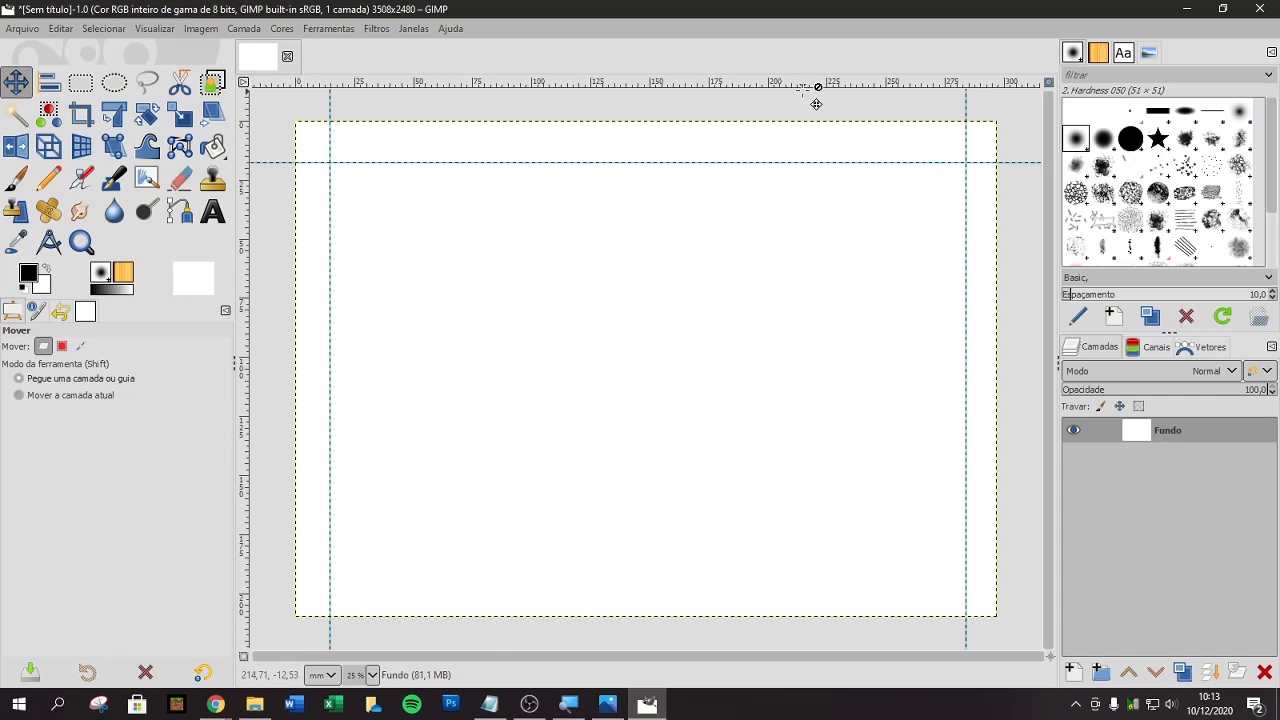
drag(806, 88, 784, 593)
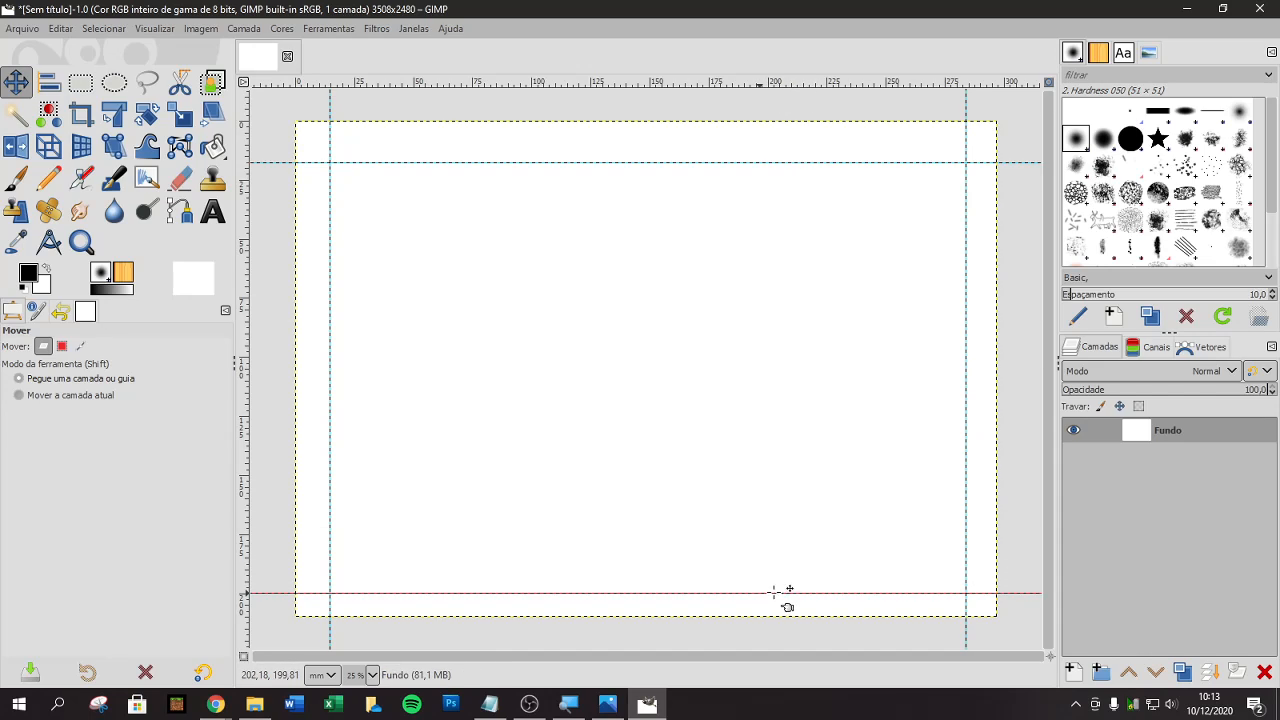
Step: Open Horizonte.xcf as a layer, test it against the right margin guide and place it in the page's lower-right area within the margins
click(14, 28)
click(47, 105)
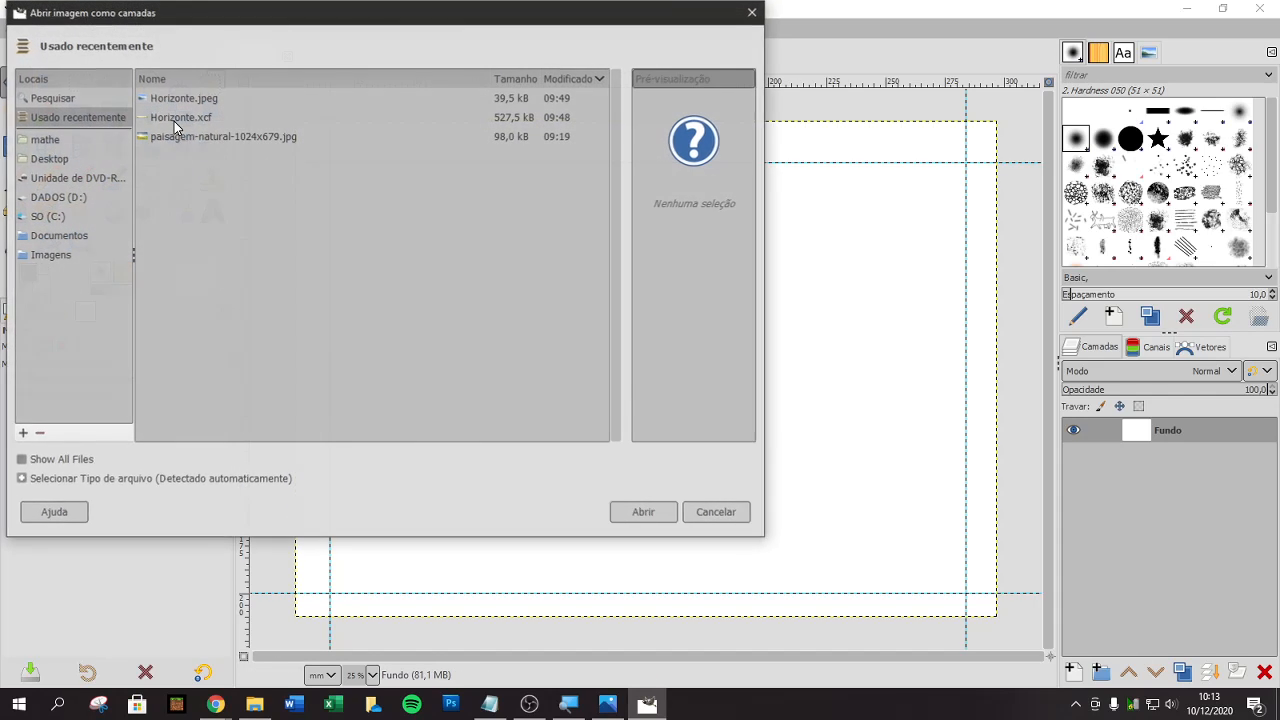
double_click(248, 117)
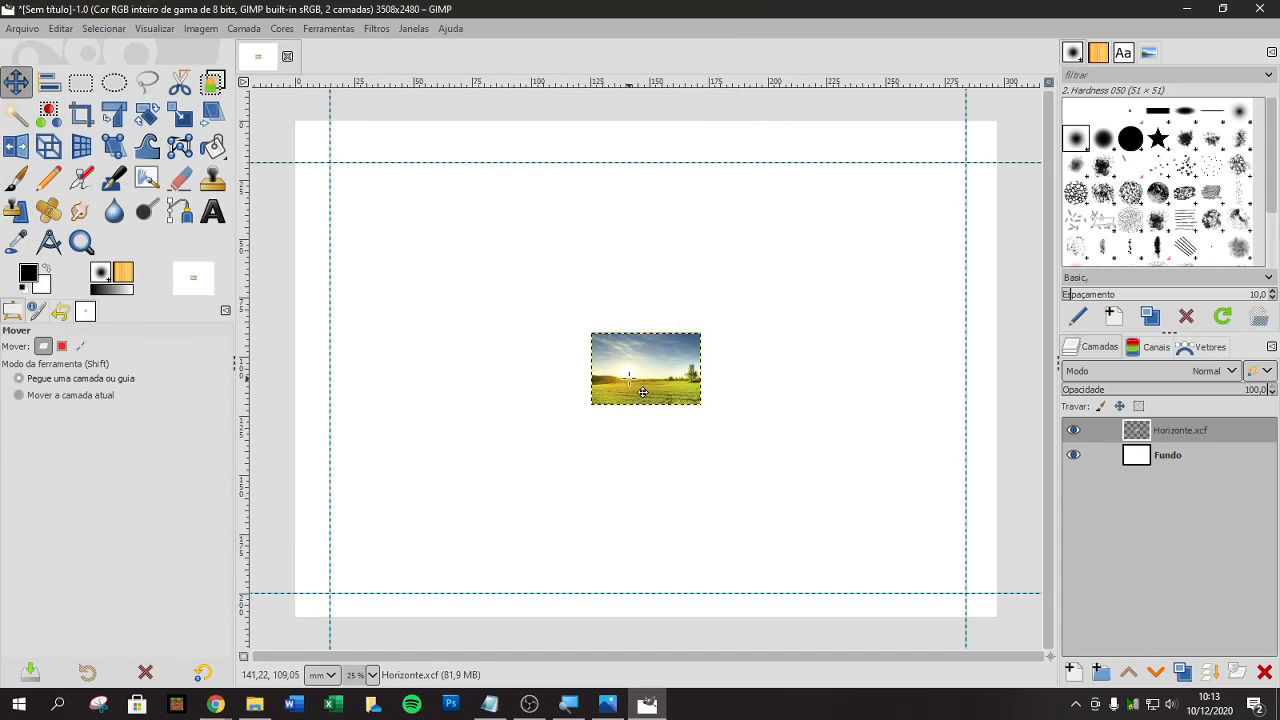
drag(643, 392, 968, 317)
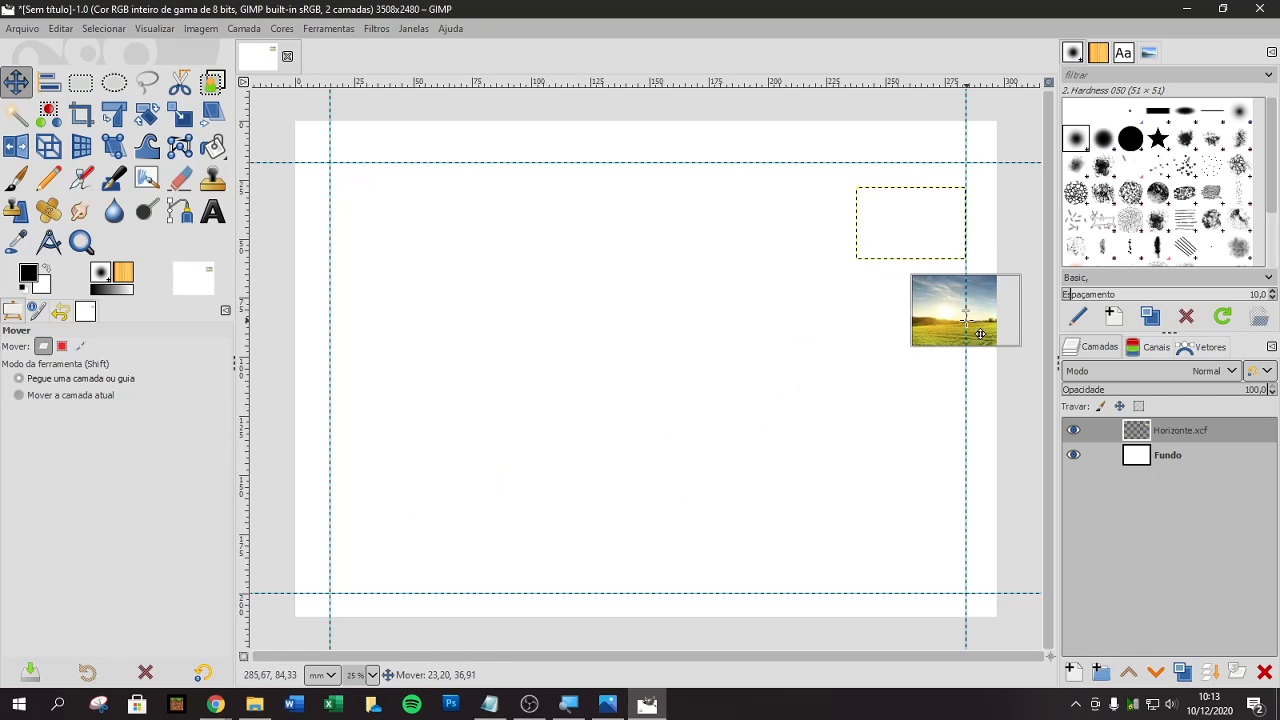
drag(940, 341, 847, 503)
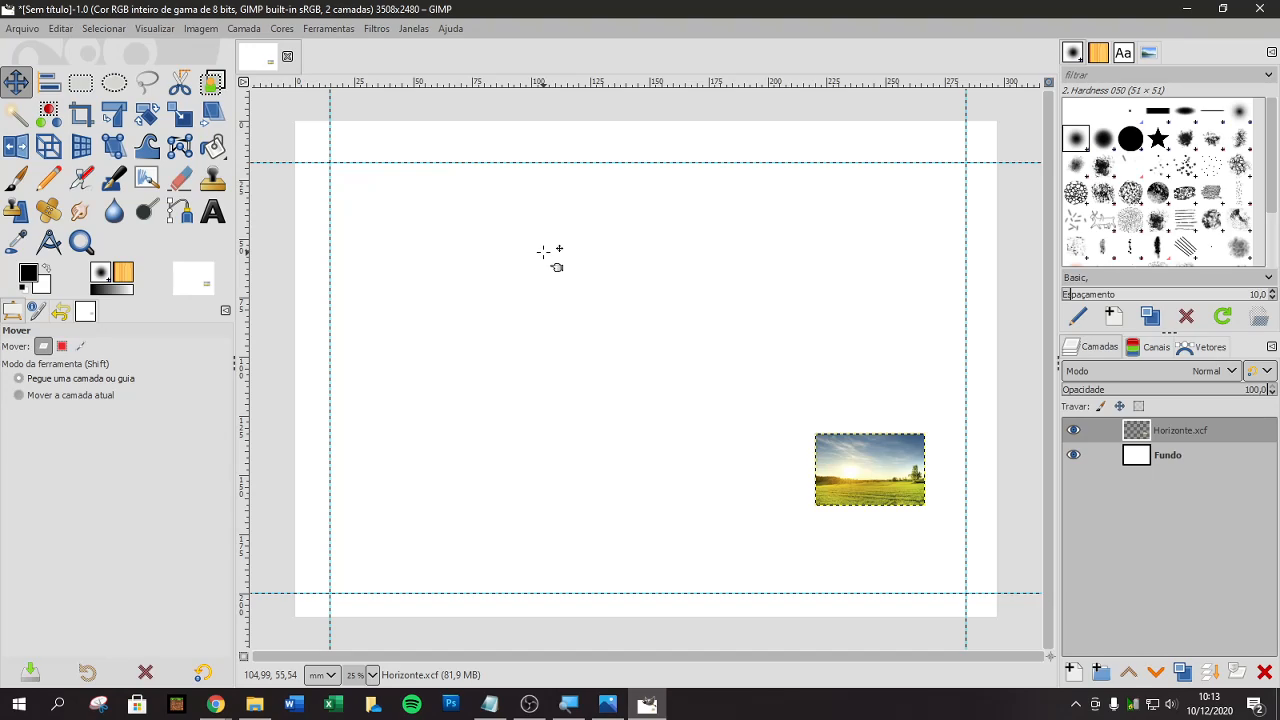
click(160, 29)
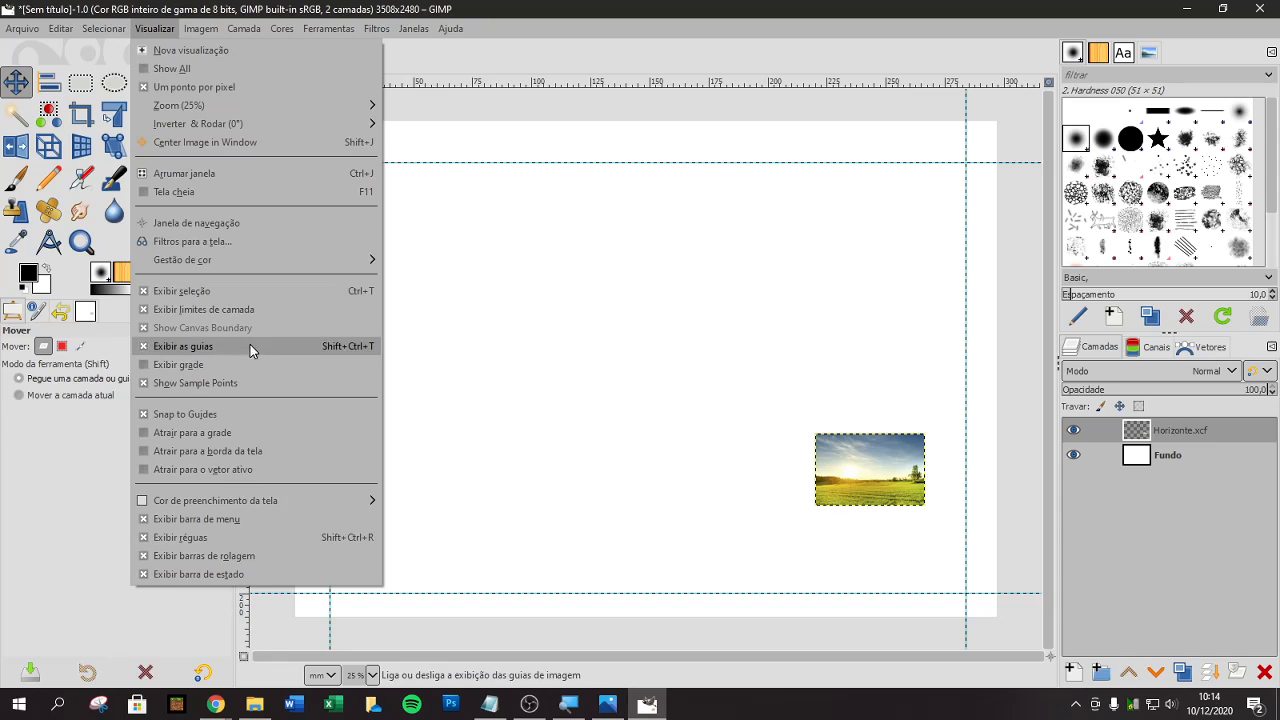
click(265, 178)
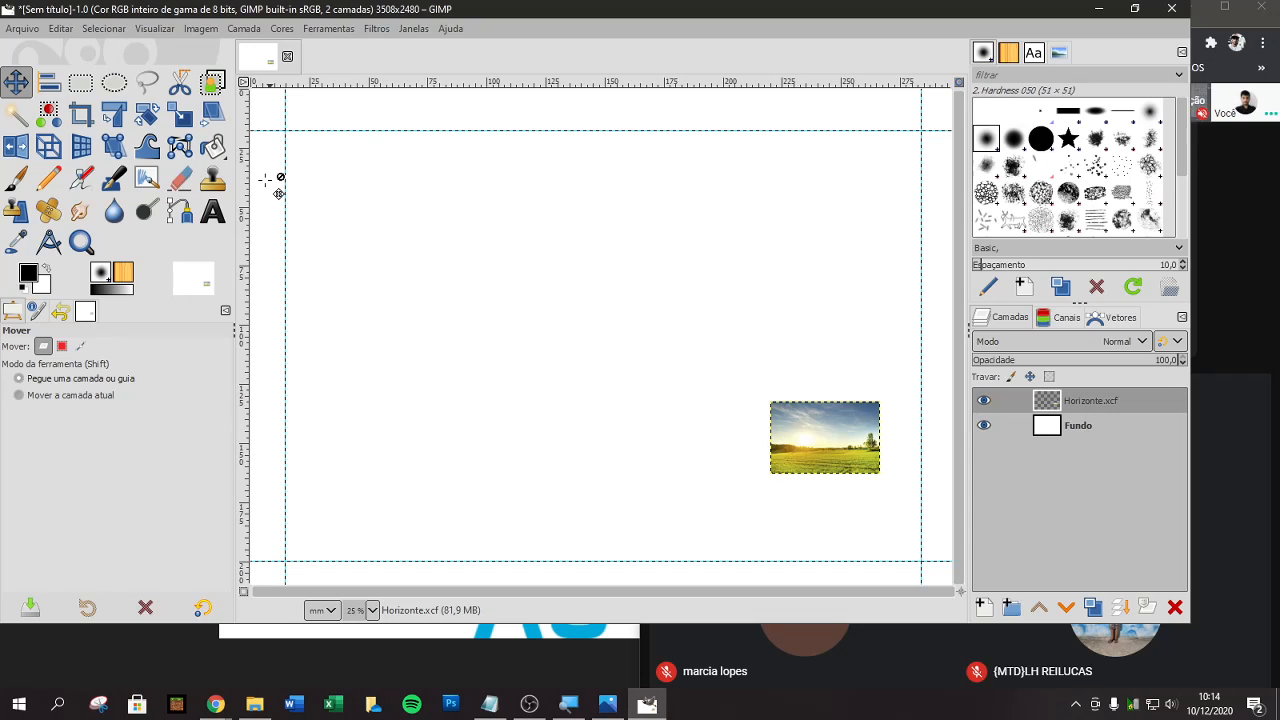
click(1134, 8)
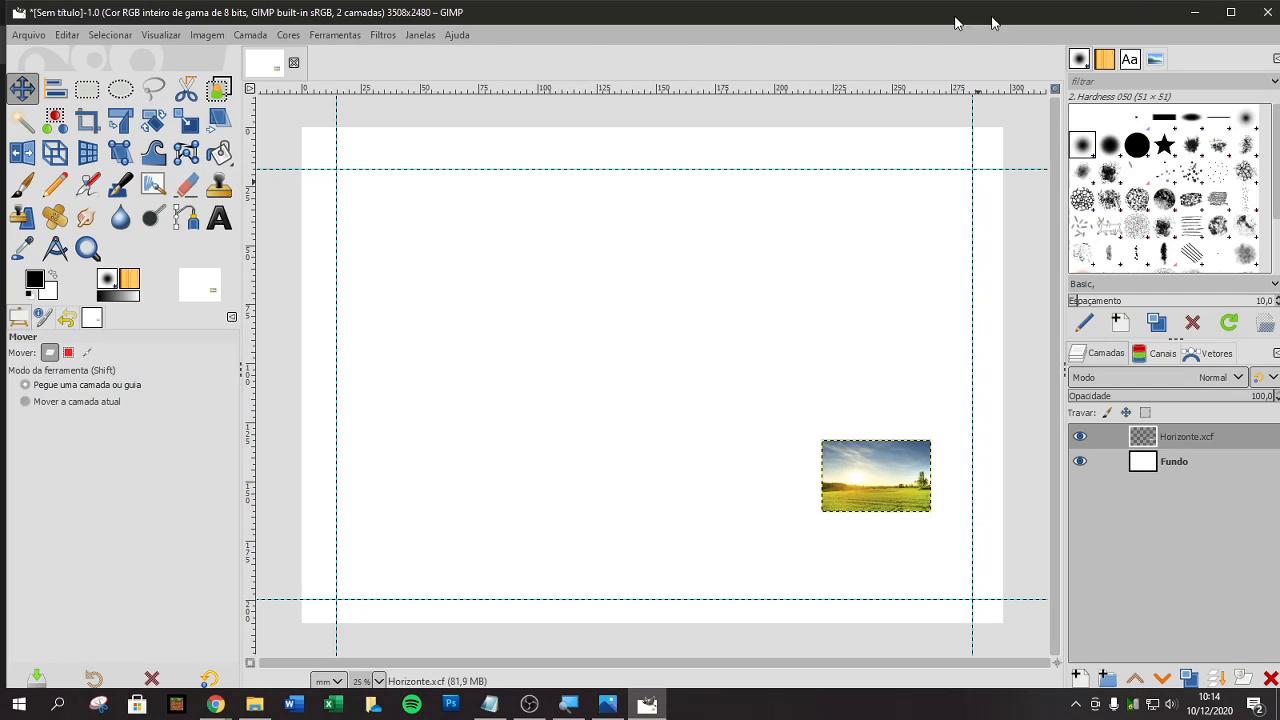
Step: Turn on the grid display (Exibir grade) for the A4 page
click(158, 35)
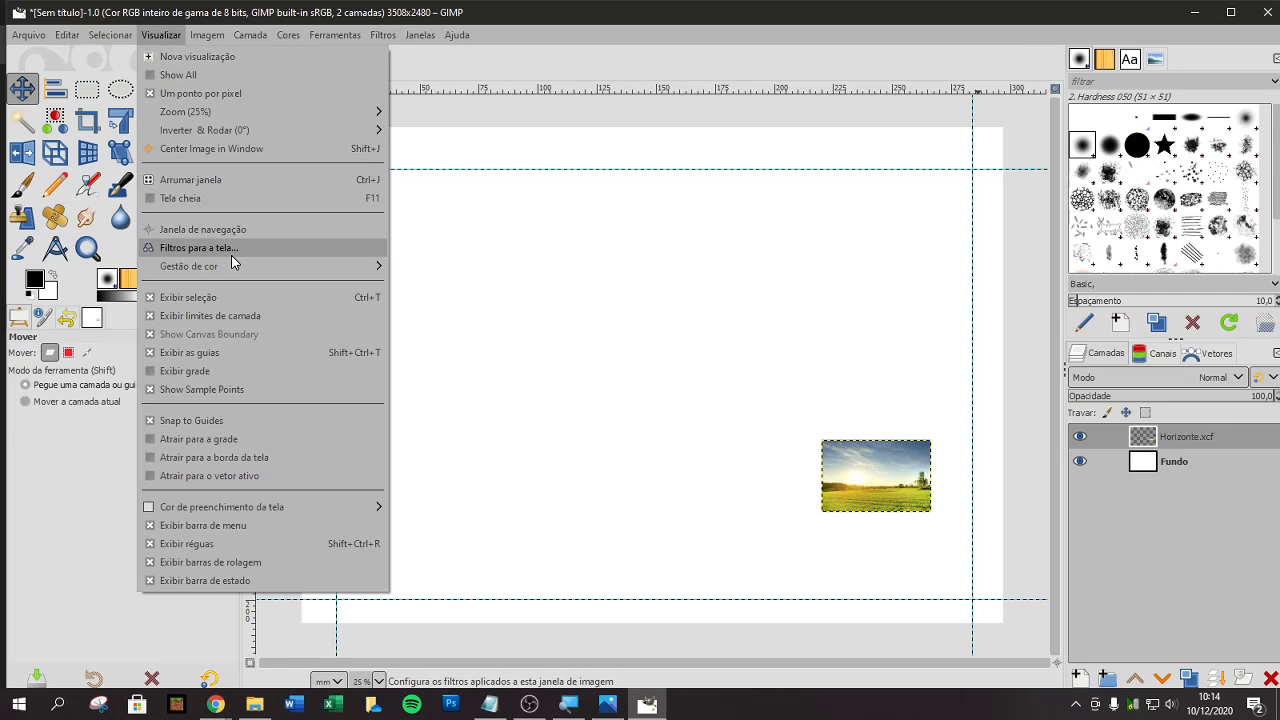
mouse_move(236, 274)
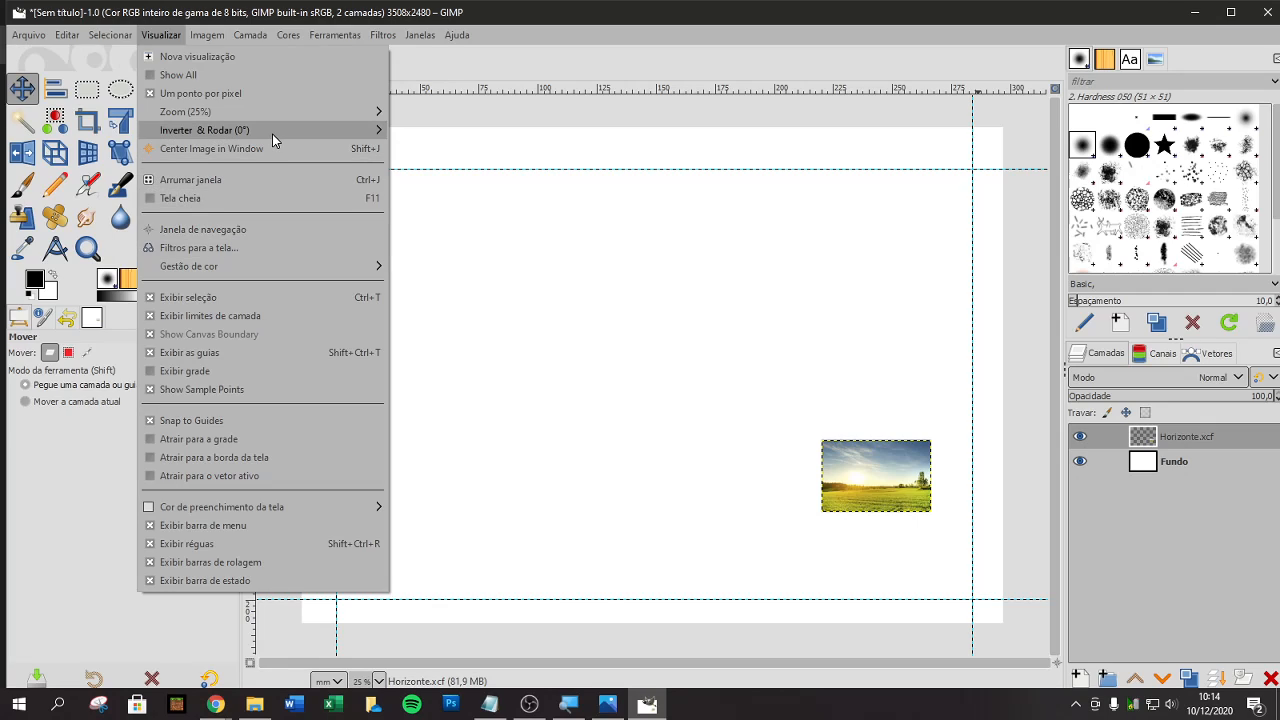
mouse_move(272, 131)
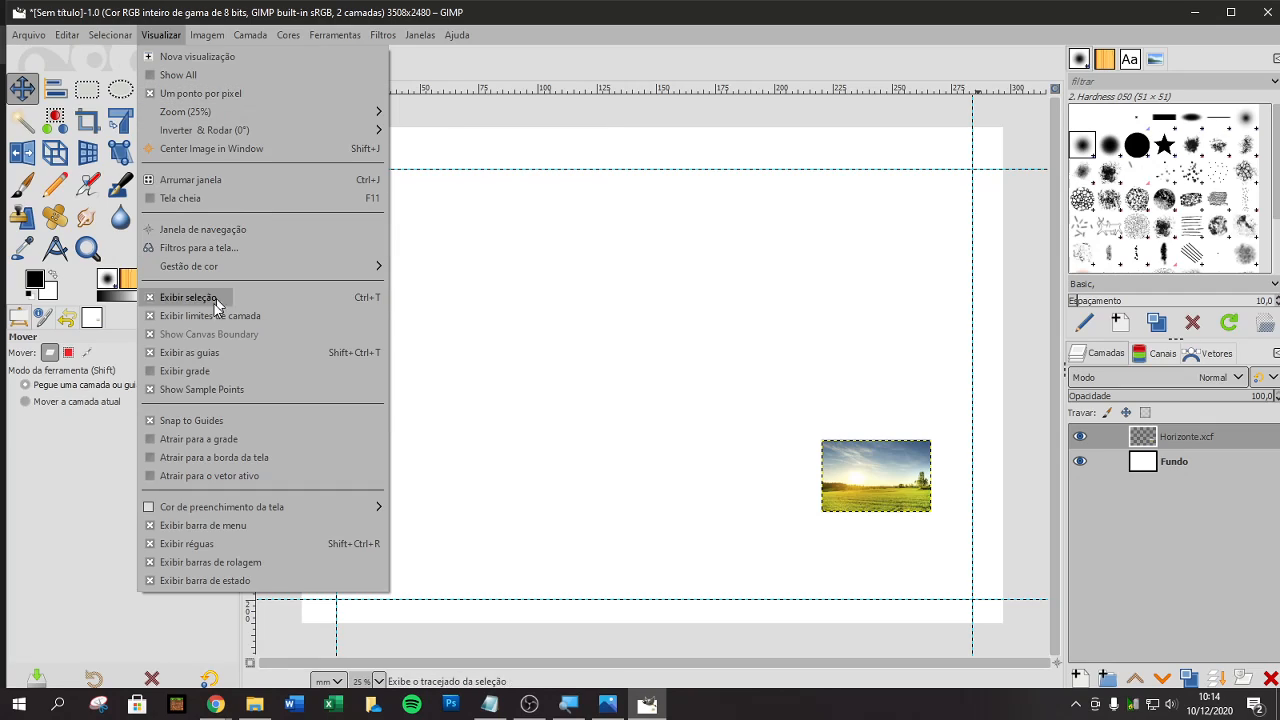
click(165, 371)
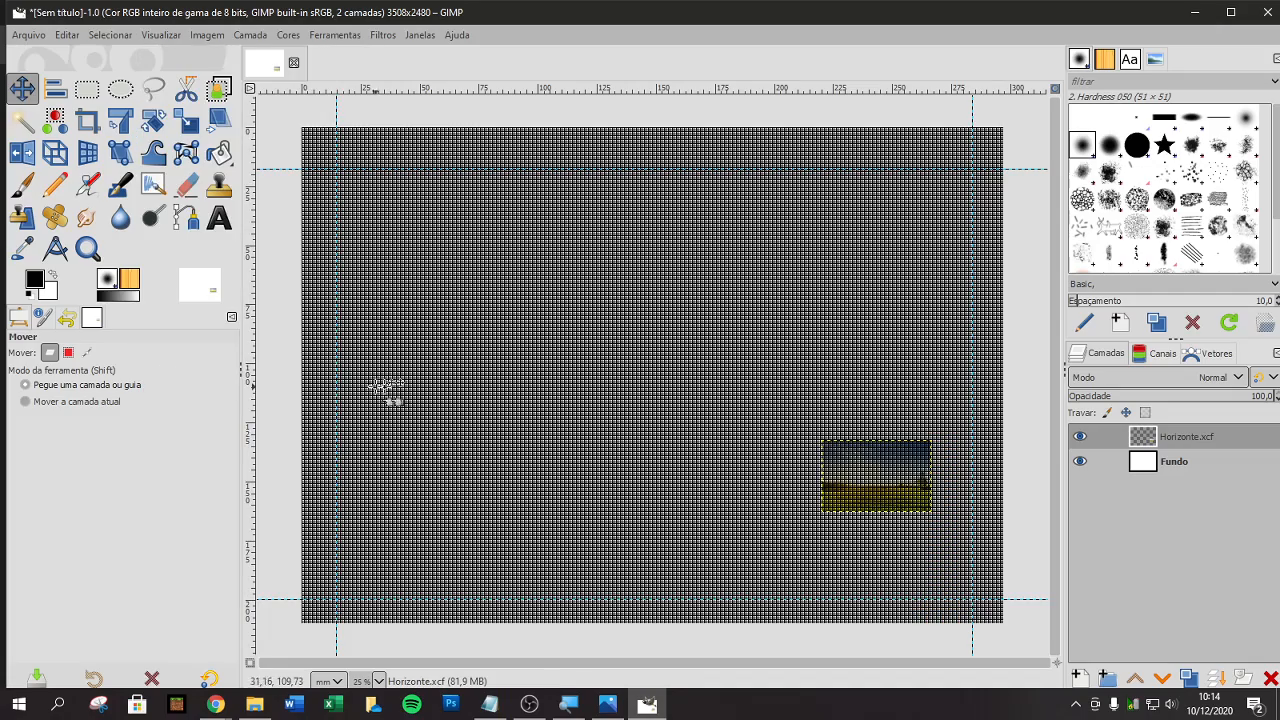
Step: Examine the grid lines close up, both on the blank page and over the landscape photo
scroll(757, 452, up, 8)
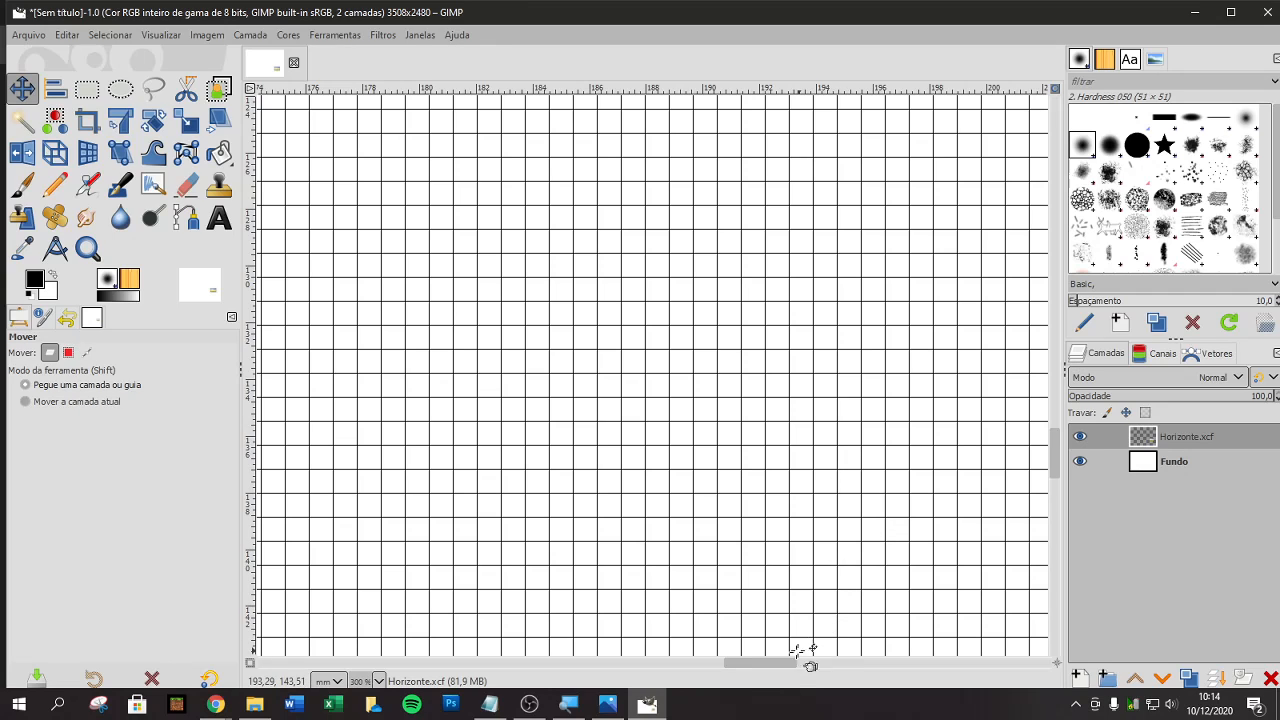
drag(757, 665, 871, 668)
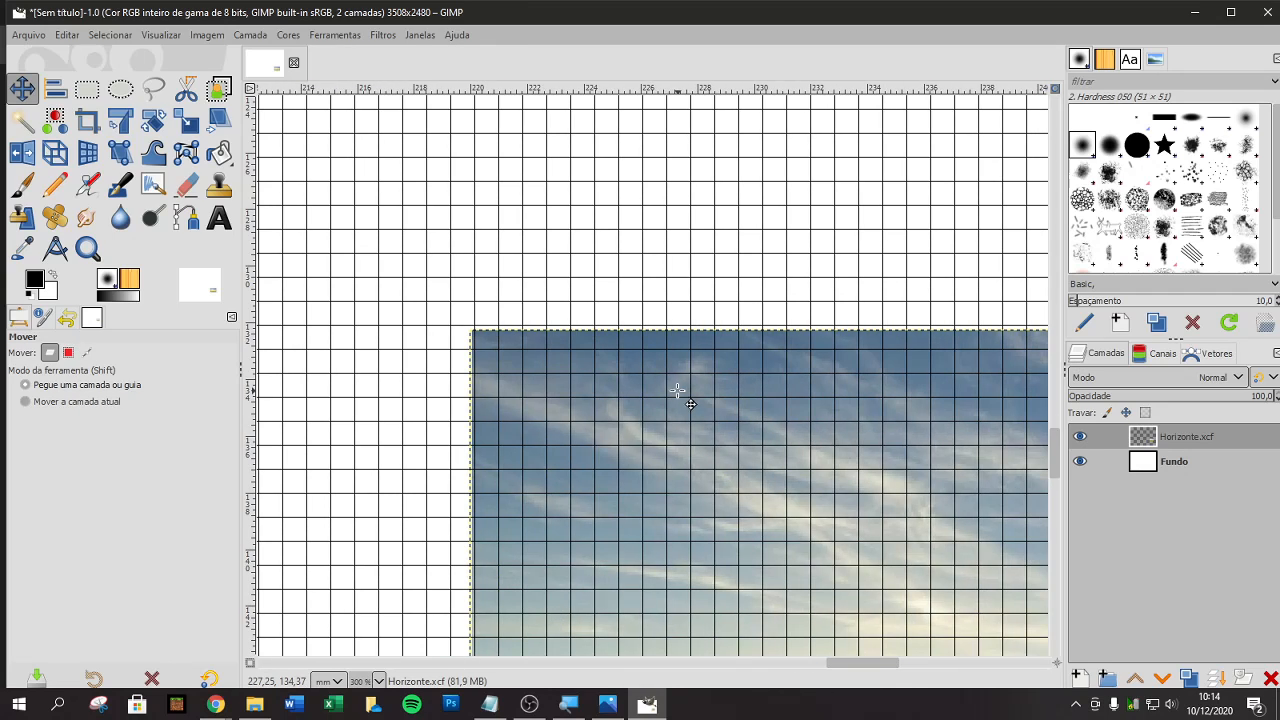
scroll(686, 396, down, 8)
scroll(687, 404, down, 3)
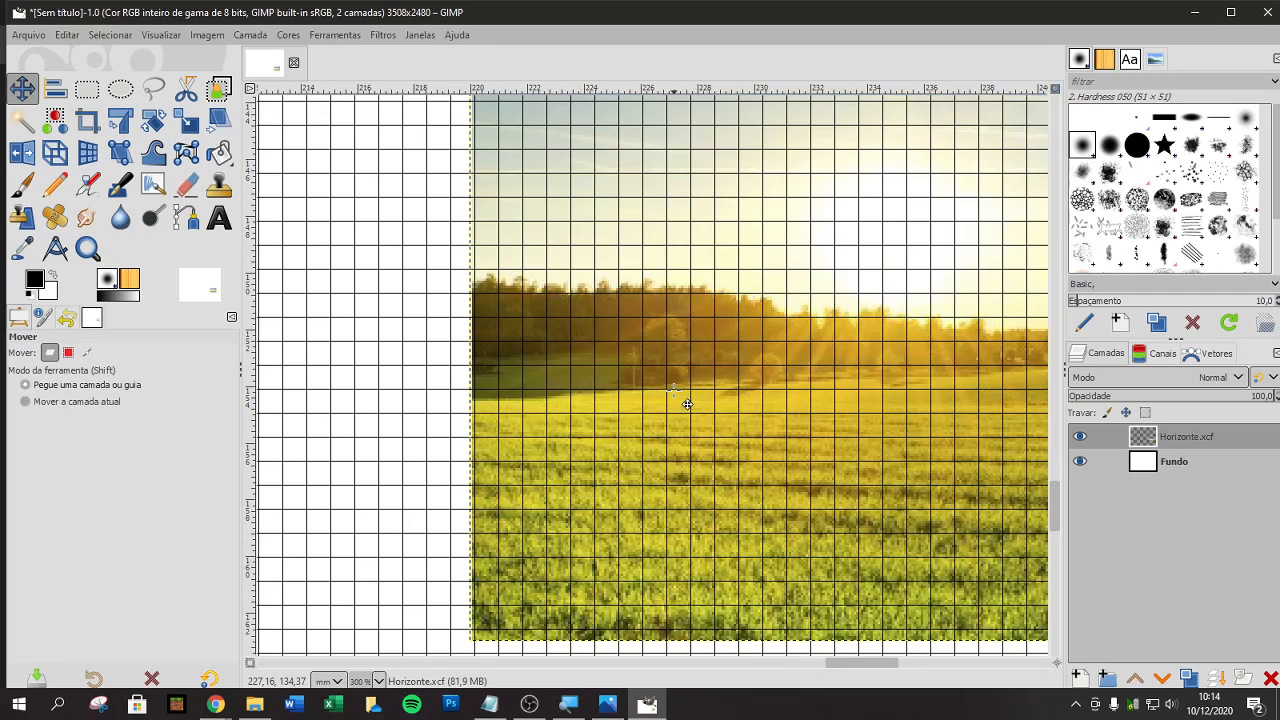
scroll(687, 404, down, 3)
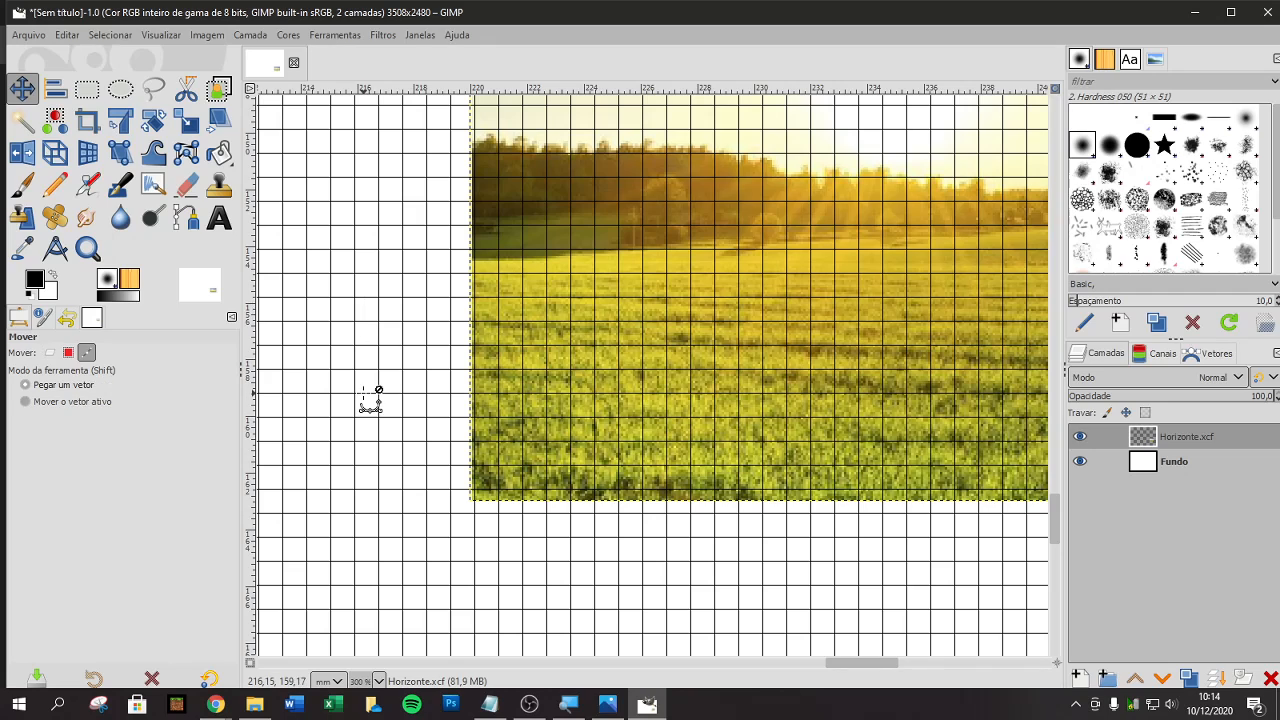
ctrl+scroll(370, 400, down, 2)
ctrl+scroll(370, 400, up, 1)
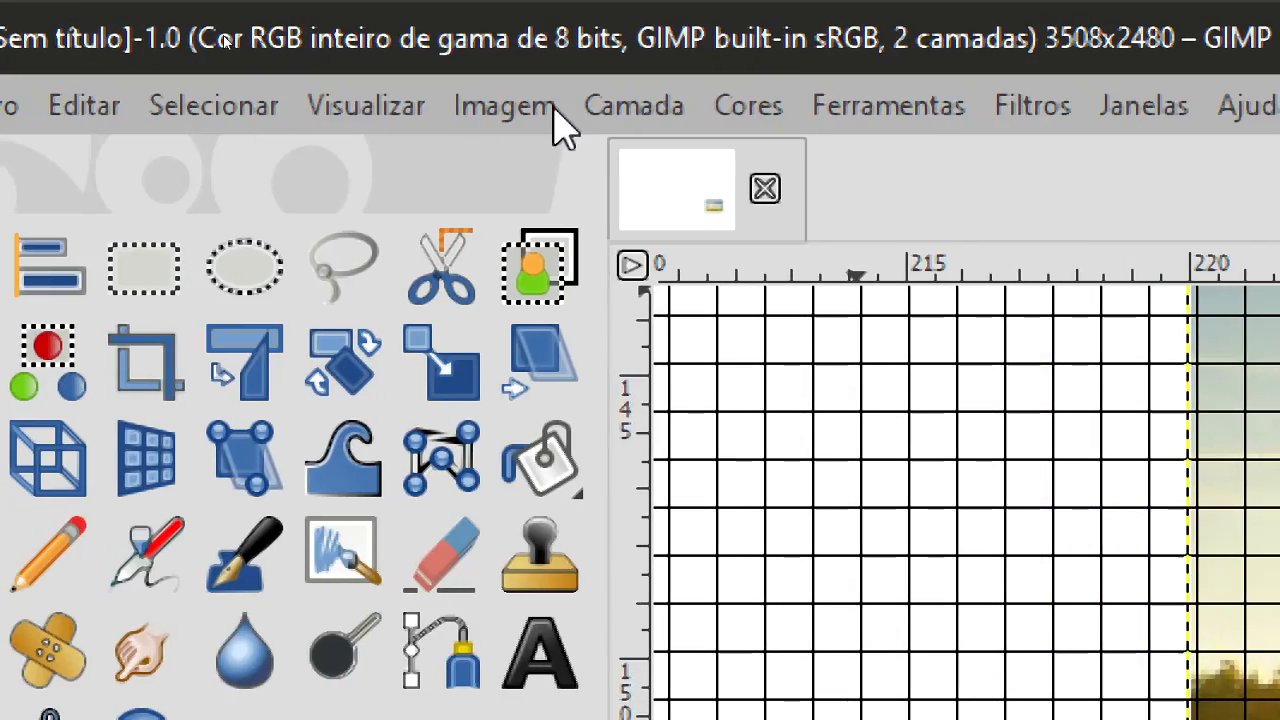
Step: Configure the image grid with a horizontal and vertical spacing of 1 cm
click(555, 108)
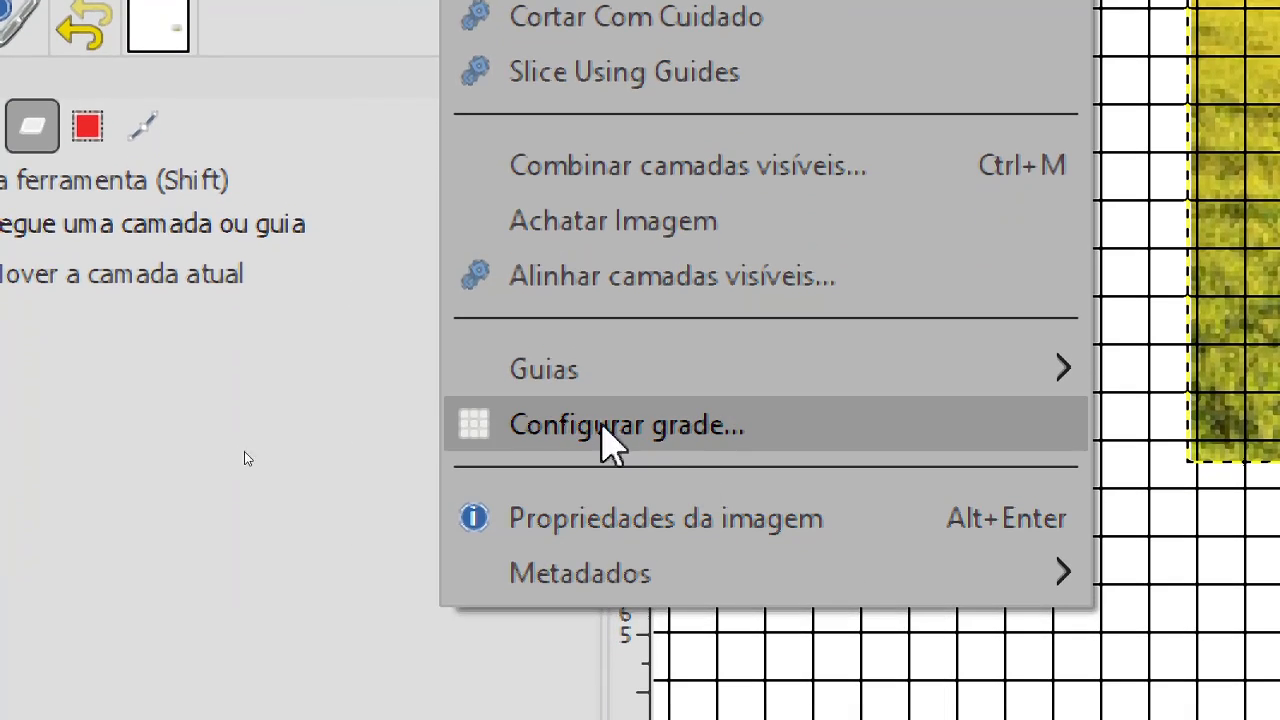
click(710, 428)
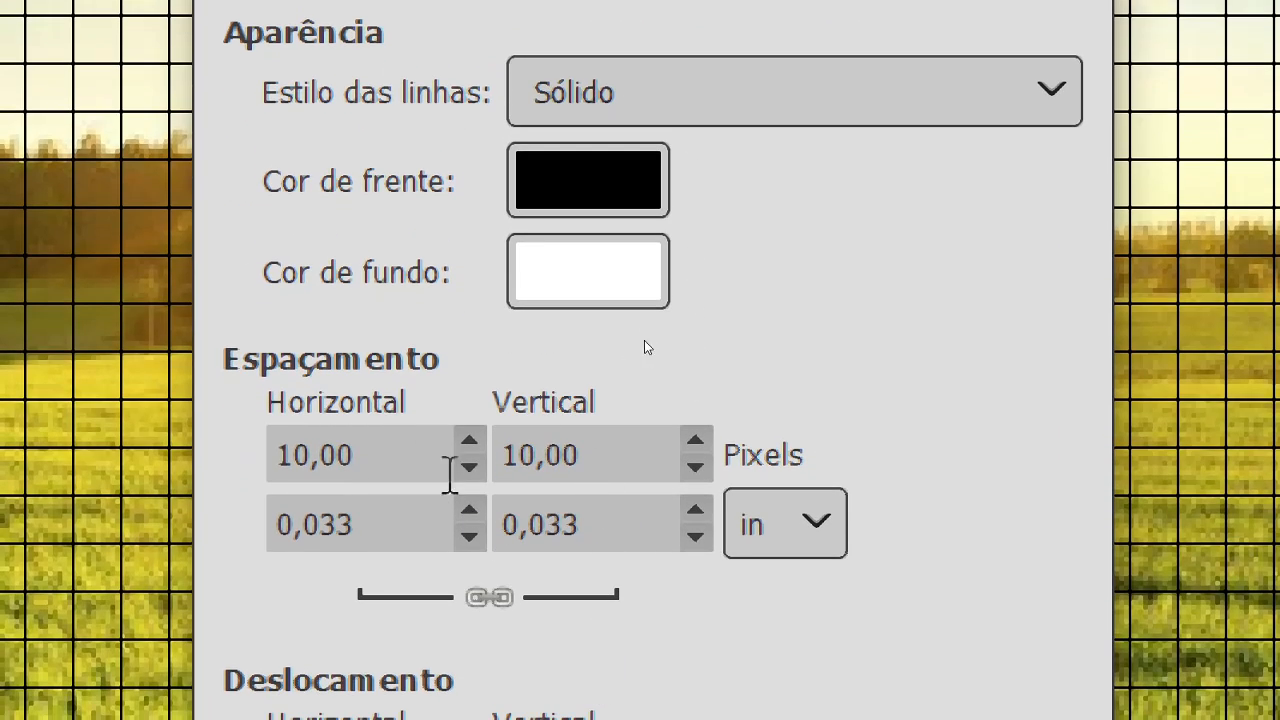
click(768, 535)
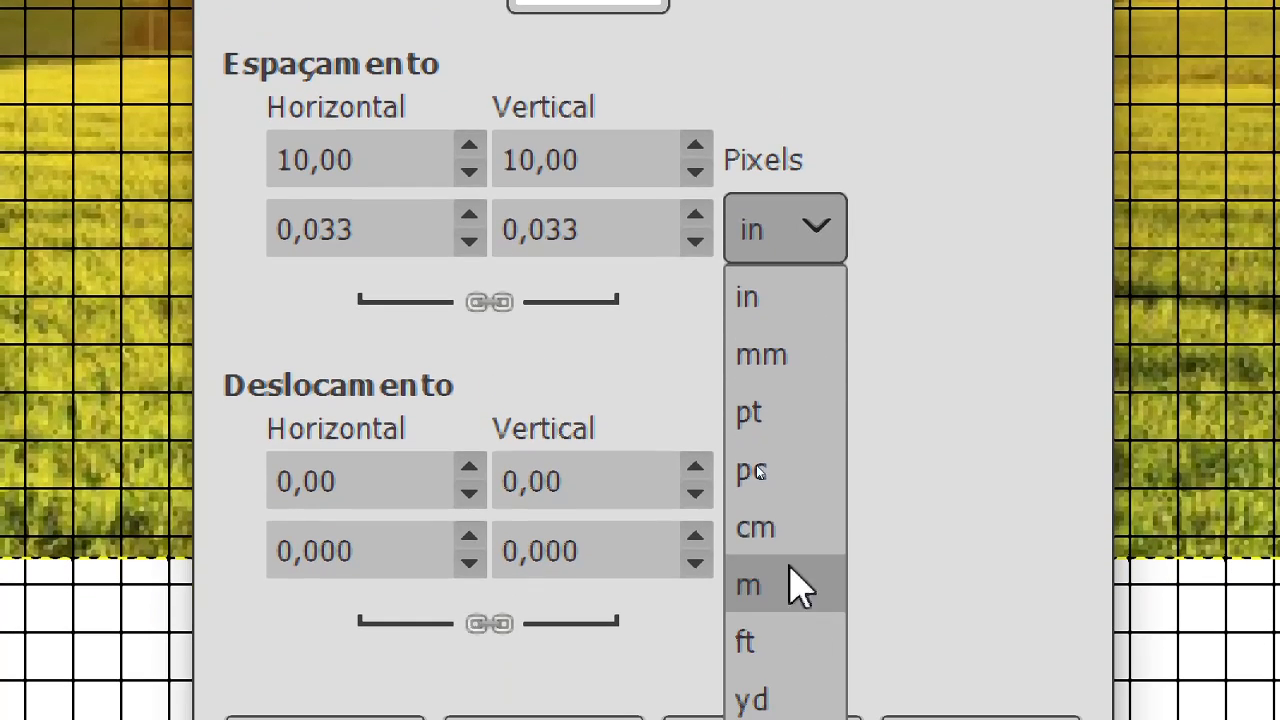
click(770, 526)
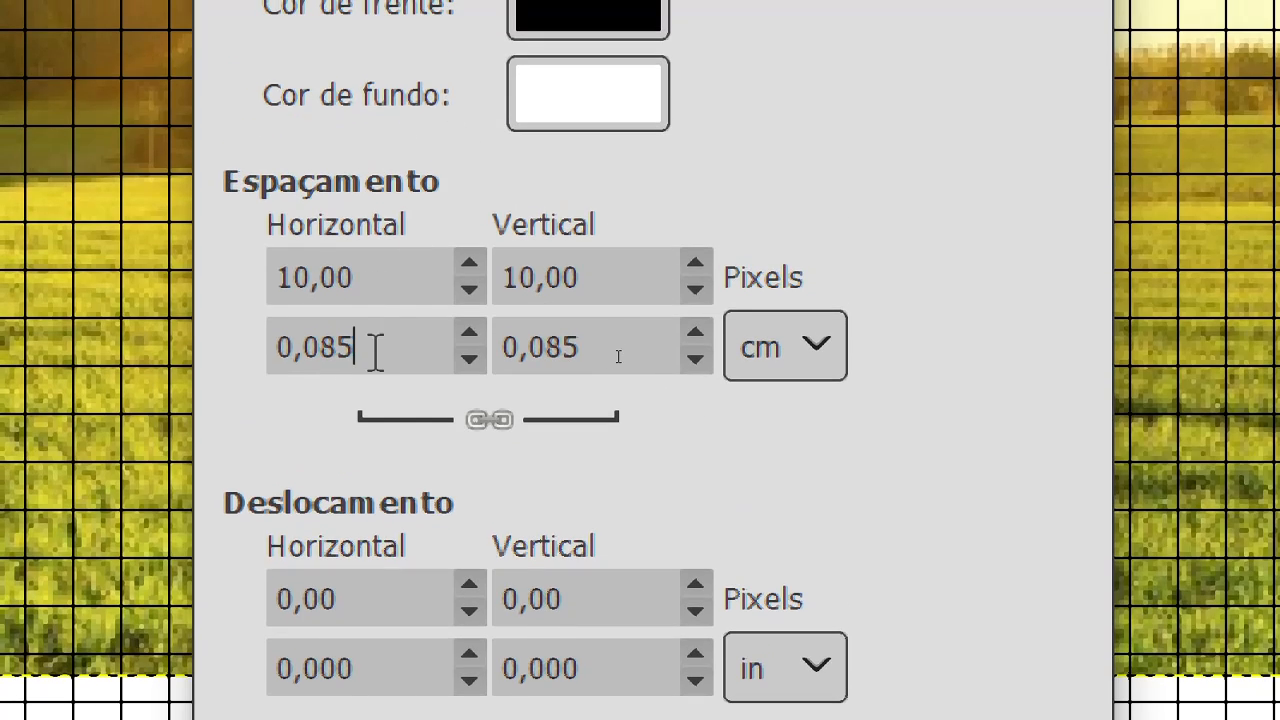
drag(374, 234, 167, 217)
text(1)
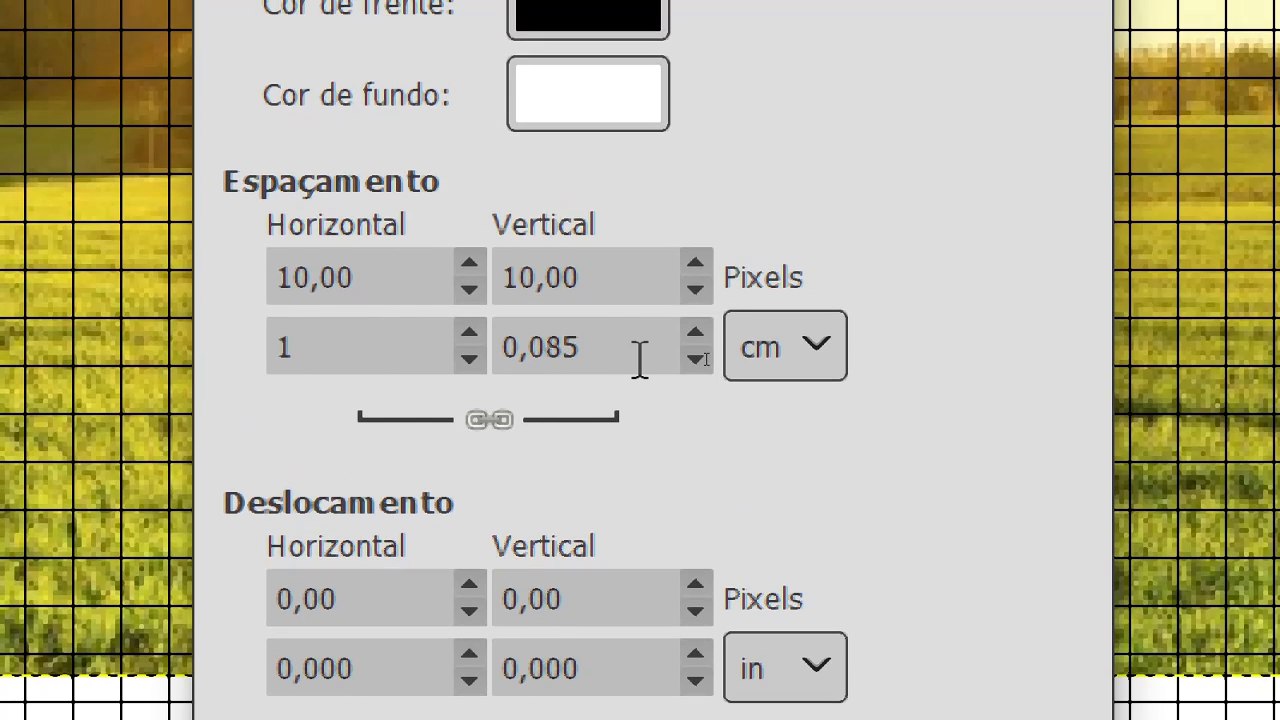
key(Tab)
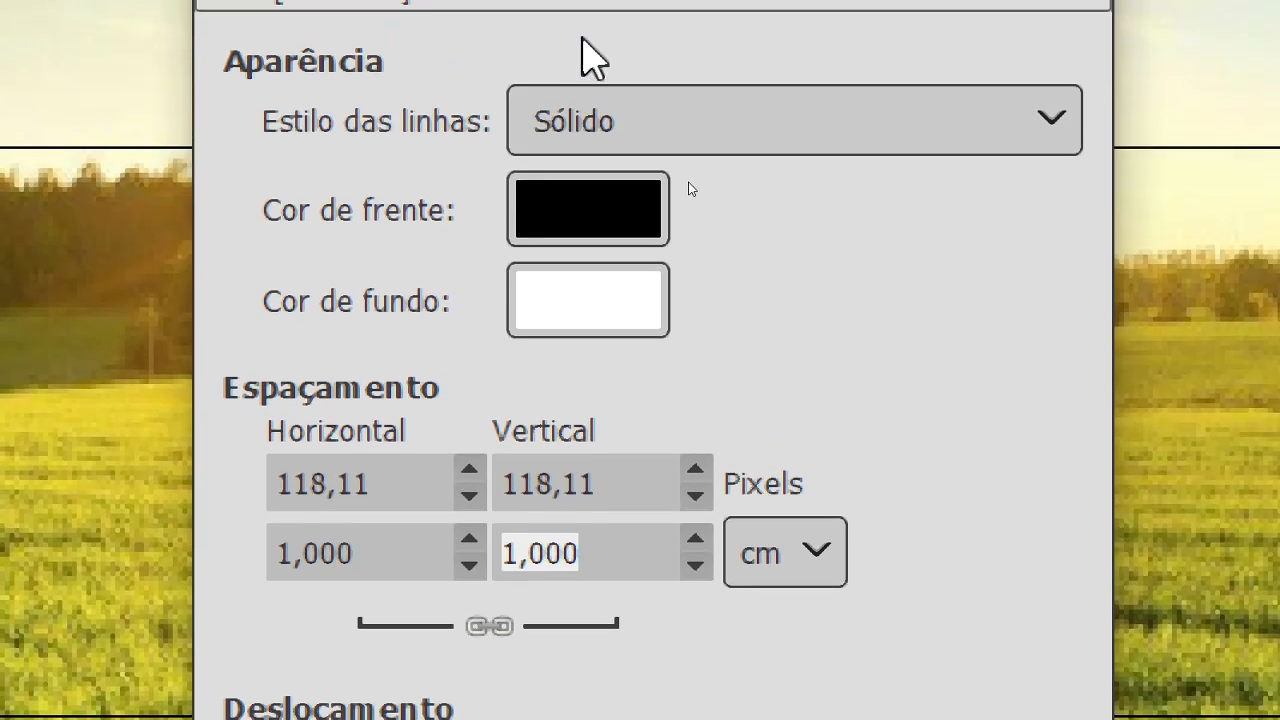
Step: Set the grid's foreground colour to red (ff0000) and apply the grid settings
click(578, 235)
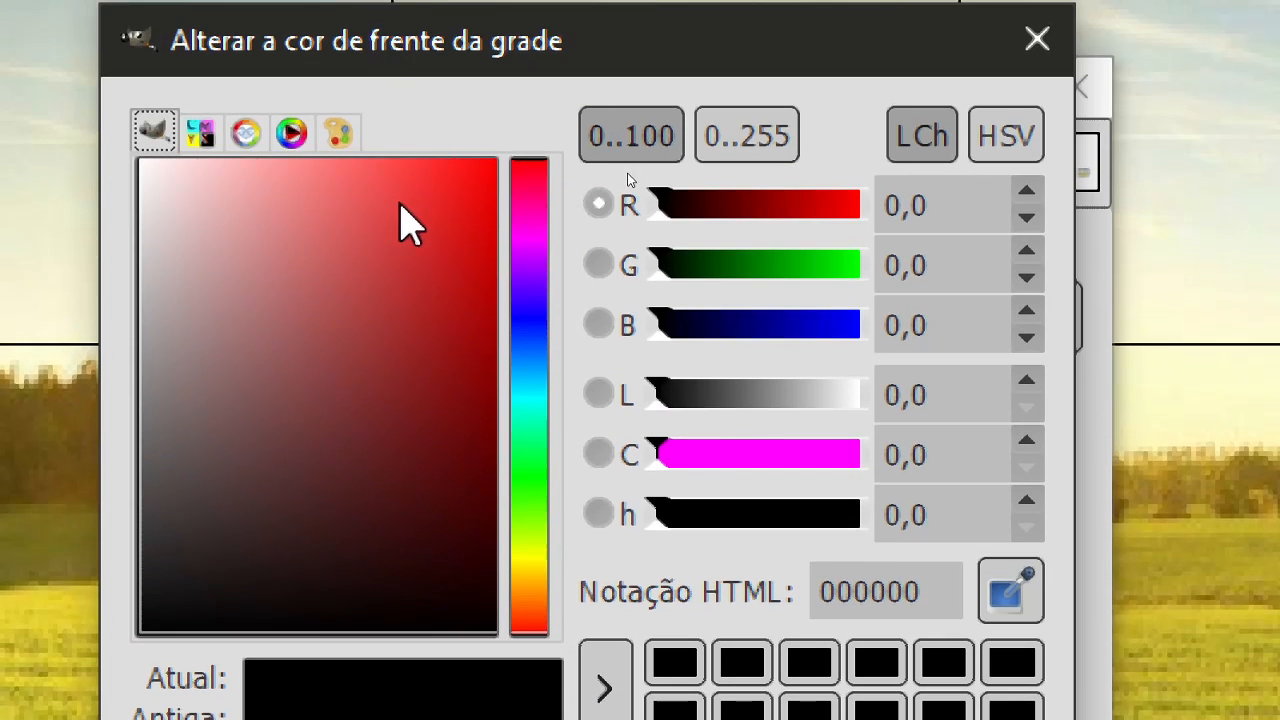
click(492, 163)
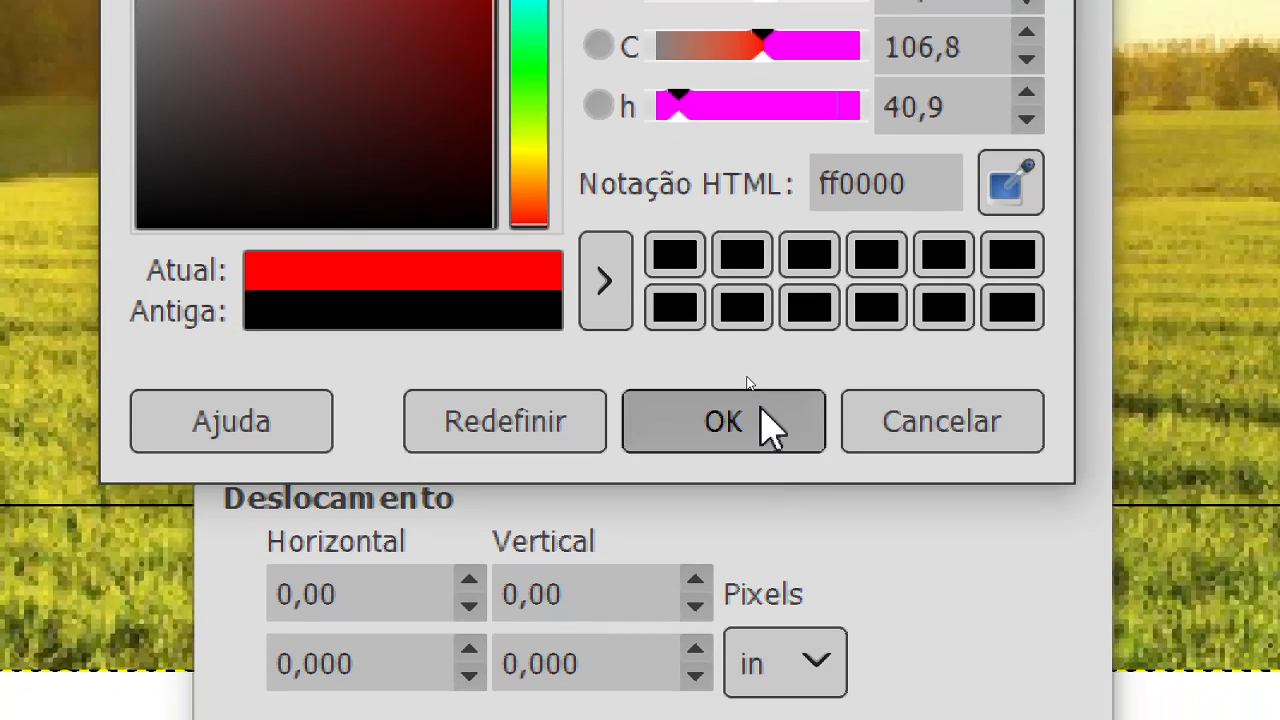
click(752, 412)
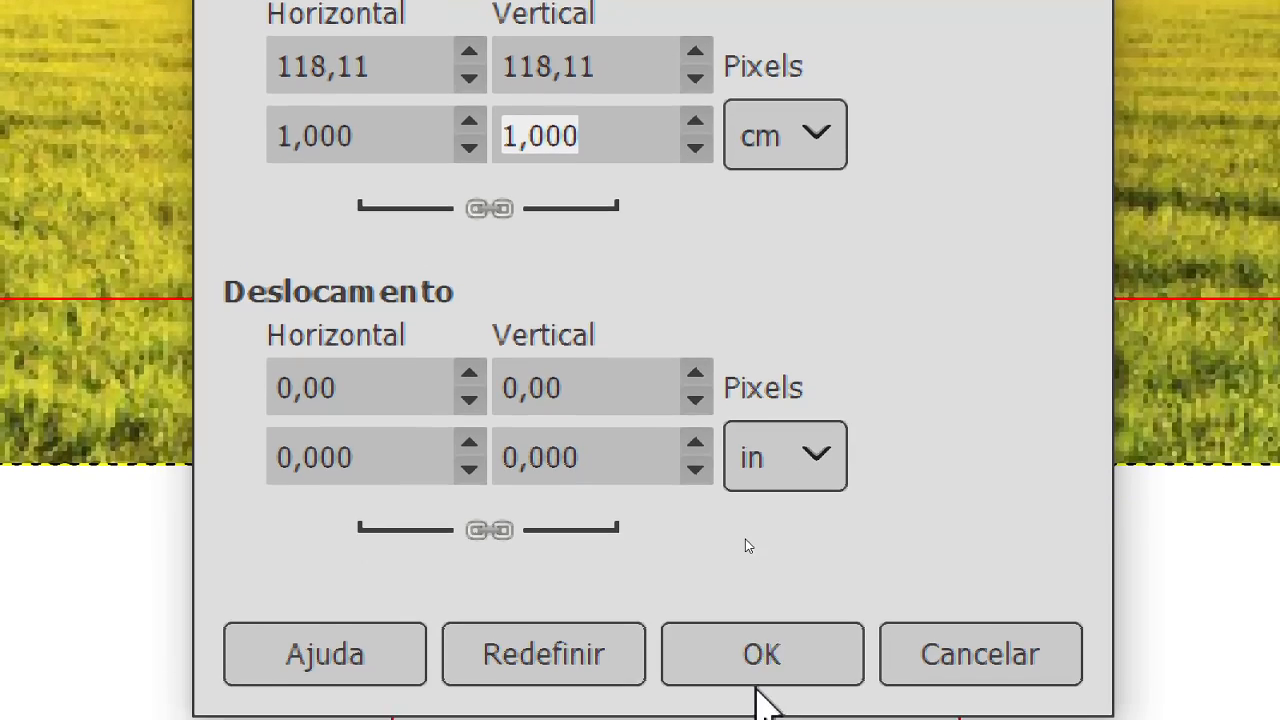
click(755, 672)
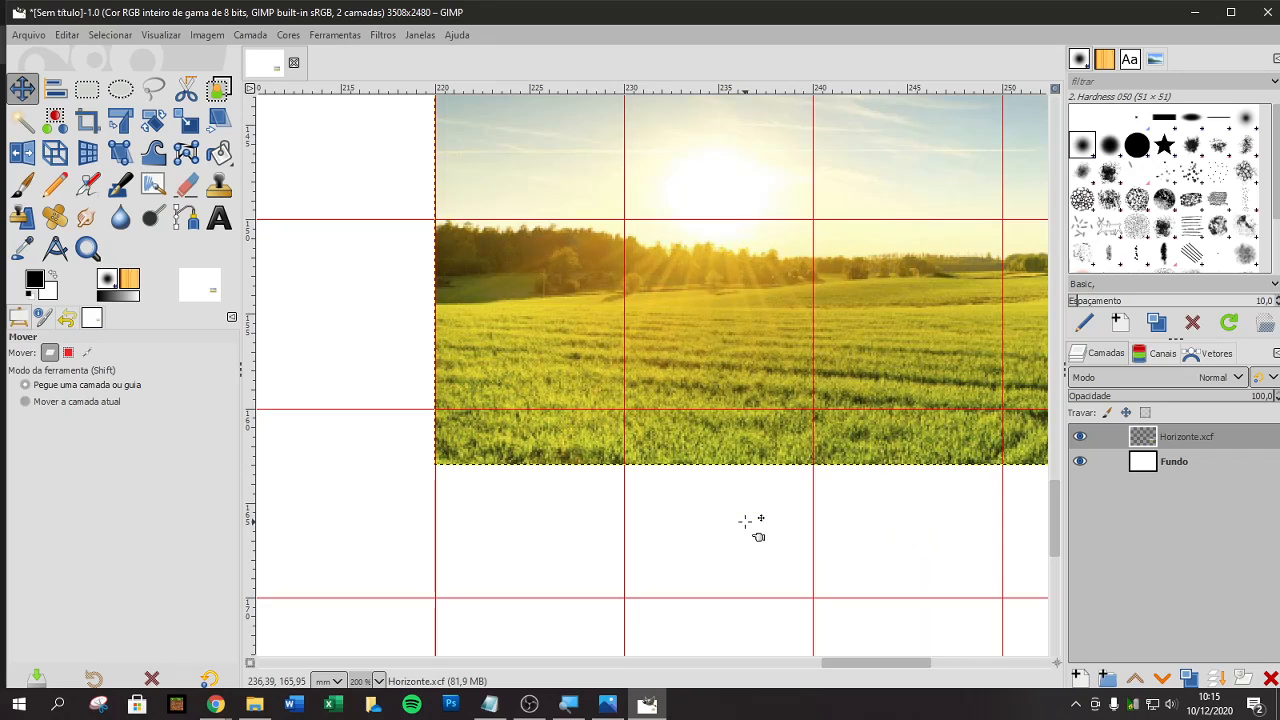
Step: Move the landscape photo to the page's upper-left area, with its left edge on the 20 mm grid line
scroll(611, 391, down, 3)
scroll(700, 440, down, 3)
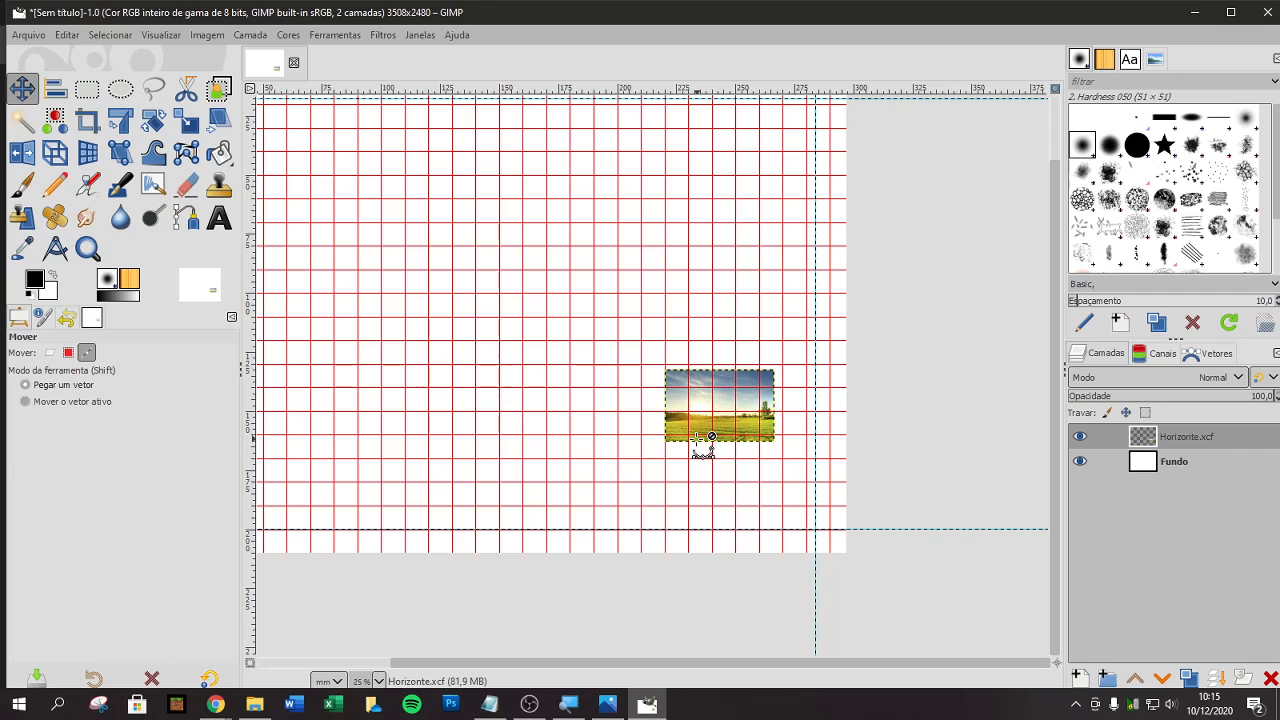
scroll(680, 430, up, 2)
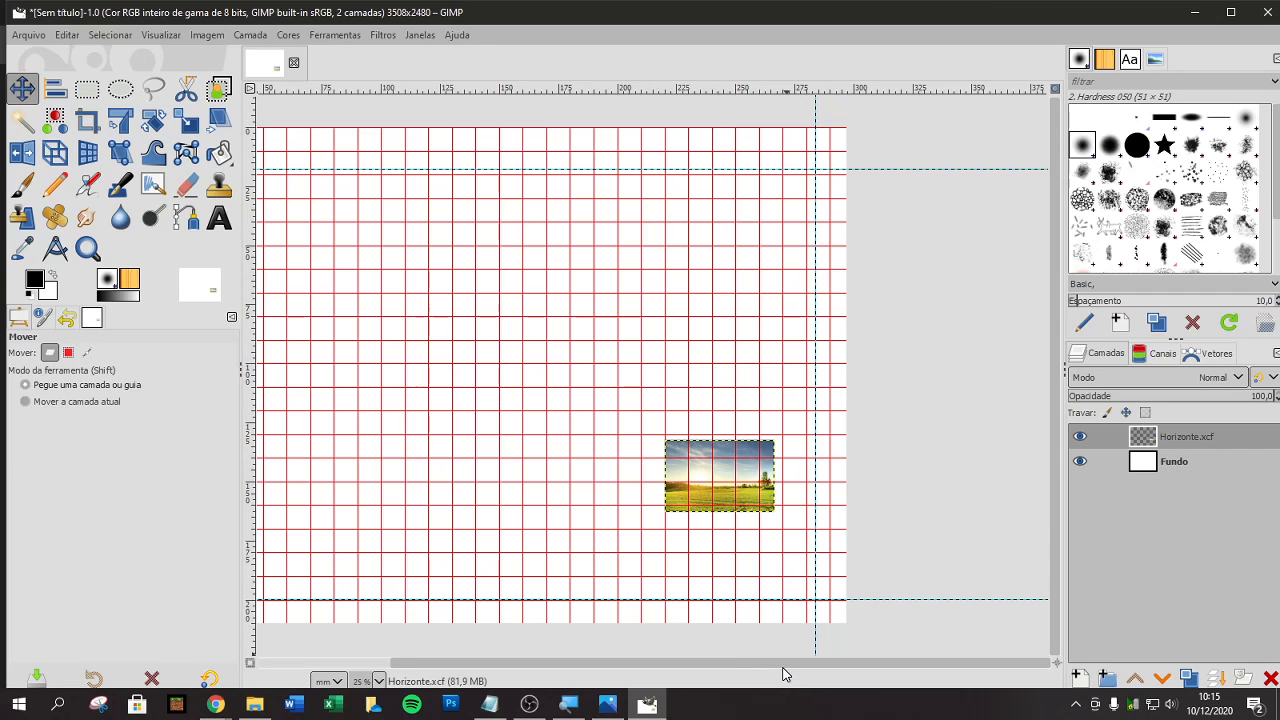
drag(784, 669, 666, 669)
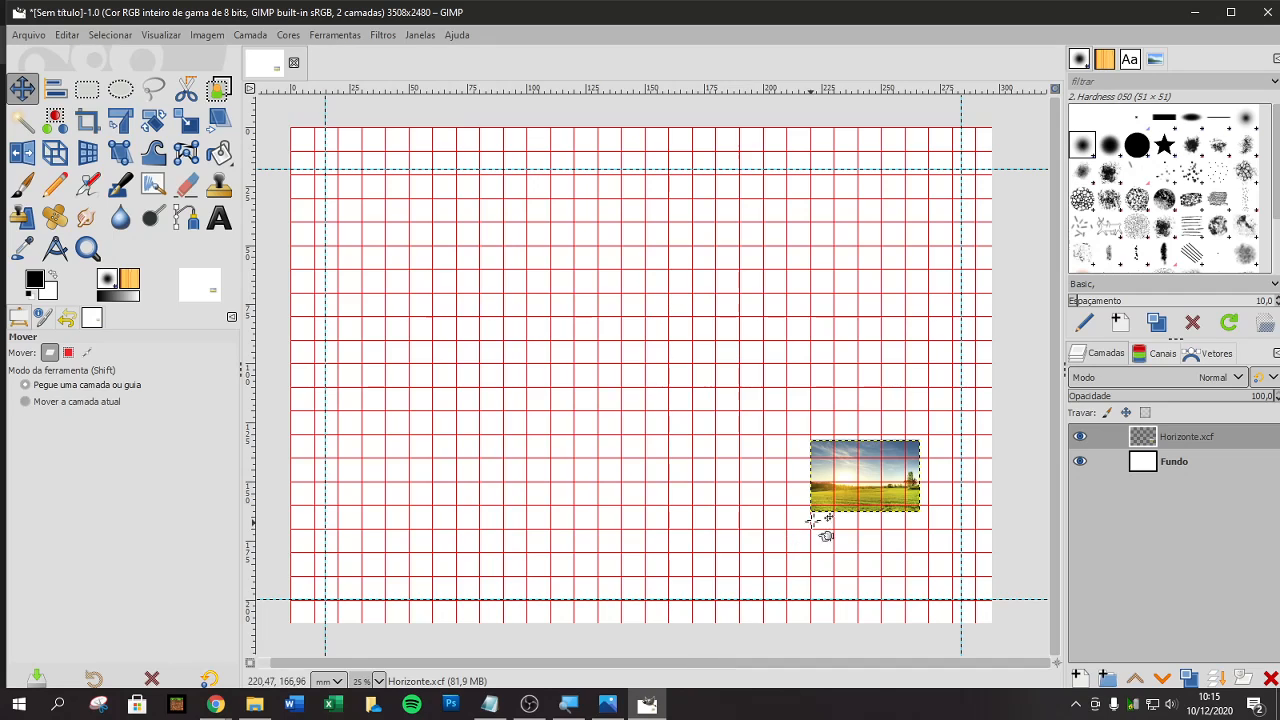
drag(825, 496, 353, 254)
Step: Align the four margin guides with the grid lines two squares (20 mm) inside each edge of the page
drag(325, 441, 338, 441)
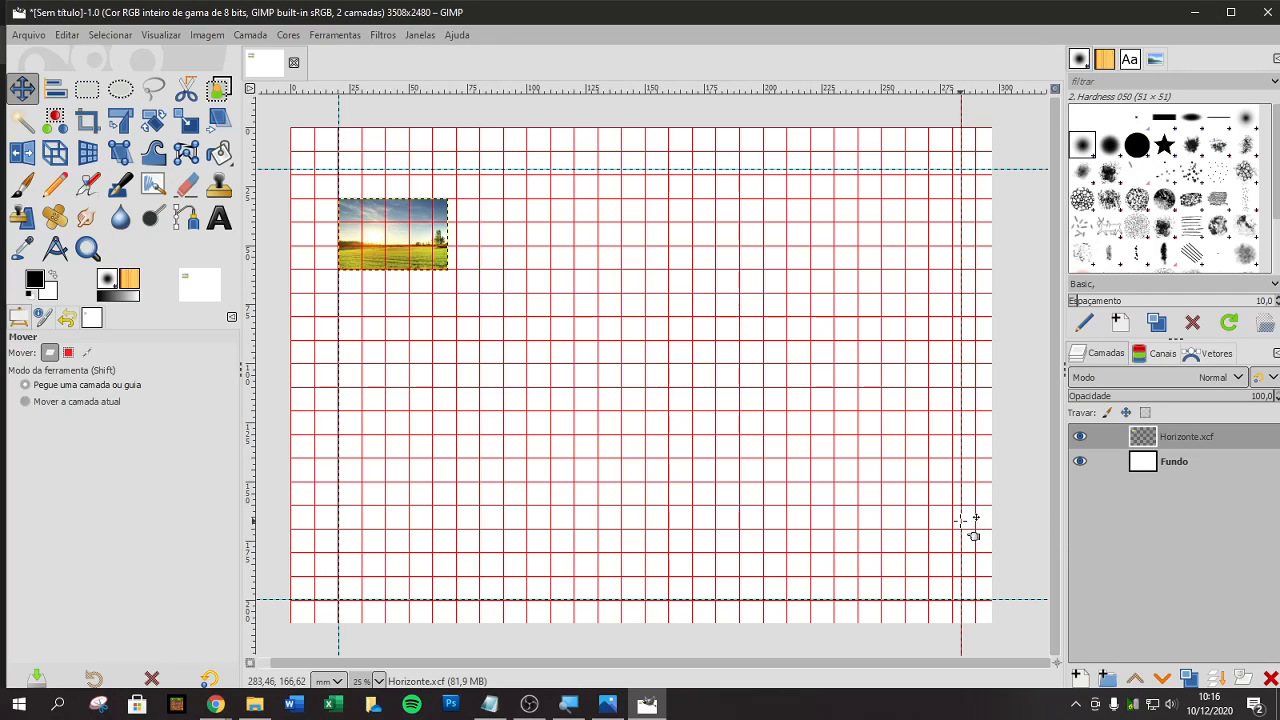
drag(962, 518, 952, 518)
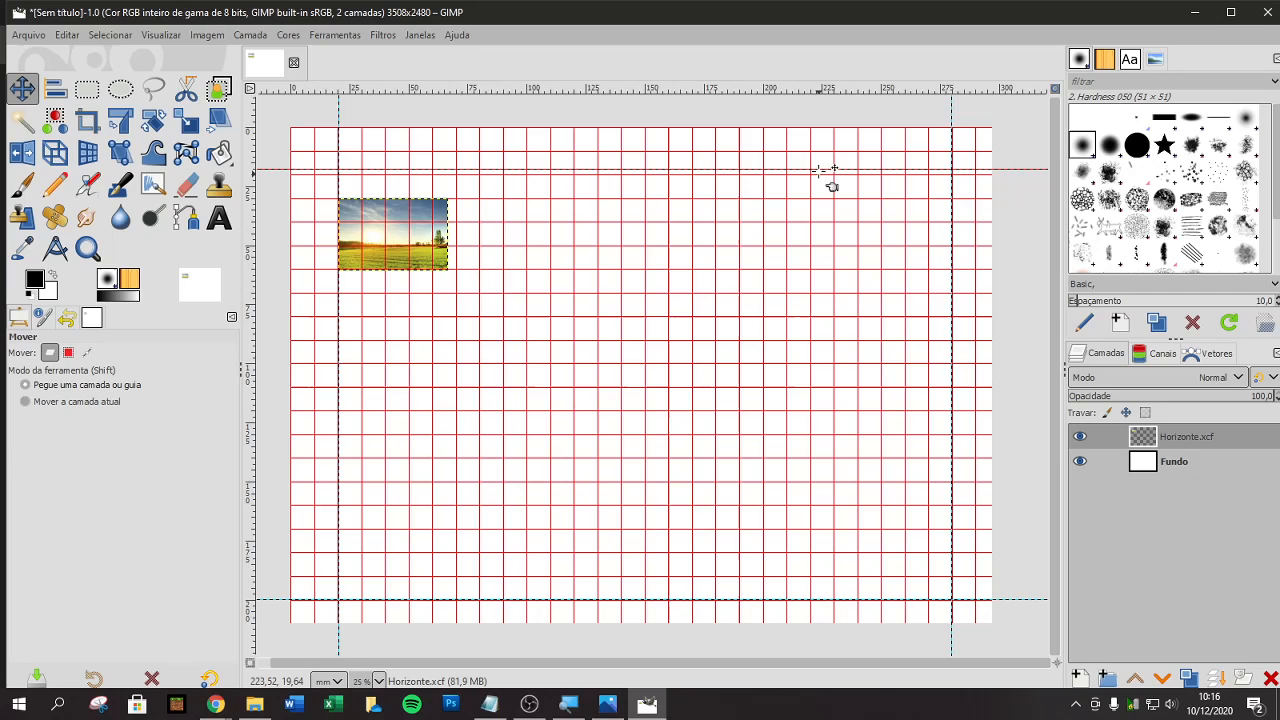
drag(820, 169, 821, 173)
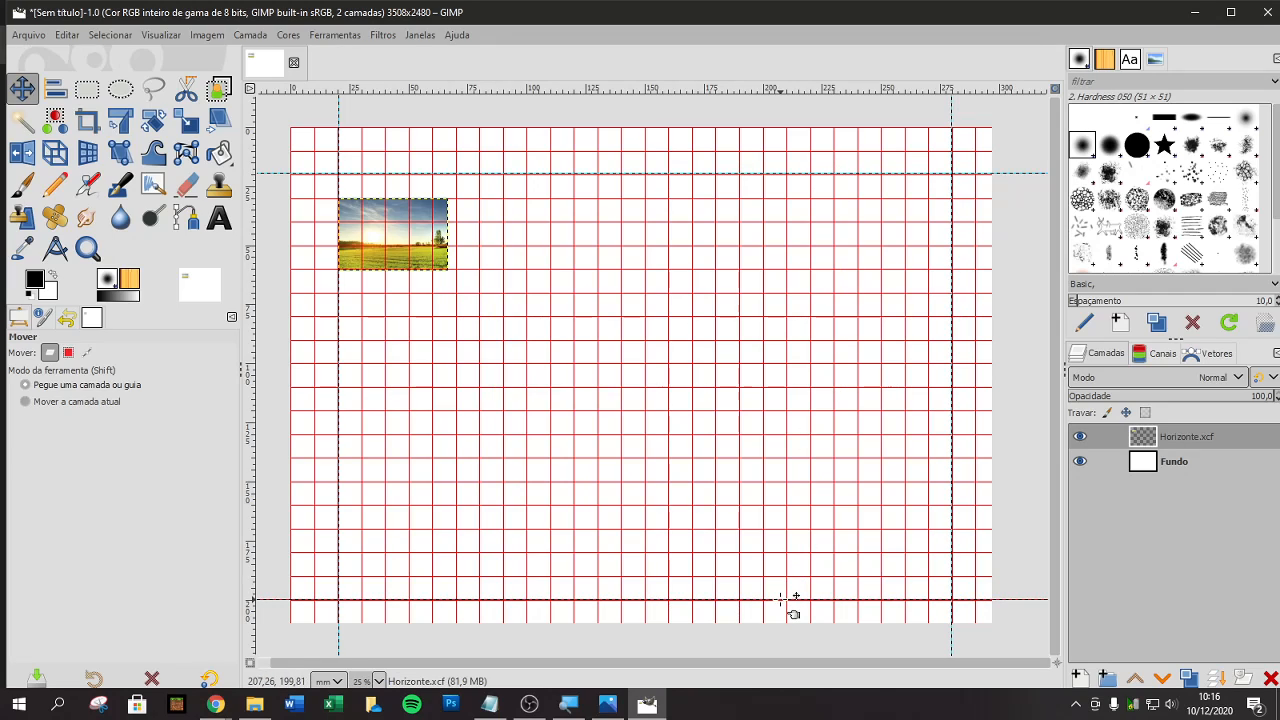
drag(786, 598, 806, 575)
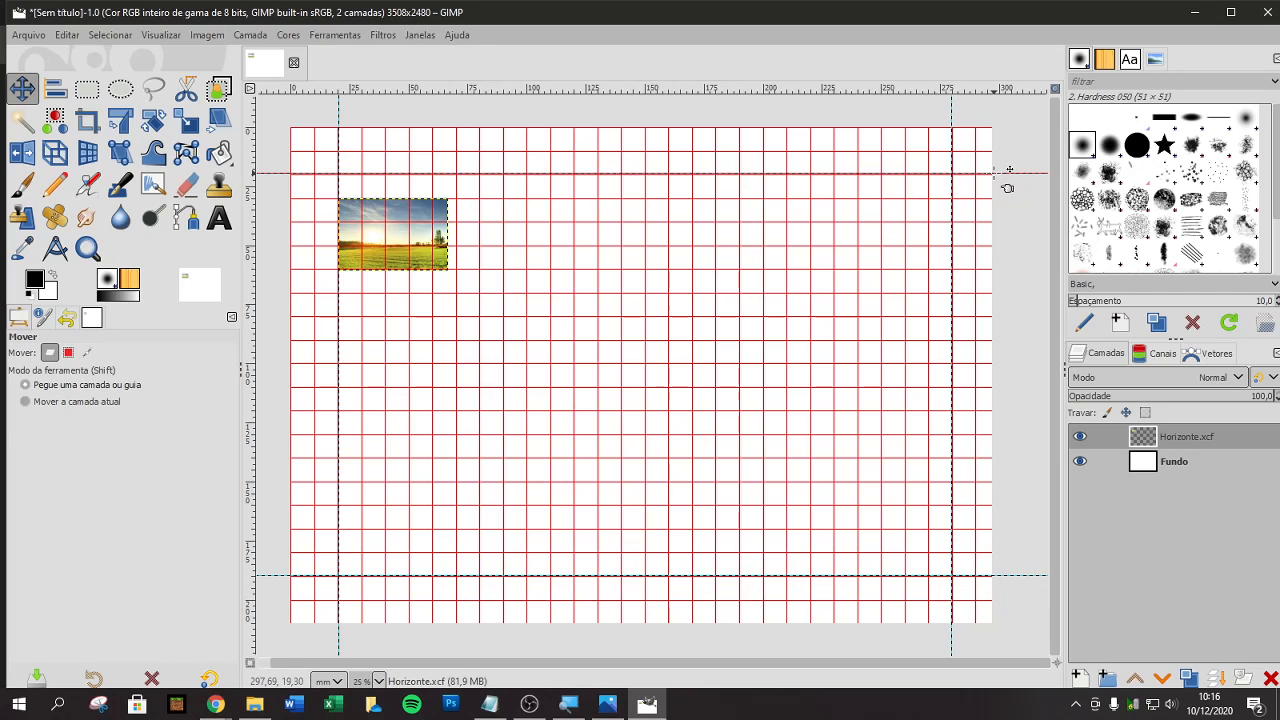
drag(994, 173, 994, 175)
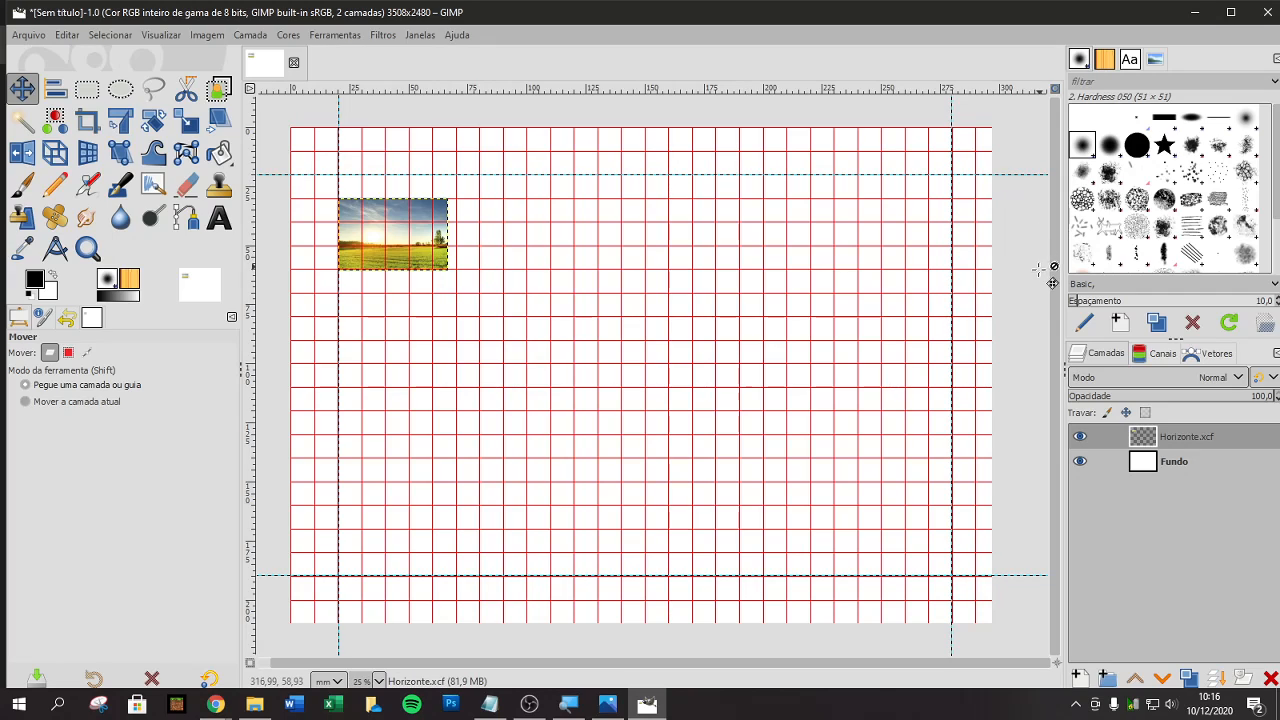
Step: Move the landscape photo to the page's upper-right area, inside the top and right margin guides
drag(404, 251, 900, 248)
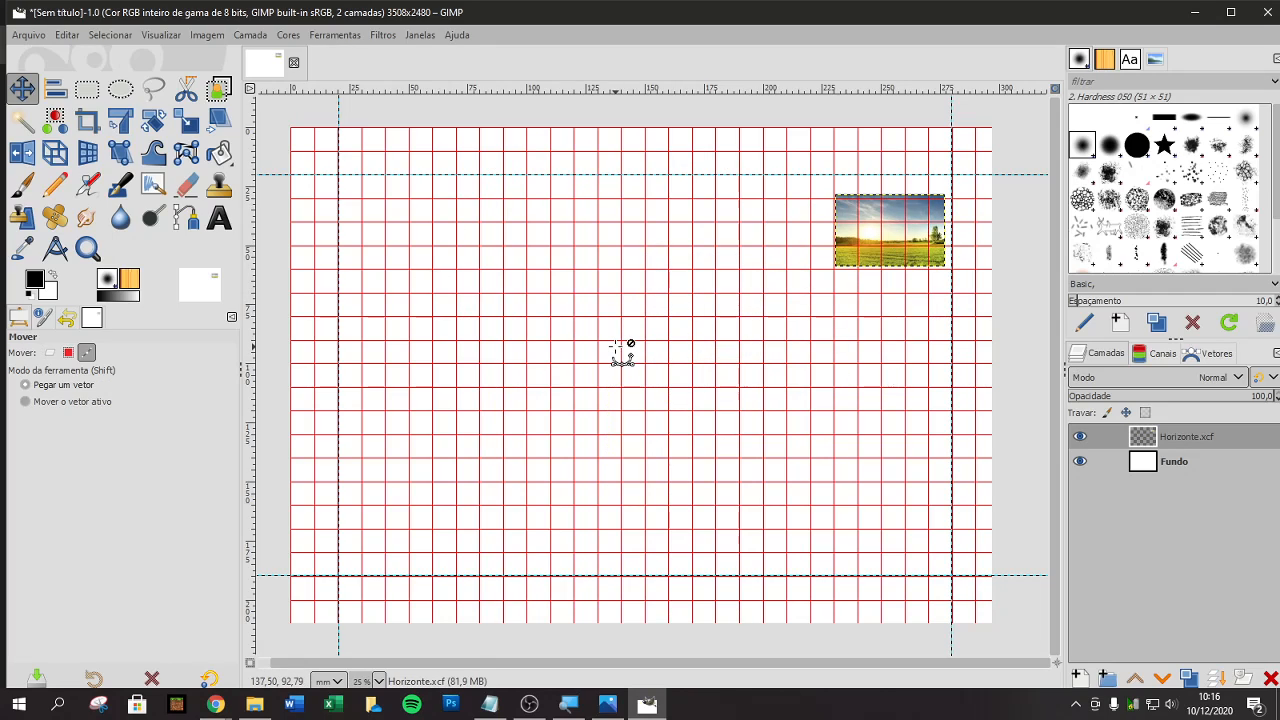
key(ctrl+p)
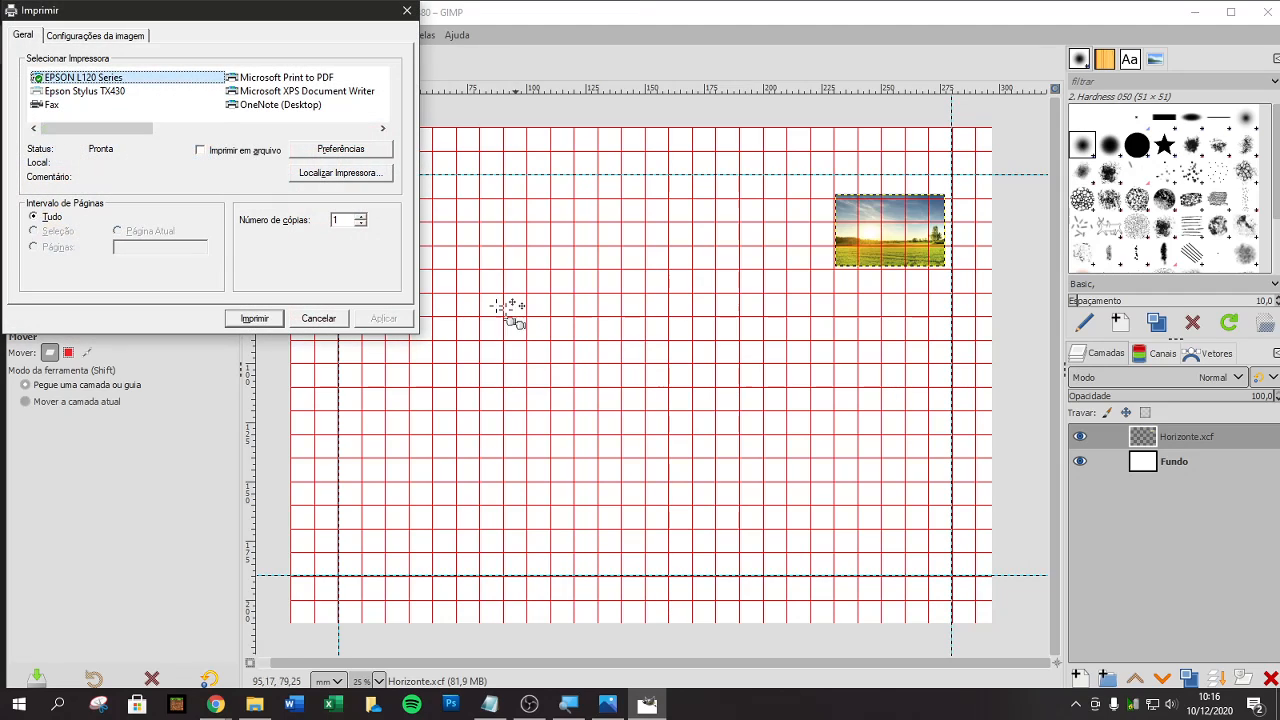
click(343, 316)
drag(874, 236, 820, 245)
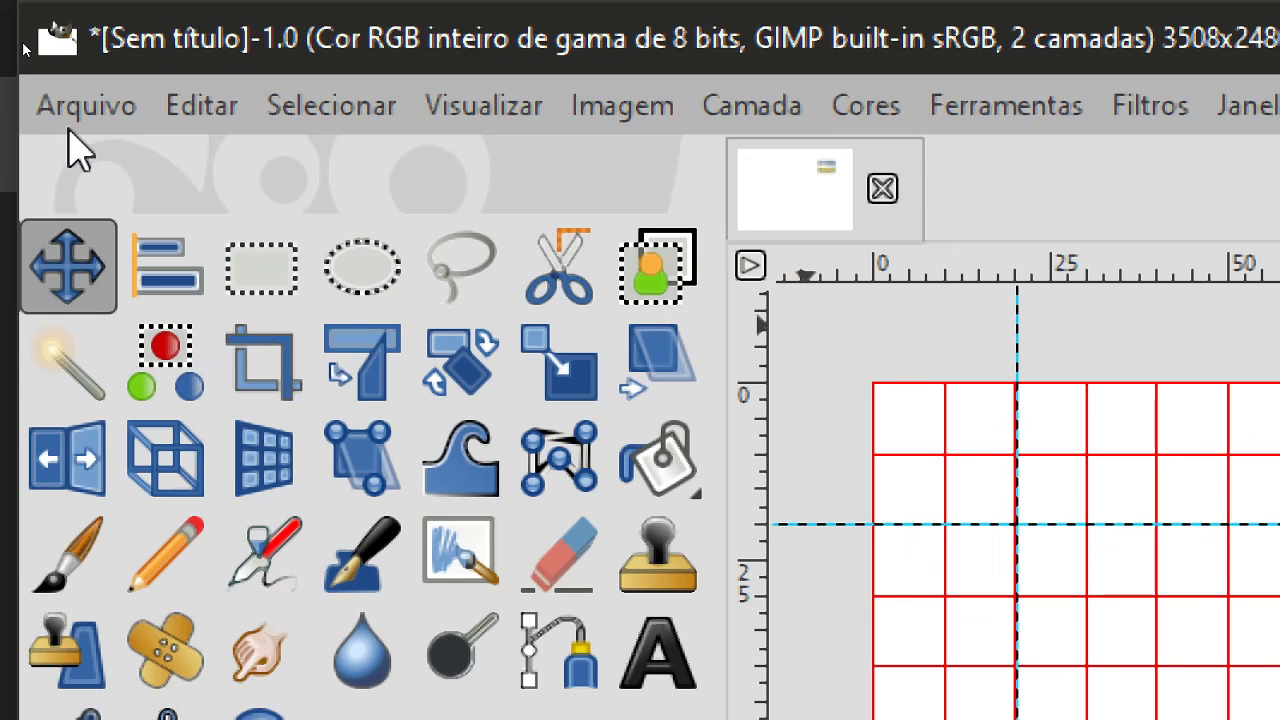
Step: Review the image size, resolution, position and page preview in the print settings, and leave without printing
click(86, 105)
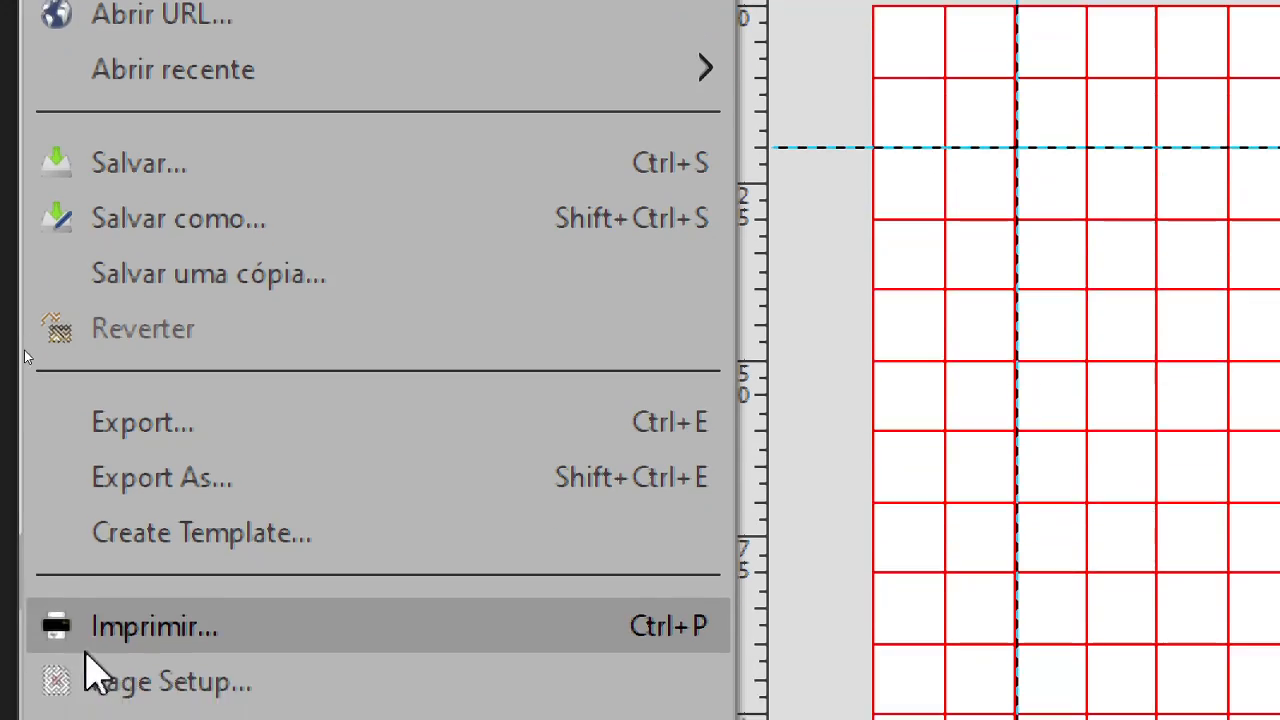
click(305, 522)
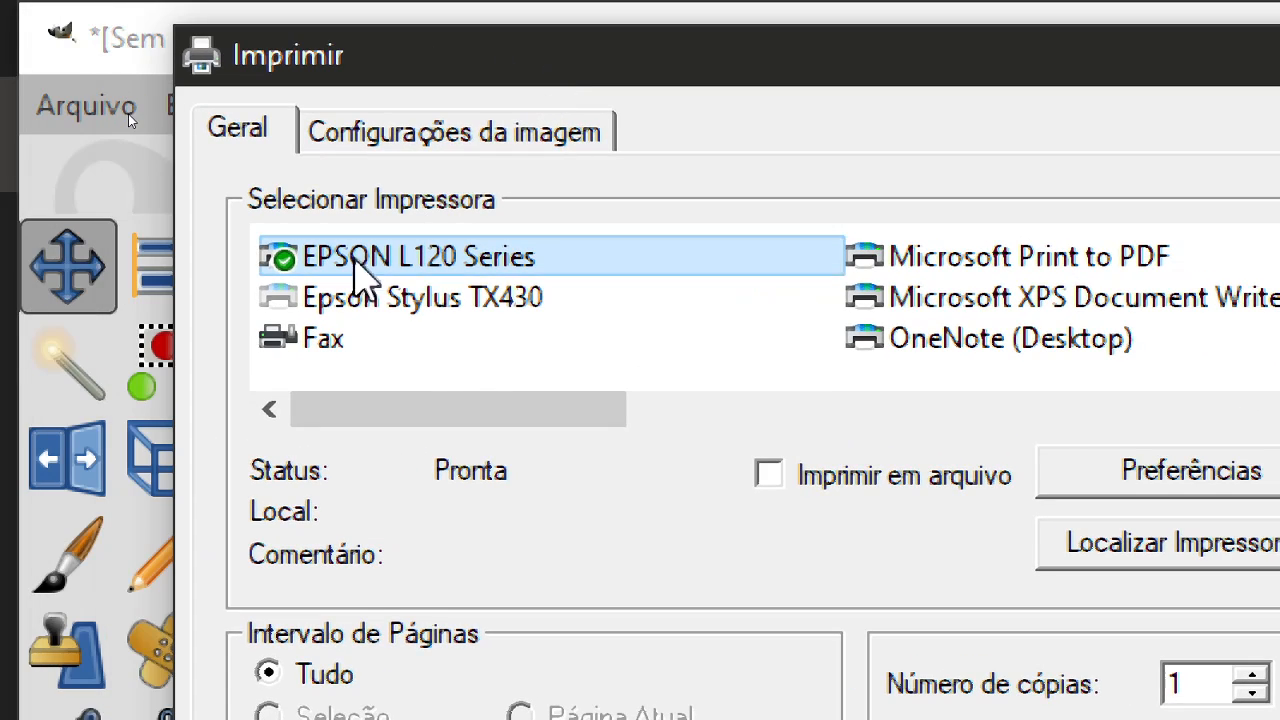
click(451, 130)
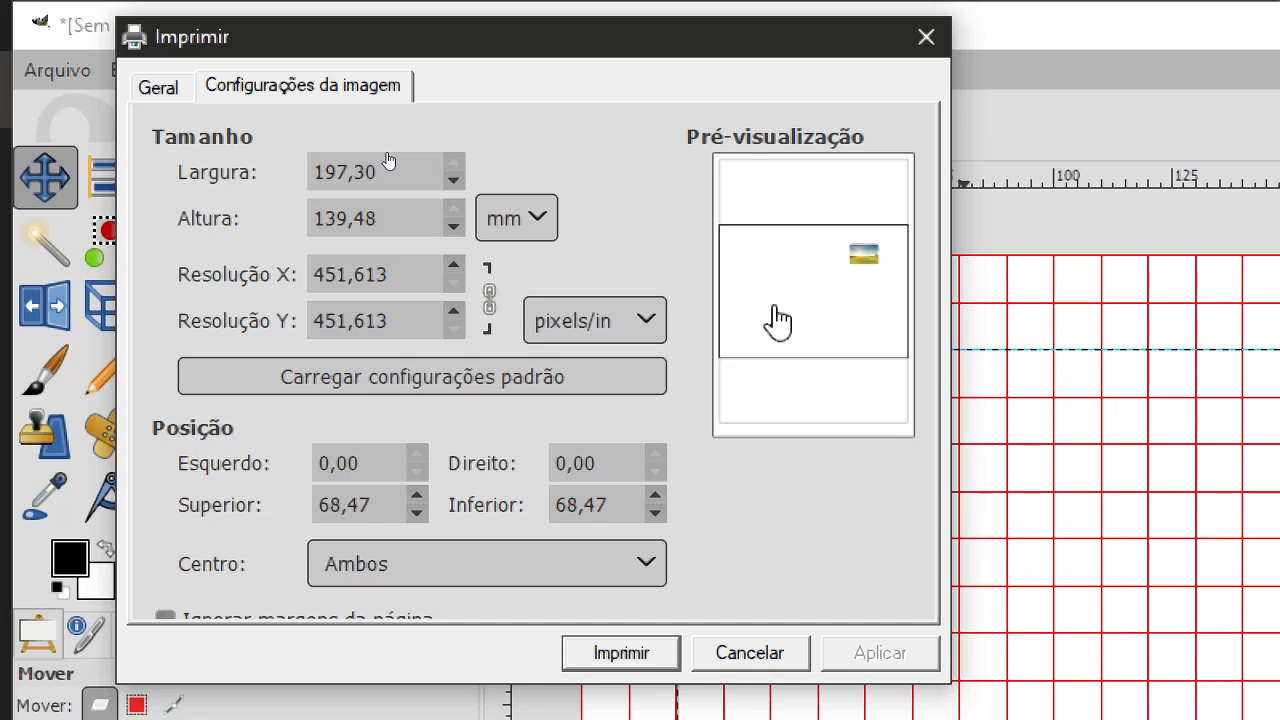
click(656, 460)
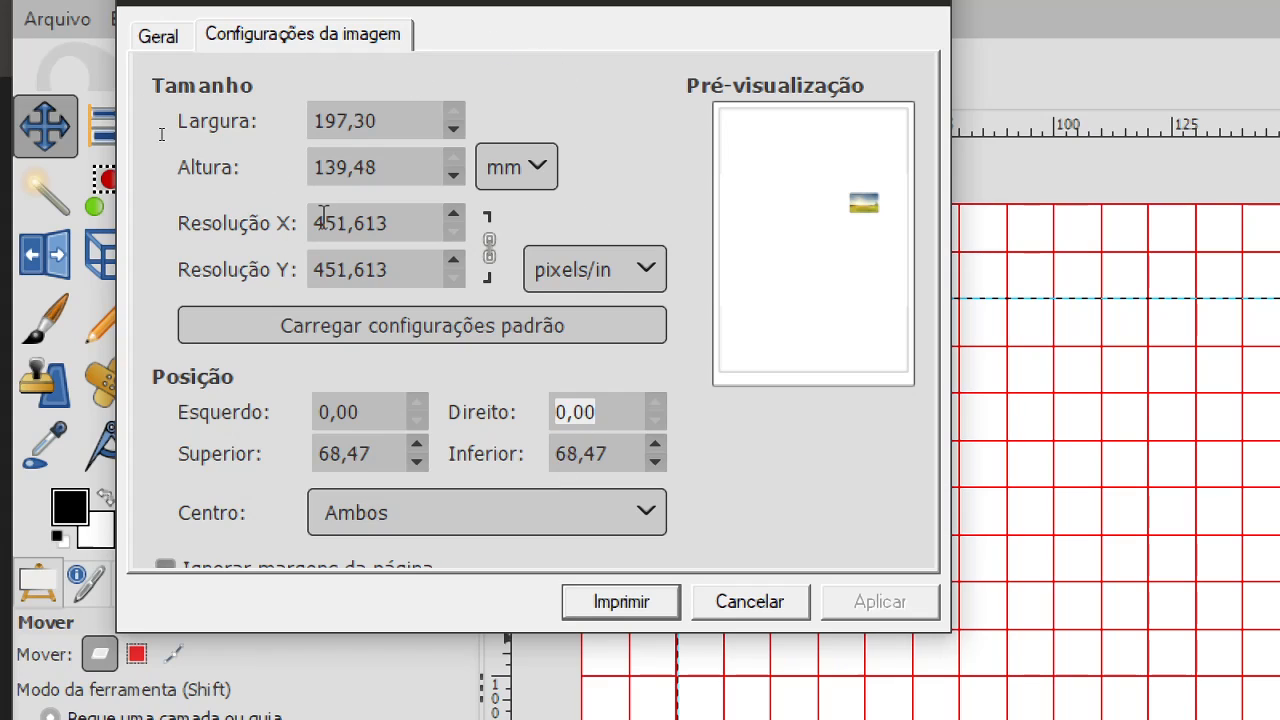
click(776, 614)
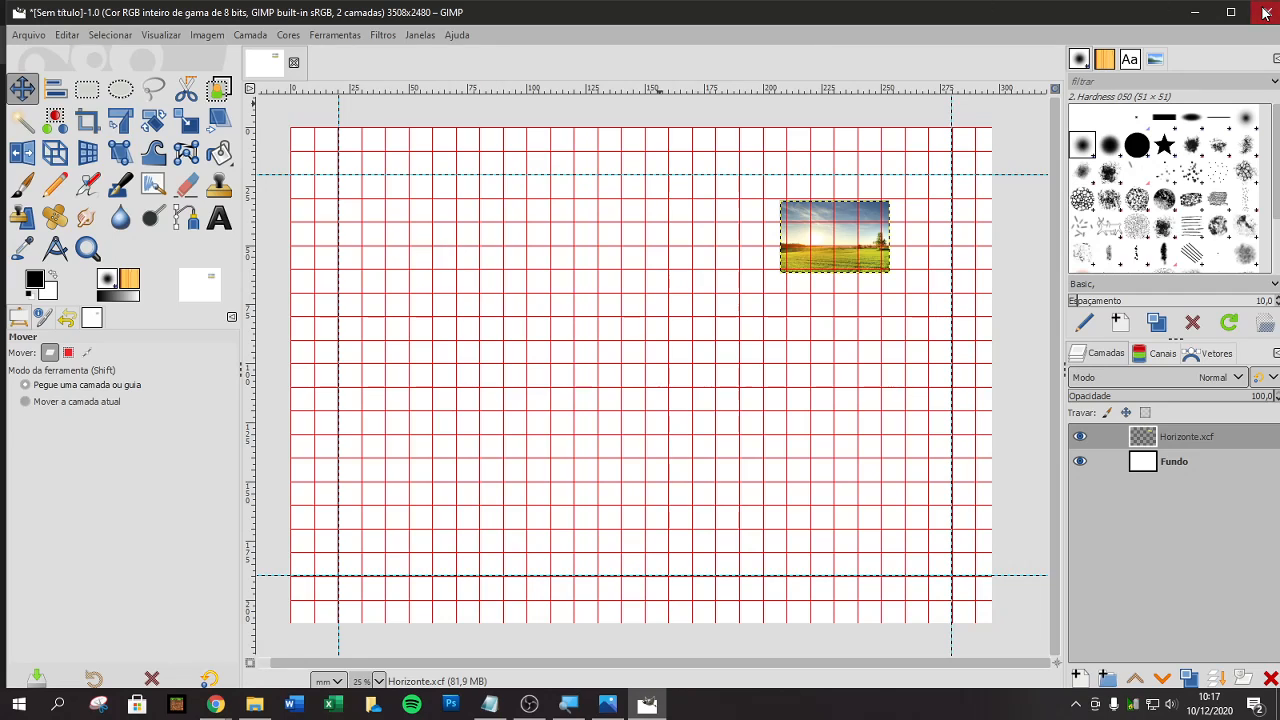
Step: Close GIMP, discarding the unsaved page, and close the paper sizes picture in the photo viewer
click(1265, 12)
click(243, 272)
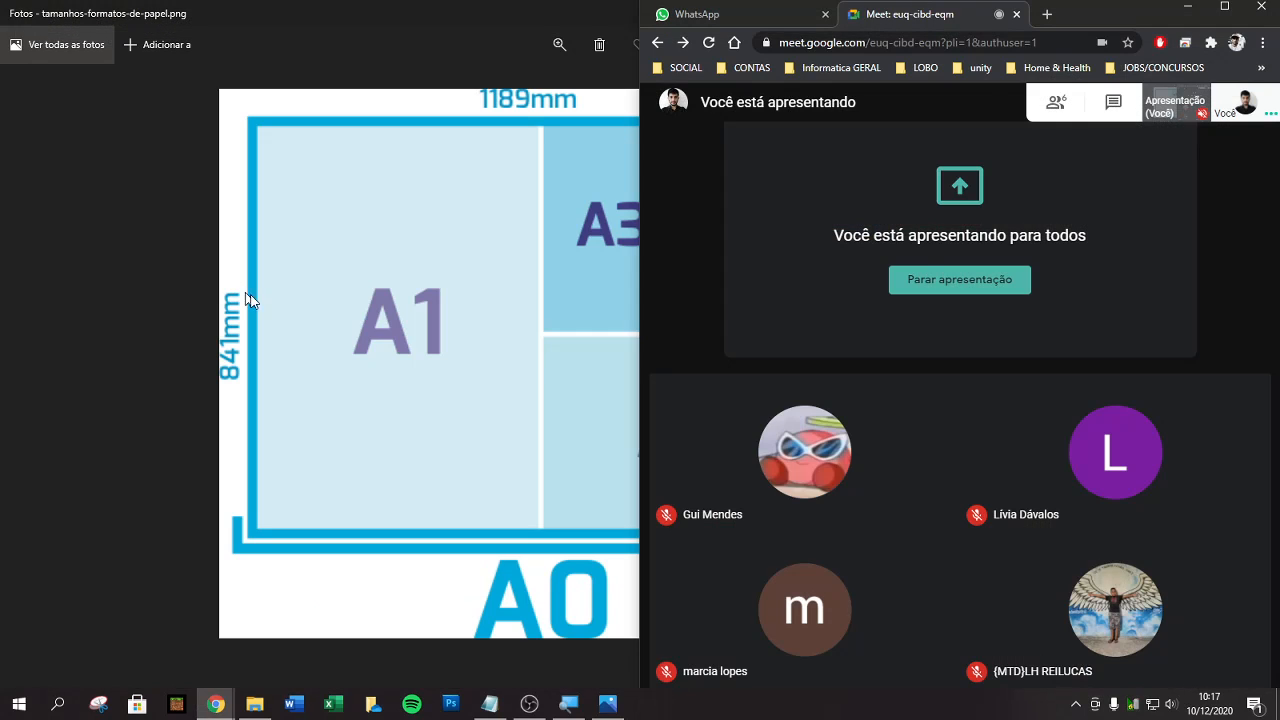
click(503, 7)
click(1264, 11)
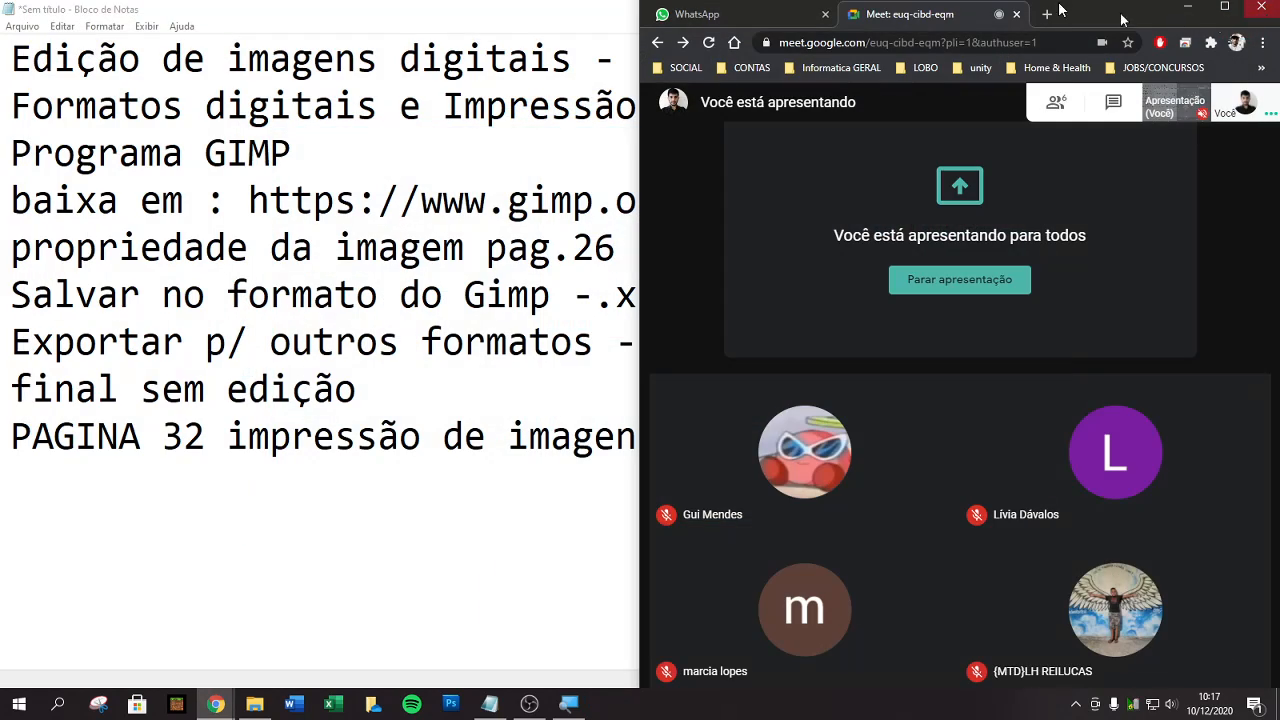
Step: Delete all the lesson notes in the Notepad window and close it
double_click(582, 17)
key(ctrl+a)
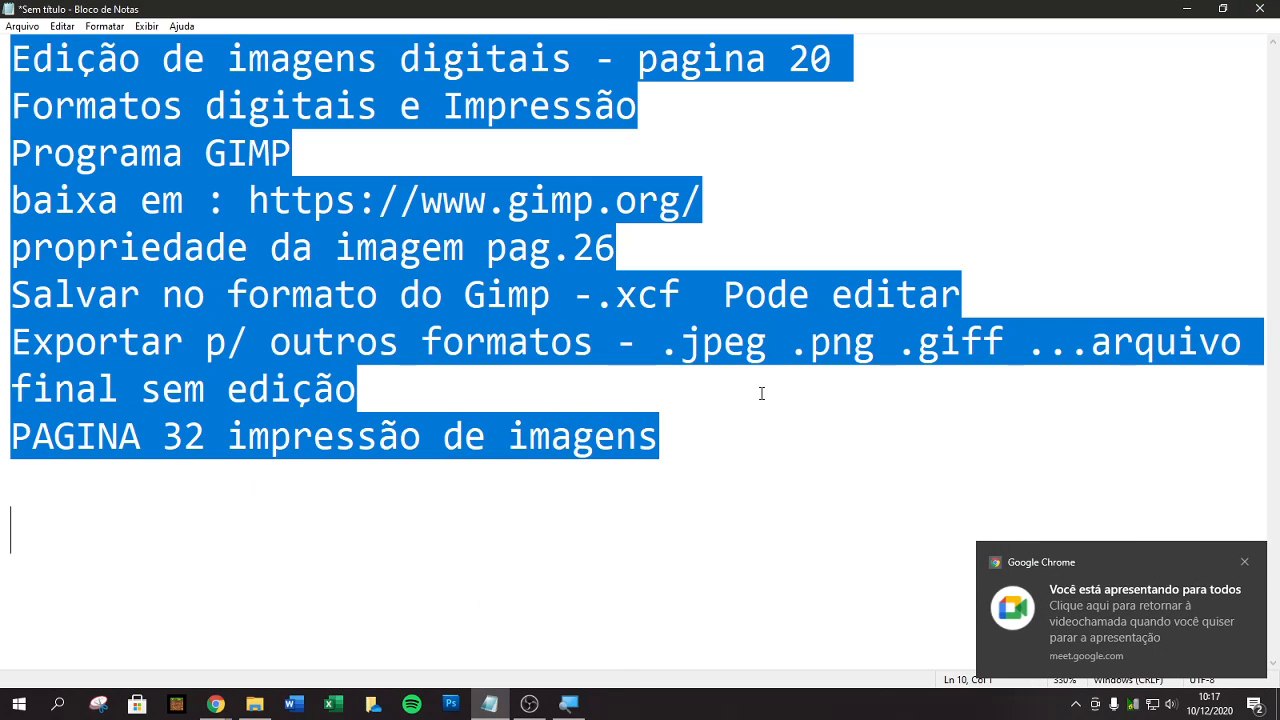
key(Delete)
click(1262, 9)
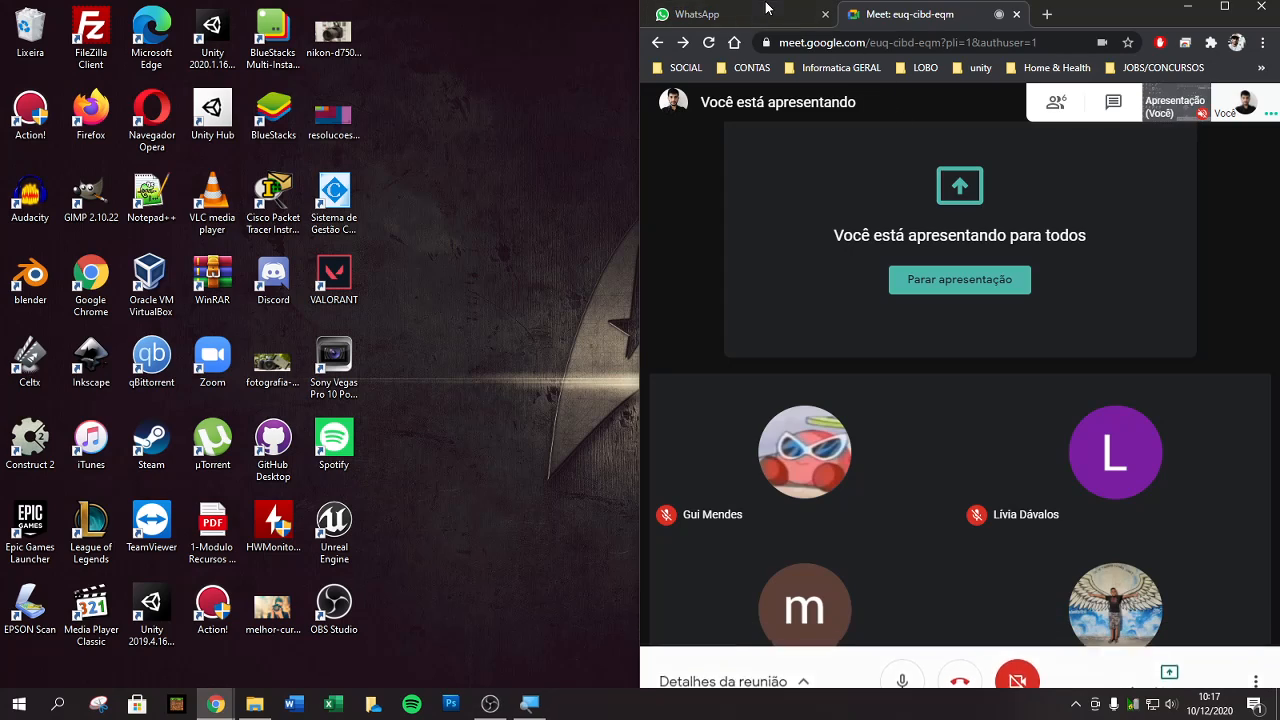
Step: Open classroom.google.com/u/1/h in a new browser tab, dock it as a separate window on the left half of the screen, and browse the classes
click(1047, 14)
text(classroom.google.com/u/1/h)
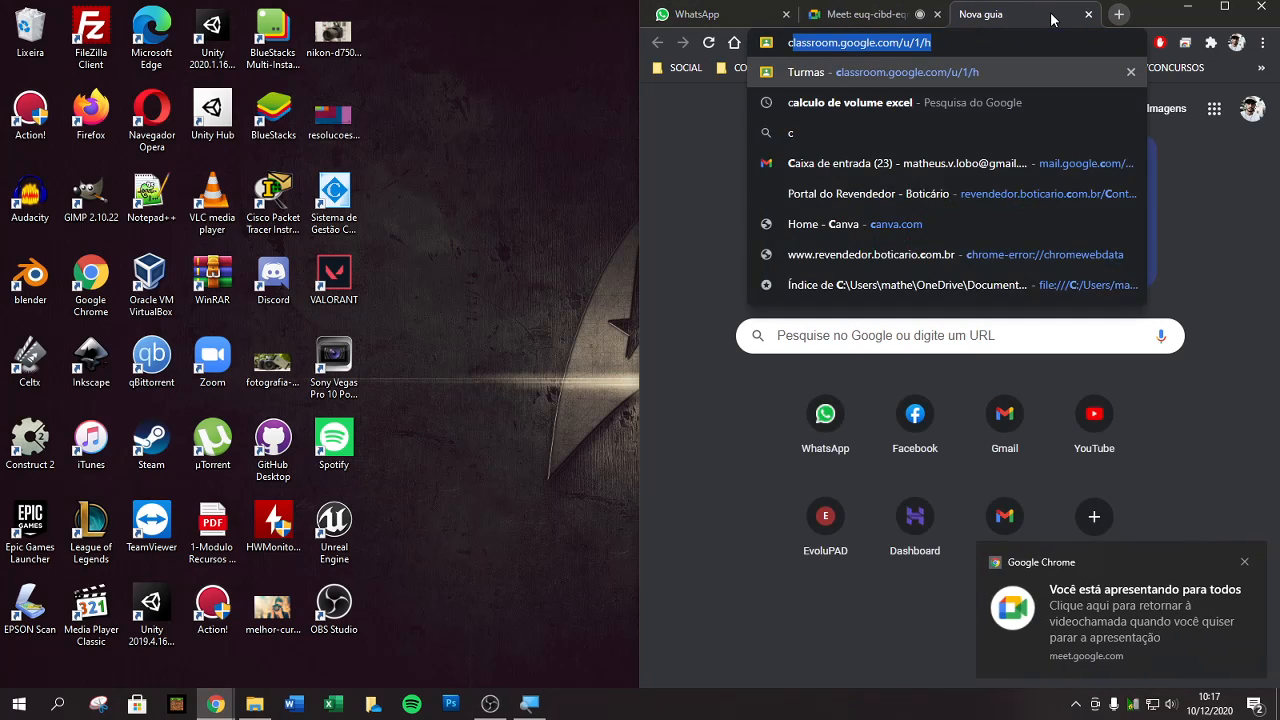
key(Return)
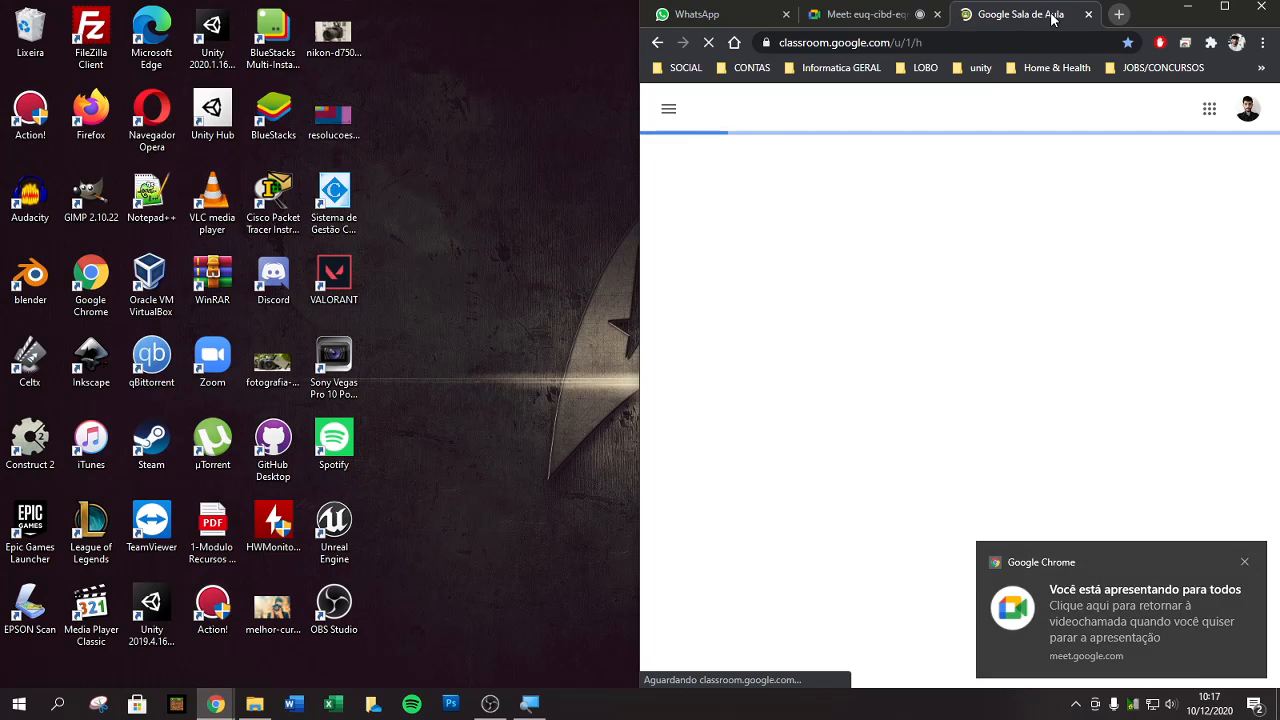
drag(1053, 18, 382, 62)
key(super+Left)
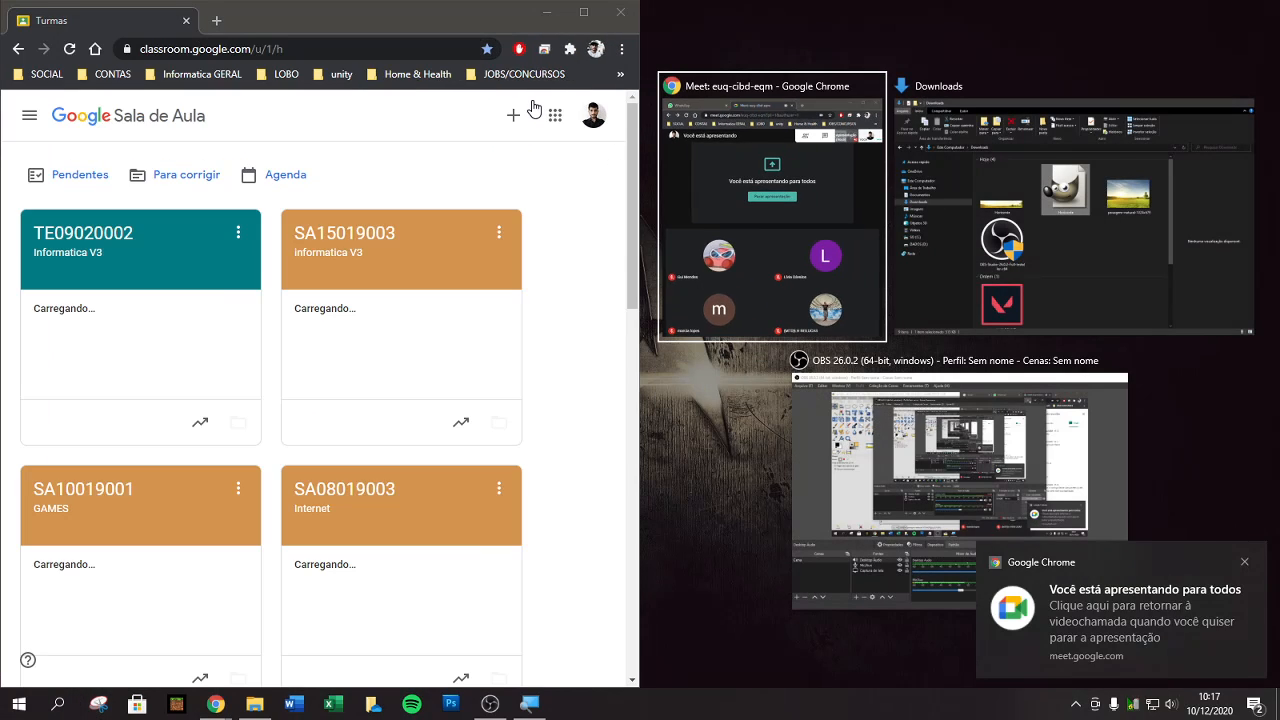
click(631, 462)
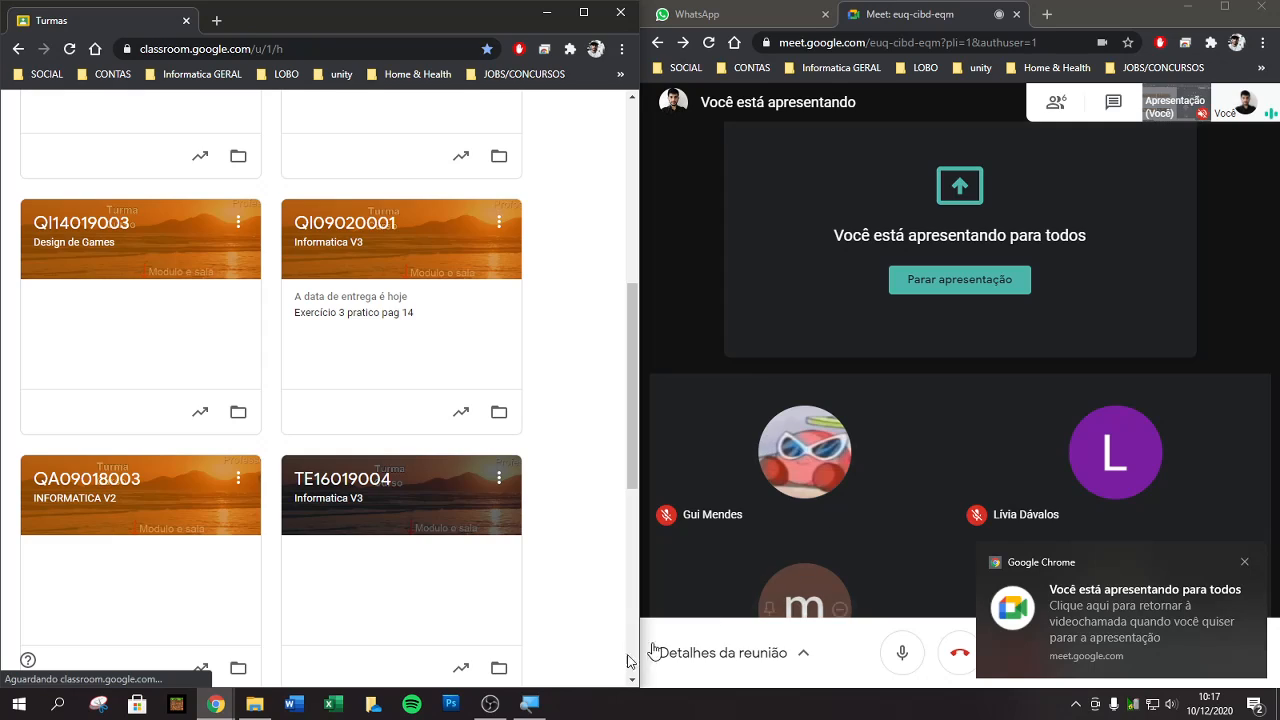
Step: Switch to the OBS recording window
click(486, 710)
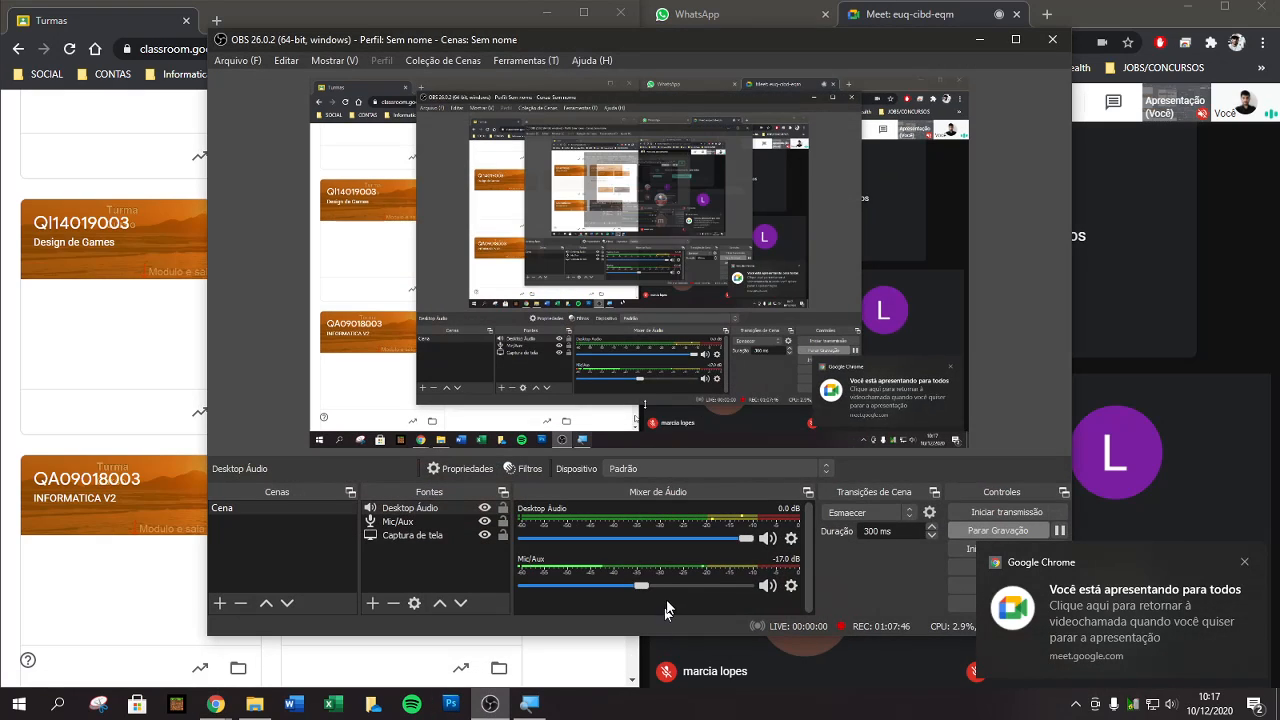